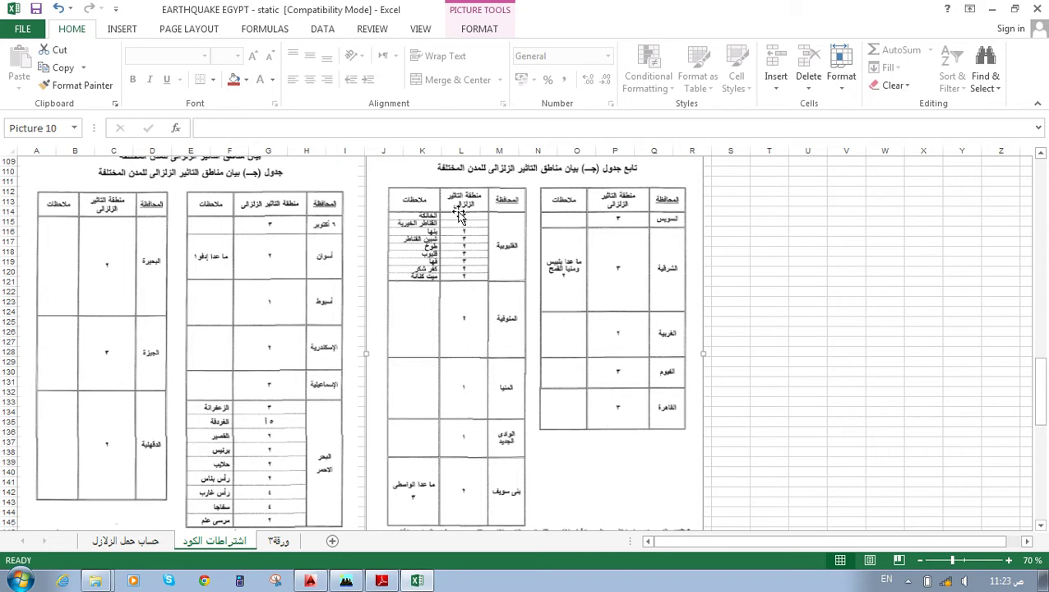
Examine the seismic zone tables for the Egyptian cities in the code requirements sheet, then return to the calculation sheet's inputs.
scroll(456, 267, down, 2)
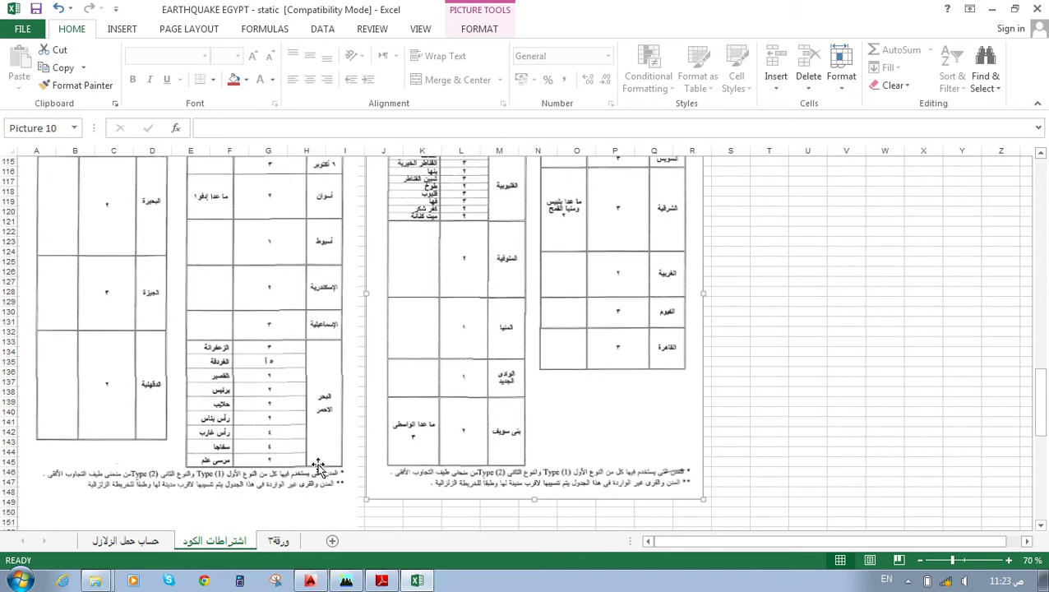
scroll(319, 469, up, 4)
click(146, 542)
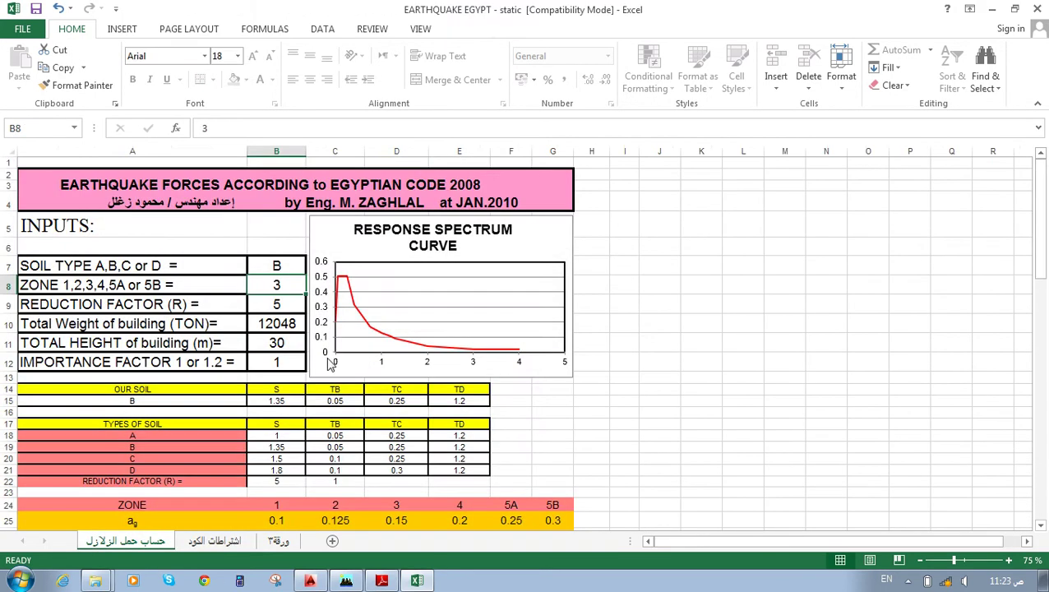
key(Return)
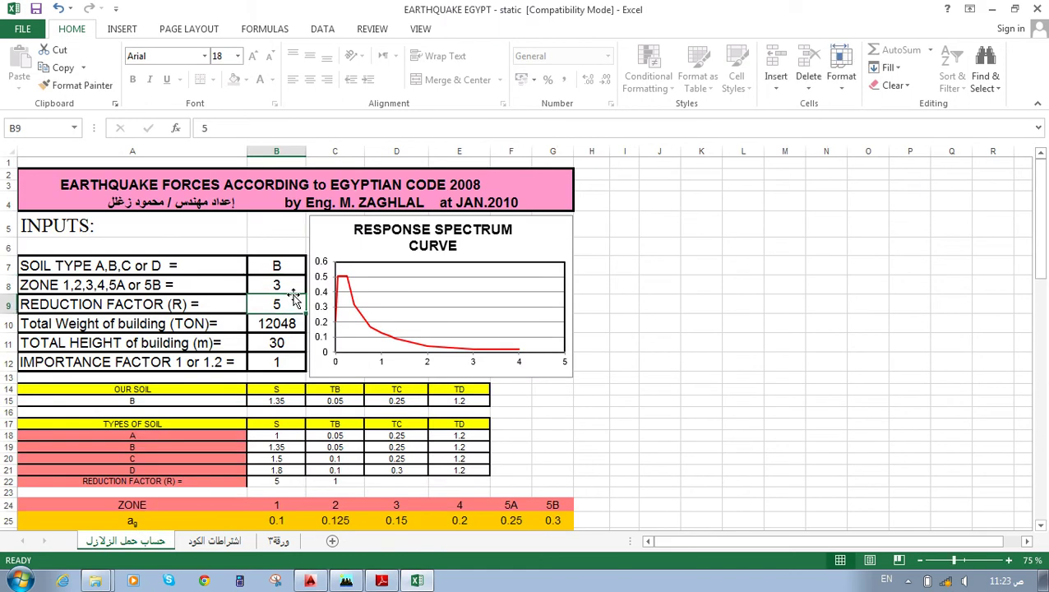
Check the response modification factor R table in the code requirements sheet and set the reduction factor in B9 to 5.
click(214, 548)
scroll(608, 416, up, 18)
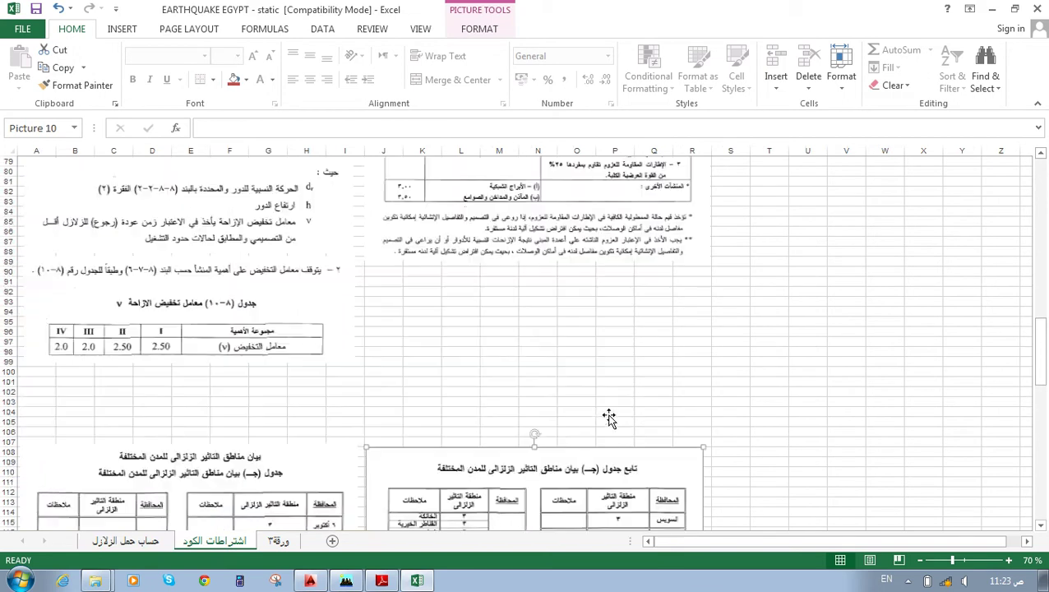
scroll(610, 415, up, 2)
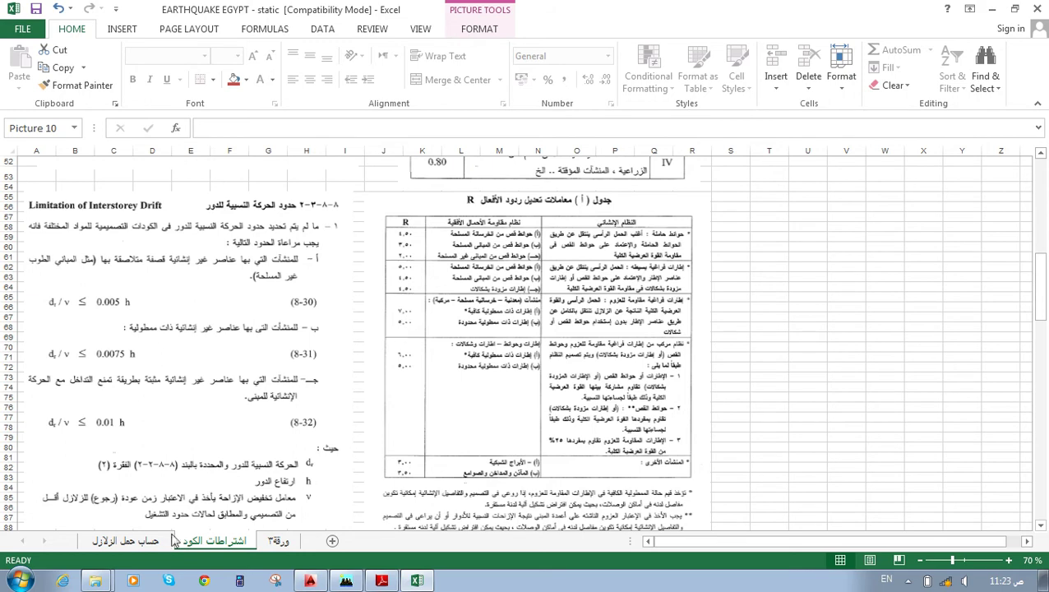
click(146, 541)
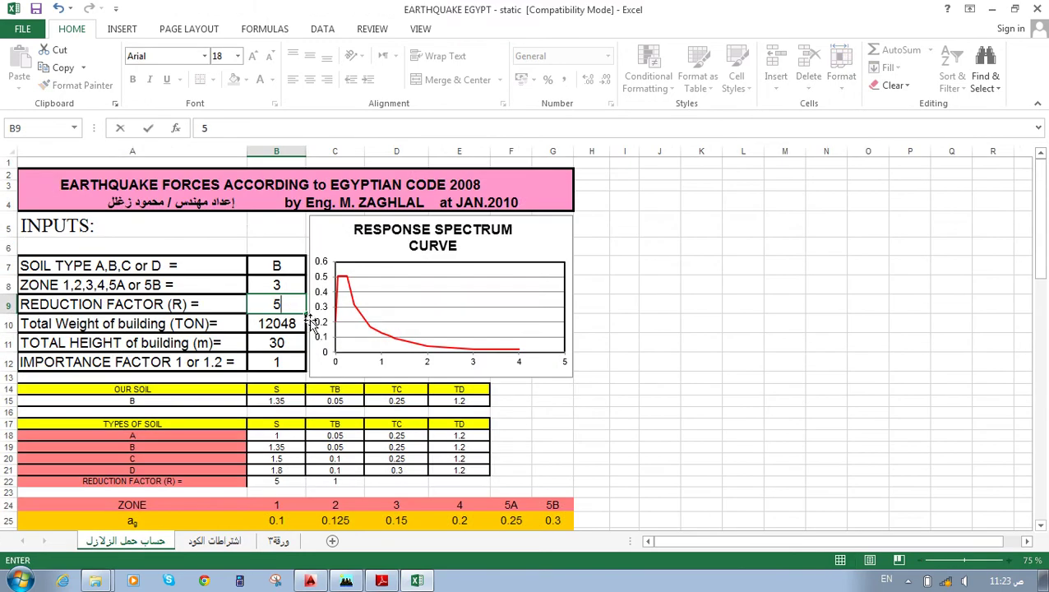
key(Down)
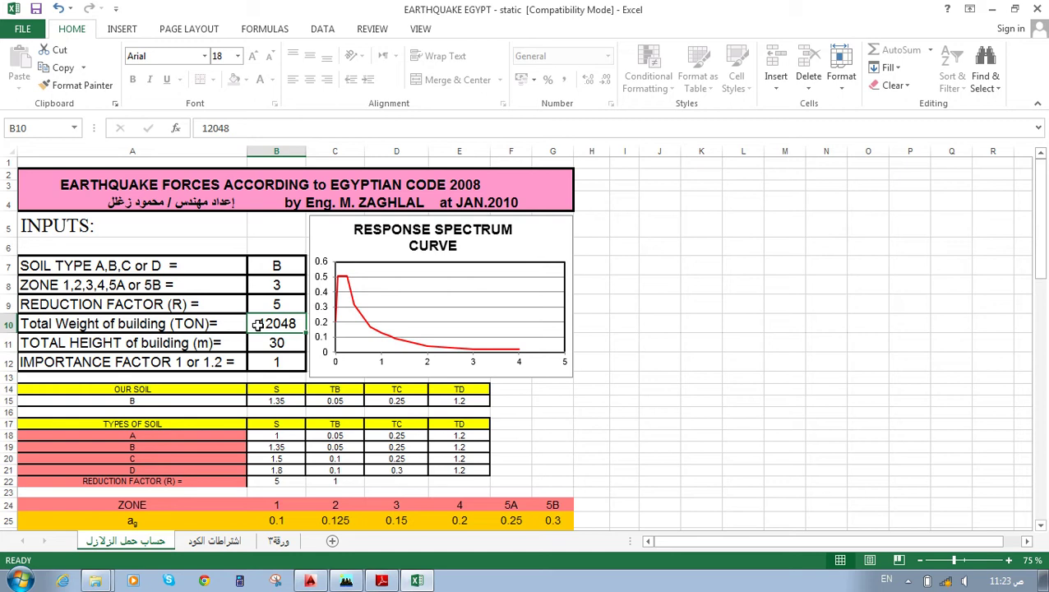
Switch to ETABS and add load combination COMB1 of the DEAD, FC, WALLS and STD static loads, each with scale factor 1.
click(346, 581)
click(109, 27)
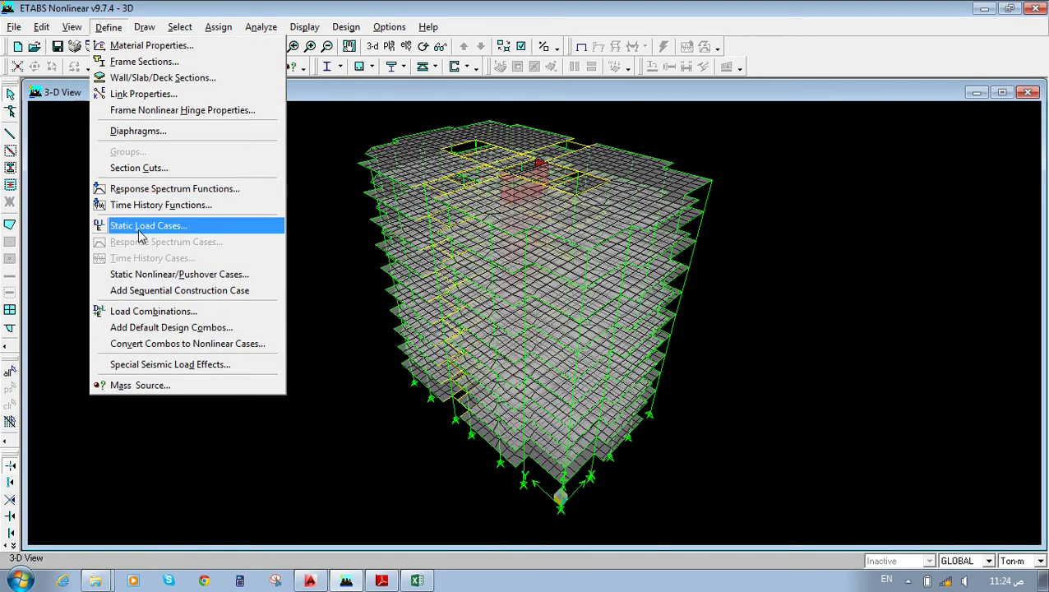
click(164, 311)
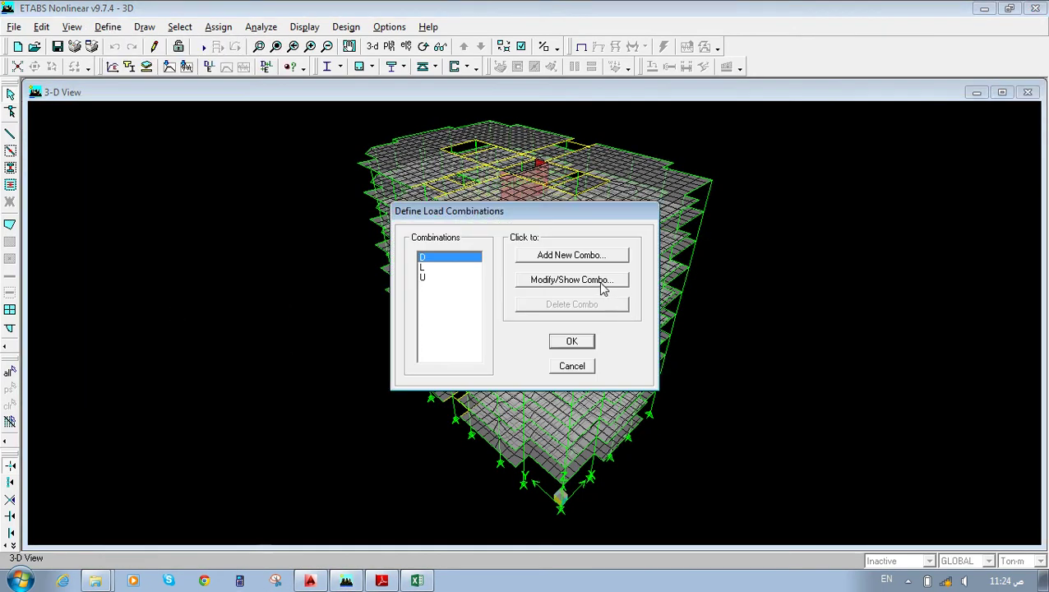
click(577, 257)
double_click(592, 202)
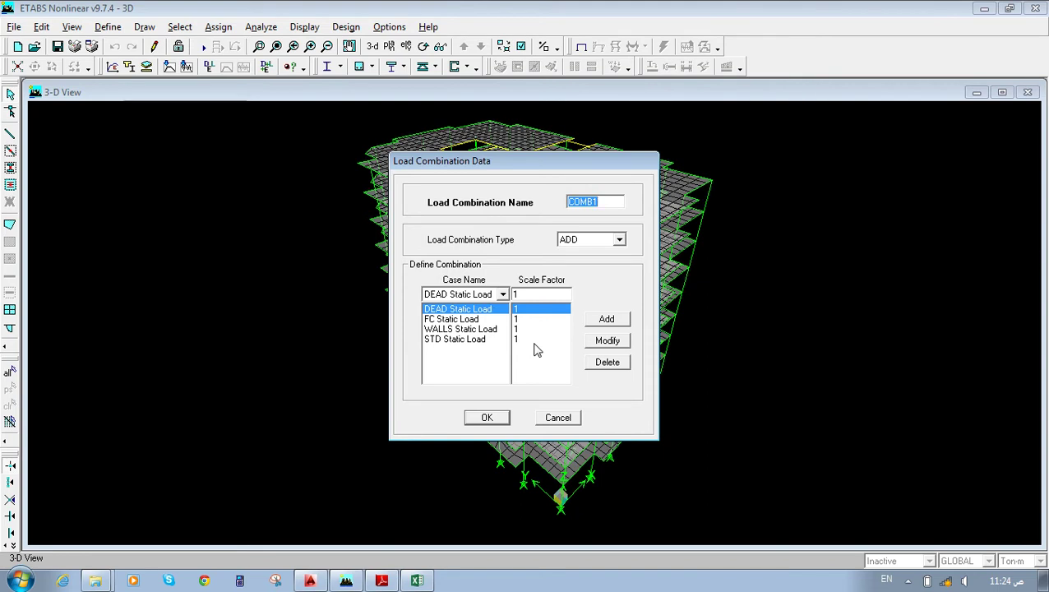
key(Return)
key(Return)
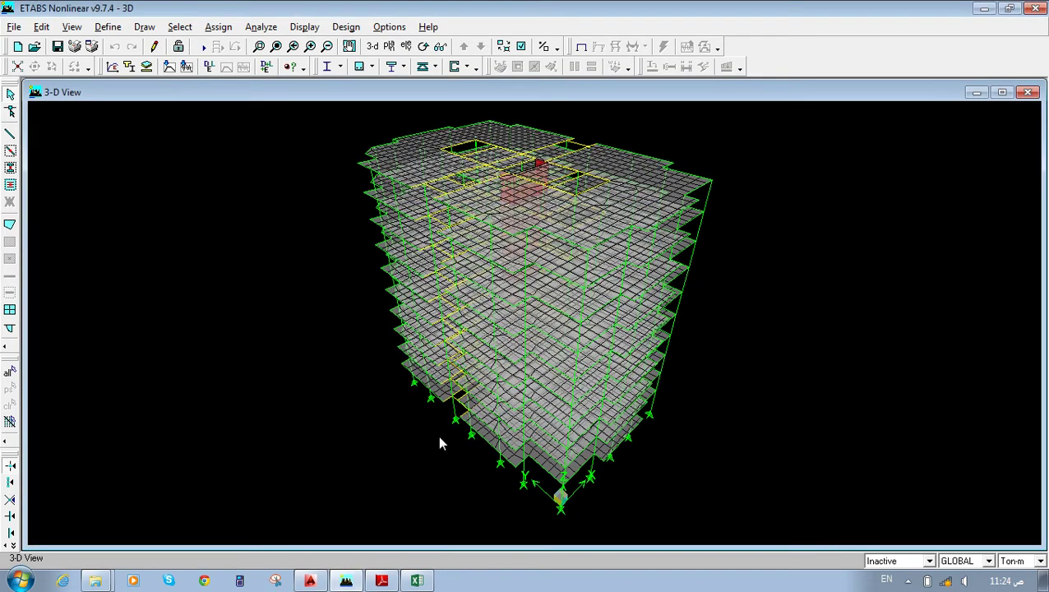
Switch back to Excel and set the total height of the building in B11 to 31 m.
click(419, 581)
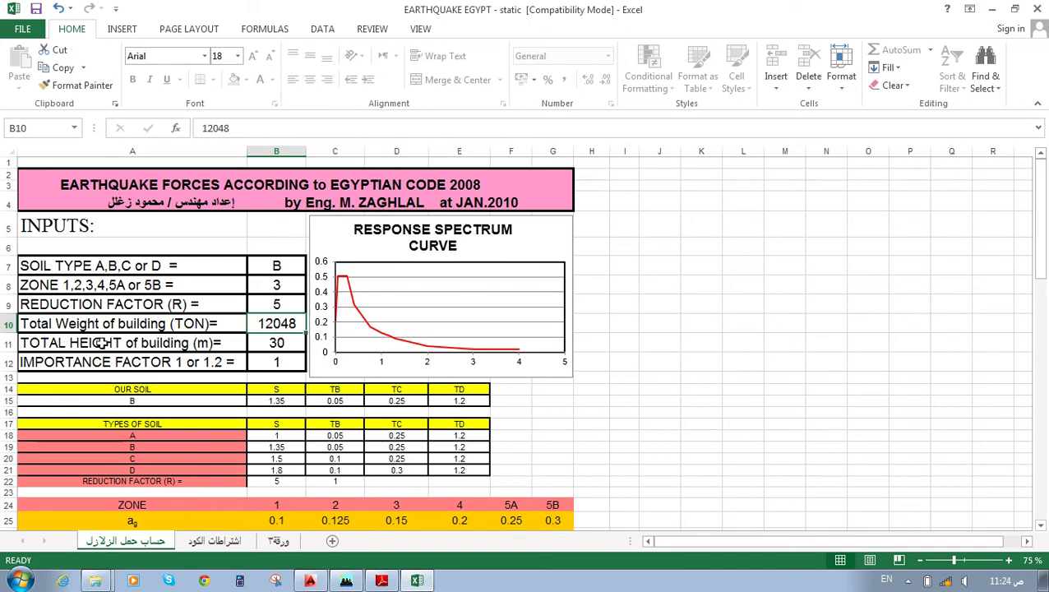
click(277, 344)
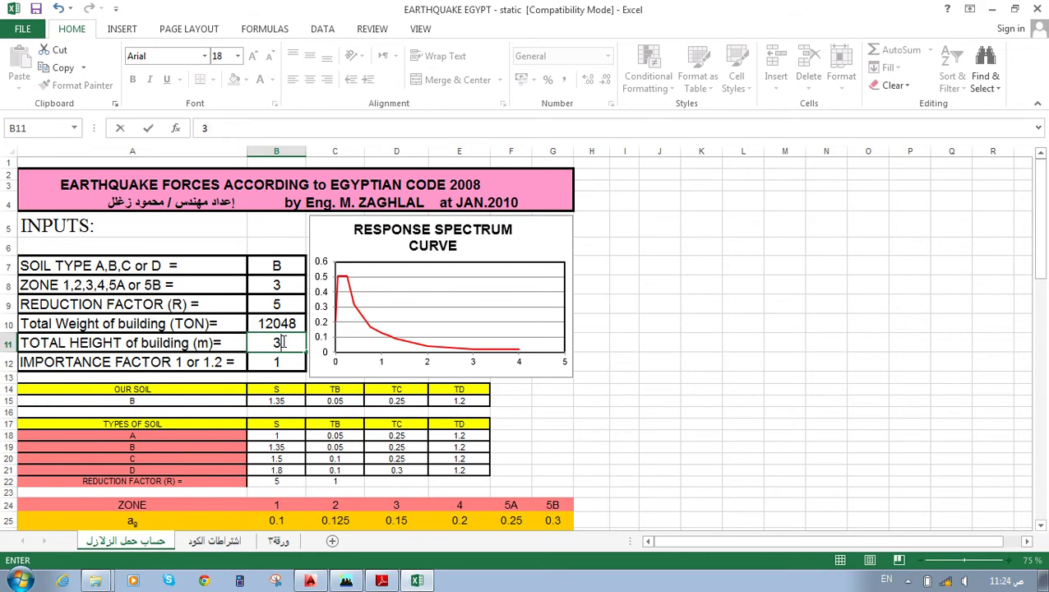
key(Return)
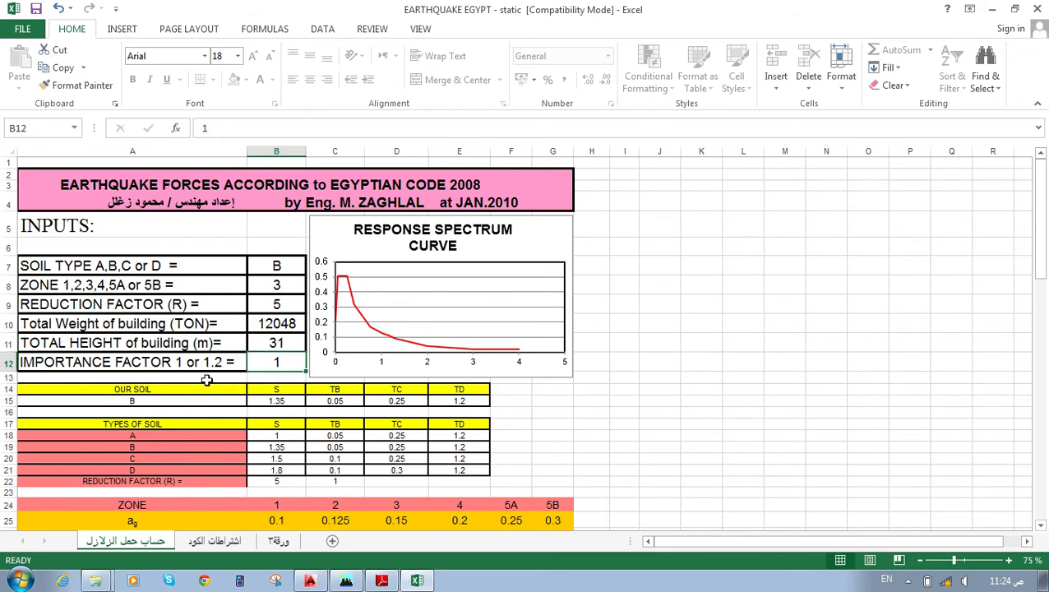
Examine the importance factor table in the code requirements sheet and return to the earthquake load calculation sheet.
click(216, 542)
scroll(485, 329, up, 5)
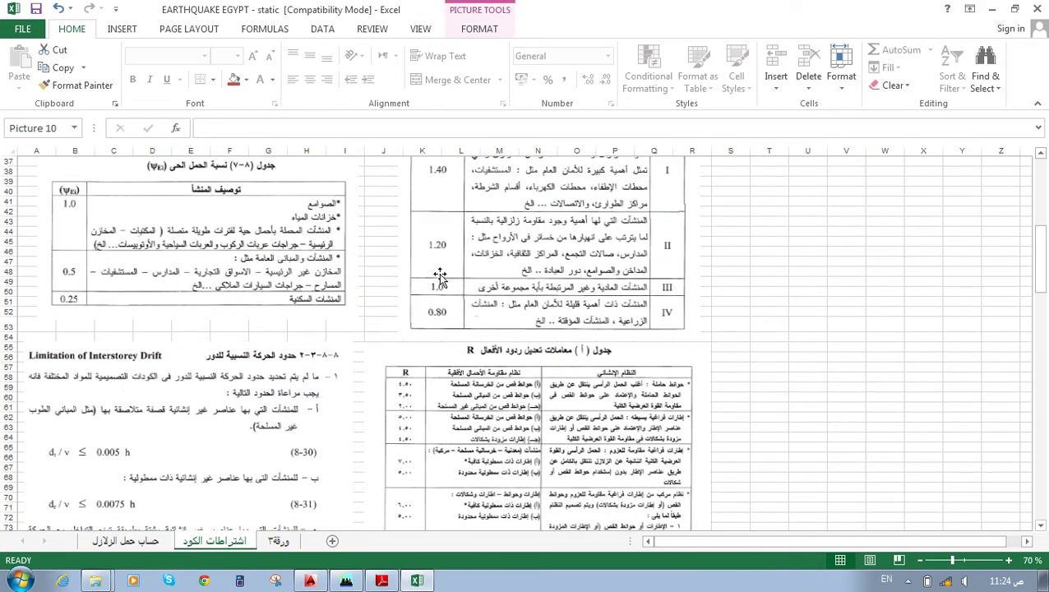
scroll(434, 280, up, 2)
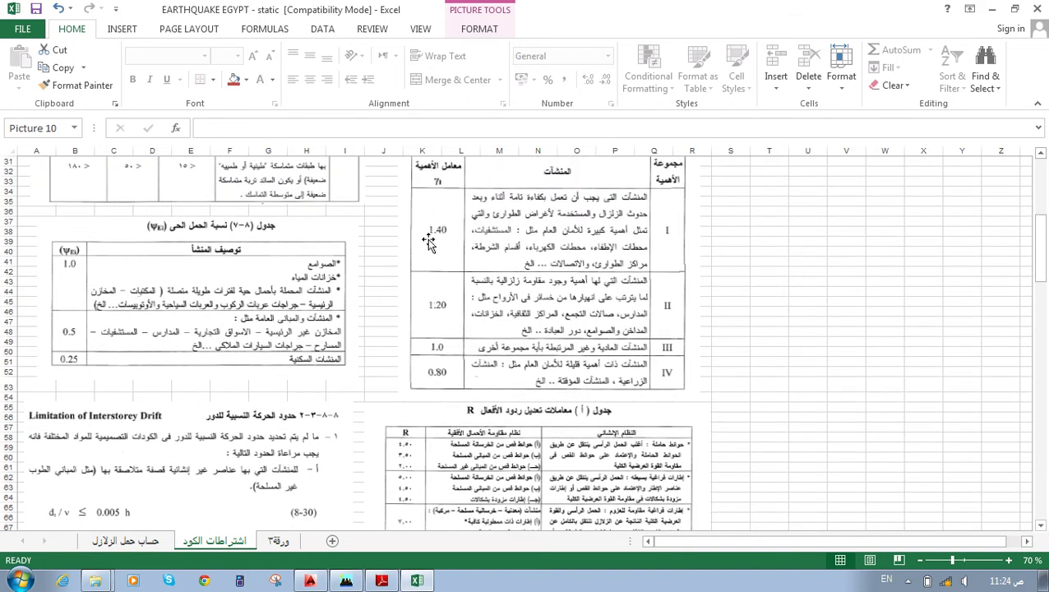
click(144, 541)
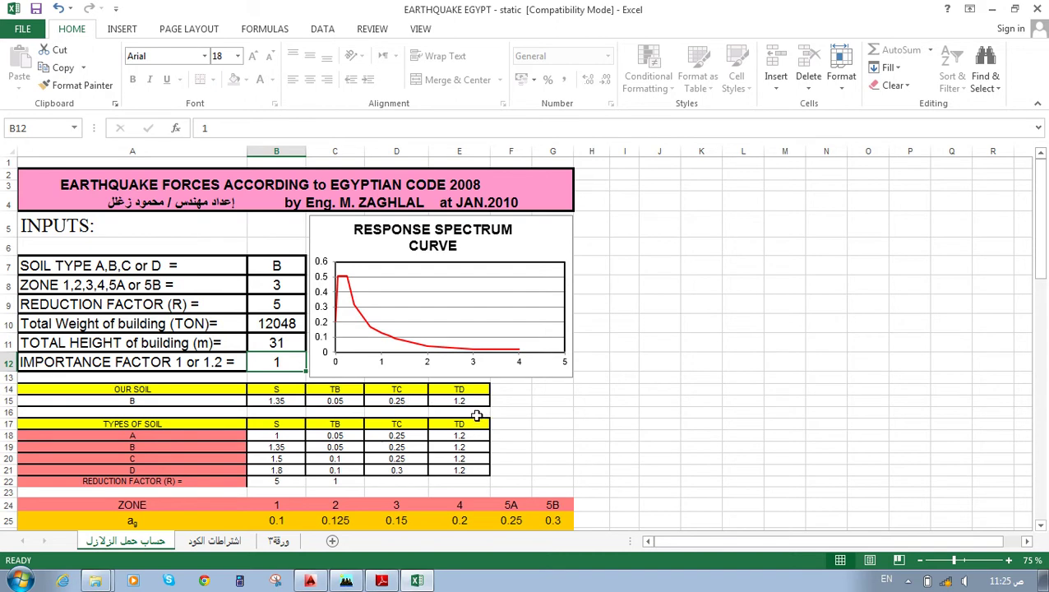
Review the calculated seismic parameters and inspect the total base shear formula in B37.
scroll(370, 345, down, 4)
scroll(361, 329, up, 4)
scroll(325, 315, down, 6)
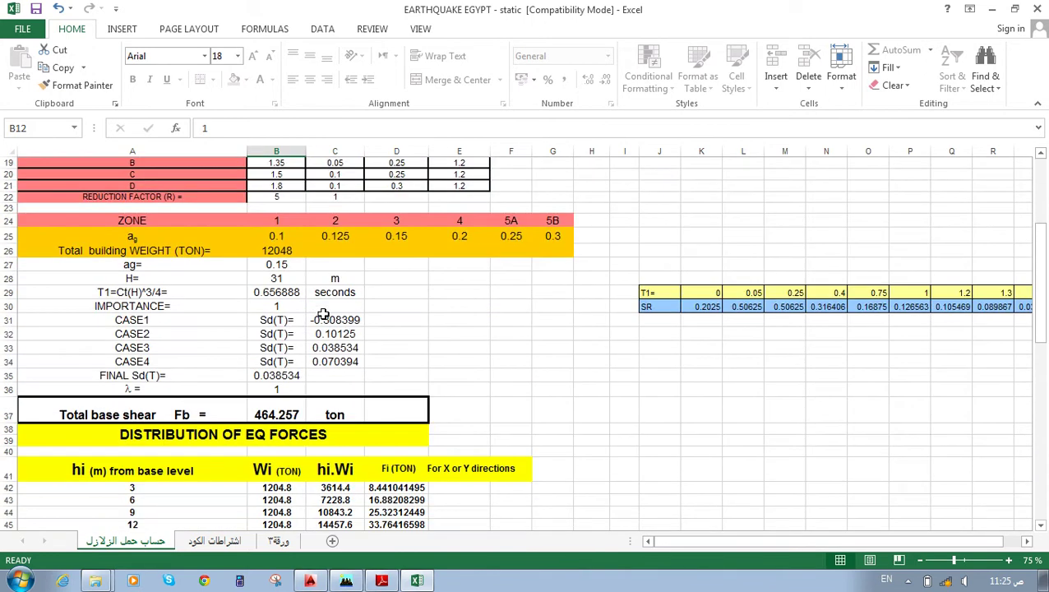
click(186, 416)
click(276, 418)
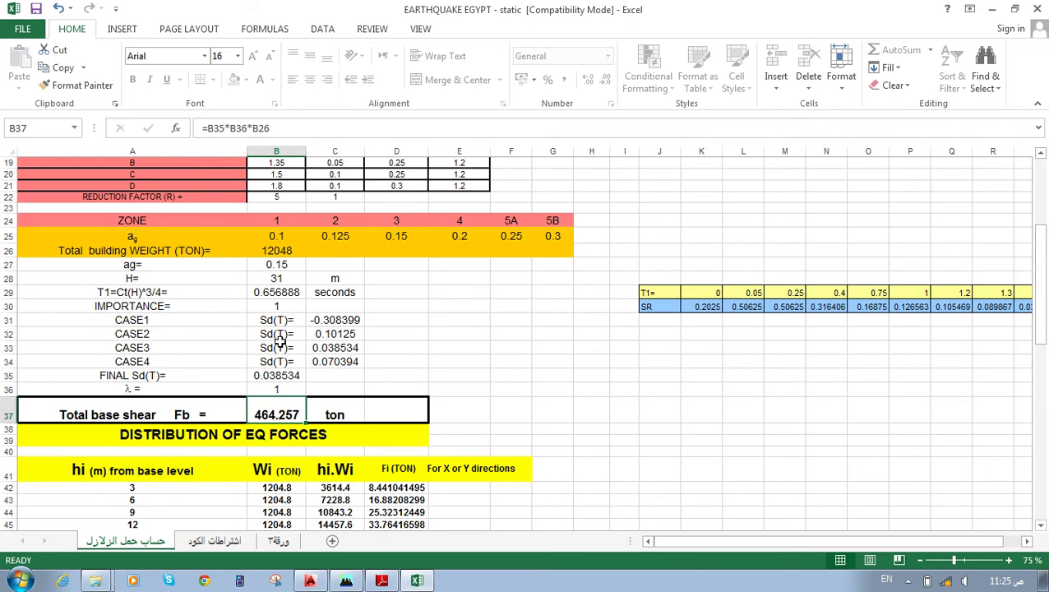
Enter the first three storey heights from base level in A42 to A44 as 4, 7 and 10 m.
scroll(276, 427, down, 4)
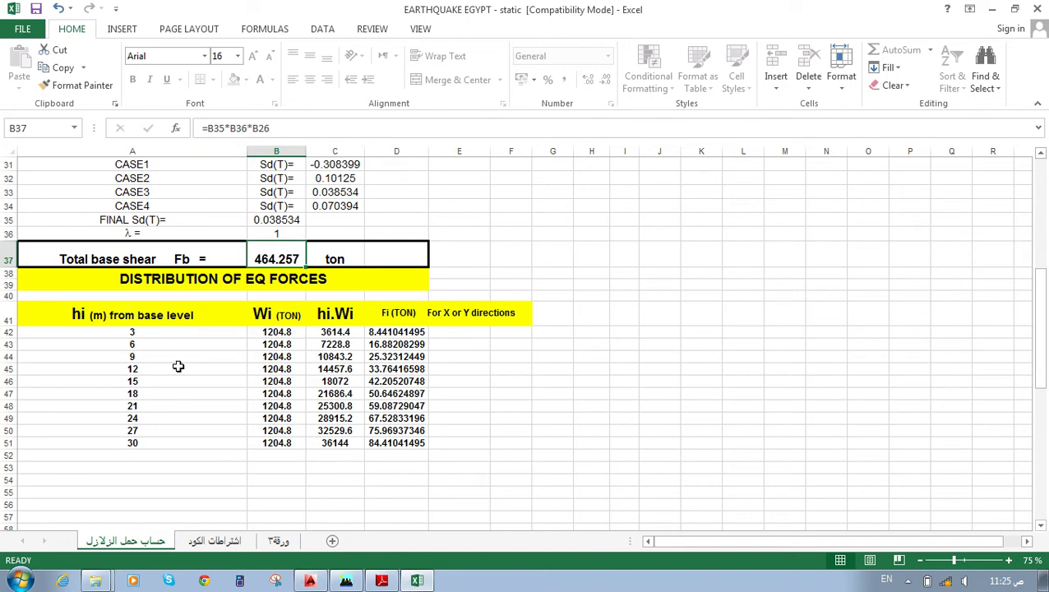
click(170, 330)
text(4)
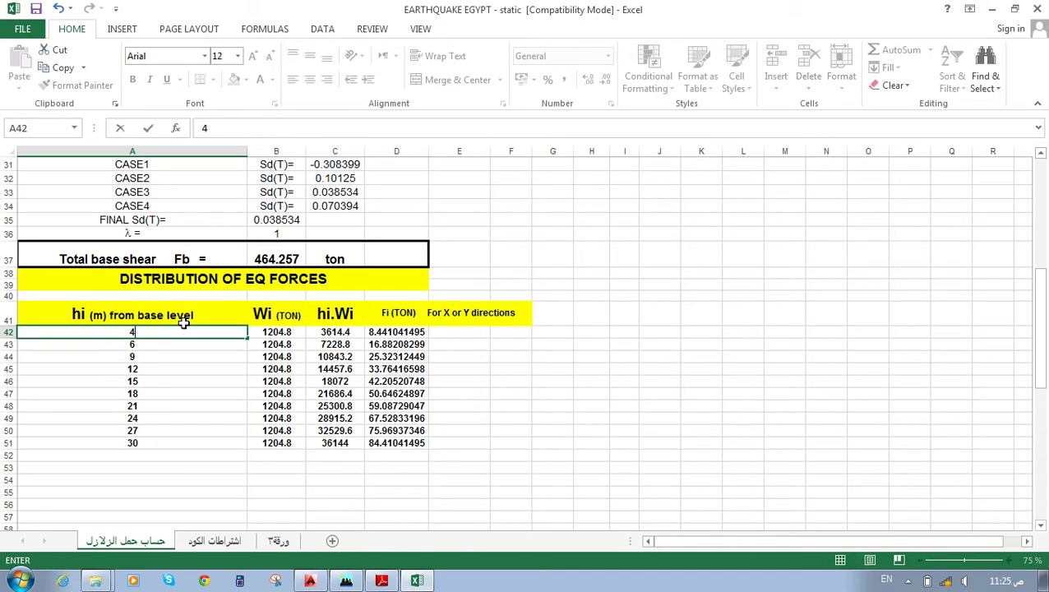
key(Return)
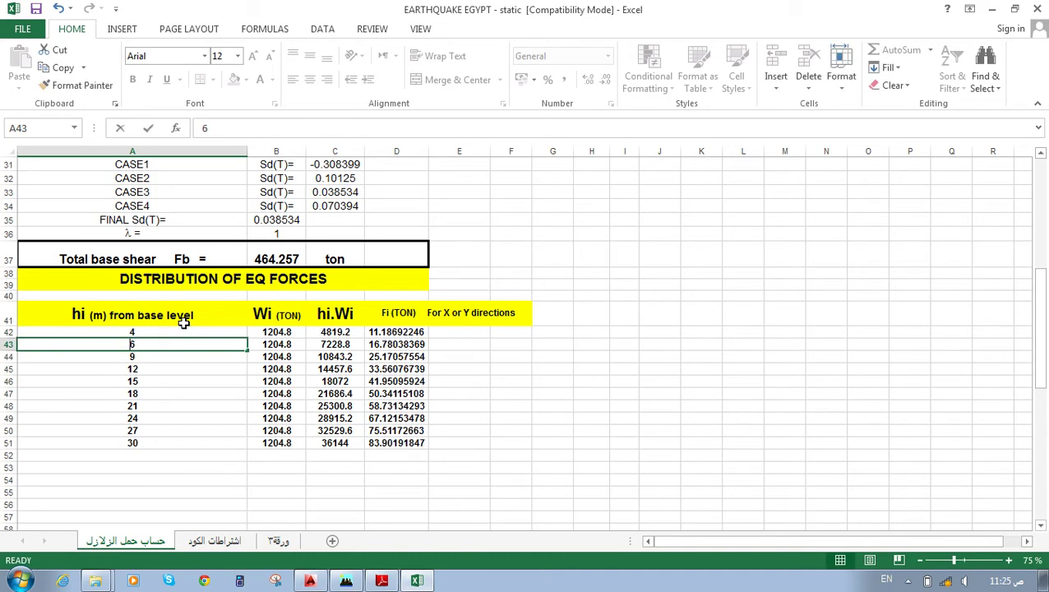
text(7)
key(Return)
text(101)
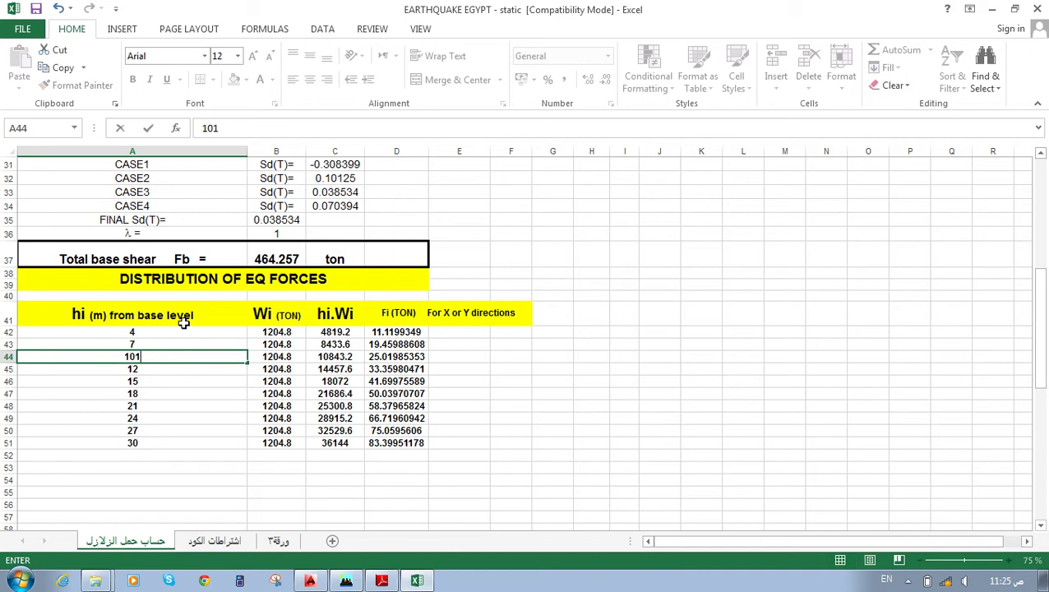
key(Return)
click(191, 352)
text(10)
key(Return)
Extend the storey height series in 3 m increments down to 31 m in A51 and check the filled heights.
drag(183, 333, 183, 357)
drag(247, 361, 231, 449)
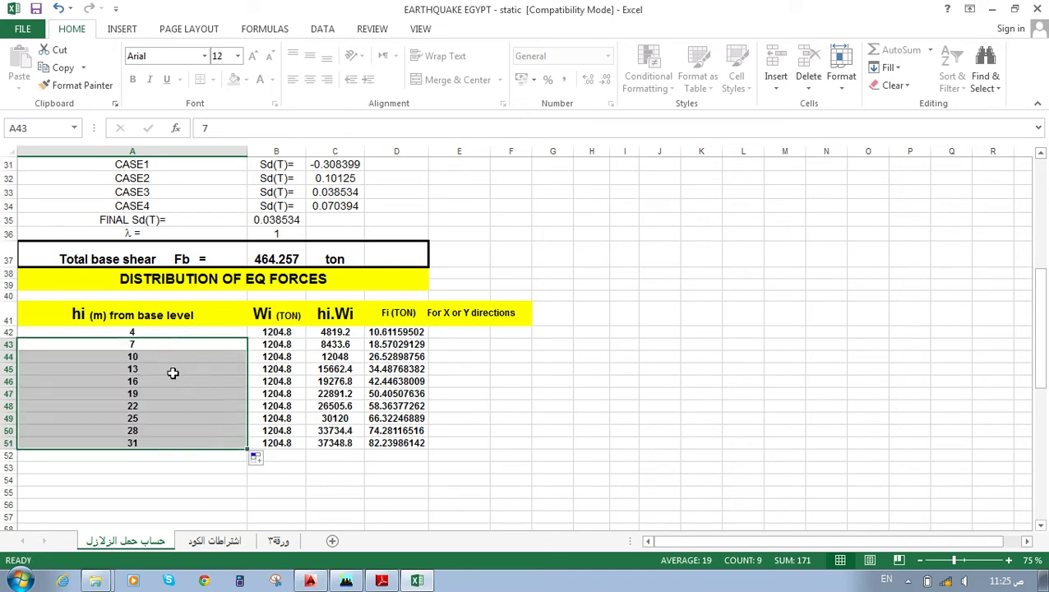
click(144, 370)
click(140, 406)
click(141, 430)
click(186, 444)
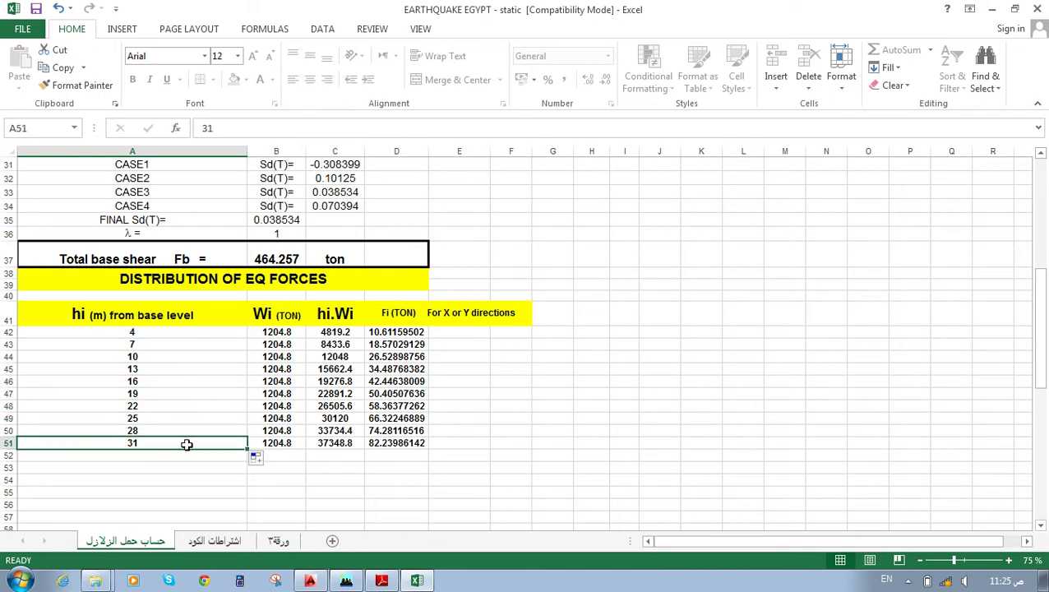
Compare the storey weight Wi in the distribution table with the total building weight in B10.
click(280, 331)
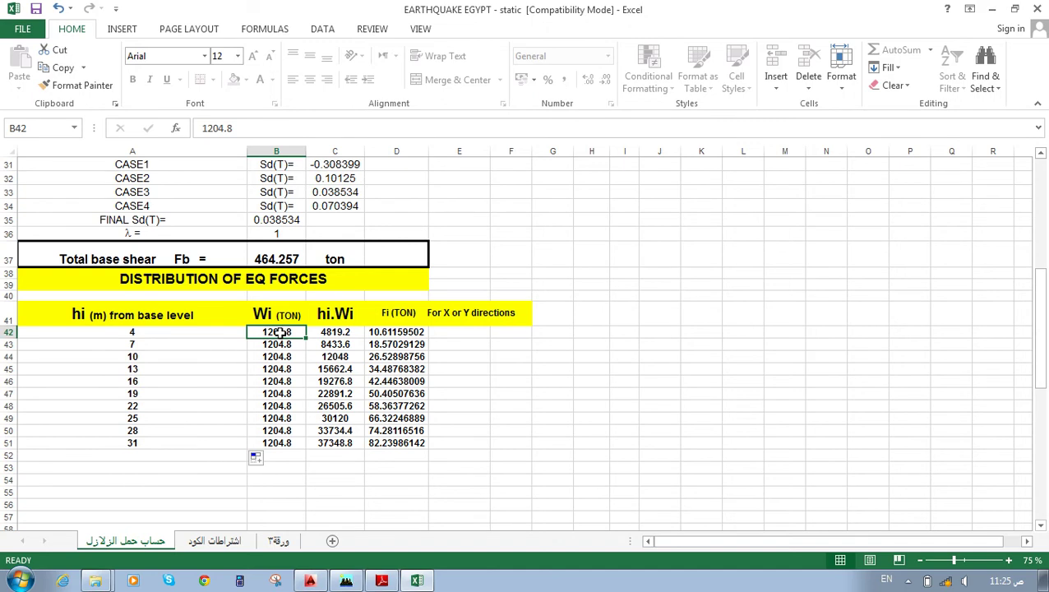
scroll(280, 331, up, 8)
click(288, 226)
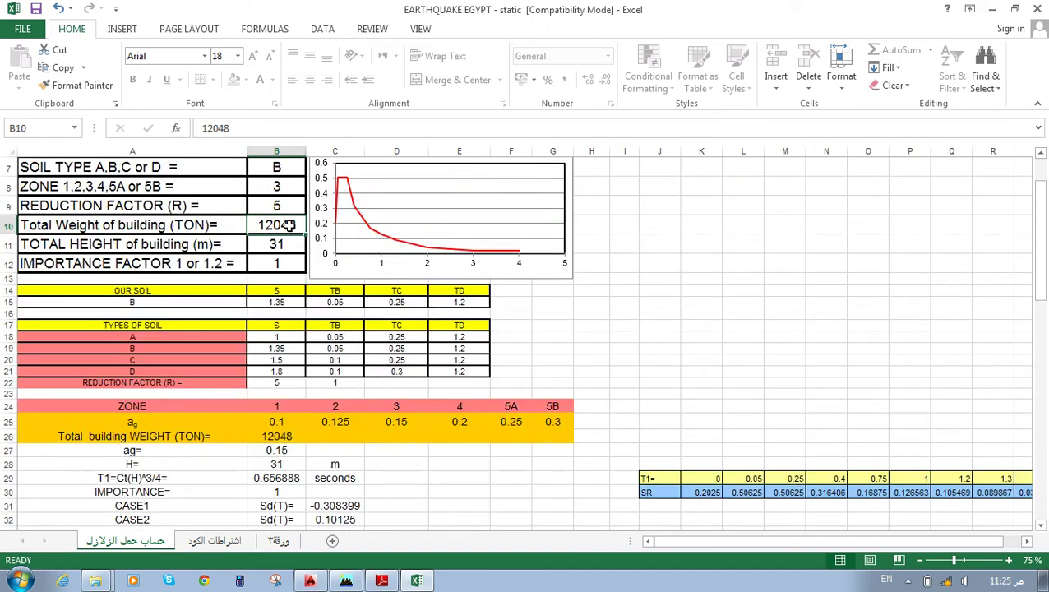
scroll(284, 279, down, 6)
scroll(271, 407, up, 6)
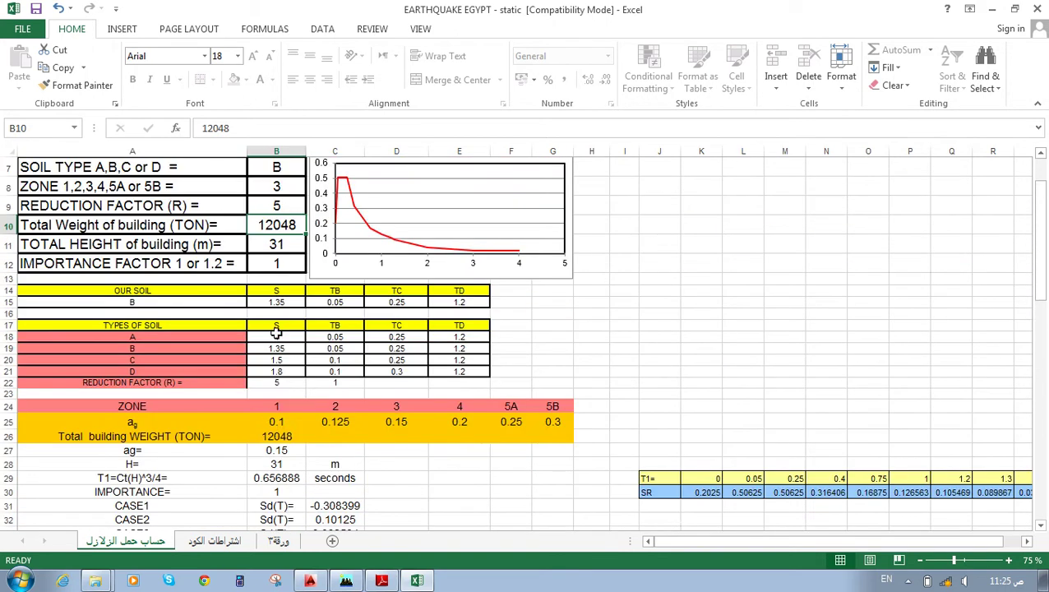
scroll(269, 226, down, 3)
scroll(268, 226, down, 4)
Examine the storey weights and the lateral force Fi formulas for the first and last storeys.
click(276, 375)
click(276, 386)
click(276, 423)
click(276, 484)
click(277, 497)
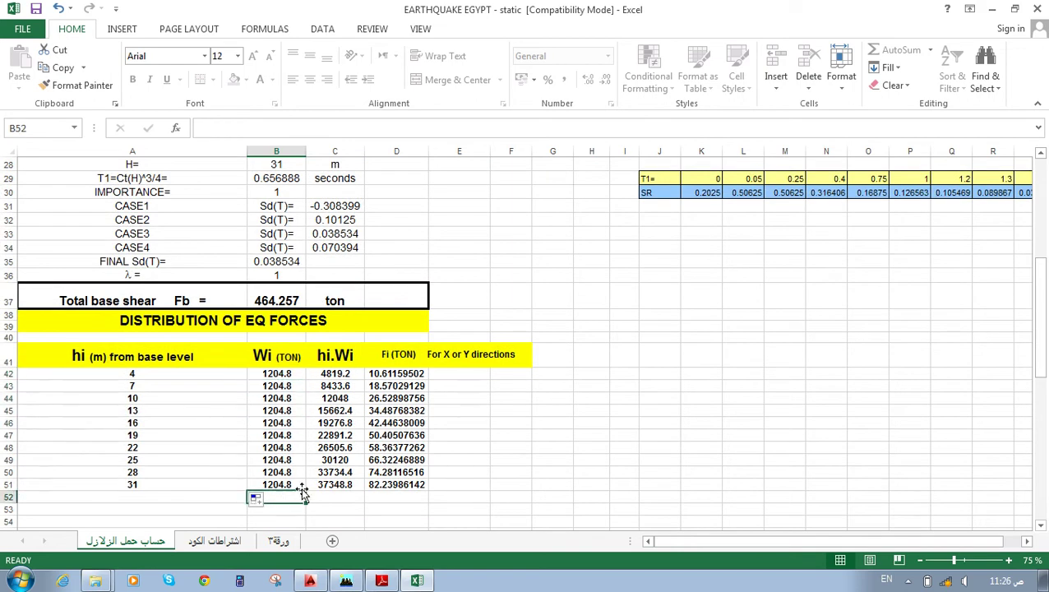
click(404, 373)
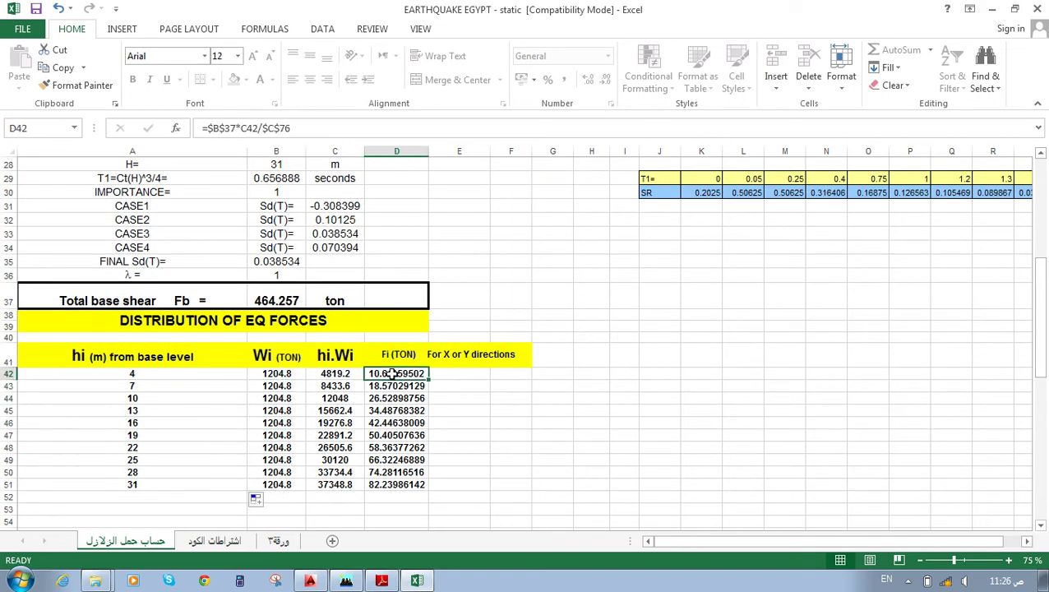
click(393, 485)
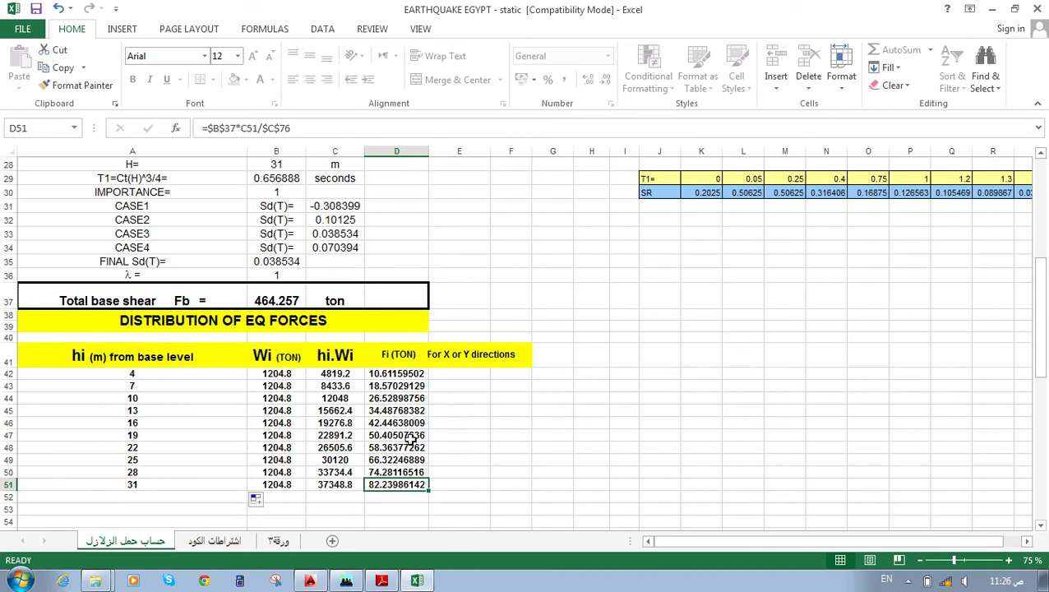
Switch to ETABS and add a static load case QX1 of type QUAKE with the UBC 97 auto lateral load.
click(346, 581)
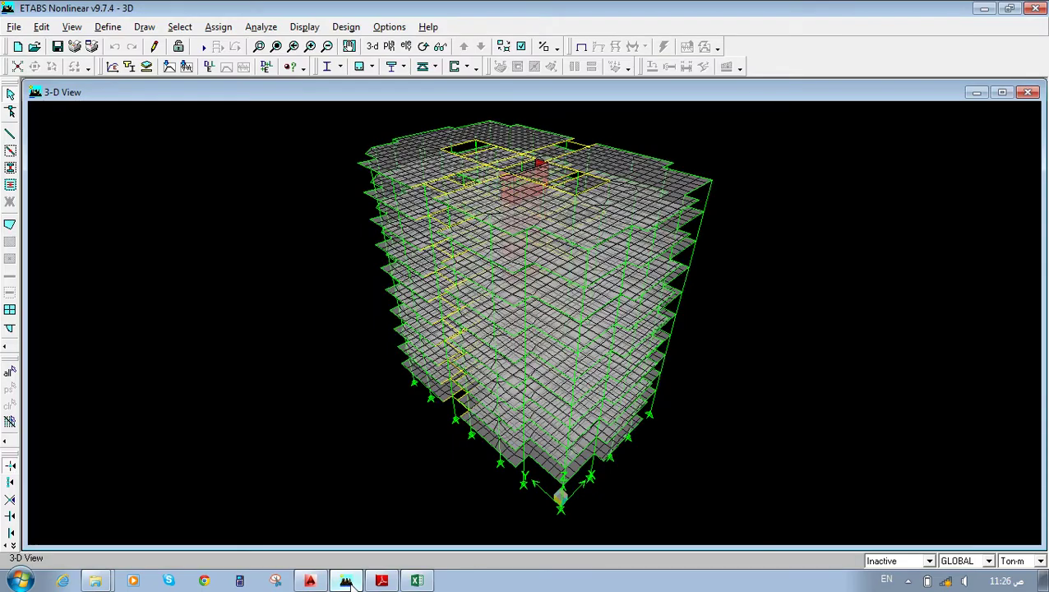
click(121, 28)
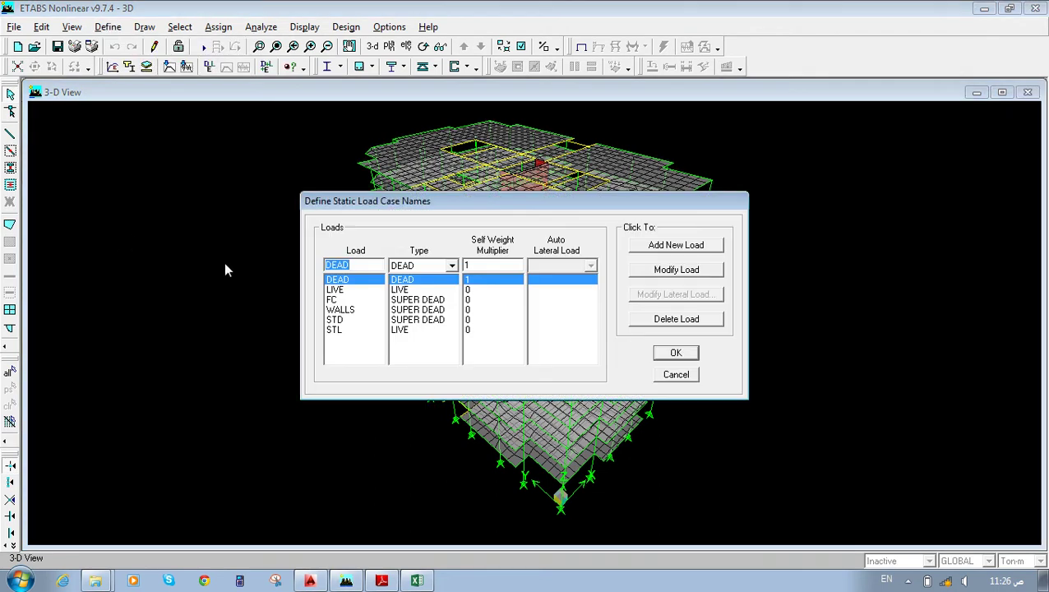
text(Q)
text(X1)
click(451, 265)
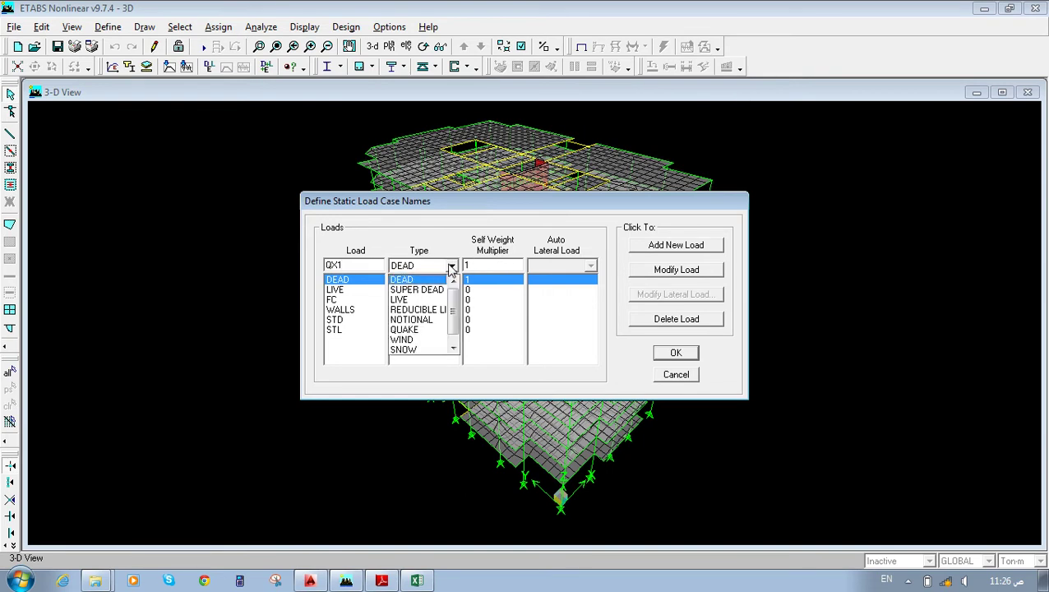
click(414, 329)
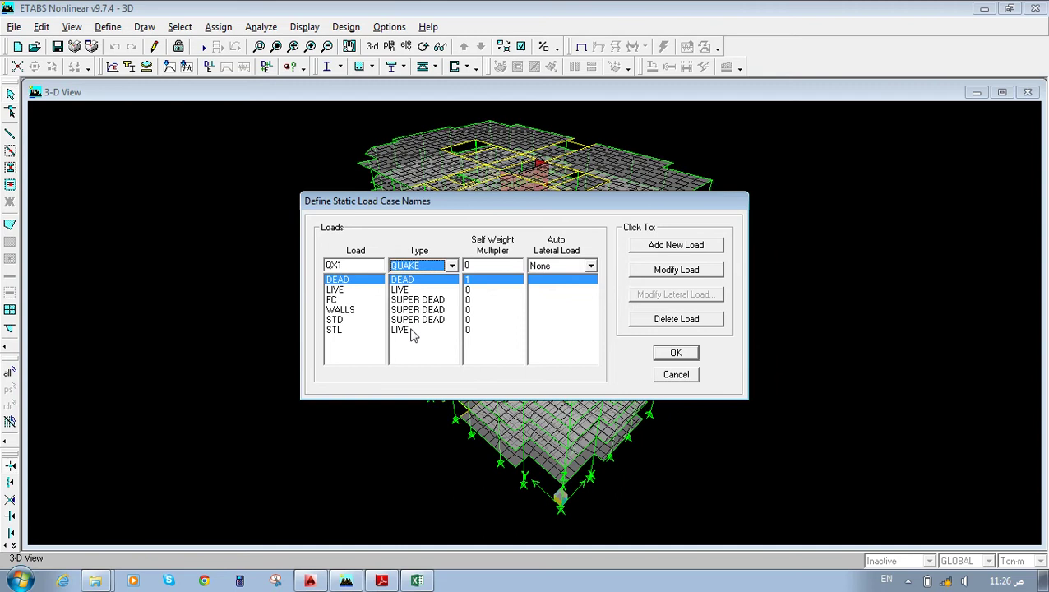
click(590, 266)
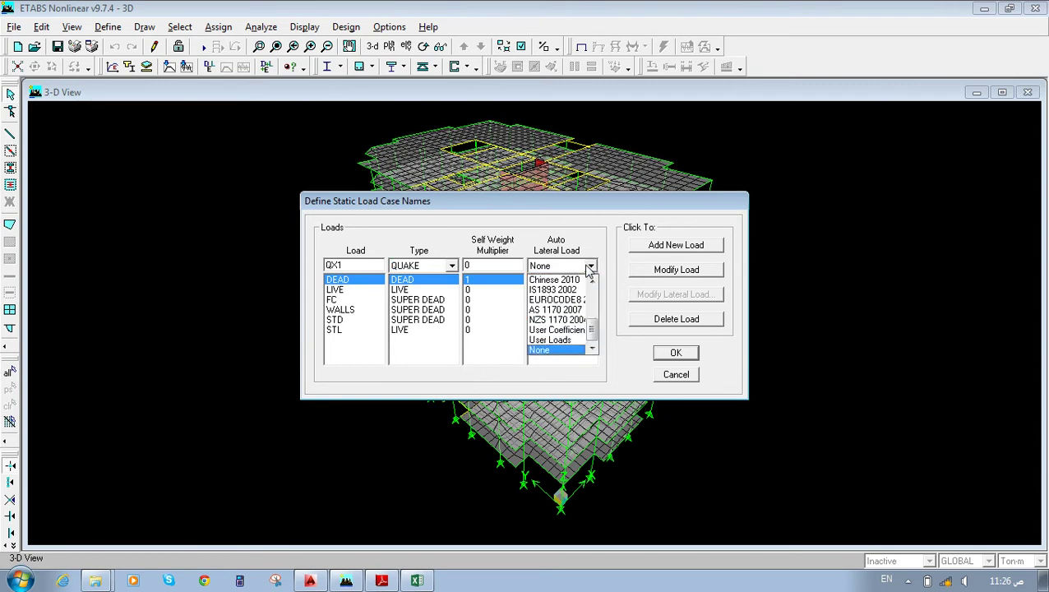
scroll(580, 335, up, 4)
scroll(581, 335, down, 3)
scroll(567, 312, up, 4)
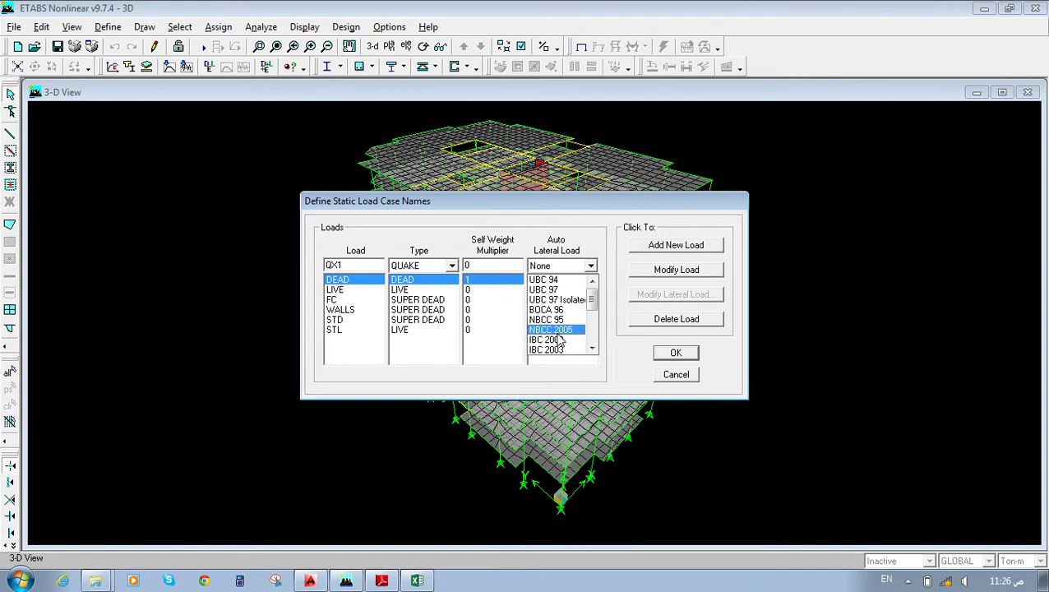
click(568, 289)
click(650, 244)
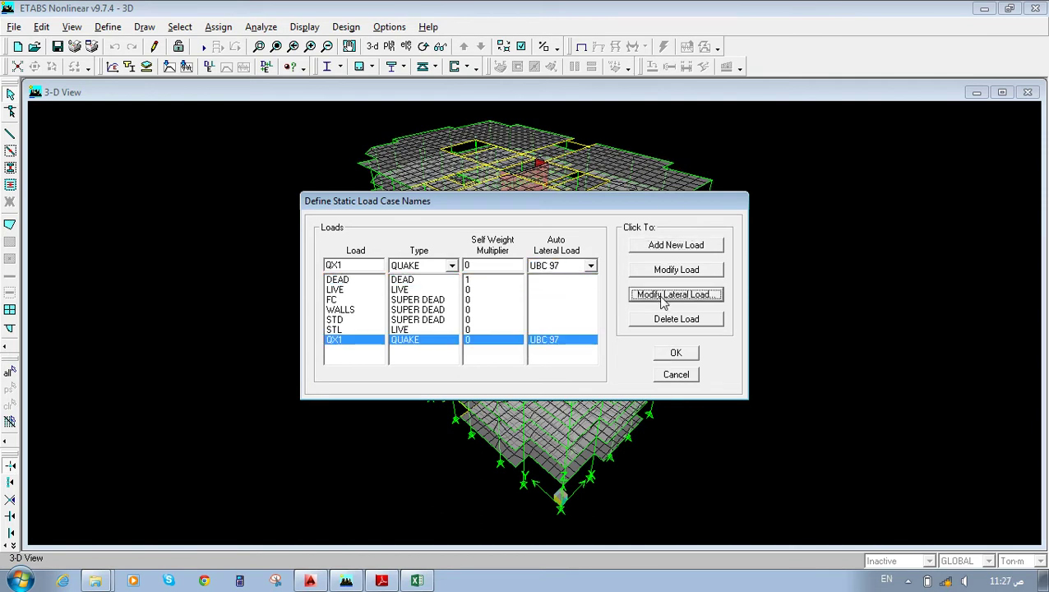
Examine the soil profile, seismic zone factor and story range options in QX1's UBC 97 seismic loading.
click(668, 294)
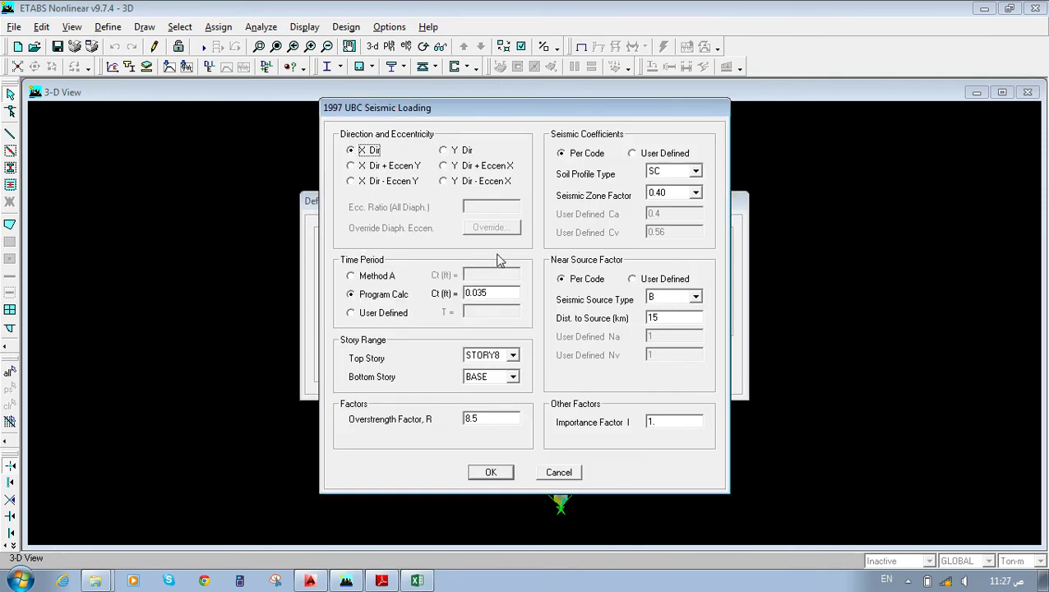
click(695, 172)
click(695, 178)
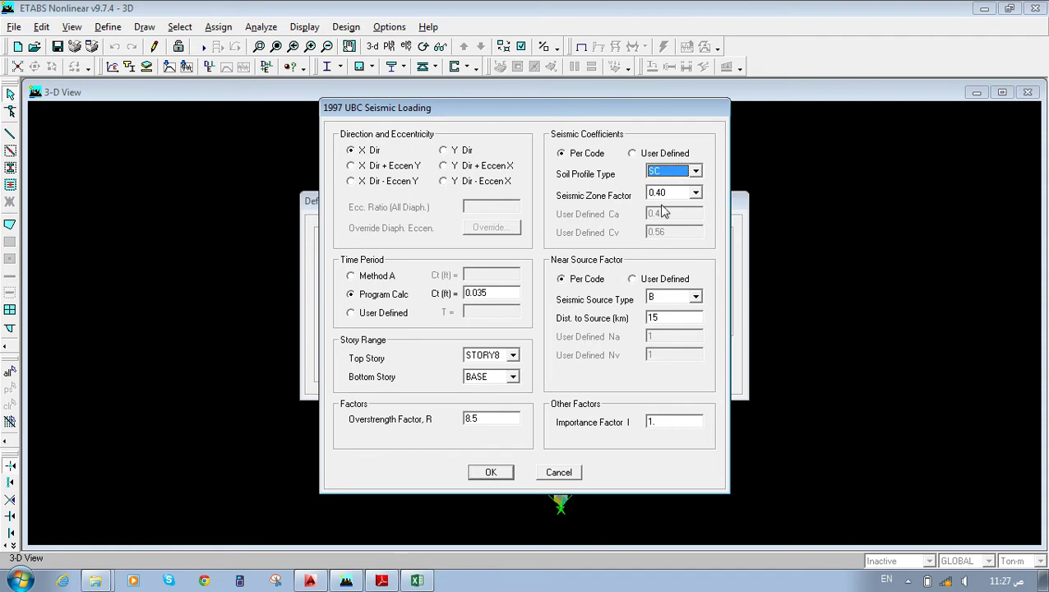
click(694, 197)
click(693, 201)
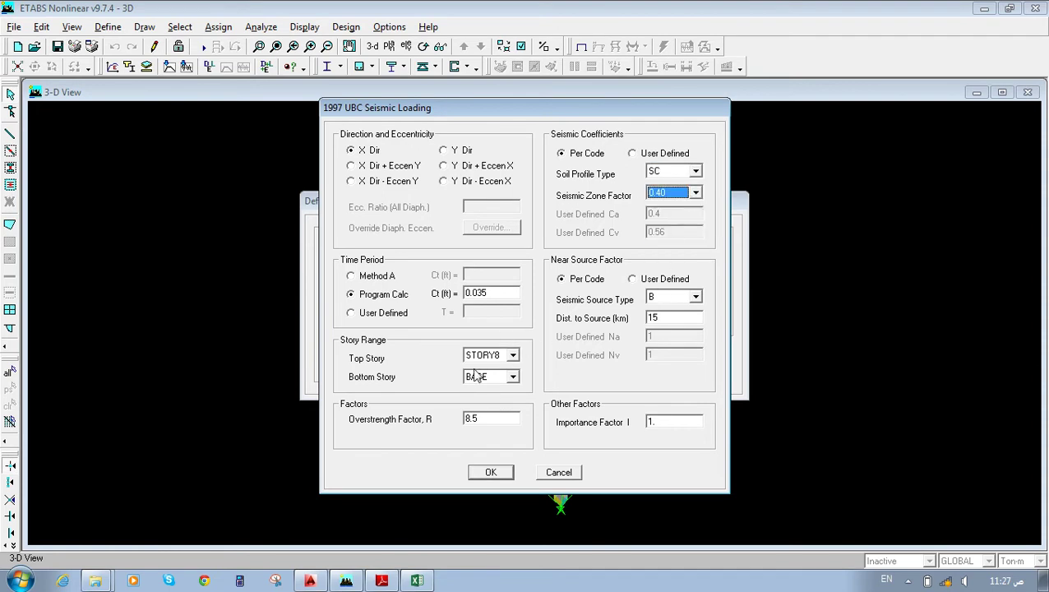
click(511, 356)
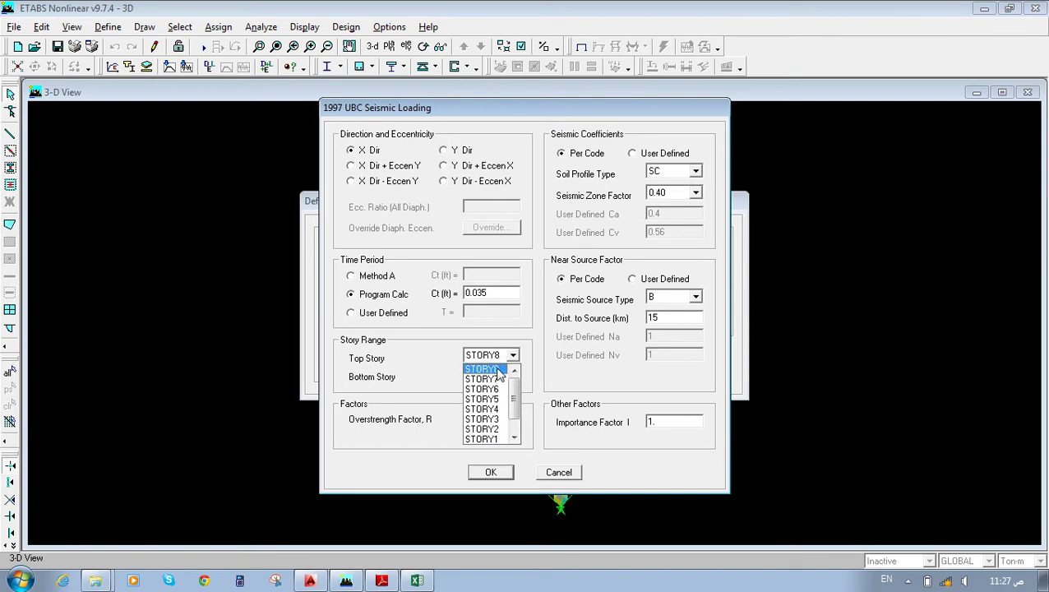
click(498, 369)
click(512, 377)
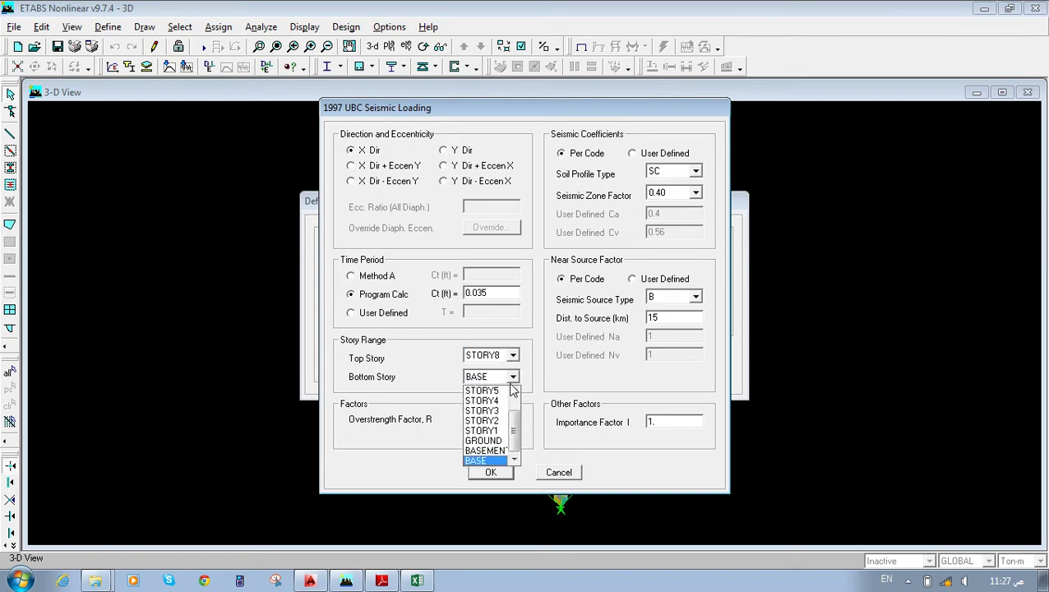
click(482, 460)
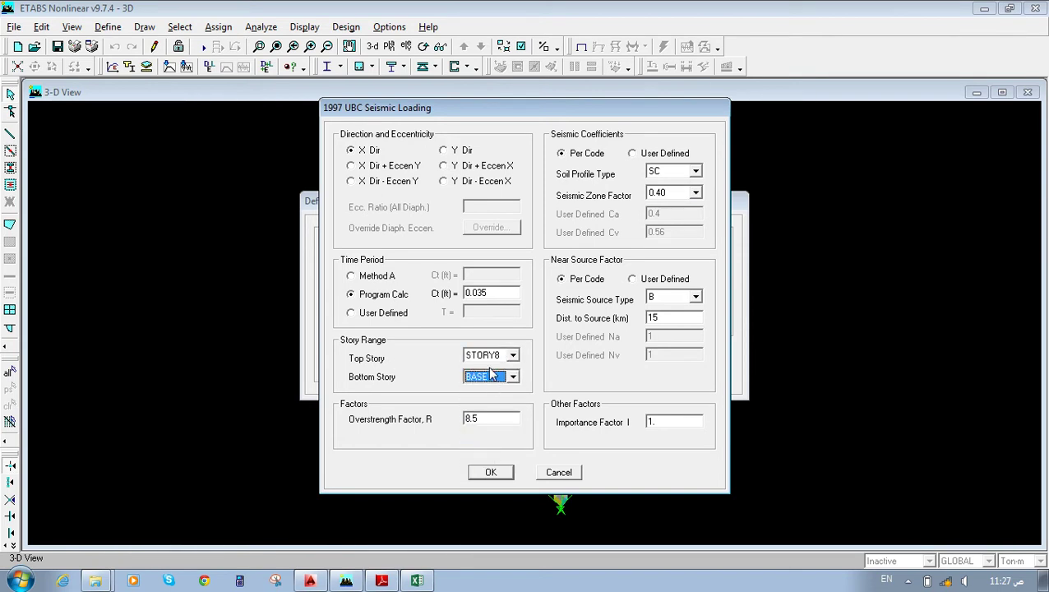
click(558, 472)
Change the auto lateral load of load case QX1 to User Loads.
click(591, 266)
scroll(567, 321, down, 3)
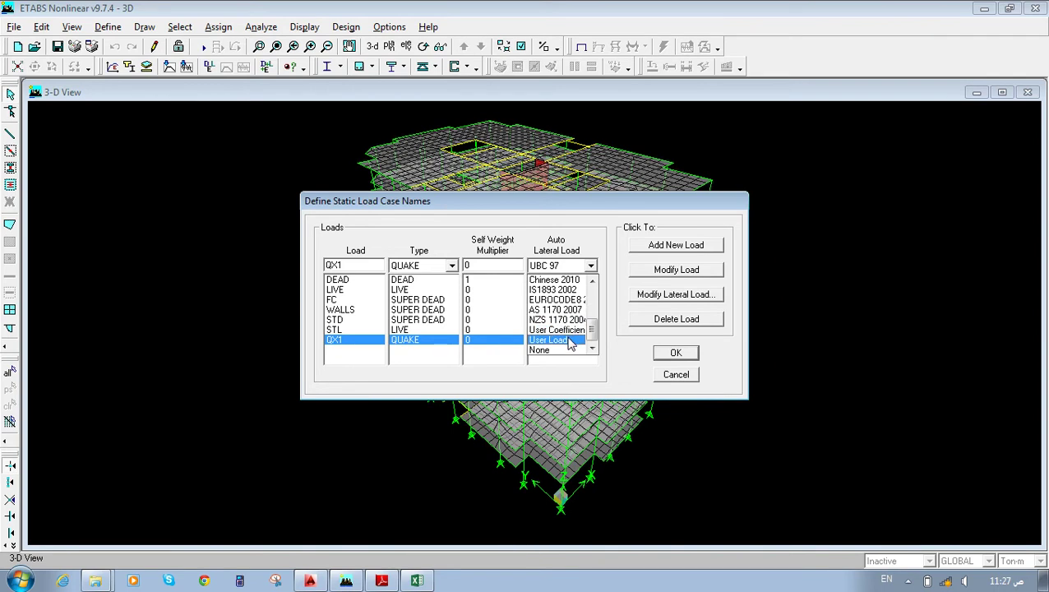
click(570, 343)
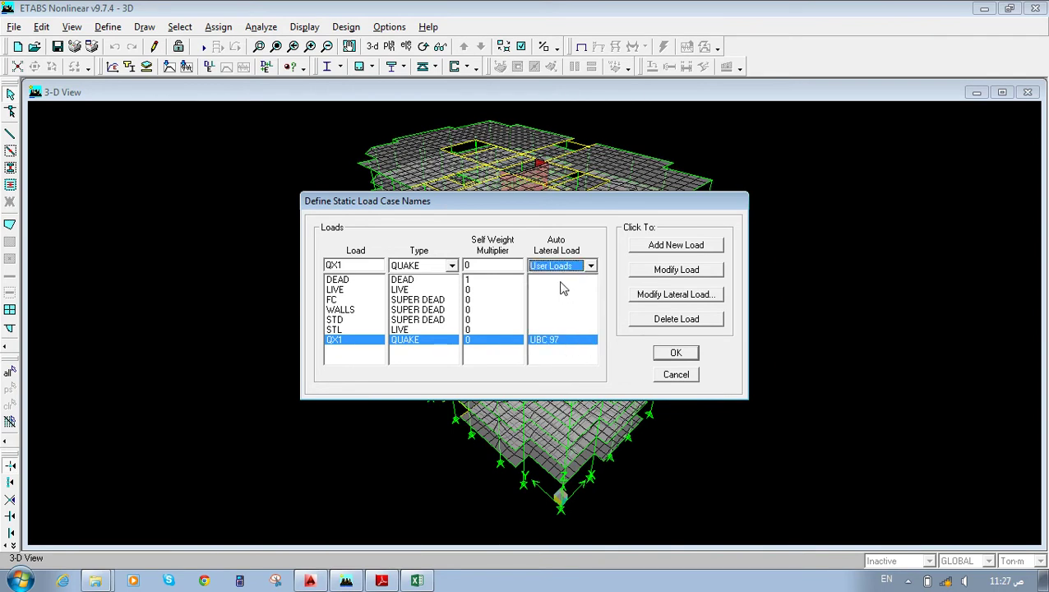
click(687, 271)
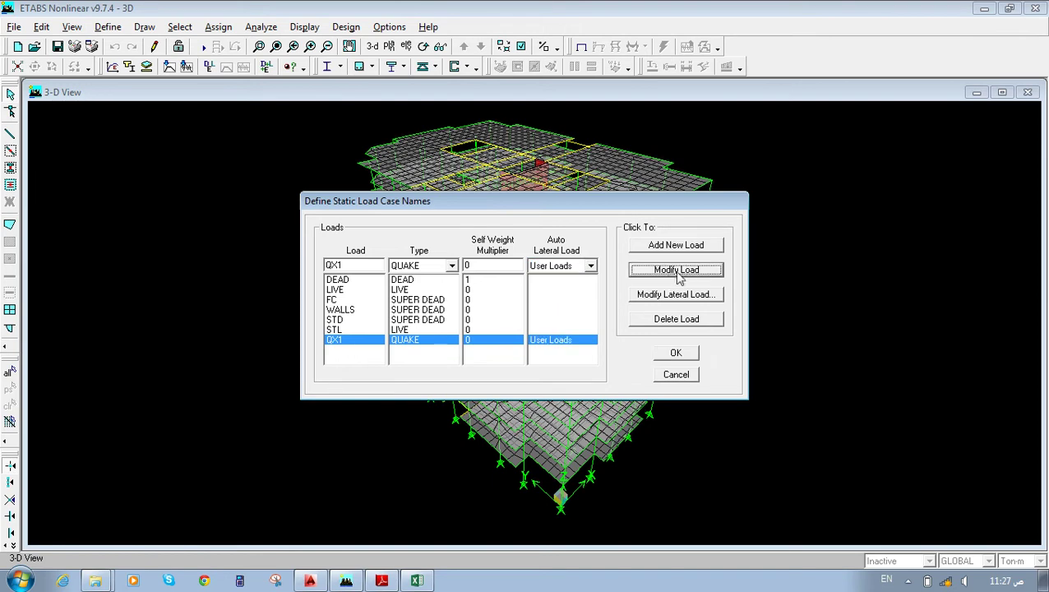
click(401, 331)
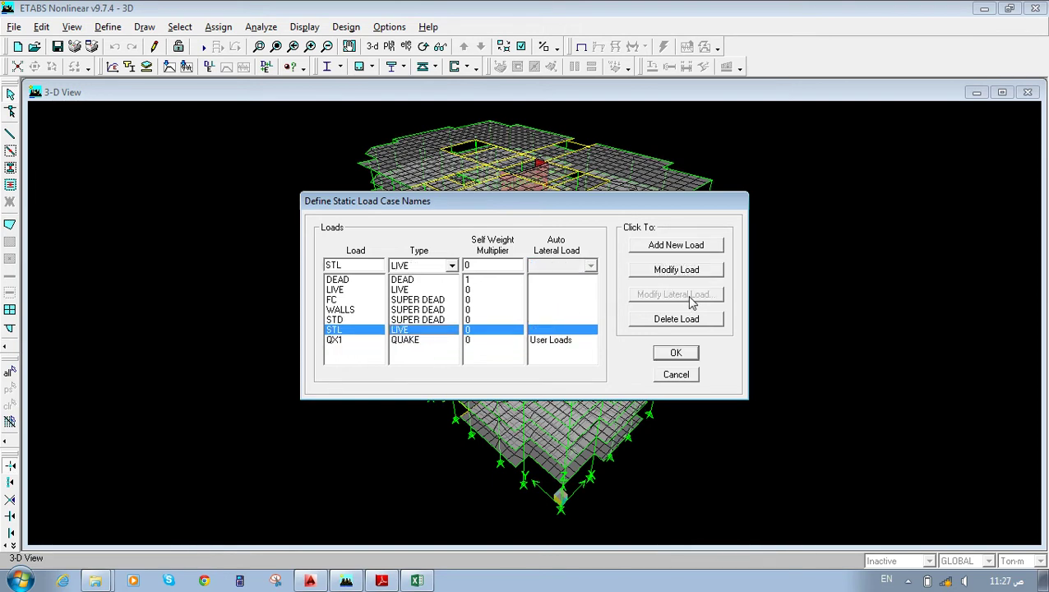
click(421, 342)
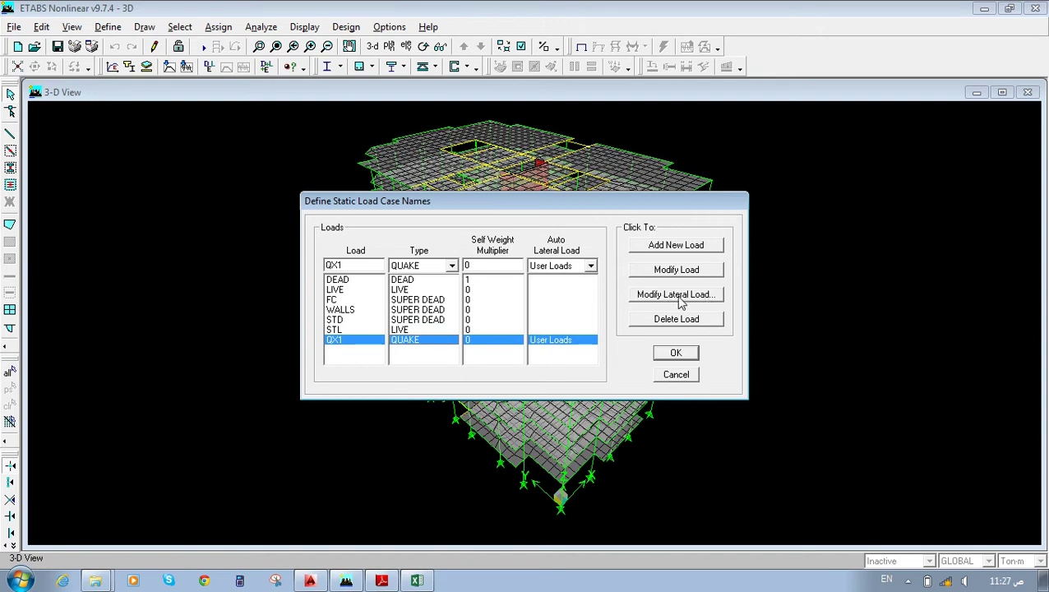
Try applying QX1's user seismic loads at the center of mass, and discard the load case changes.
click(679, 299)
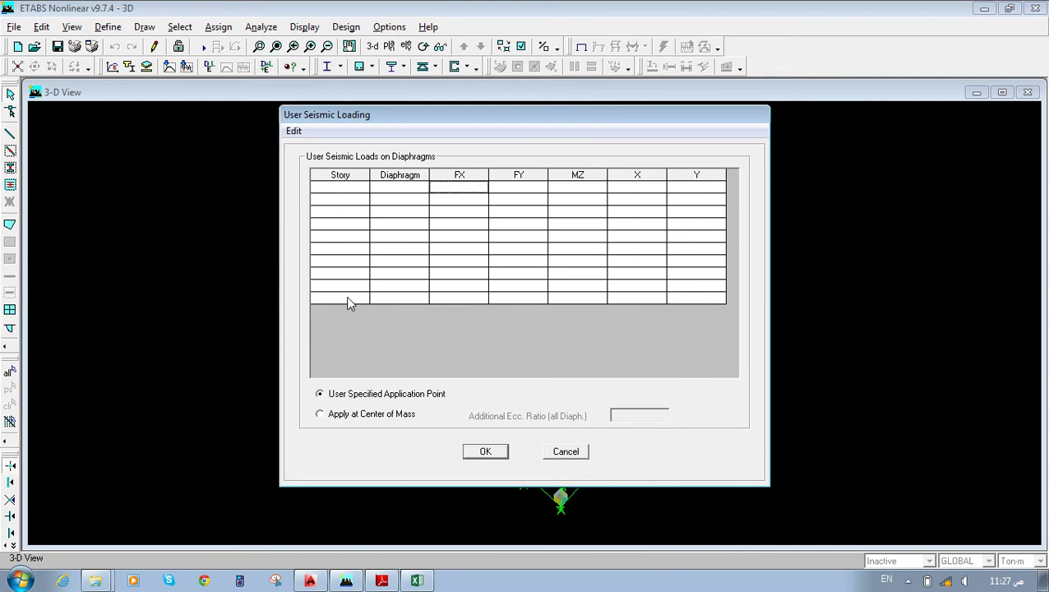
drag(407, 298, 407, 194)
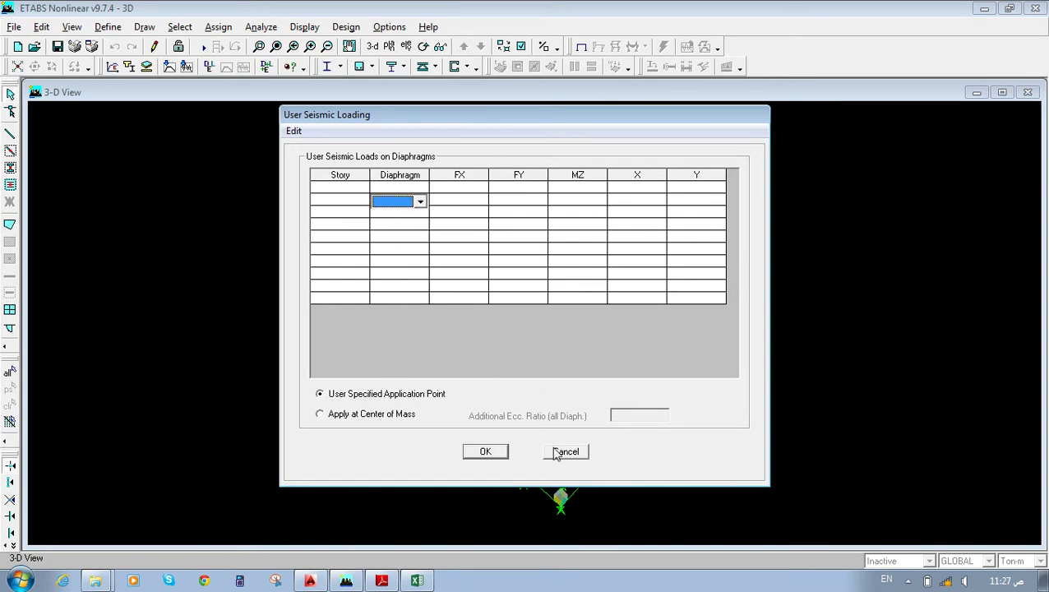
drag(461, 298, 459, 155)
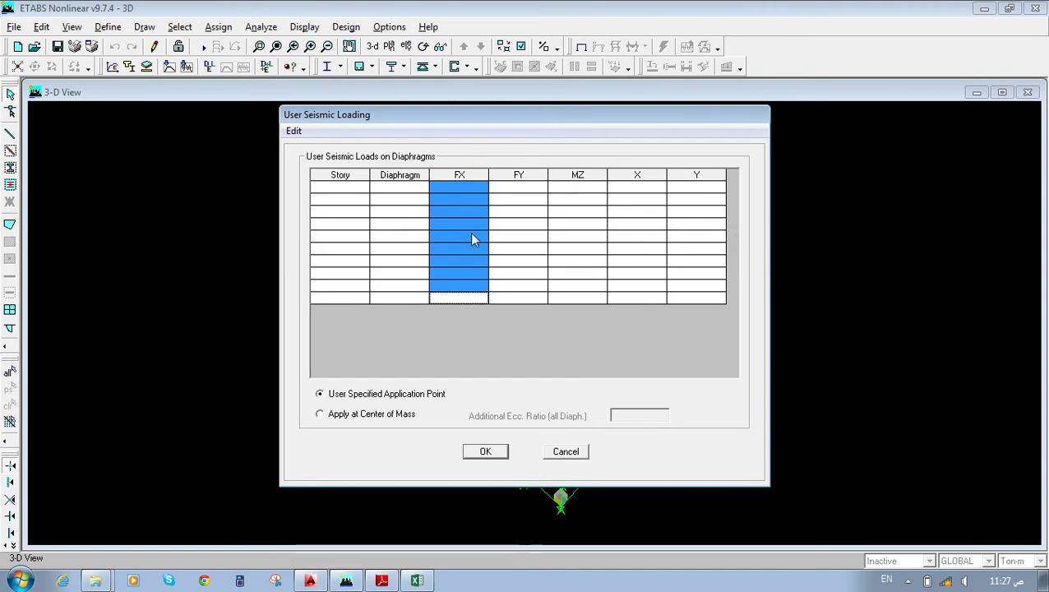
click(703, 175)
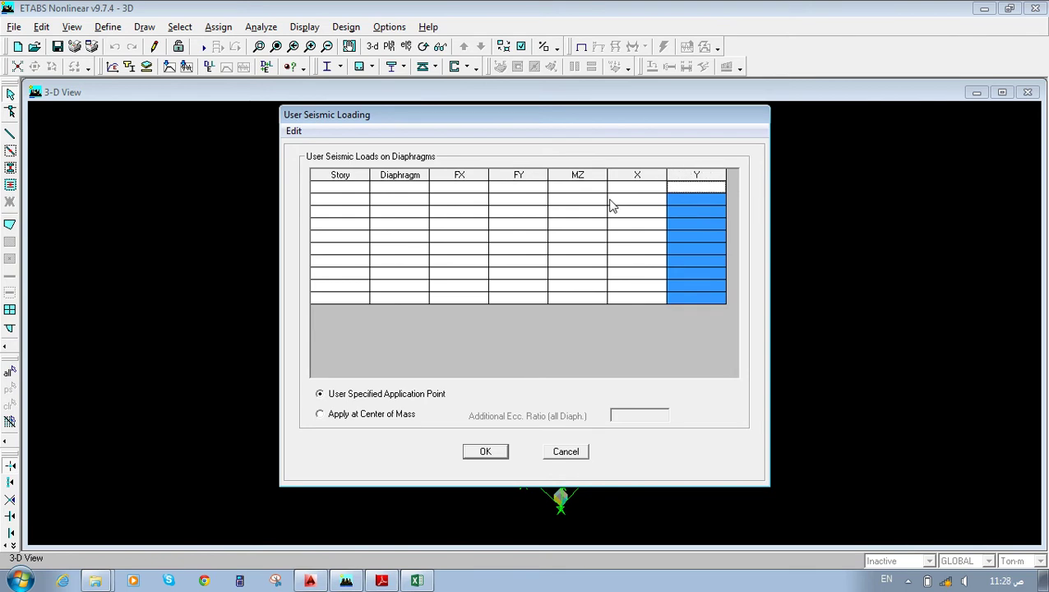
click(378, 417)
click(644, 180)
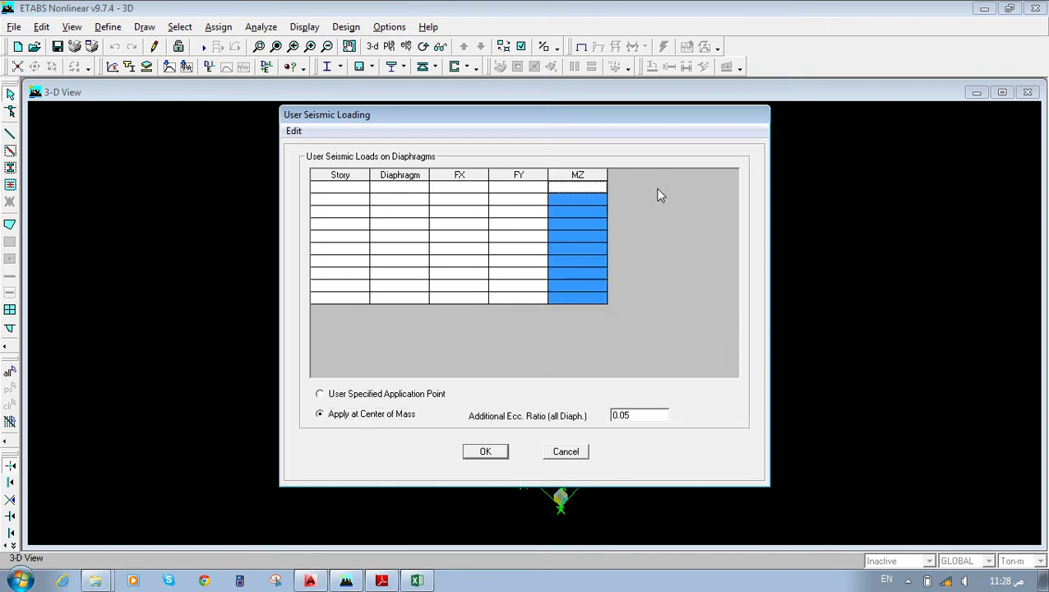
click(628, 191)
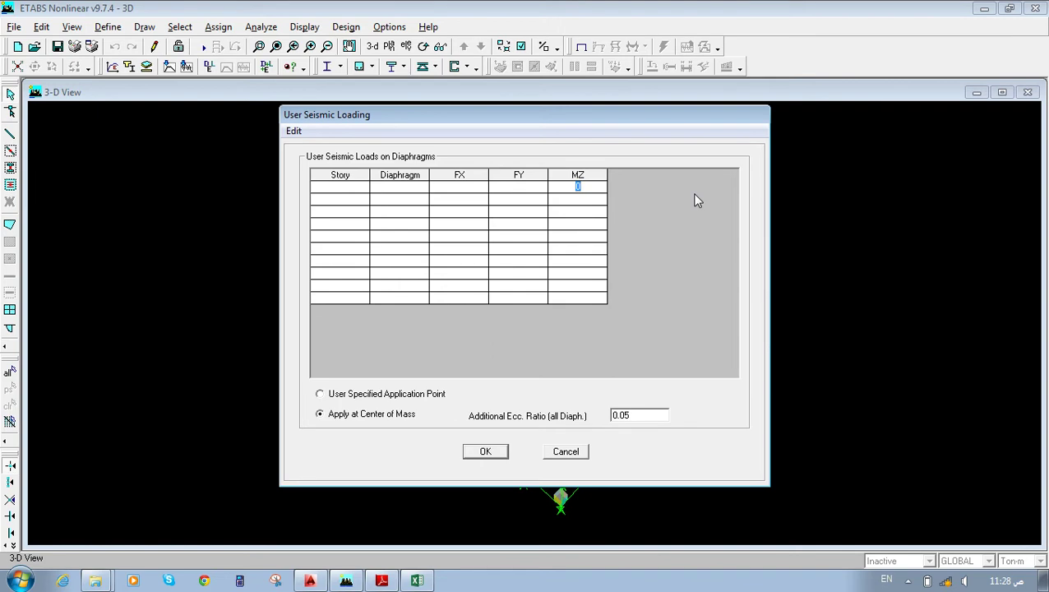
click(641, 414)
click(578, 450)
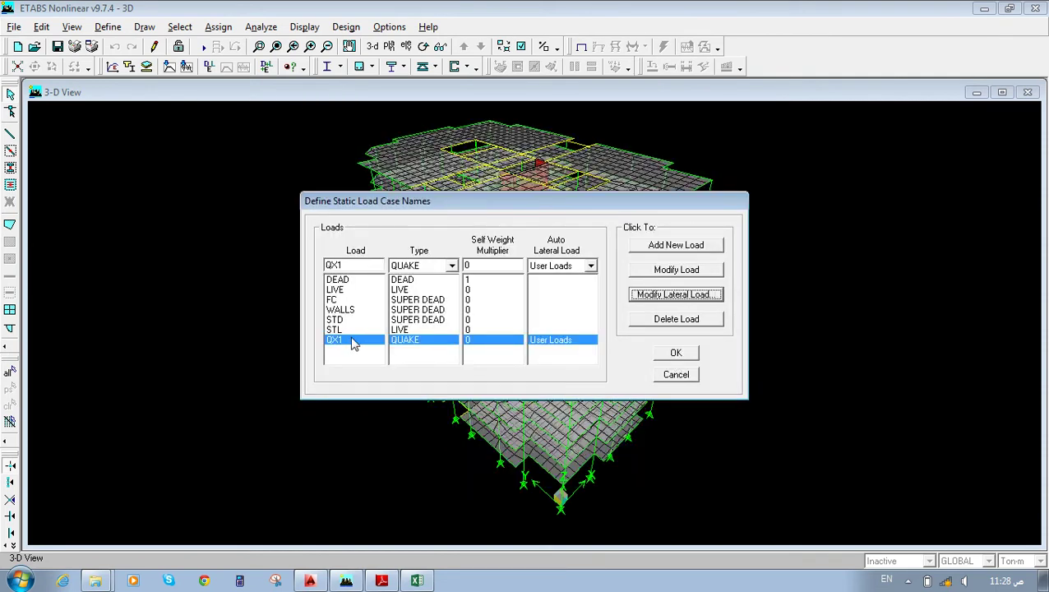
click(686, 375)
Close the EARTHQUAKE EGYPT - static workbook in Excel.
right_click(417, 580)
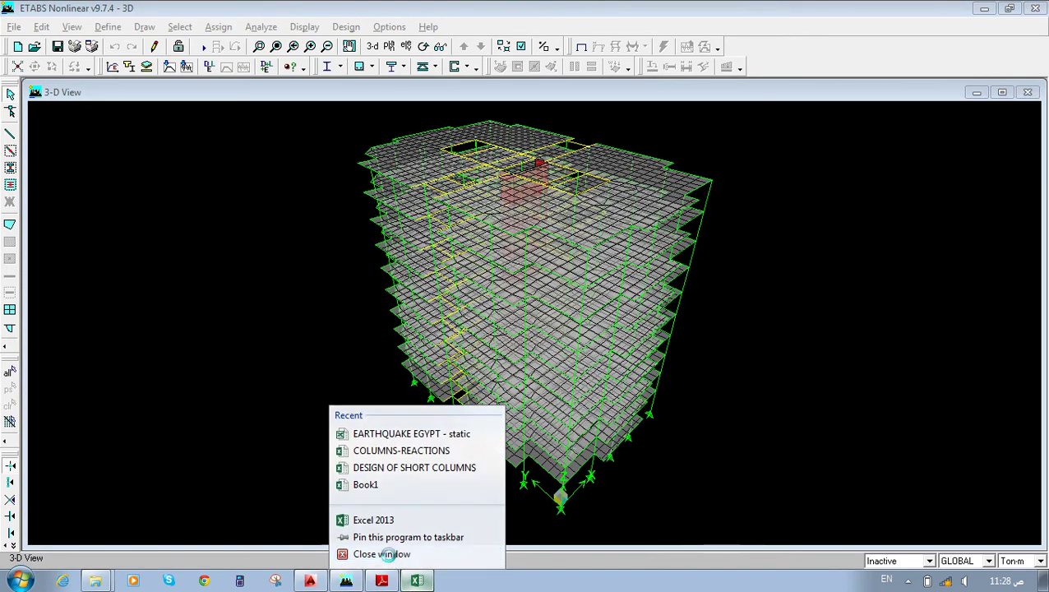
click(391, 557)
click(527, 312)
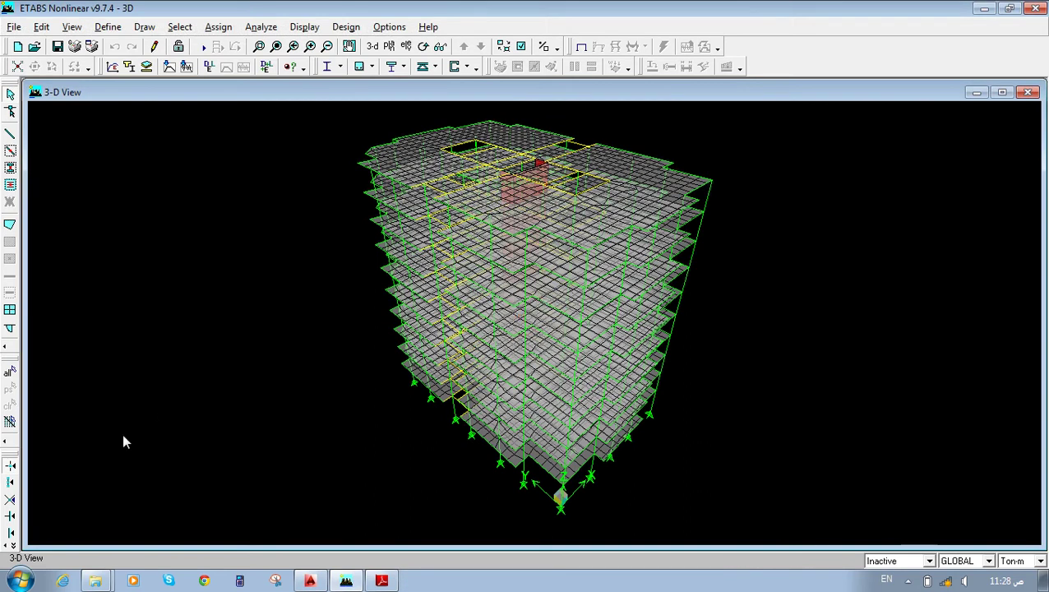
Open the response spectrum workbook from the Equake and wind - new code folder, accepting the file format mismatch.
mouse_move(96, 581)
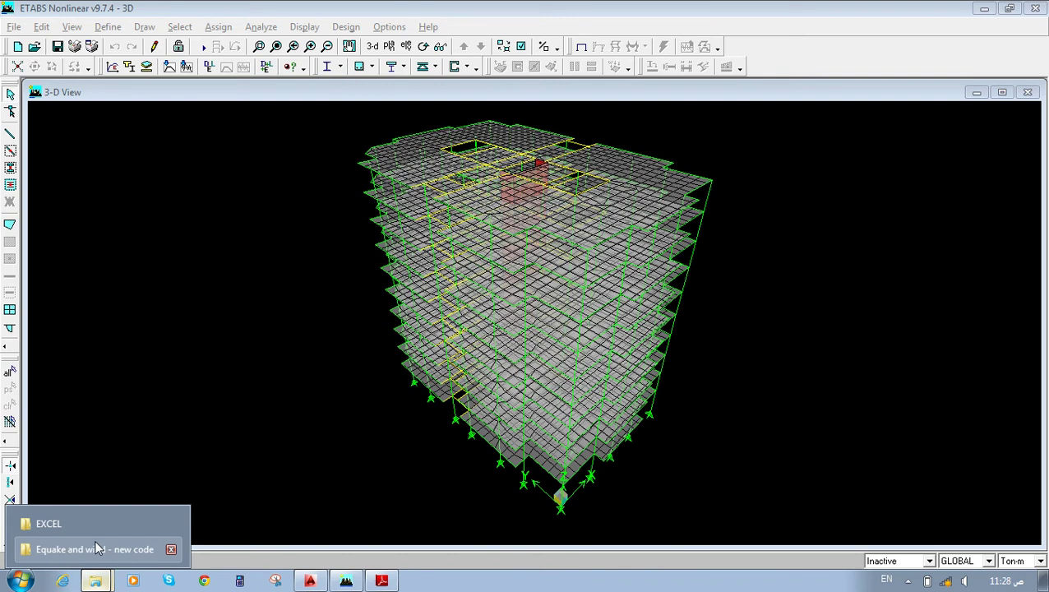
click(83, 546)
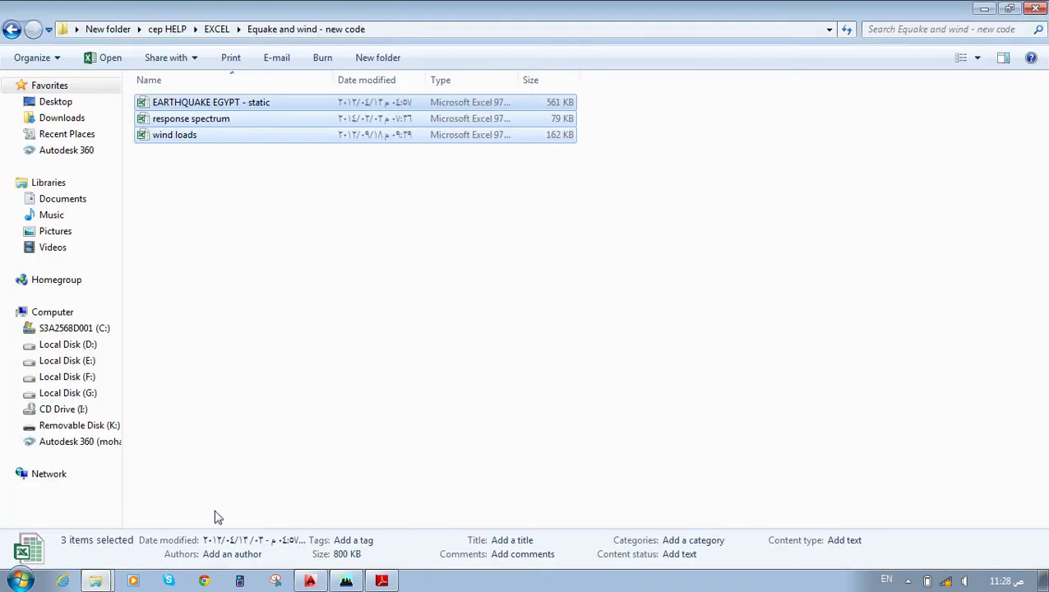
double_click(230, 121)
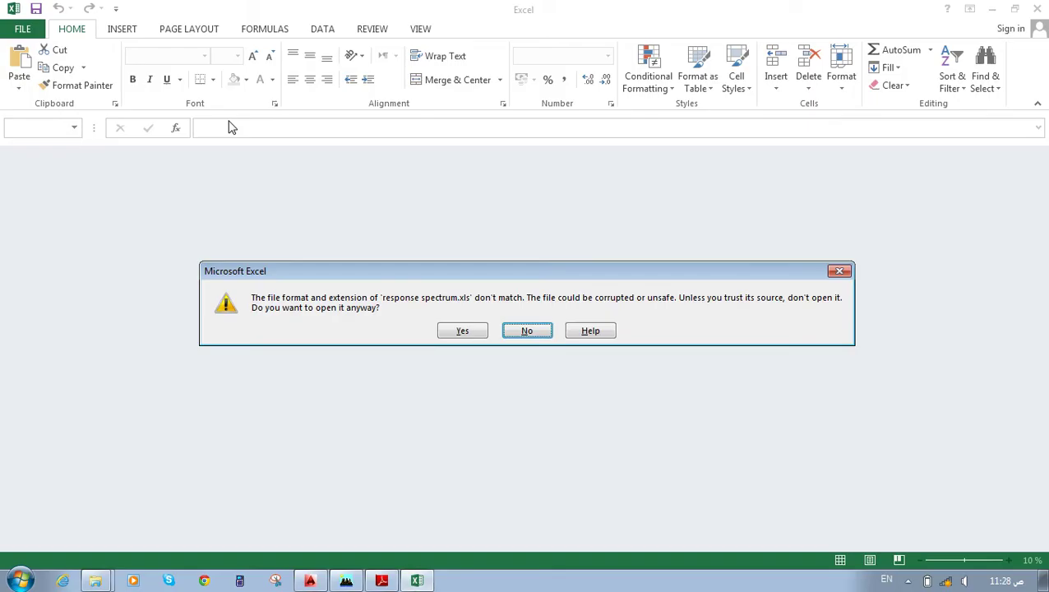
click(472, 333)
scroll(409, 261, up, 9)
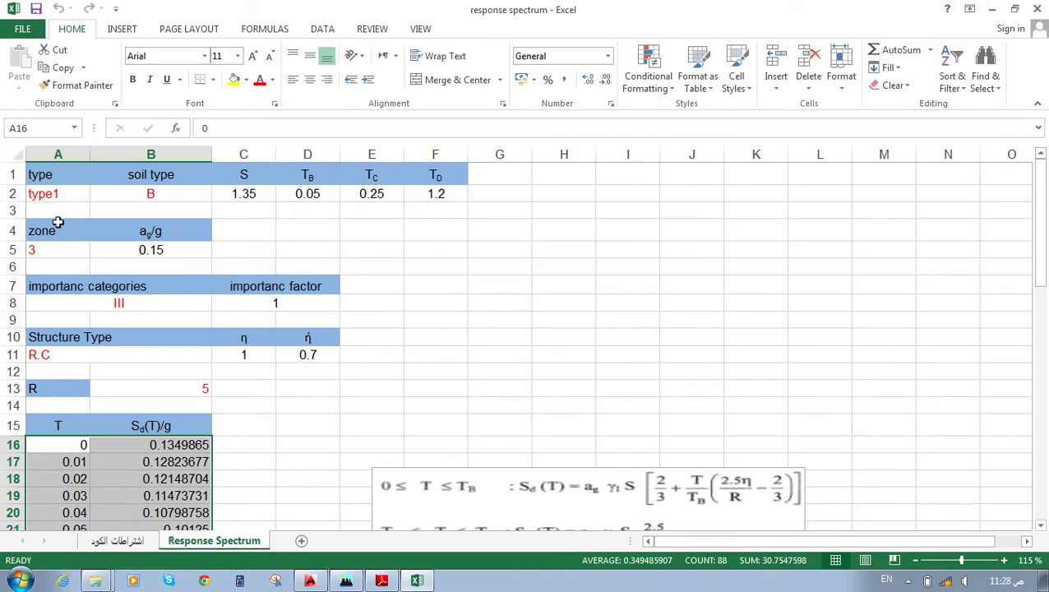
Examine the code requirements sheet for soil types, zones, importance categories, structure types and R factors.
click(115, 542)
scroll(299, 333, up, 1)
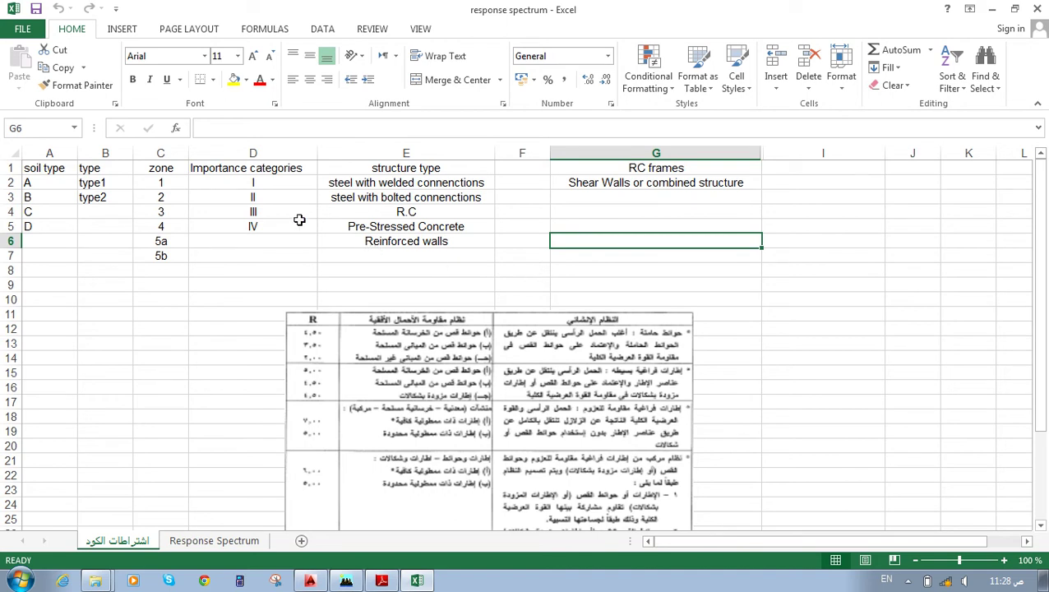
scroll(393, 274, down, 6)
scroll(441, 444, up, 6)
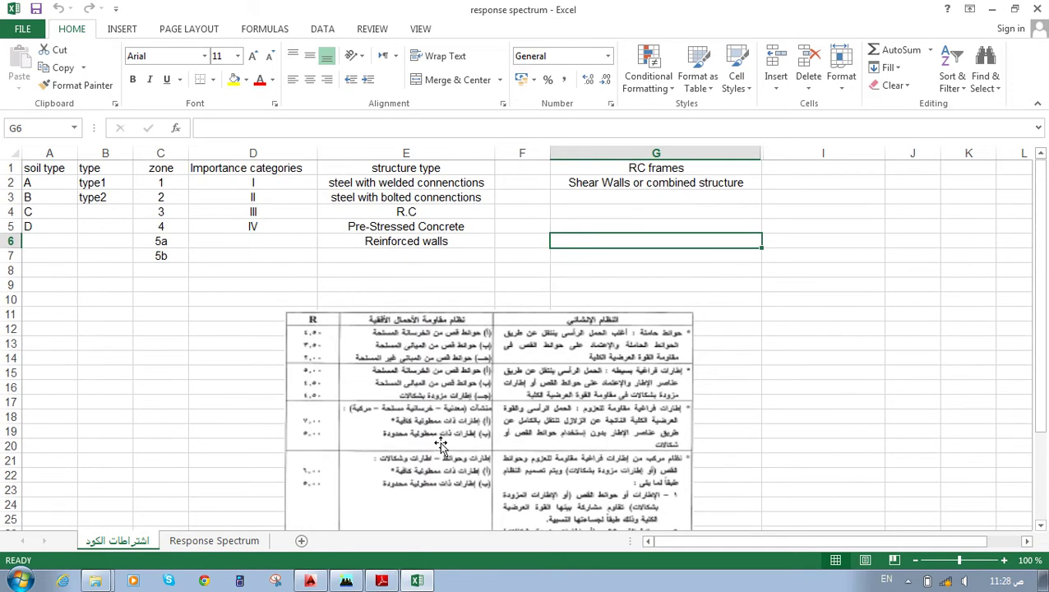
Switch to the Response Spectrum sheet and check the spectrum type and soil type inputs.
click(213, 541)
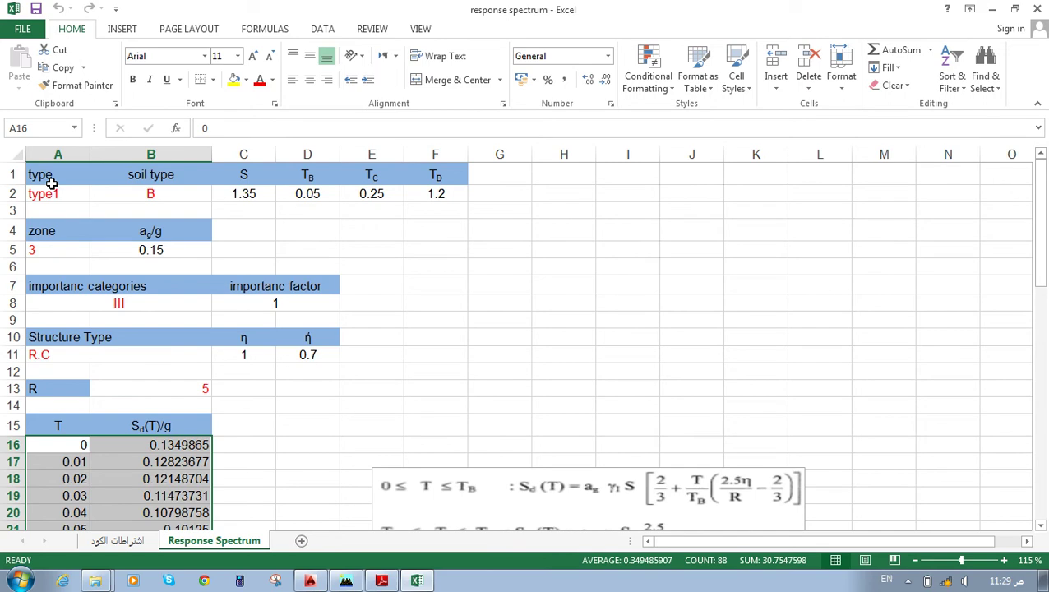
click(71, 194)
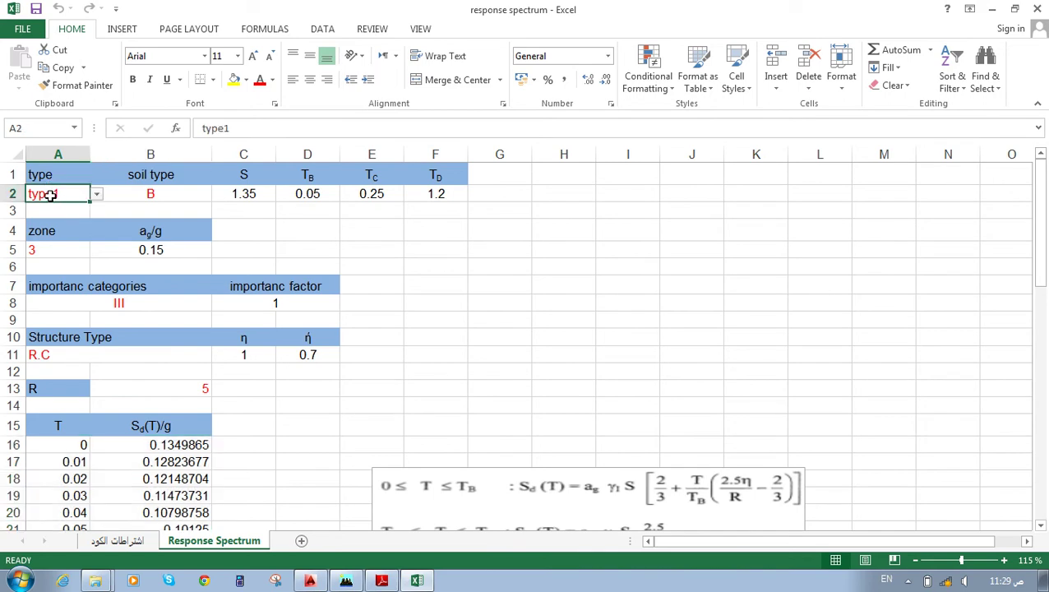
click(126, 191)
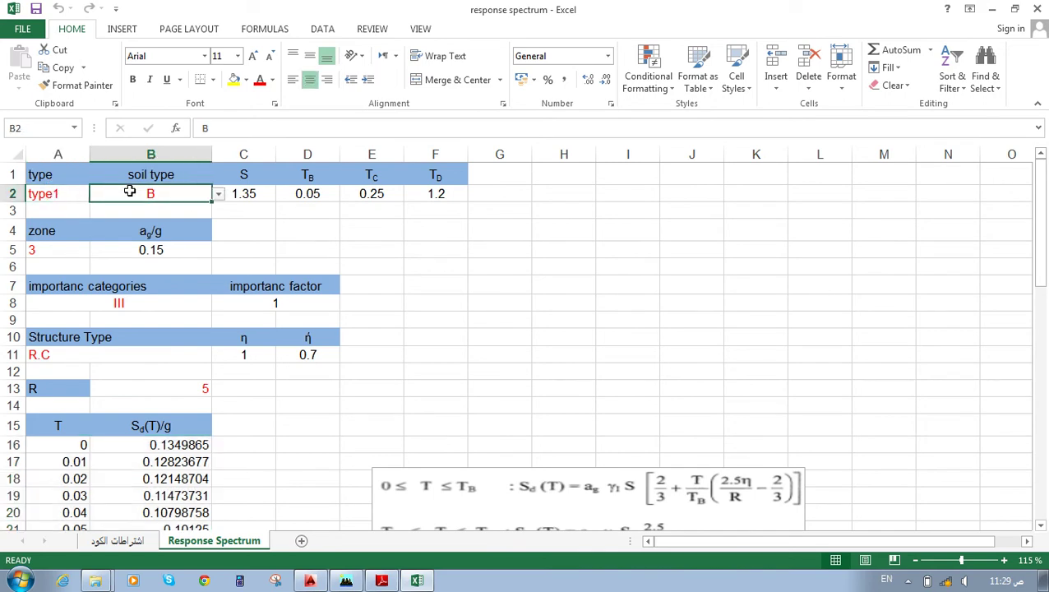
Try soil type D in the spectrum inputs, and set the soil type back to B.
click(219, 195)
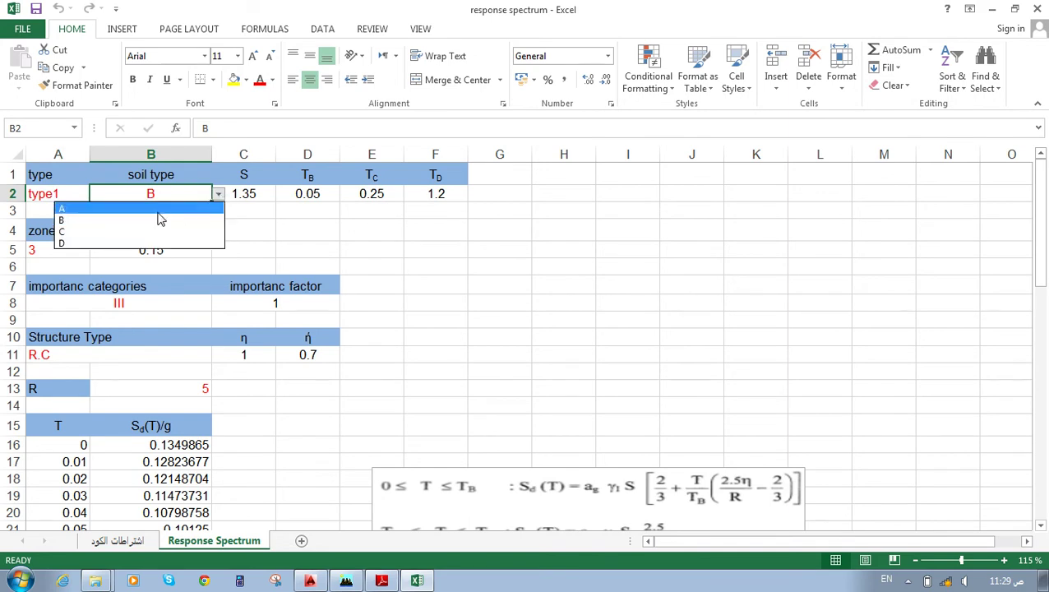
click(159, 214)
click(219, 194)
click(187, 232)
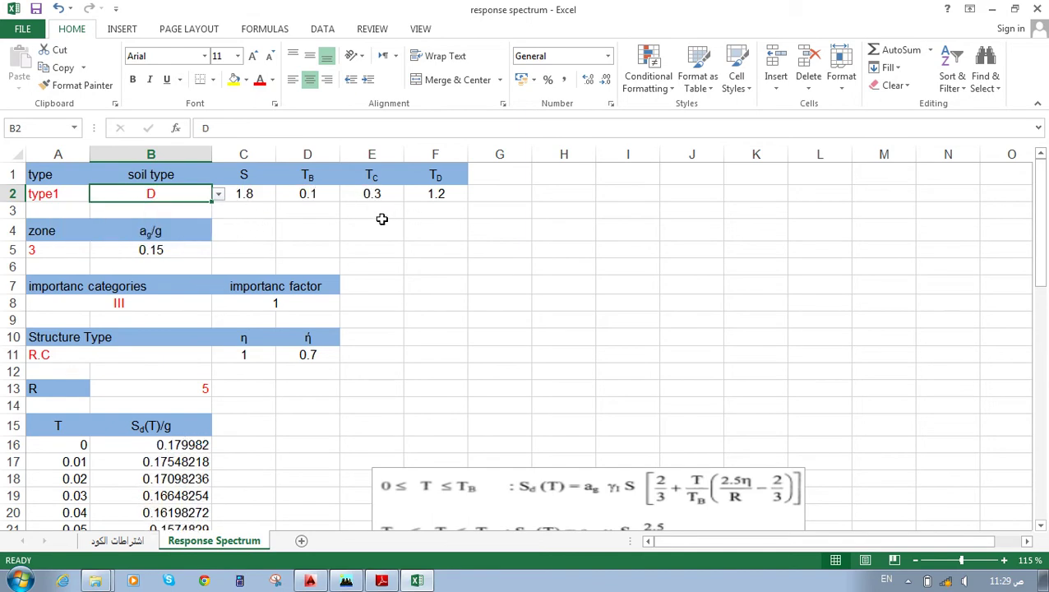
click(220, 194)
click(196, 224)
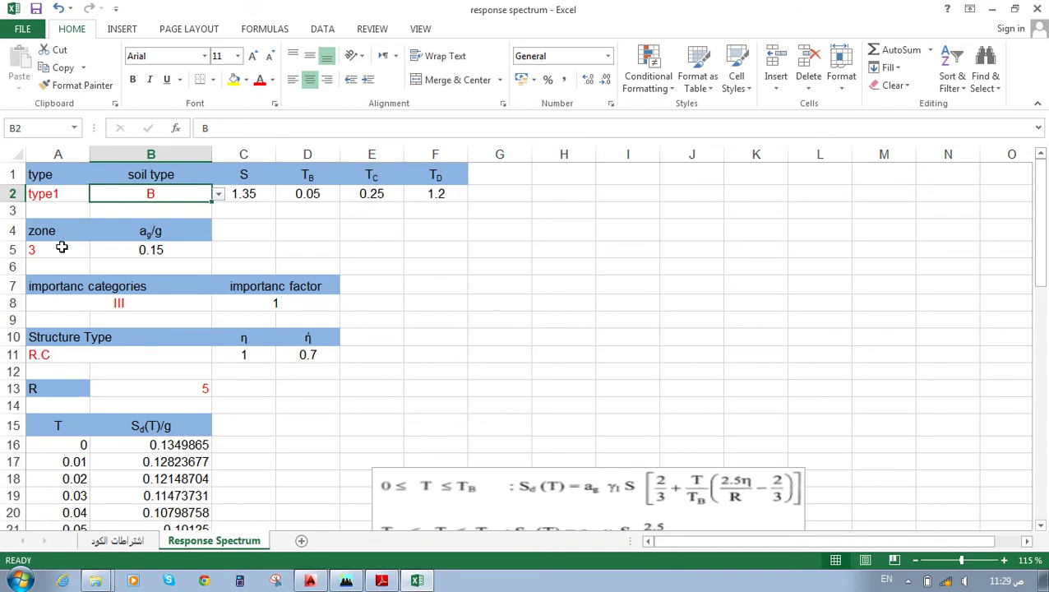
Check the ground acceleration formula, try importance categories I and II, and set the category back to III.
click(145, 252)
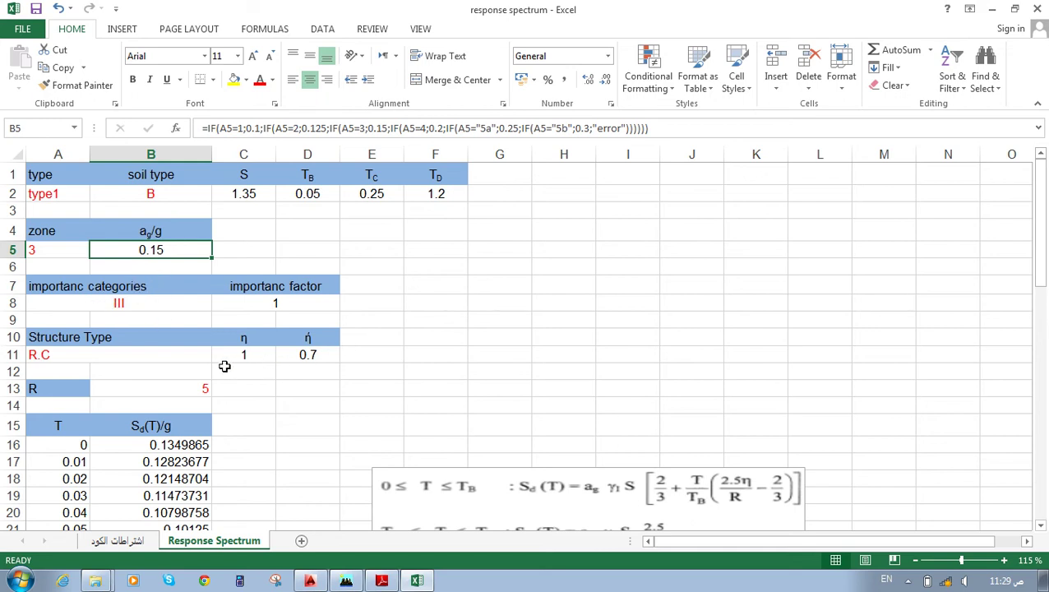
click(168, 306)
click(218, 303)
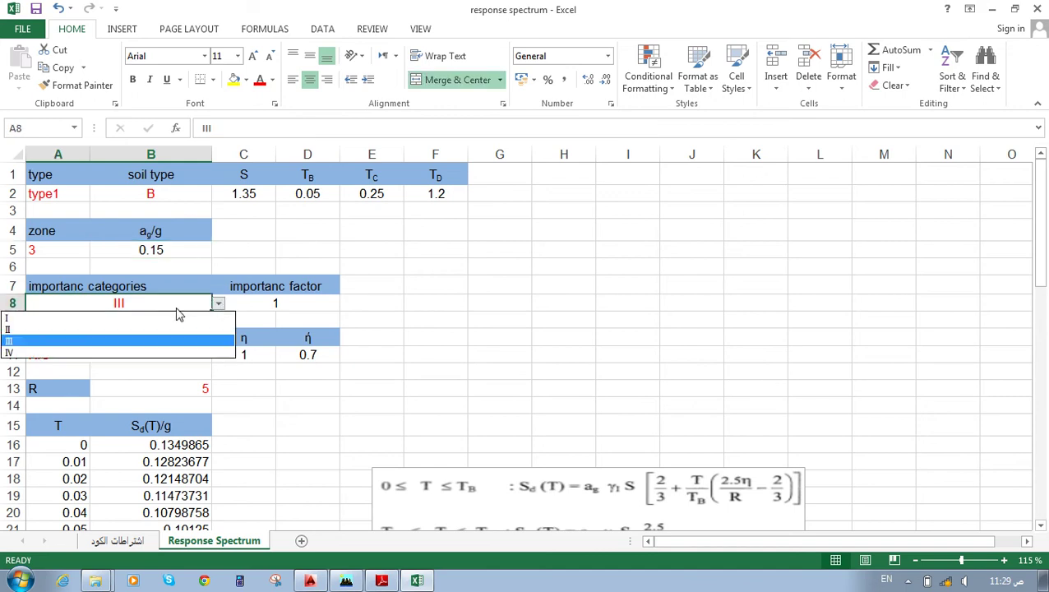
click(131, 319)
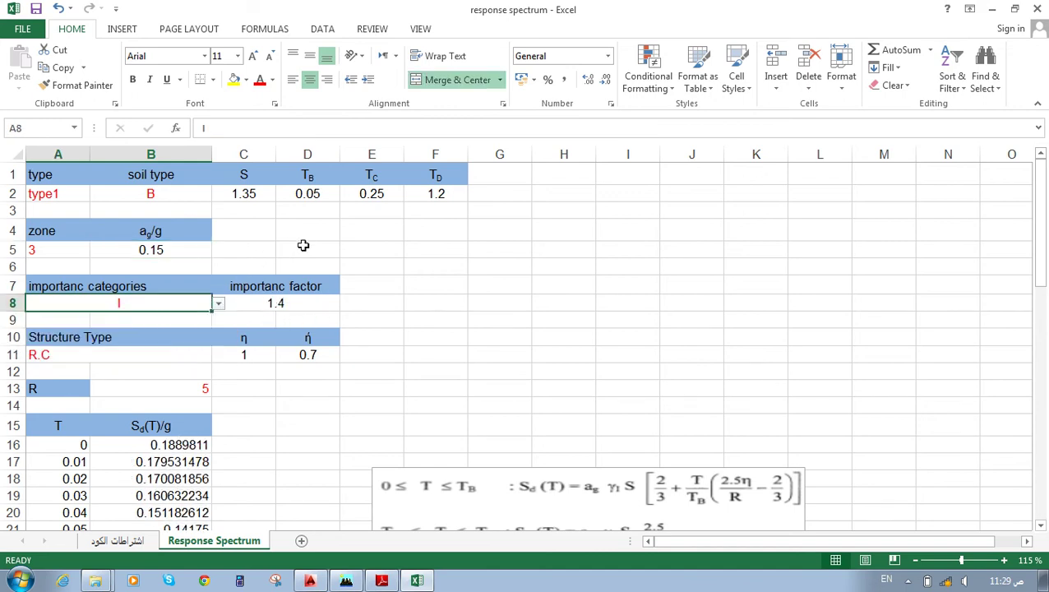
click(217, 303)
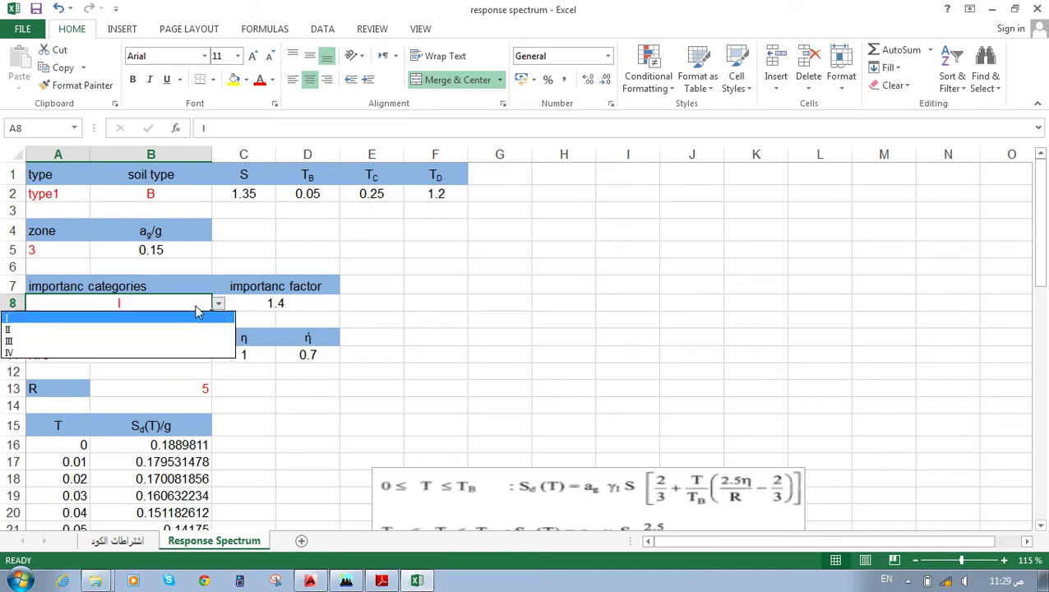
click(193, 329)
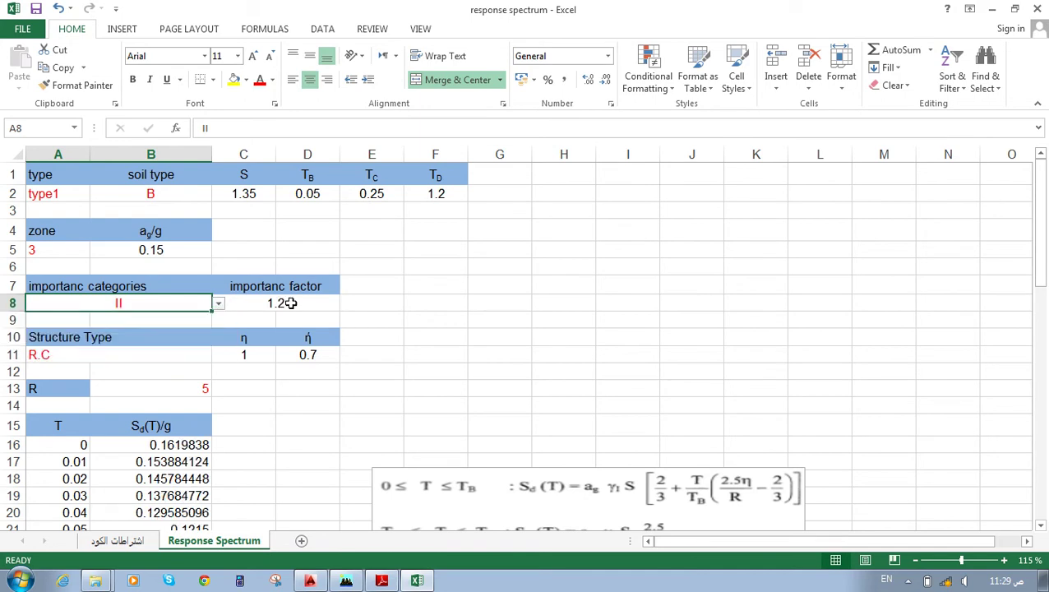
click(218, 303)
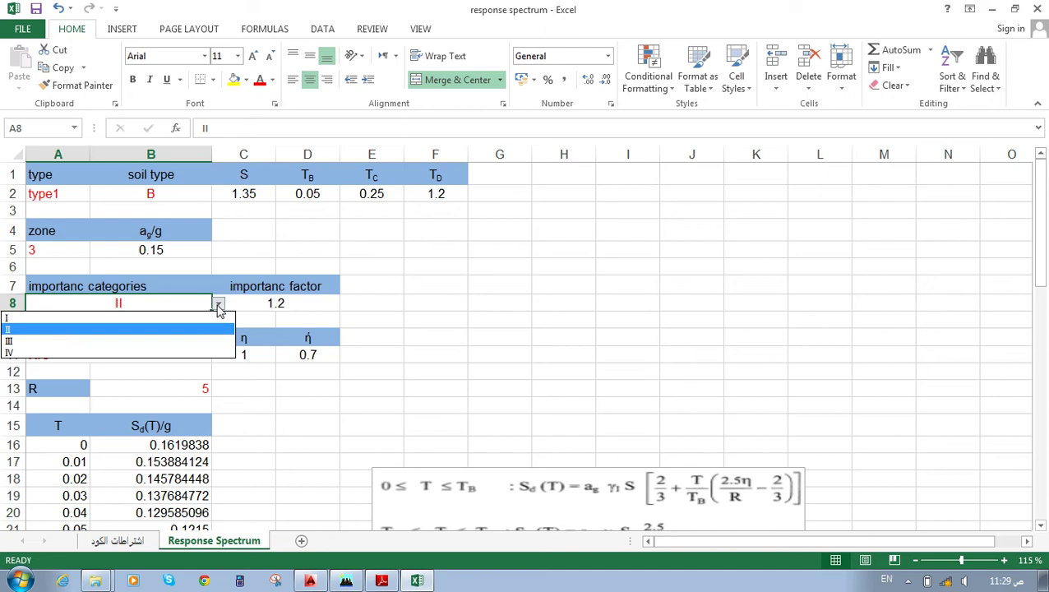
click(134, 343)
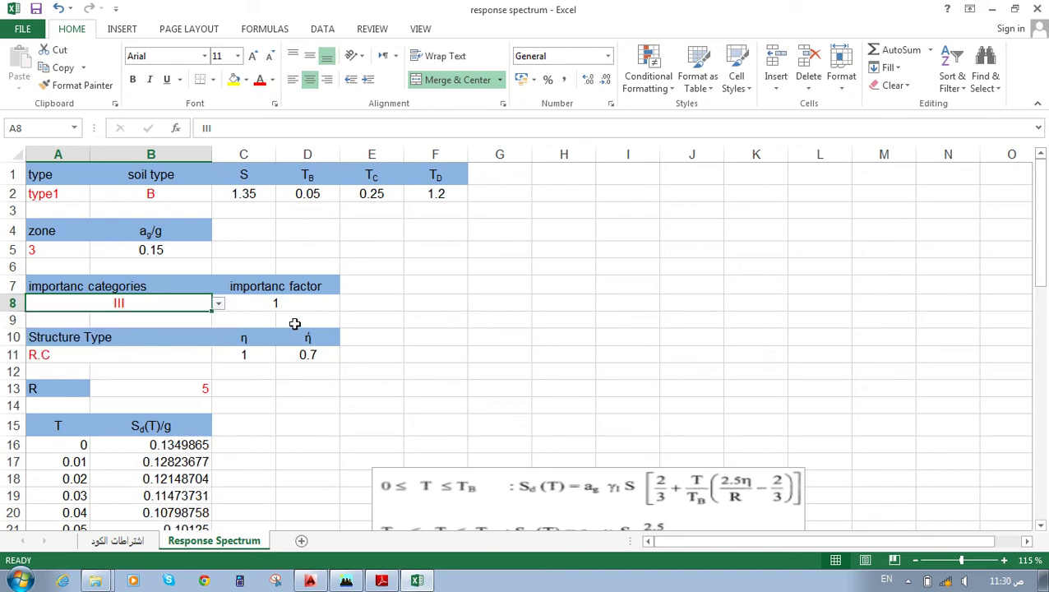
Try the structure type for steel with bolted connections, and set it back to R.C.
scroll(198, 297, down, 2)
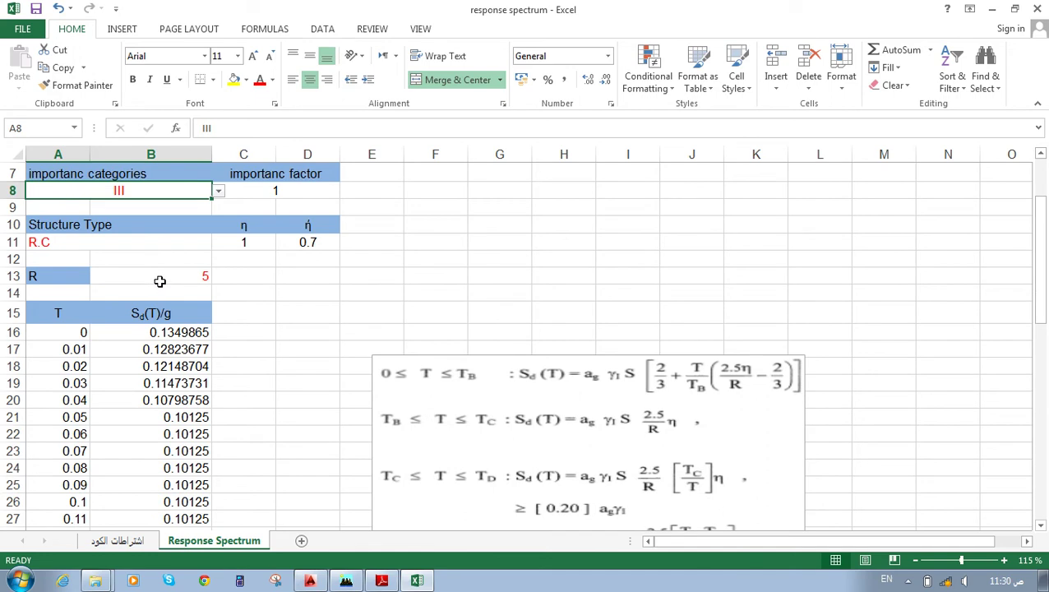
click(68, 243)
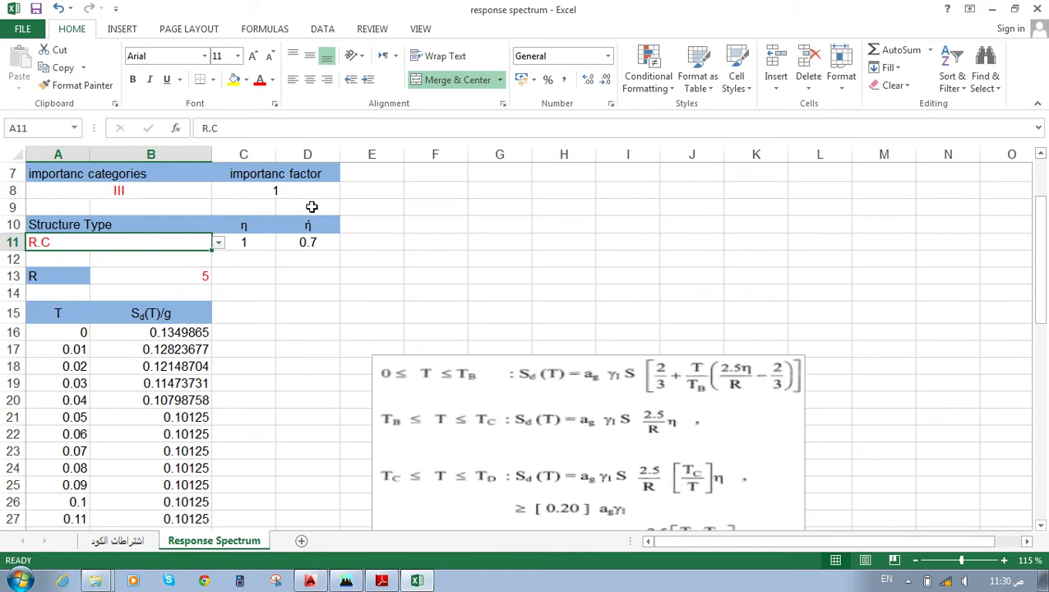
click(219, 243)
click(148, 281)
click(220, 243)
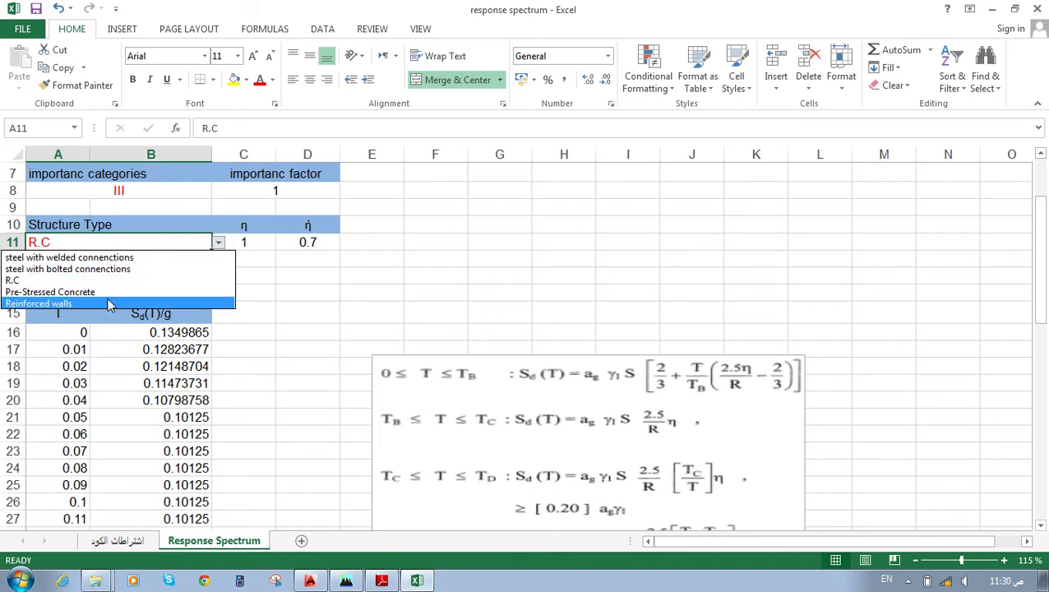
click(62, 269)
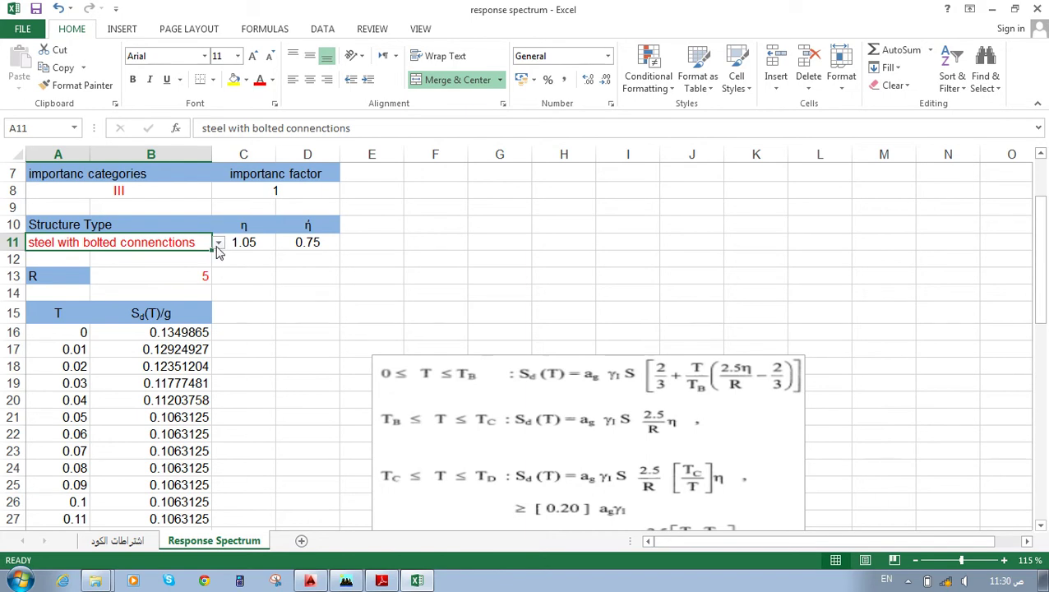
click(220, 243)
click(95, 282)
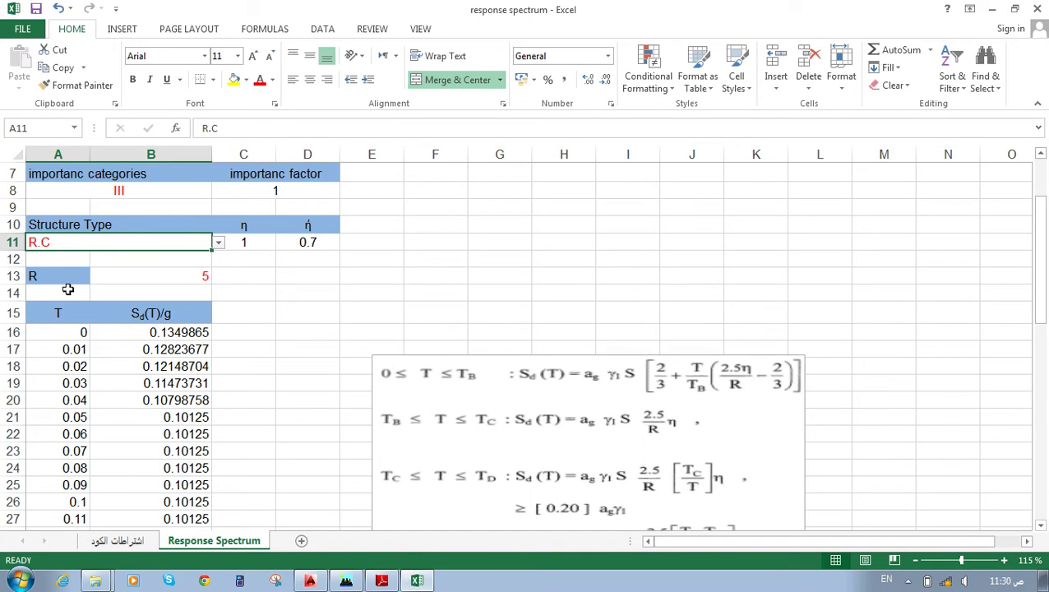
Examine the R factor, the spectrum equations, the TB formula, the T values and the Sd(T)/g chart.
click(145, 276)
scroll(285, 271, down, 4)
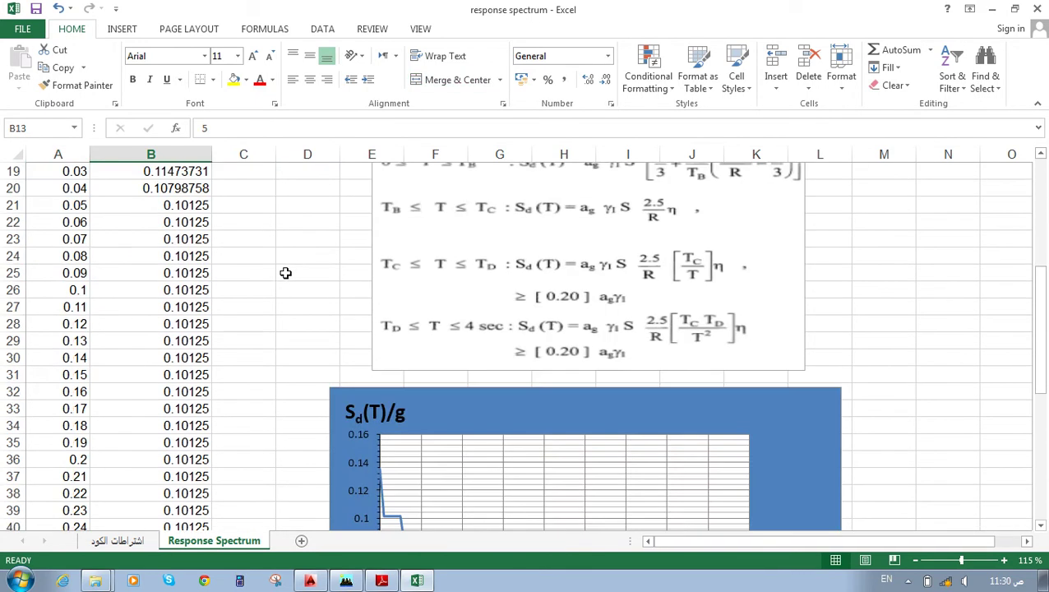
scroll(391, 308, up, 2)
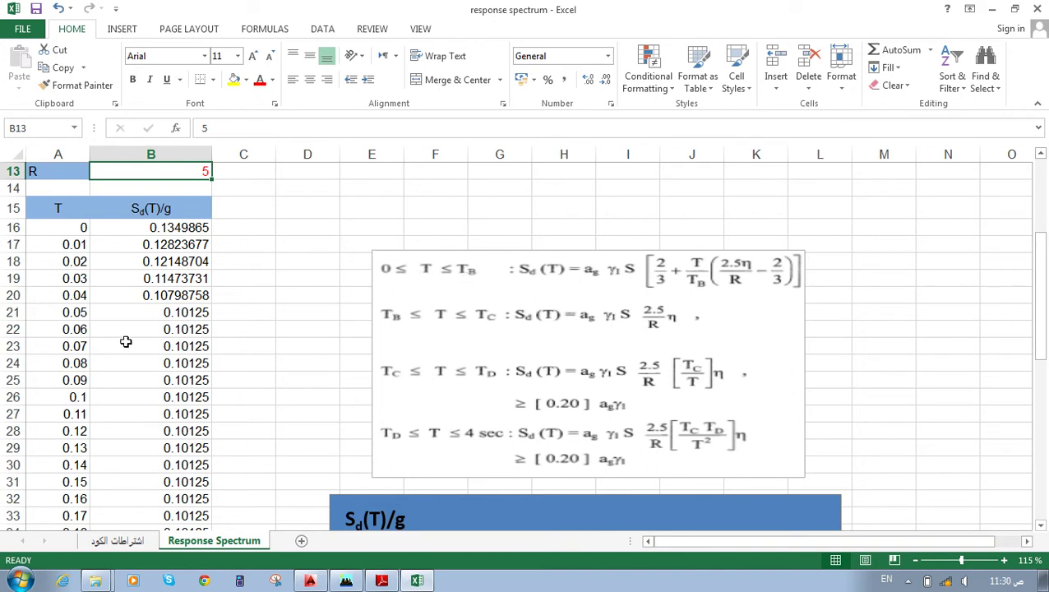
scroll(319, 336, up, 4)
click(293, 198)
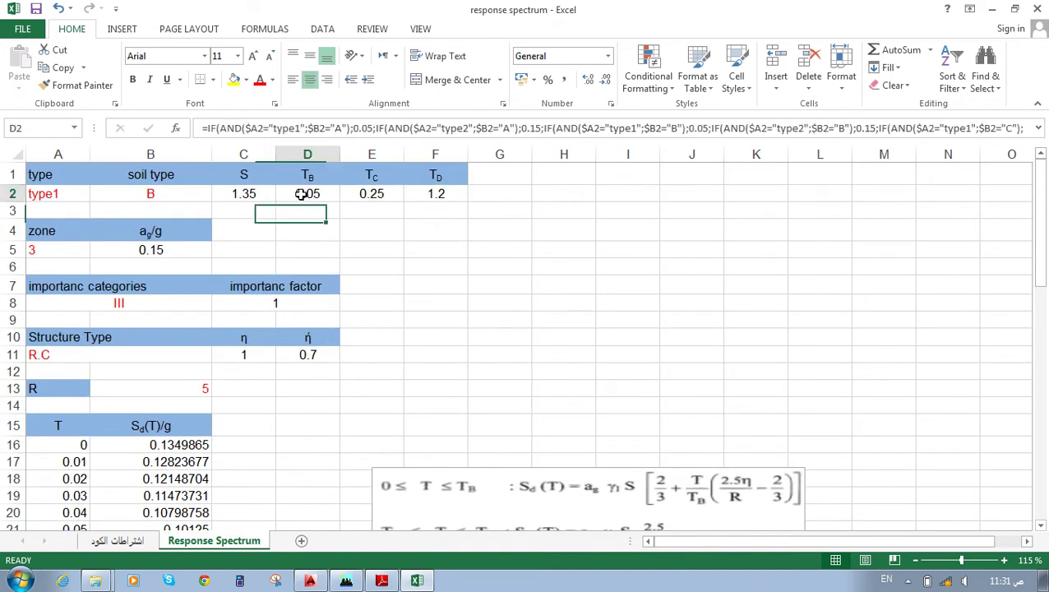
scroll(267, 243, down, 4)
drag(78, 226, 80, 314)
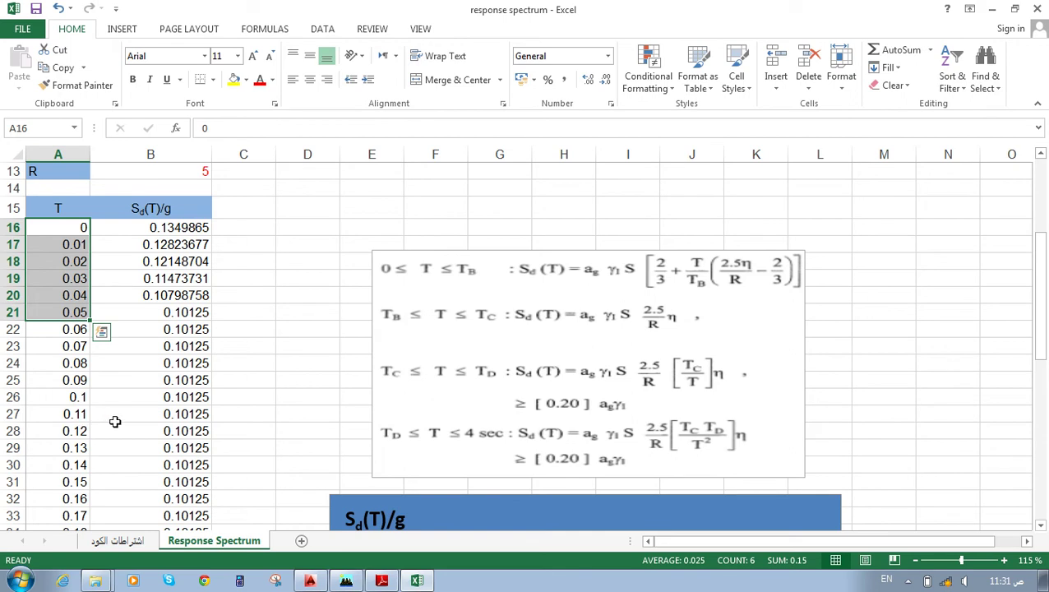
click(57, 227)
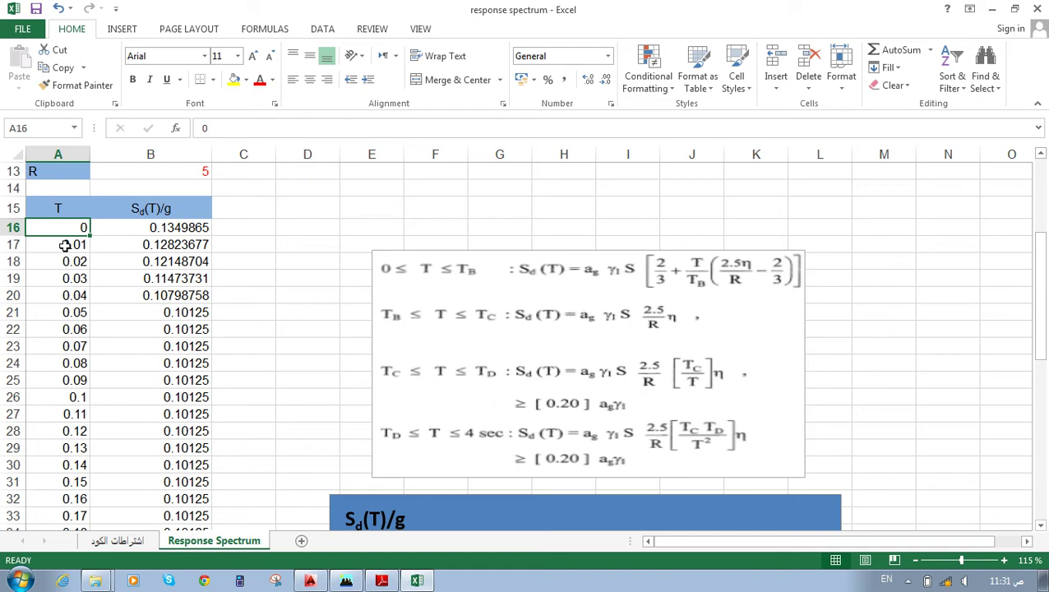
click(65, 245)
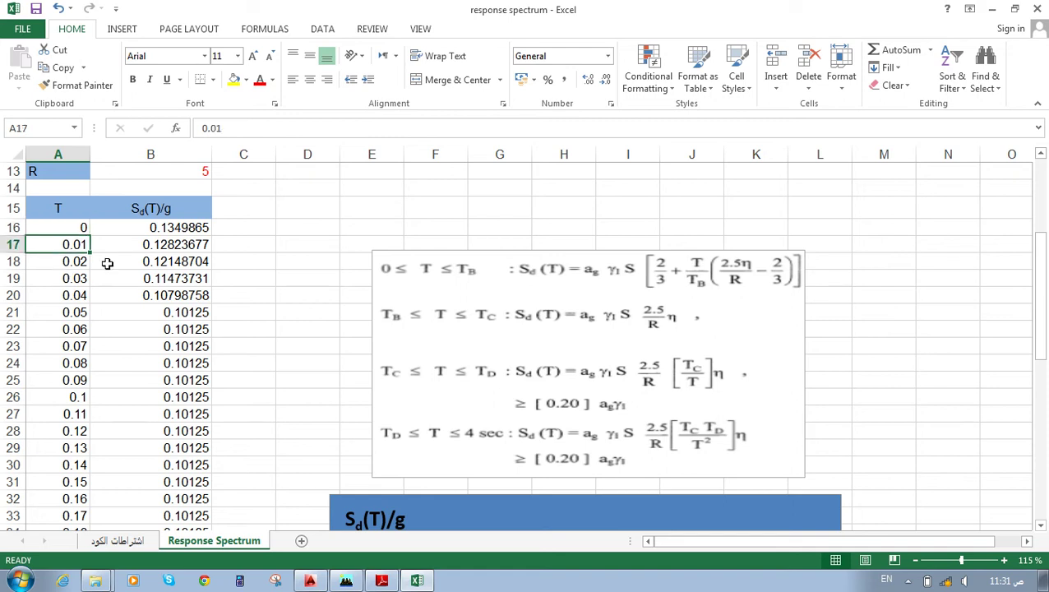
scroll(140, 251, down, 8)
scroll(362, 247, up, 1)
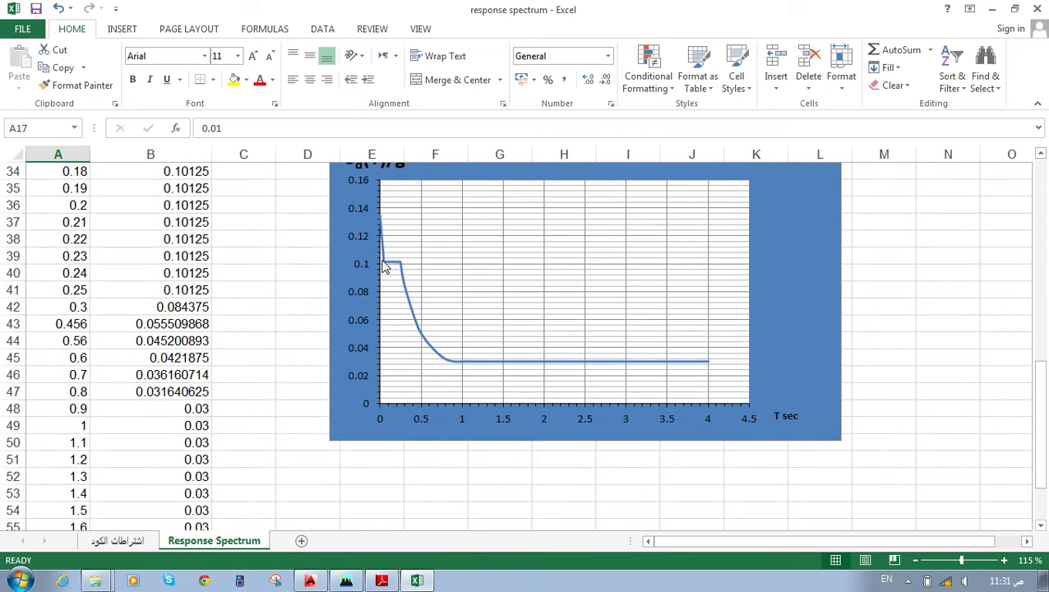
drag(379, 403, 386, 264)
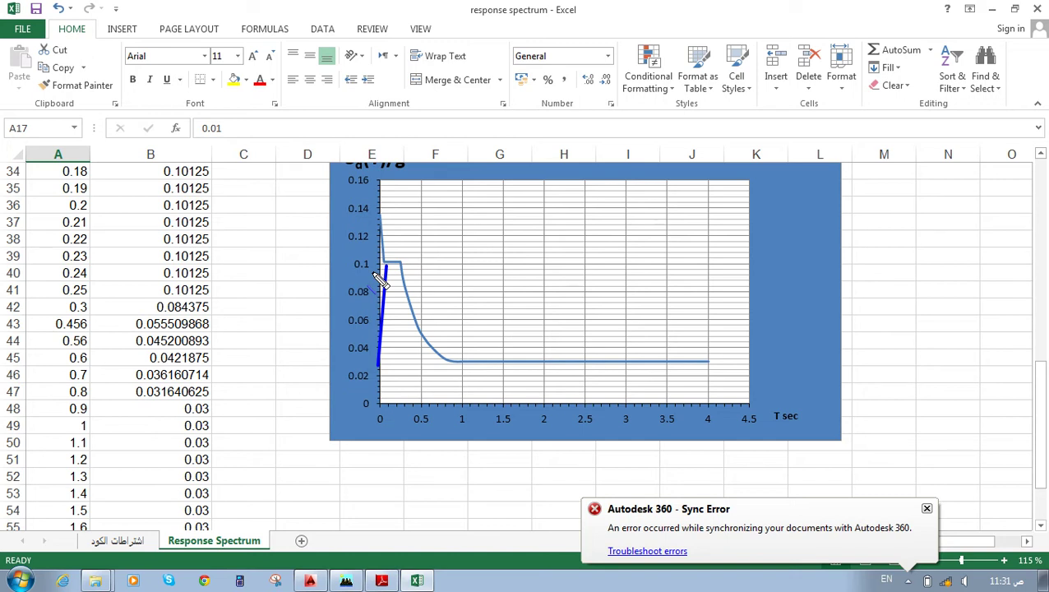
text(L)
scroll(200, 316, up, 4)
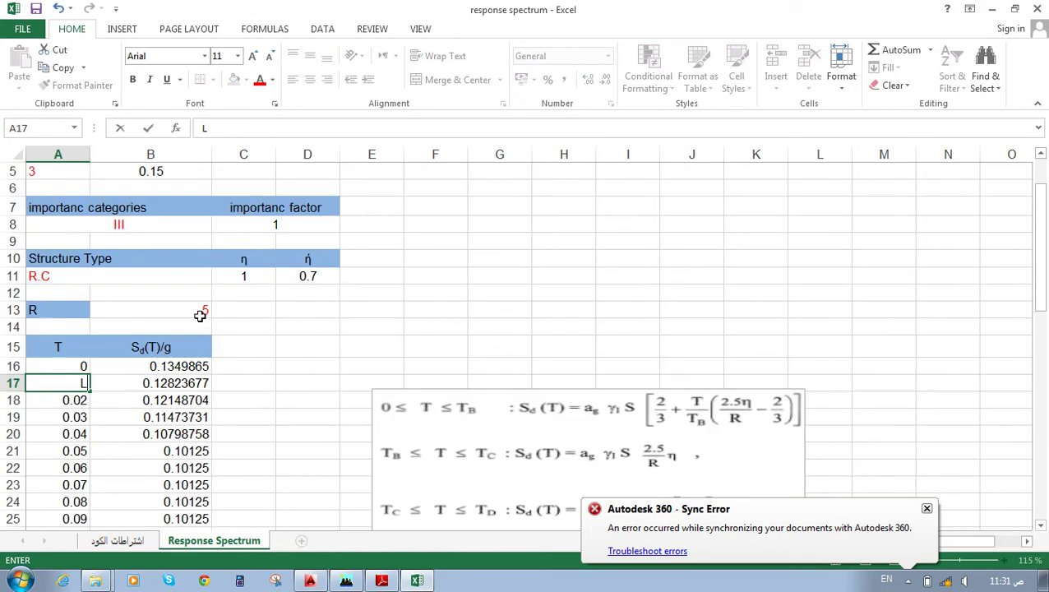
key(Escape)
click(255, 367)
Copy all T and Sd(T)/g values of the spectrum table, from T = 0 to T = 4.
scroll(111, 374, down, 9)
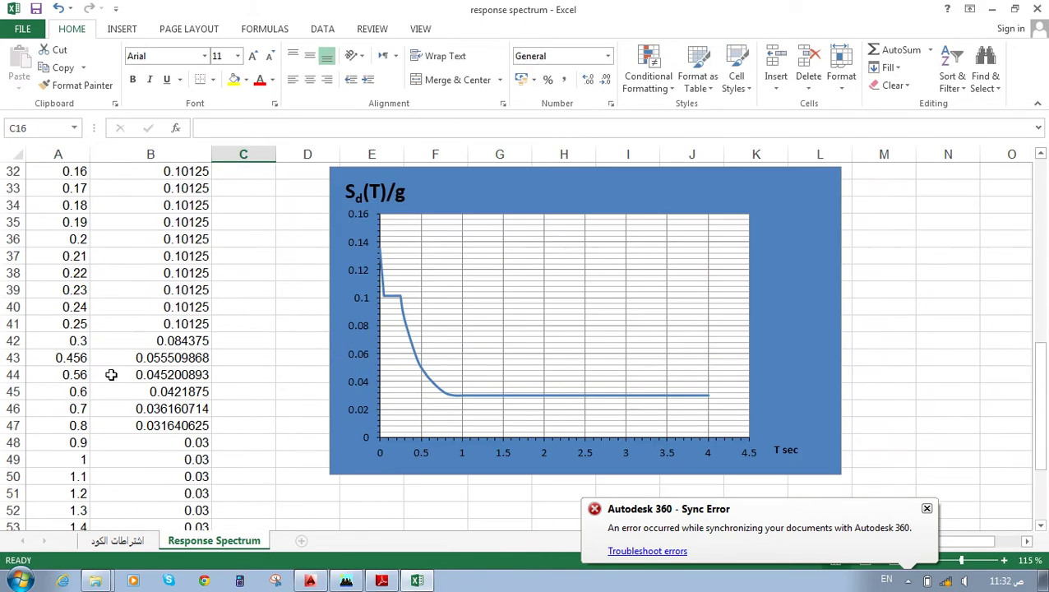
scroll(417, 421, down, 6)
scroll(28, 393, up, 14)
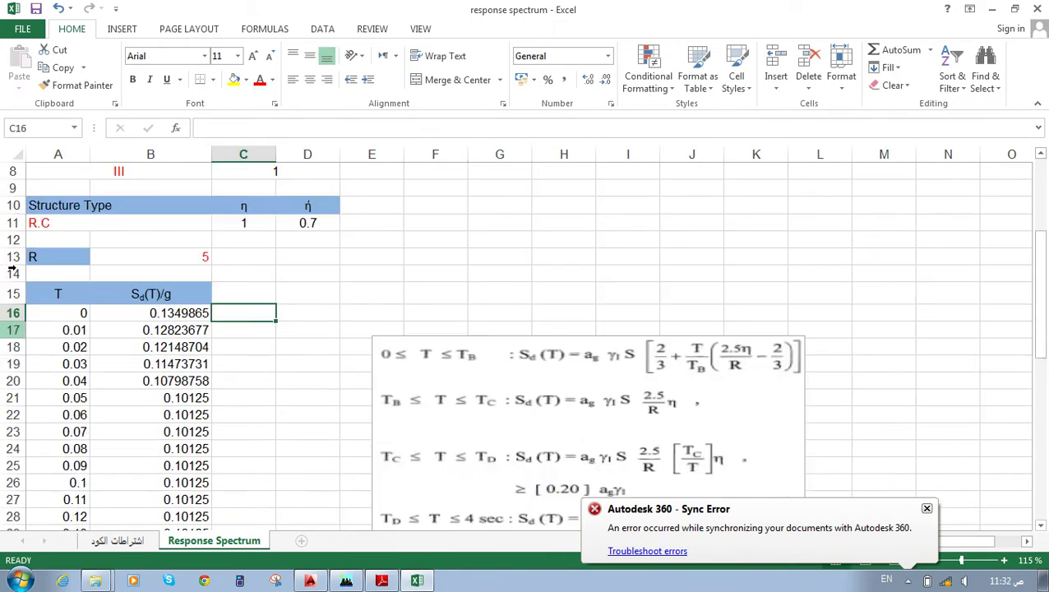
scroll(50, 345, up, 2)
drag(77, 443, 109, 494)
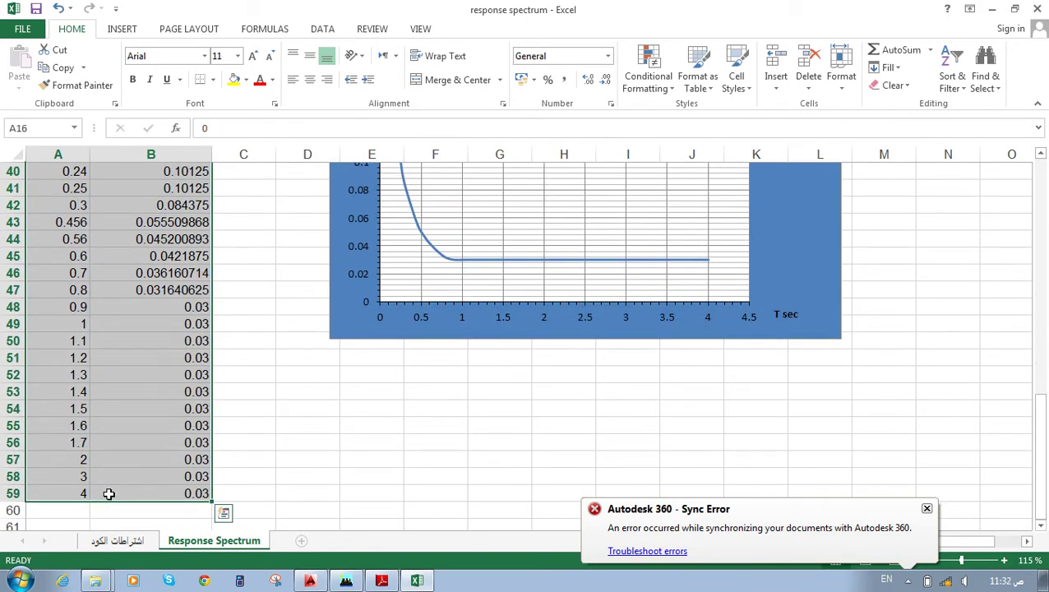
key(ctrl+c)
Switch to Windows Explorer and create a text document named RS in the EXCEL folder.
click(96, 581)
click(84, 522)
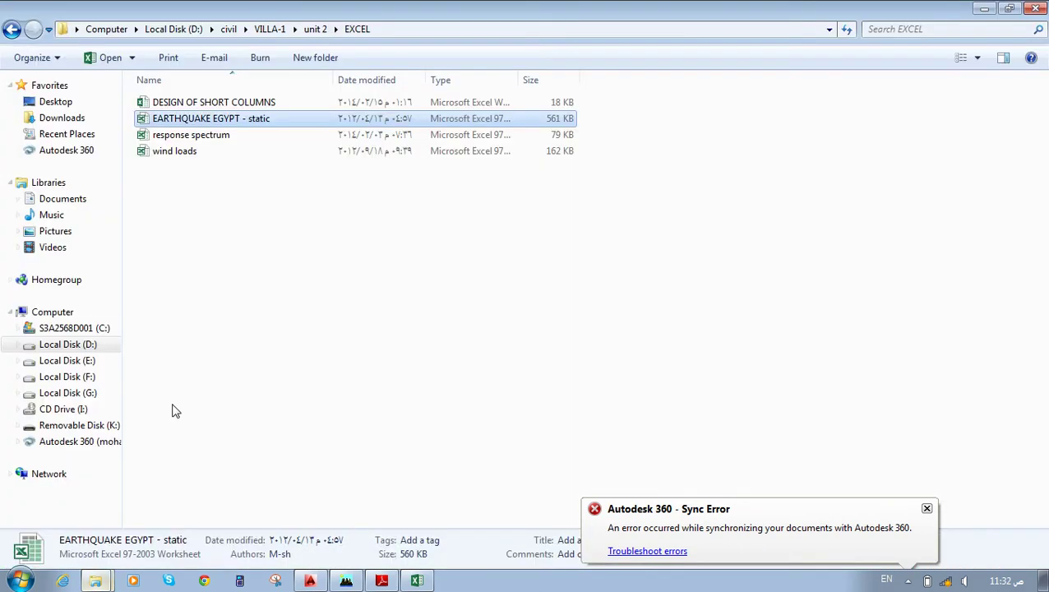
right_click(200, 220)
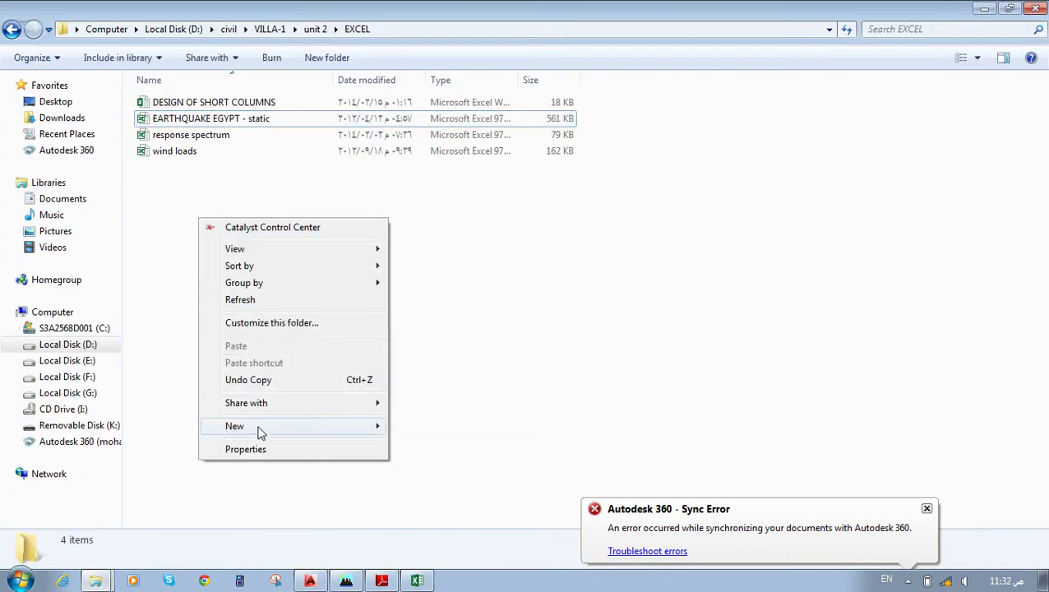
mouse_move(260, 432)
click(415, 380)
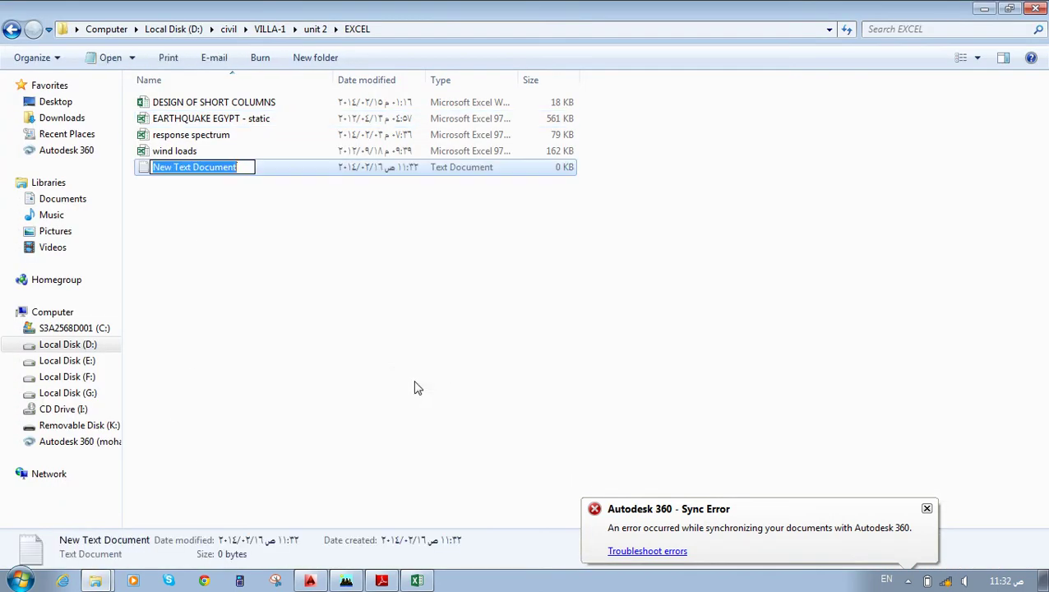
text(RS)
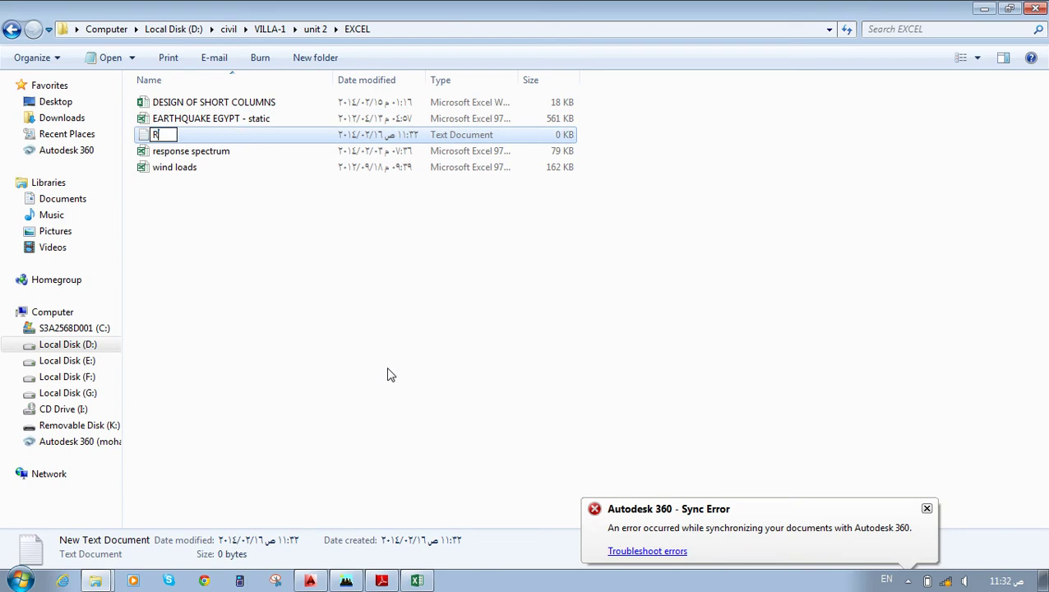
key(Return)
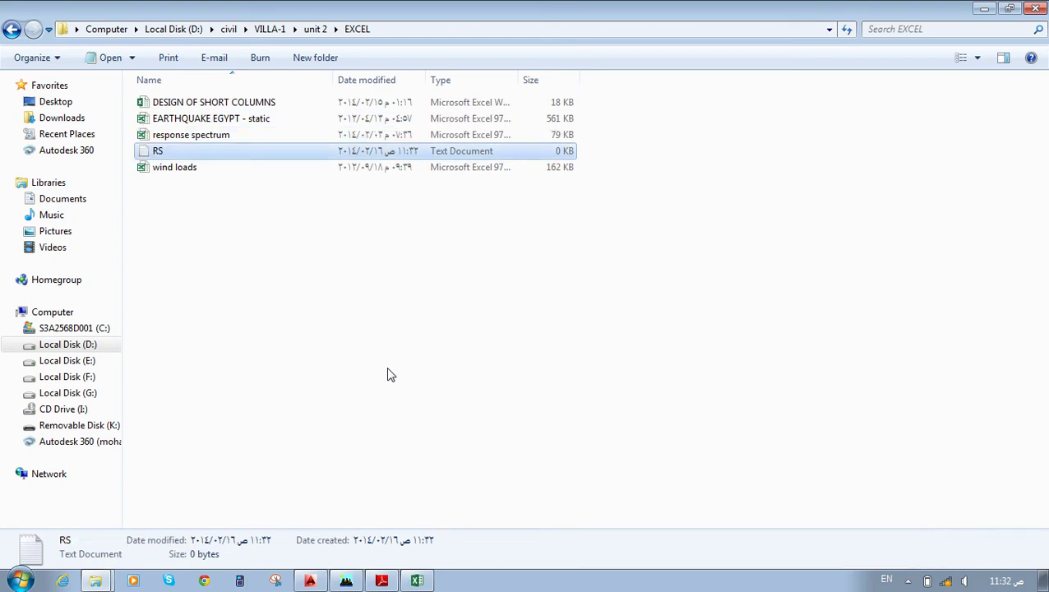
Paste the copied T and Sd(T)/g values into the RS text document and save it.
key(Return)
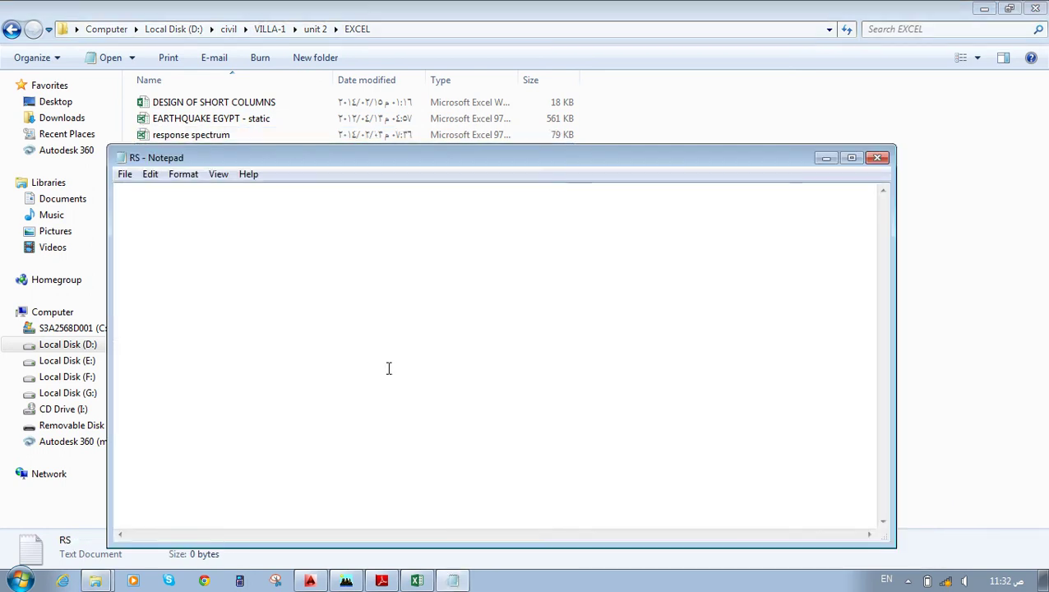
key(ctrl+v)
scroll(277, 362, up, 4)
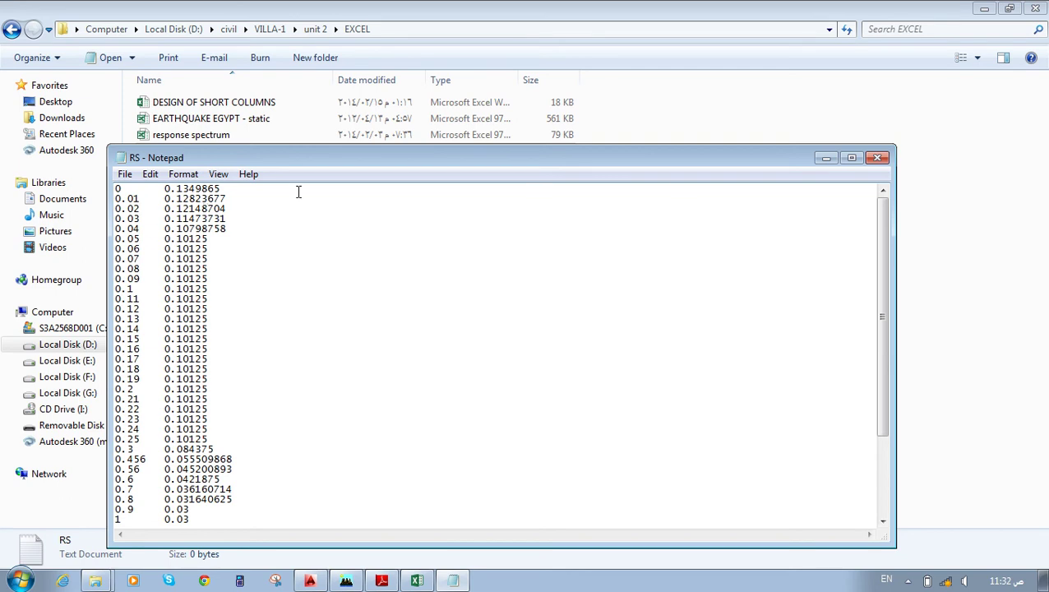
click(877, 157)
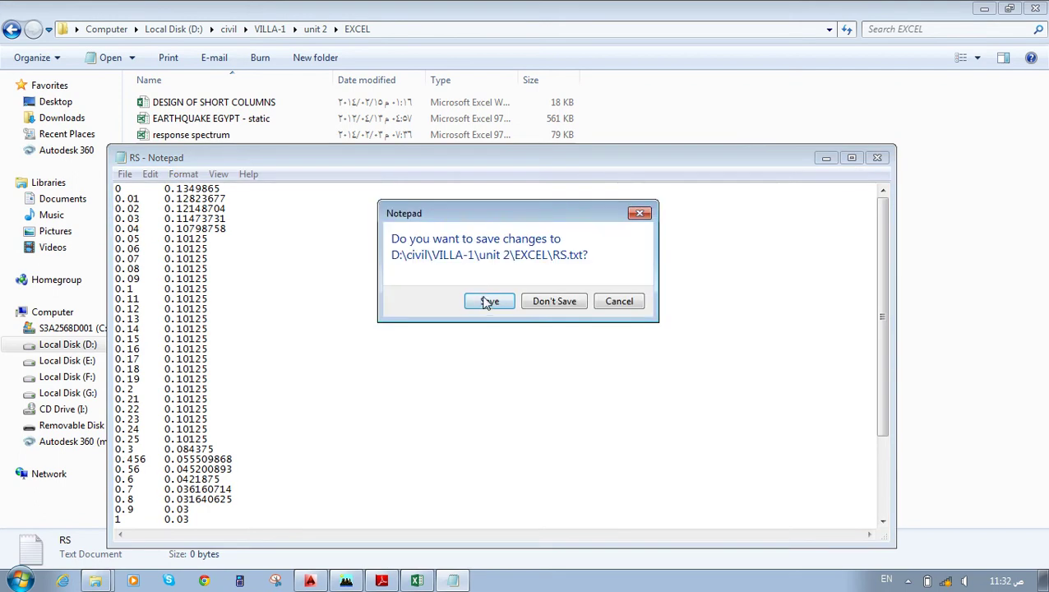
click(488, 302)
Close the response spectrum workbook in Excel.
right_click(415, 580)
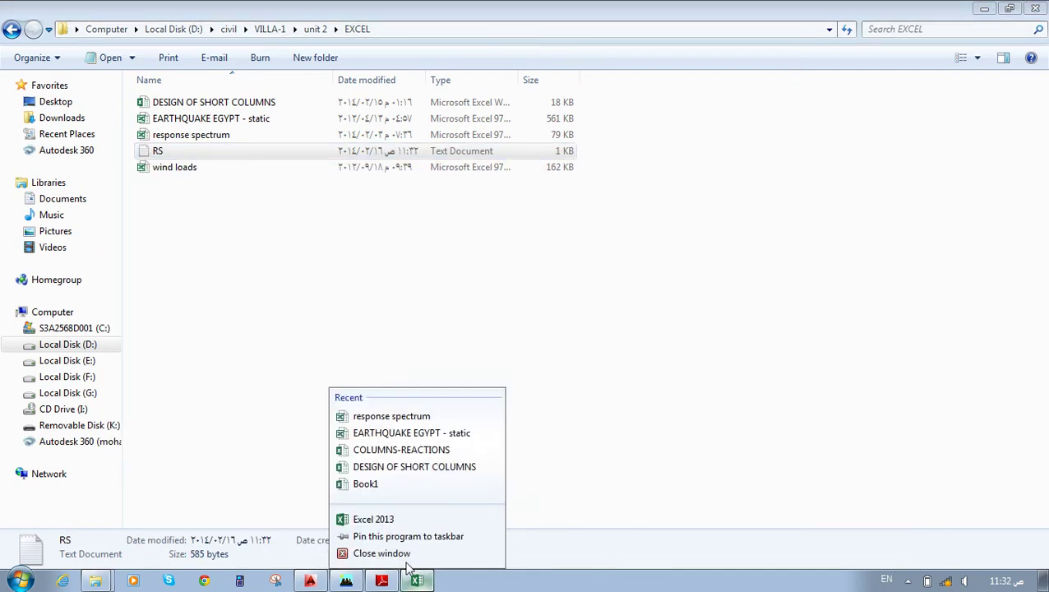
click(406, 559)
click(459, 309)
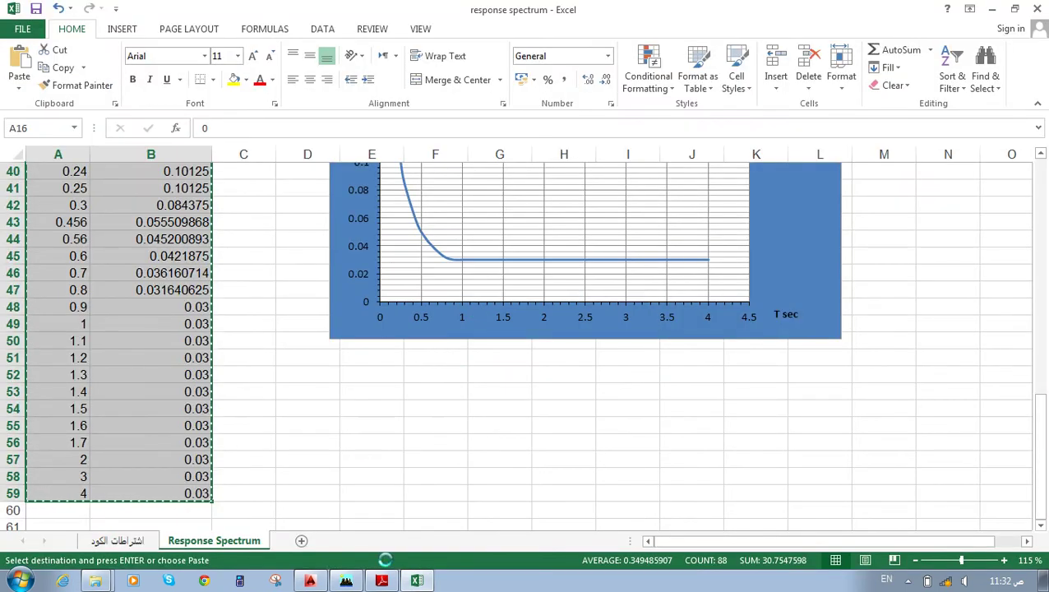
mouse_move(387, 582)
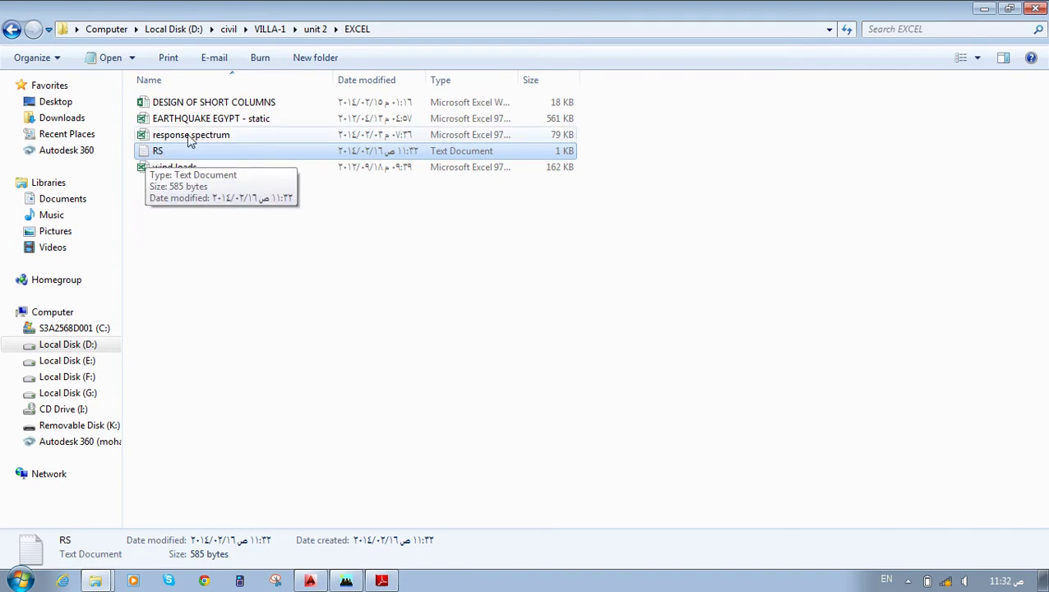
Switch to ETABS and open the definition of response spectrum functions.
click(346, 580)
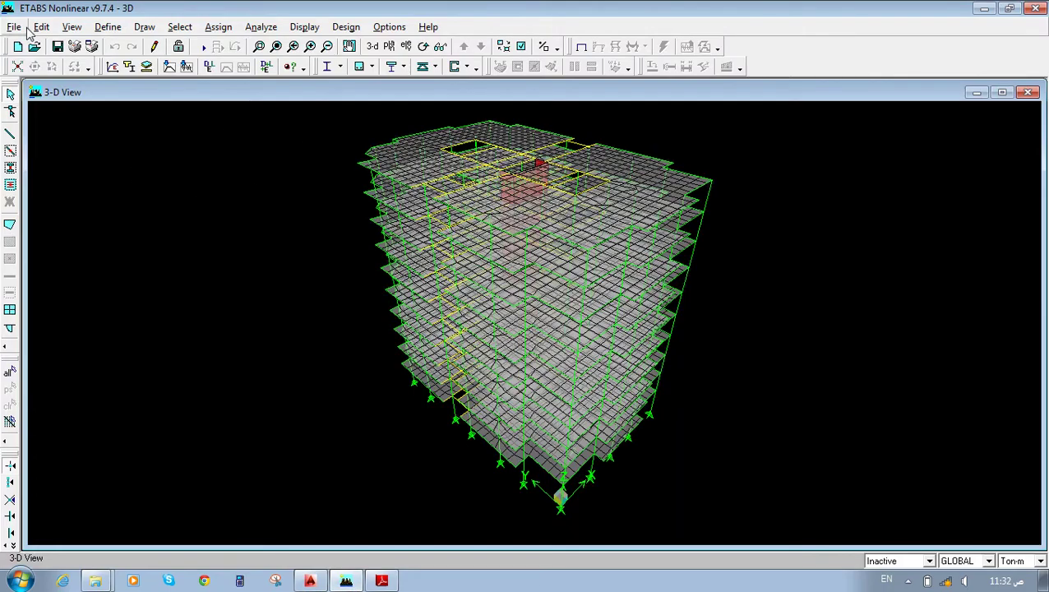
click(108, 28)
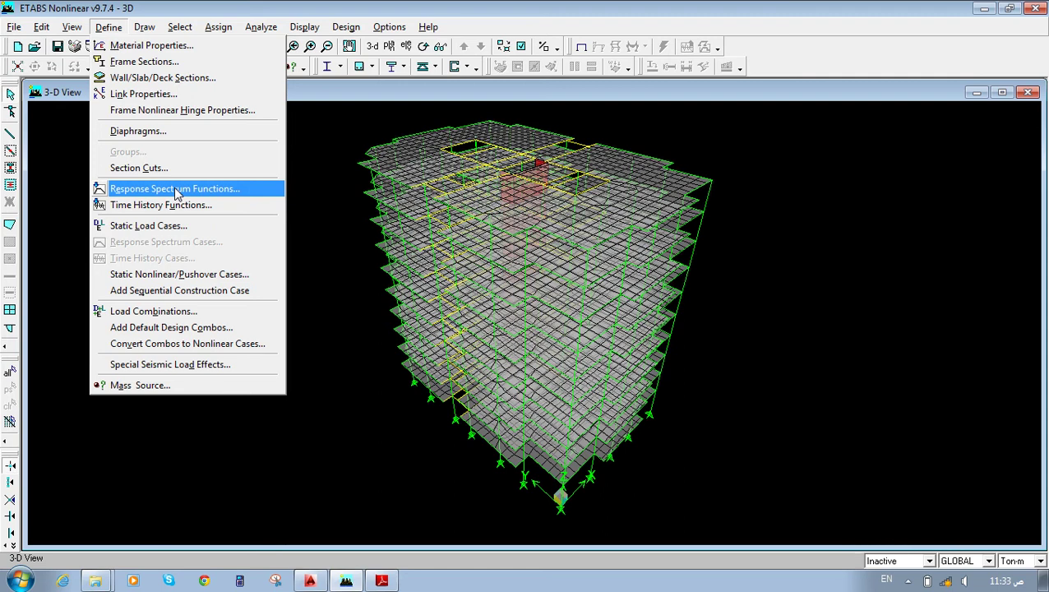
click(175, 190)
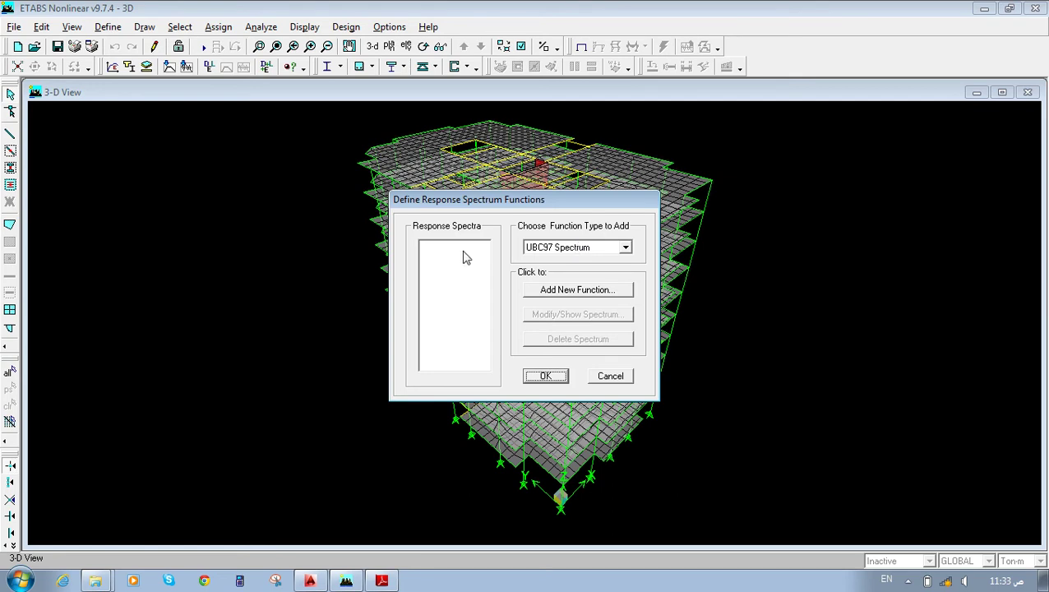
Examine the parameters, period and acceleration values and graph of a new UBC97 spectrum function, and discard it.
click(561, 292)
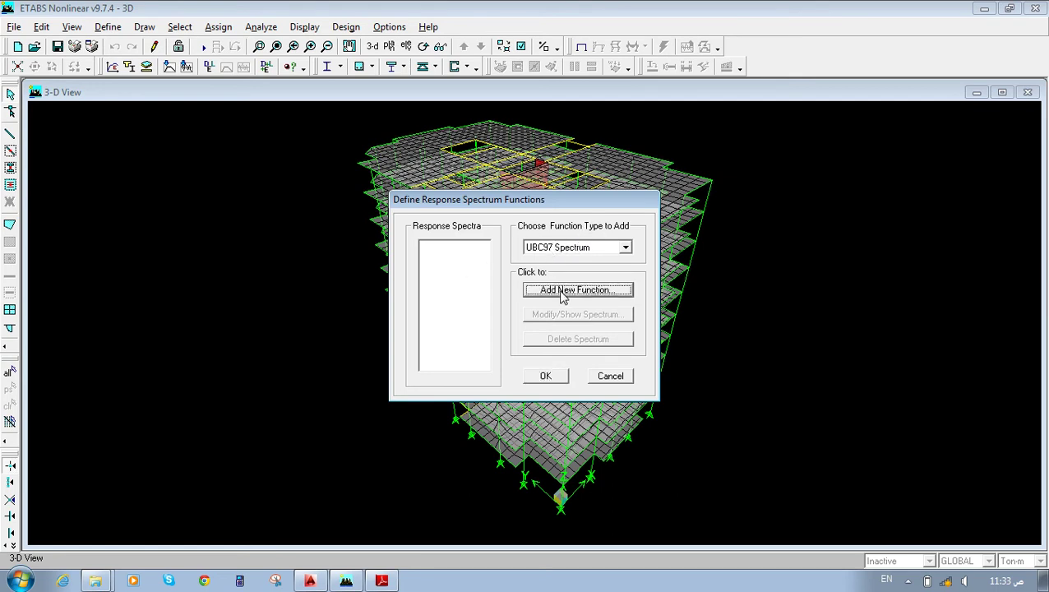
click(493, 166)
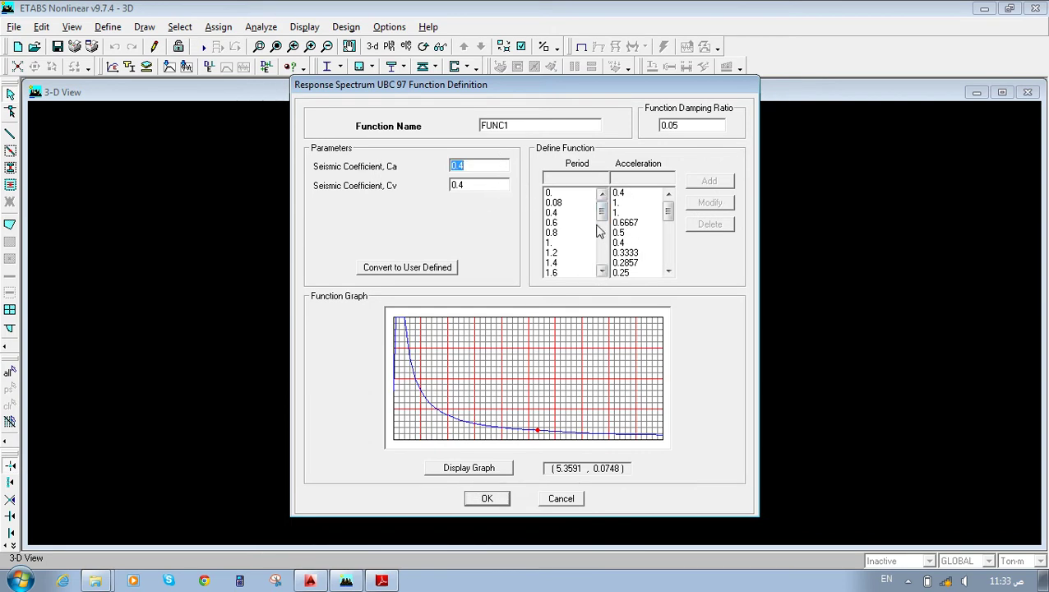
click(561, 498)
Look through the available spectrum function types and choose Spectrum from File.
click(594, 250)
scroll(595, 253, down, 3)
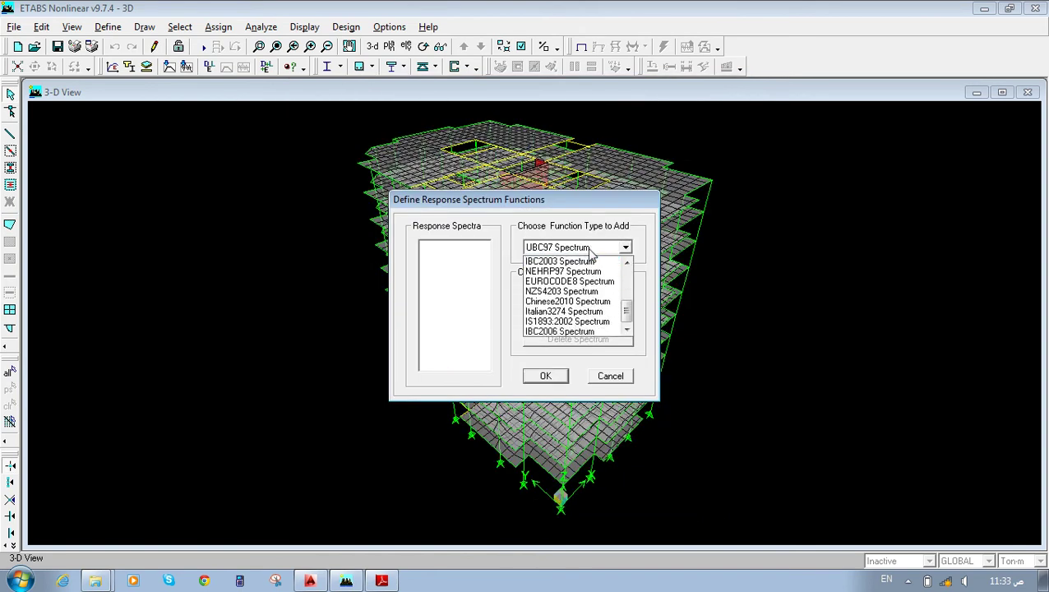
scroll(564, 324, up, 4)
scroll(568, 310, down, 2)
scroll(568, 310, down, 2)
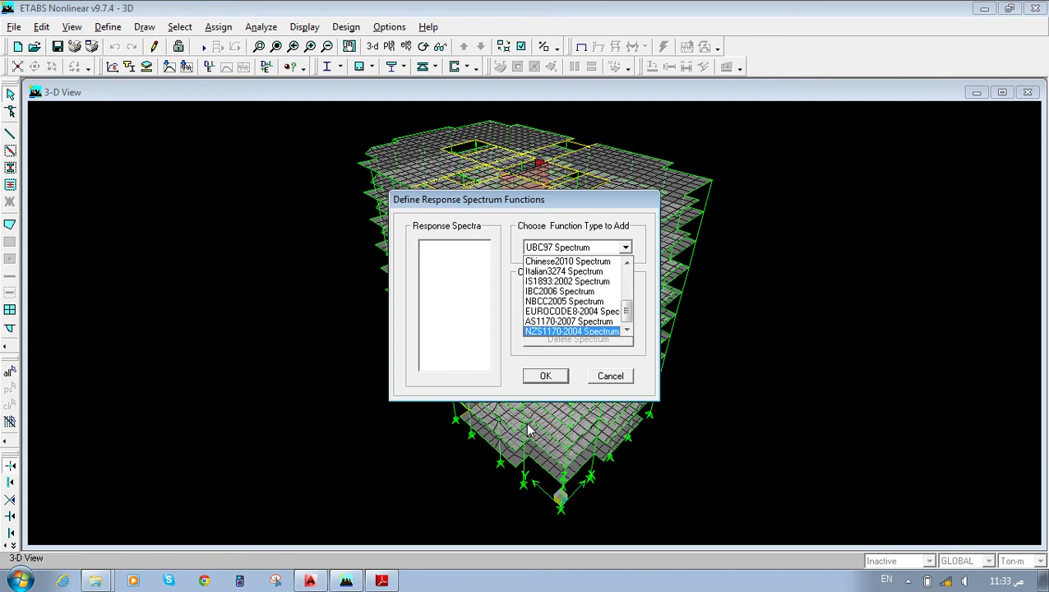
scroll(526, 424, up, 4)
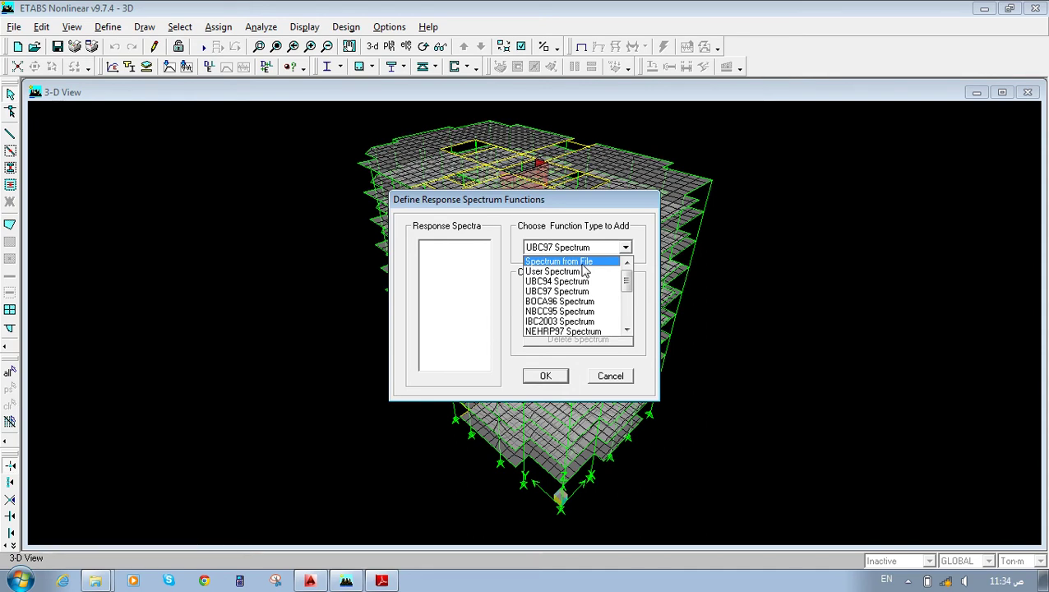
click(540, 262)
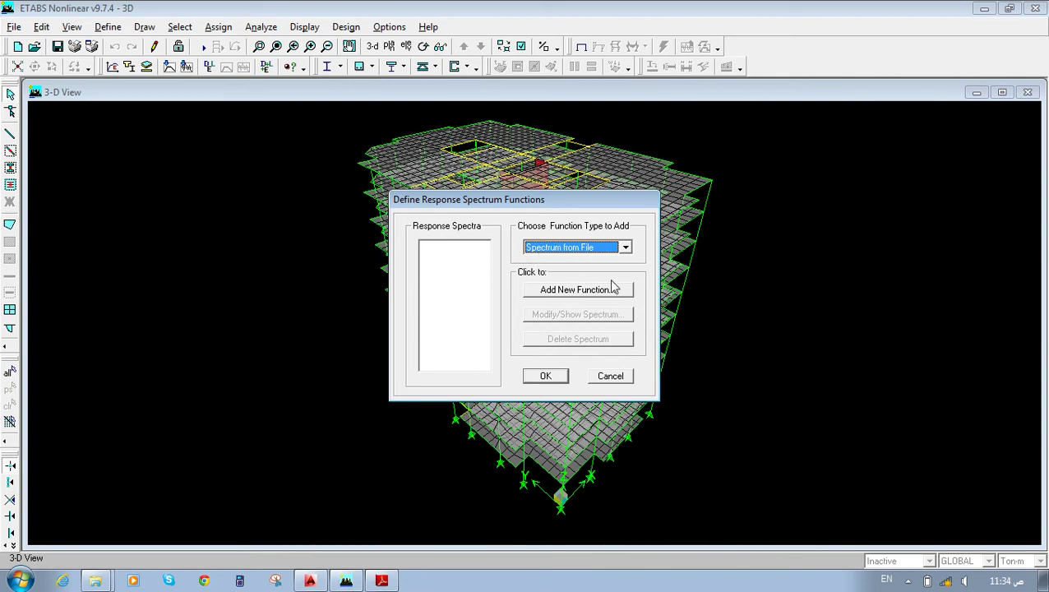
Add a new function from file, name it RS and set its values to Period vs Value.
click(592, 289)
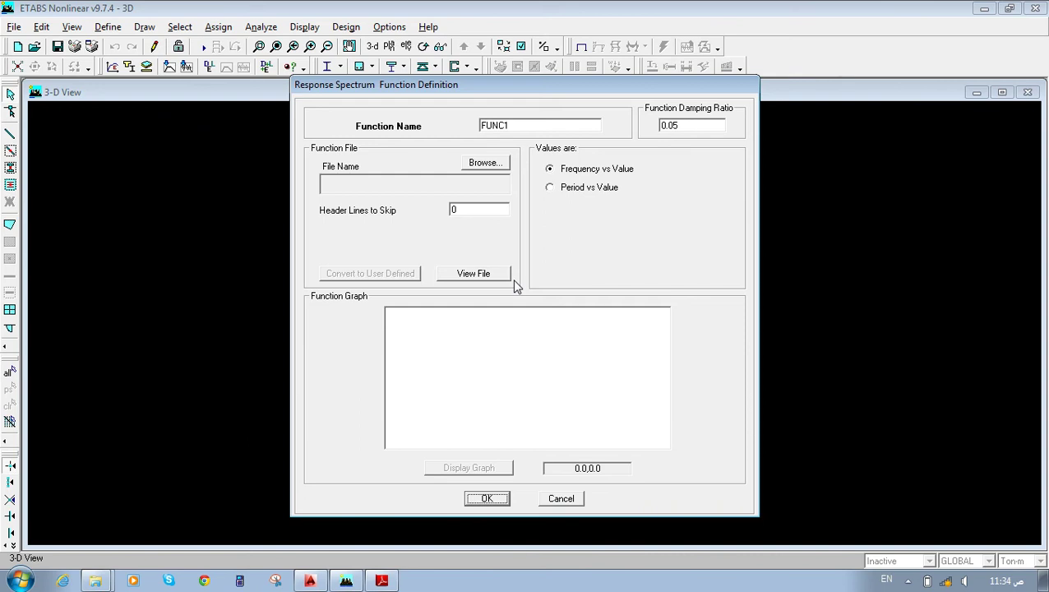
double_click(521, 124)
text(Q)
click(565, 194)
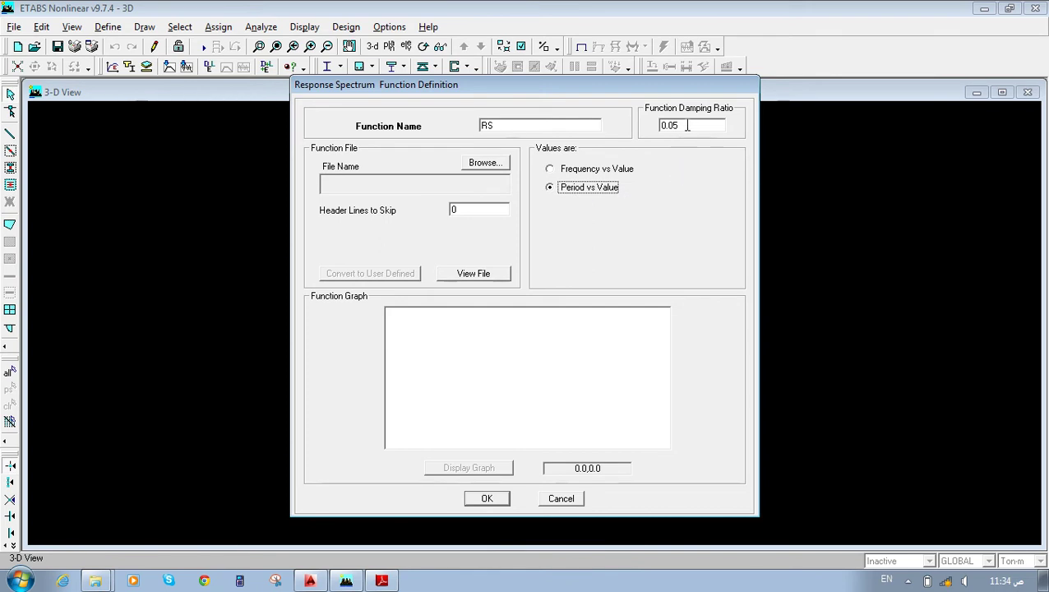
Browse for the function's data file in D:\civil\VILLA-1\unit 2\EXCEL, using the folder path copied from Windows Explorer.
click(481, 168)
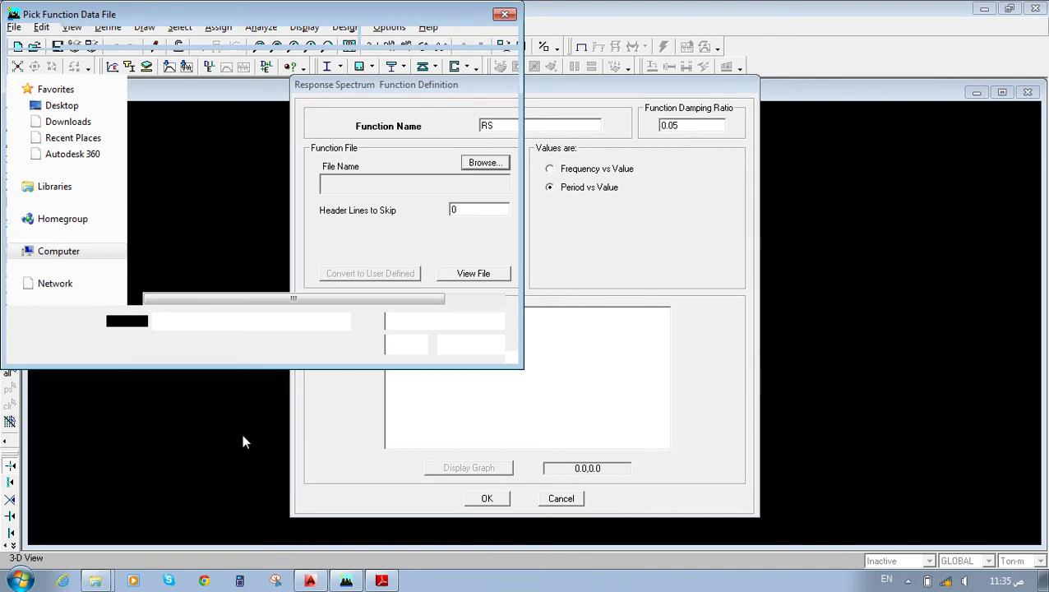
click(95, 580)
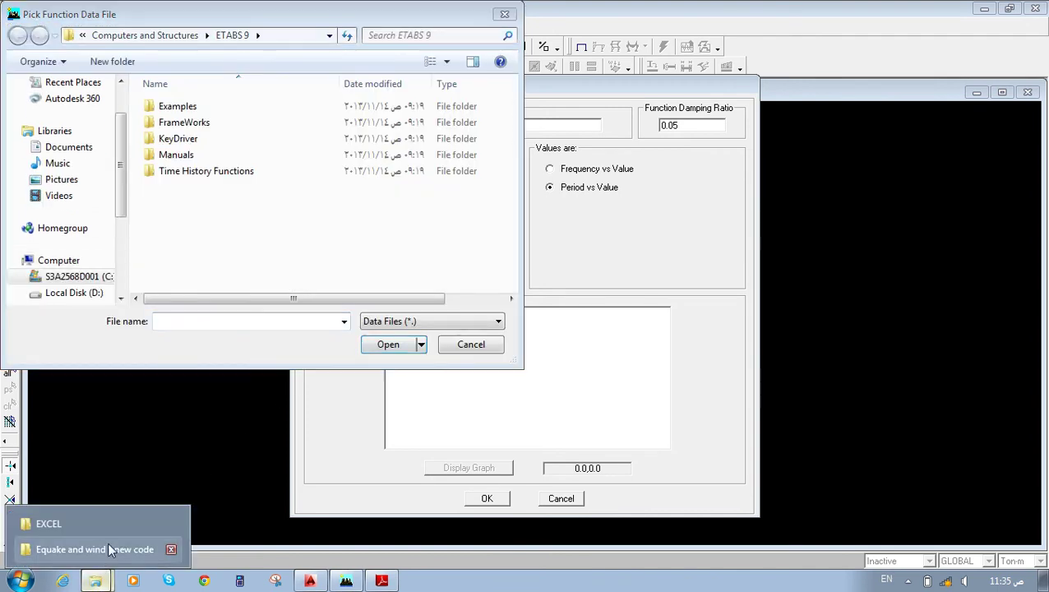
click(66, 524)
click(387, 29)
key(ctrl+c)
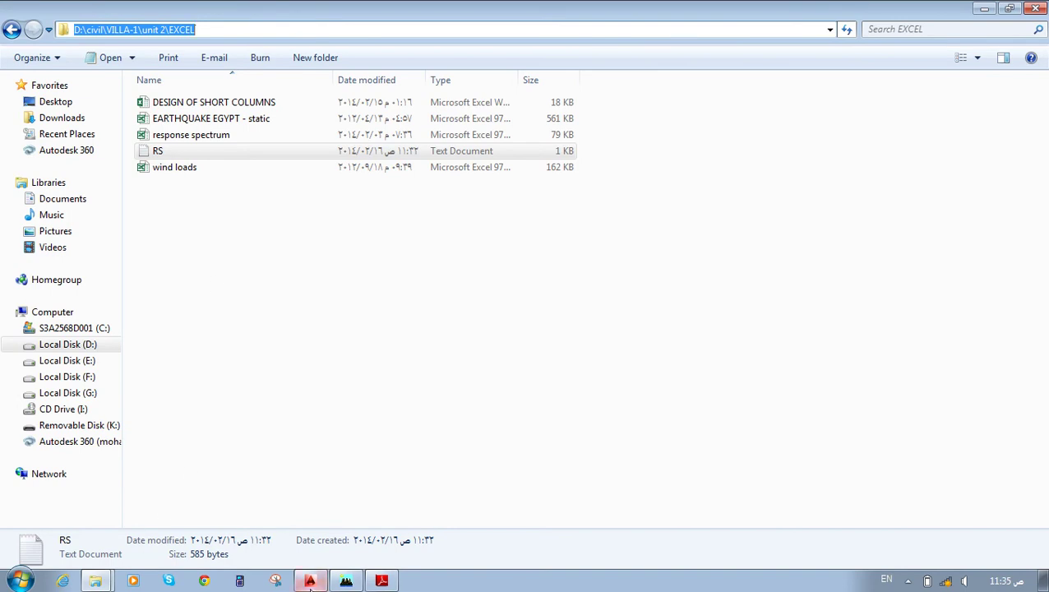
click(346, 580)
click(300, 37)
key(ctrl+v)
key(Return)
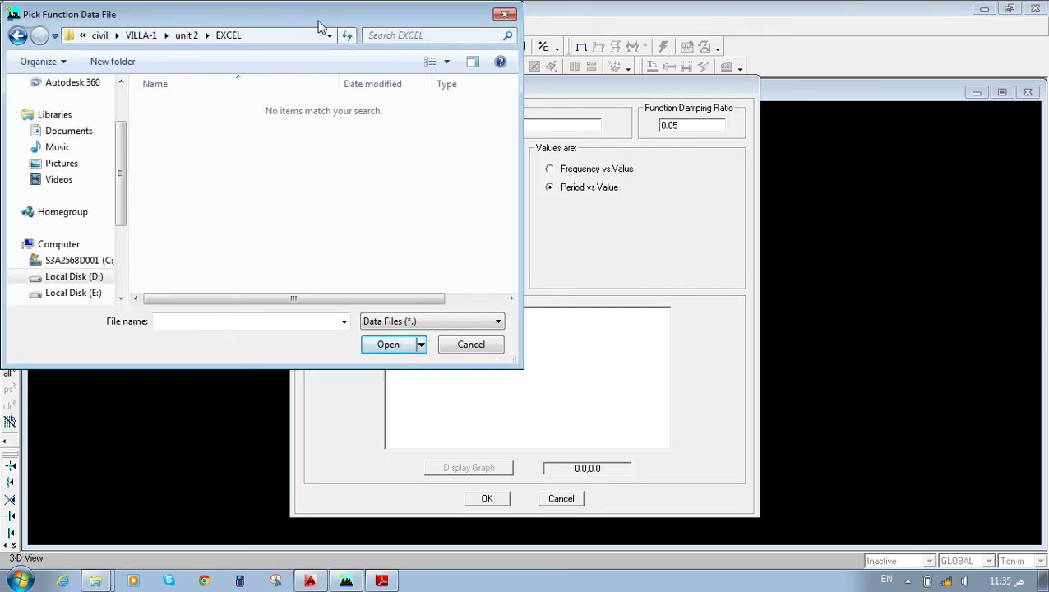
Filter the folder for Text Files (*.txt), load RS as the function file and display the function graph.
click(394, 322)
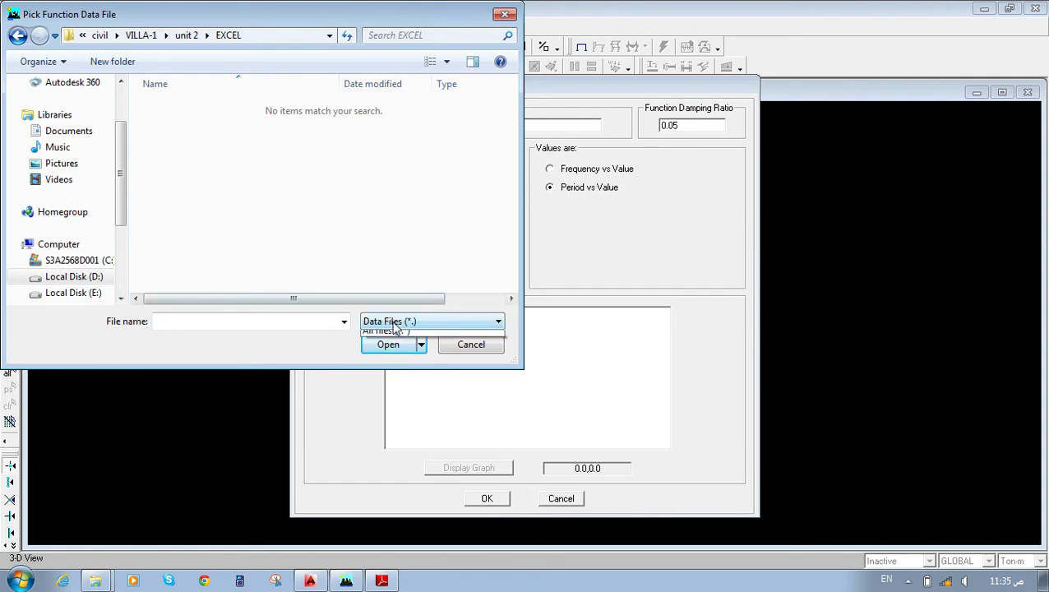
click(393, 349)
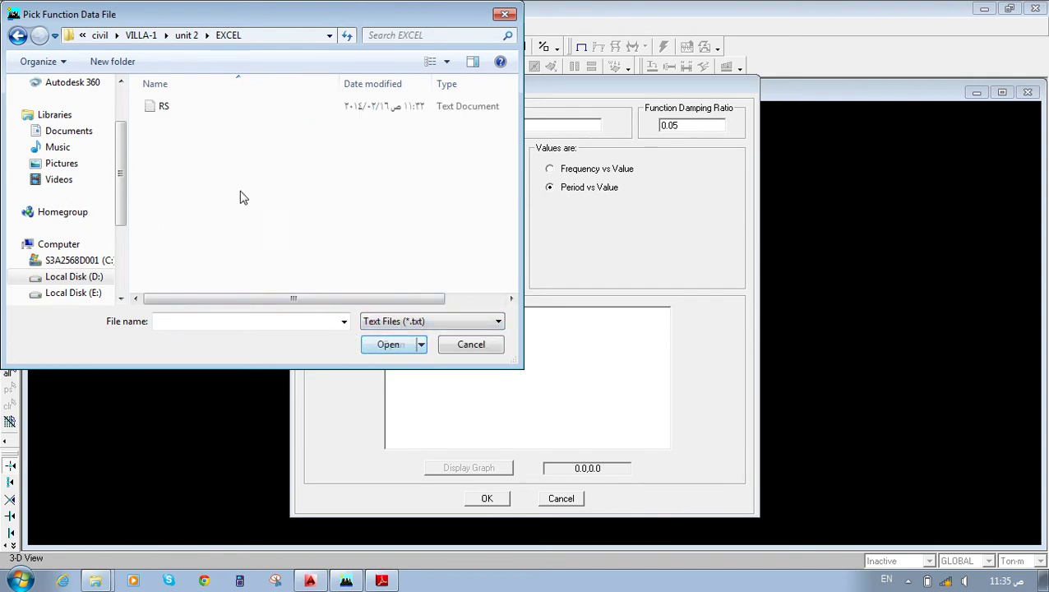
click(171, 110)
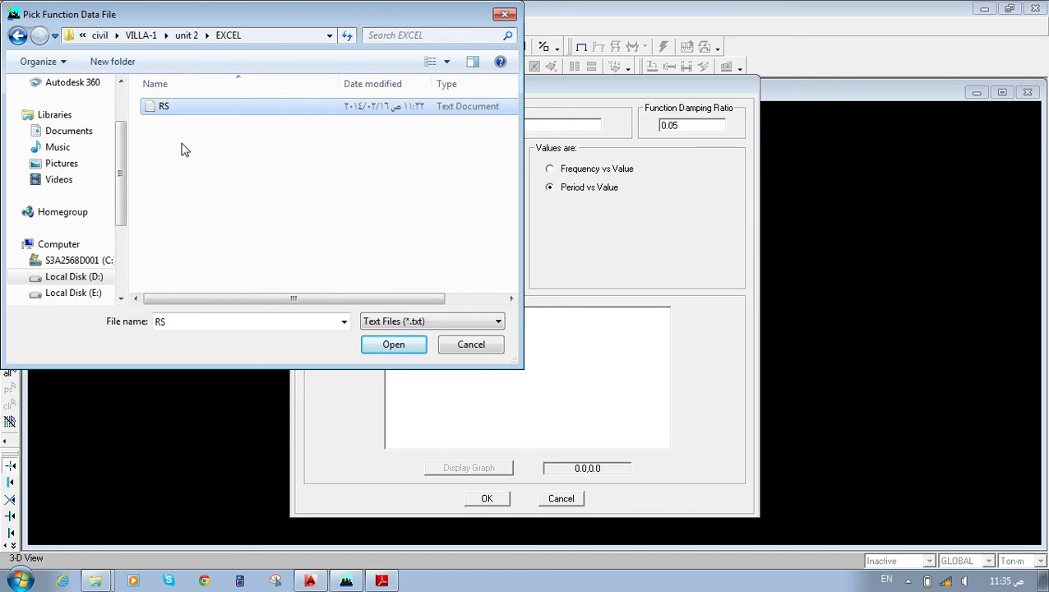
click(389, 351)
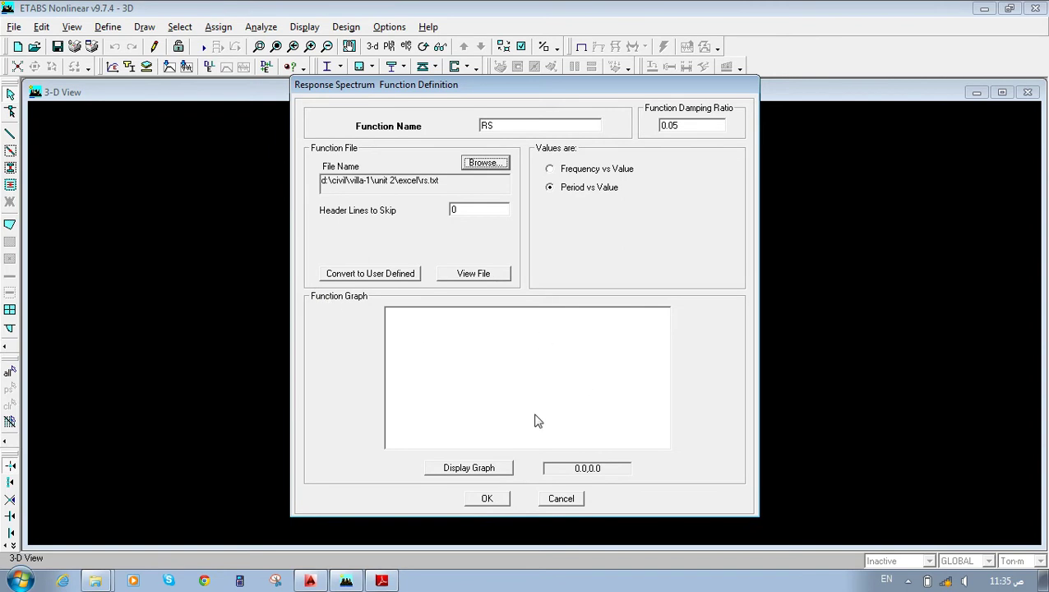
click(454, 466)
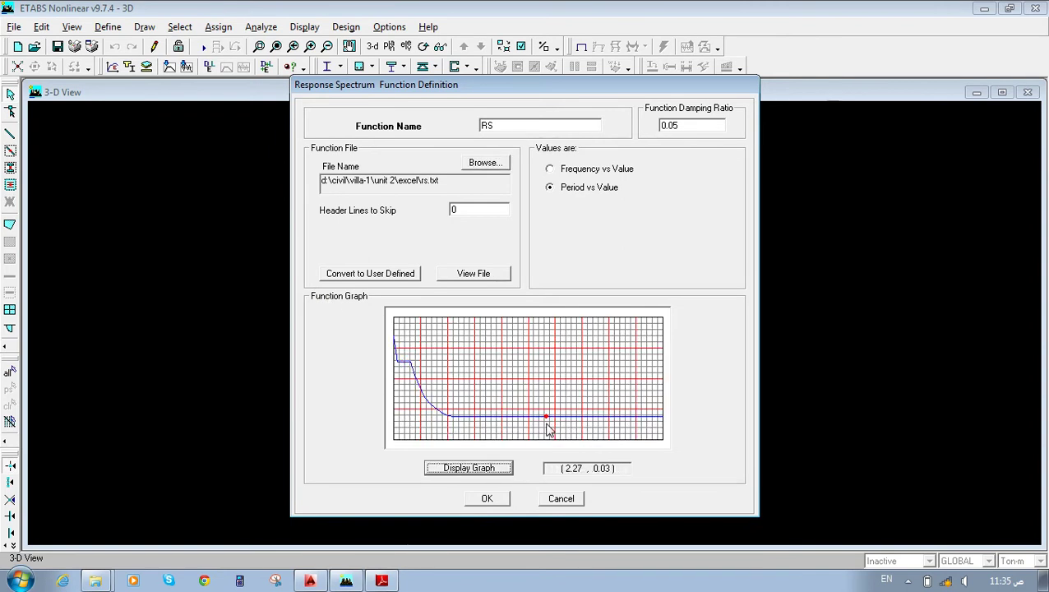
Try to display the graph with the values read as Frequency vs Value, and set them back to Period vs Value.
click(548, 169)
click(479, 472)
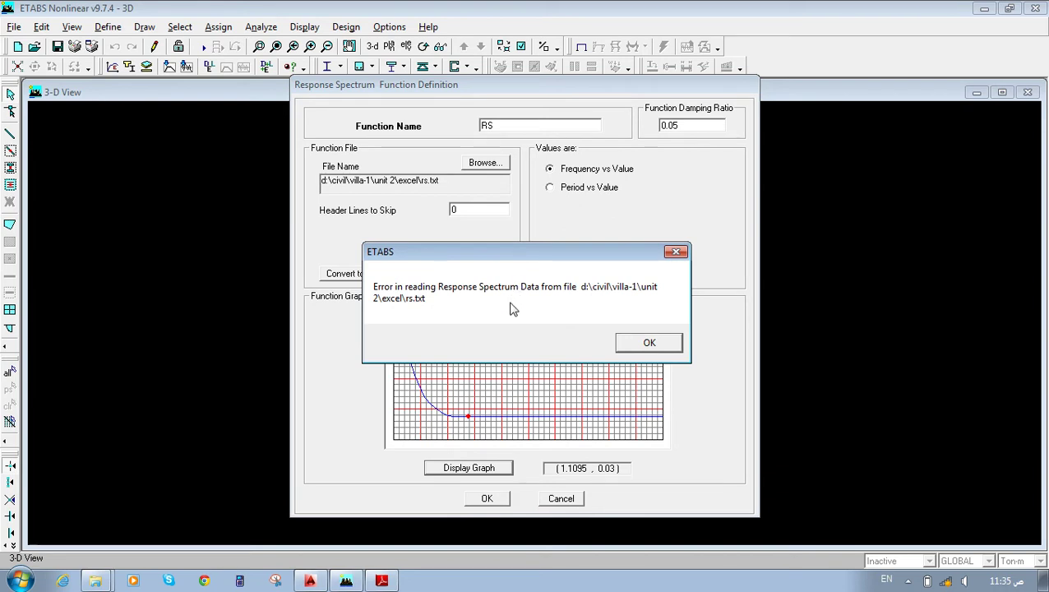
click(634, 344)
click(576, 191)
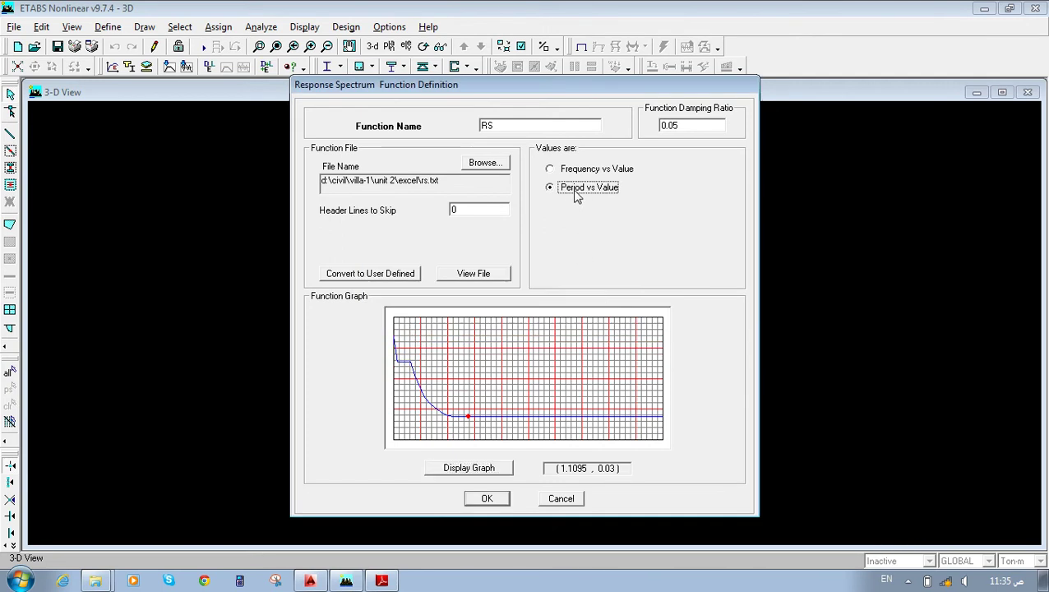
Redisplay the spectrum graph and accept the RS function definition.
click(471, 472)
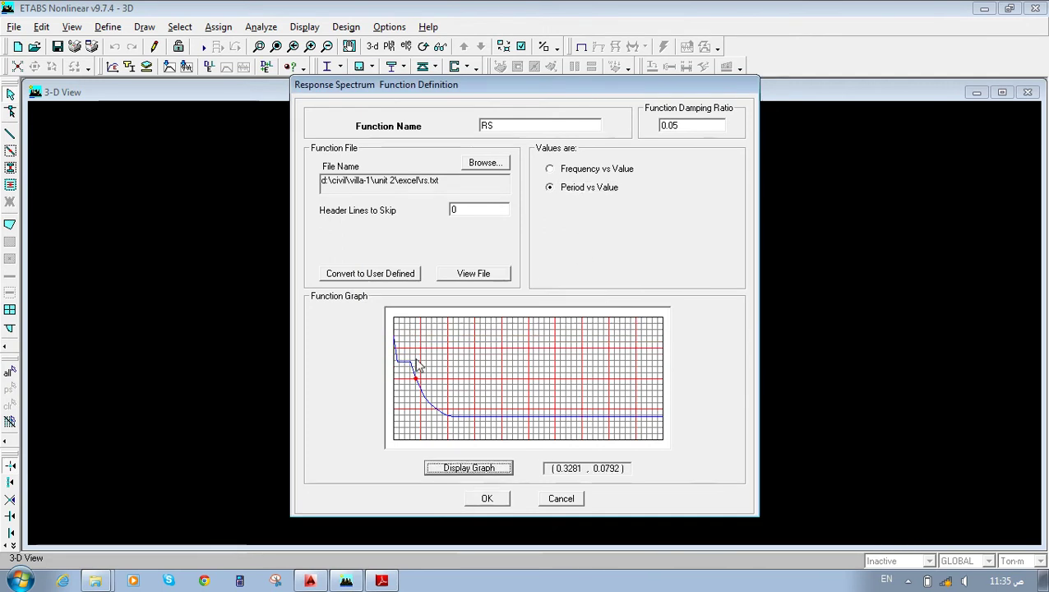
click(499, 500)
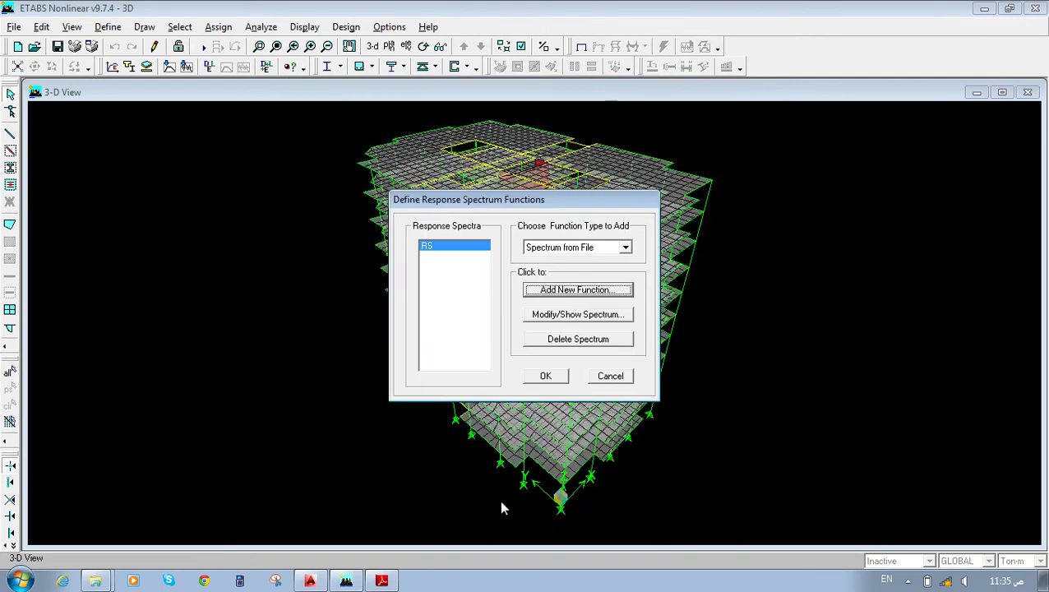
click(546, 376)
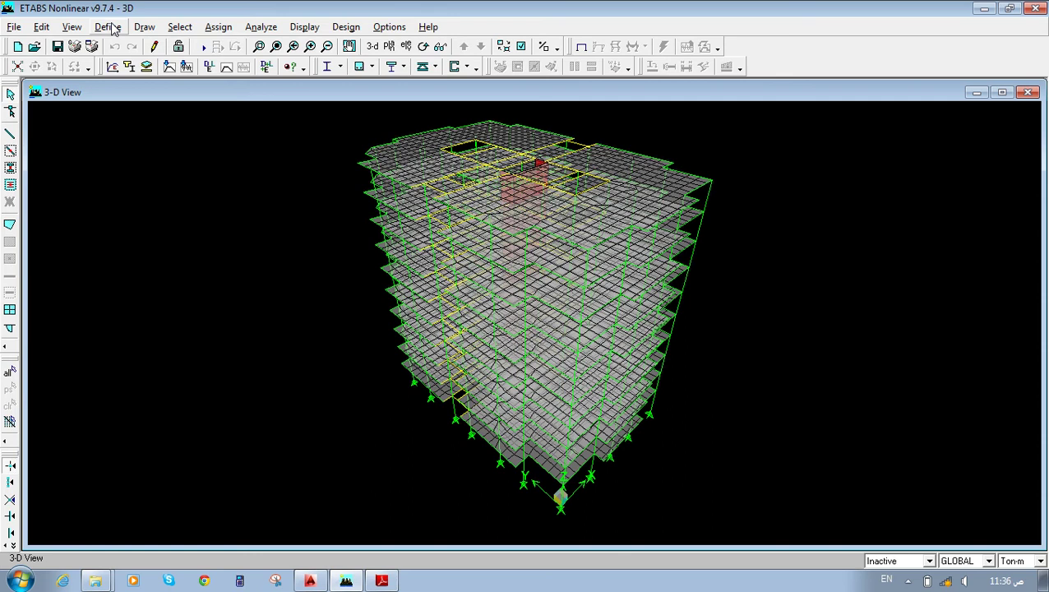
Set the 3D view of the building to the X-Z direction with an aperture of 0.
click(74, 27)
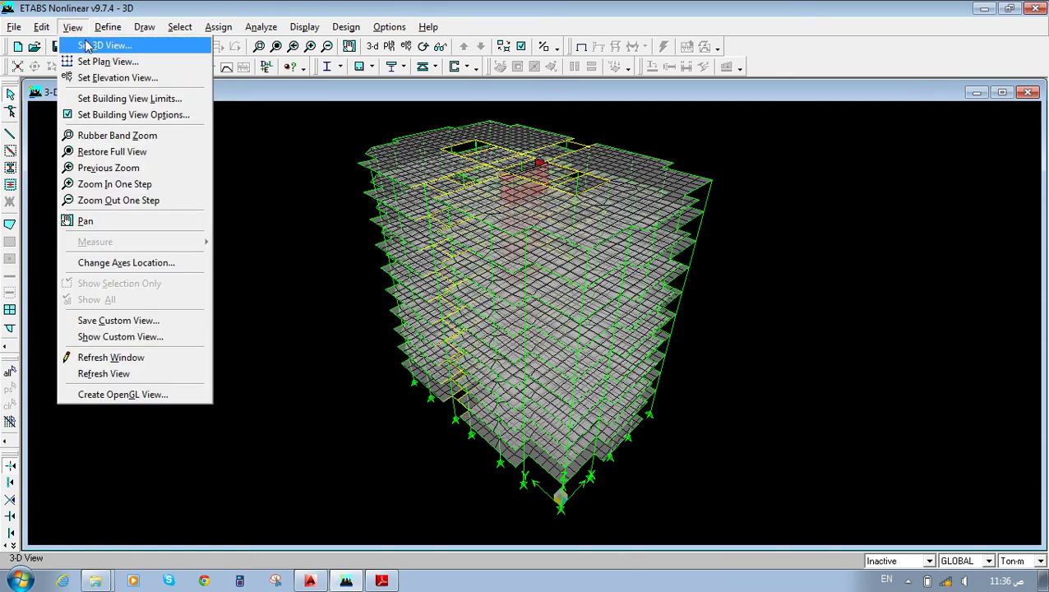
click(87, 45)
click(577, 370)
double_click(451, 388)
text(0)
click(486, 422)
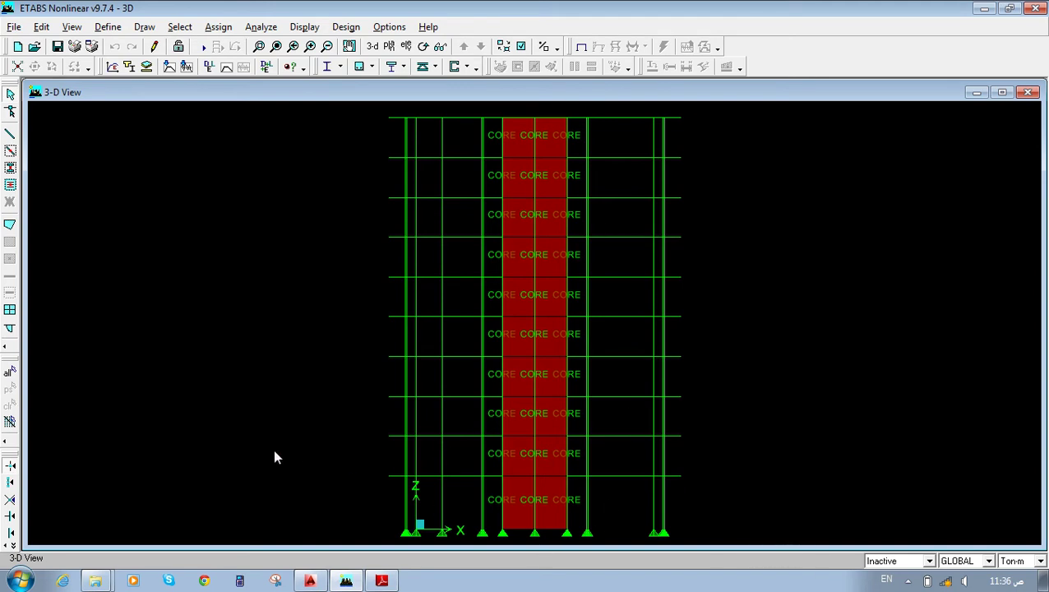
Assign the existing rigid diaphragm D1 to all objects on the BASEMENT floor level.
drag(284, 467, 774, 483)
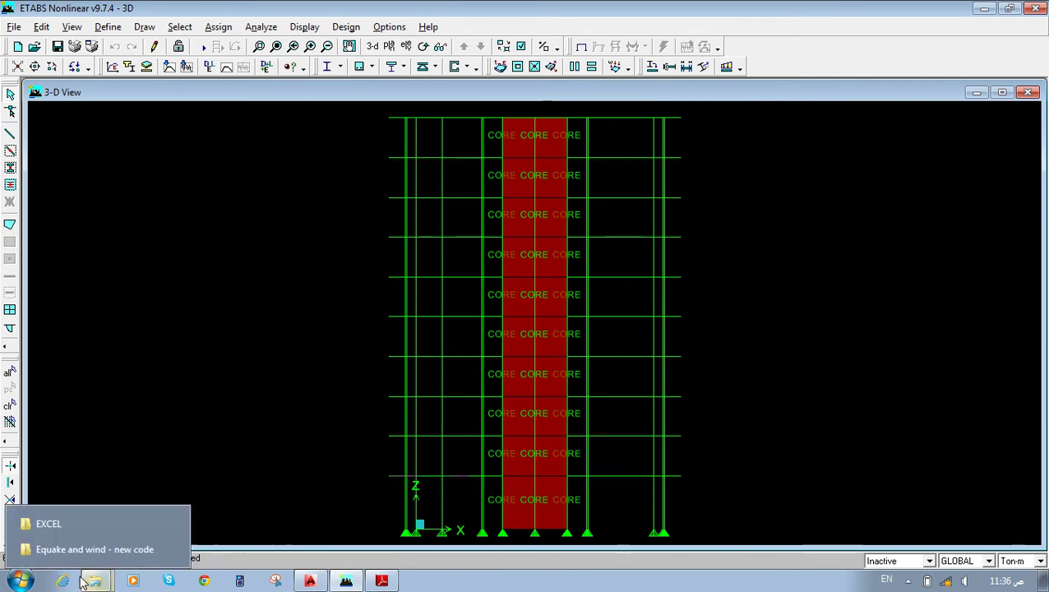
click(218, 27)
mouse_move(222, 50)
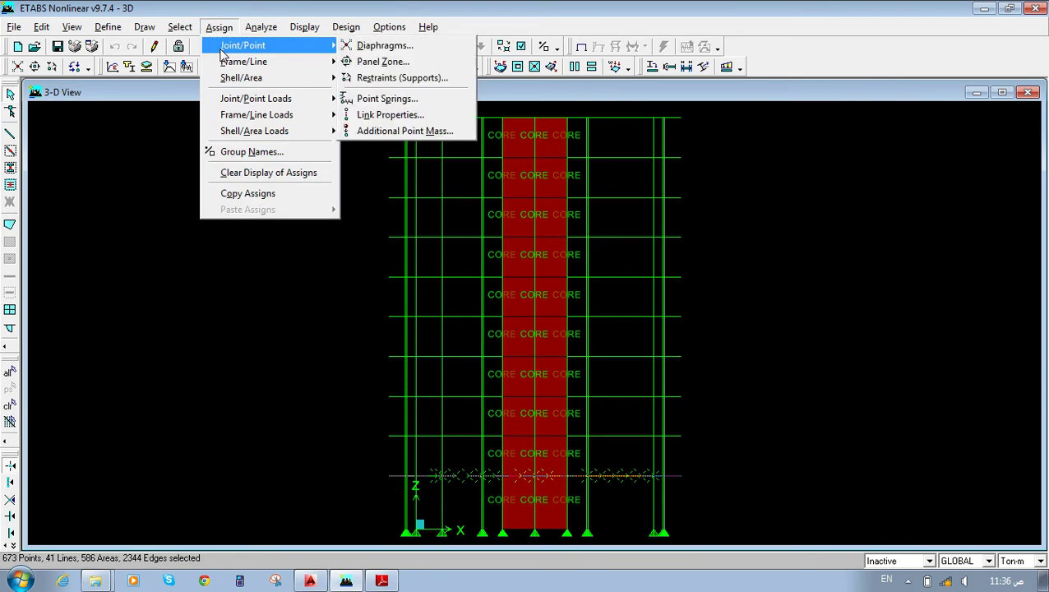
click(396, 48)
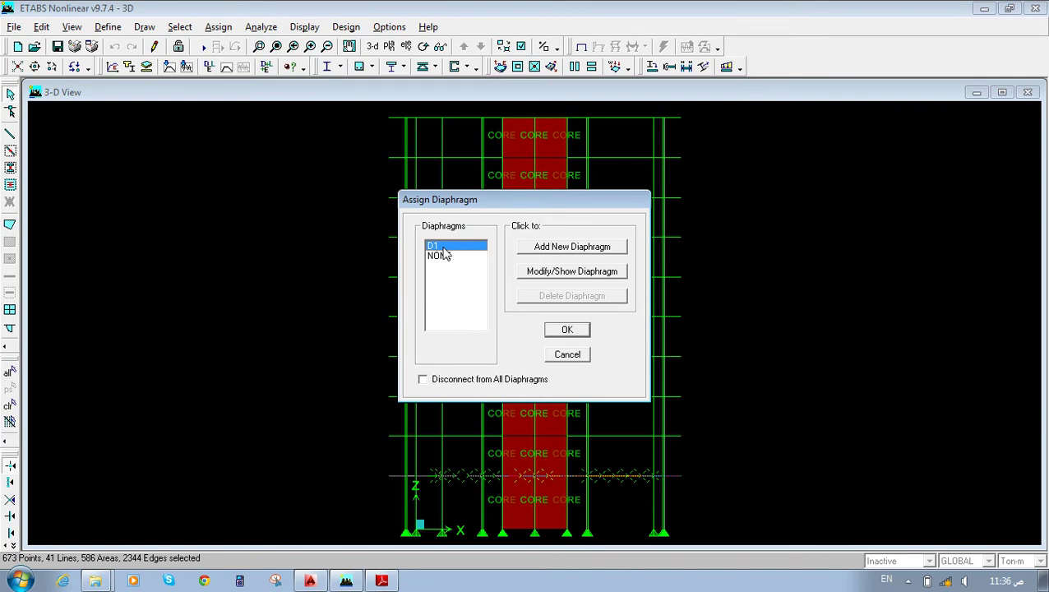
click(536, 278)
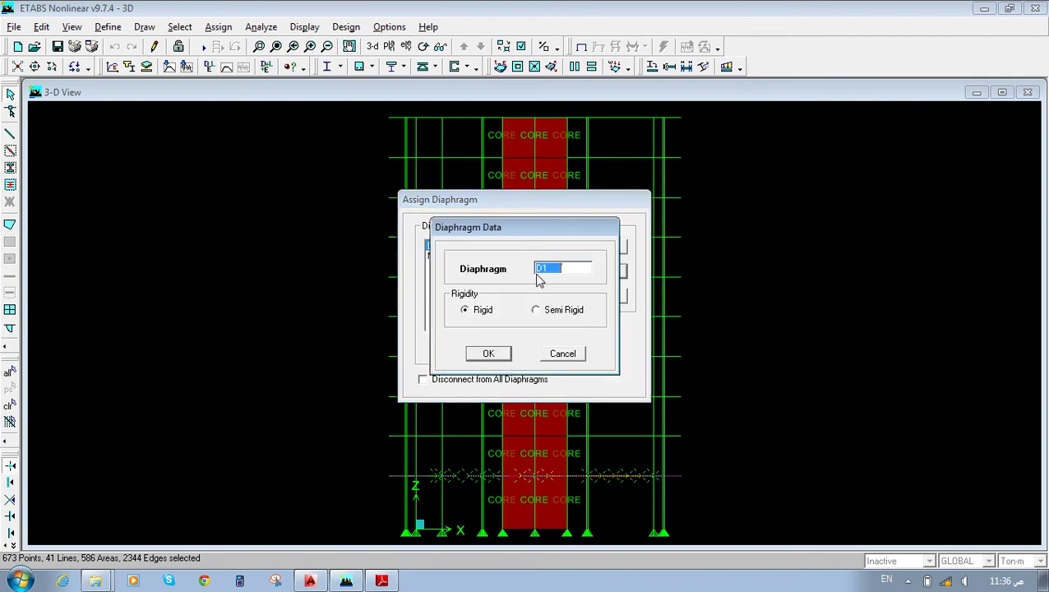
click(490, 357)
click(557, 331)
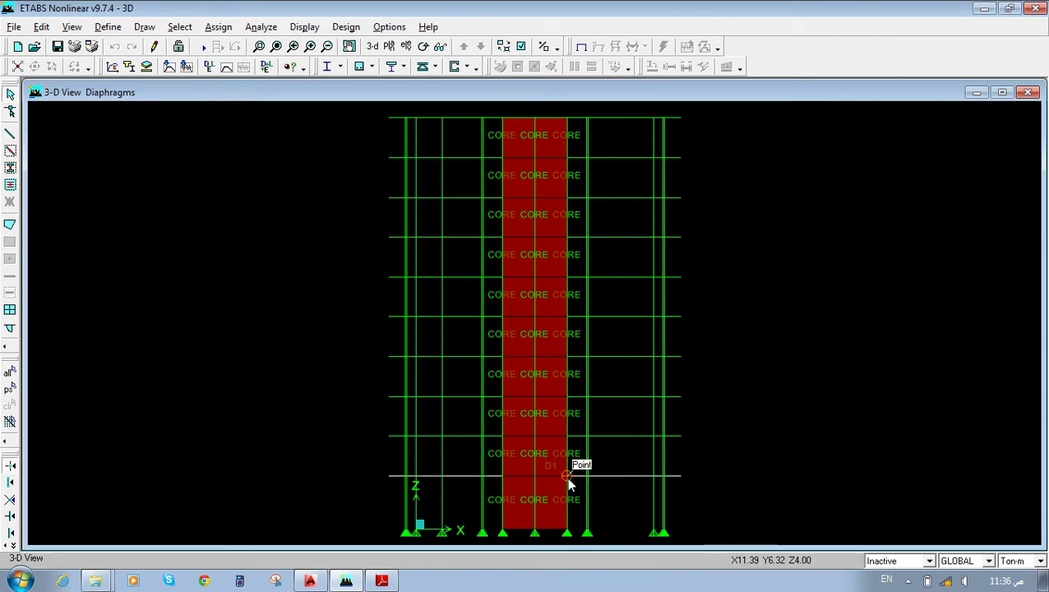
Show the BASEMENT plan view and examine the centre of its diaphragm D1 near the core walls.
double_click(162, 93)
middle_drag(330, 316, 307, 382)
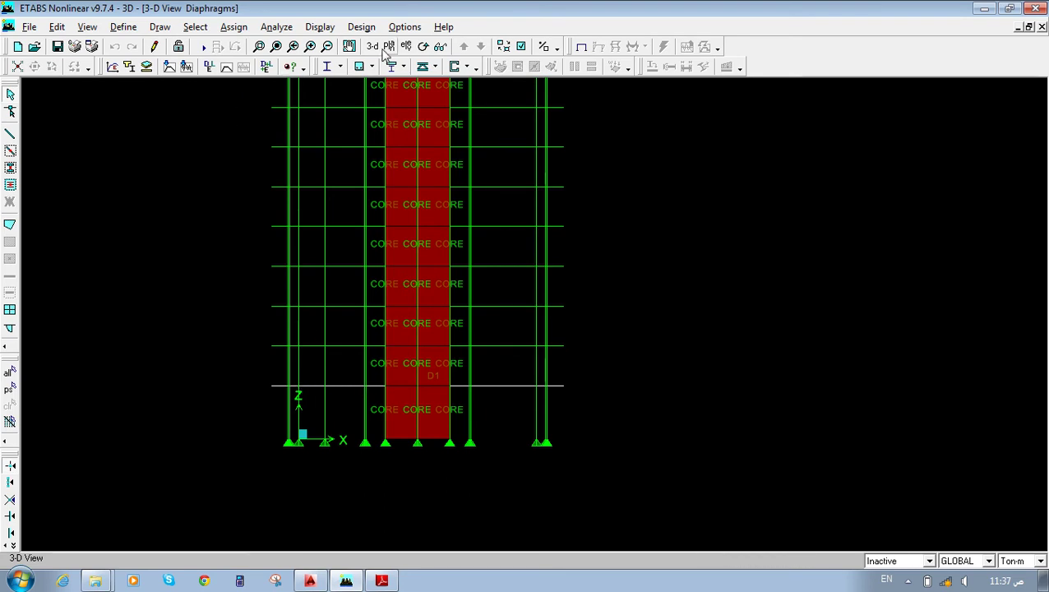
click(390, 47)
click(436, 348)
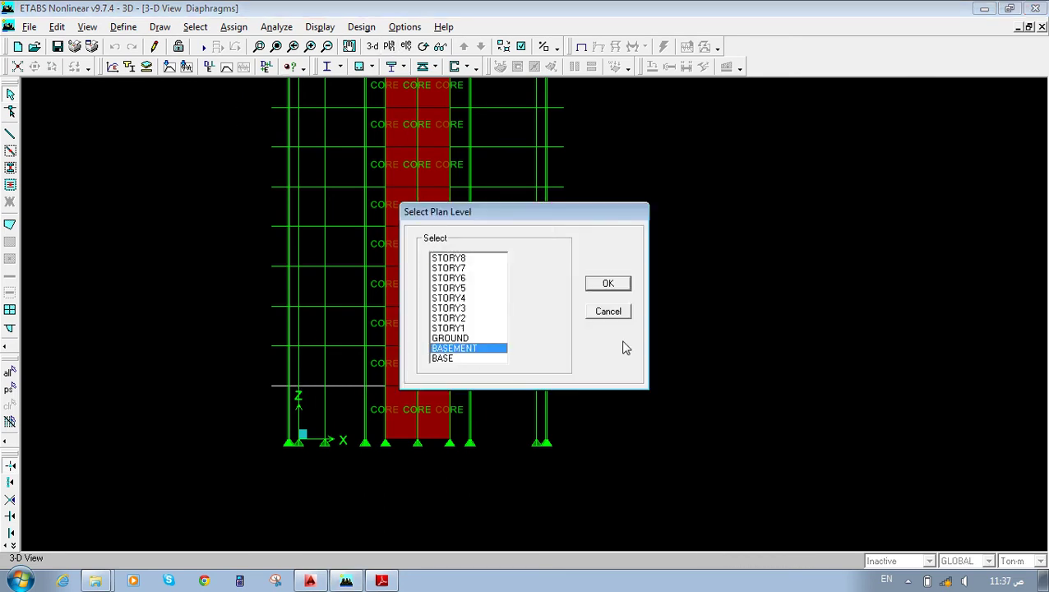
click(621, 285)
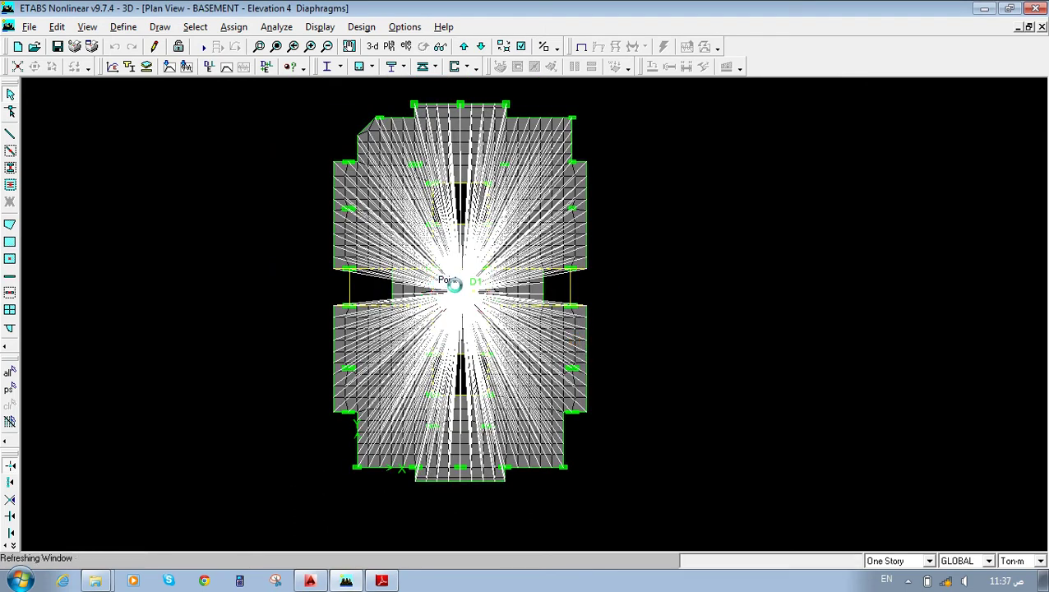
click(275, 47)
drag(432, 276, 533, 341)
scroll(532, 342, up, 3)
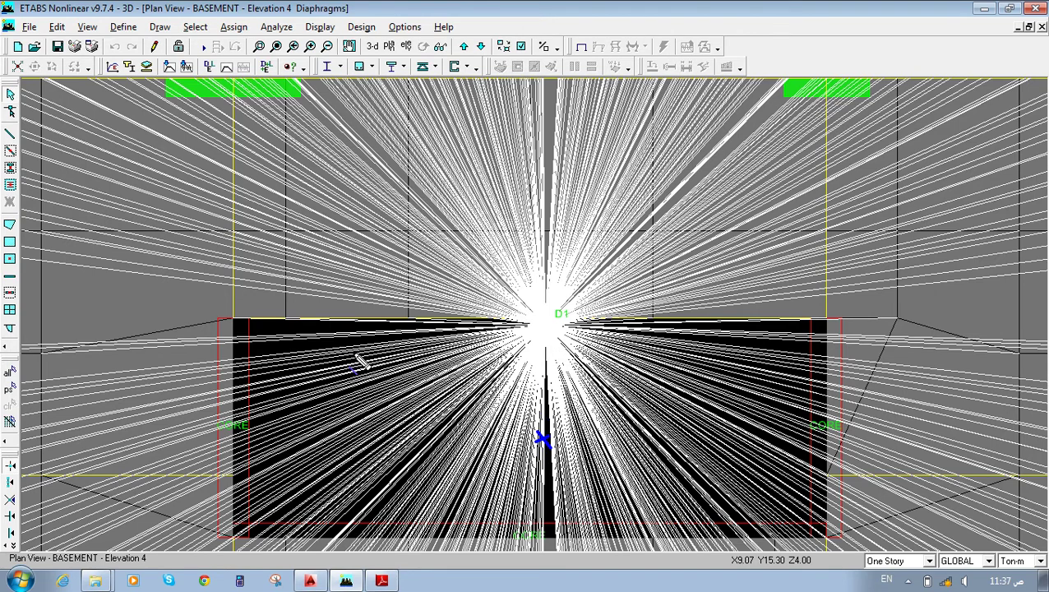
drag(238, 369, 489, 370)
mouse_move(267, 320)
mouse_down()
mouse_move(498, 324)
mouse_move(517, 348)
mouse_move(455, 368)
mouse_move(457, 443)
mouse_up()
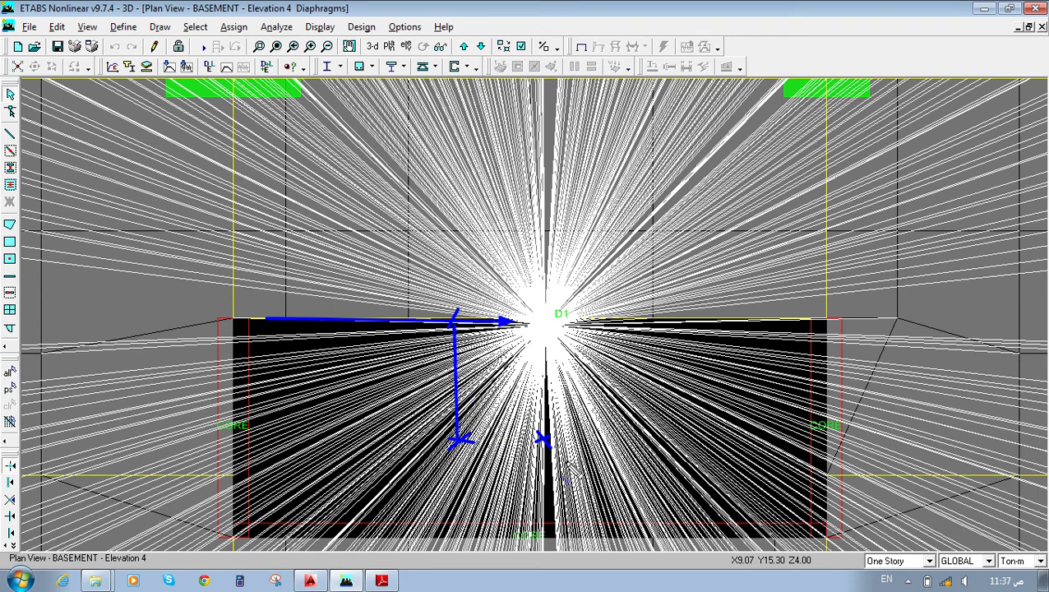
mouse_move(526, 440)
mouse_down()
mouse_move(550, 429)
mouse_move(563, 465)
mouse_move(545, 444)
mouse_up()
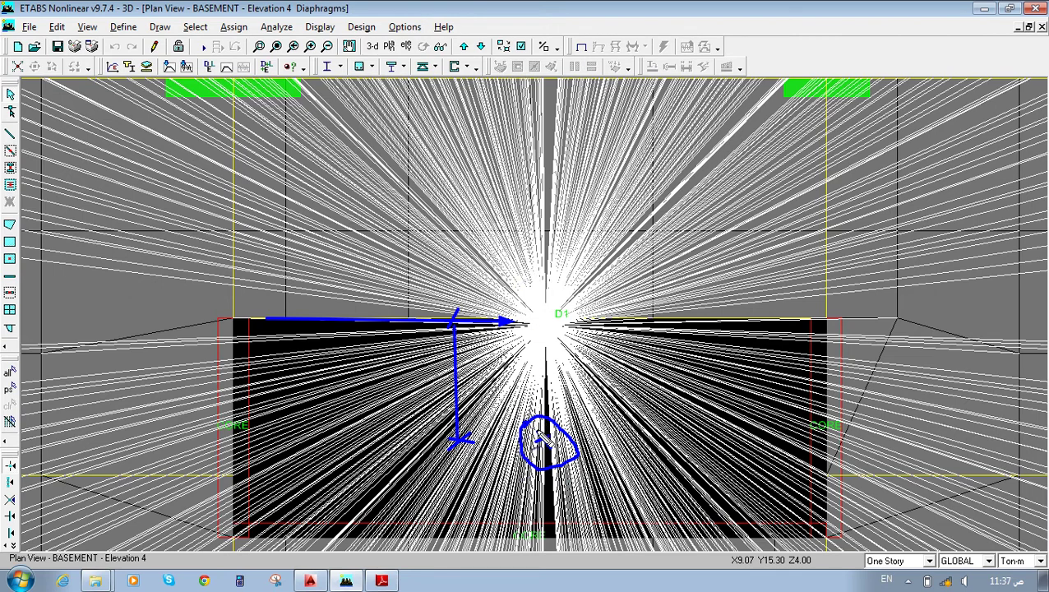
mouse_move(487, 393)
mouse_down()
mouse_move(576, 363)
mouse_move(604, 377)
mouse_move(612, 403)
mouse_move(588, 357)
mouse_move(615, 403)
mouse_up()
mouse_move(1022, 391)
mouse_down()
mouse_move(995, 393)
mouse_move(986, 442)
mouse_move(973, 446)
mouse_up()
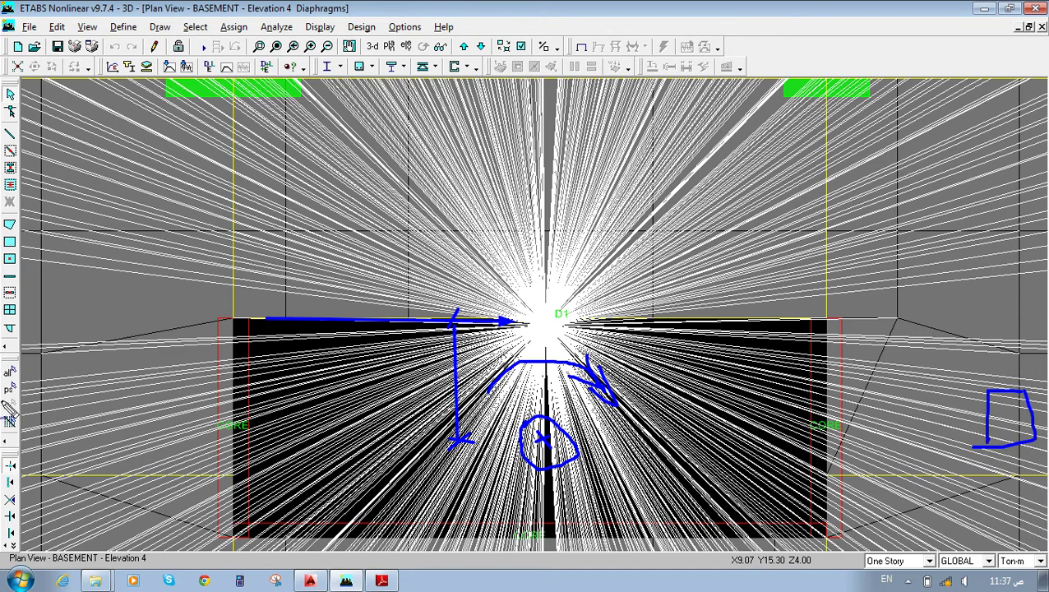
key(Escape)
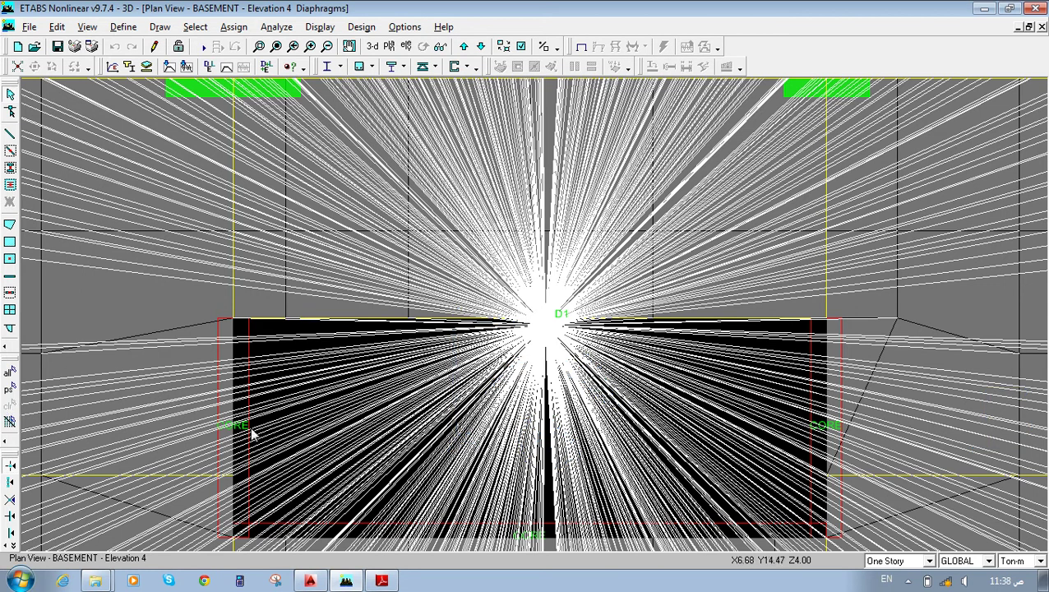
Return to a 3D view of the building in the X-Z direction with an aperture of 0.
click(88, 27)
click(103, 42)
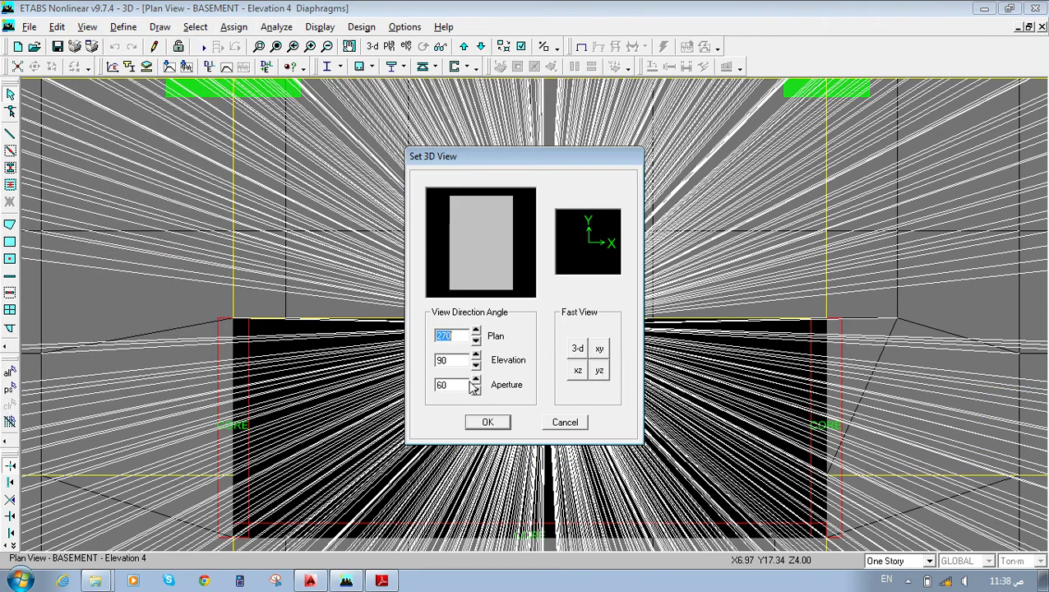
click(577, 371)
double_click(458, 384)
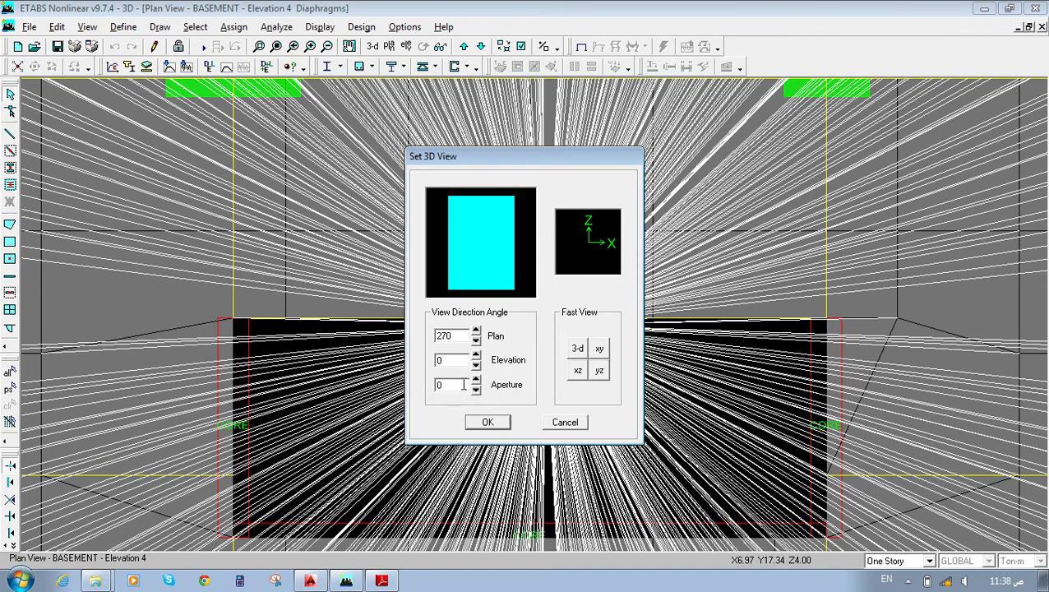
click(485, 422)
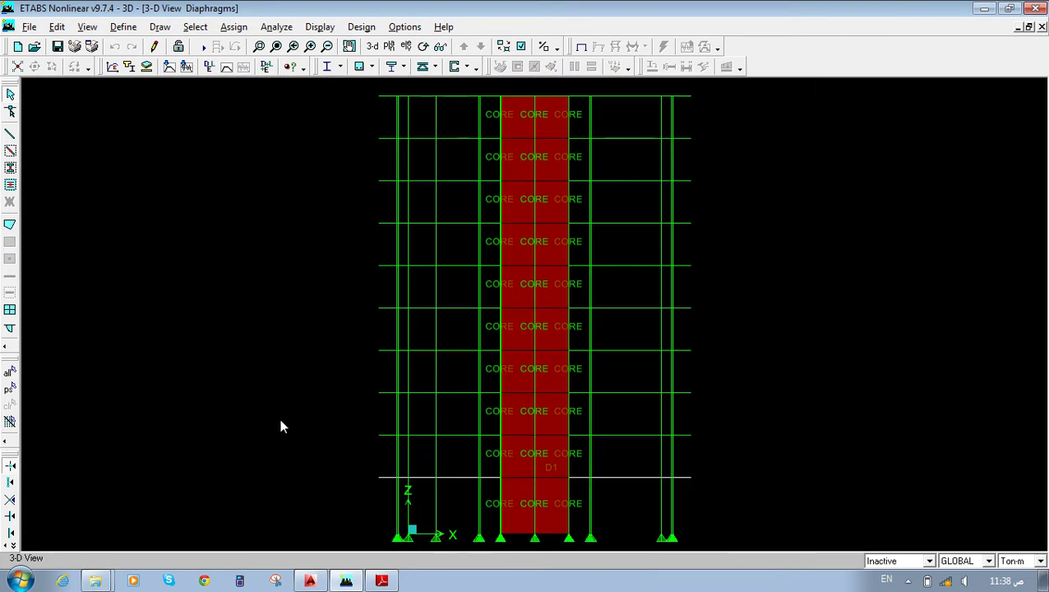
Add a new rigid diaphragm D2 and assign it to all objects on the GROUND floor level.
drag(280, 421, 760, 446)
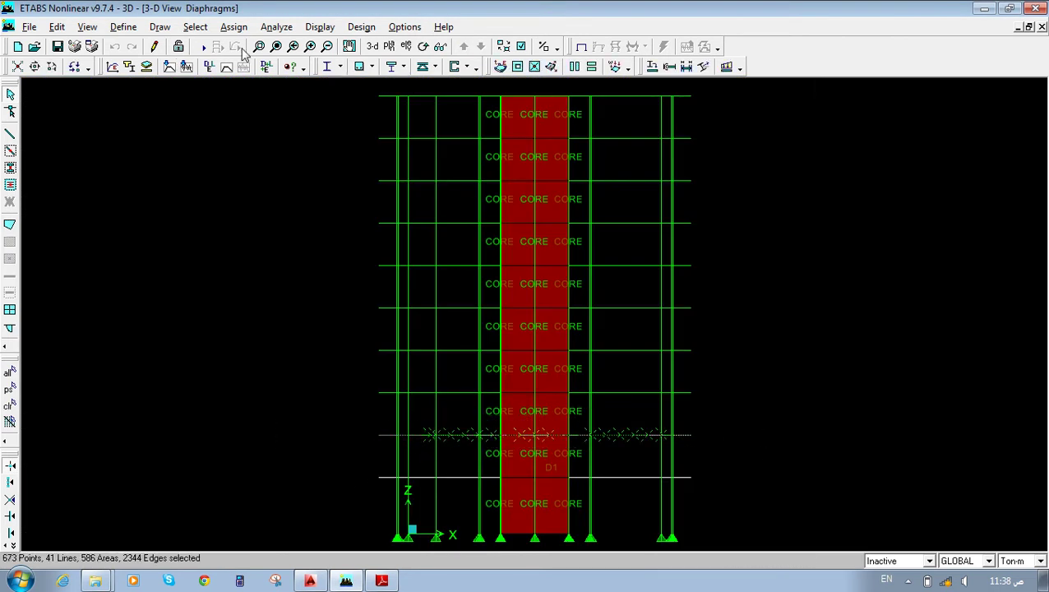
click(534, 67)
click(553, 260)
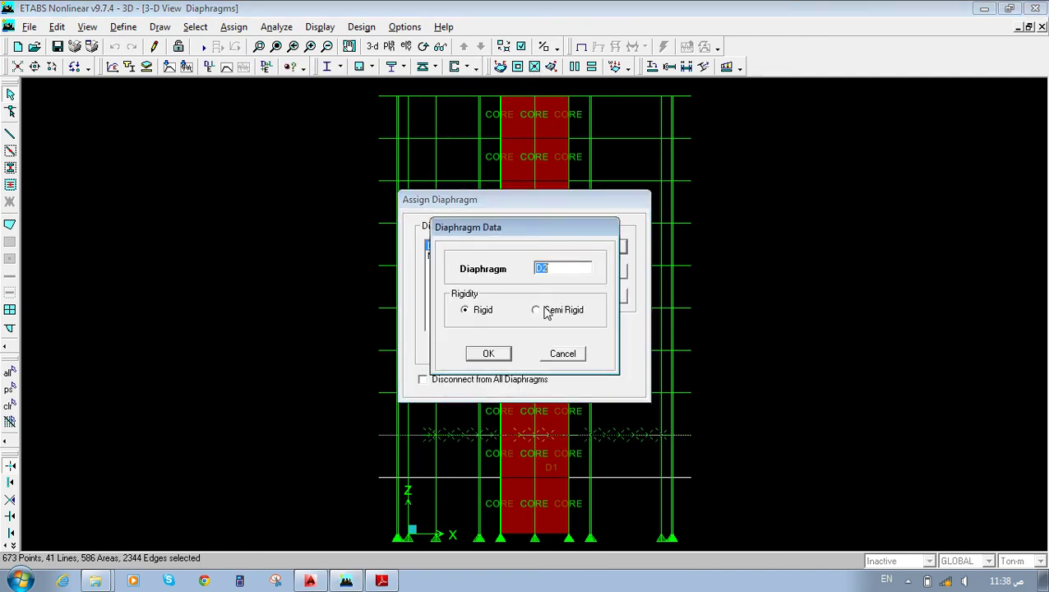
click(504, 354)
click(567, 331)
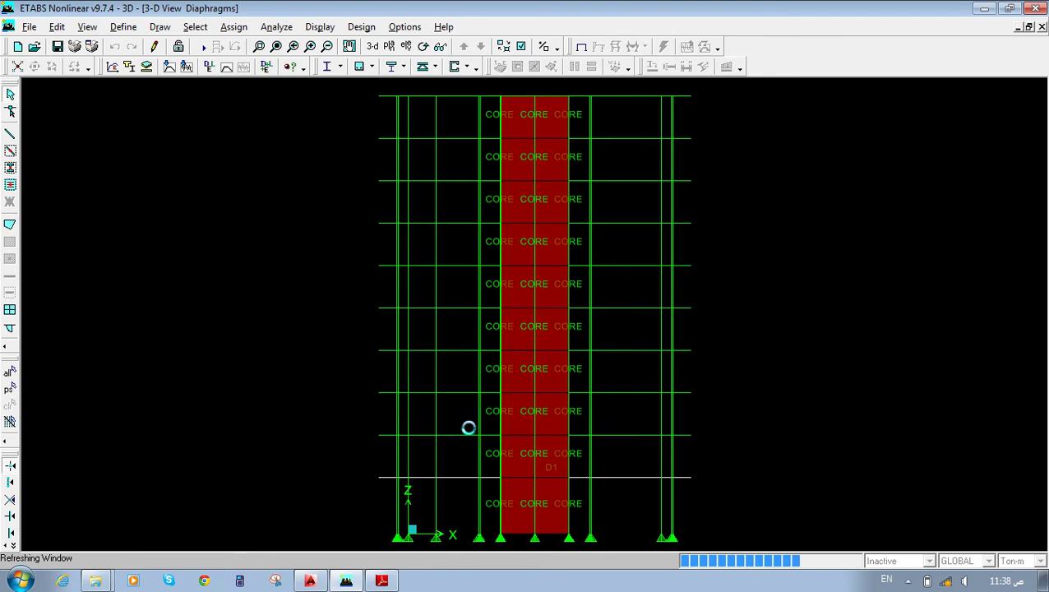
Add a new rigid diaphragm D3 and assign it to all objects on the STORY1 floor level.
drag(282, 383, 766, 409)
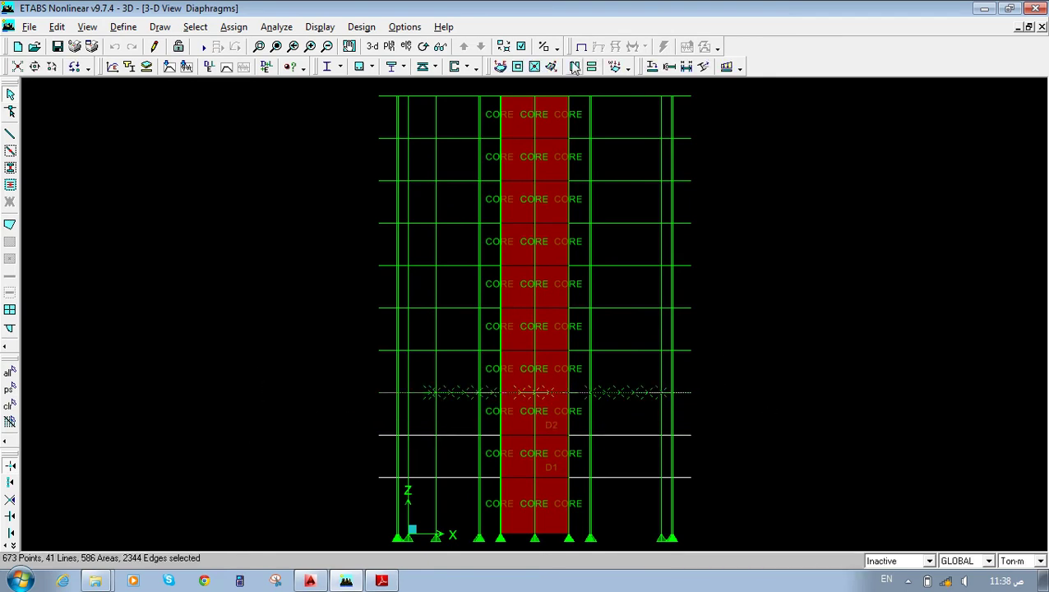
click(534, 67)
click(539, 246)
click(508, 354)
click(564, 330)
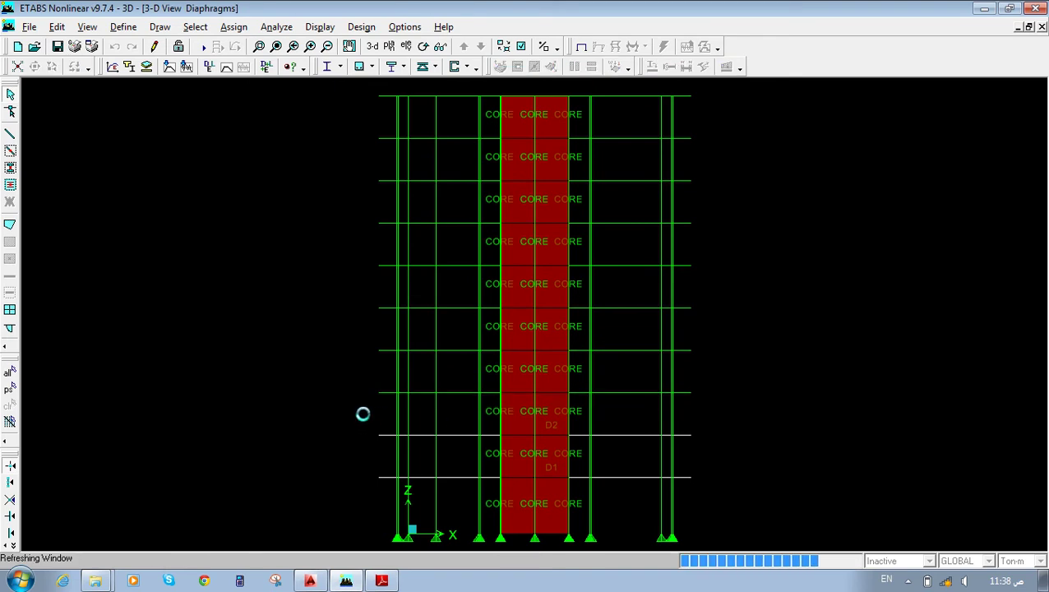
Add a new rigid diaphragm D4 and assign it to all objects on the STORY2 floor level.
drag(340, 358, 844, 365)
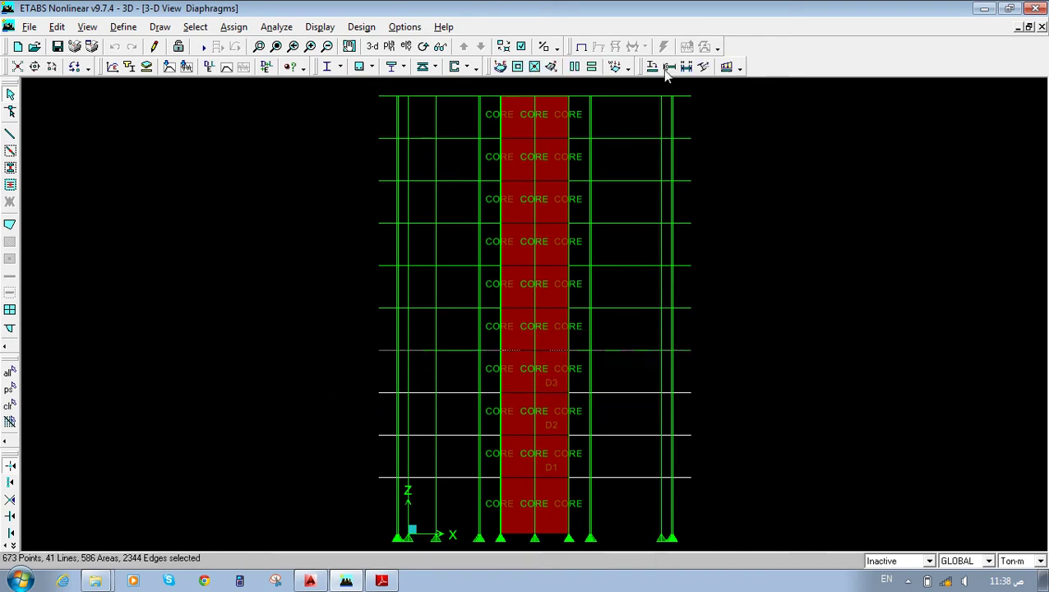
click(535, 66)
click(560, 249)
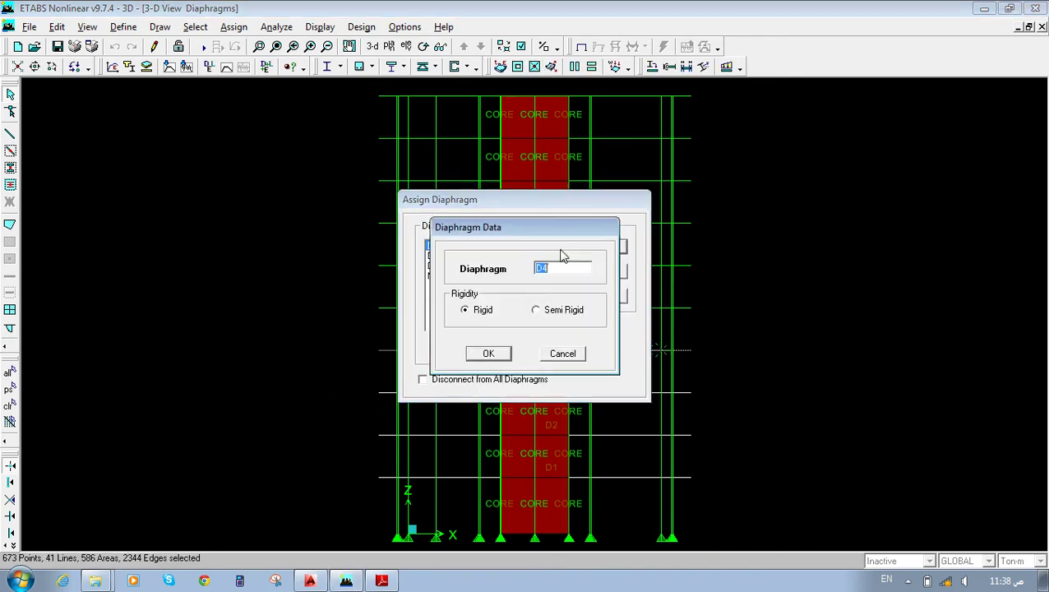
click(488, 354)
click(568, 329)
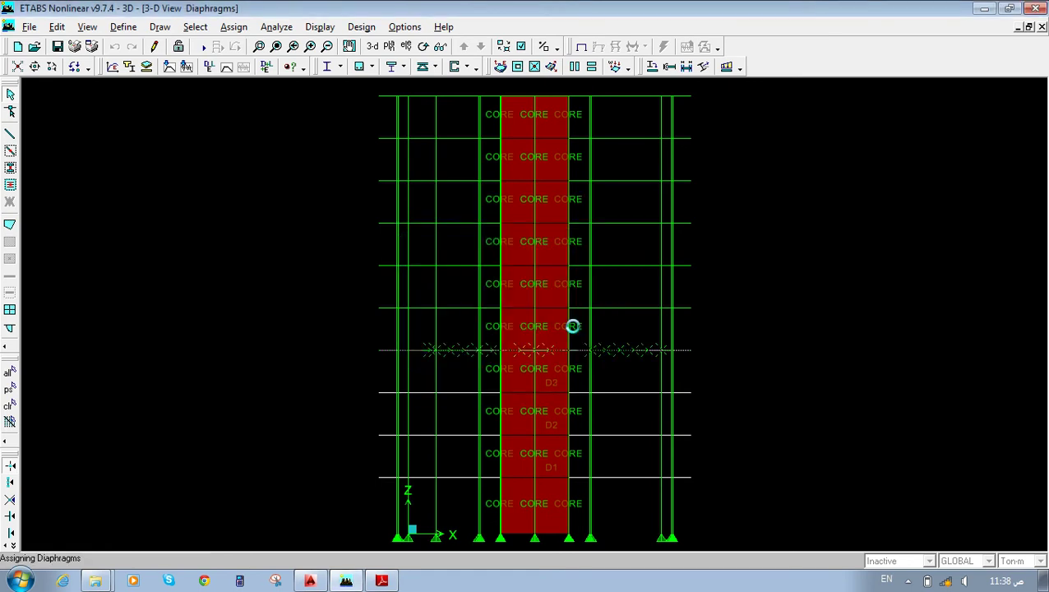
Add a new rigid diaphragm D5 and assign it to all objects on the STORY3 floor level.
drag(253, 295, 772, 314)
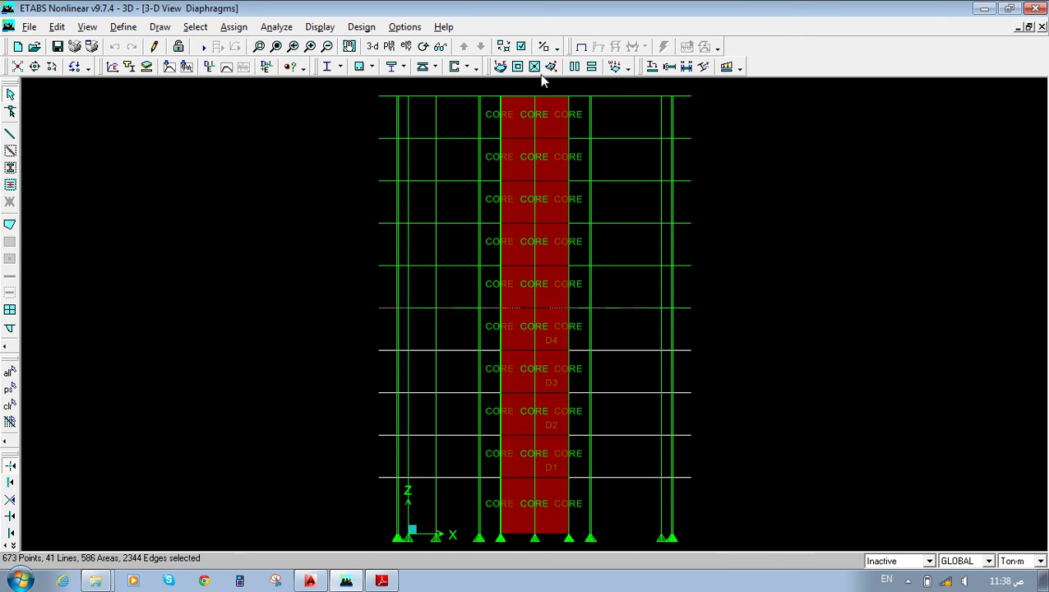
click(550, 66)
click(571, 247)
click(493, 355)
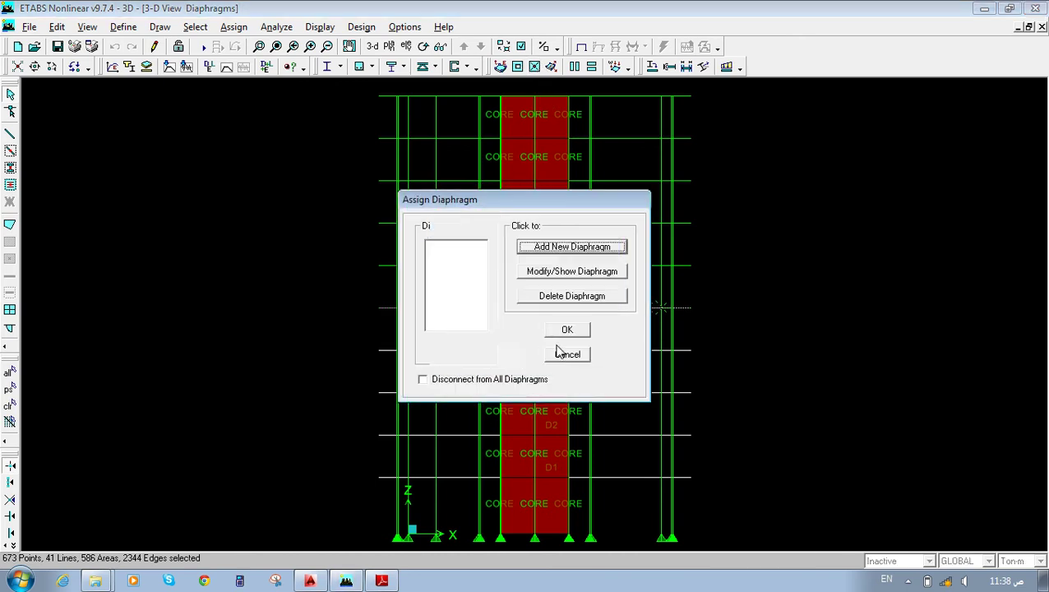
click(578, 329)
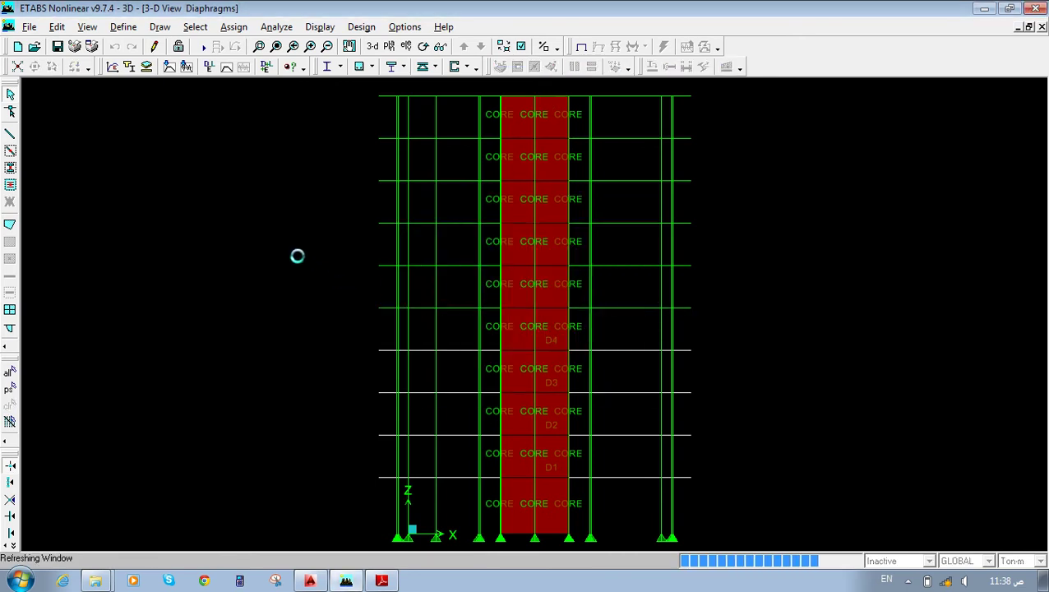
Add a new rigid diaphragm D6 and assign it to all objects on the STORY4 floor level.
drag(222, 258, 827, 285)
click(550, 66)
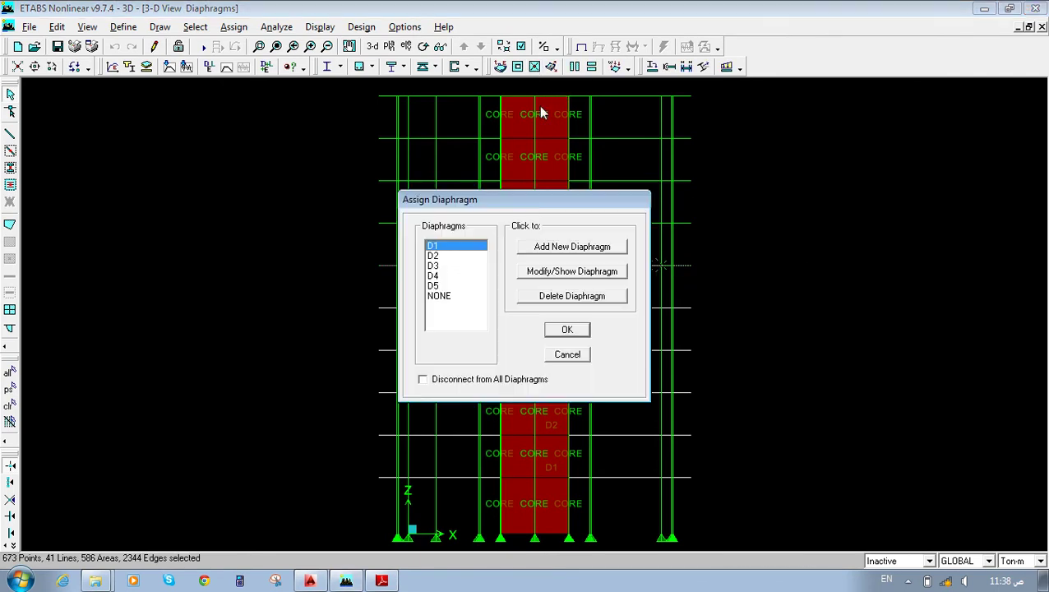
click(539, 247)
click(493, 355)
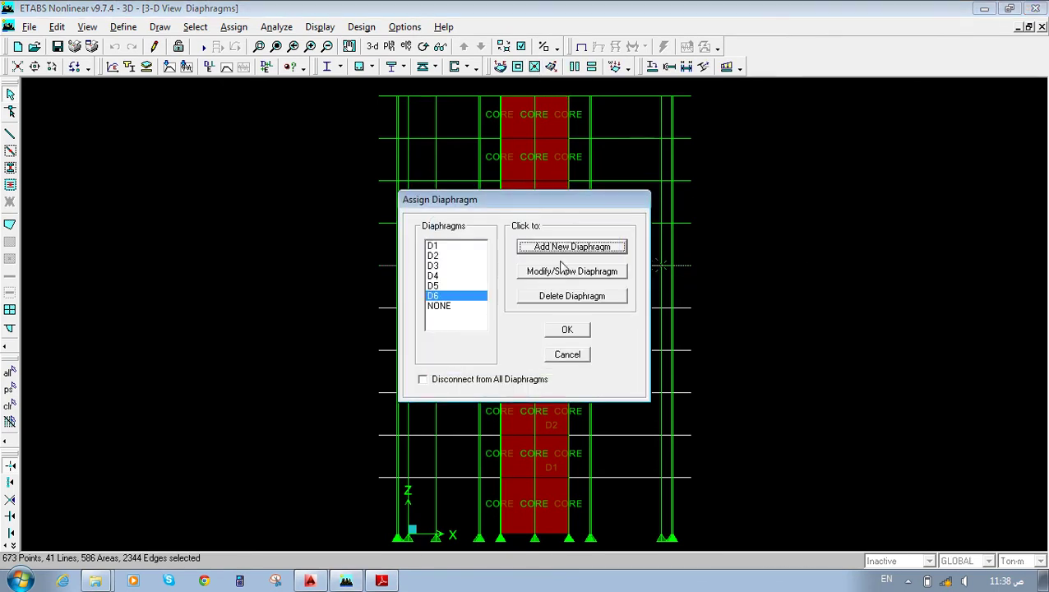
click(566, 329)
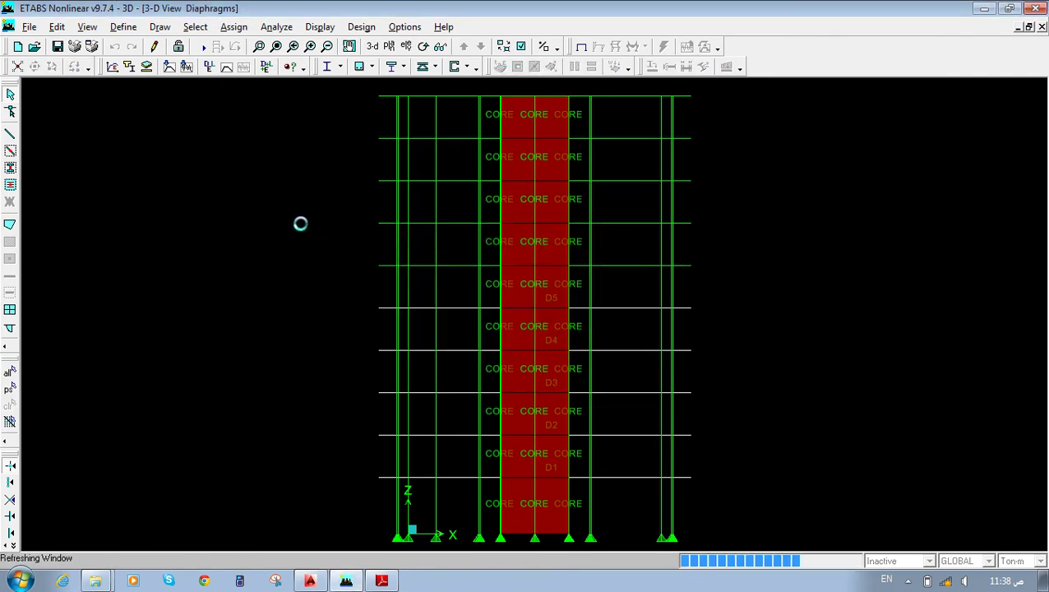
Add a new rigid diaphragm D7 and assign it to all objects on the STORY5 floor level.
drag(230, 220, 843, 236)
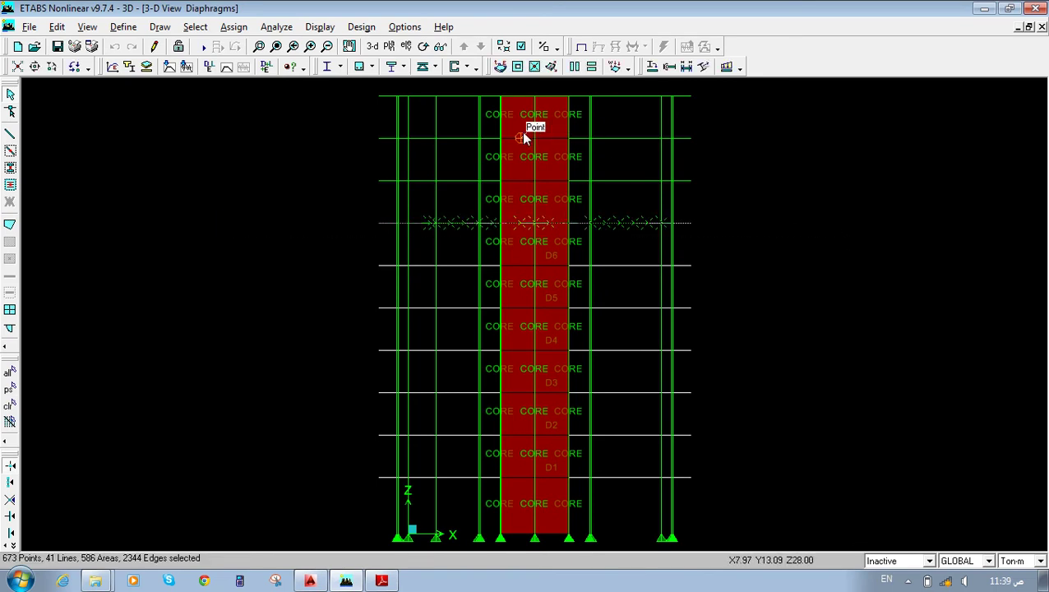
click(518, 67)
click(569, 247)
click(507, 354)
click(578, 329)
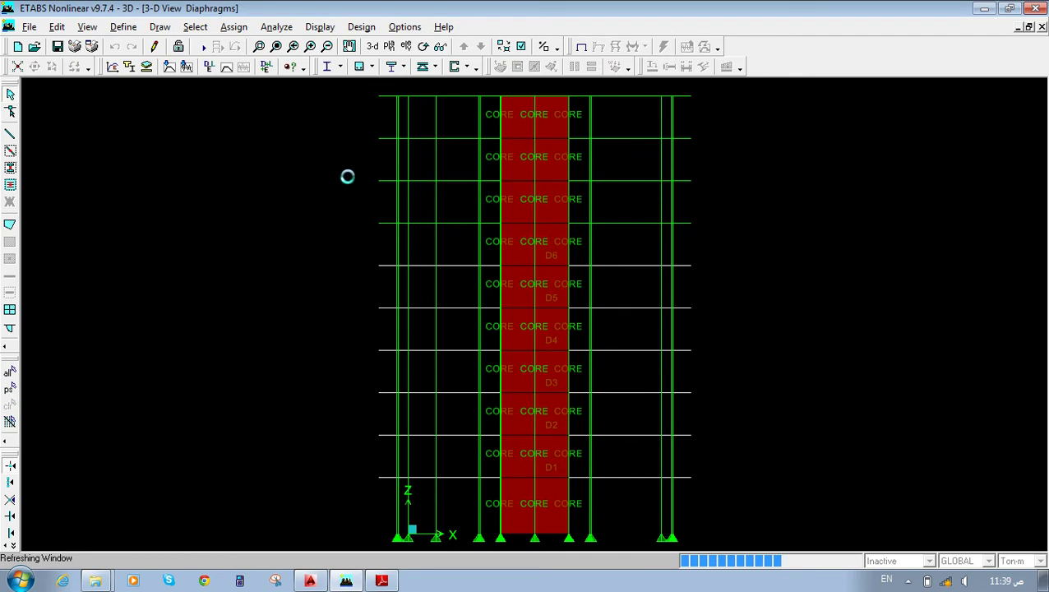
Add a new rigid diaphragm D8 and assign it to all objects on the STORY6 floor level.
drag(288, 164, 827, 206)
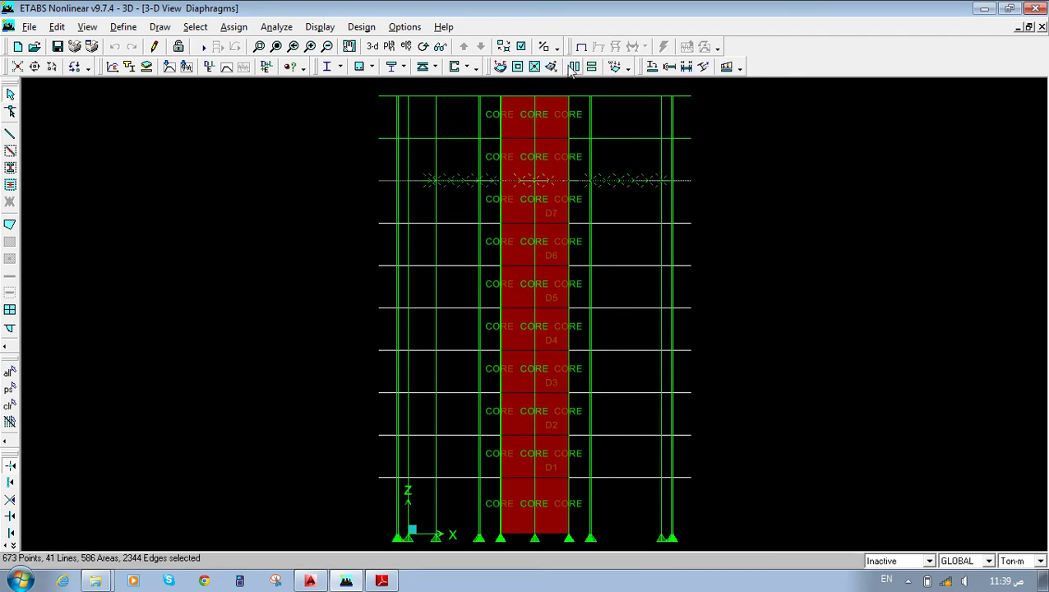
click(517, 66)
click(569, 247)
click(492, 357)
click(583, 331)
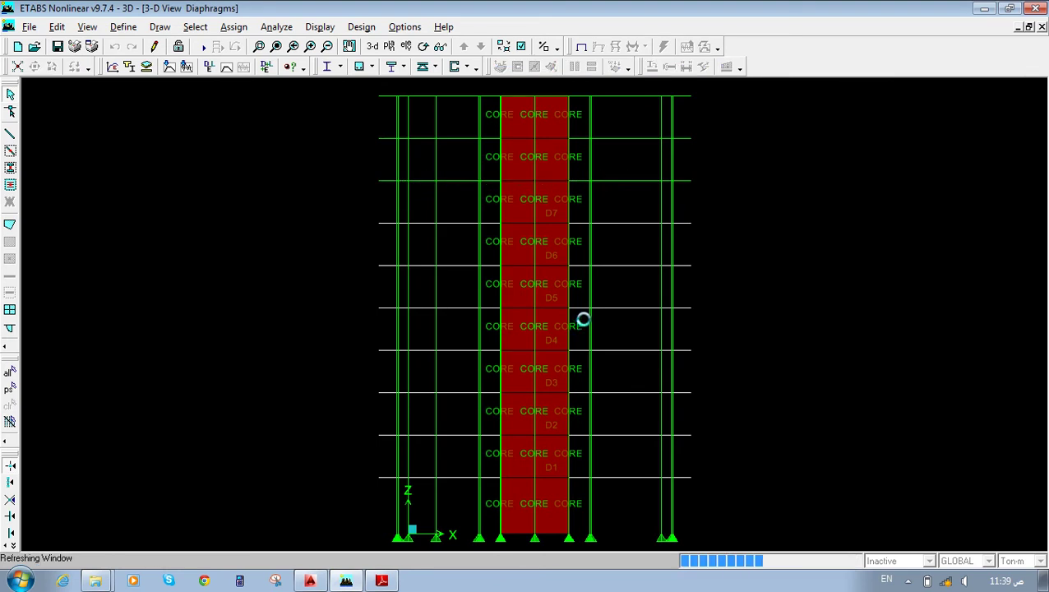
Add a new rigid diaphragm D9 and assign it to all objects on the STORY7 floor level.
drag(309, 131, 804, 164)
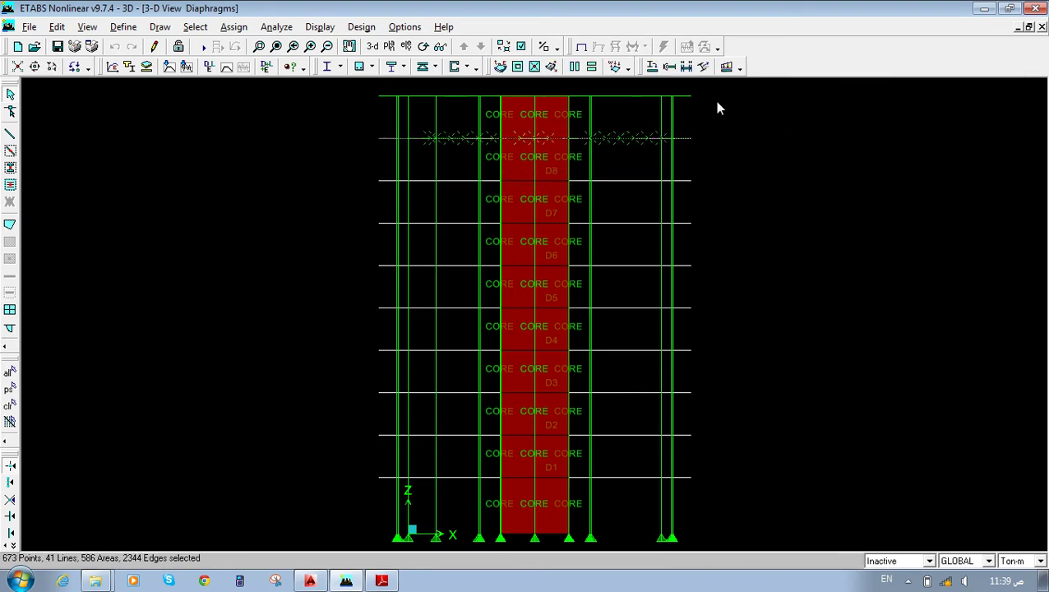
click(517, 67)
click(571, 247)
click(490, 354)
click(584, 329)
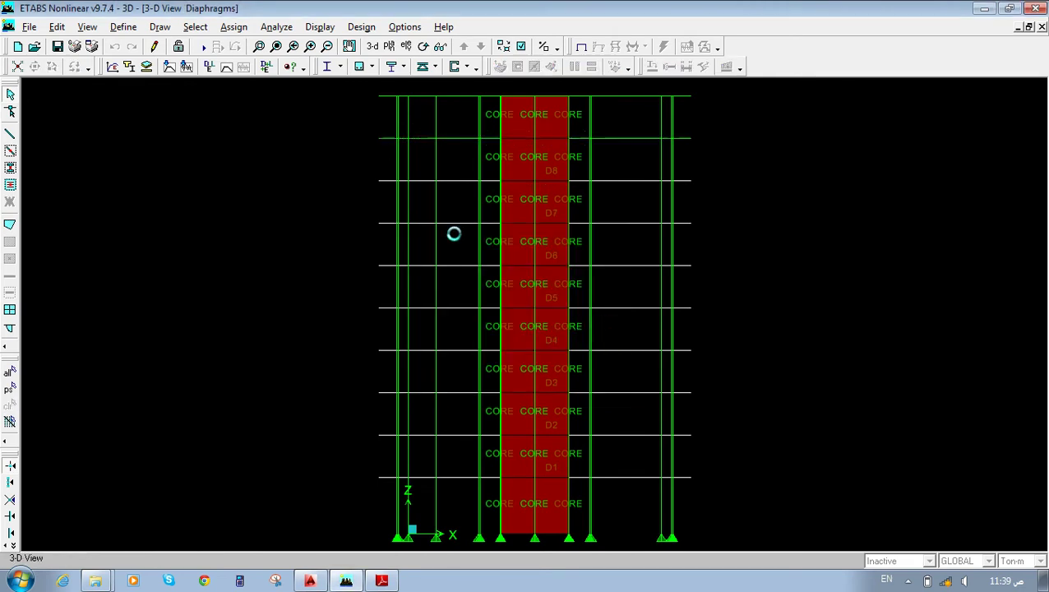
Add a new rigid diaphragm D10 and assign it to all objects on the STORY8 floor level.
drag(341, 88, 756, 115)
click(551, 68)
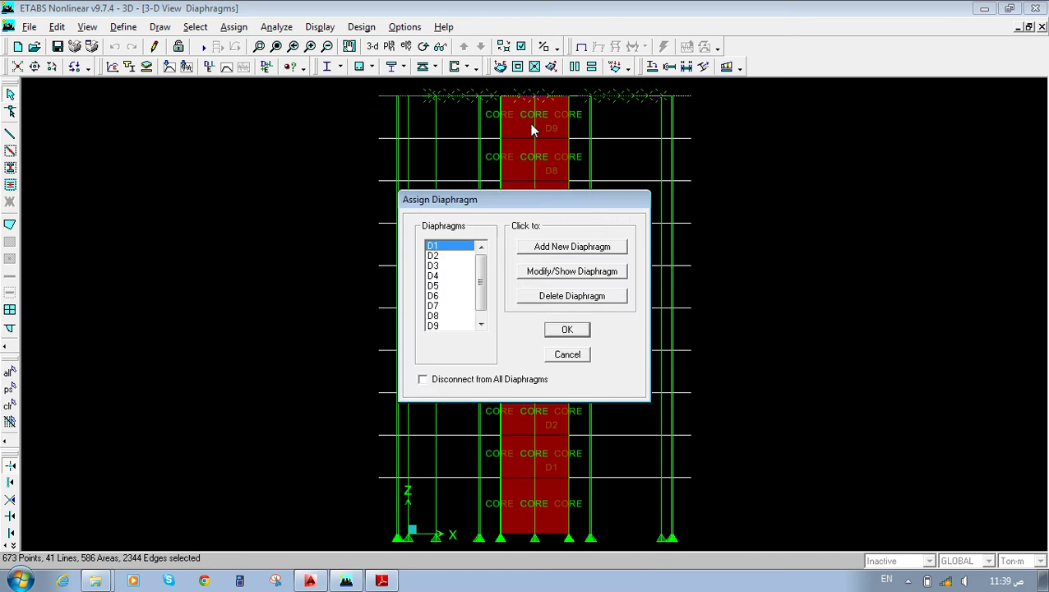
click(521, 251)
click(486, 352)
click(568, 330)
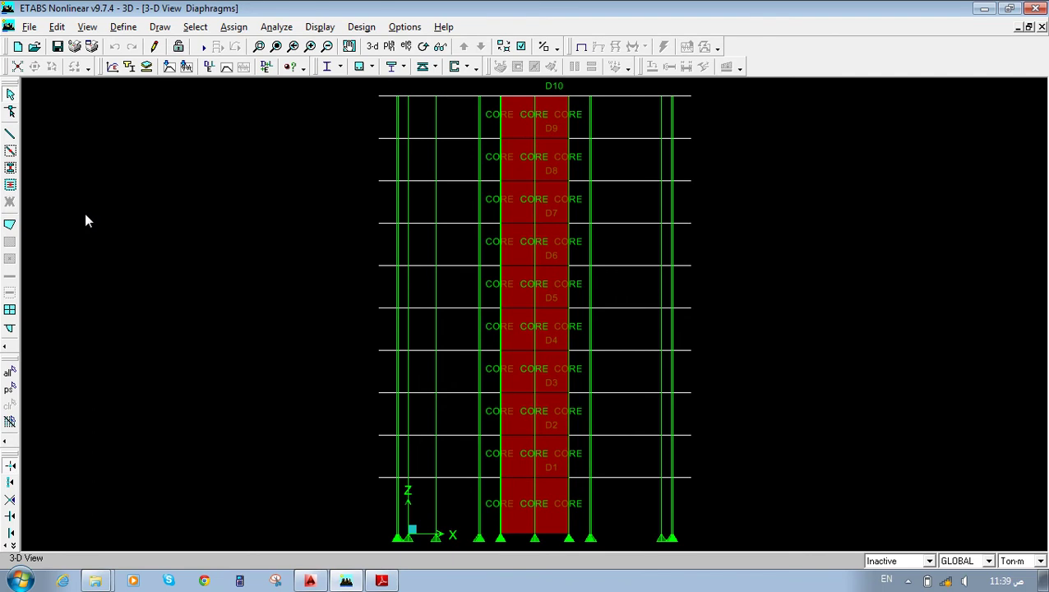
Add a static load case named QX with the quake type and user-defined auto lateral loads.
click(124, 26)
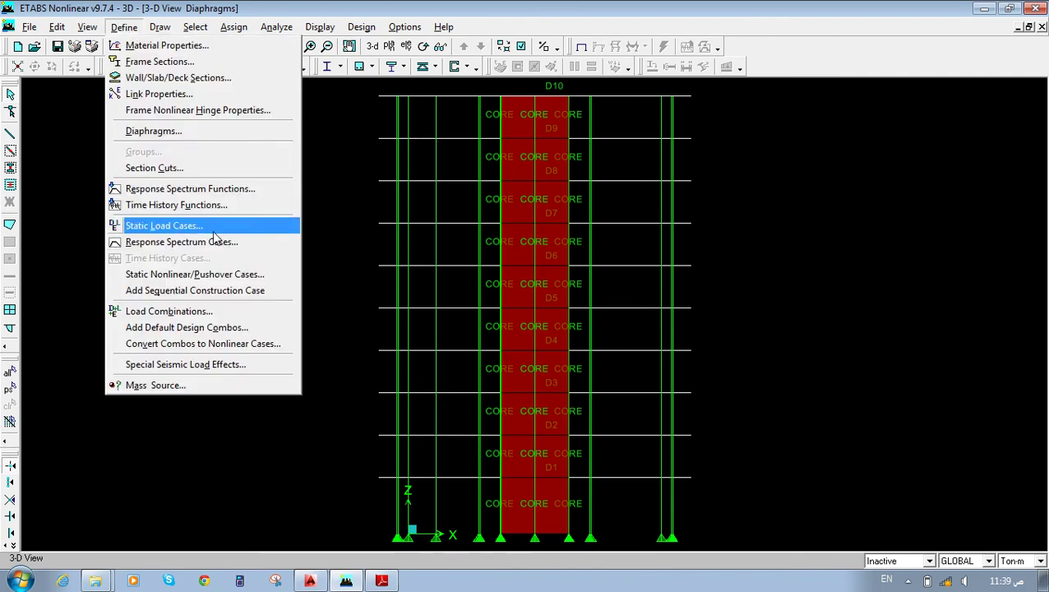
click(230, 226)
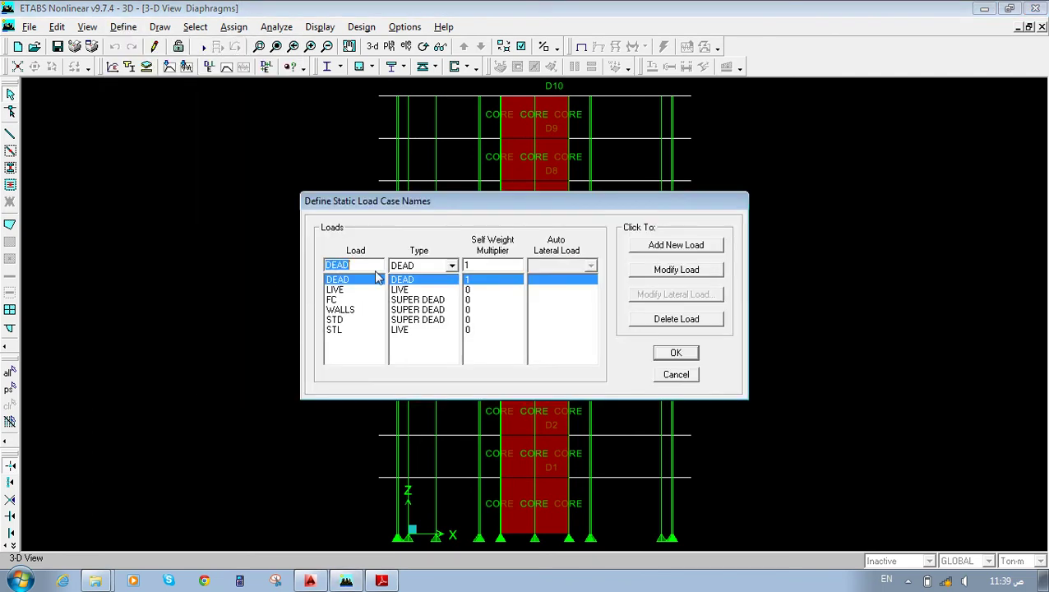
text(QX)
click(452, 265)
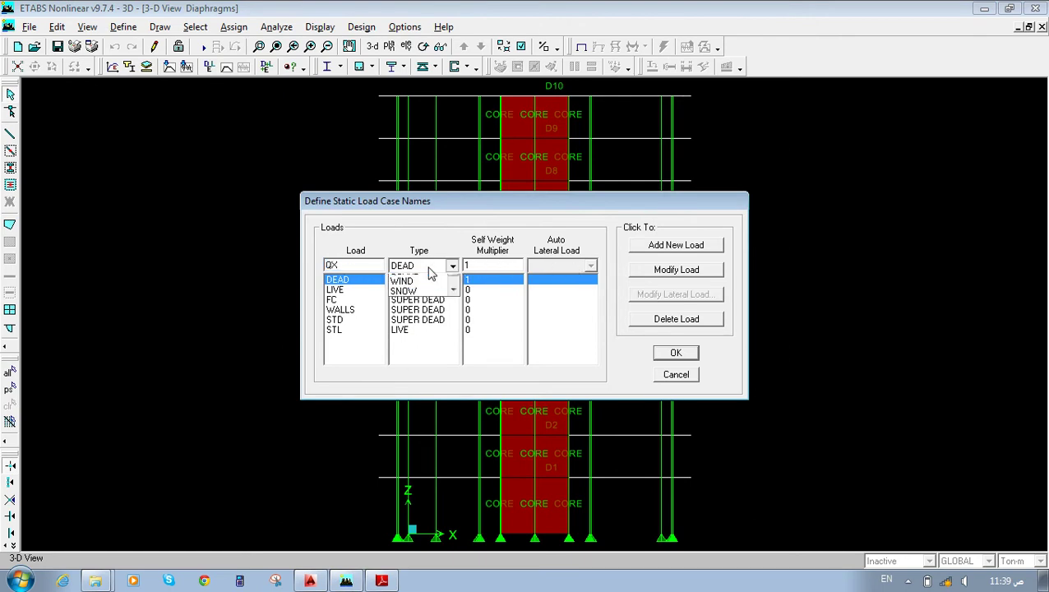
click(409, 333)
click(574, 265)
click(549, 328)
click(672, 246)
Set QX's user seismic loads to apply at the diaphragms' center of mass and close the load case definition.
click(679, 295)
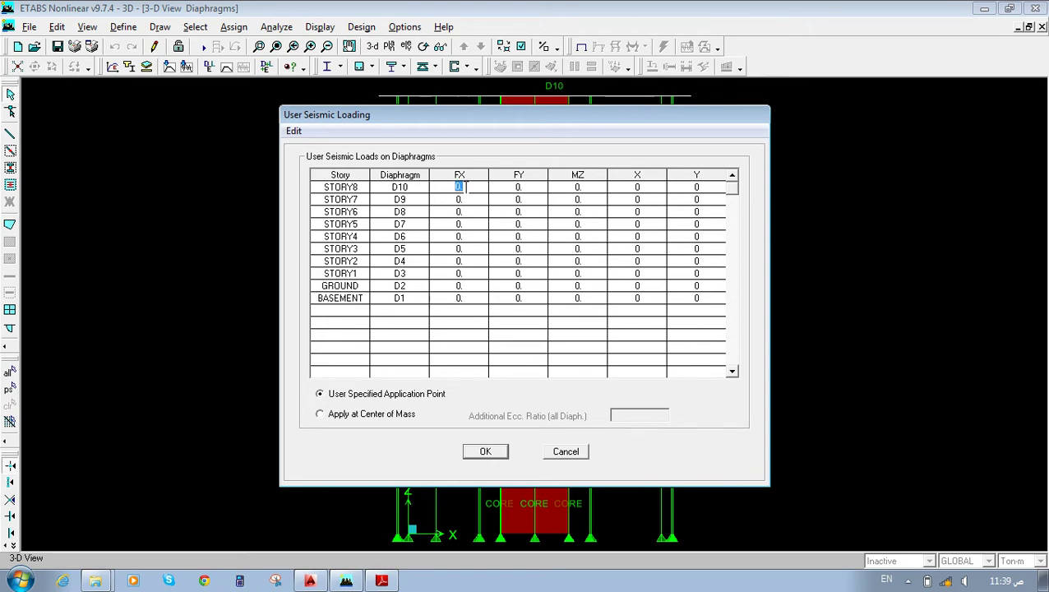
click(461, 212)
click(405, 417)
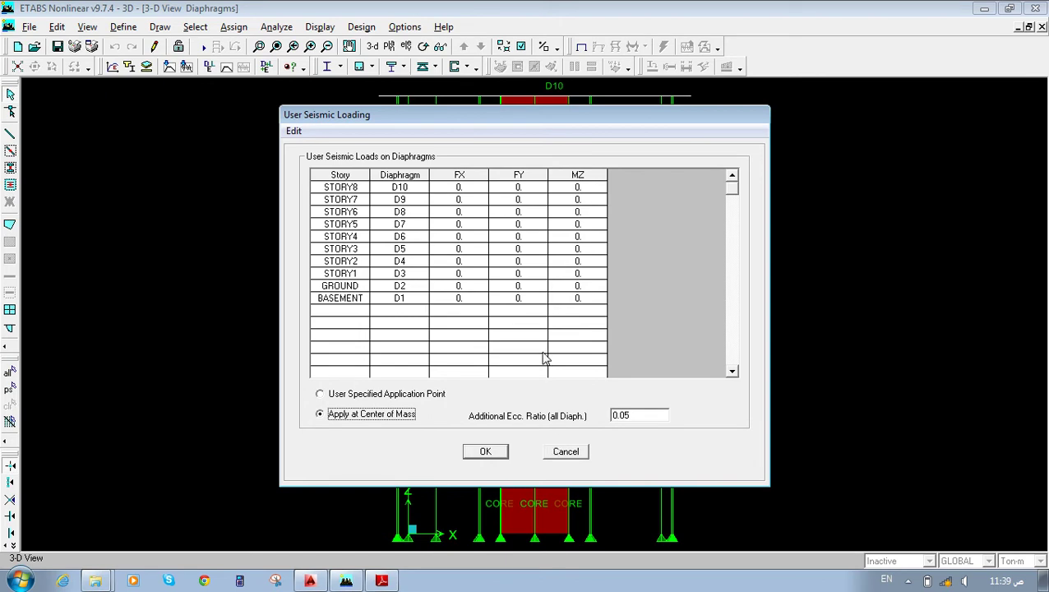
key(Return)
key(Return)
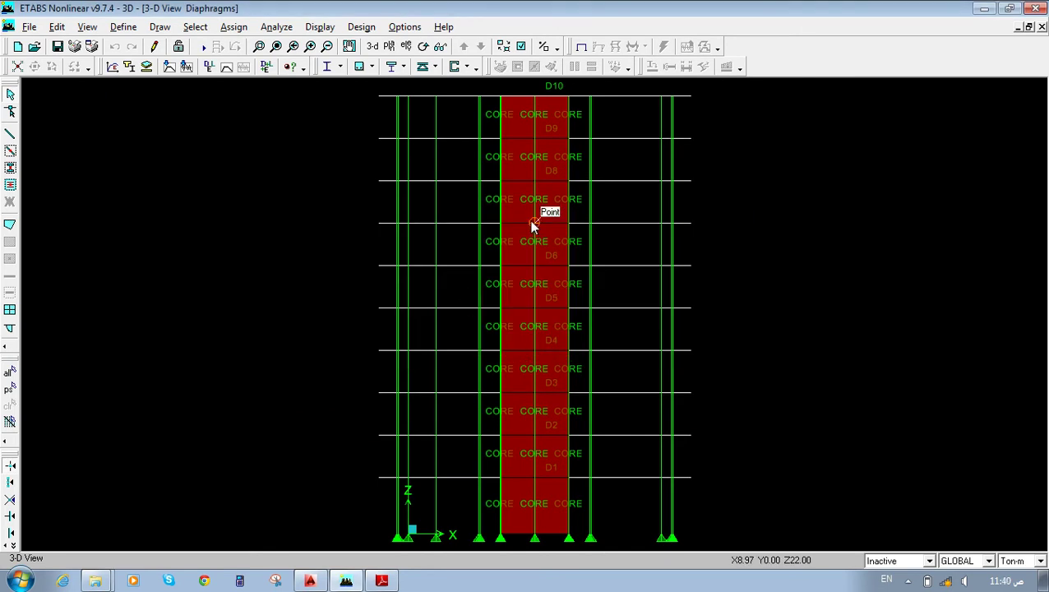
Define the mass source from loads and add the DEAD load with a multiplier of 1.
click(120, 27)
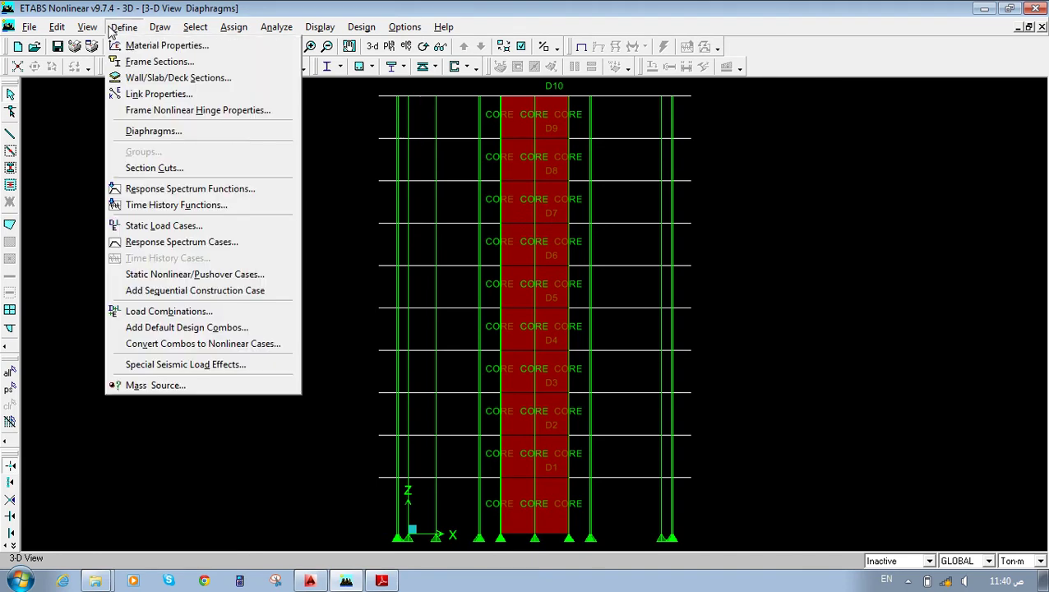
click(163, 387)
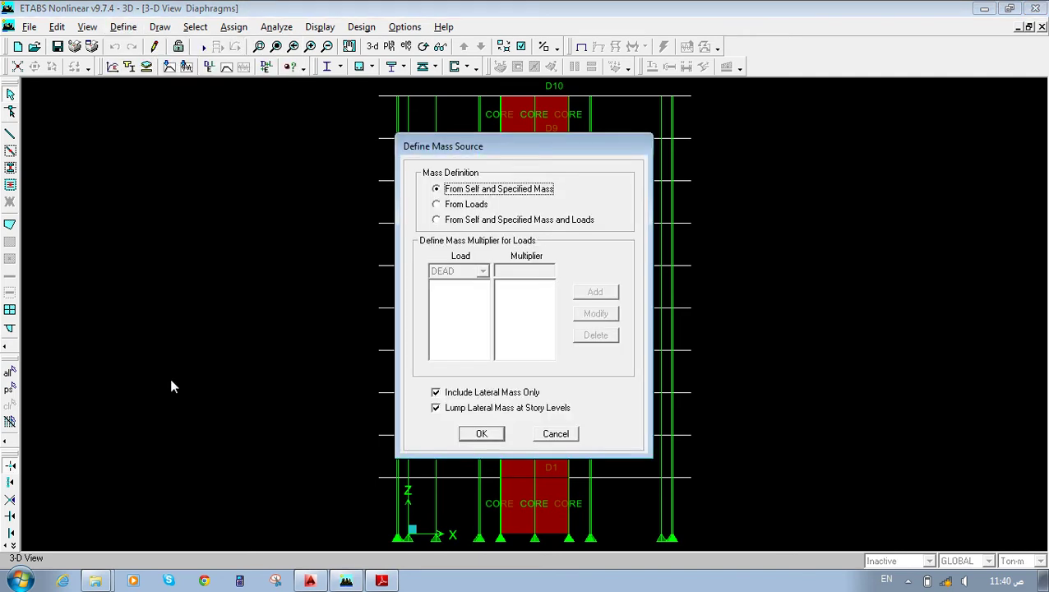
click(466, 205)
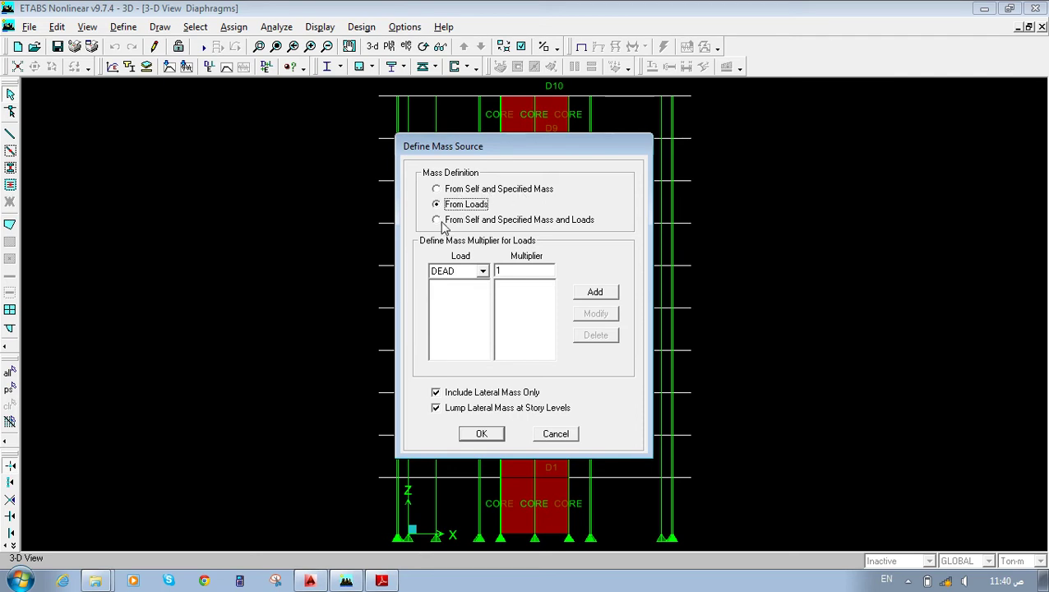
click(482, 272)
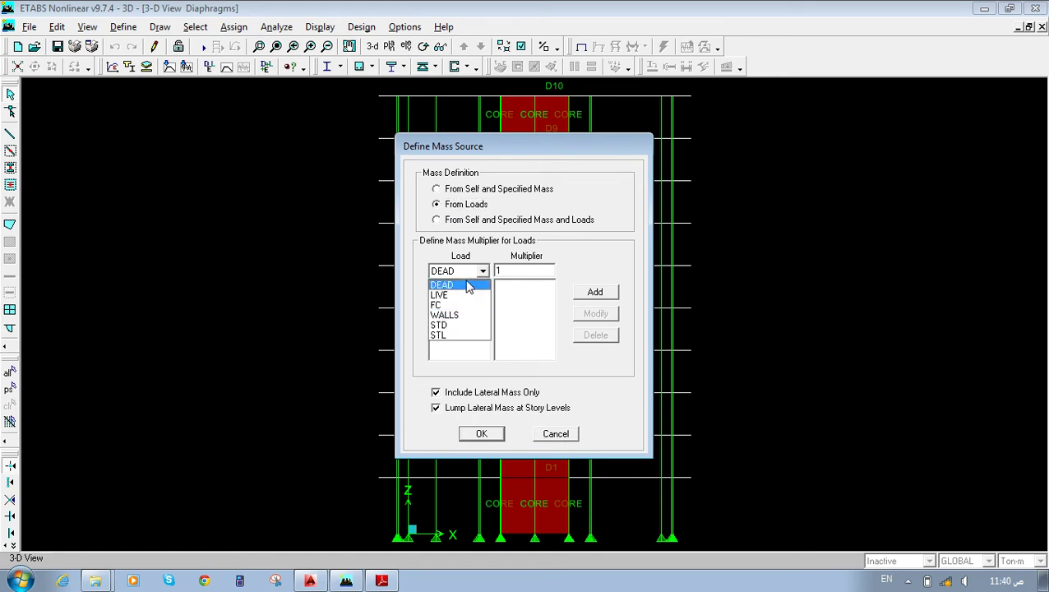
click(467, 285)
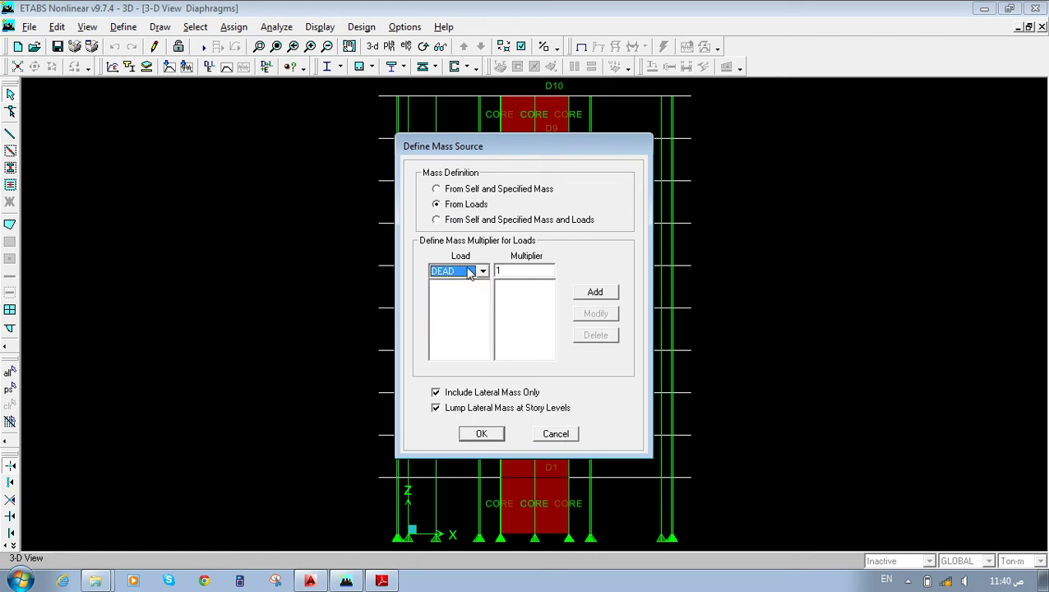
click(596, 292)
Add the FC, WALLS and STD loads to the mass source with a multiplier of 1 each.
click(483, 272)
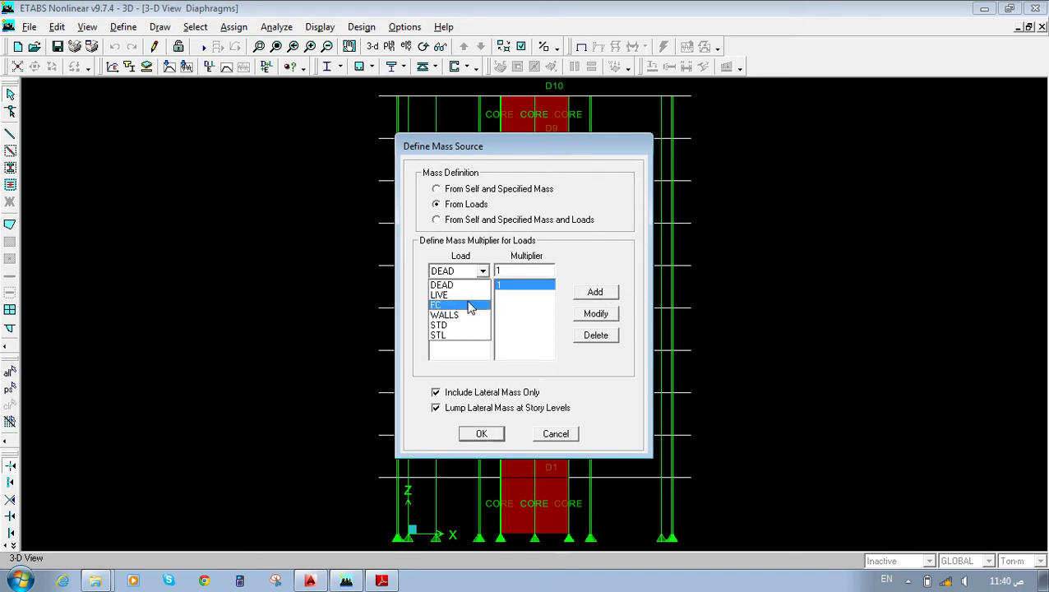
click(469, 305)
click(595, 293)
click(482, 271)
click(461, 315)
click(596, 293)
click(483, 271)
click(473, 326)
click(595, 293)
Add the LIVE and STL loads to the mass source with a multiplier of 0.25 each and accept the definition.
click(483, 271)
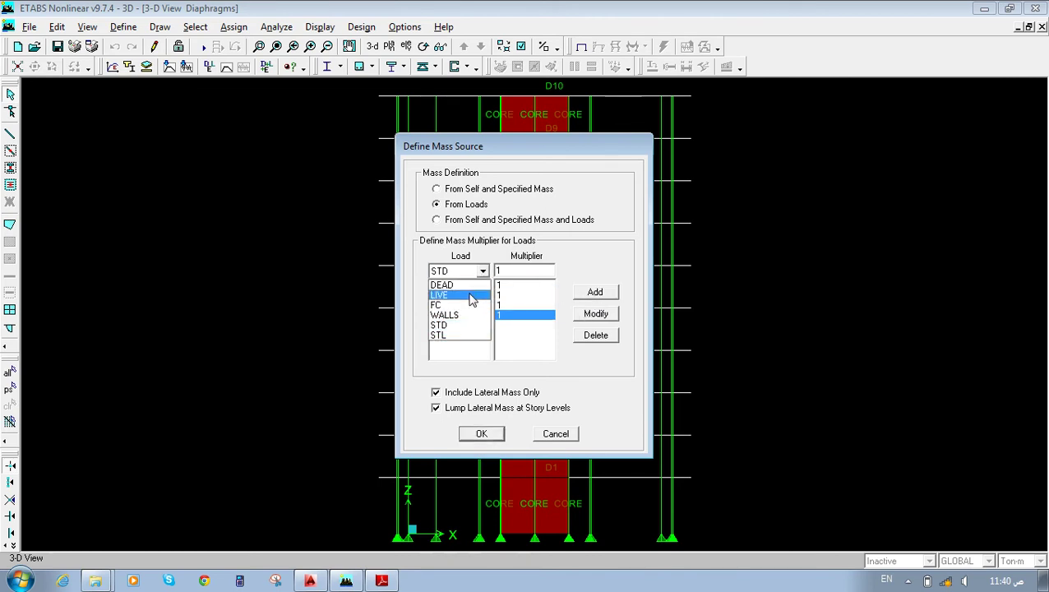
click(473, 296)
click(528, 271)
text(0.25)
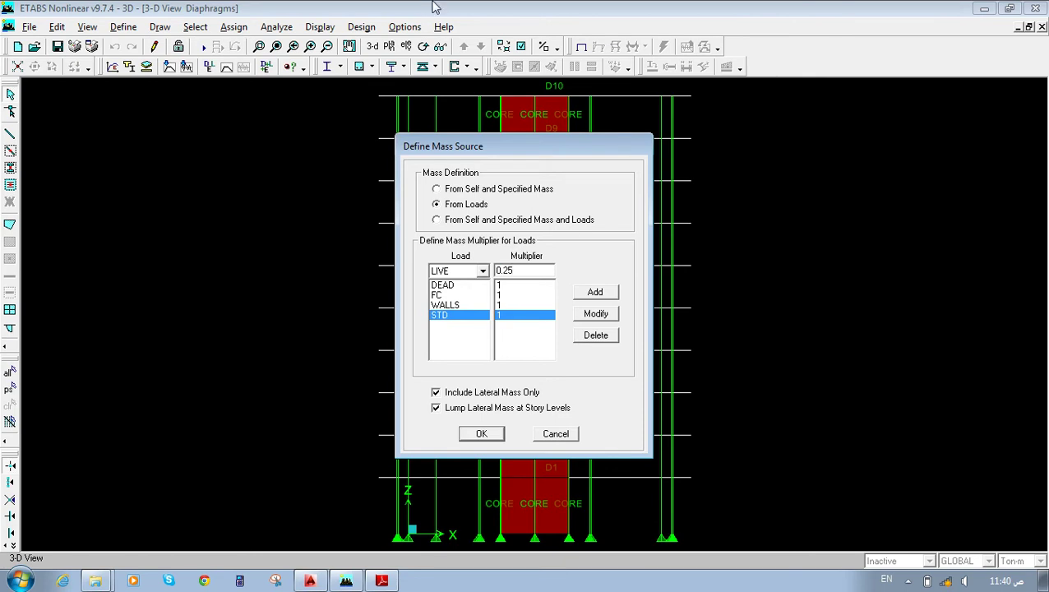
click(595, 292)
click(448, 338)
click(448, 337)
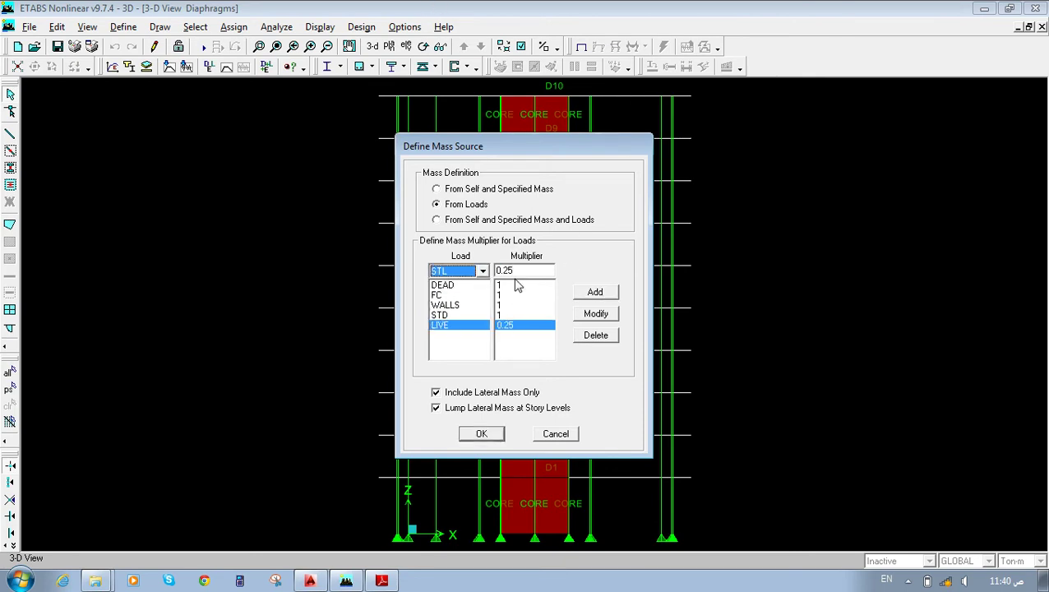
click(595, 292)
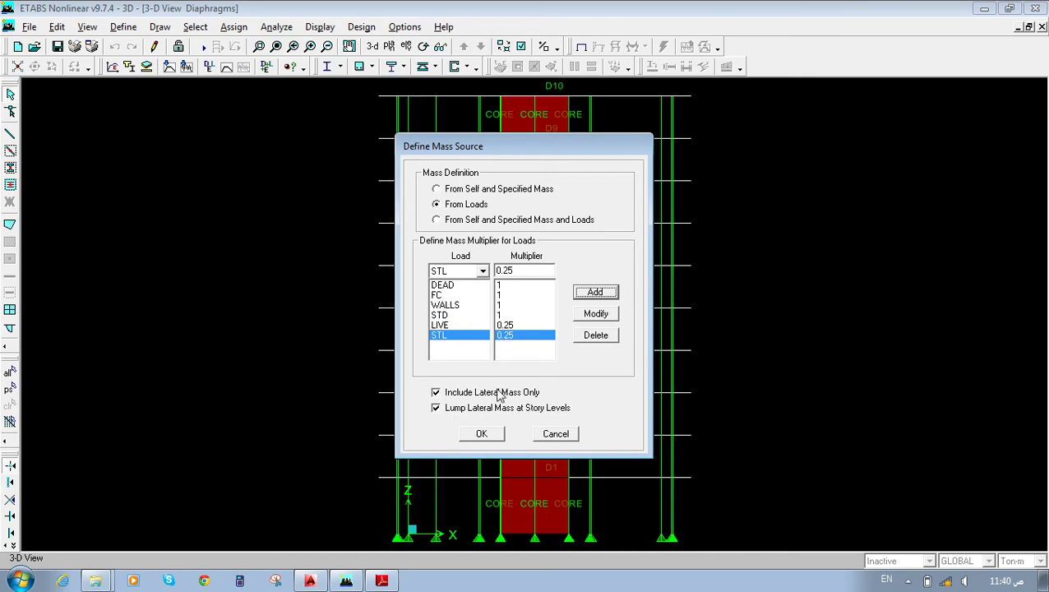
click(482, 434)
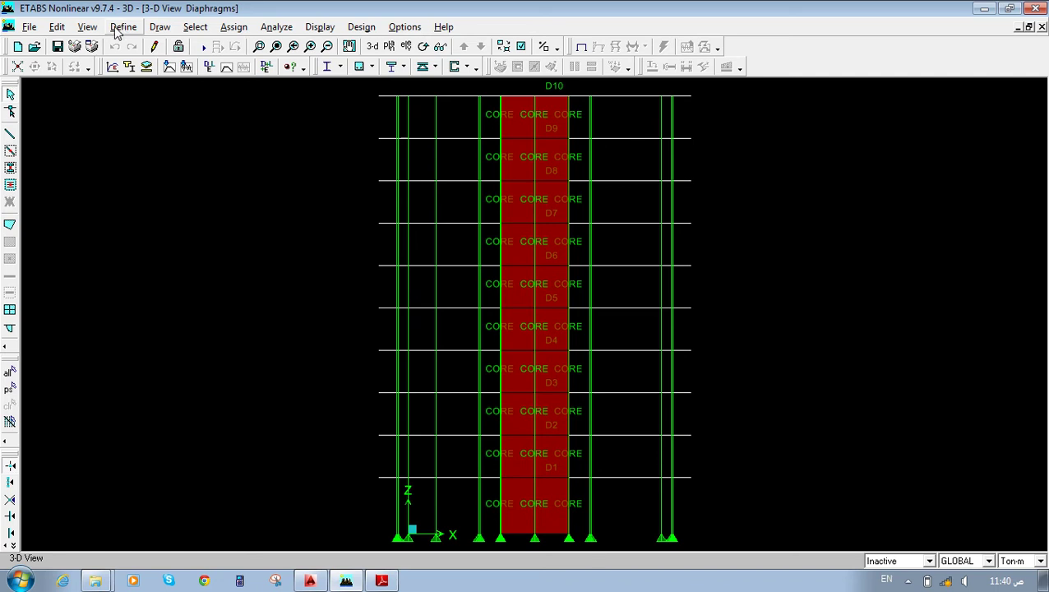
Add a new response spectrum case and name it QX1.
click(121, 30)
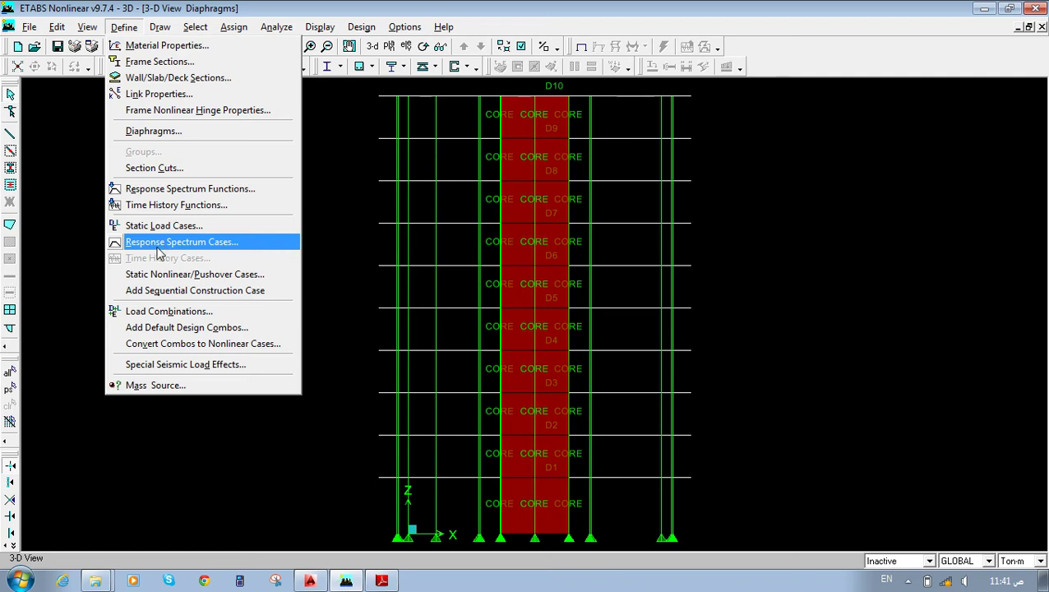
click(164, 245)
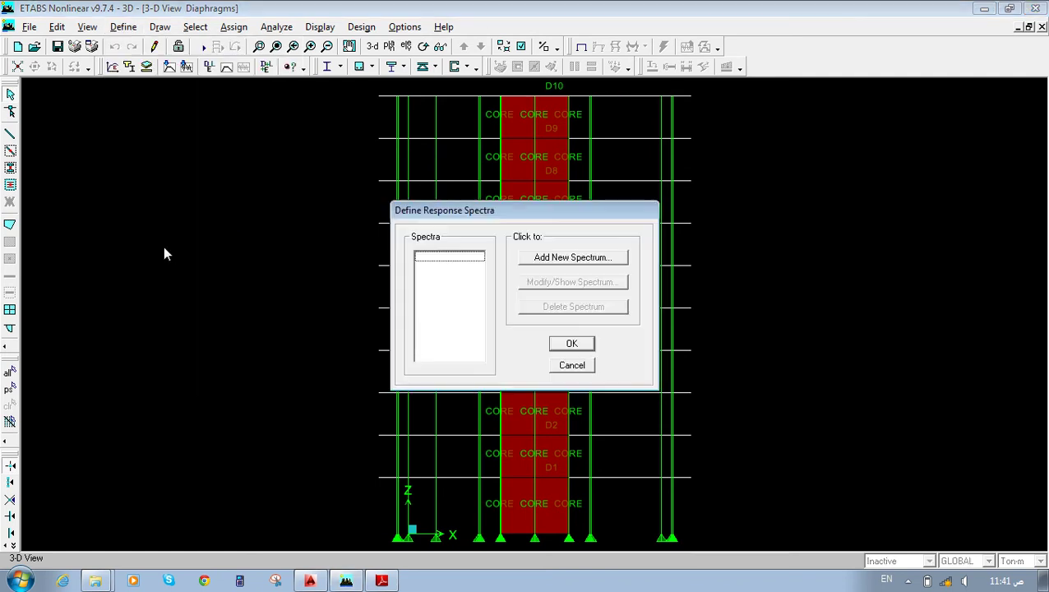
click(559, 257)
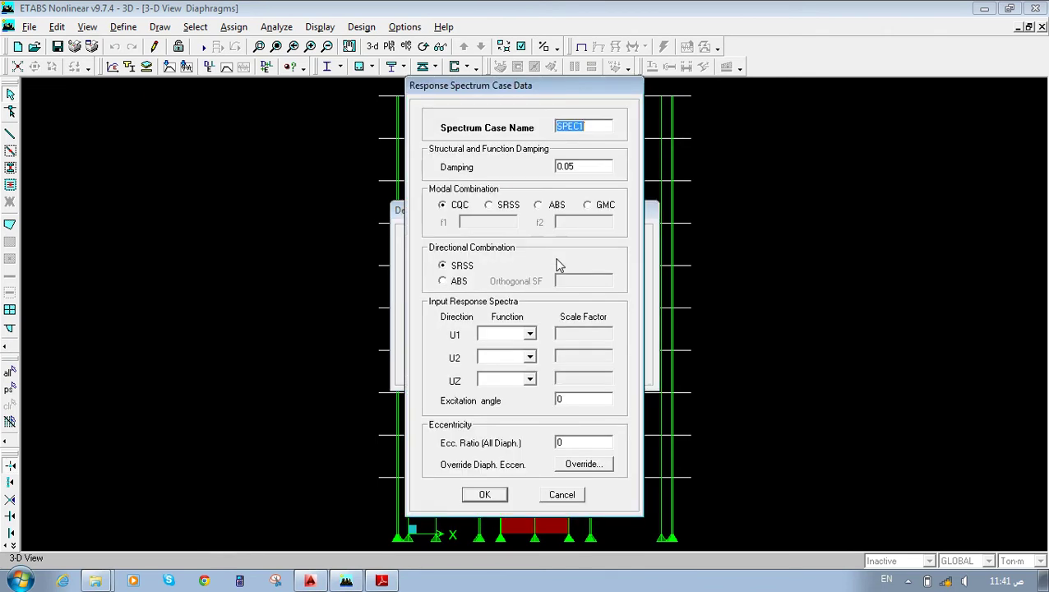
text(QX1)
Assign the RS function to the U1 direction of case QX1 with a scale factor of 9.81.
click(488, 335)
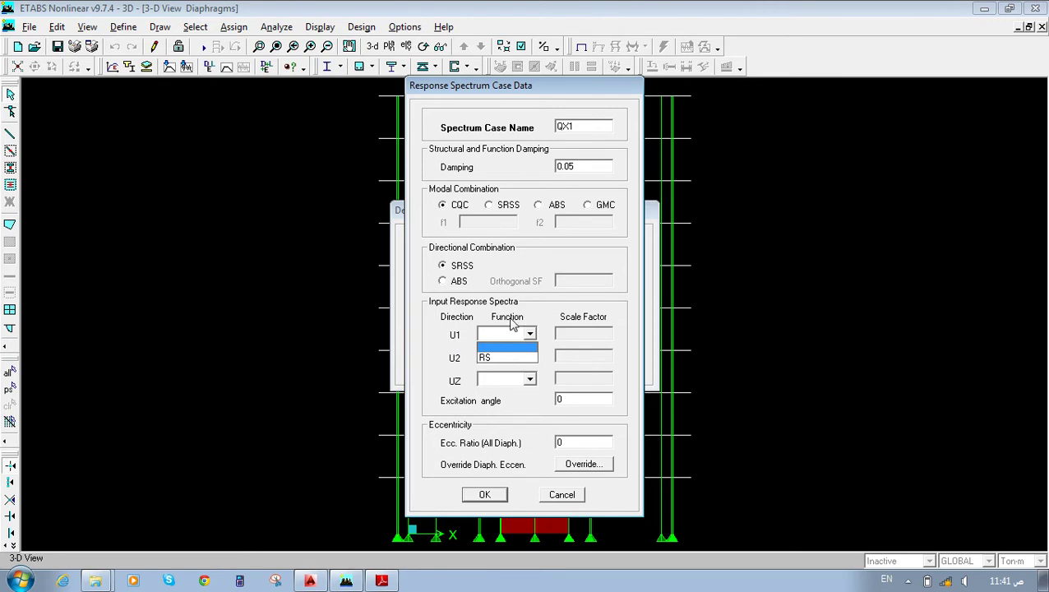
click(493, 356)
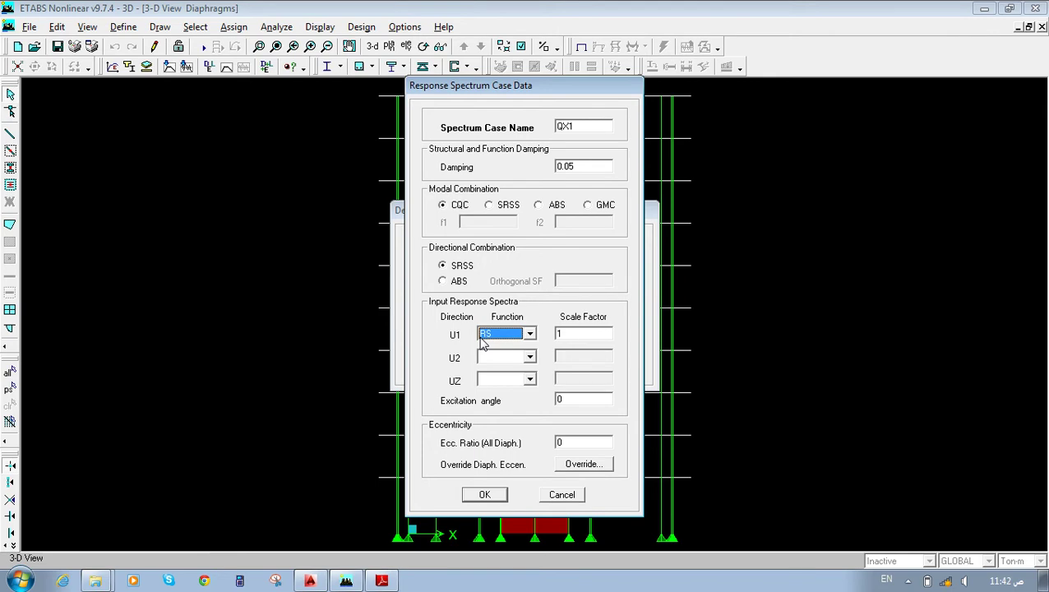
double_click(560, 334)
text(9.81)
key(BackSpace)
text(1)
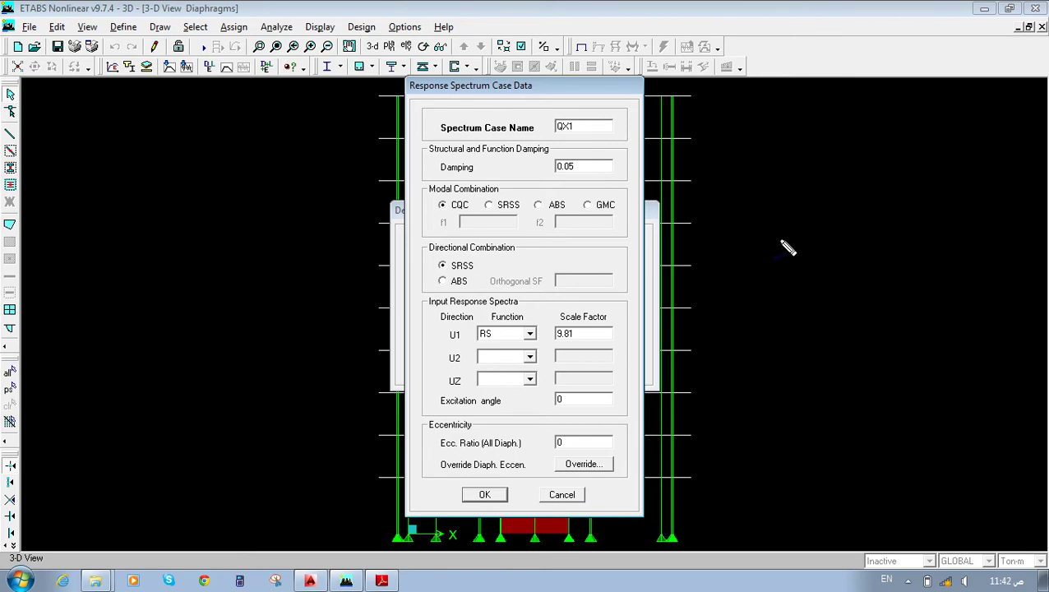
drag(779, 220, 950, 319)
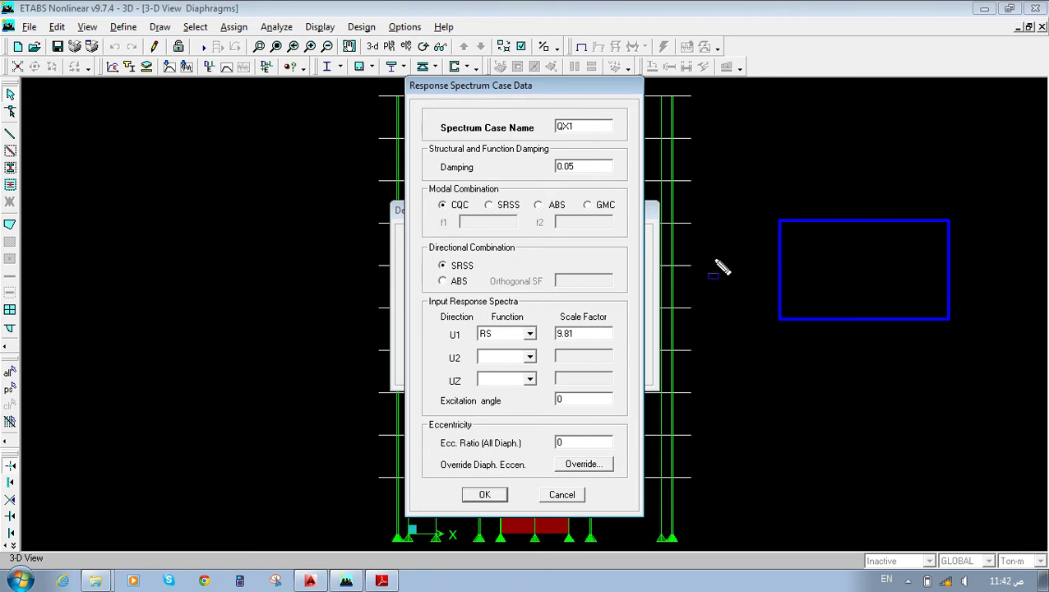
drag(726, 348, 826, 275)
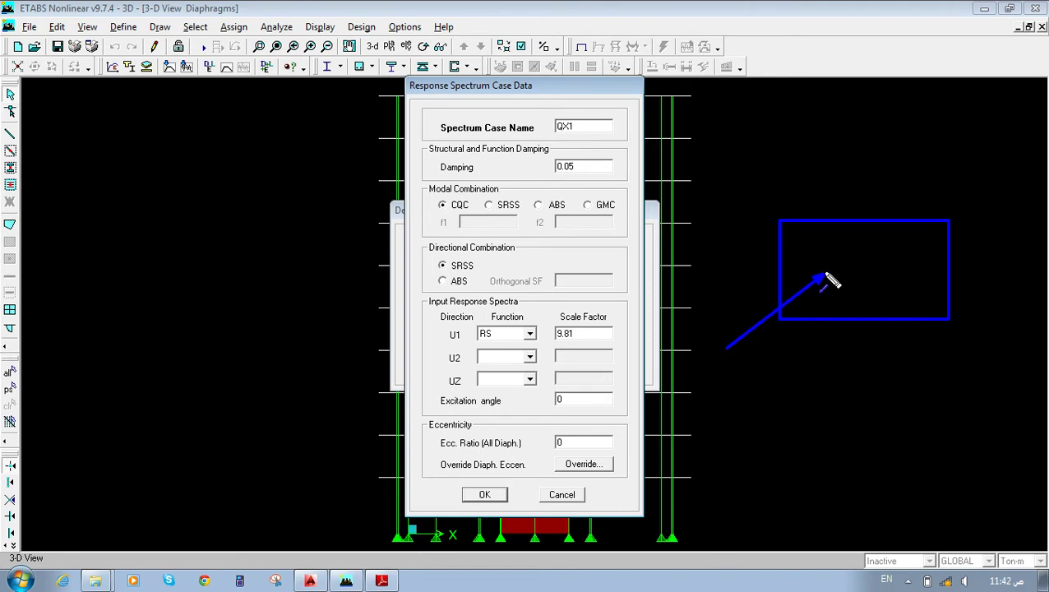
drag(639, 276, 769, 275)
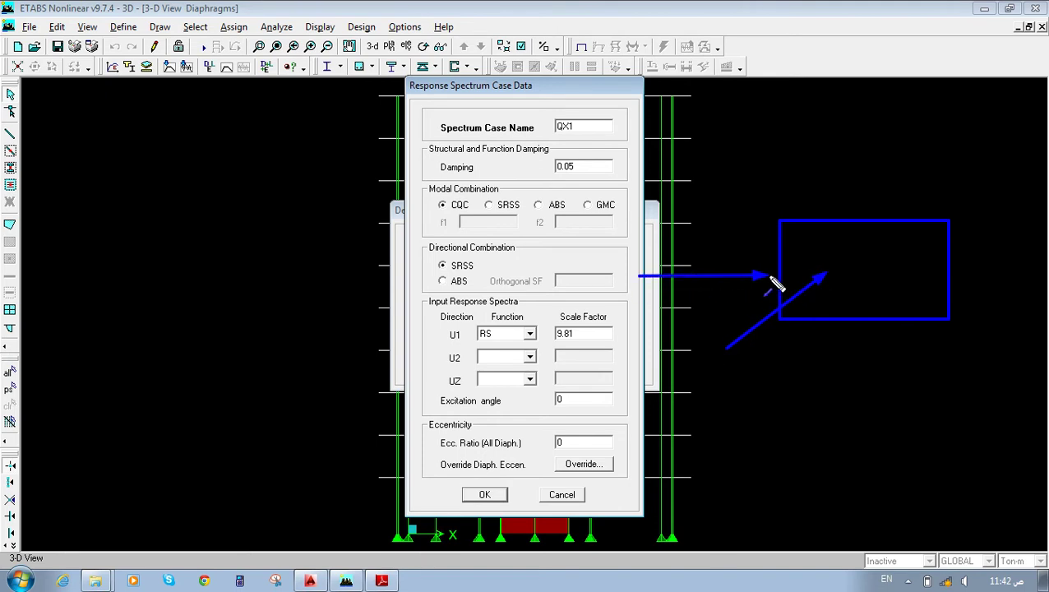
drag(865, 384, 865, 332)
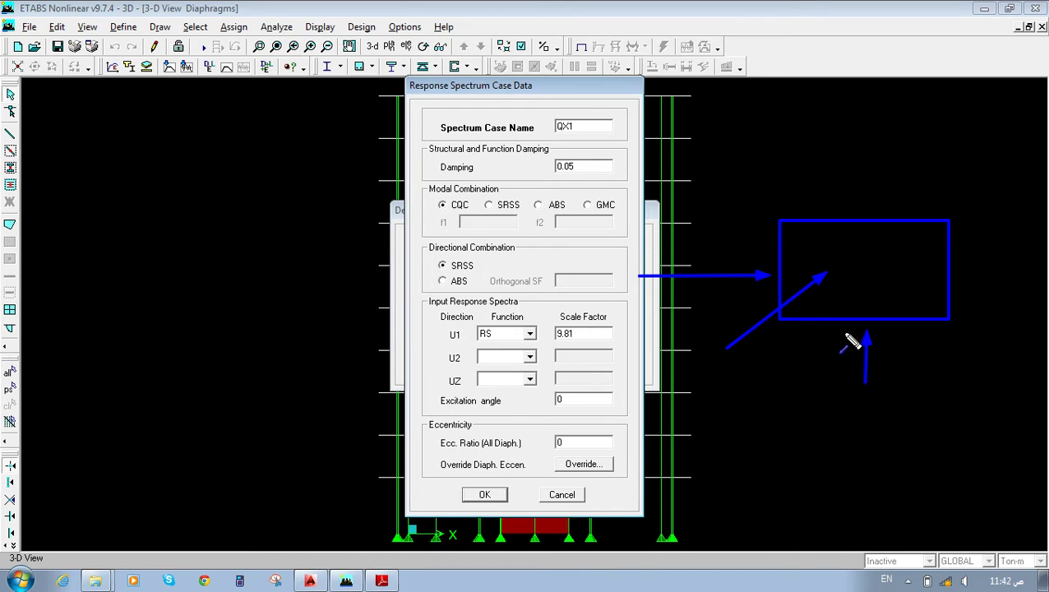
key(Escape)
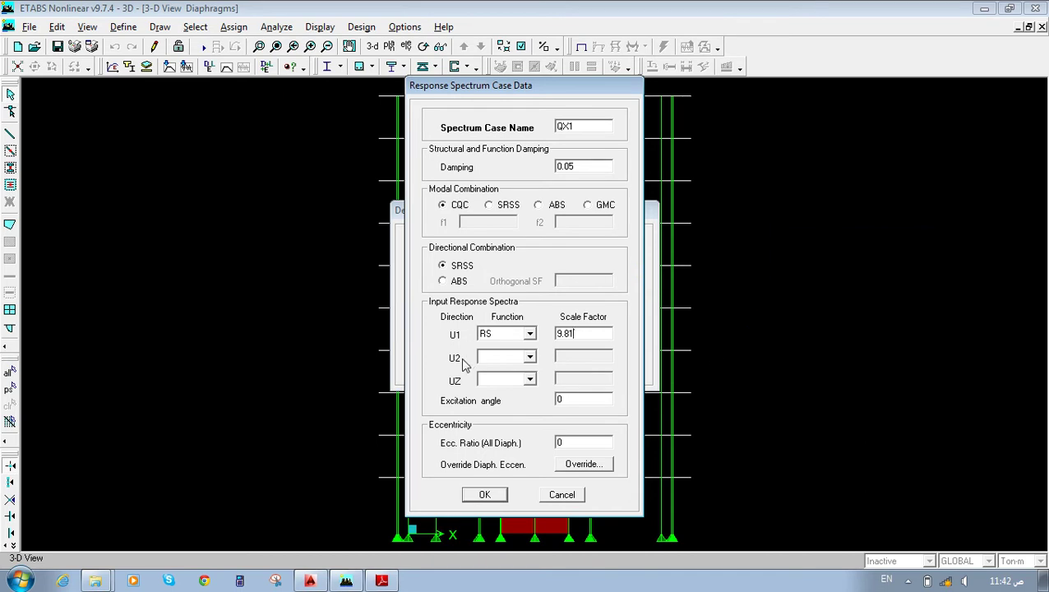
Assign the RS function to the U2 direction of case QX1 with a scale factor of 9.81*0.3.
click(510, 359)
click(497, 376)
double_click(583, 356)
text(9.81)
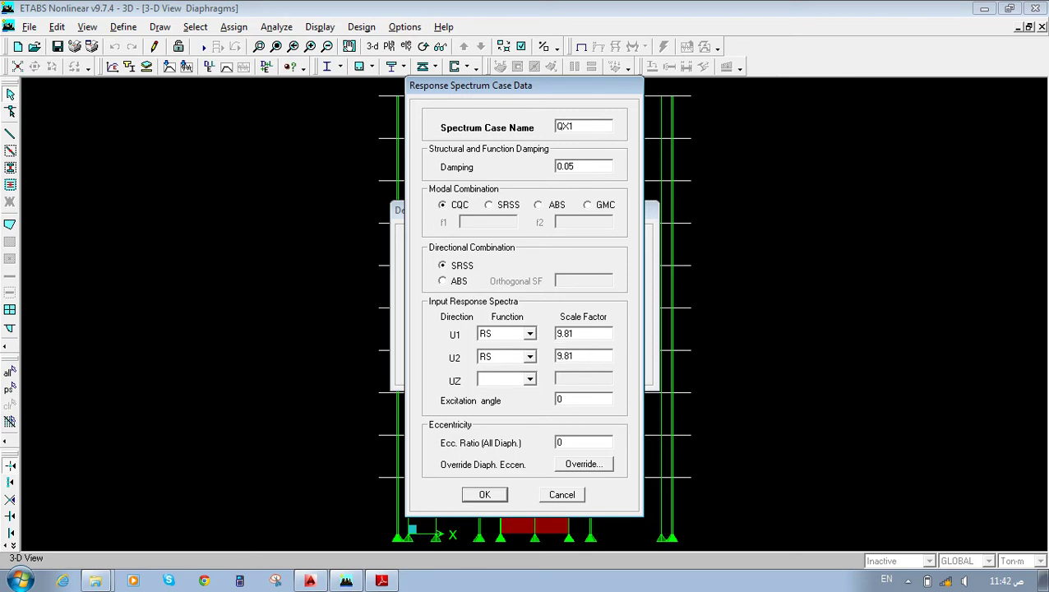
text(*0.3)
Set the eccentricity ratio for all diaphragms to 0.05 and accept spectrum case QX1.
click(567, 443)
text(0.05)
click(499, 494)
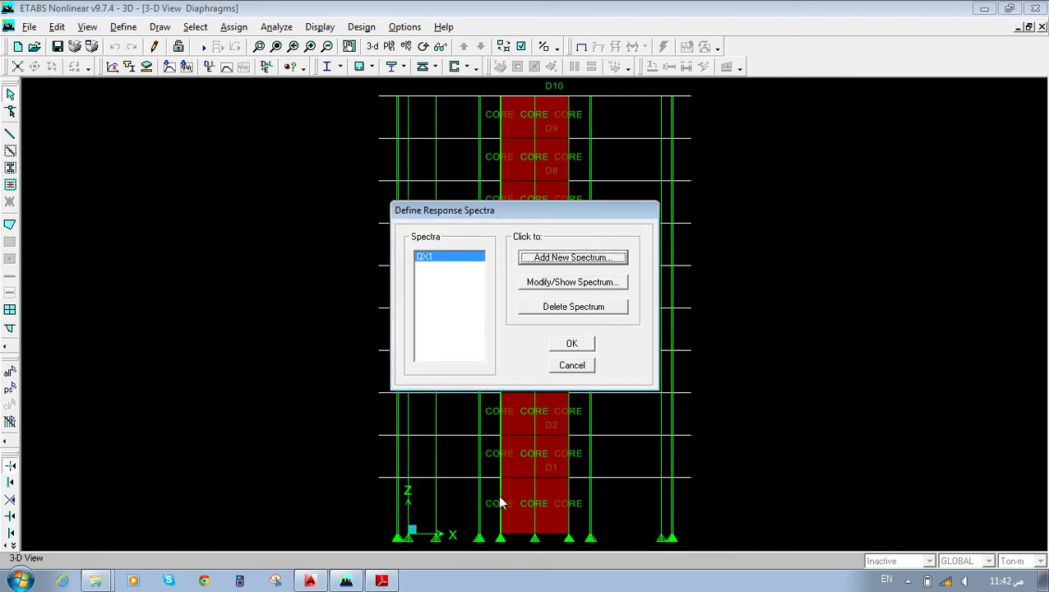
Add a response spectrum case named QX2 with an eccentricity ratio of -0.05 for all diaphragms.
click(576, 258)
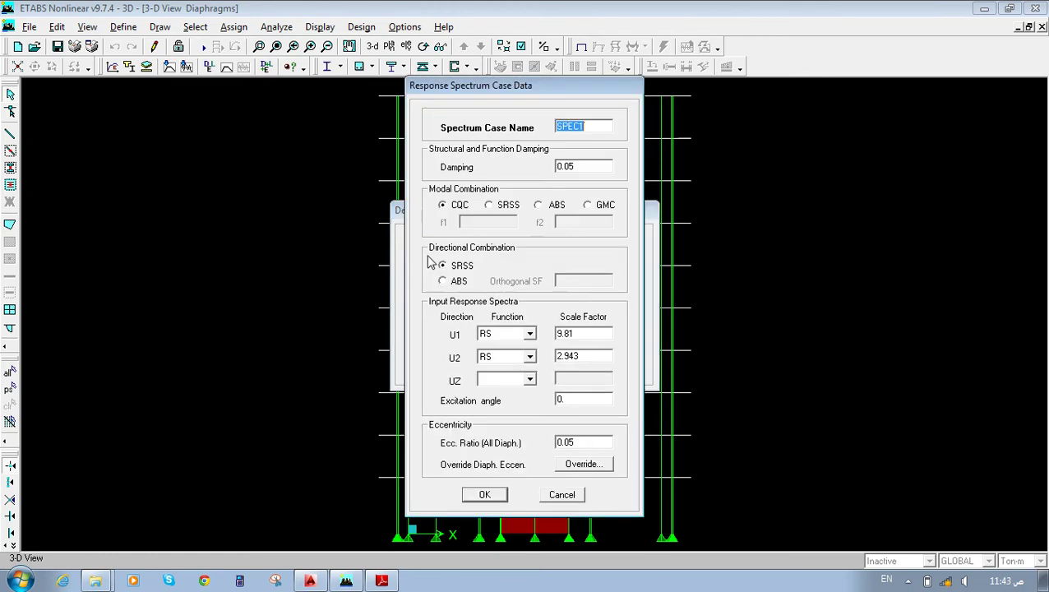
text(QX2)
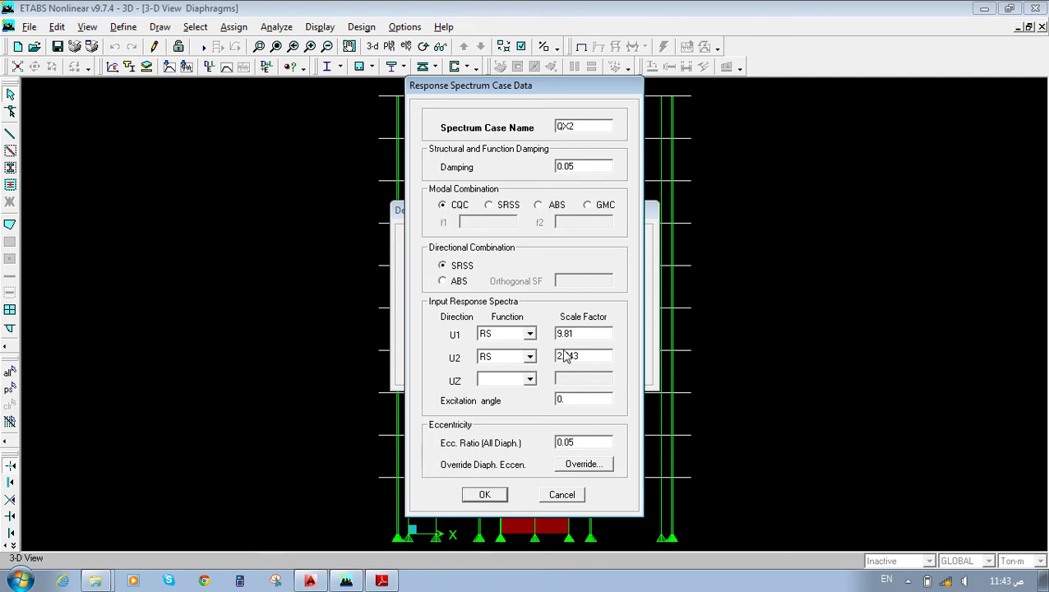
double_click(573, 442)
click(557, 442)
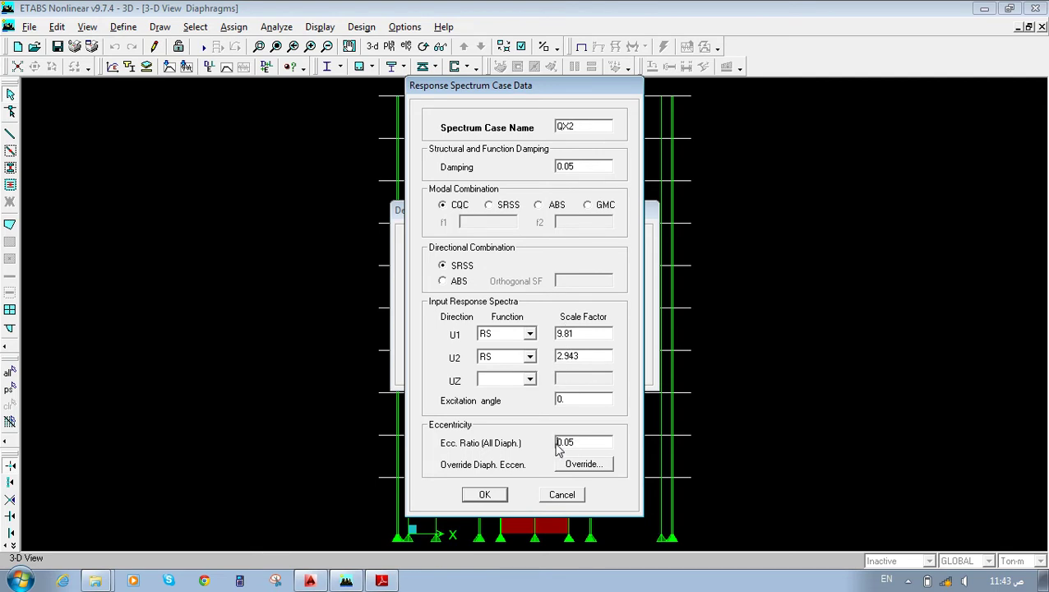
click(484, 494)
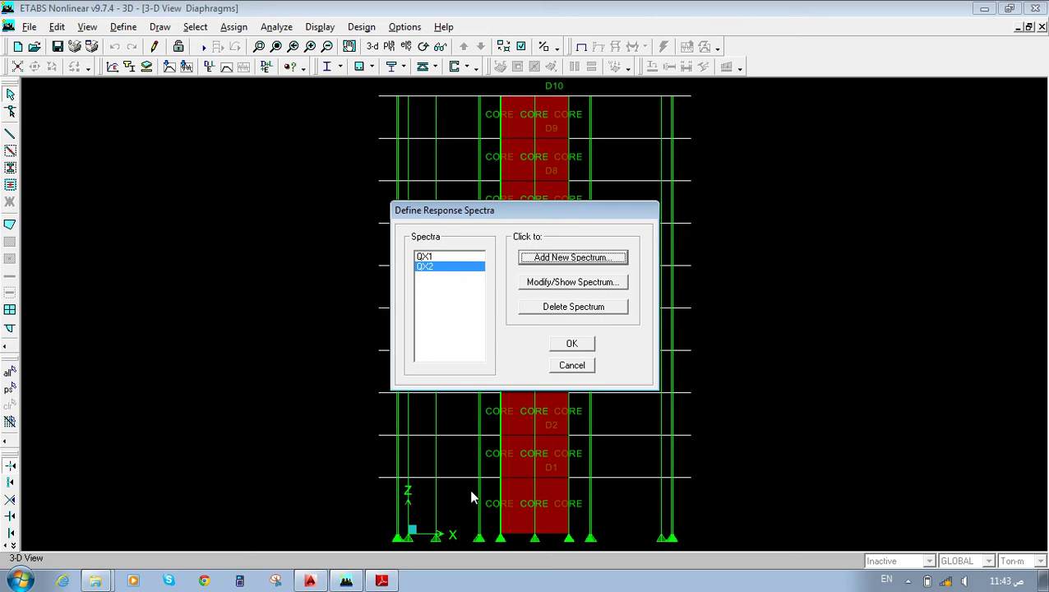
Add a response spectrum case named QY1 with scale factors of 9.81*0.3 for U1 and 9.81 for U2.
click(573, 257)
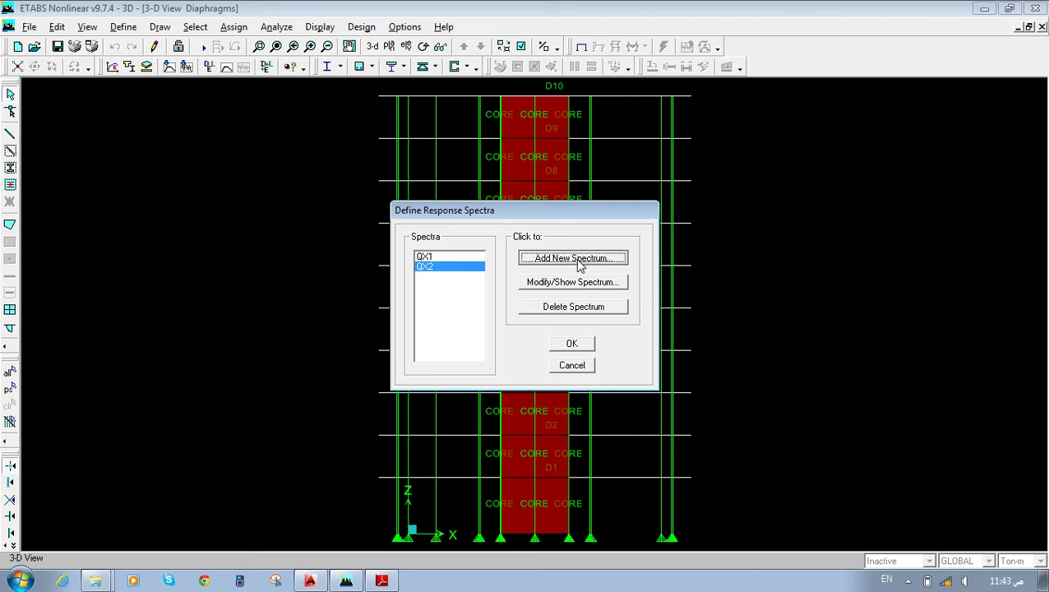
text(QY1)
double_click(580, 333)
click(603, 333)
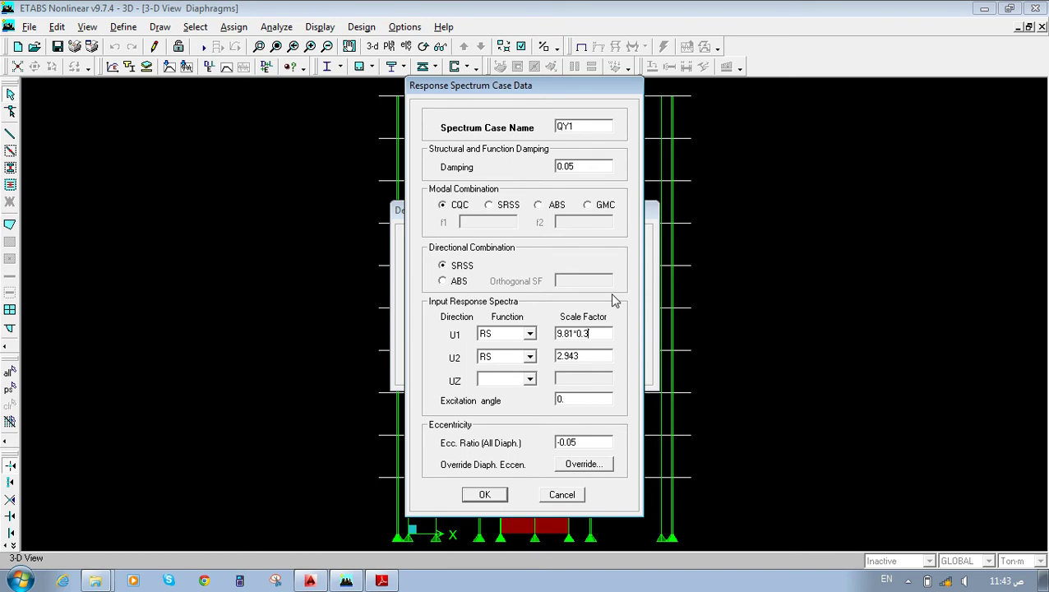
double_click(589, 355)
text(9.81)
Set the eccentricity ratio for all diaphragms to 0.05 and accept spectrum case QY1.
double_click(601, 441)
text(0)
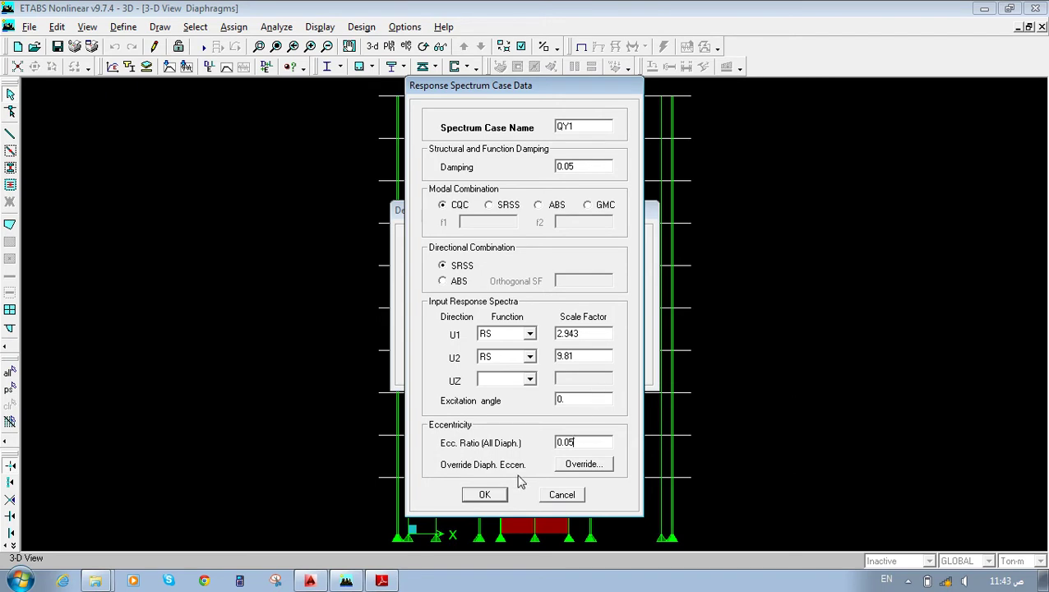
click(494, 494)
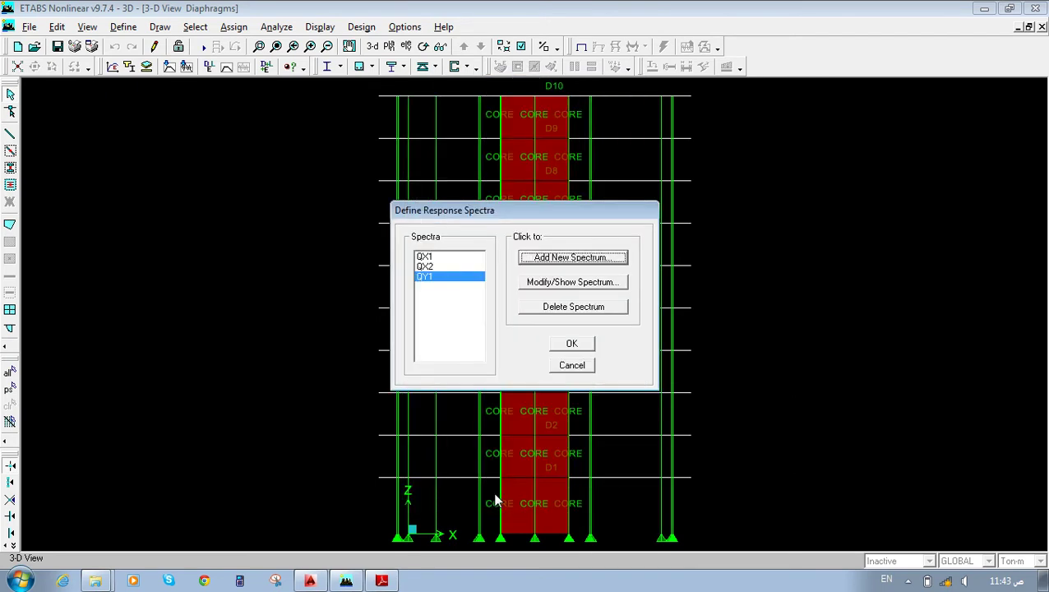
Add a response spectrum case named QY2 with the sign of the all-diaphragm eccentricity ratio reversed, and save the model.
click(582, 255)
text(QY2)
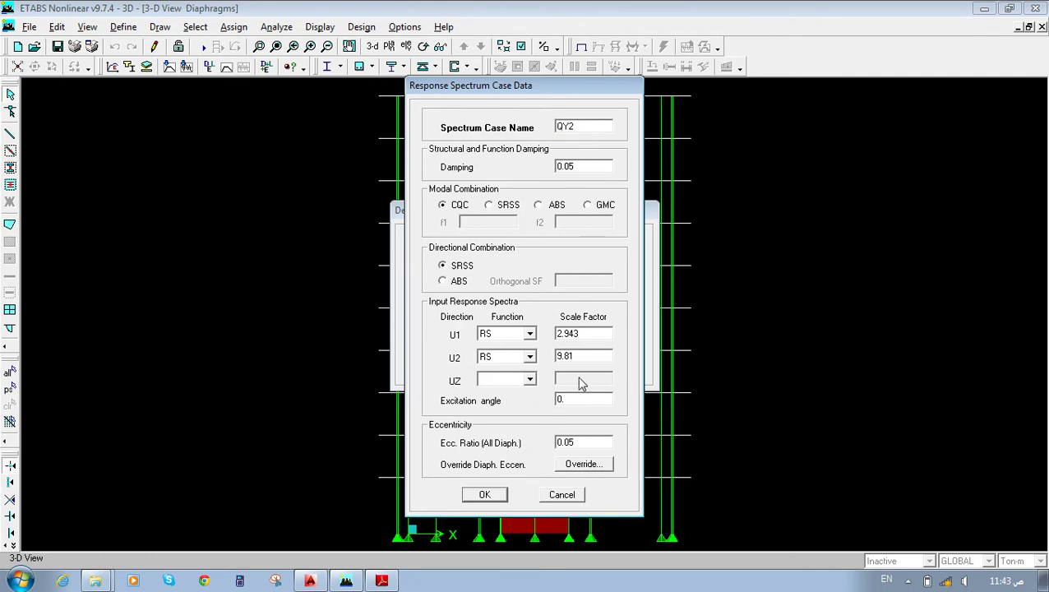
double_click(572, 443)
click(559, 443)
click(485, 494)
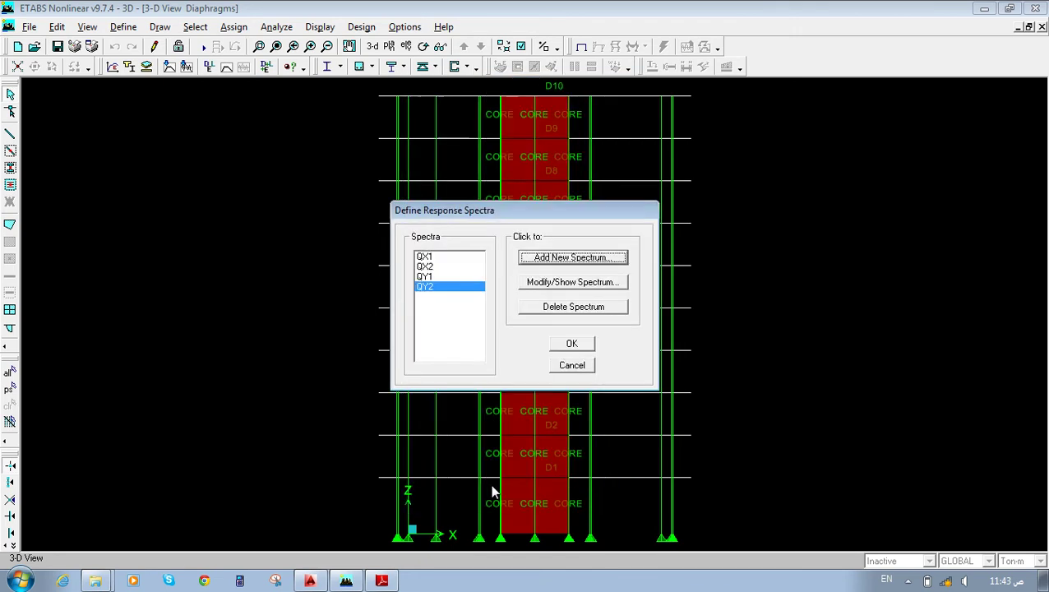
click(573, 347)
click(54, 47)
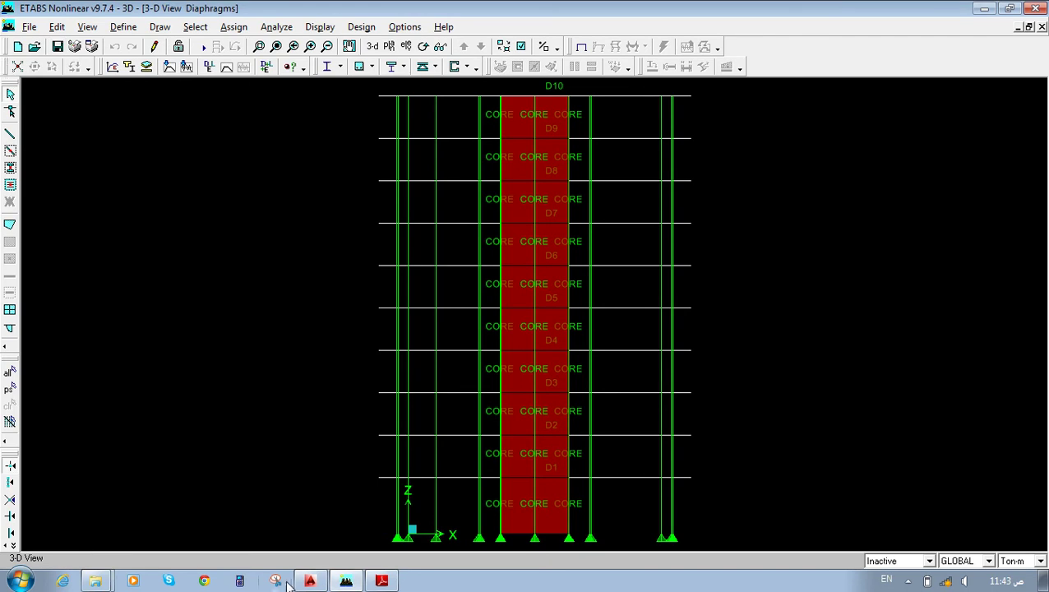
Switch to the design help PDF in Adobe Reader and examine the wind load section with the formula for pressure Pe.
click(381, 580)
scroll(888, 201, down, 10)
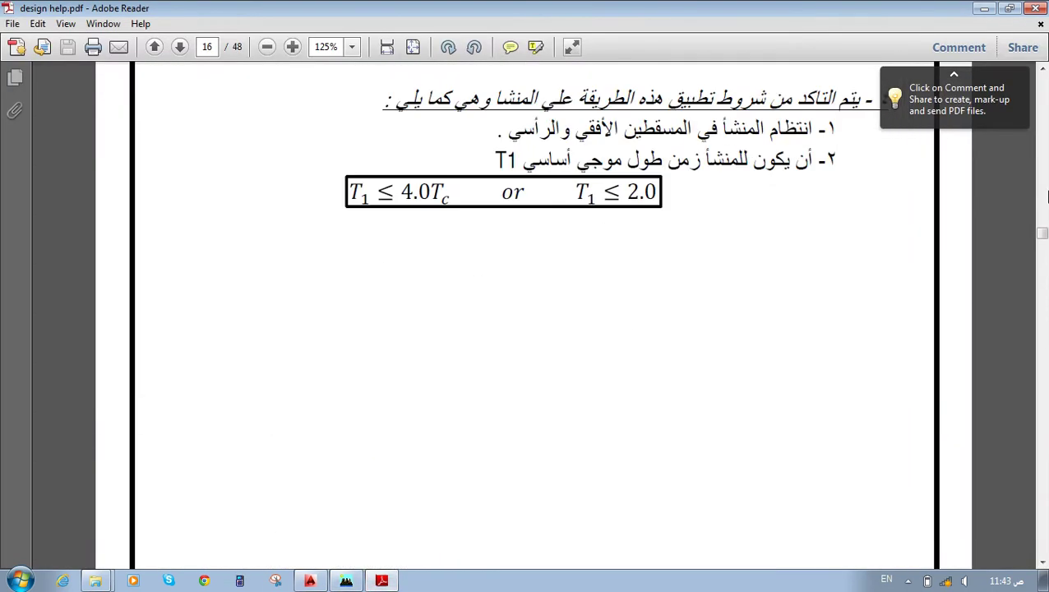
scroll(667, 251, down, 10)
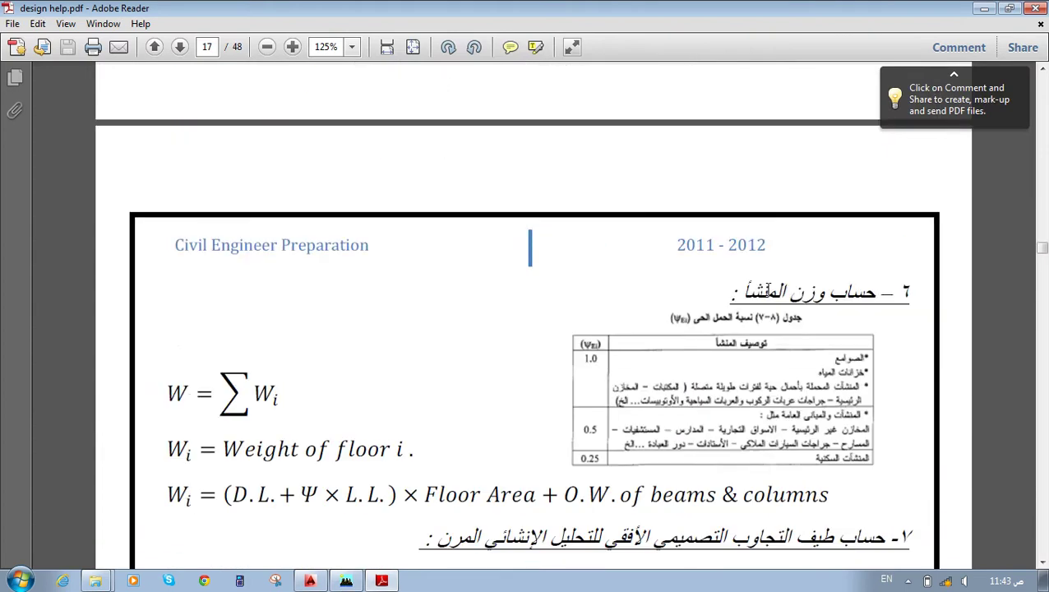
scroll(783, 296, down, 10)
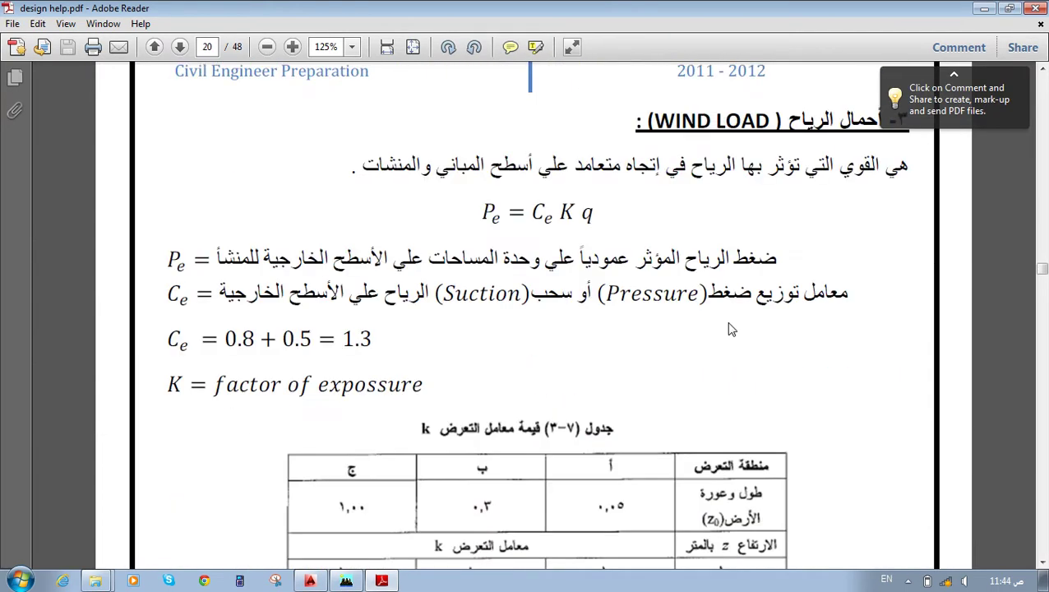
scroll(373, 277, up, 3)
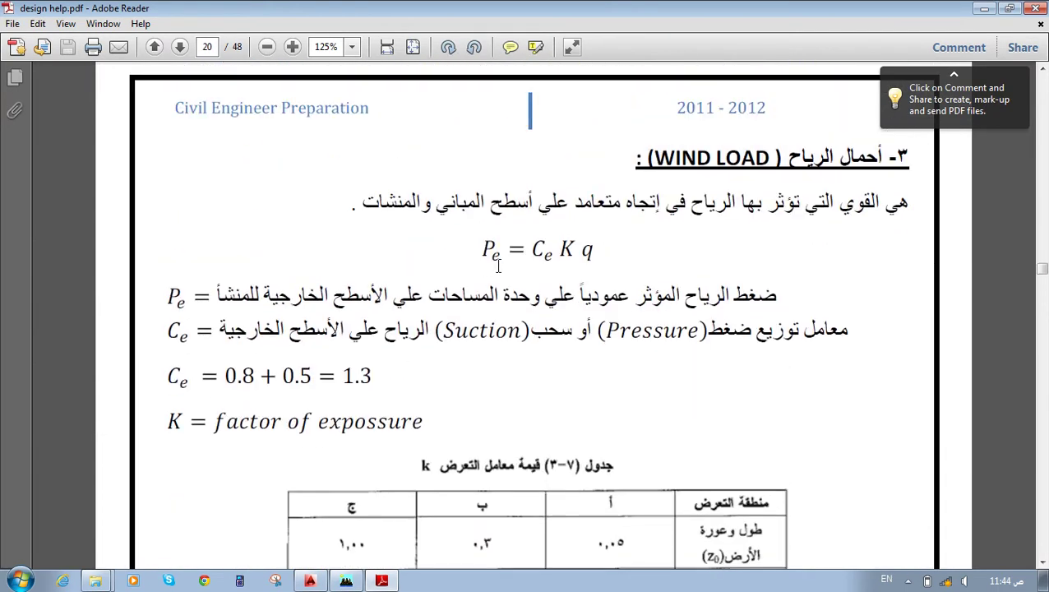
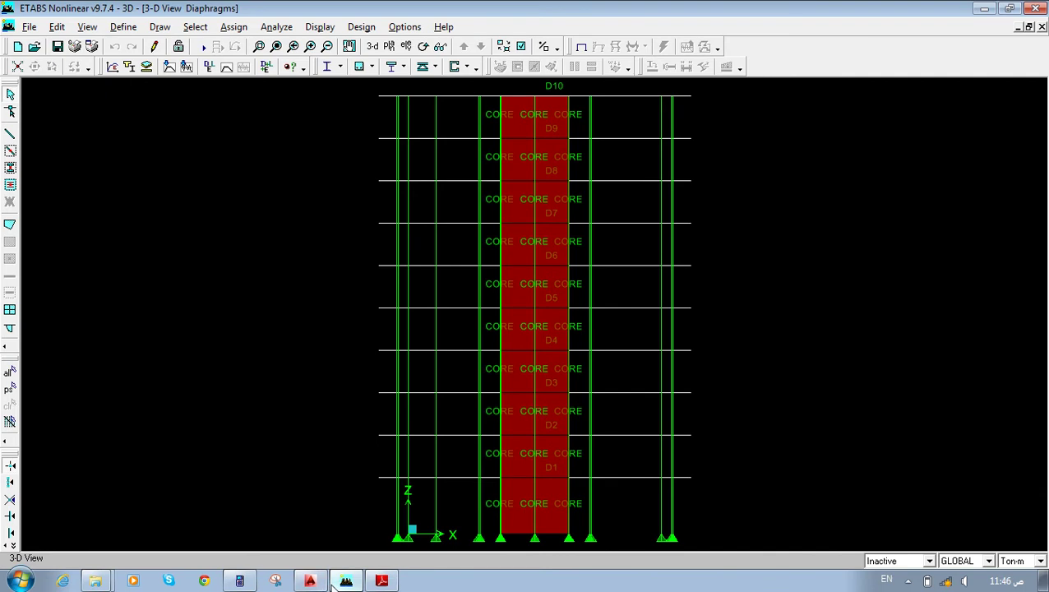
Open the wind loads workbook from the EXCEL folder in Excel.
click(95, 581)
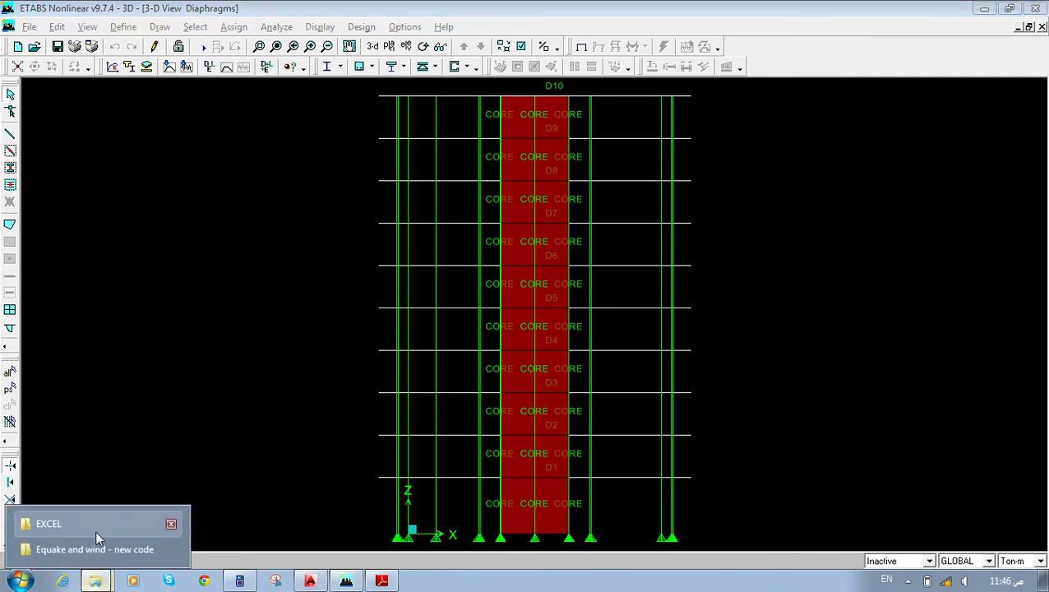
click(98, 548)
key(alt+Tab)
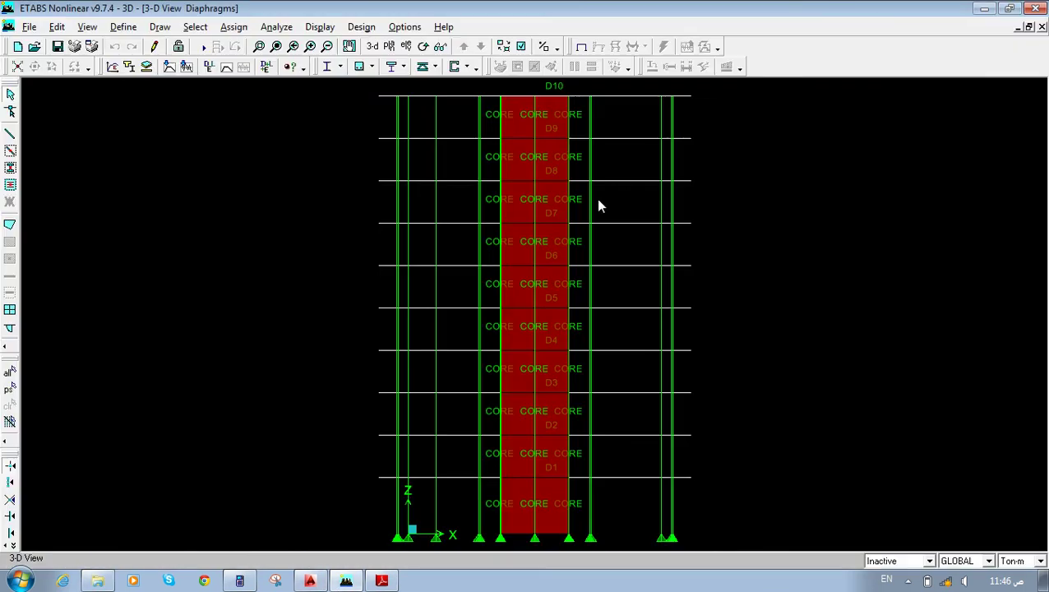
click(97, 580)
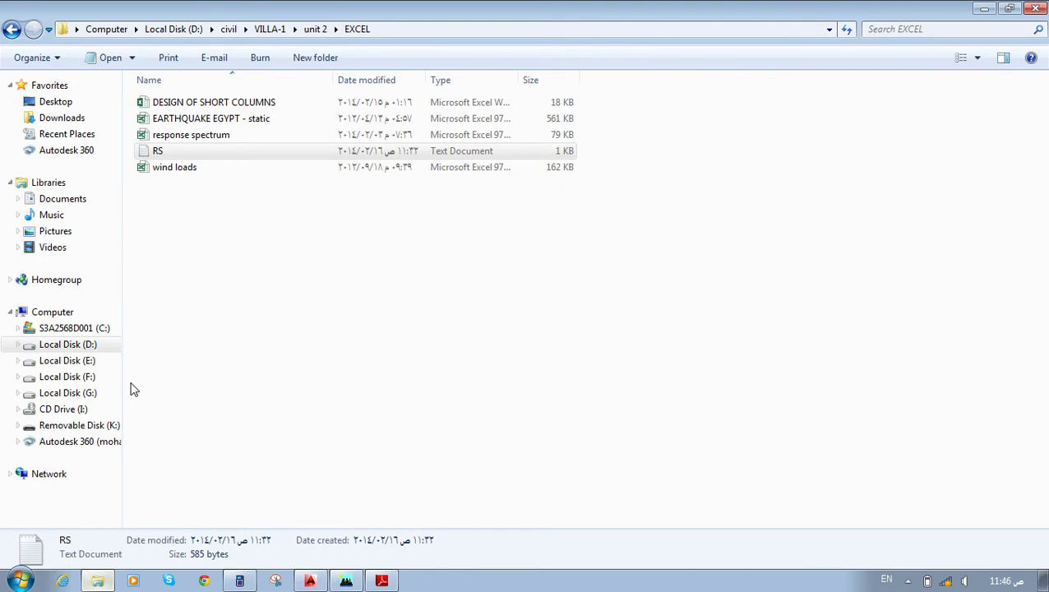
double_click(174, 168)
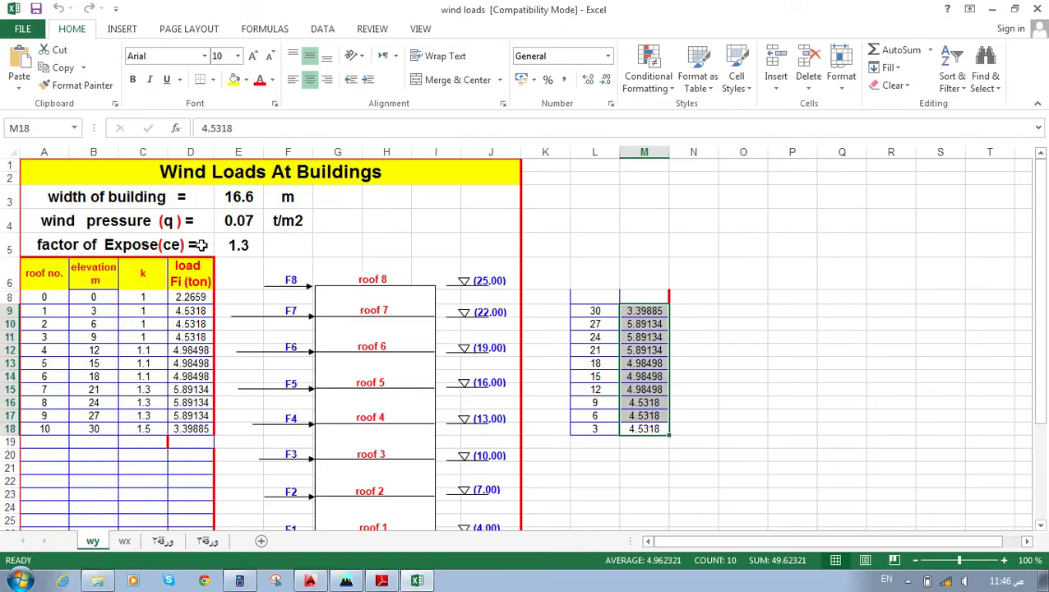
Delete columns L and M holding the copied elevations and loads on the wy sheet.
drag(595, 152, 643, 152)
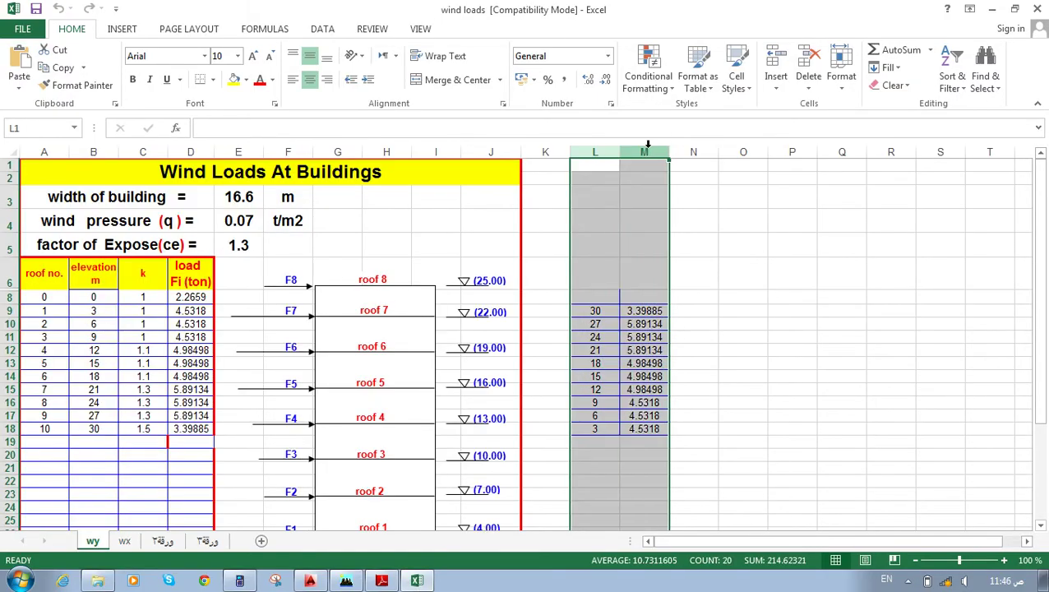
right_click(649, 153)
click(686, 273)
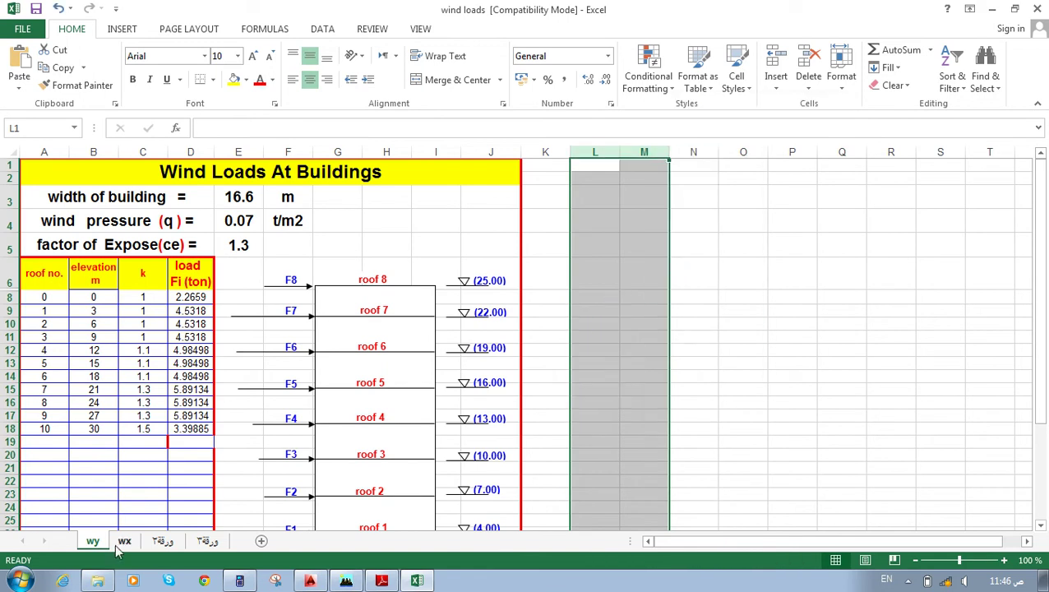
Delete the wy sheet from the wind loads workbook.
click(124, 541)
right_click(93, 541)
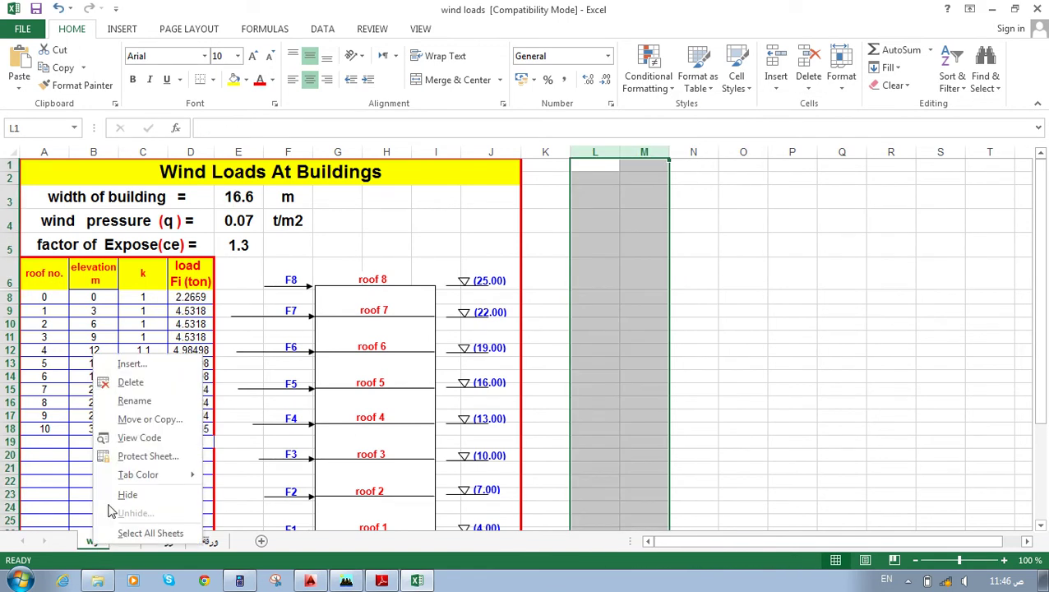
click(131, 383)
click(499, 330)
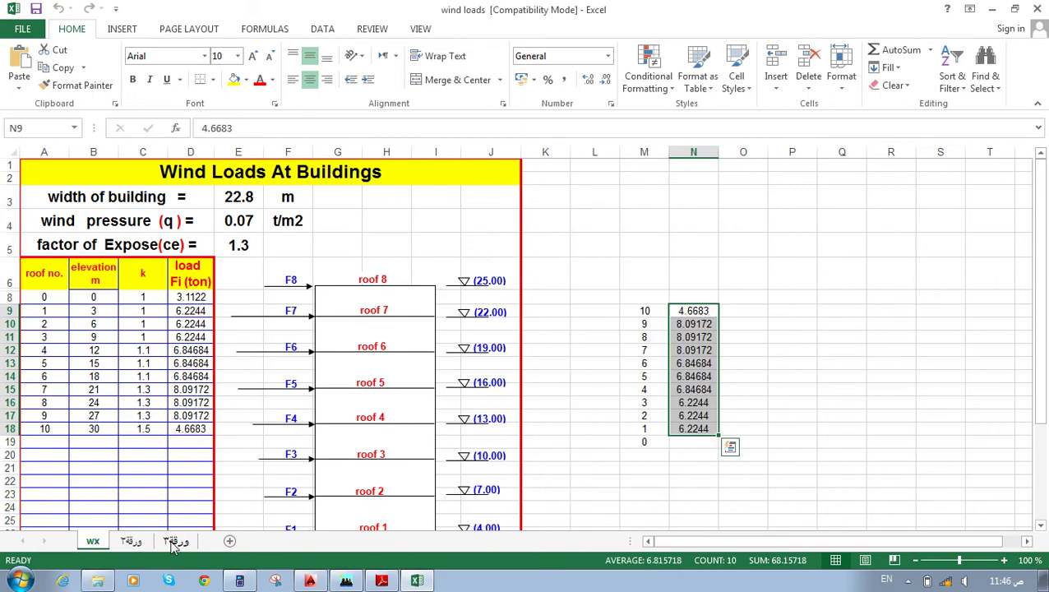
Delete the two empty sheets that follow the wx sheet.
click(174, 543)
ctrl+click(919, 542)
right_click(916, 544)
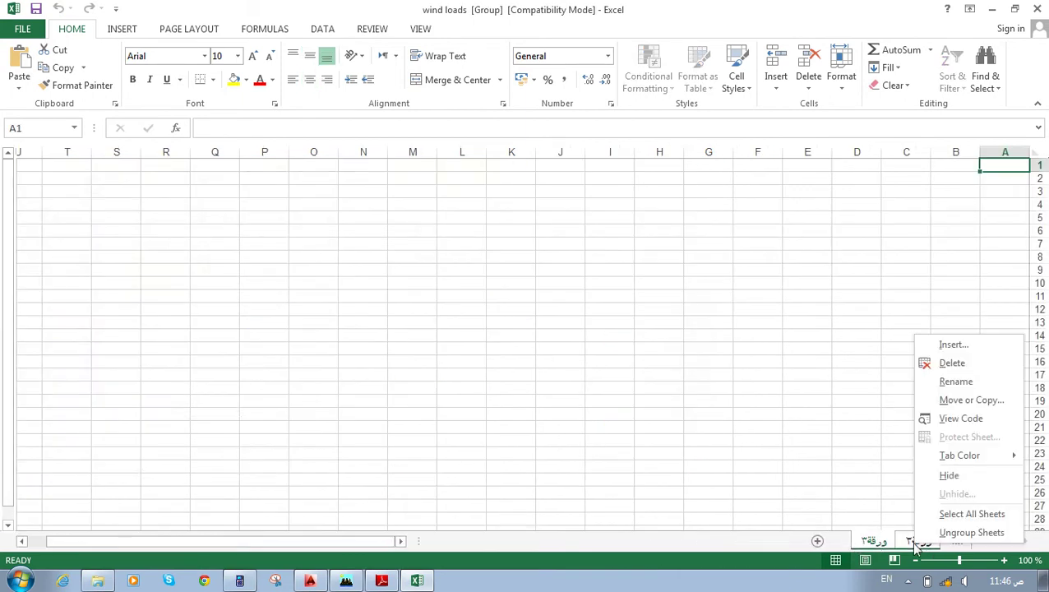
click(956, 364)
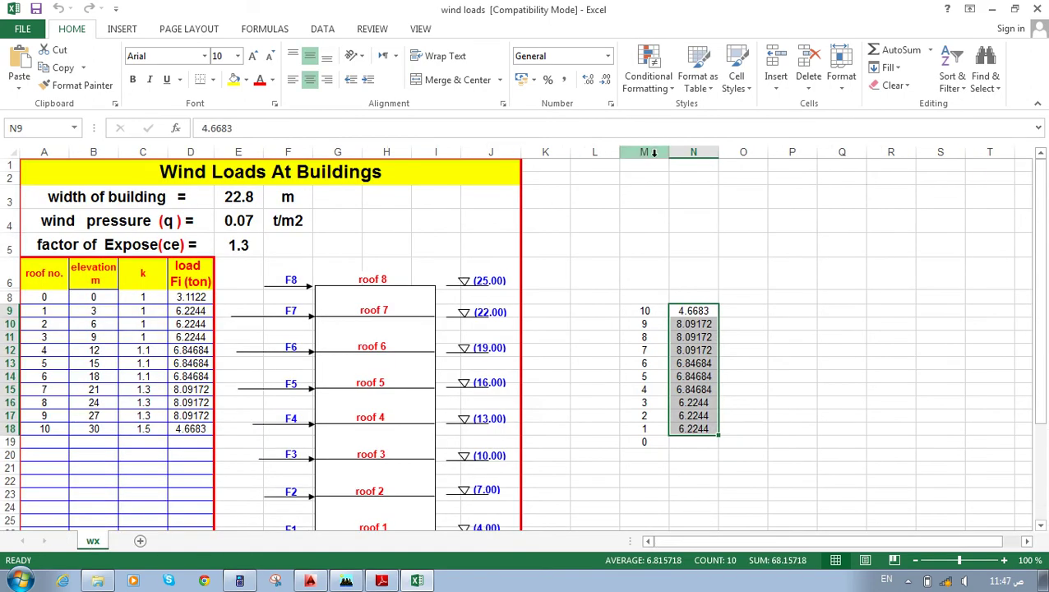
Delete columns M and N holding the copied roof numbers and loads on the wx sheet.
drag(654, 153, 696, 150)
right_click(698, 149)
click(736, 276)
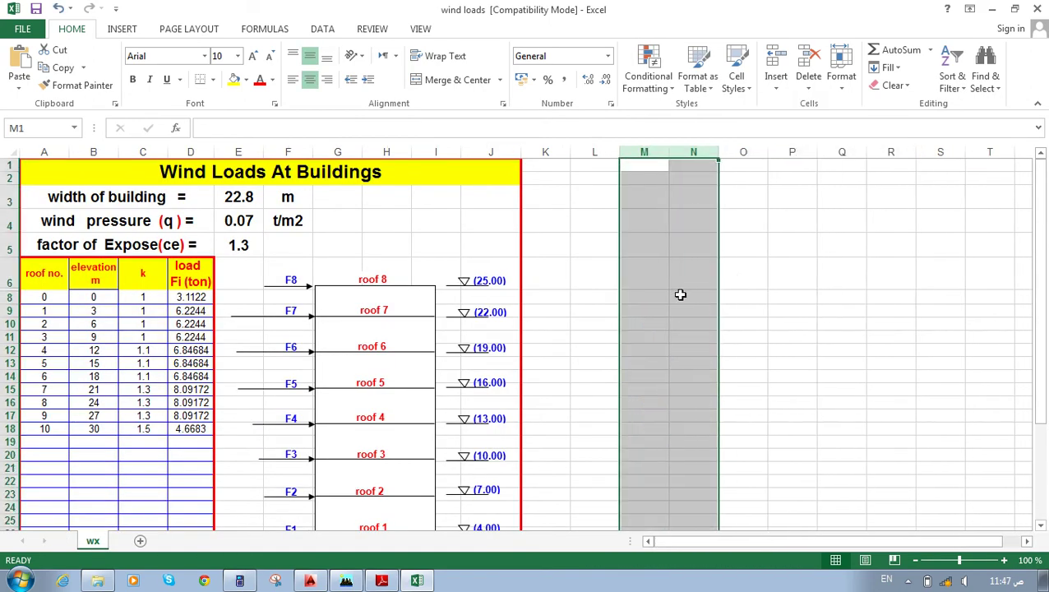
click(597, 297)
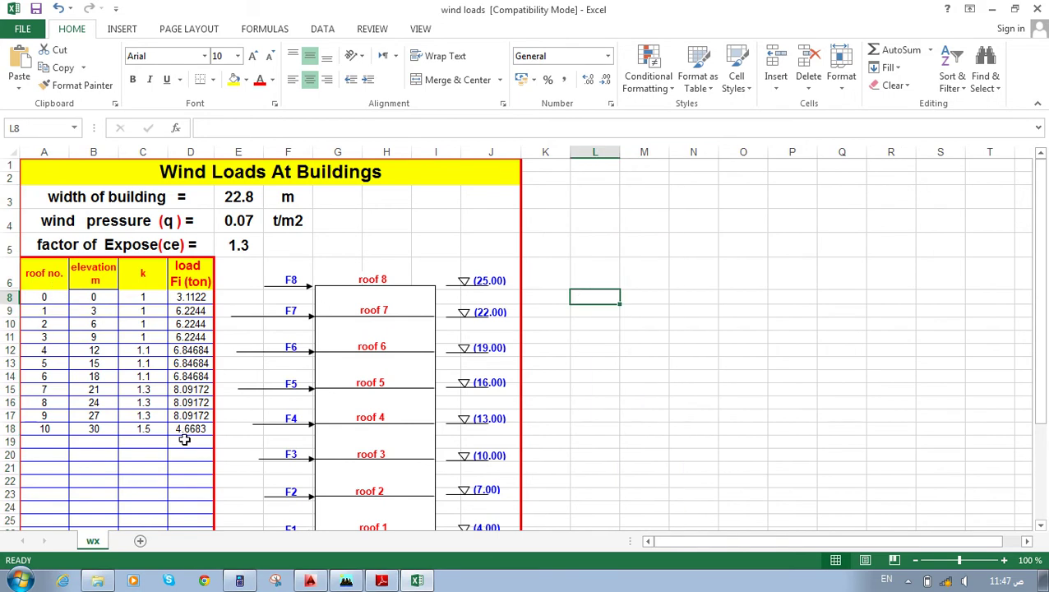
Set the wind pressure q to 0.068 t/m2 on the wx sheet.
click(259, 216)
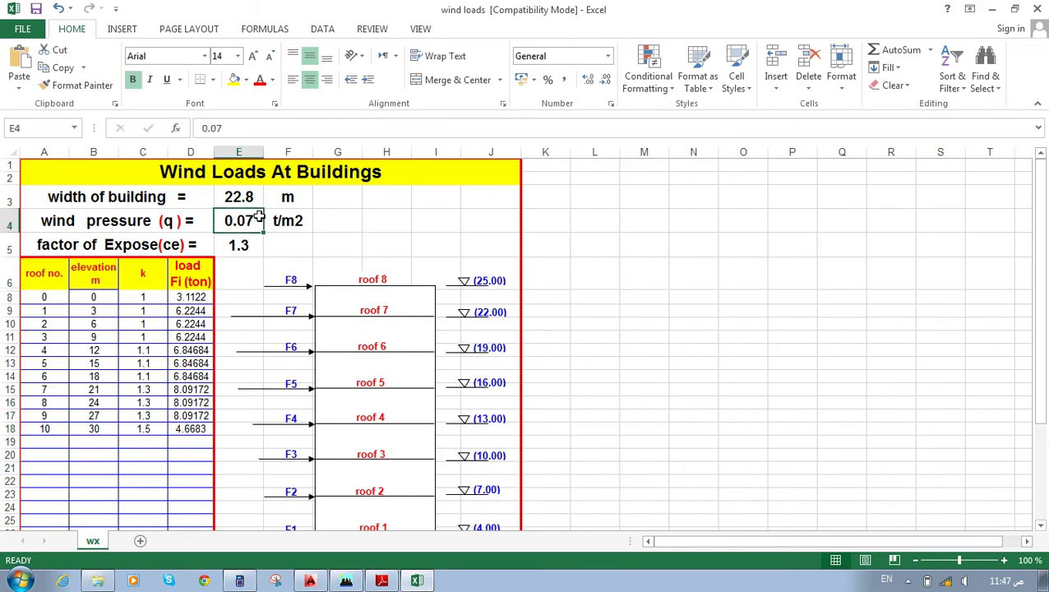
text(0.068)
key(Return)
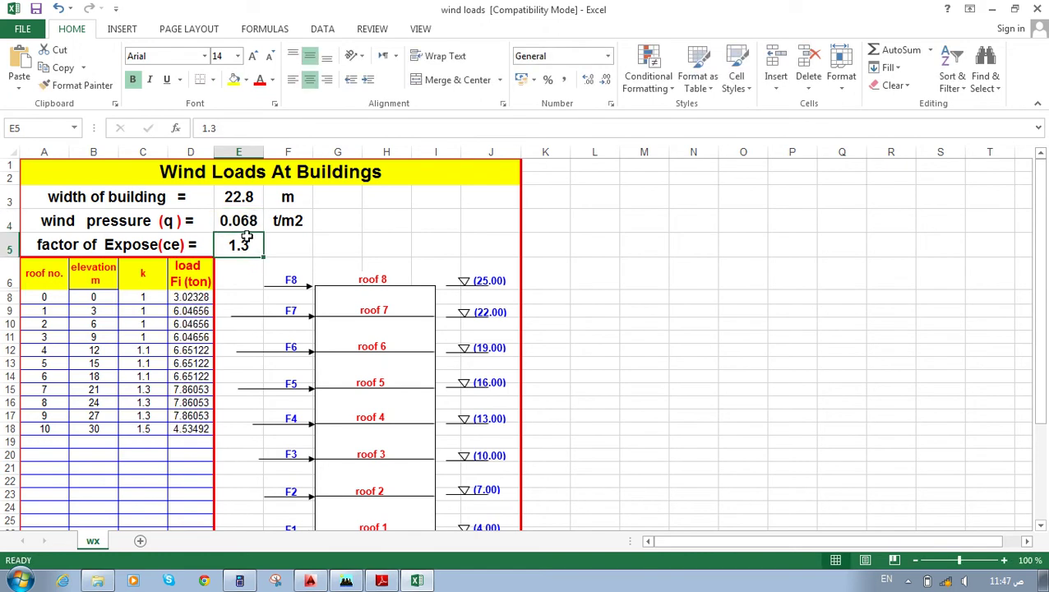
click(236, 198)
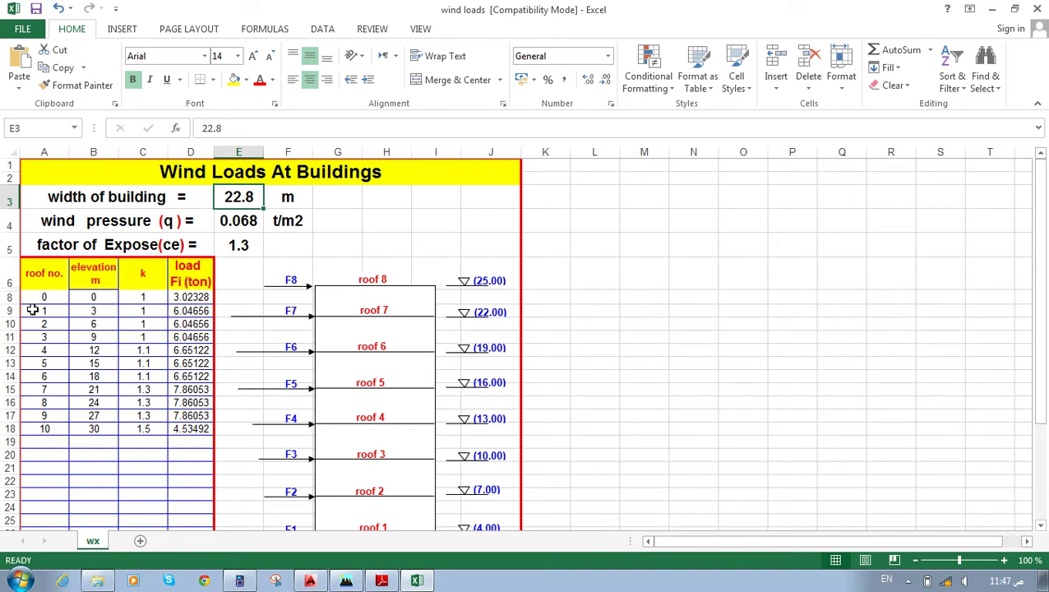
Set the elevations of roofs 1 and 2 to 1 and 4 m and fill the series down to roof 10.
click(101, 310)
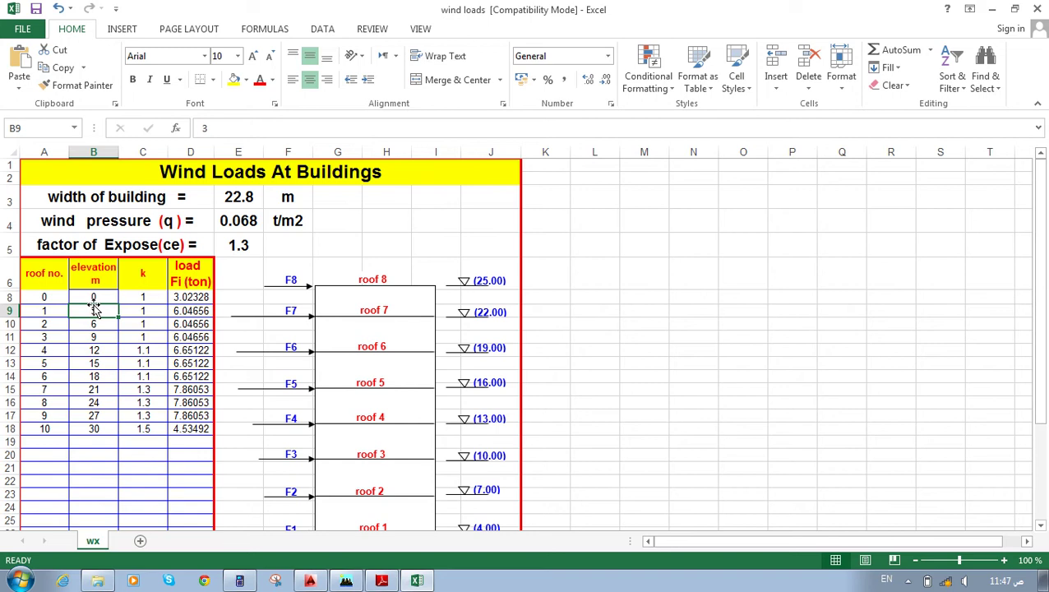
text(1)
key(Return)
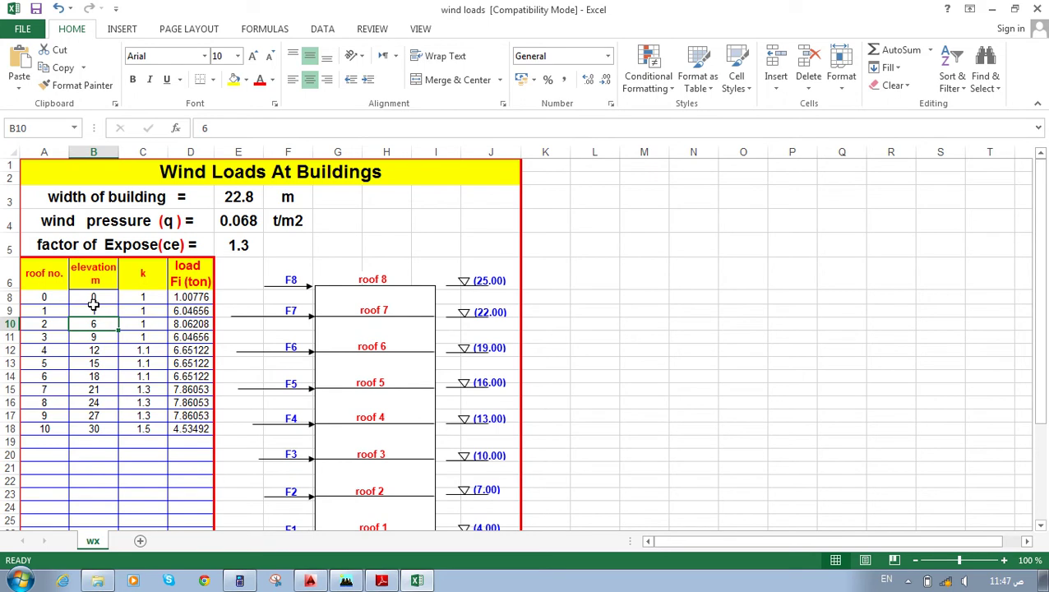
text(4)
key(Return)
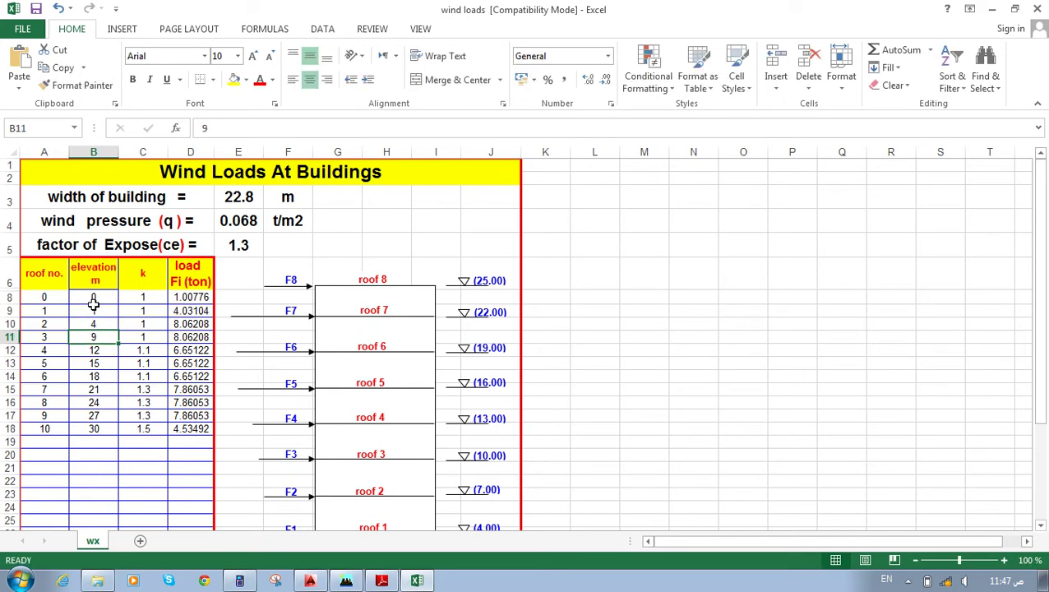
drag(93, 308, 119, 434)
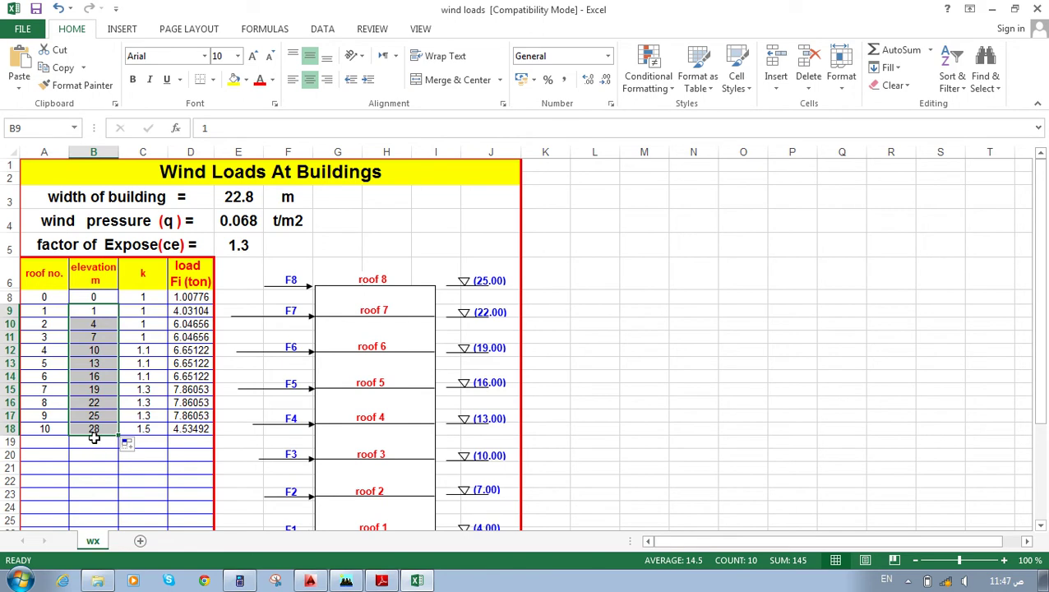
Fill the k factor of 1 from roof 3 down to roof 10 and check the load formula for roof 1.
click(144, 310)
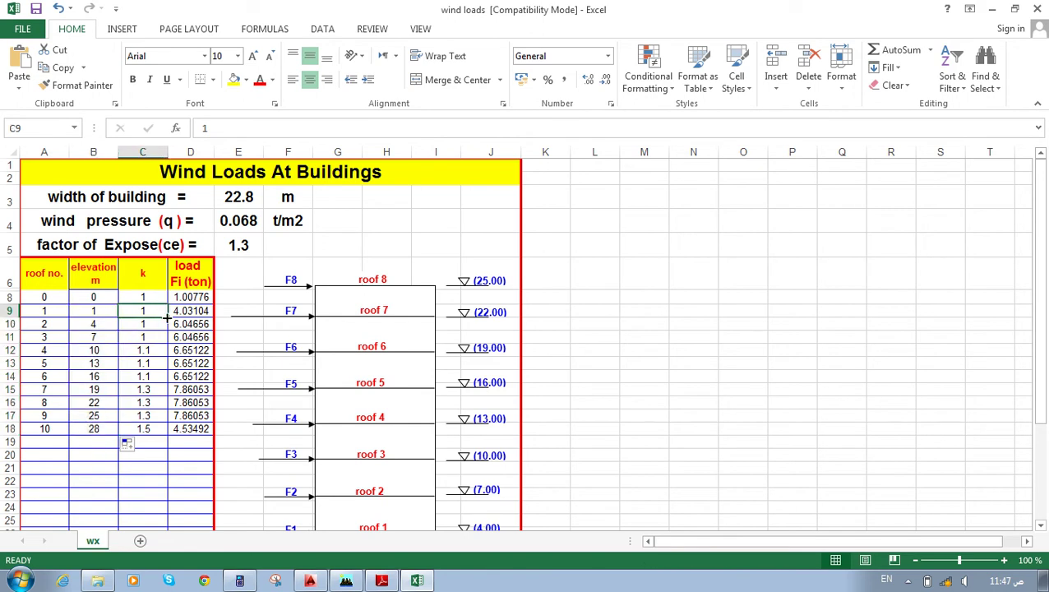
click(148, 338)
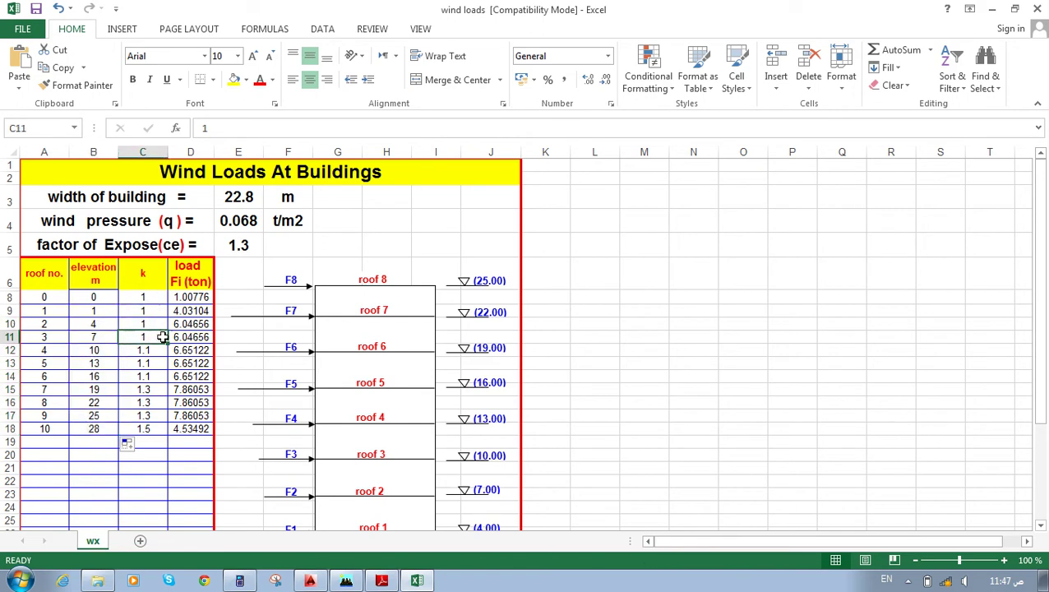
drag(167, 344, 164, 355)
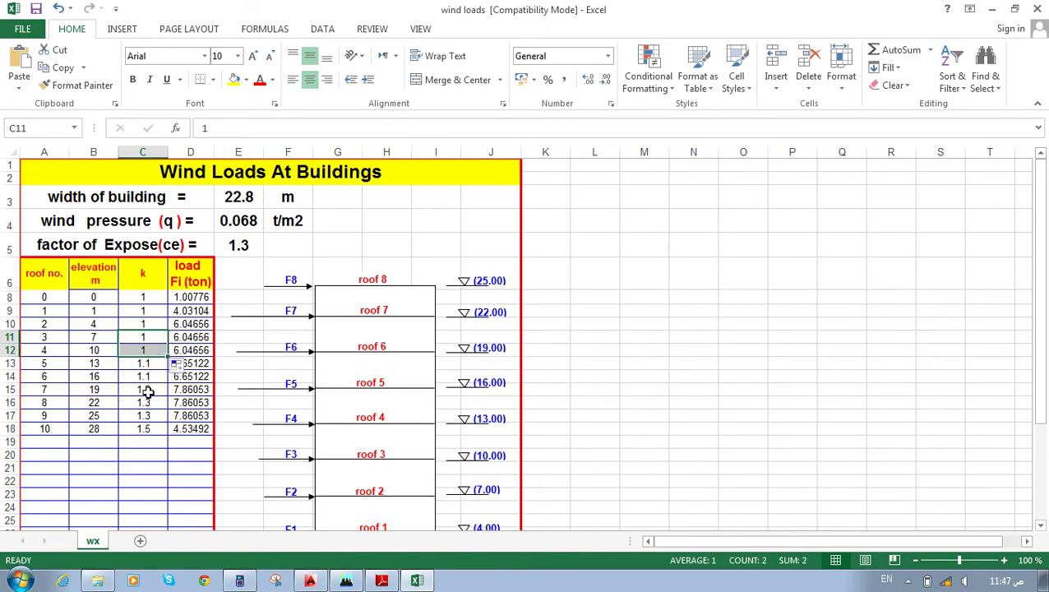
double_click(168, 357)
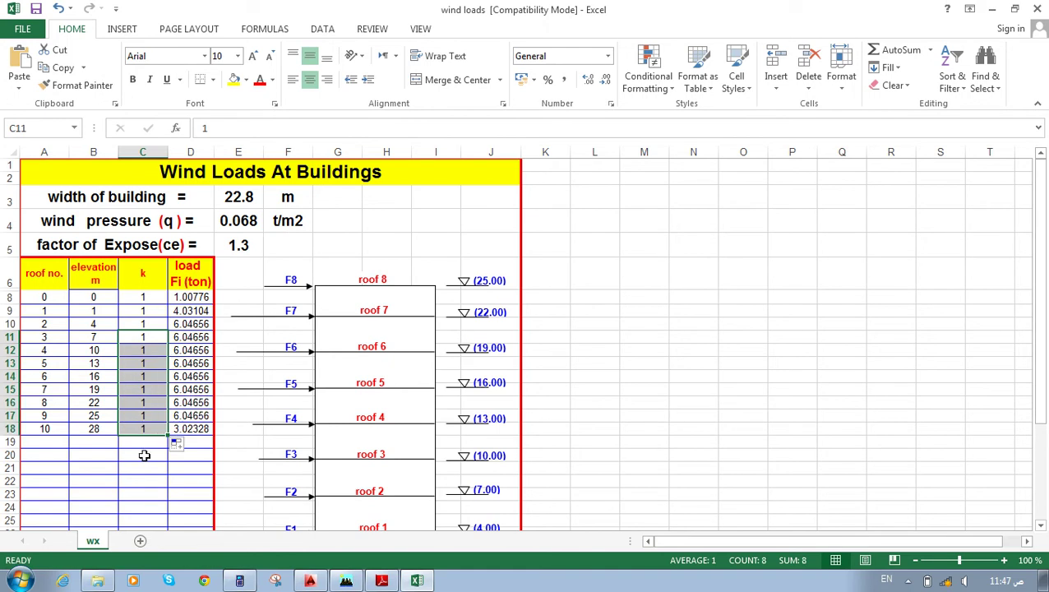
click(144, 454)
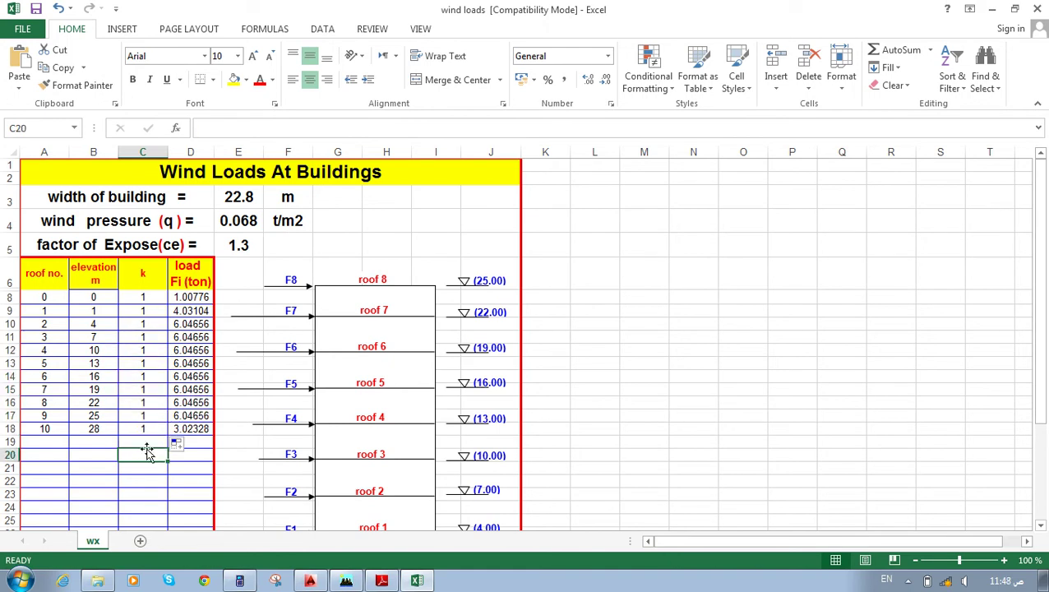
click(179, 296)
click(189, 312)
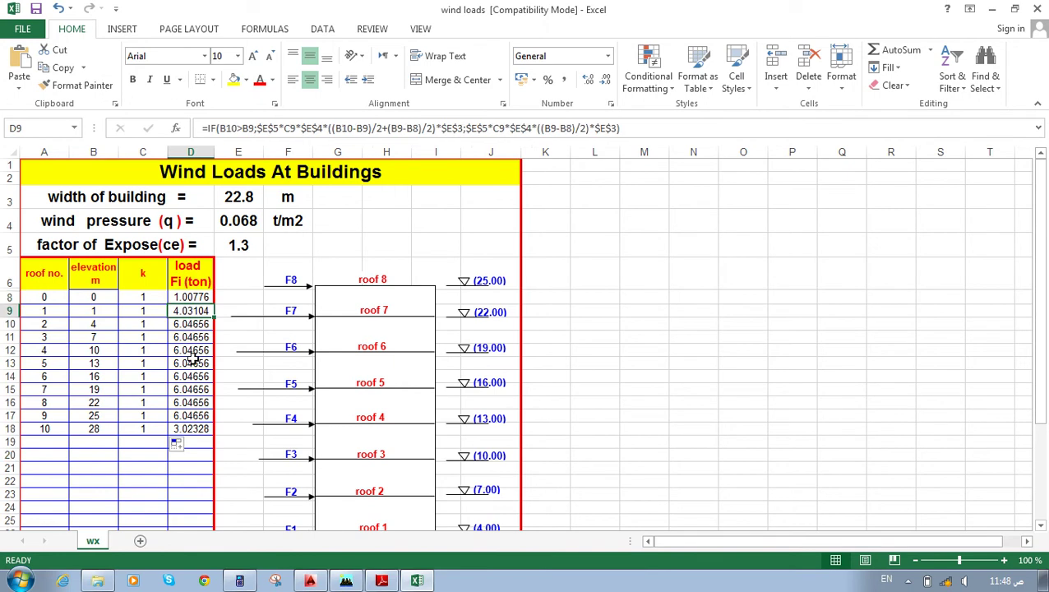
Switch to AutoCAD and examine the whole repeated floor roof plan for the two wind directions and the building faces they hit.
click(236, 197)
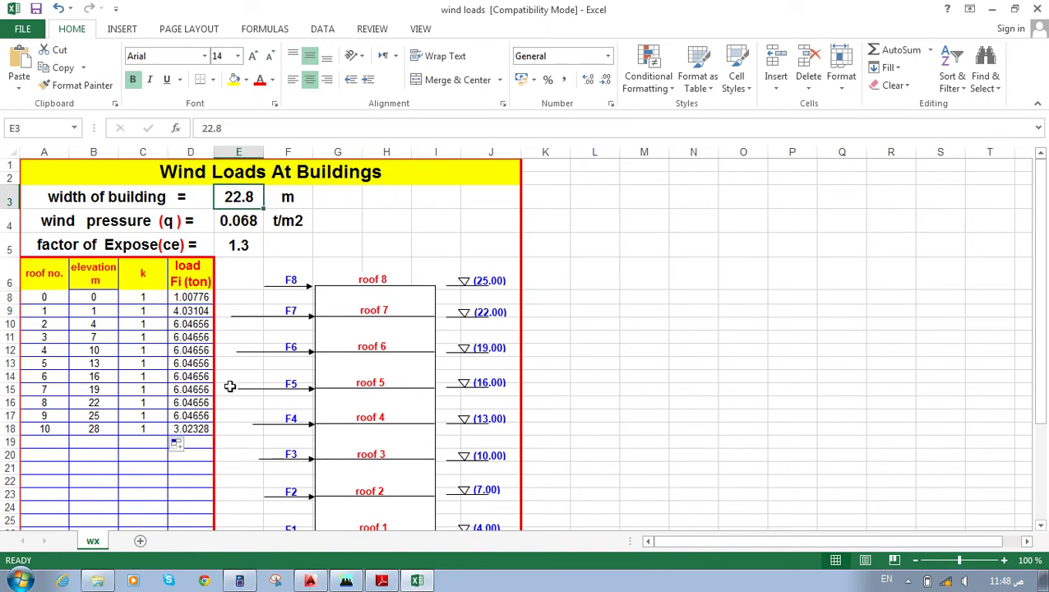
click(310, 580)
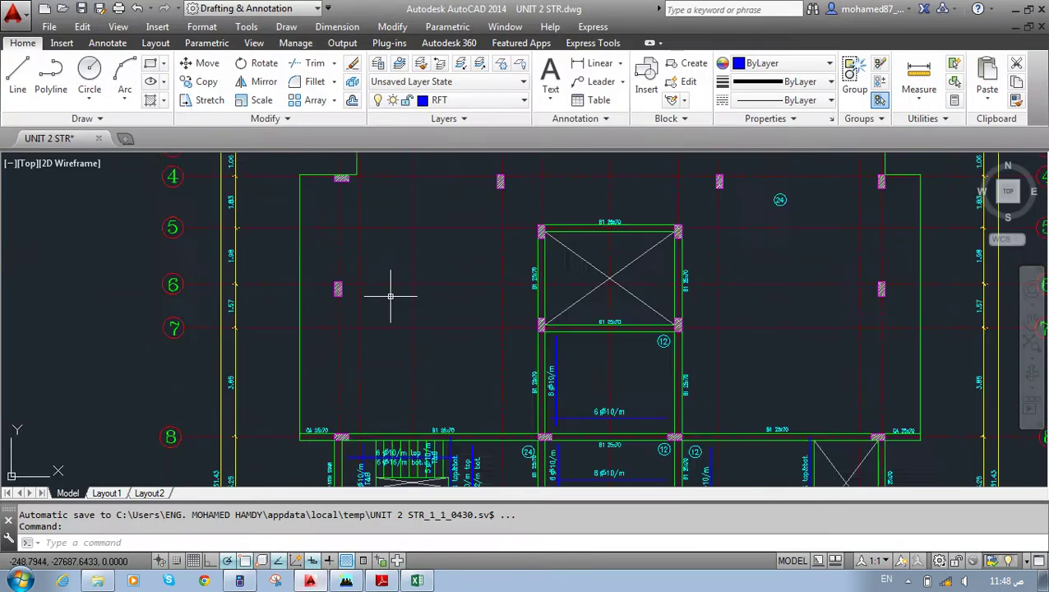
scroll(393, 304, up, 4)
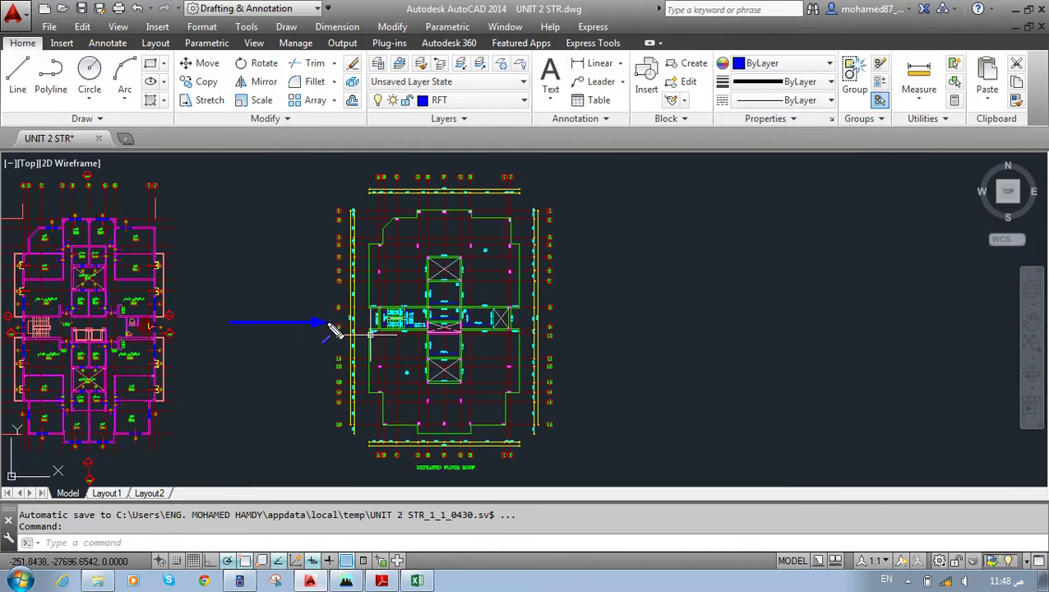
drag(355, 215, 358, 438)
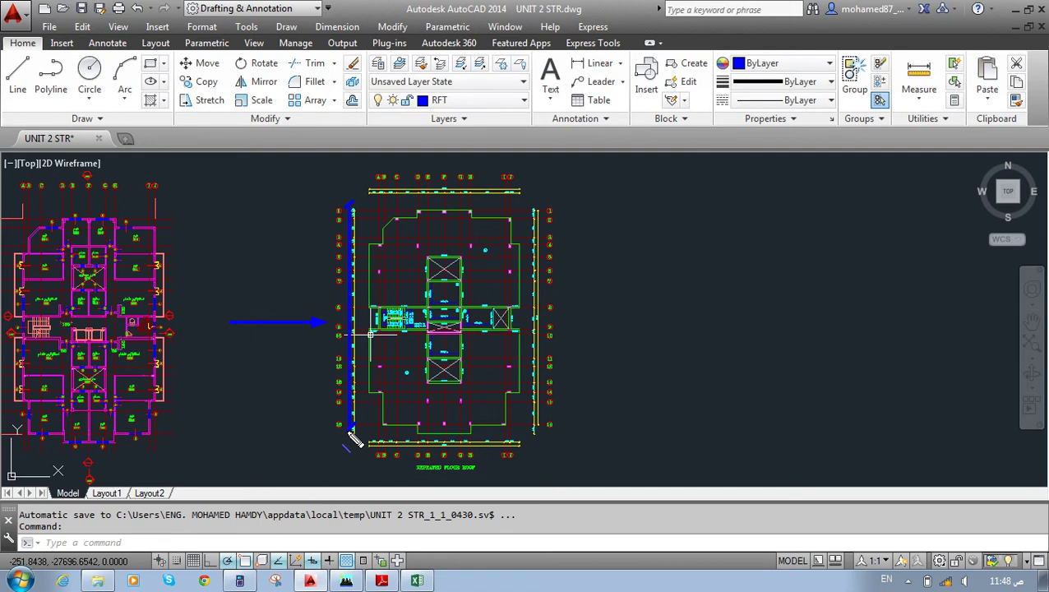
key(r)
drag(448, 552, 448, 467)
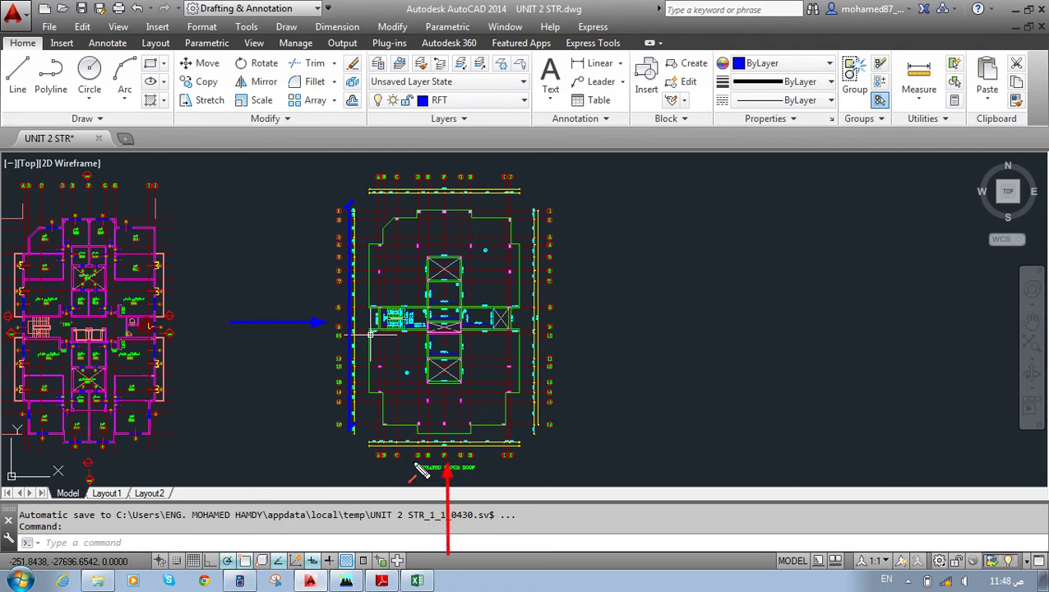
mouse_move(371, 451)
mouse_down()
mouse_move(547, 445)
mouse_move(518, 444)
mouse_move(518, 459)
mouse_move(526, 449)
mouse_move(349, 460)
mouse_up()
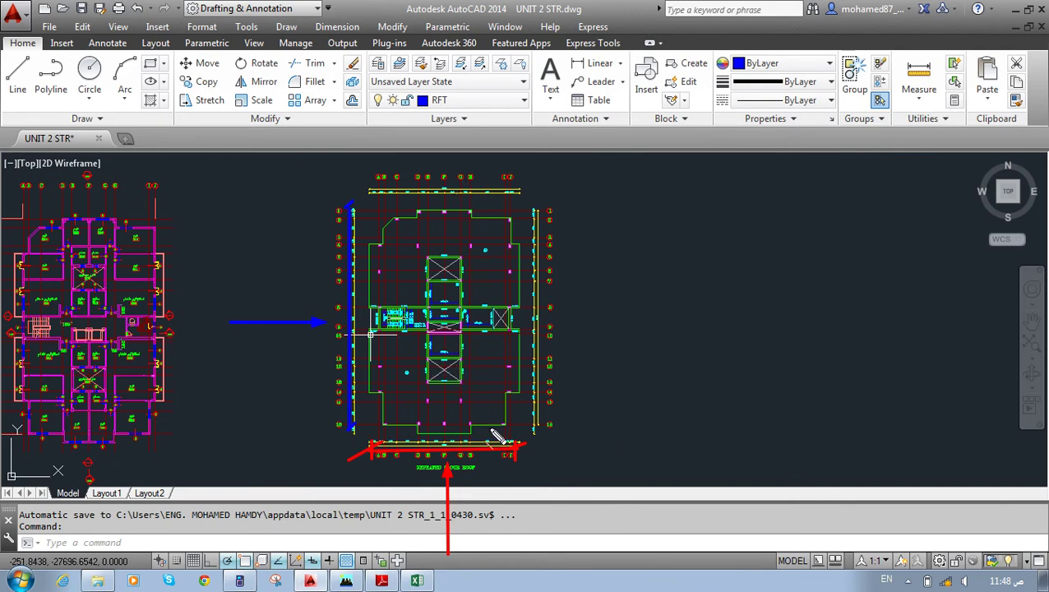
key(Escape)
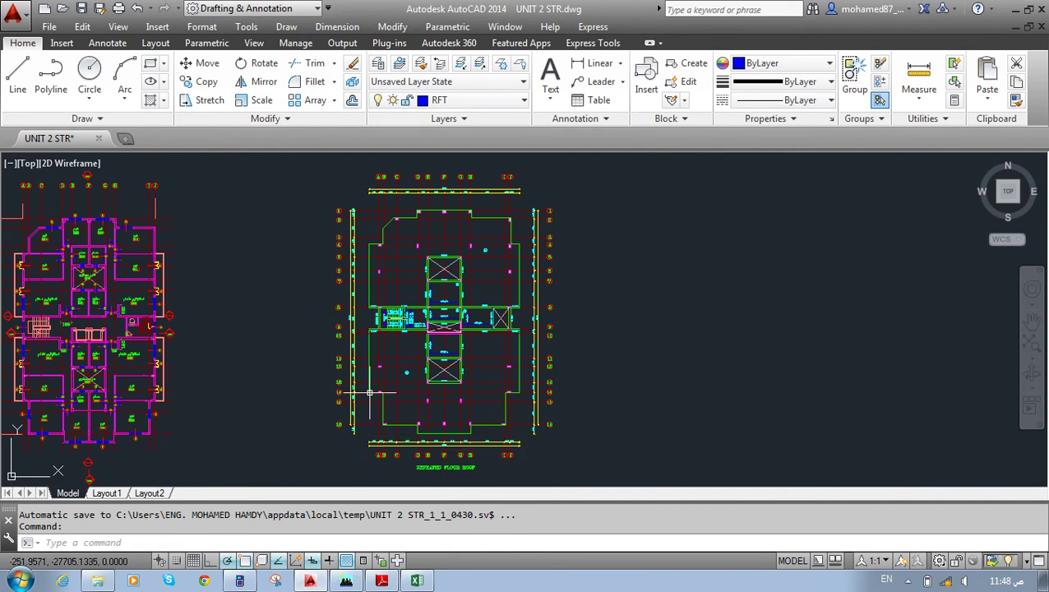
Measure the horizontal distance between the outermost slab edges near axis 13 on the repeated floor roof plan.
scroll(422, 387, up, 4)
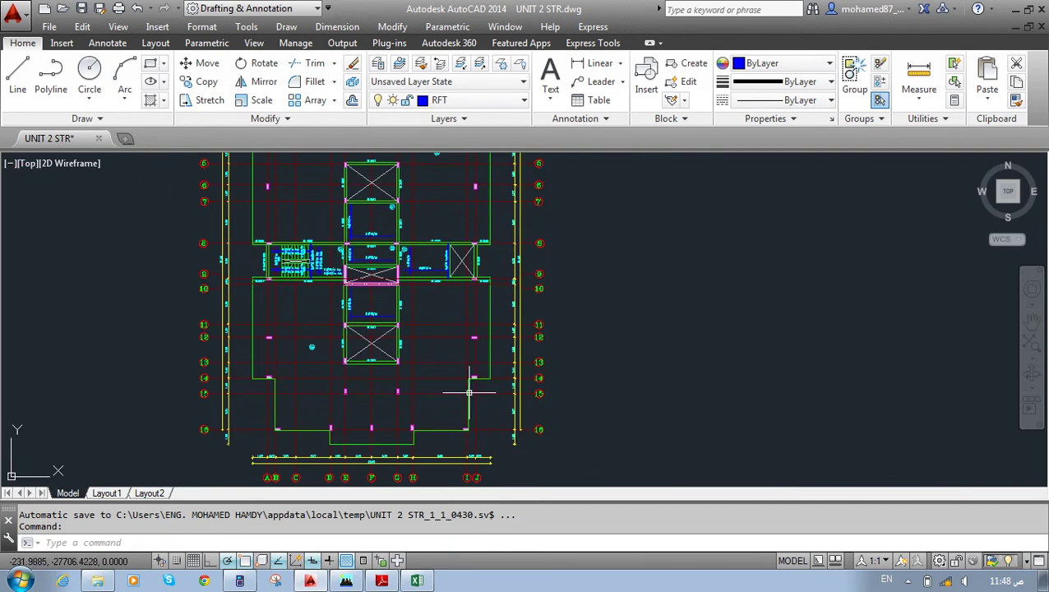
text(di)
key(Return)
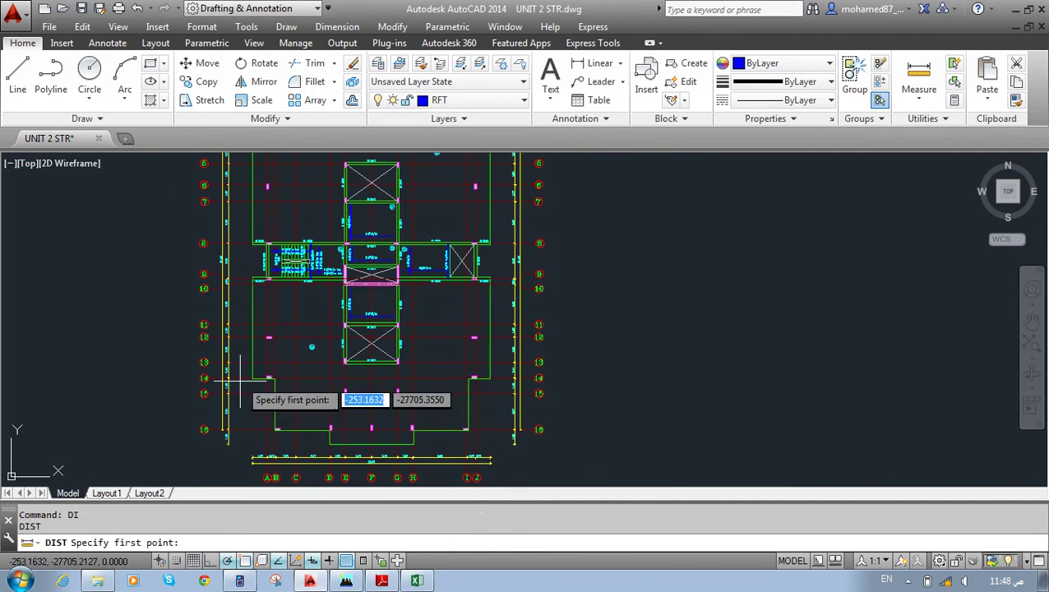
click(253, 362)
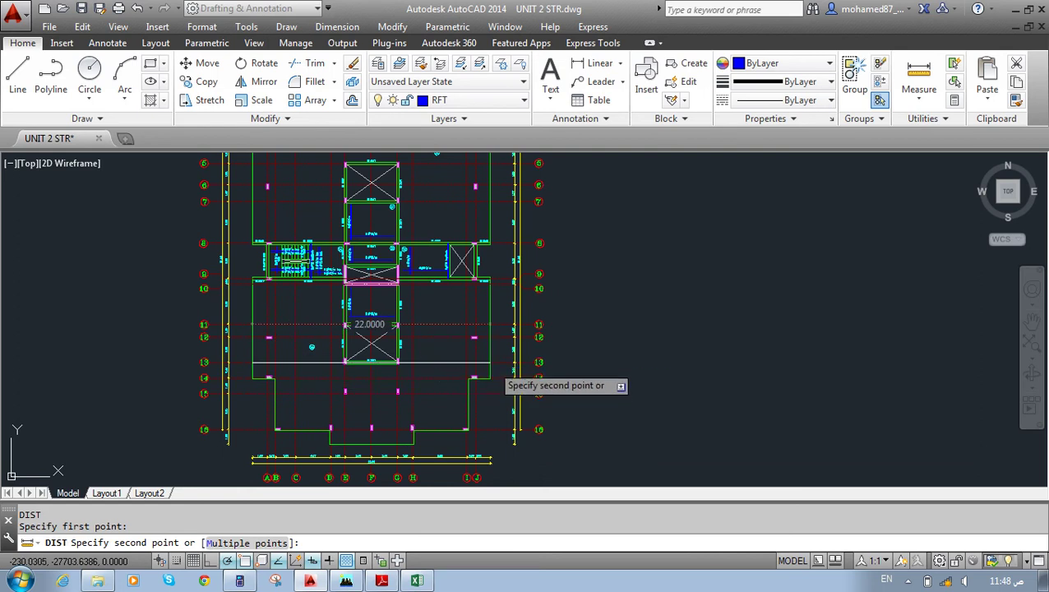
click(491, 364)
scroll(289, 240, up, 2)
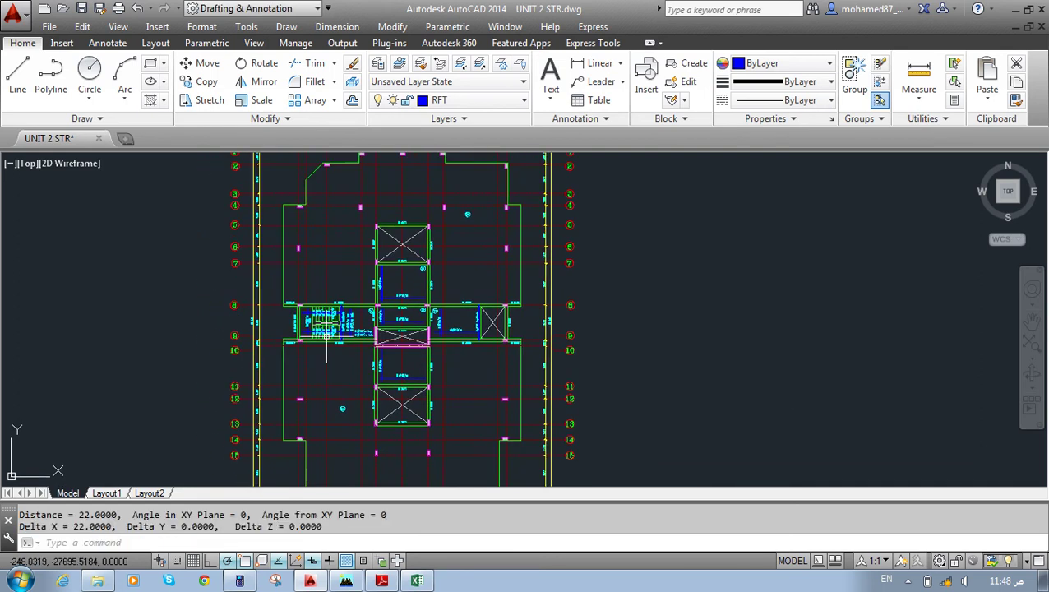
scroll(295, 422, up, 3)
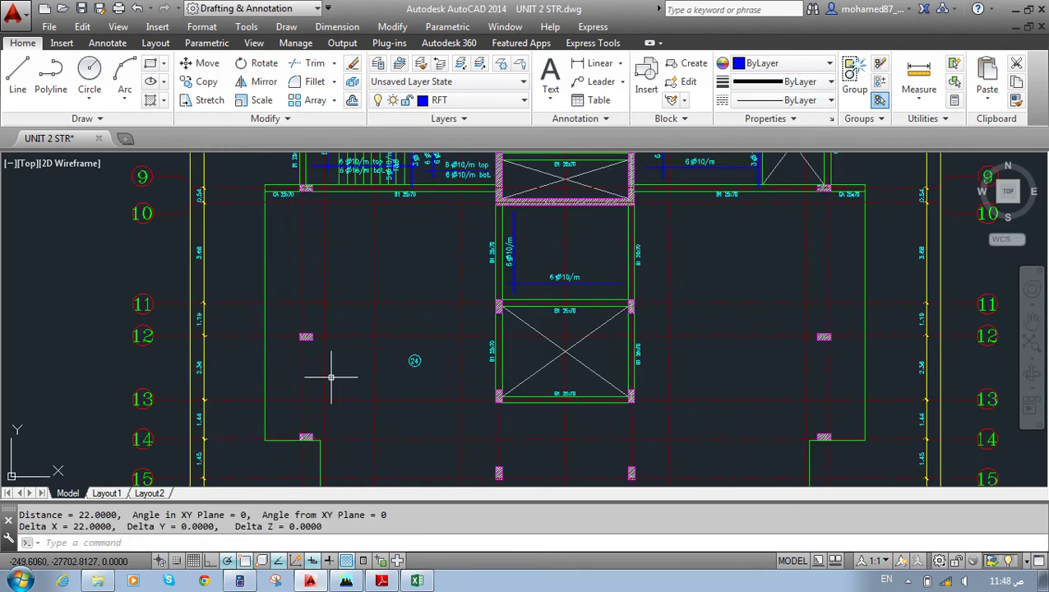
mouse_move(302, 407)
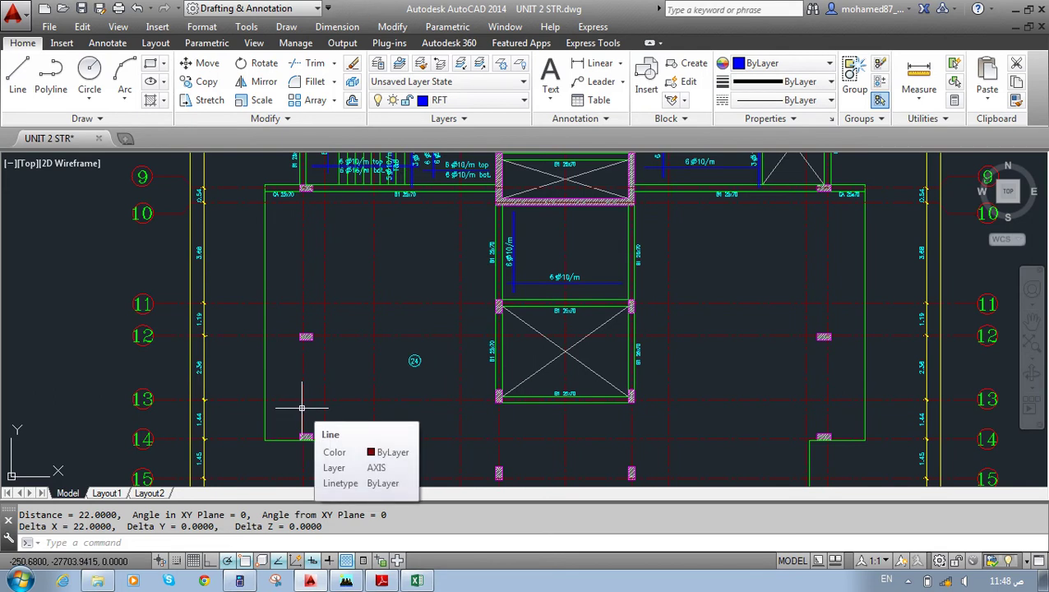
middle_drag(302, 407, 224, 317)
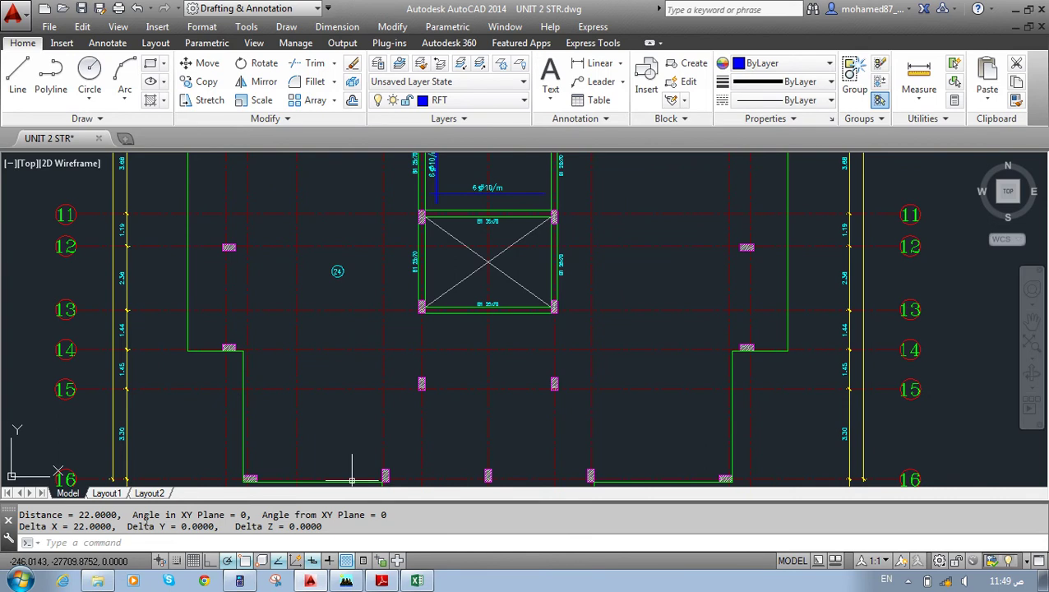
drag(76, 516, 120, 525)
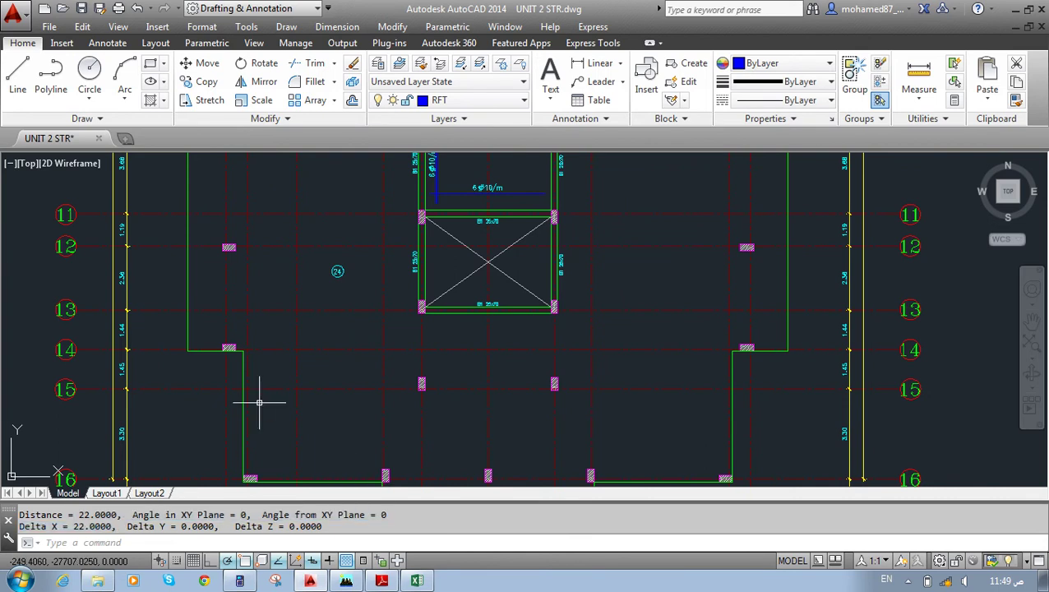
scroll(379, 335, down, 5)
scroll(312, 352, up, 7)
key(Return)
click(300, 362)
key(Escape)
Check the balcony and wall corners near axis 14 on the architectural plan, and measure the width between the outer columns on the roof plan.
scroll(304, 370, down, 8)
scroll(246, 366, up, 10)
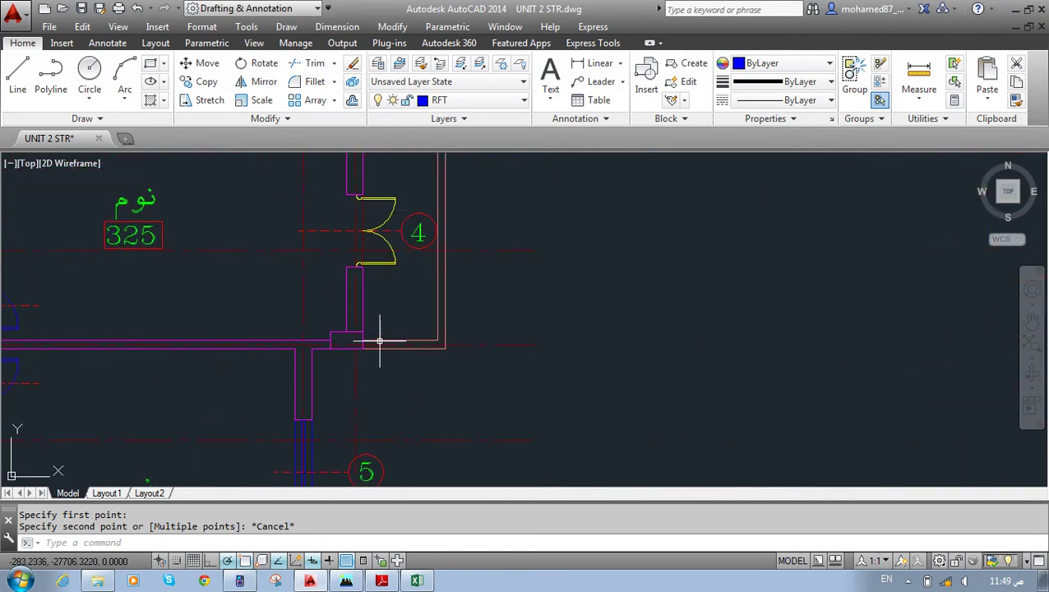
scroll(393, 329, down, 2)
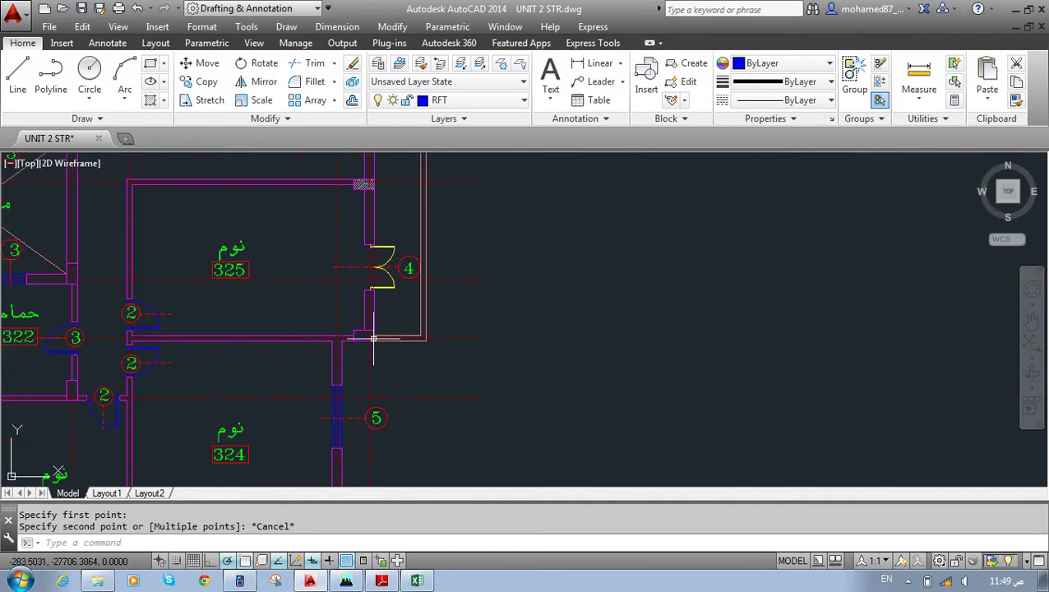
middle_drag(380, 337, 820, 343)
middle_drag(139, 336, 493, 339)
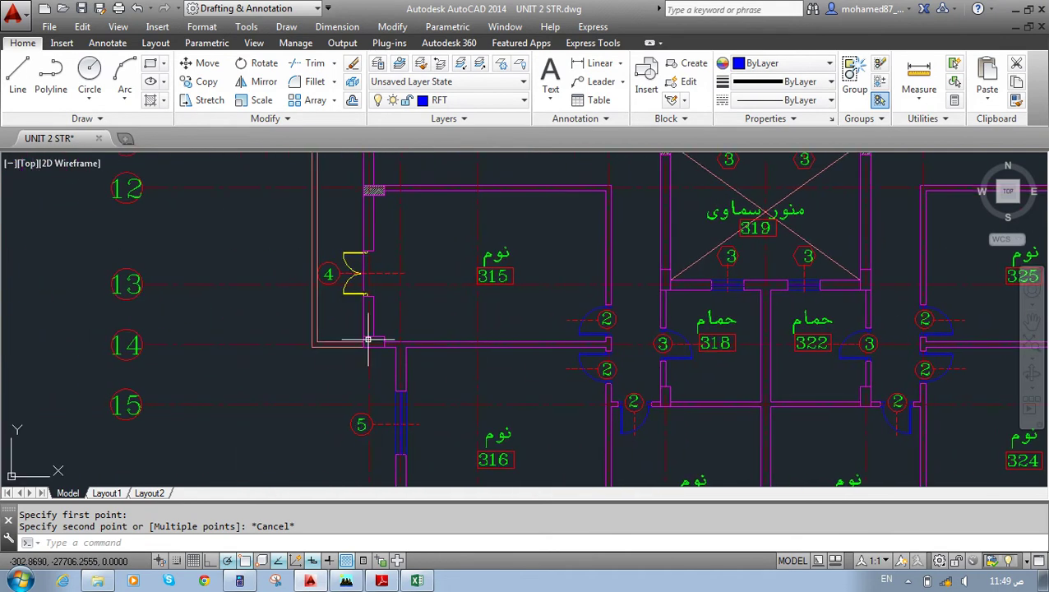
scroll(582, 340, down, 12)
scroll(513, 354, up, 6)
scroll(513, 354, up, 5)
text(di)
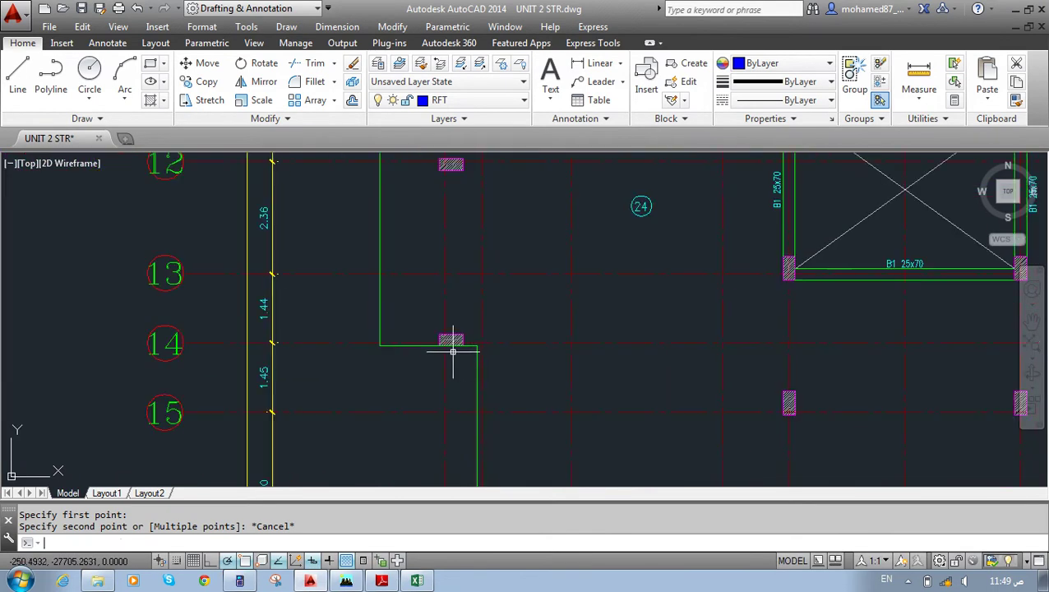
key(Return)
click(452, 352)
scroll(452, 352, down, 5)
scroll(653, 354, up, 4)
scroll(629, 352, up, 8)
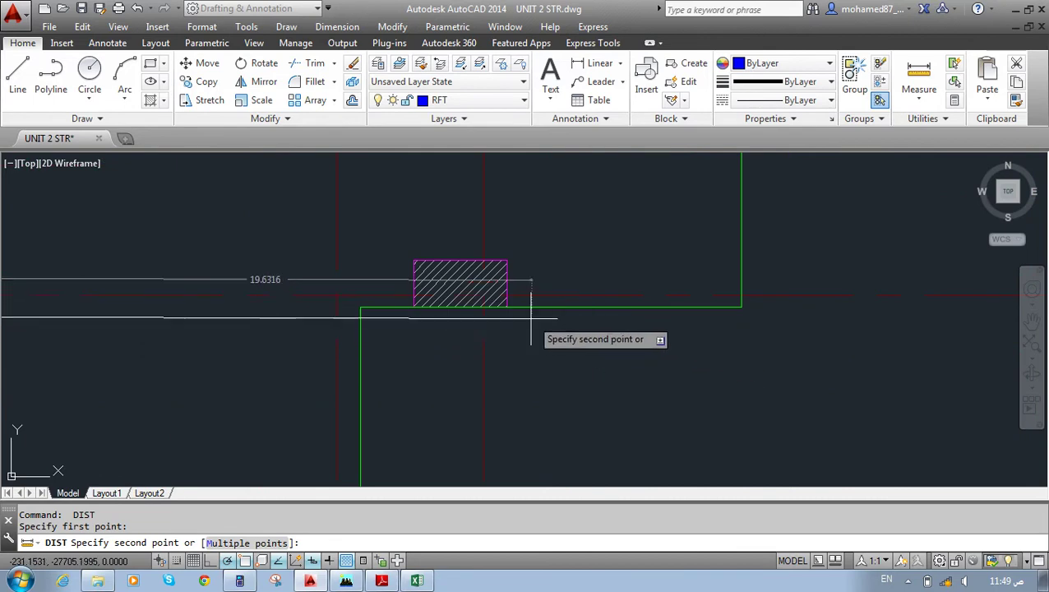
click(507, 304)
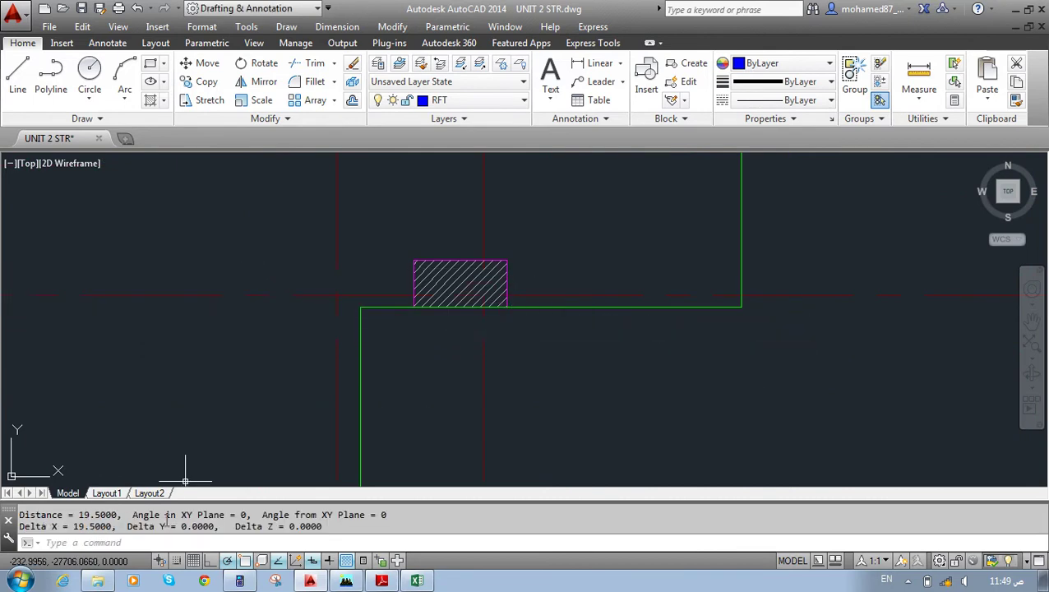
Measure the building's overall length in Y from the slab edge below axis 16 to the edge at axis 1 on the roof plan.
scroll(185, 481, down, 10)
scroll(466, 358, up, 6)
middle_drag(449, 386, 465, 357)
scroll(604, 417, up, 1)
scroll(628, 417, up, 3)
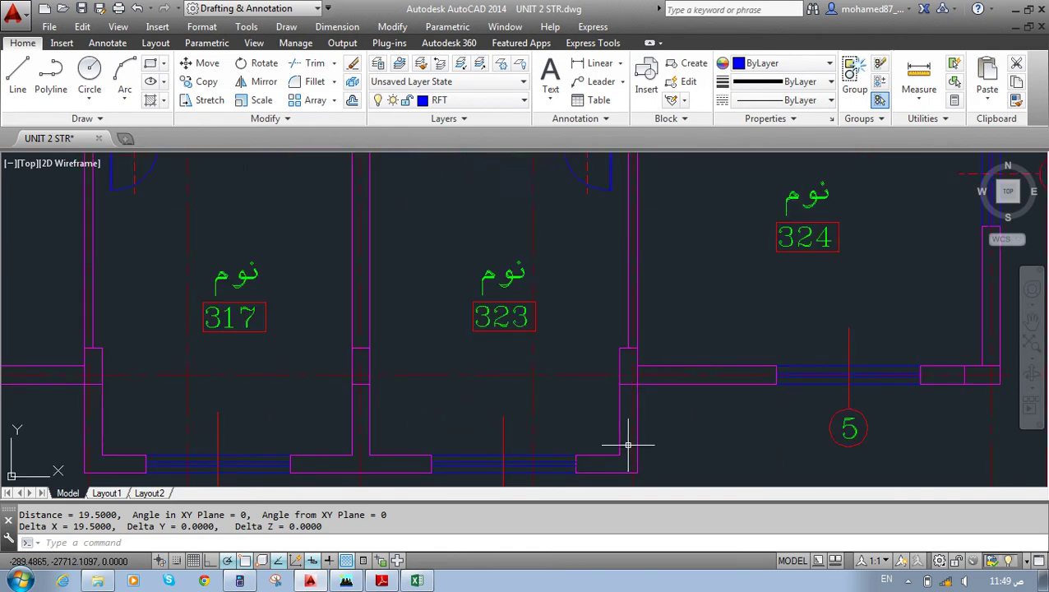
scroll(542, 382, down, 5)
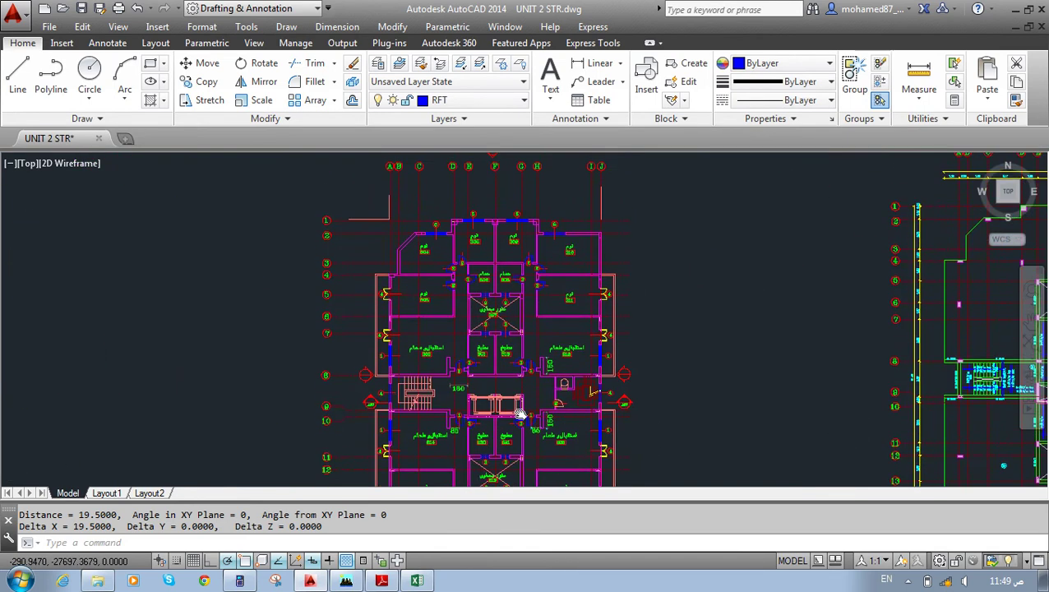
middle_drag(580, 366, 826, 321)
scroll(827, 321, up, 5)
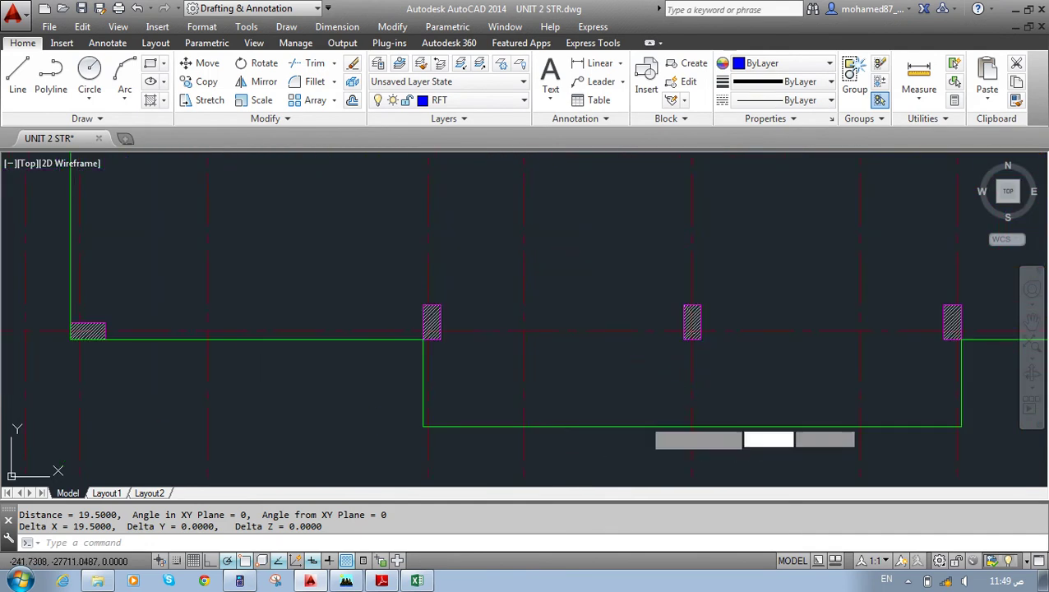
key(Return)
click(639, 426)
scroll(639, 426, down, 5)
scroll(627, 434, up, 6)
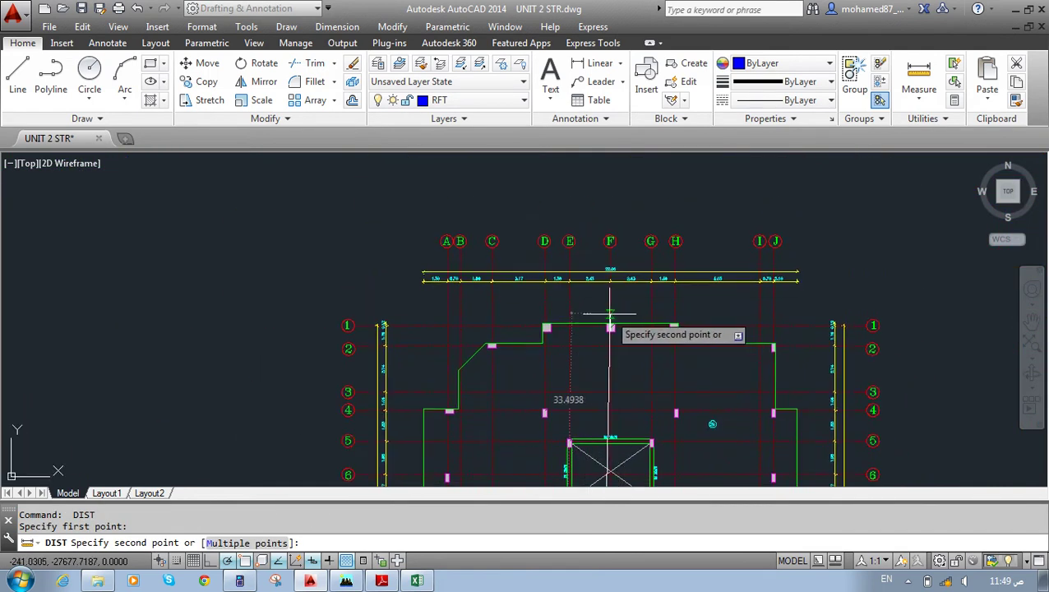
click(559, 349)
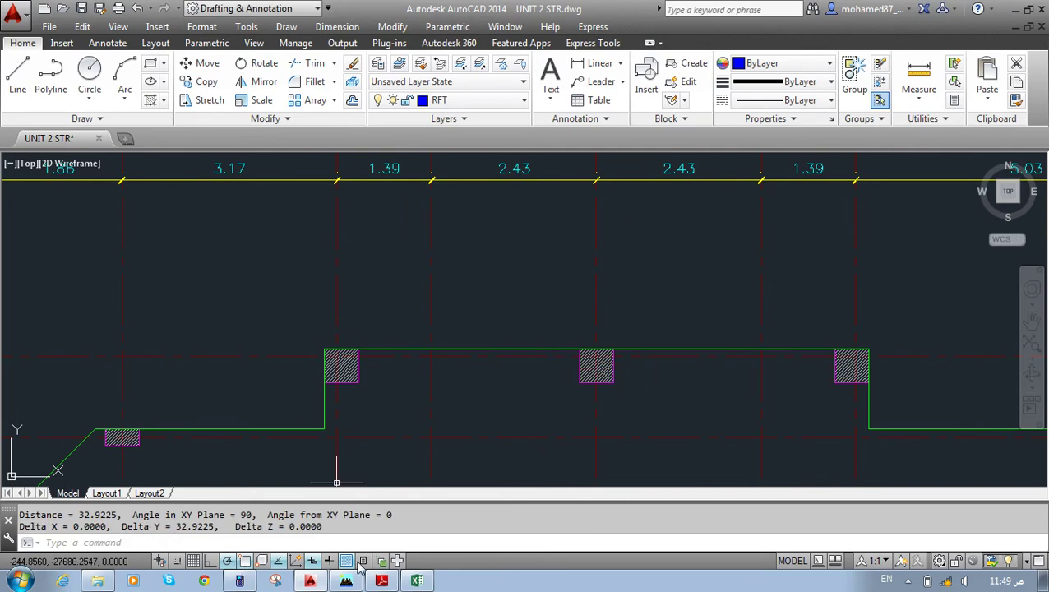
Switch to the Excel wind loads sheet and set the width of building to 33 m.
click(417, 581)
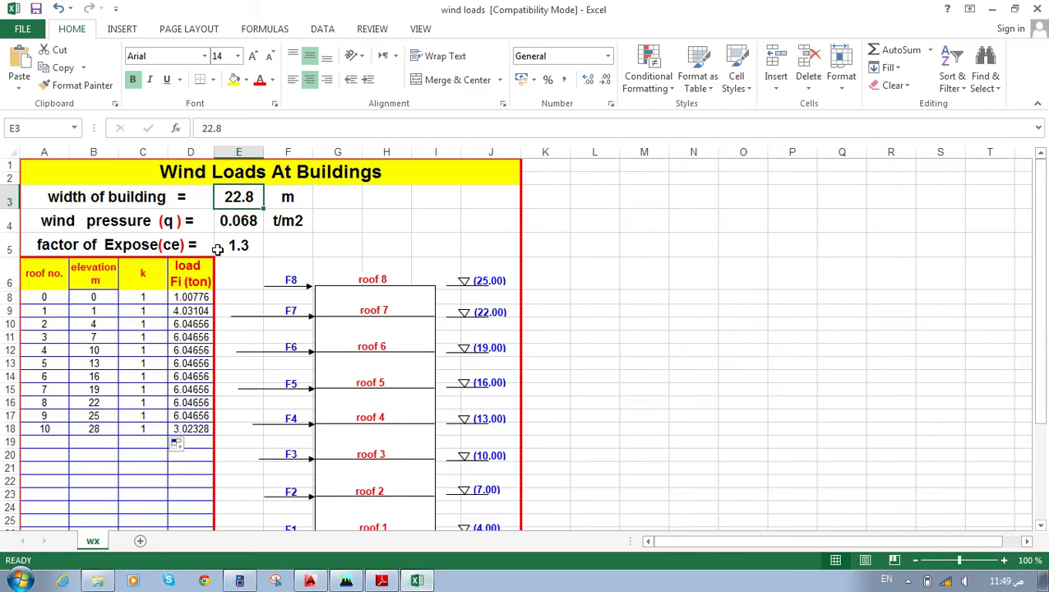
text(33)
key(Return)
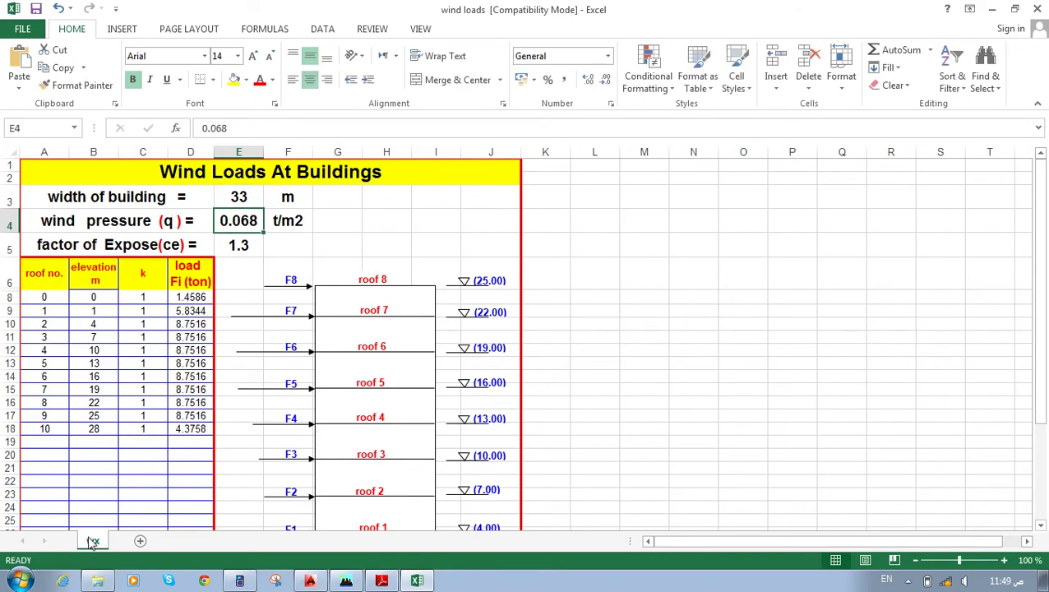
Change the sheet title to "Wind Loads At Buildings-X DIRECTION".
double_click(403, 168)
text(-)
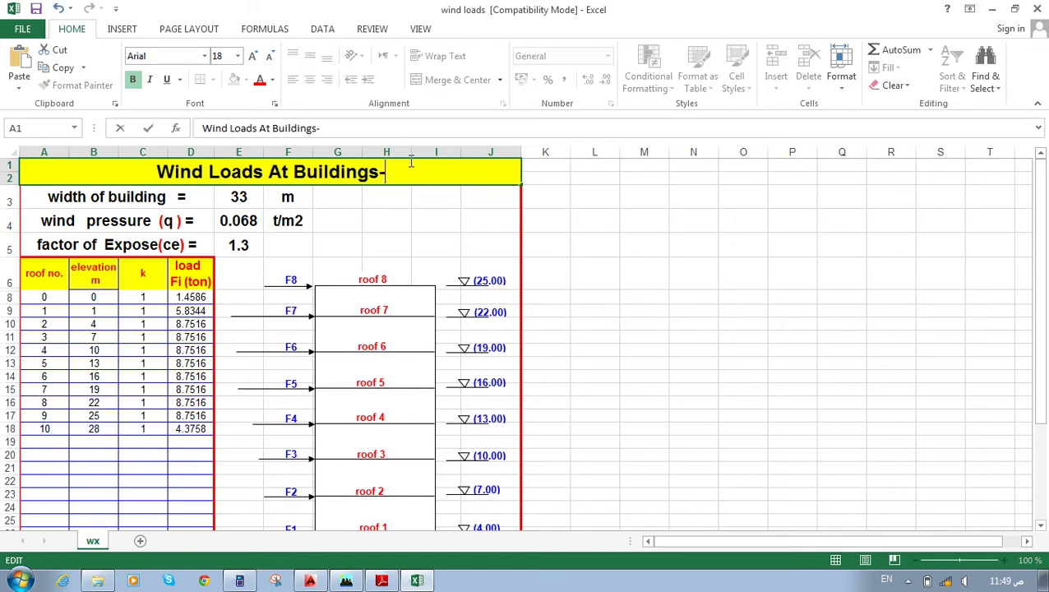
text(X DI)
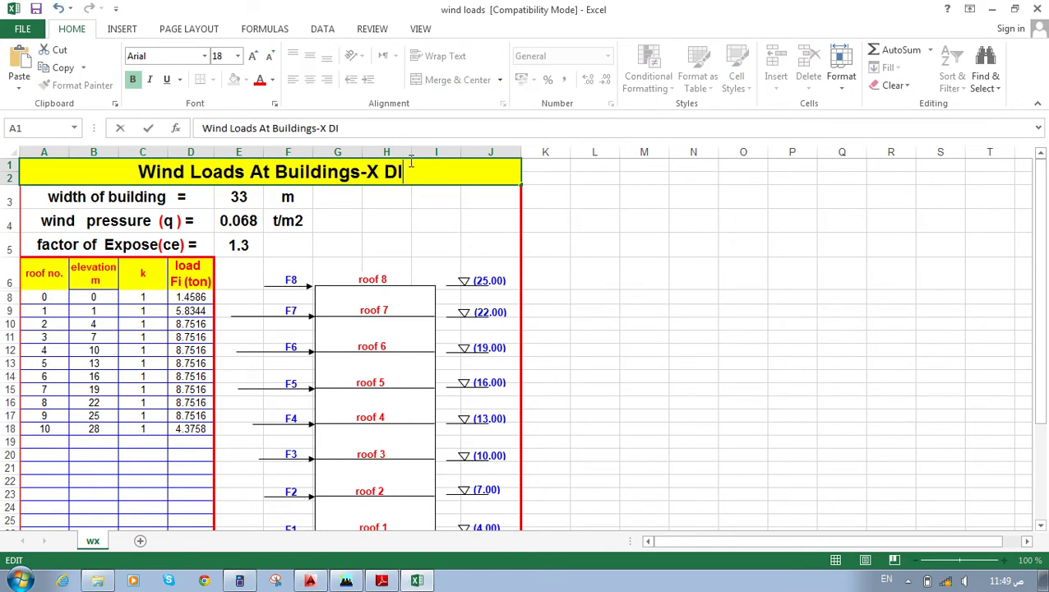
text(RECTION)
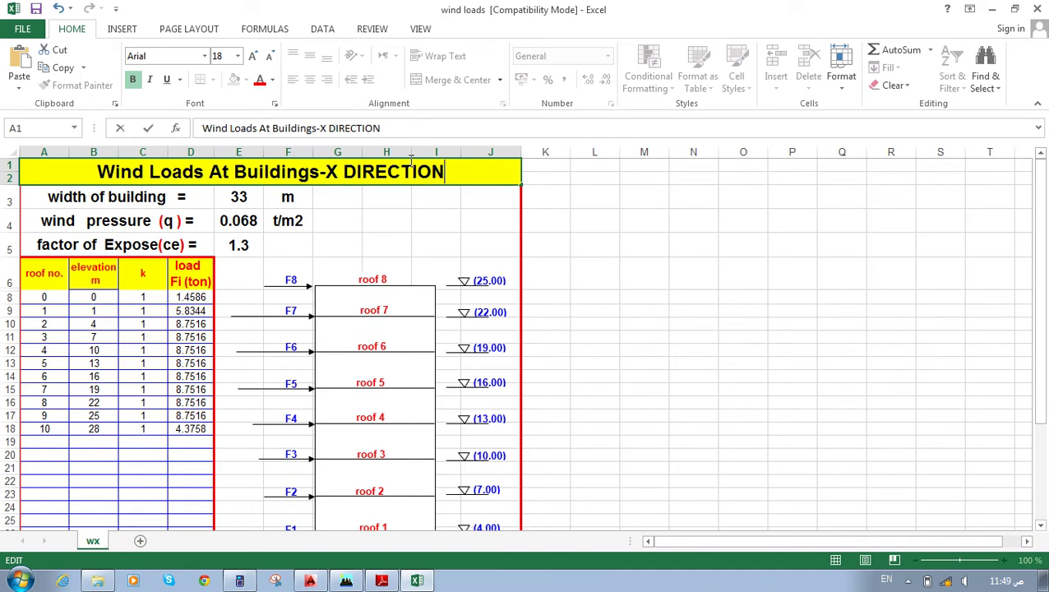
key(Return)
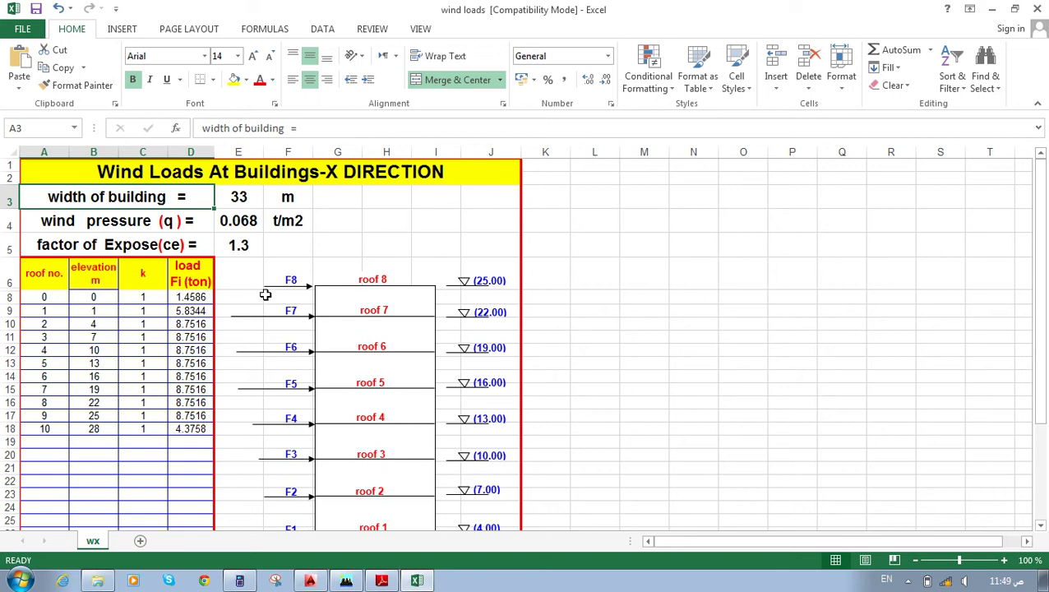
Extend the building outline in the elevation diagram upward above roof 8 to the upper edge of row 4.
click(326, 291)
drag(375, 286, 375, 208)
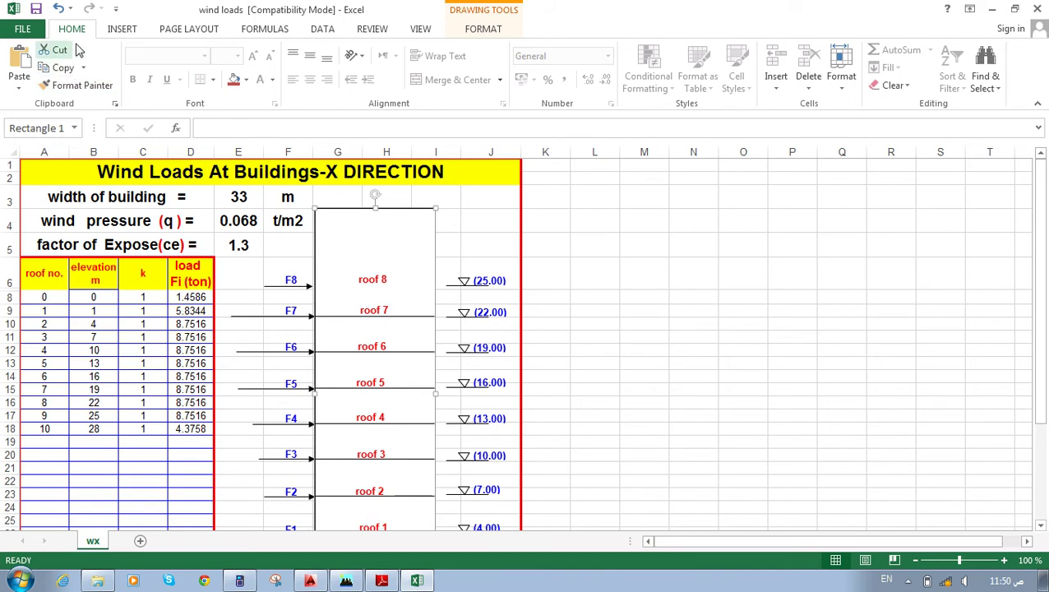
click(122, 29)
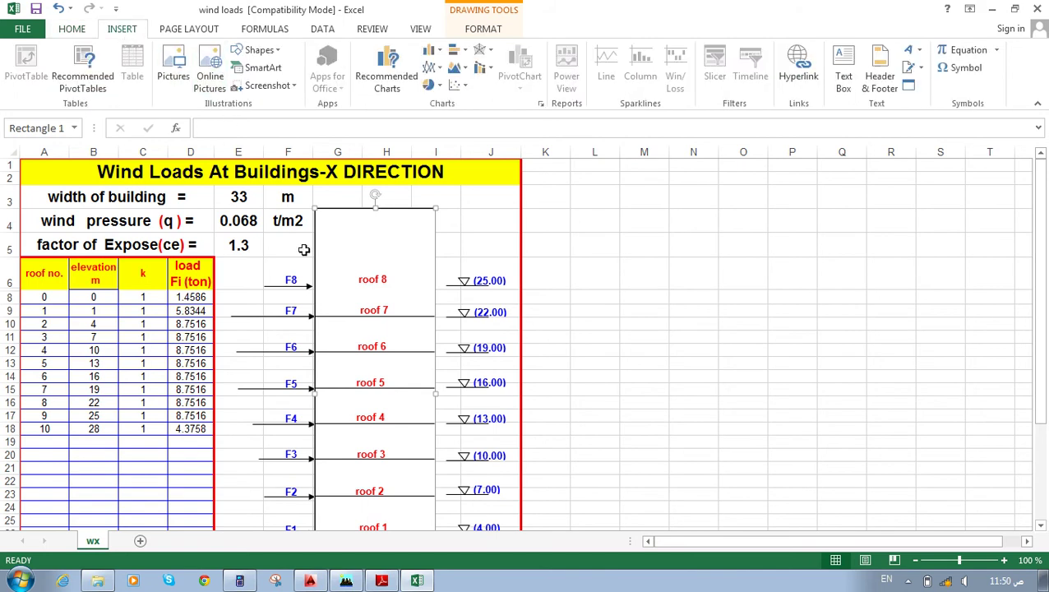
Copy the roof 7 floor line to the roof 8 level and one level above it, and delete the spare copy beside the diagram.
click(416, 315)
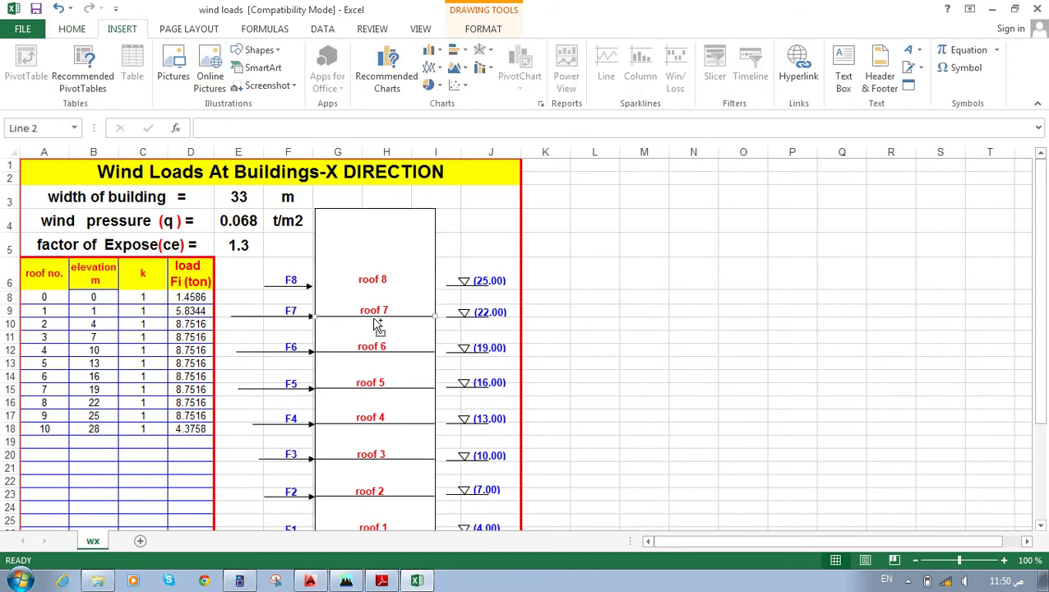
click(388, 300)
click(403, 304)
scroll(443, 320, down, 8)
scroll(438, 305, up, 3)
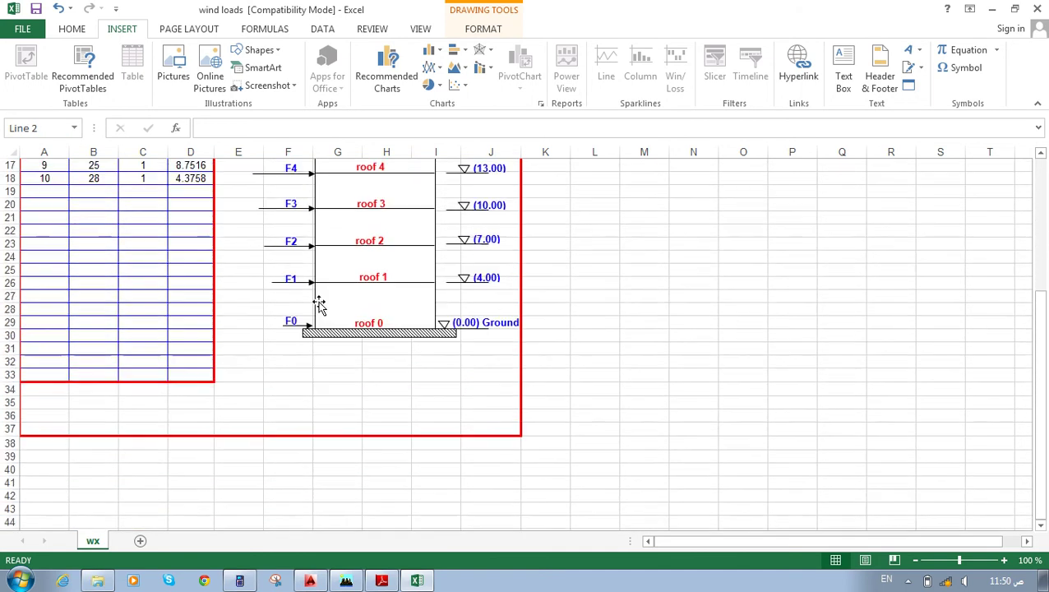
scroll(297, 303, up, 5)
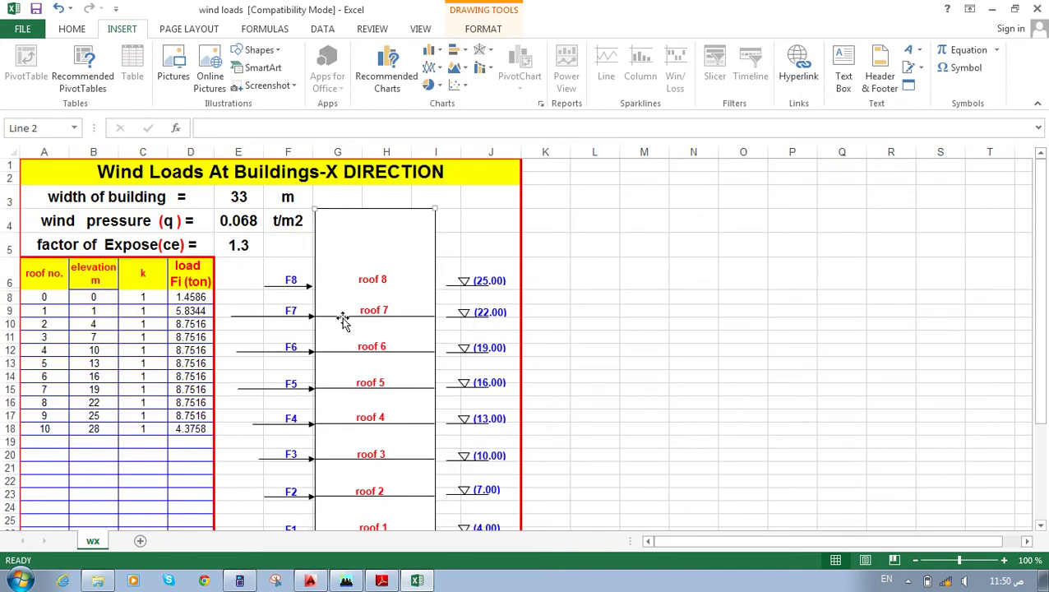
drag(344, 318, 346, 308)
key(ctrl+z)
click(615, 309)
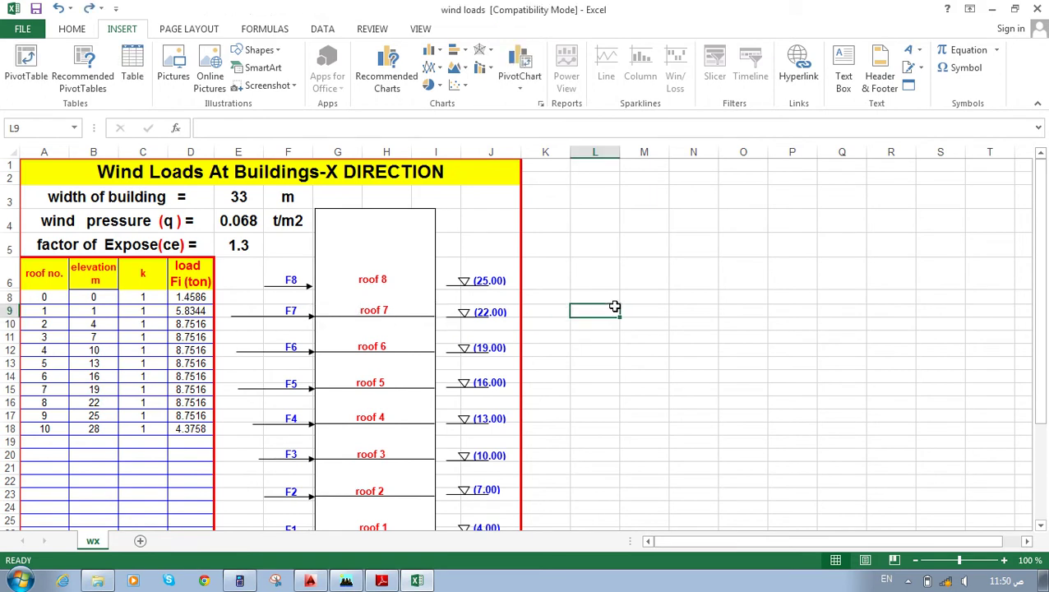
key(ctrl+v)
drag(635, 307, 756, 243)
key(ctrl+d)
key(ctrl+d)
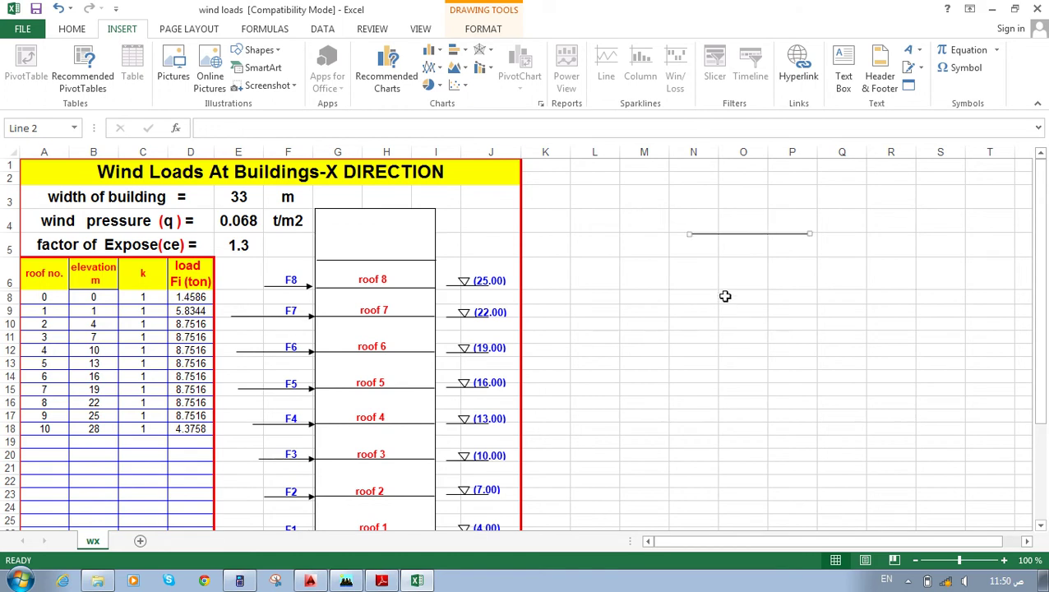
key(Delete)
Lower the upper edge of the building outline to the boundary between rows 4 and 5, one level above the highest inner floor line.
click(387, 209)
click(387, 228)
drag(376, 206, 374, 234)
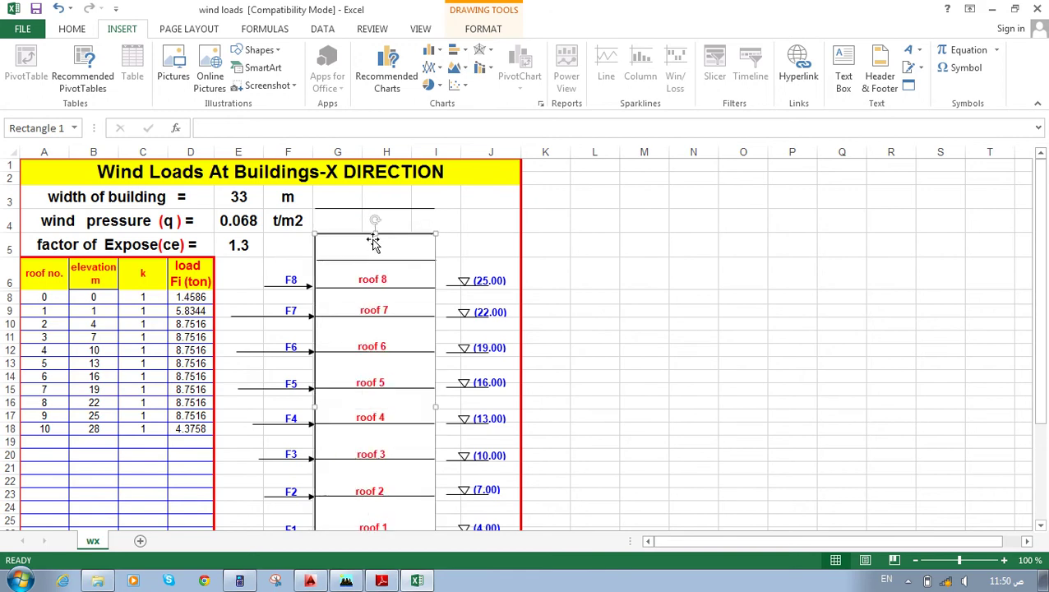
Copy the F8 force arrow to the two added levels above roof 8, and delete the leftover floor line above the building outline.
click(307, 286)
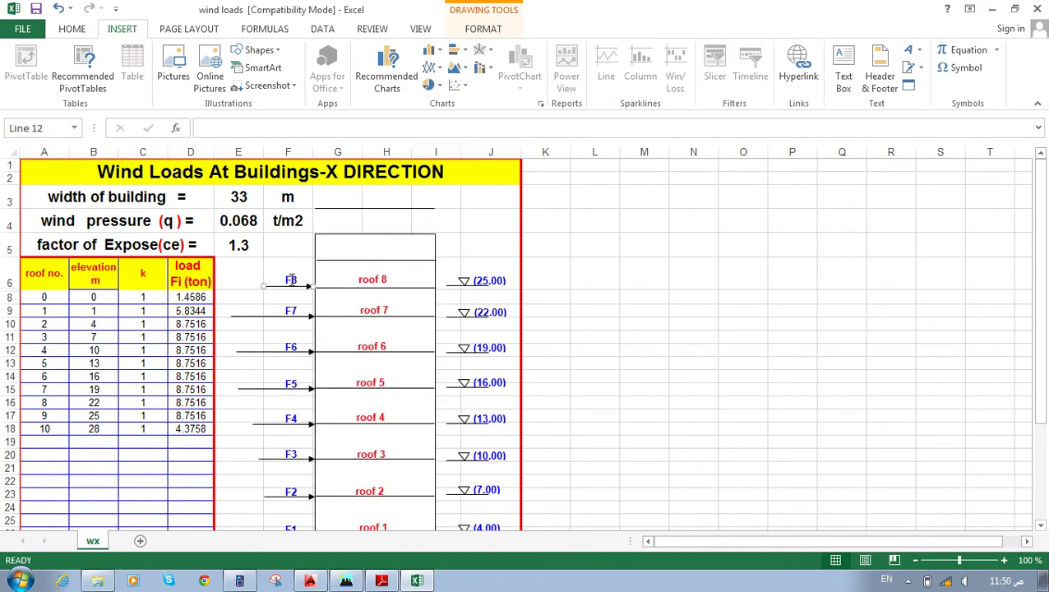
ctrl+drag(294, 262, 301, 236)
click(387, 209)
key(Delete)
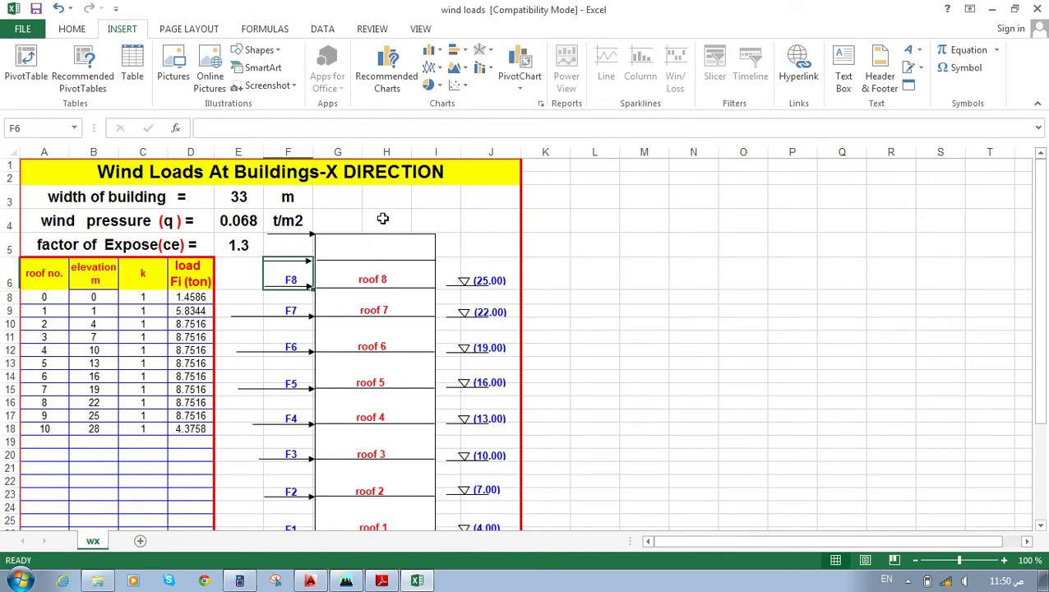
click(380, 218)
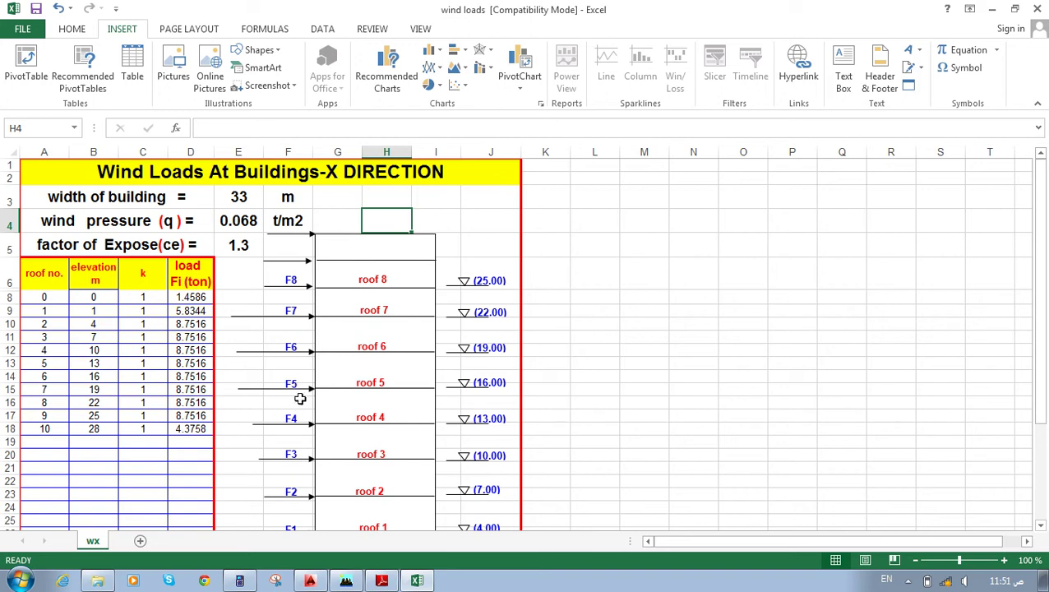
click(366, 273)
click(375, 252)
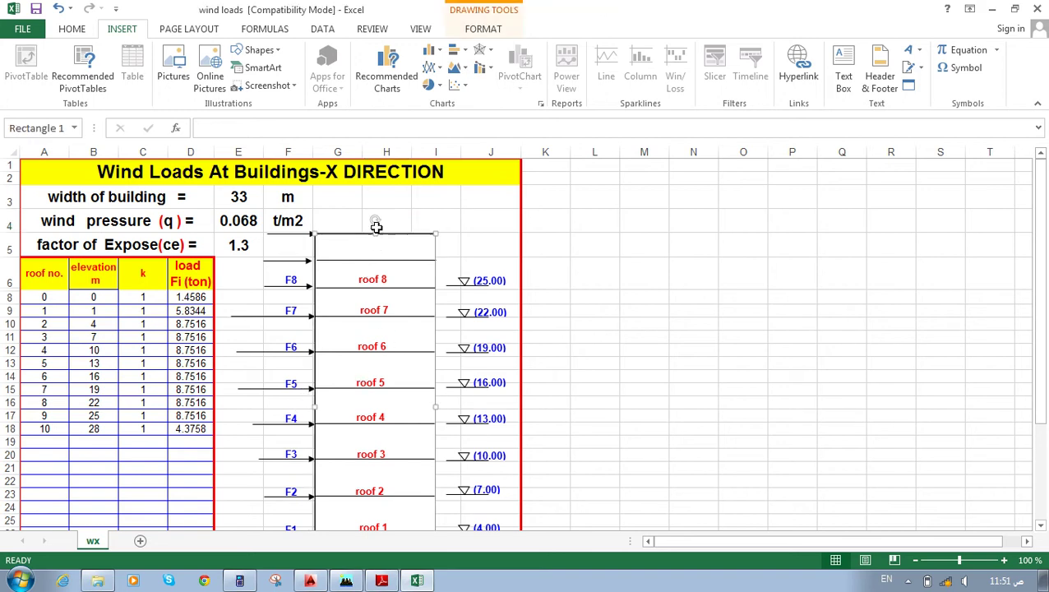
scroll(374, 222, down, 7)
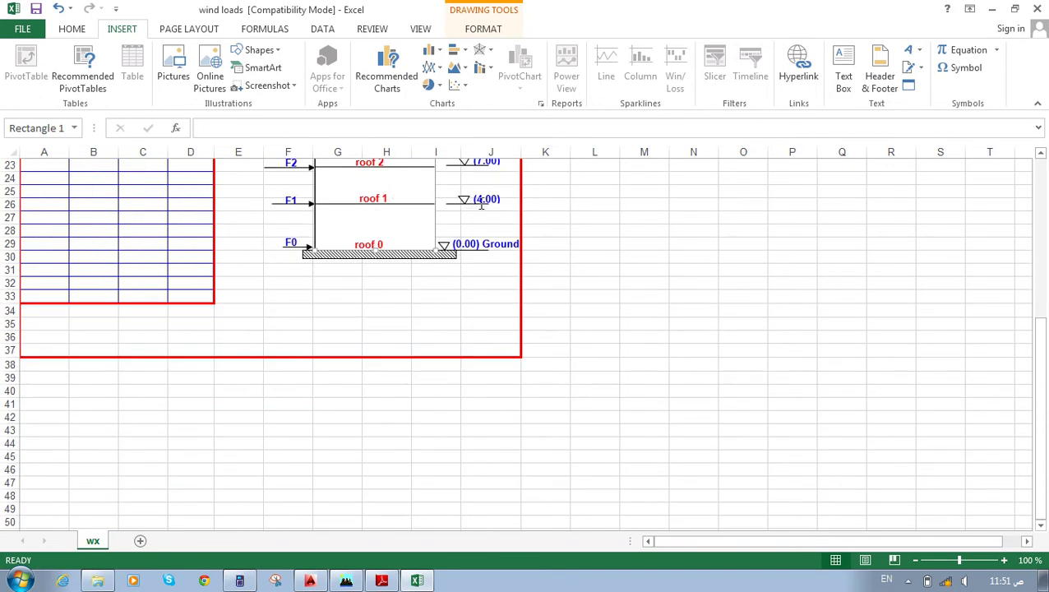
Change the elevation label beside roof 1 in the building diagram to (1.00).
scroll(477, 246, up, 1)
click(476, 238)
double_click(480, 239)
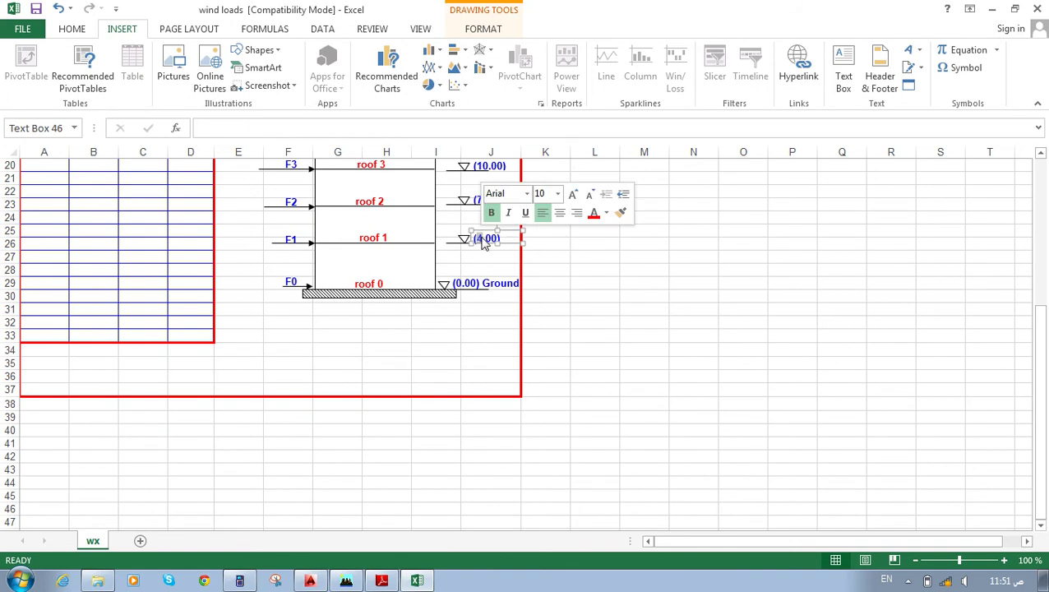
text(1)
click(545, 242)
Change the elevation label beside roof 2 in the building diagram to (4.00).
scroll(496, 237, up, 2)
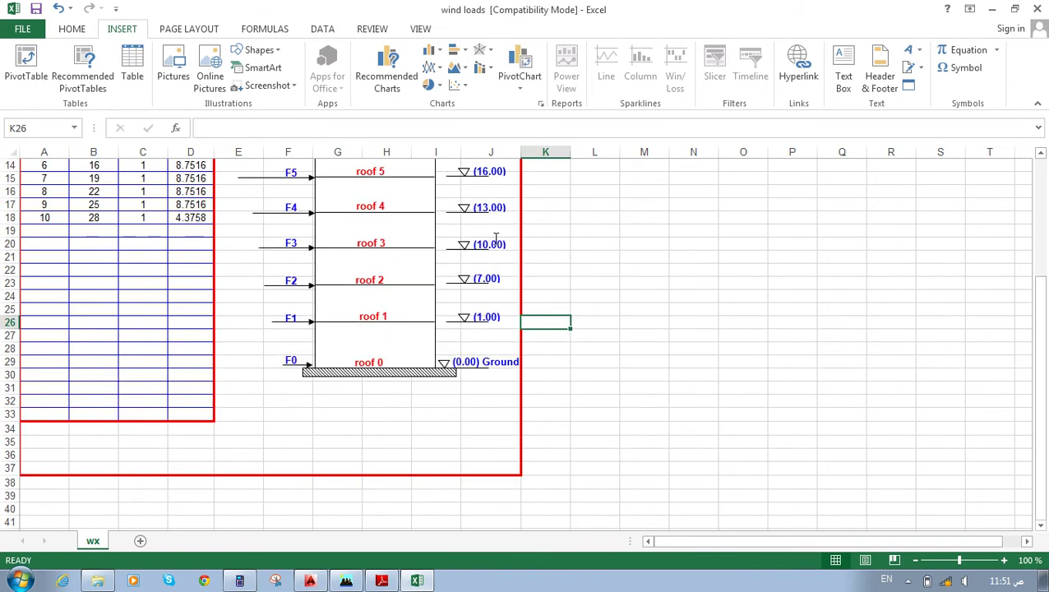
click(480, 281)
double_click(480, 281)
text(4)
click(570, 273)
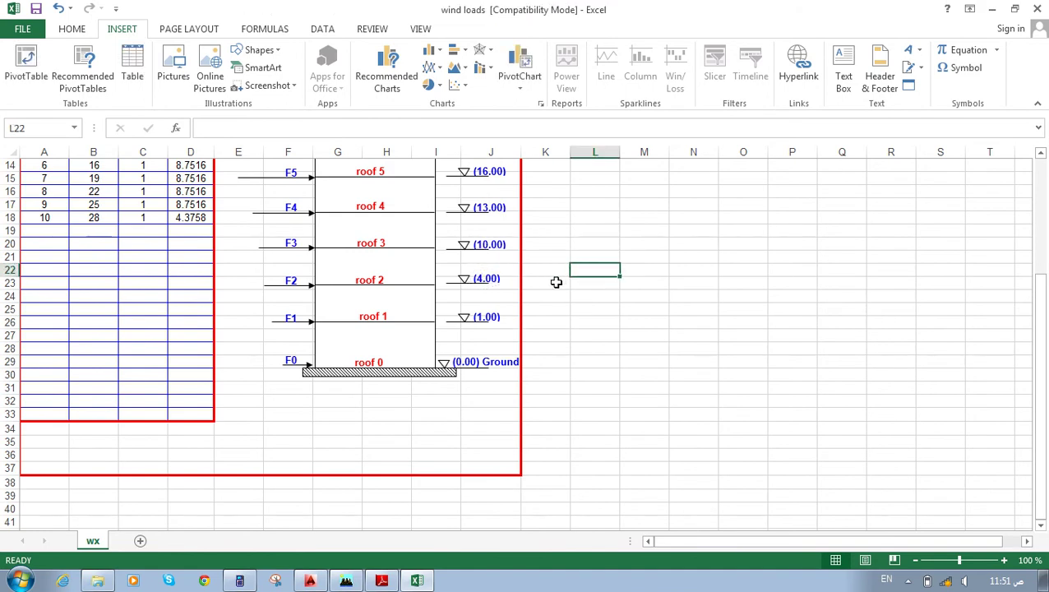
Create a copy of the wx sheet at the end of the workbook and rename it wY.
scroll(531, 284, up, 5)
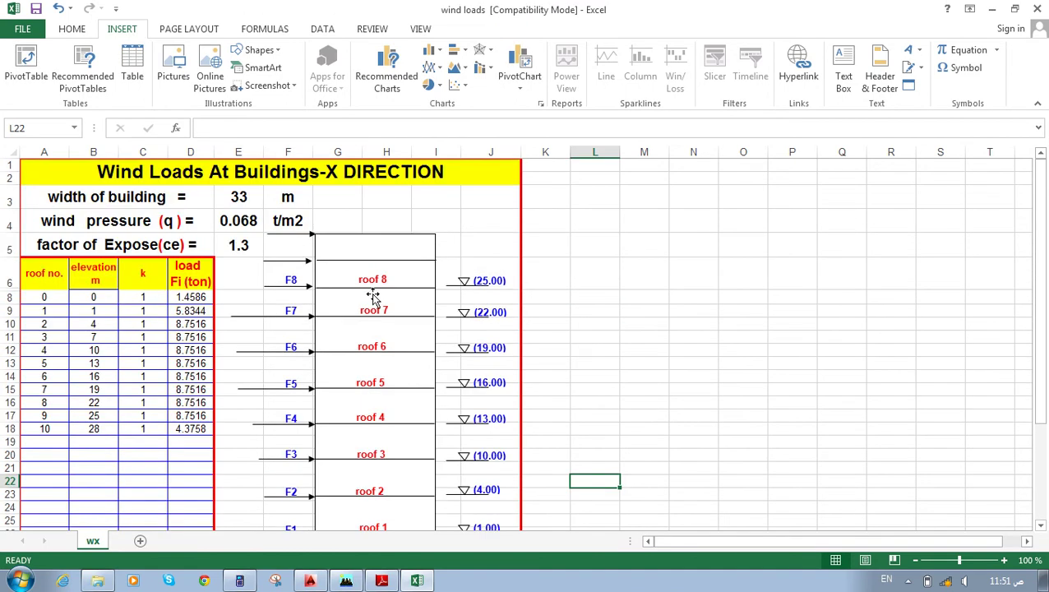
right_click(91, 542)
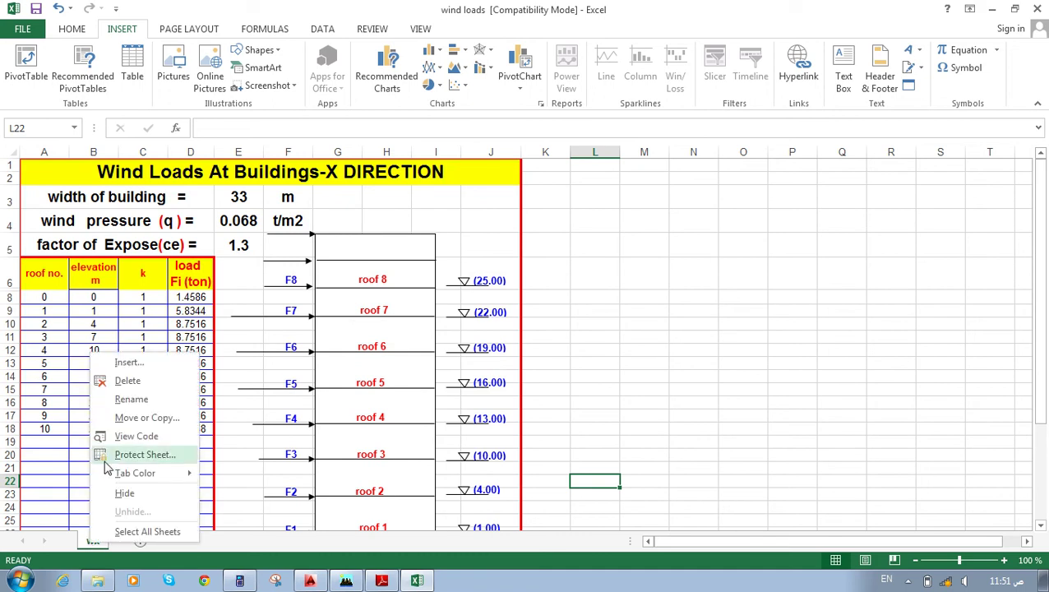
click(114, 418)
click(48, 399)
click(46, 473)
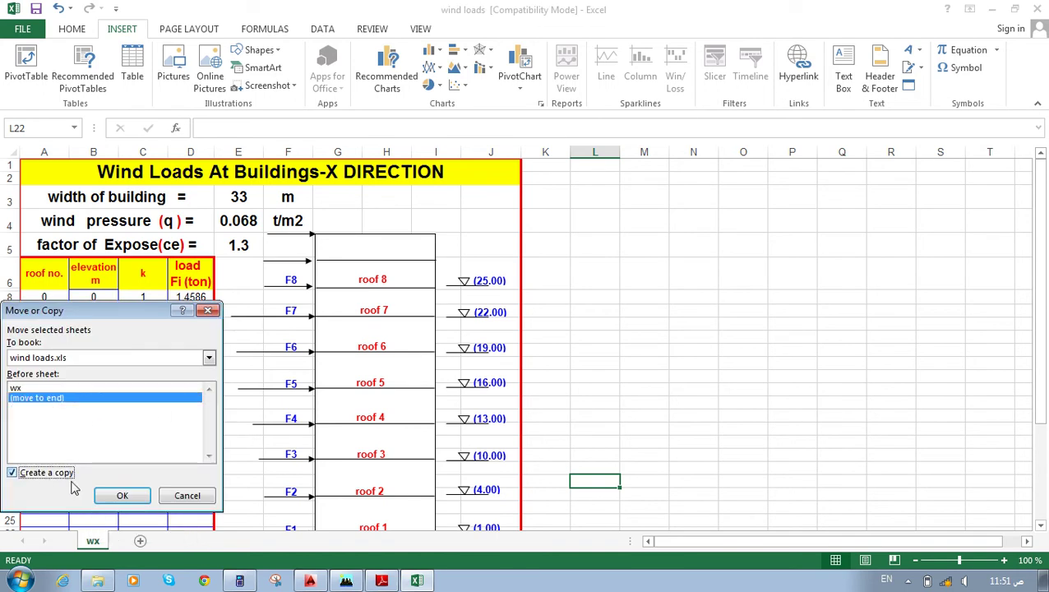
click(119, 496)
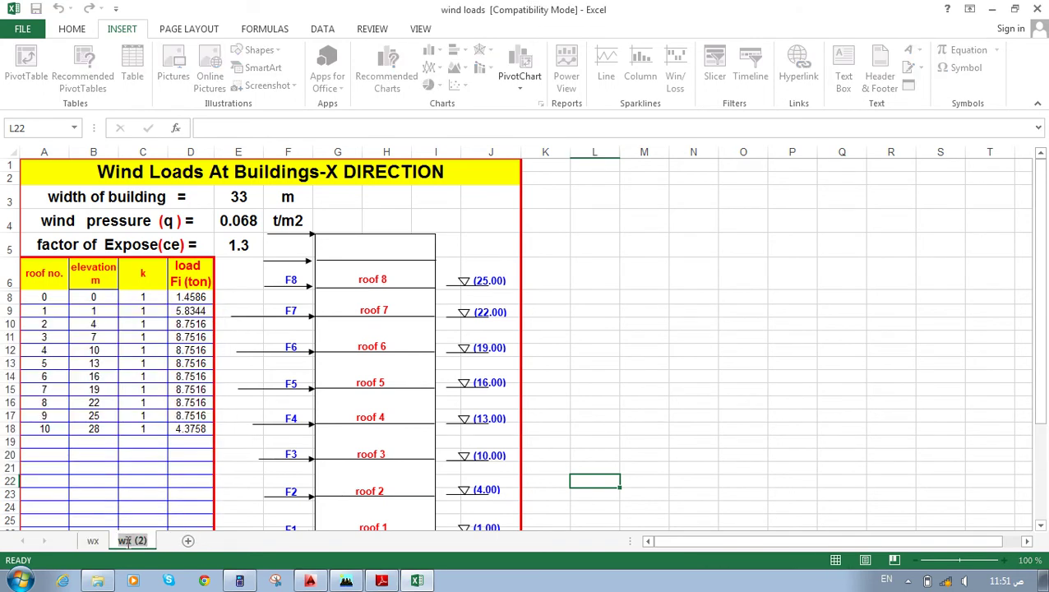
text(wY)
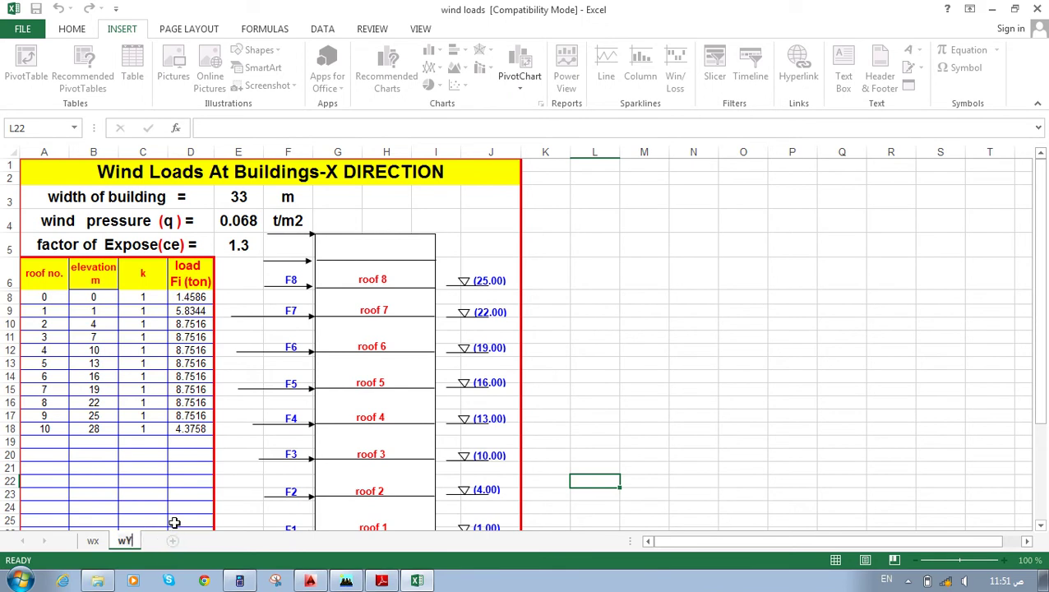
click(218, 521)
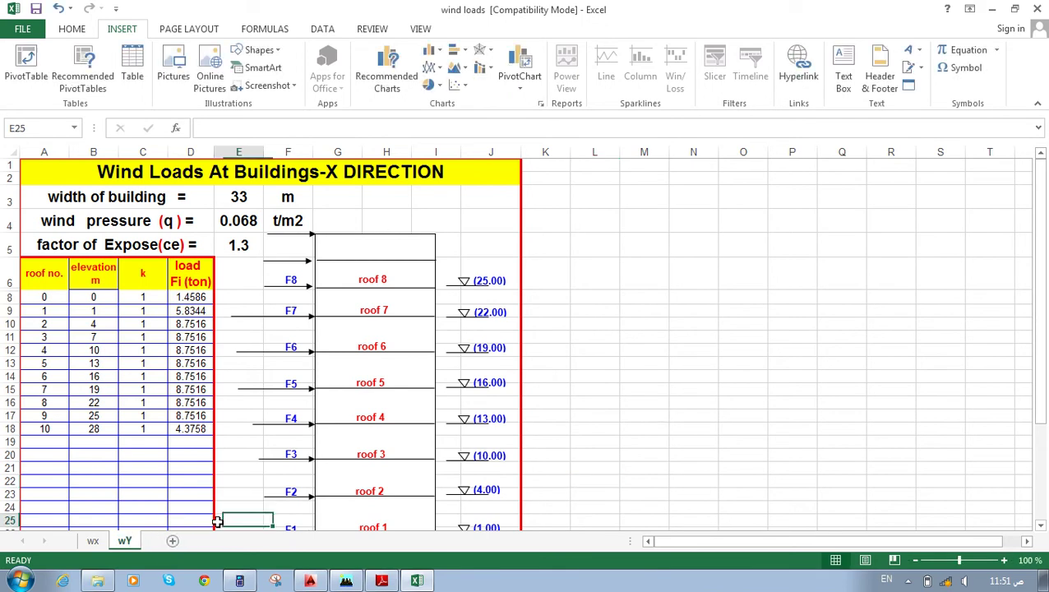
Change the title of the wY sheet to "Wind Loads At Buildings-Y DIRECTION".
double_click(336, 173)
key(BackSpace)
text(Y)
click(645, 219)
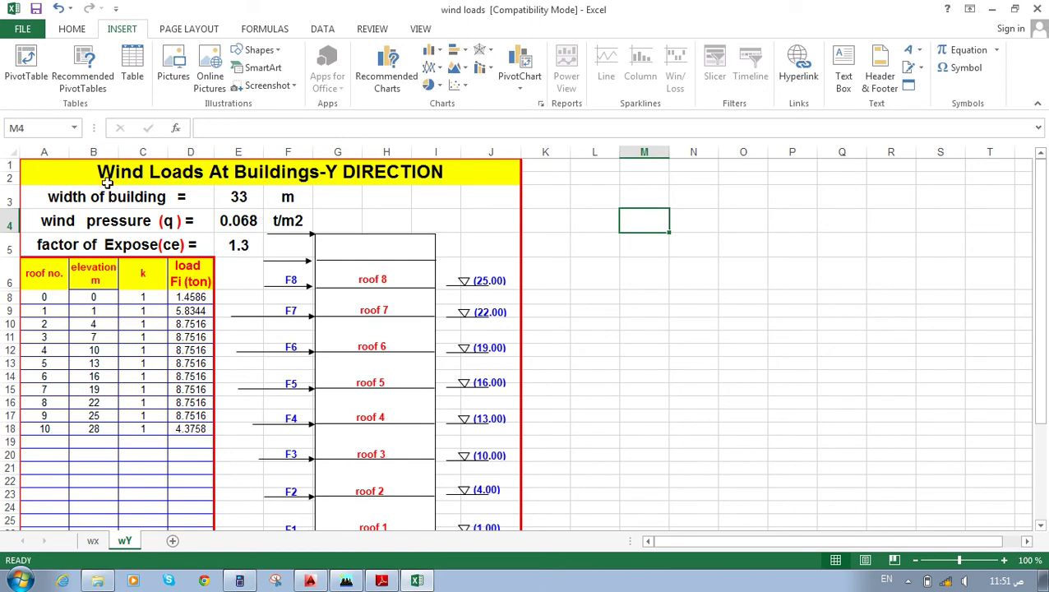
Set the width of building in cell E3 of the wY sheet to 19.5 m.
click(235, 189)
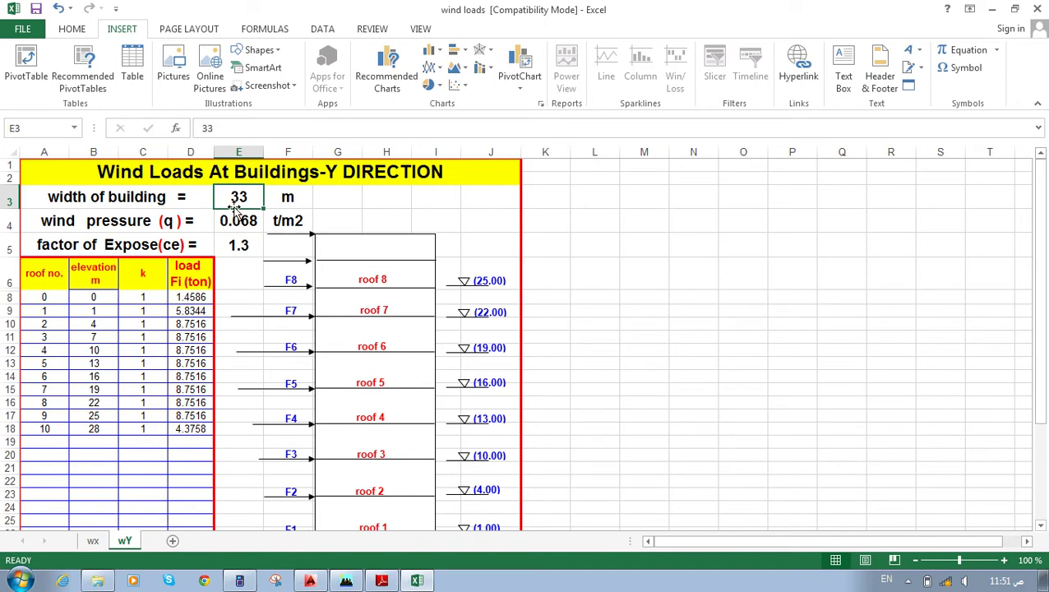
text(19.5)
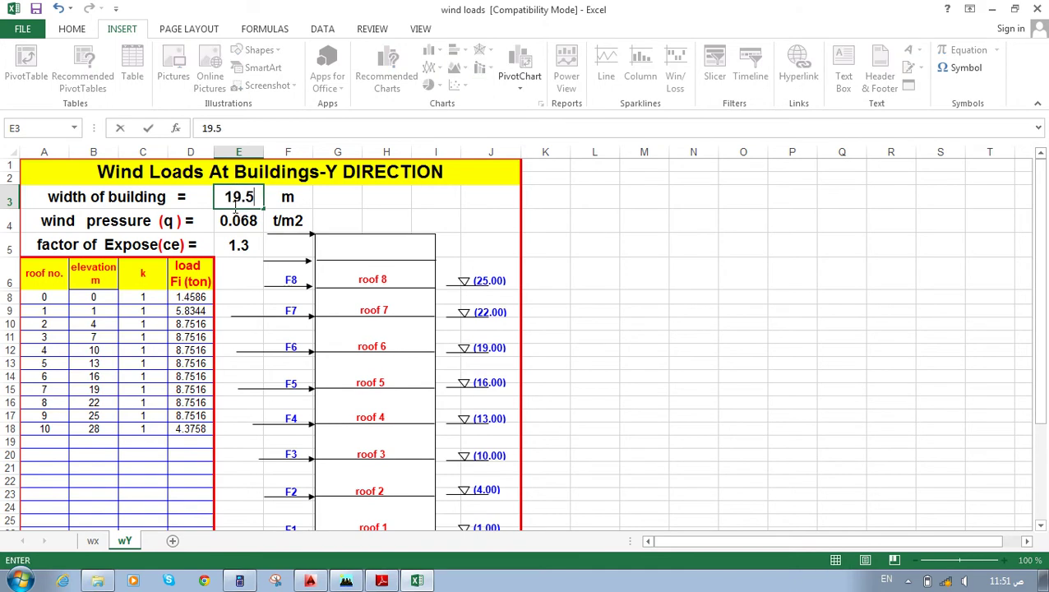
key(Return)
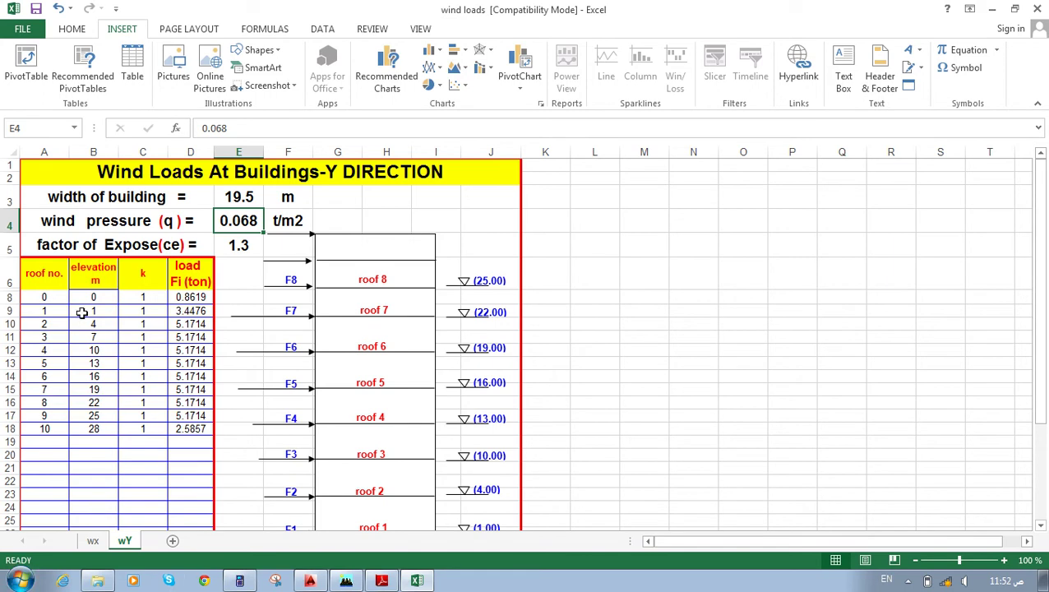
Copy roof numbers 1 to 10 (A9:A18) together with their loads (D9:D18) on the wY sheet.
click(51, 310)
click(46, 324)
click(45, 350)
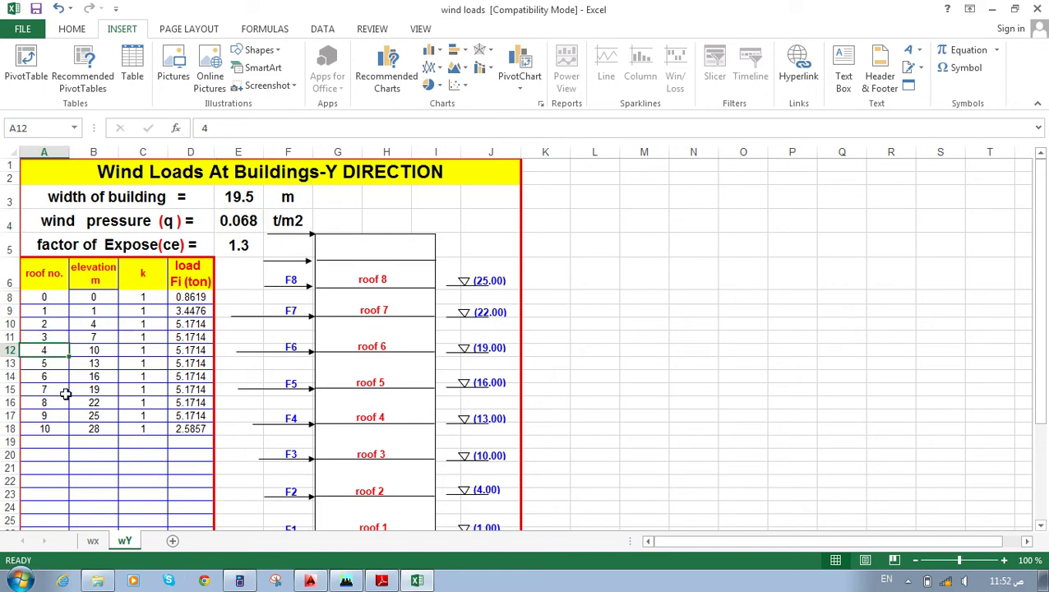
drag(45, 310, 44, 429)
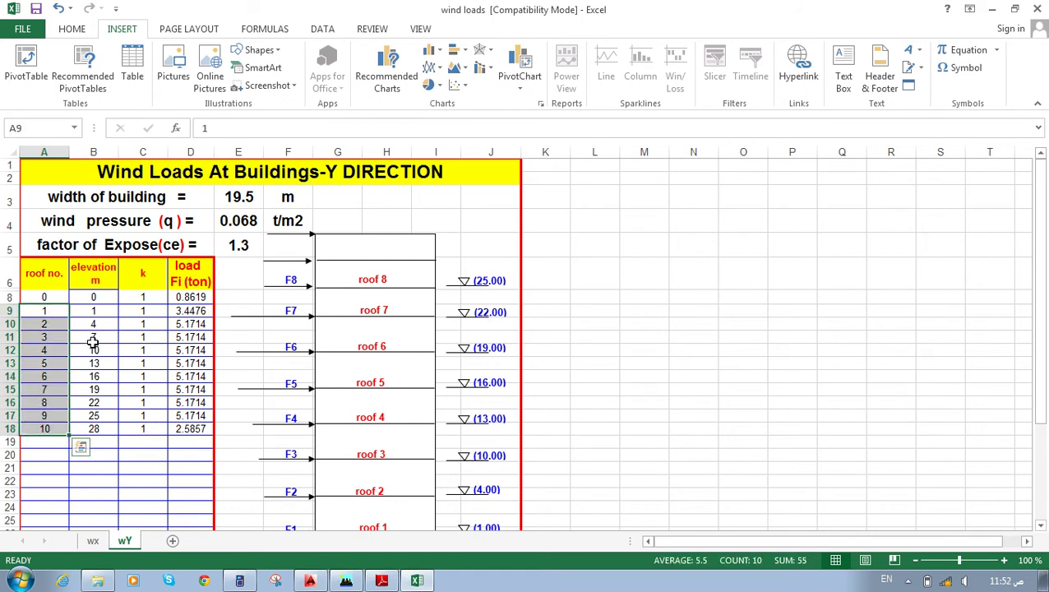
drag(49, 306, 44, 431)
ctrl+drag(189, 309, 192, 428)
key(ctrl+c)
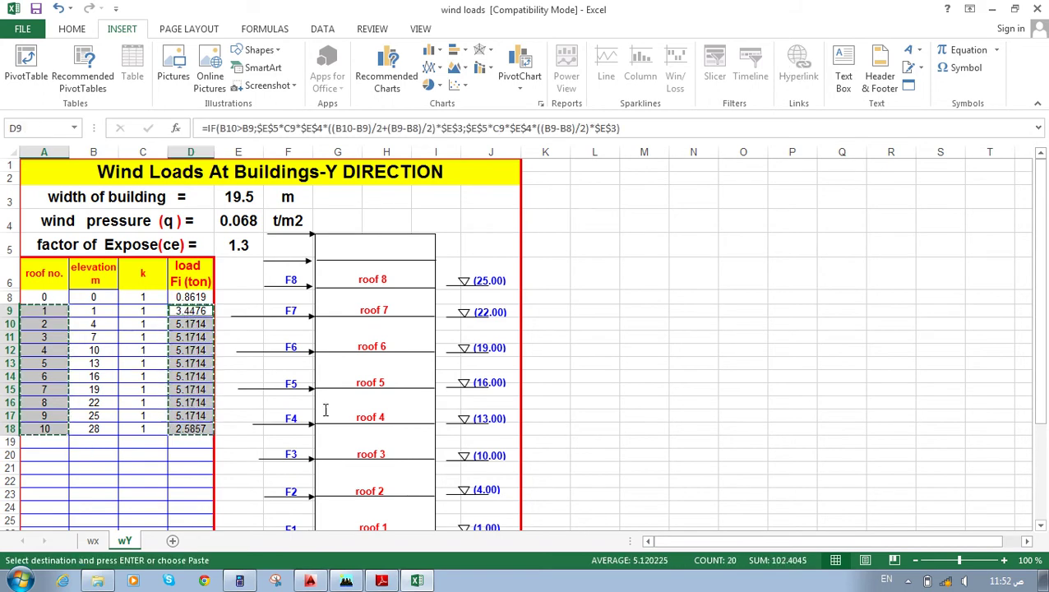
click(647, 298)
key(ctrl+v)
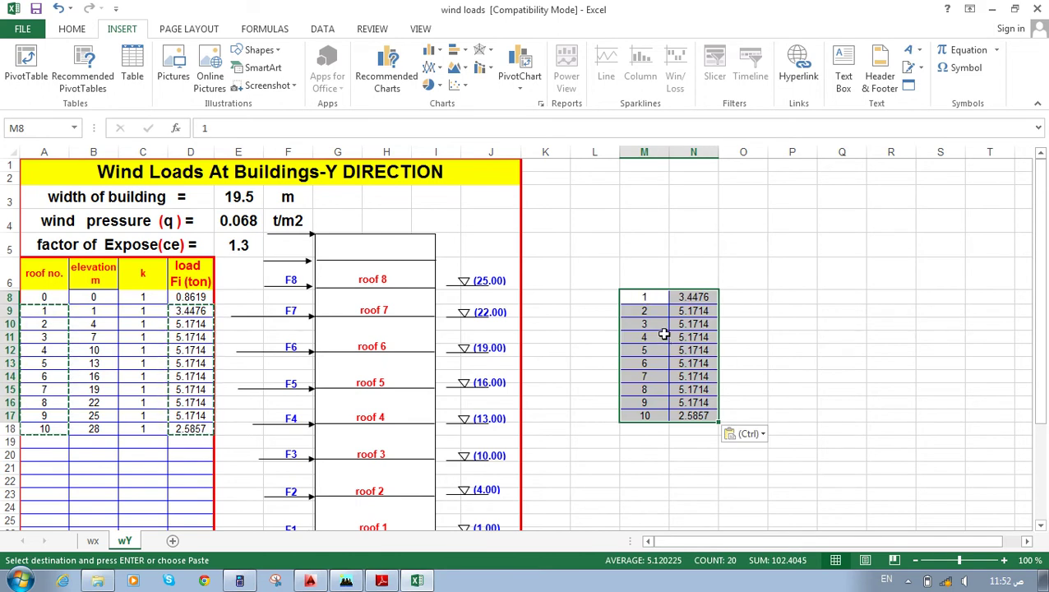
key(ctrl+z)
Paste the copied roof numbers and loads at M8 of the wY sheet as values only.
right_click(655, 298)
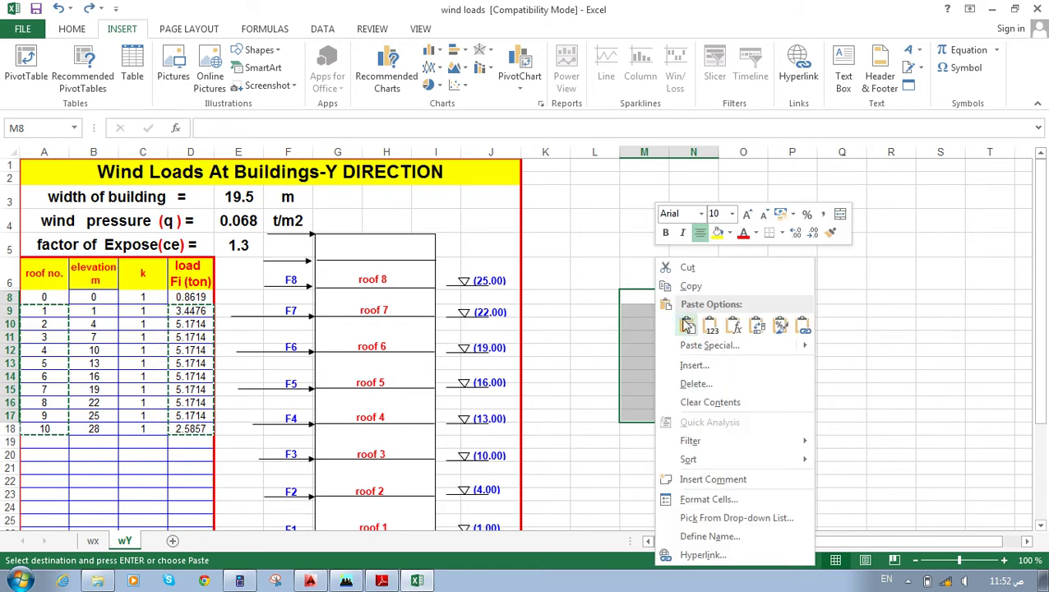
click(695, 346)
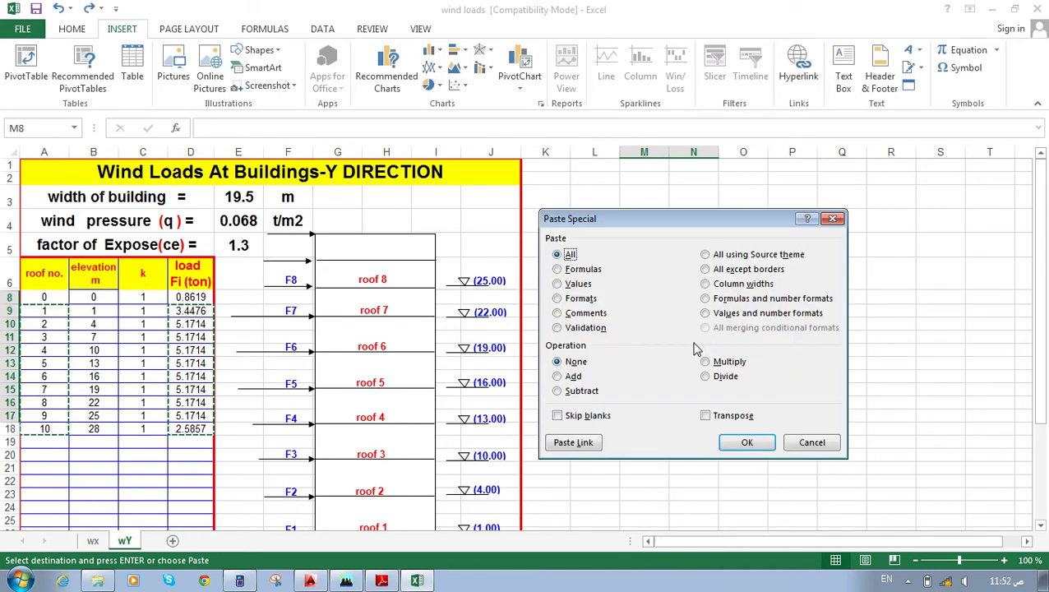
click(557, 284)
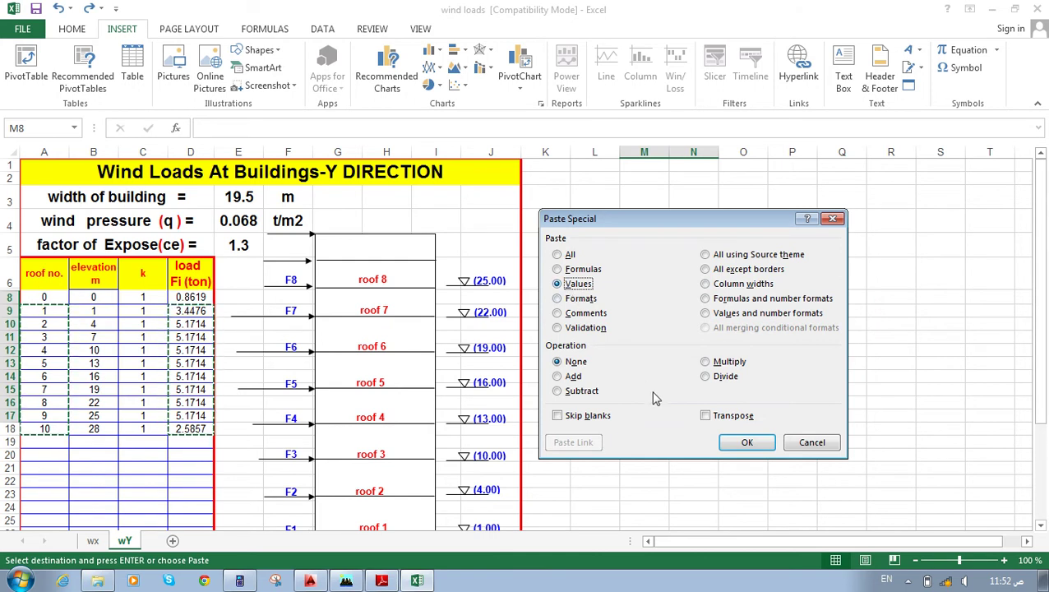
click(744, 442)
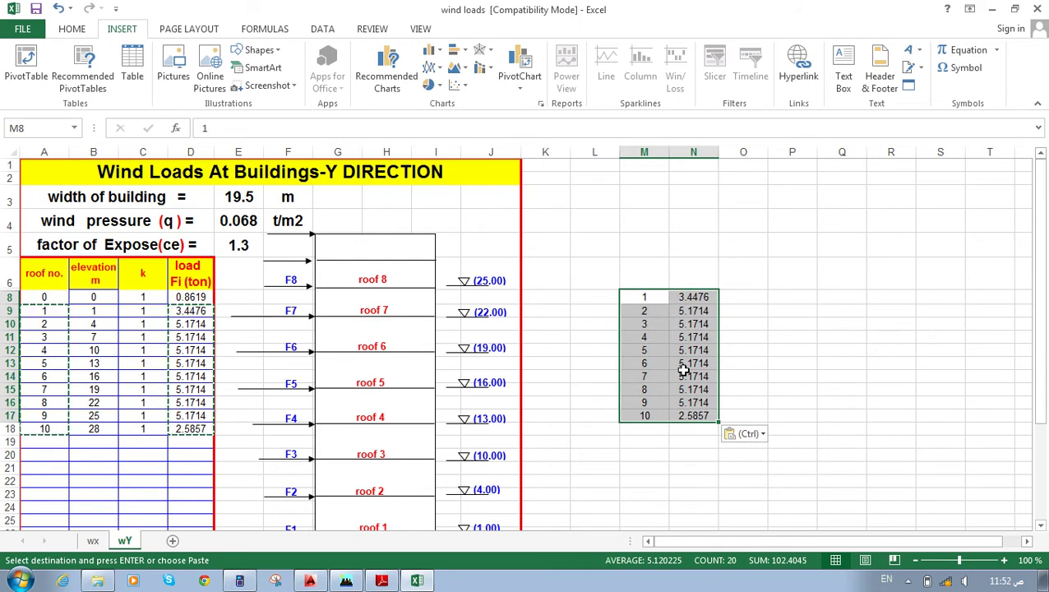
Apply a custom sort to M8:N17 on the wY sheet by Column M values, Largest to Smallest.
click(64, 30)
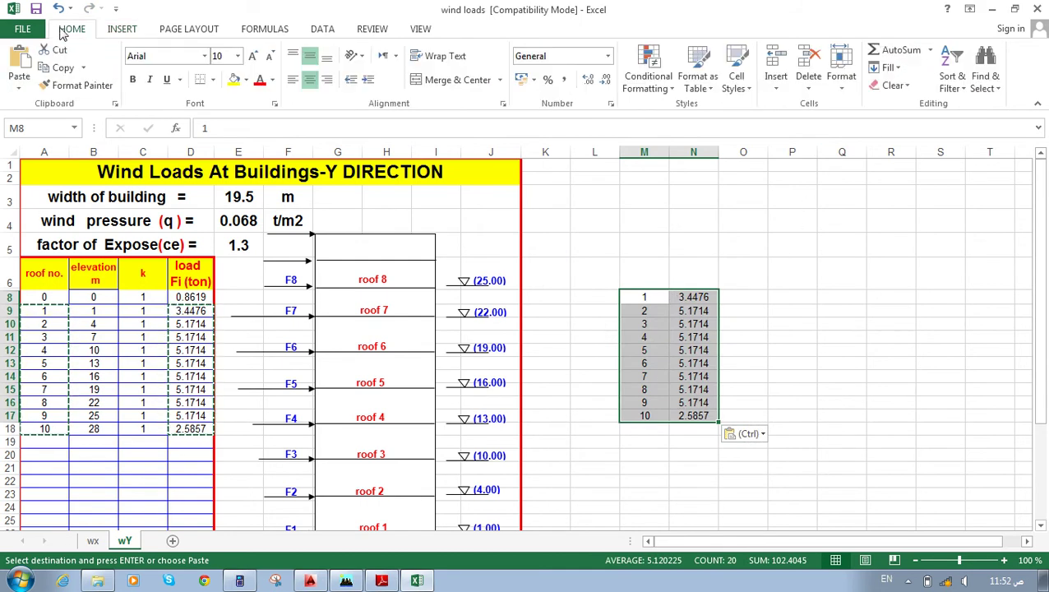
click(950, 70)
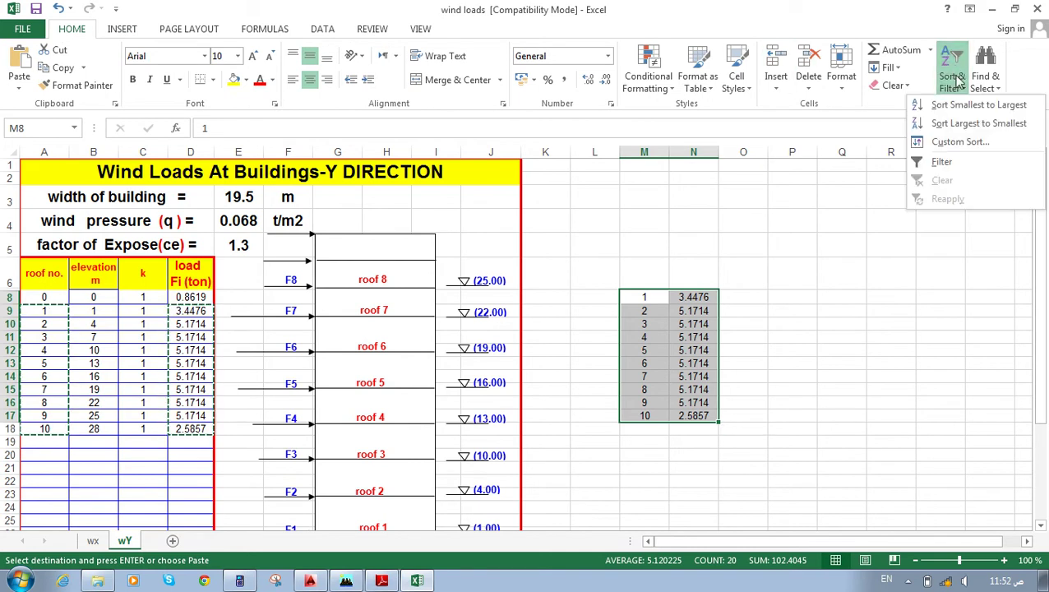
click(954, 144)
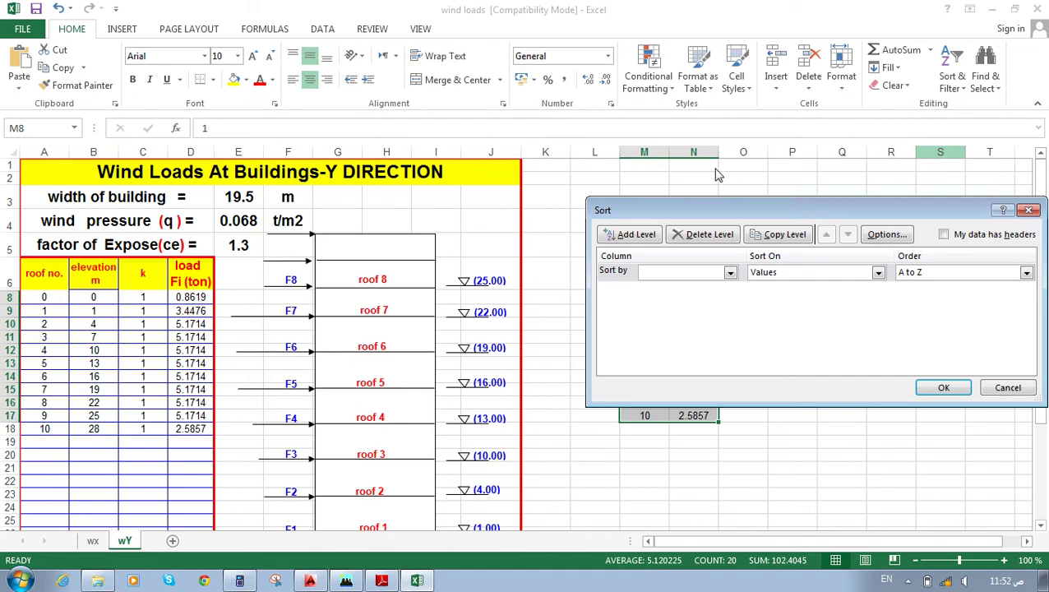
click(712, 272)
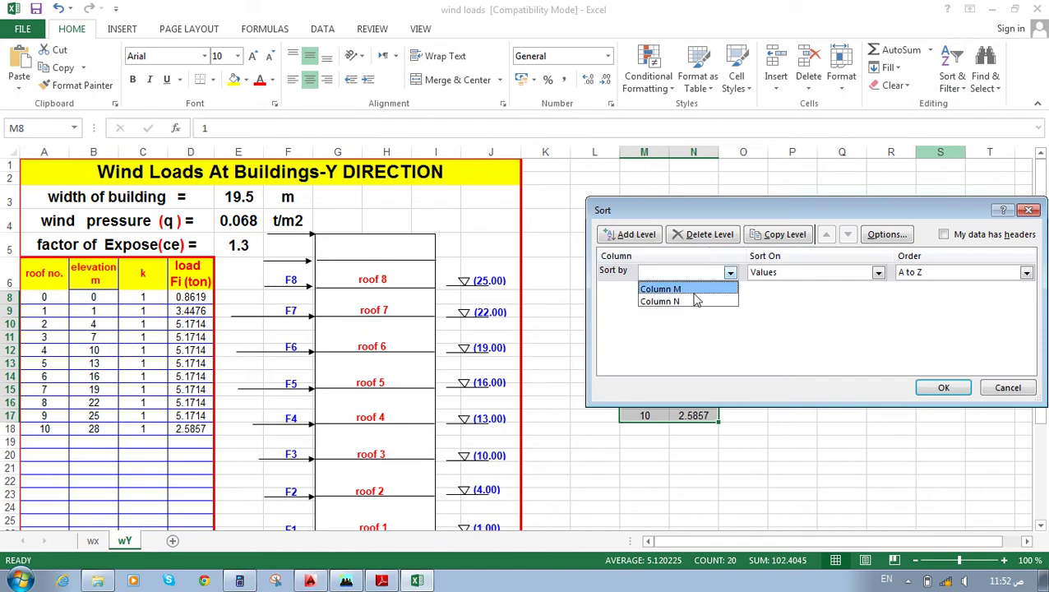
click(691, 290)
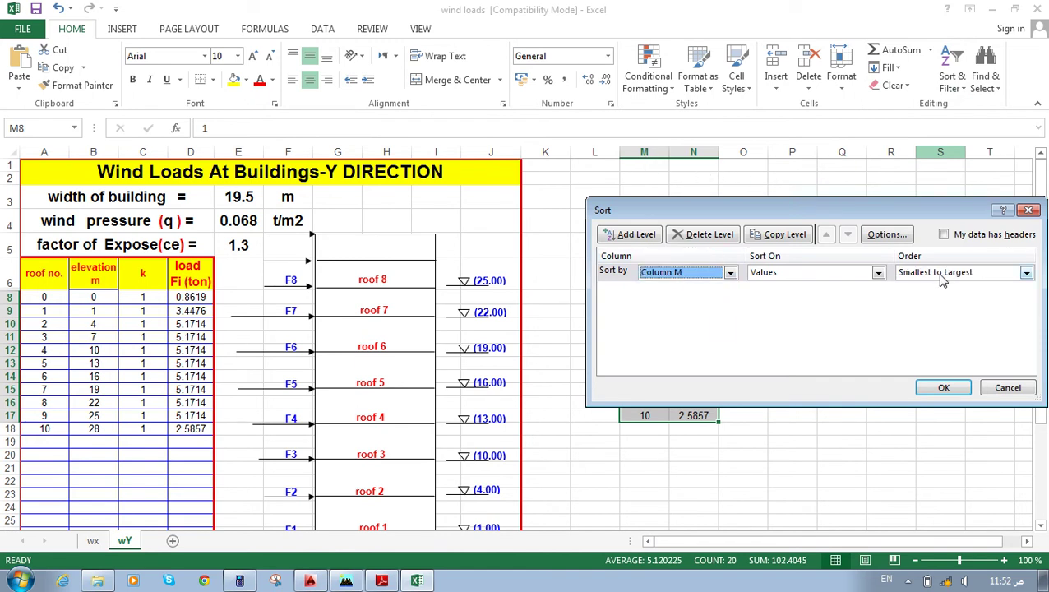
drag(864, 215, 1006, 222)
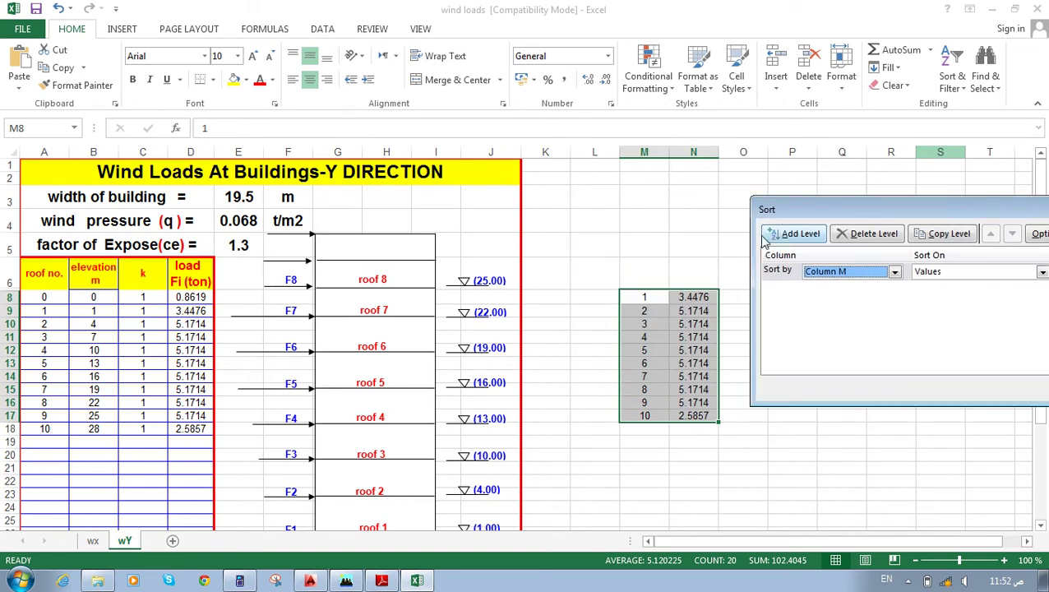
drag(867, 213, 581, 213)
click(839, 273)
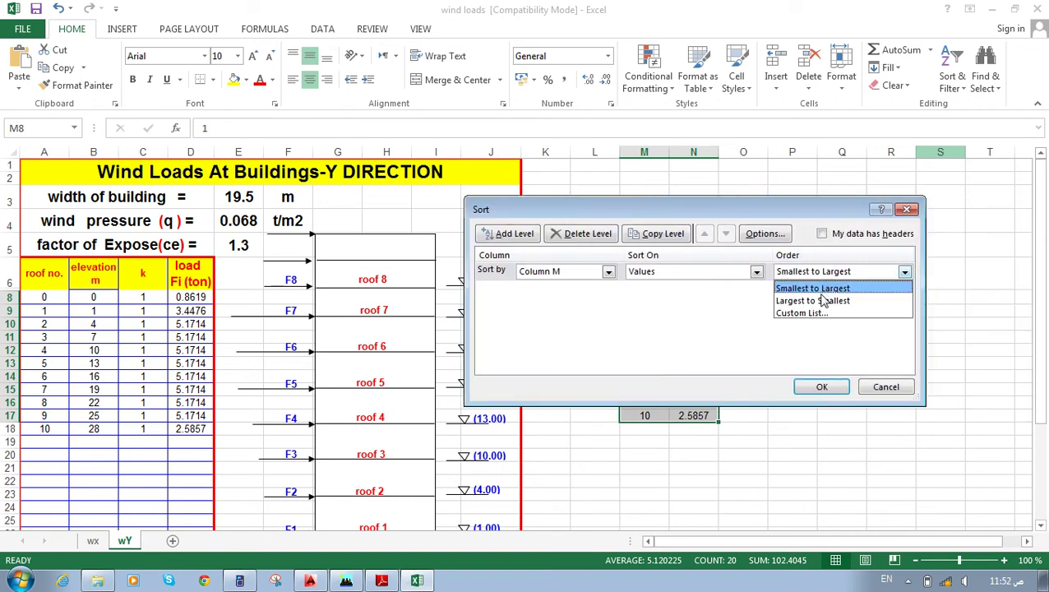
click(824, 301)
click(822, 387)
click(799, 378)
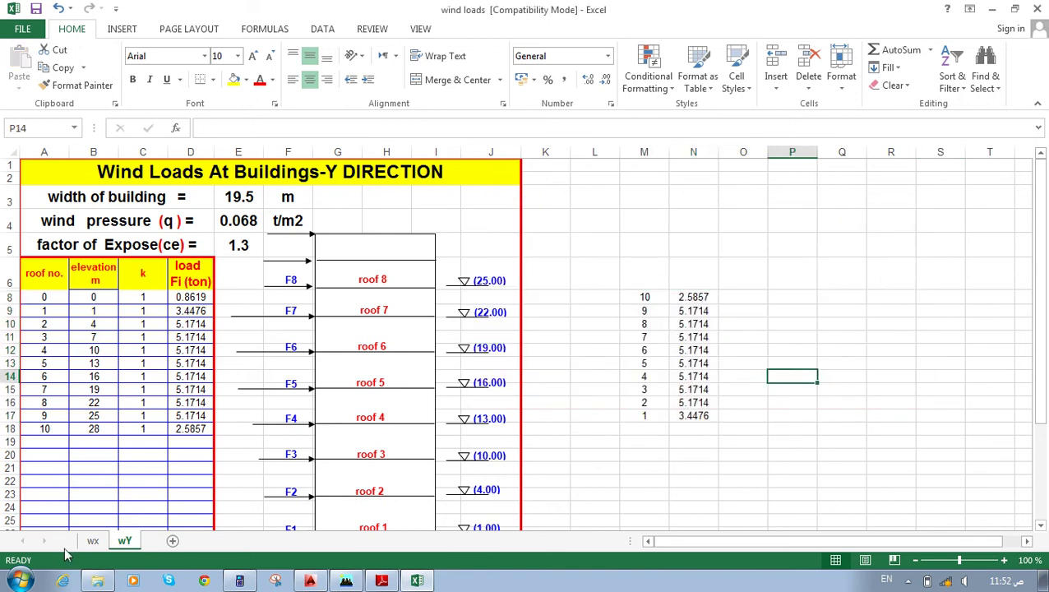
On the wx sheet, copy roof numbers 1 to 10 (A9:A18) together with their loads (D9:D18).
click(93, 541)
drag(55, 309, 40, 429)
ctrl+drag(191, 312, 198, 428)
key(ctrl+c)
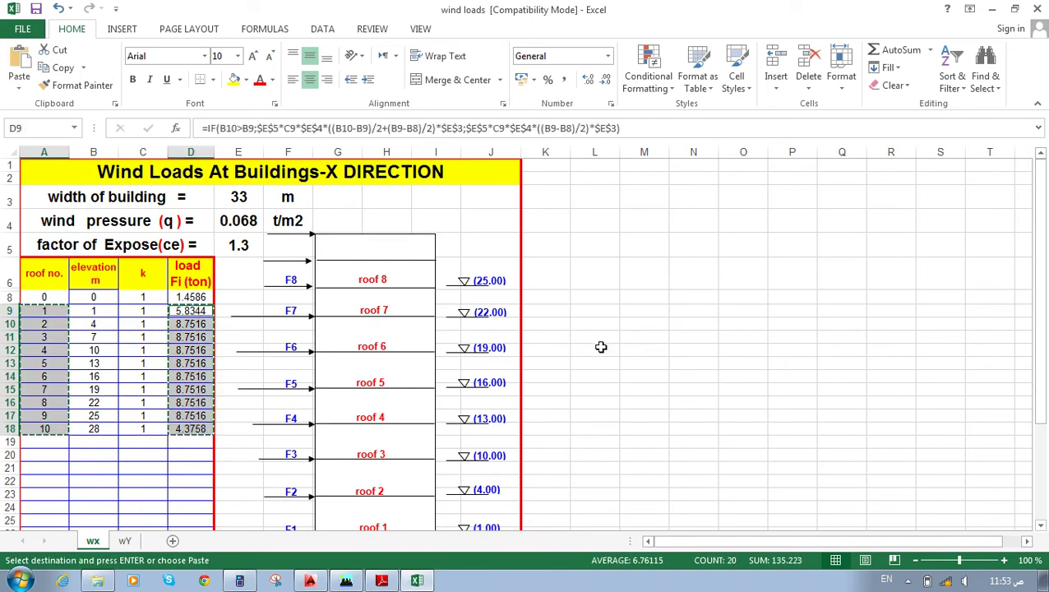
click(648, 300)
key(ctrl+v)
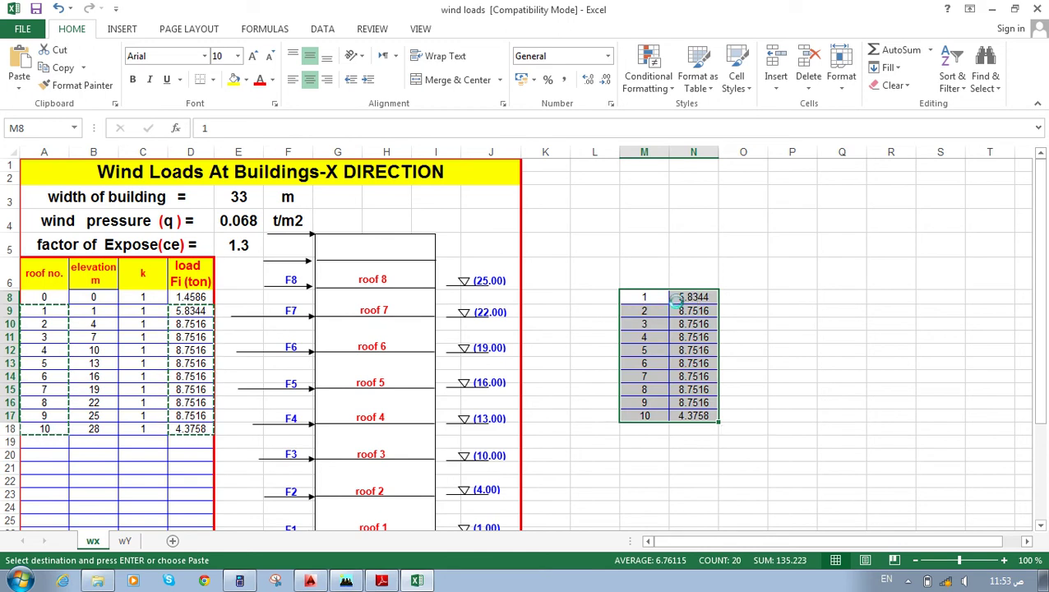
key(ctrl+z)
Paste the copied roof numbers and loads at M8 of the wx sheet as values only.
right_click(666, 298)
click(716, 345)
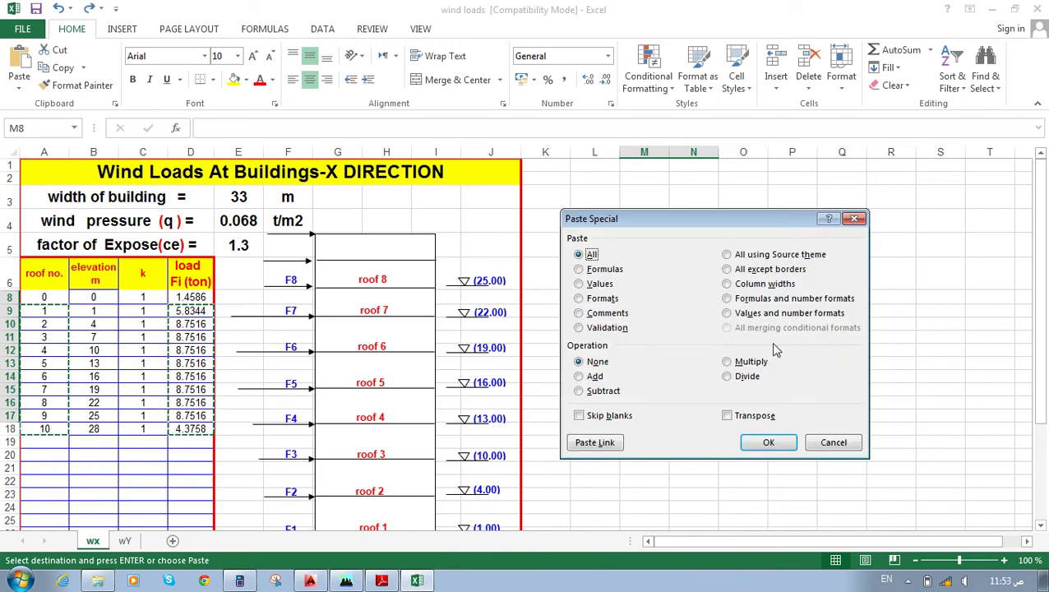
click(581, 284)
click(768, 442)
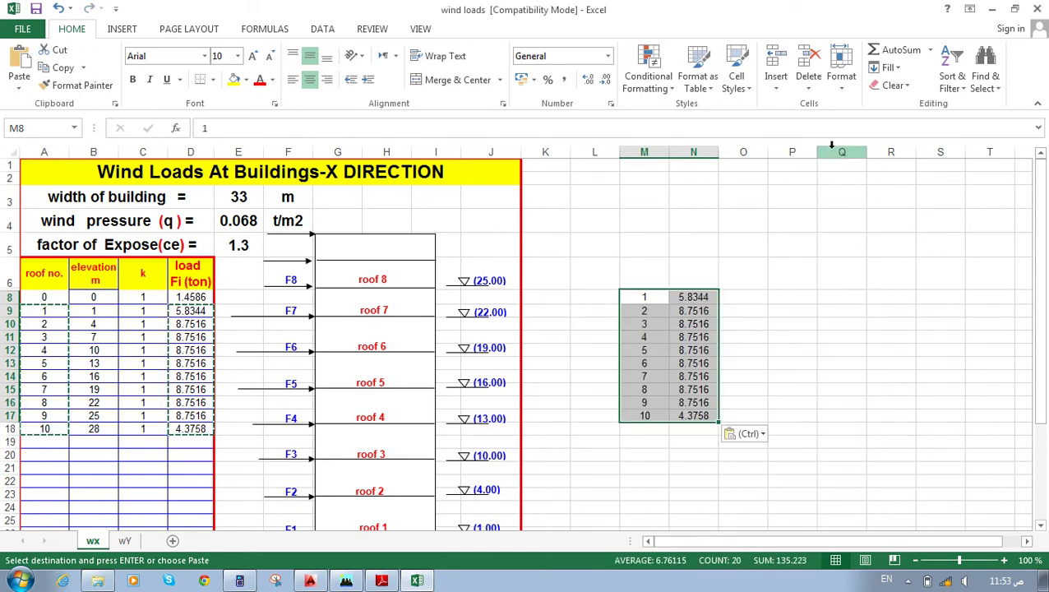
Apply a custom sort to M8:N17 on the wx sheet by Column M values, Largest to Smallest.
click(951, 78)
click(961, 141)
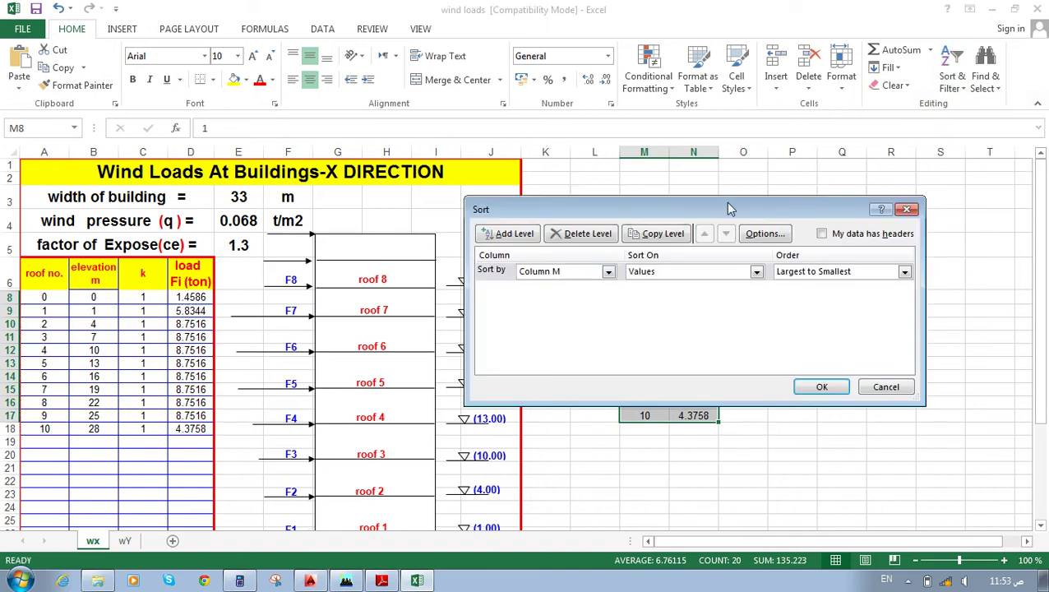
drag(641, 210, 229, 249)
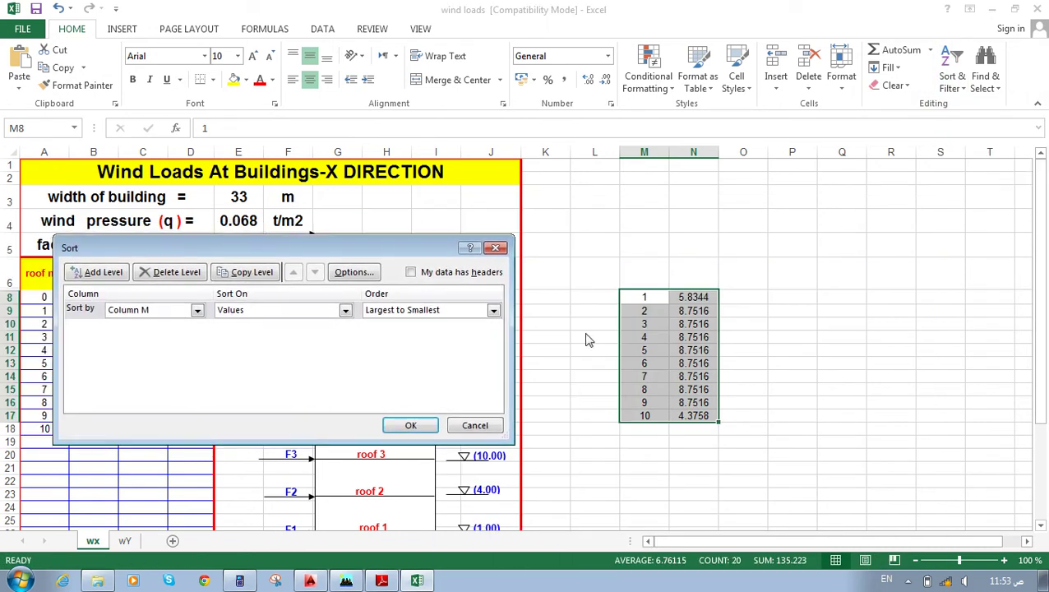
click(410, 425)
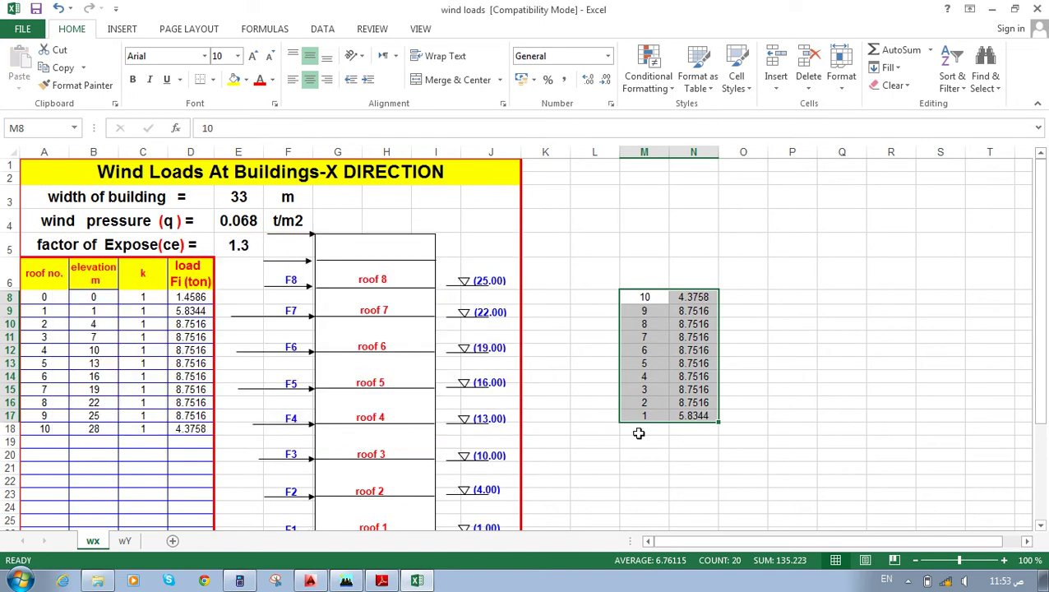
Switch to ETABS and add a static load case WX of type WIND with a User Defined auto lateral load.
click(355, 583)
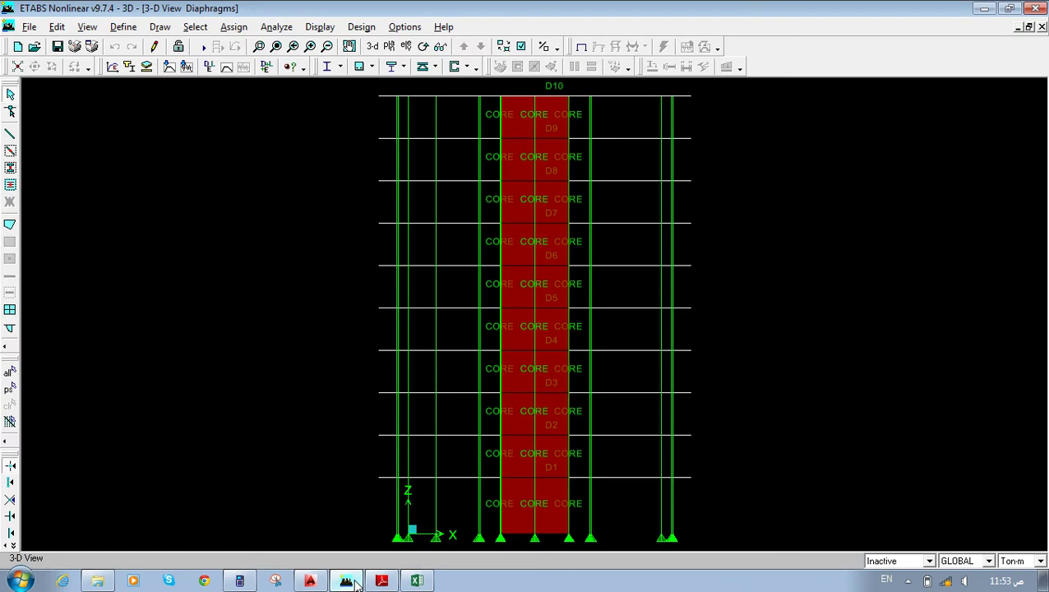
click(112, 28)
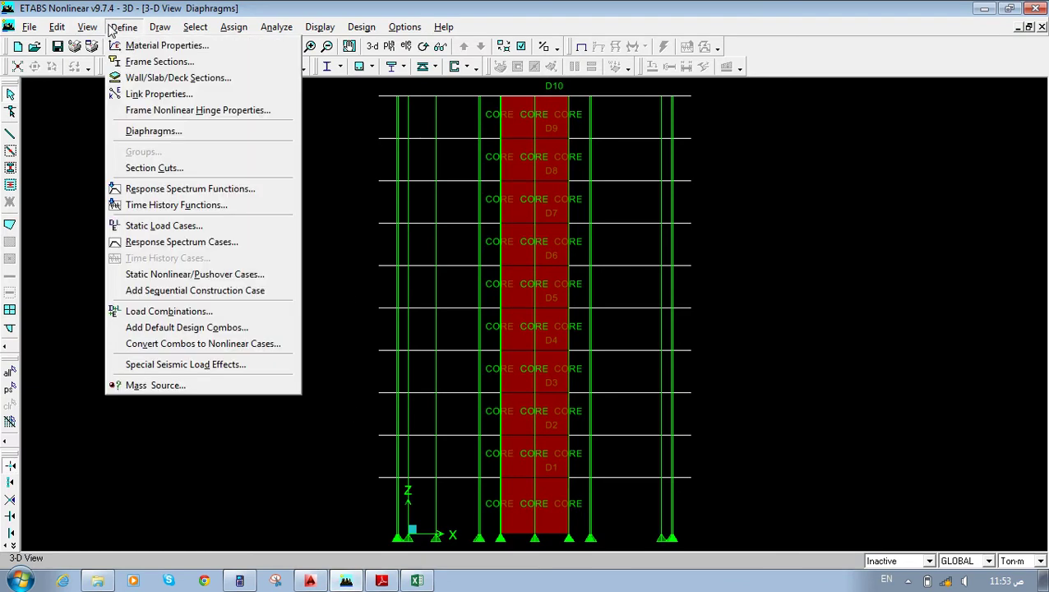
click(136, 229)
text(WX)
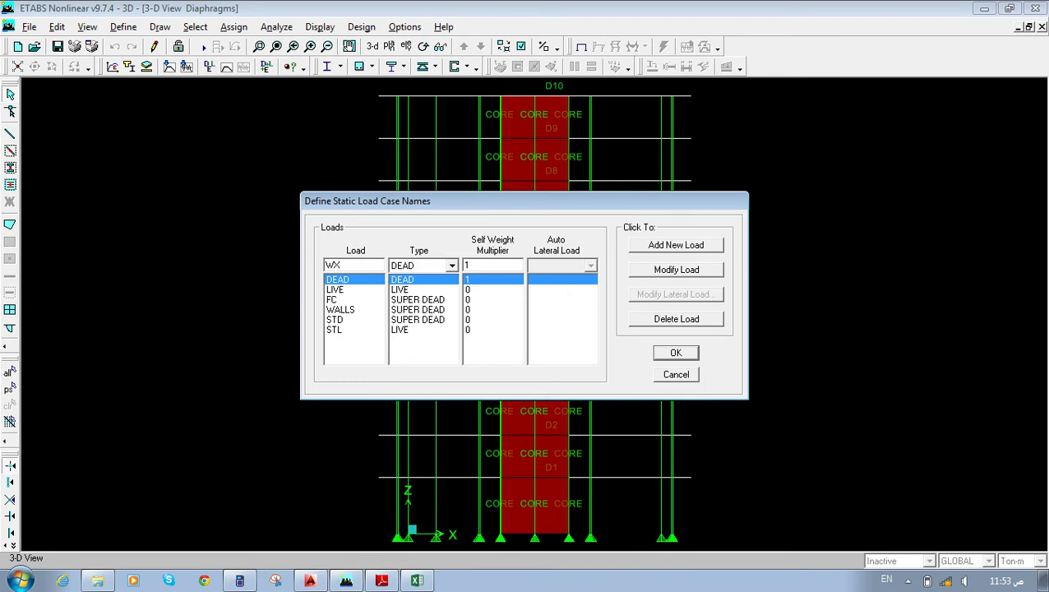
click(394, 264)
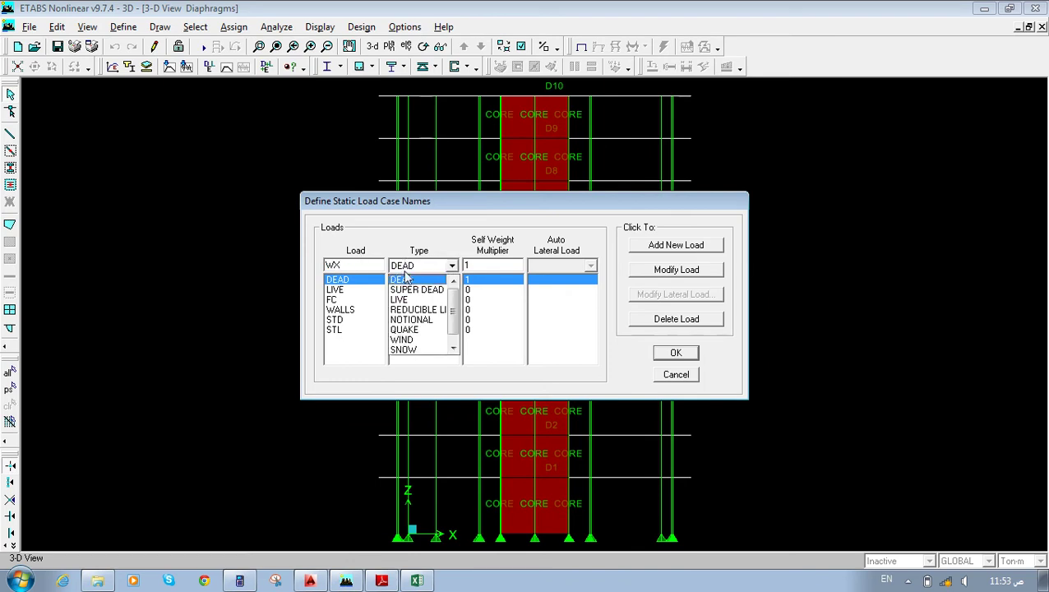
click(404, 340)
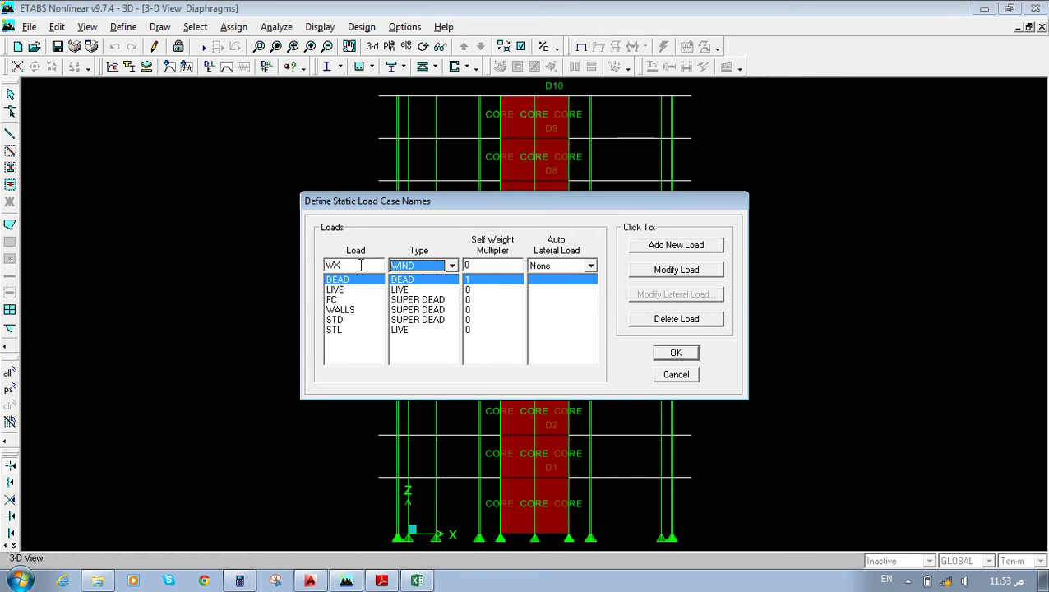
click(564, 272)
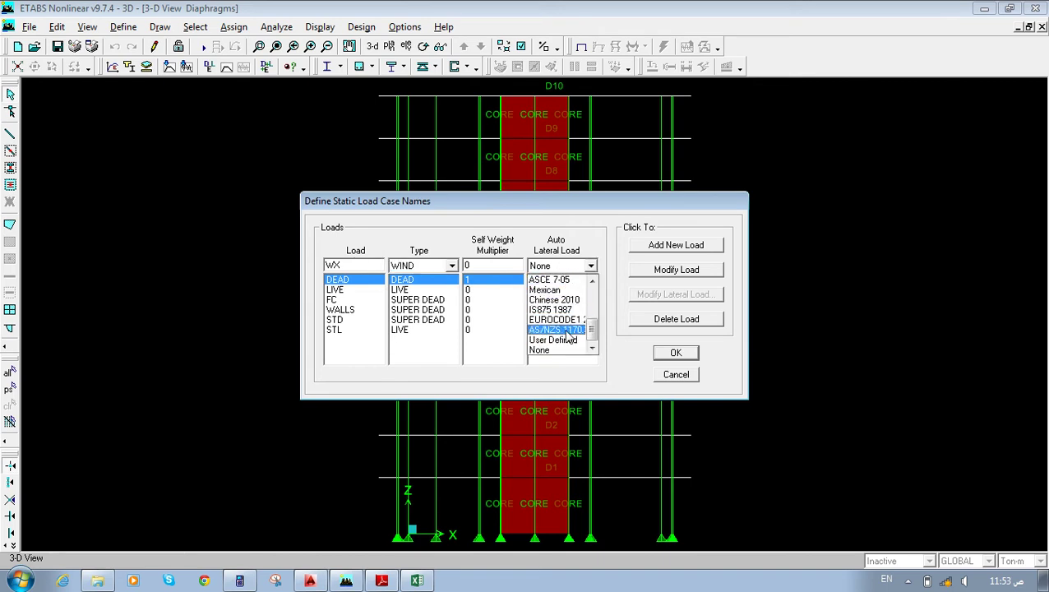
scroll(558, 317, up, 3)
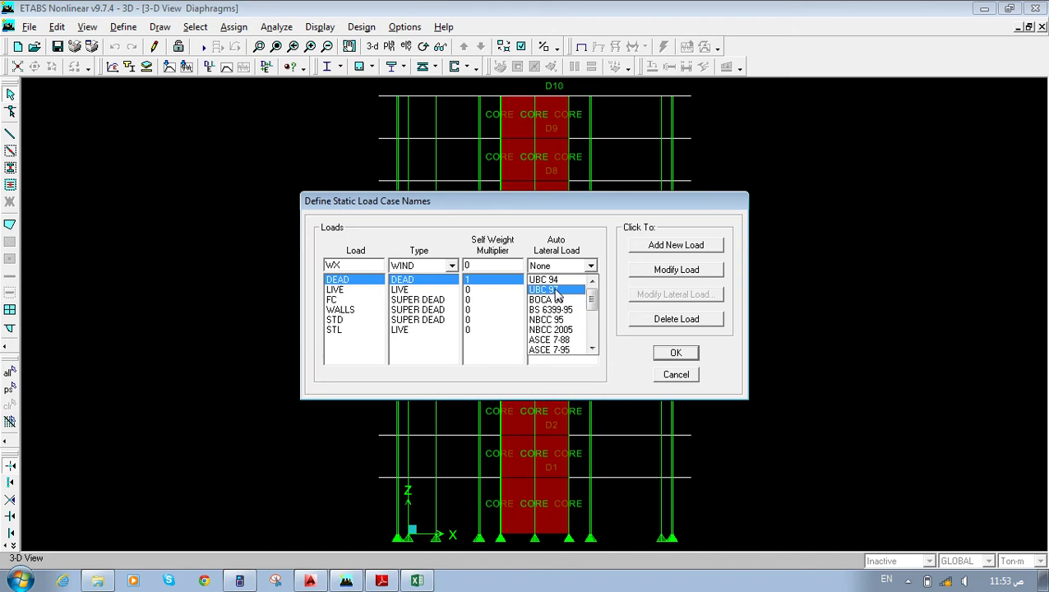
scroll(550, 316, down, 3)
click(542, 341)
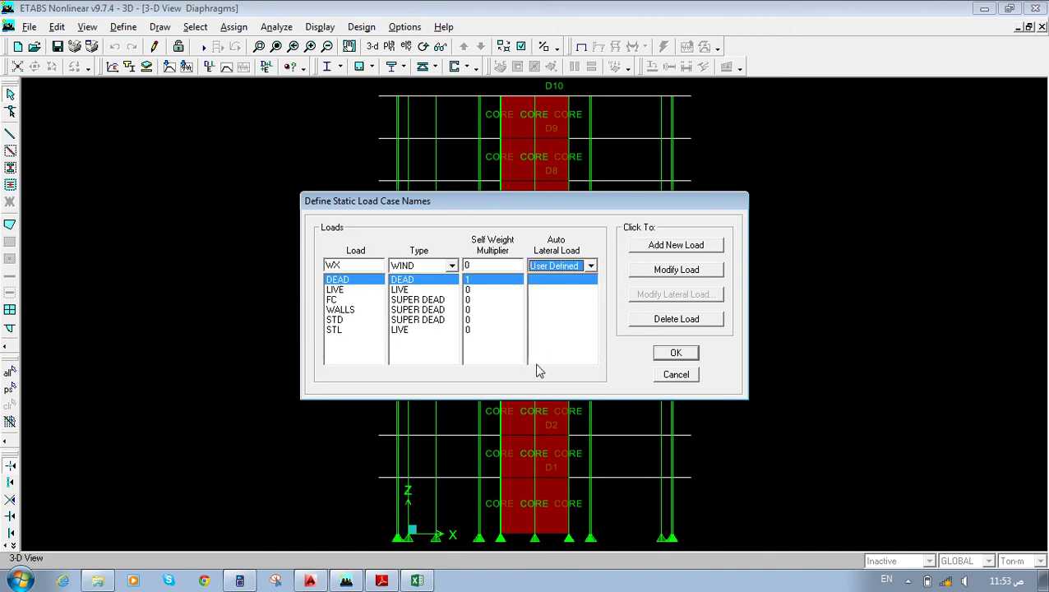
click(651, 250)
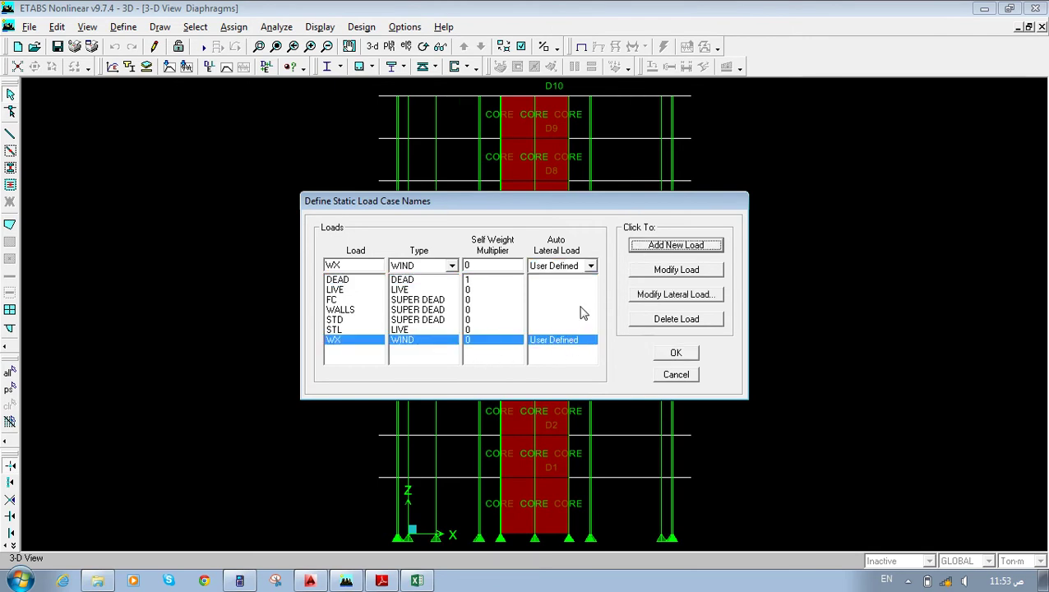
Open the user wind loads of case WX and review the X-Ord and Y-Ord columns for the diaphragms.
click(641, 298)
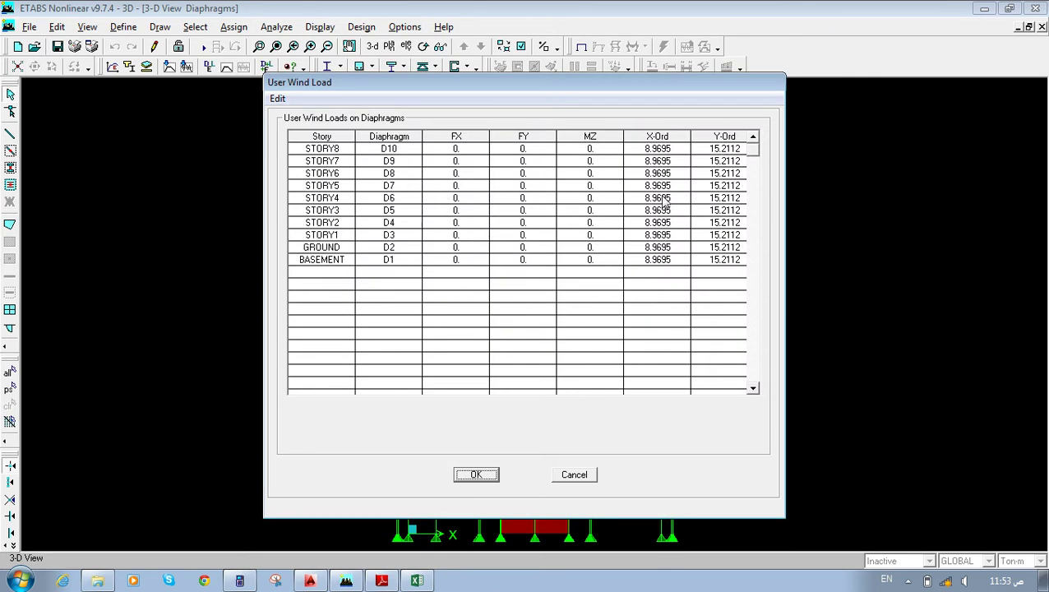
click(662, 137)
click(724, 136)
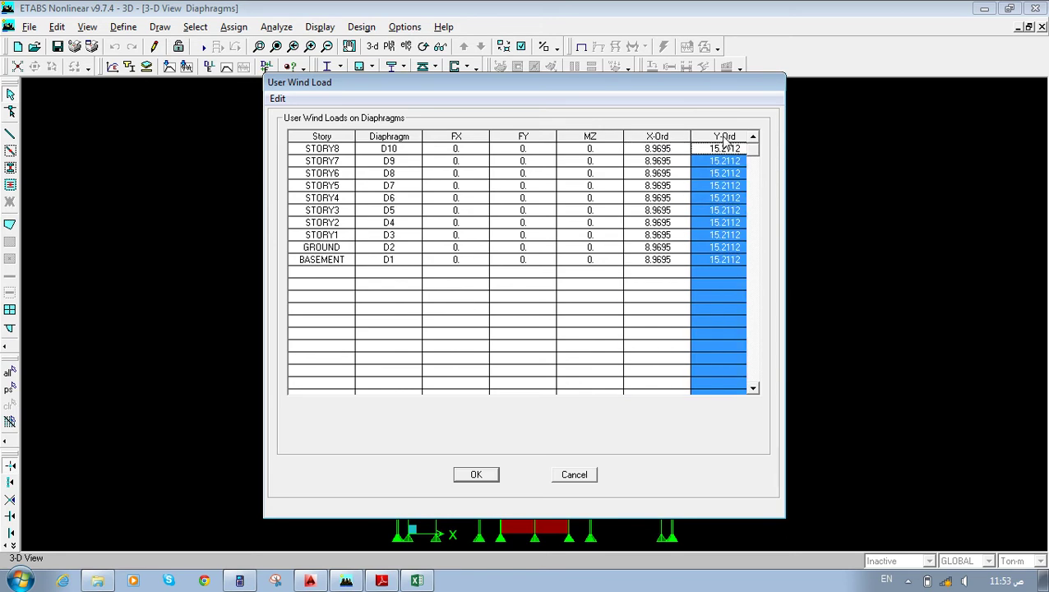
drag(452, 84, 691, 104)
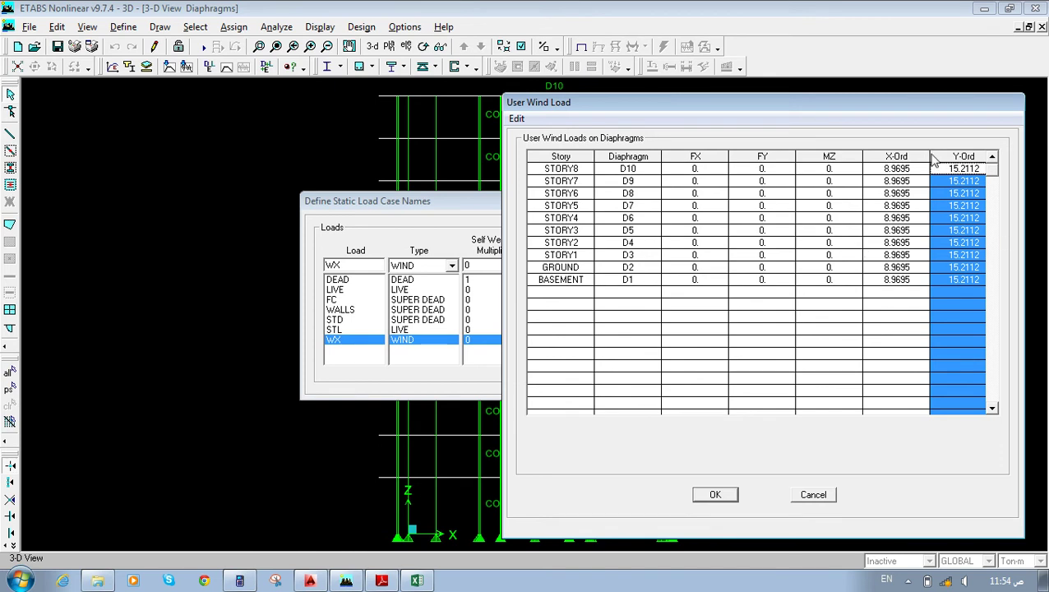
drag(917, 111, 623, 107)
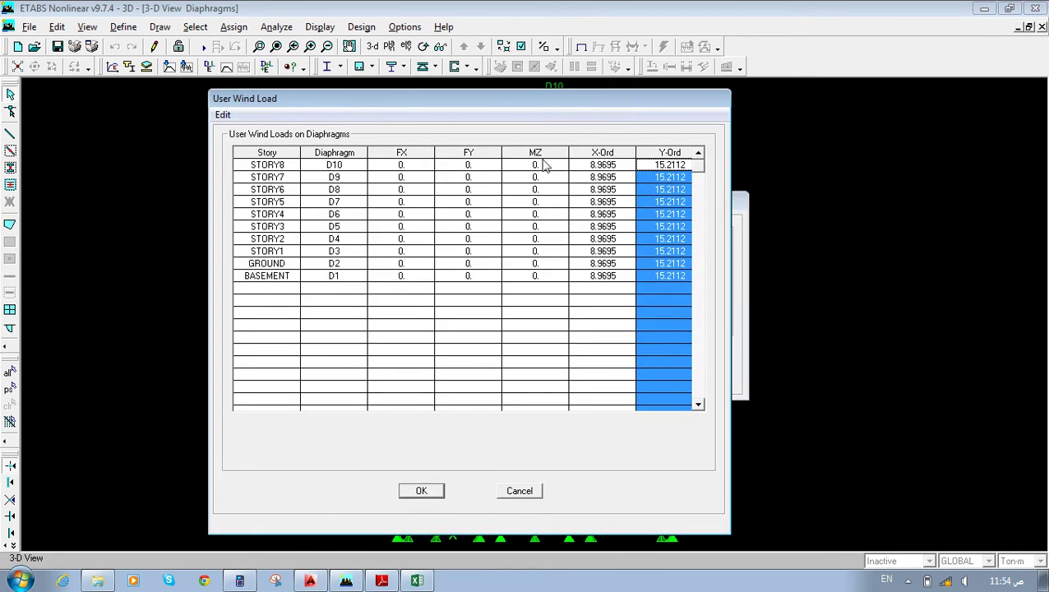
Switch to Excel and copy the sorted X-direction loads in N8:N17 of the wx sheet.
click(417, 581)
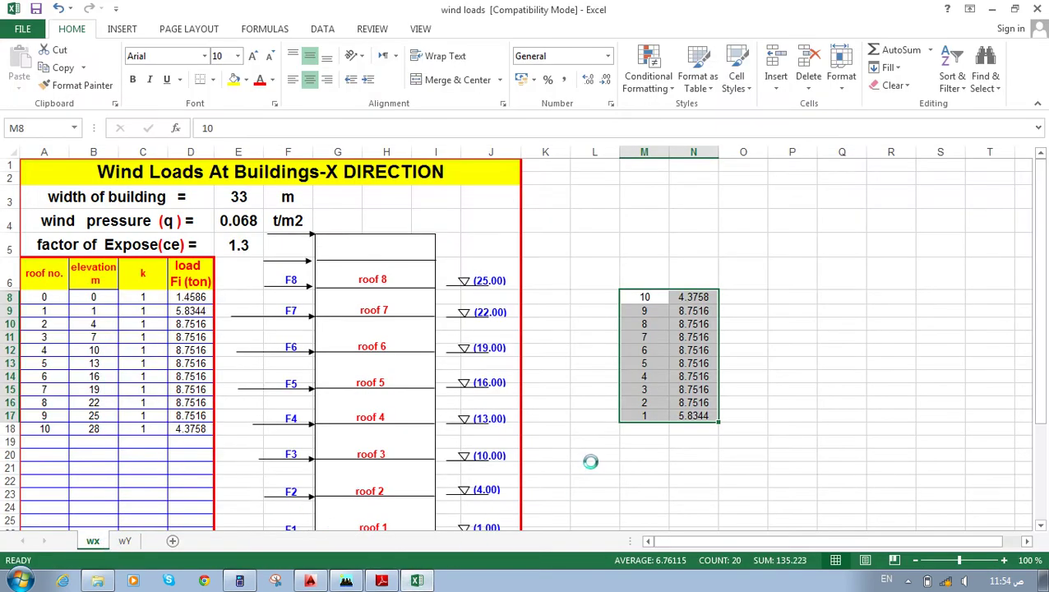
click(417, 580)
click(416, 580)
drag(679, 296, 686, 415)
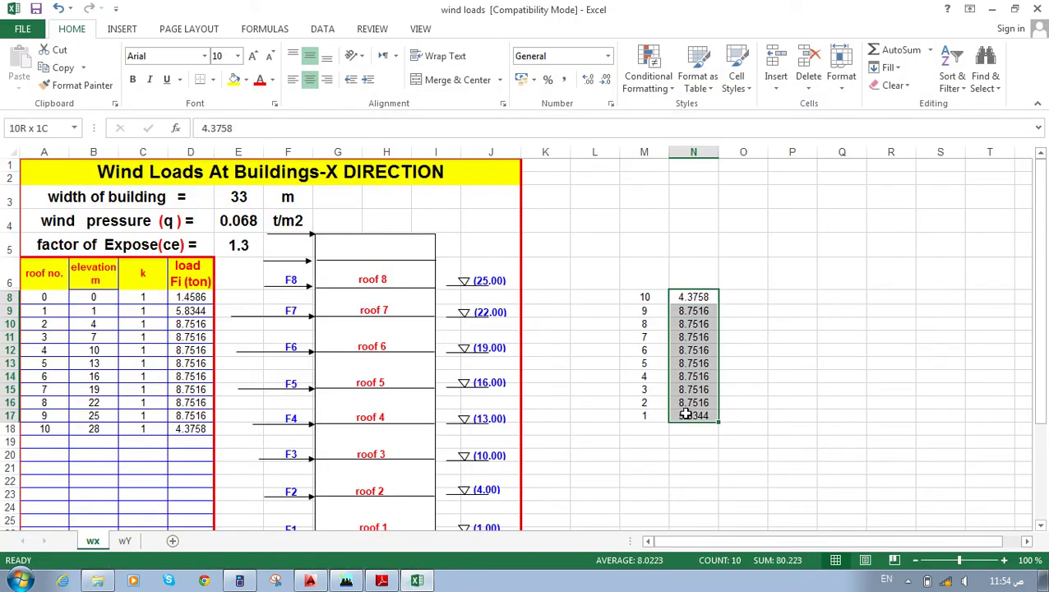
key(ctrl+c)
Back in ETABS, paste the copied loads into the FX column for STORY8 to BASEMENT and accept the WX wind loads.
click(347, 580)
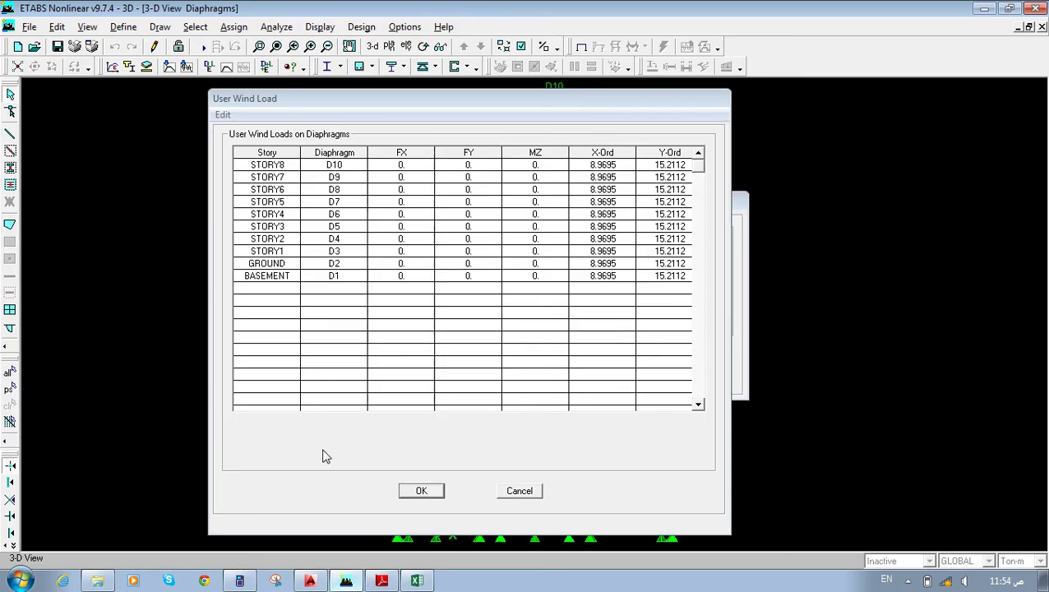
drag(422, 292, 420, 168)
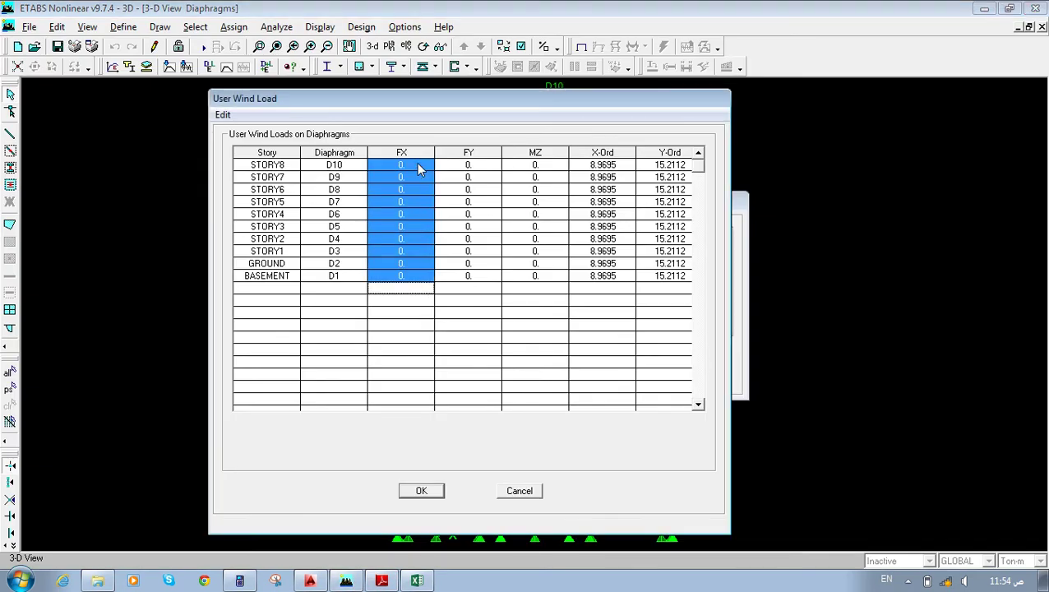
key(ctrl+v)
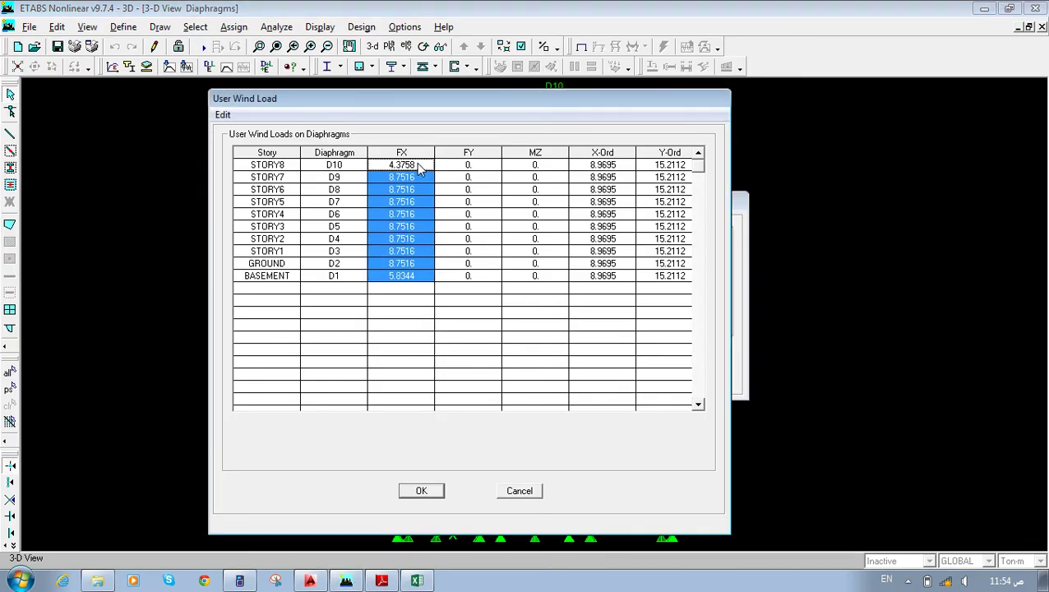
click(430, 492)
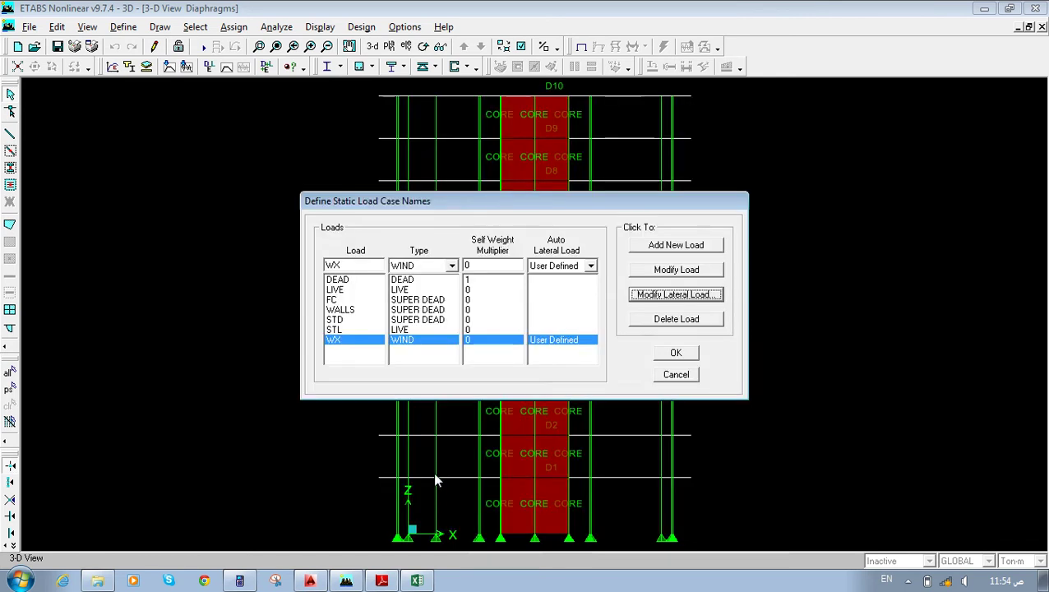
Add a second WIND load case named WY with a User Defined lateral load and open its user wind loads.
double_click(381, 268)
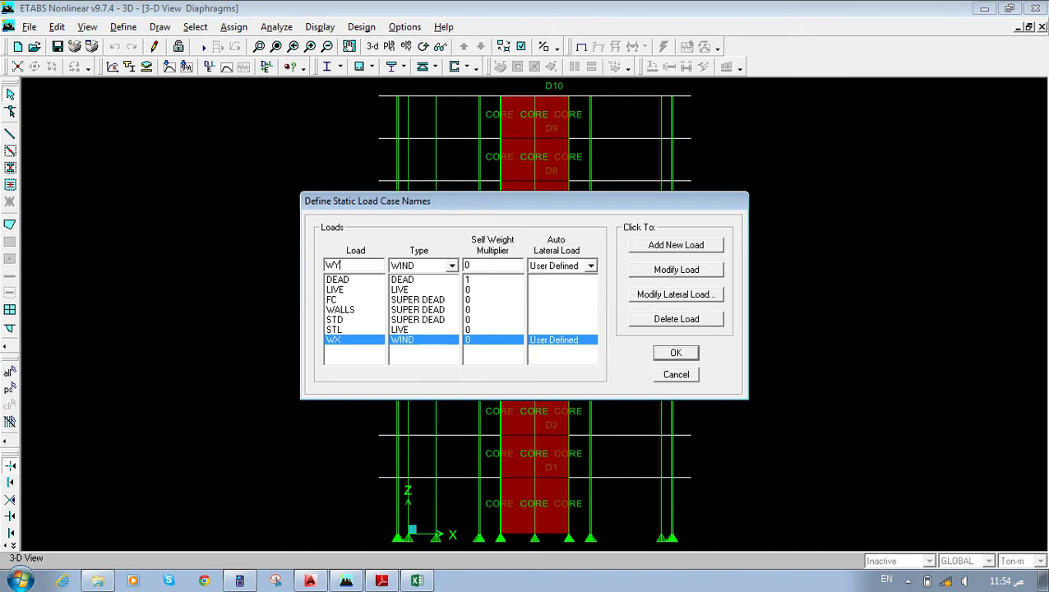
click(660, 249)
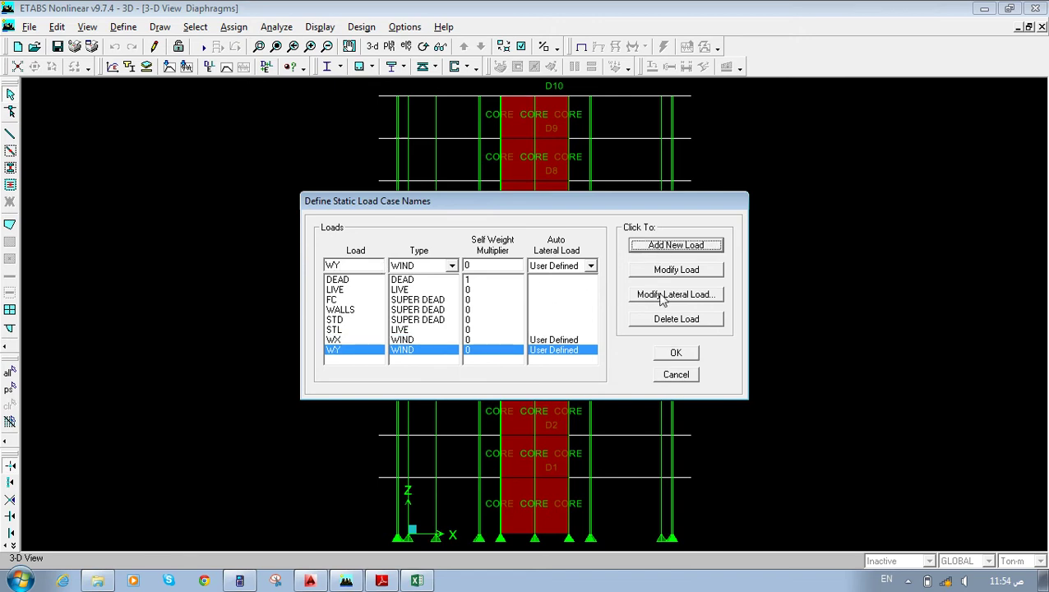
click(663, 303)
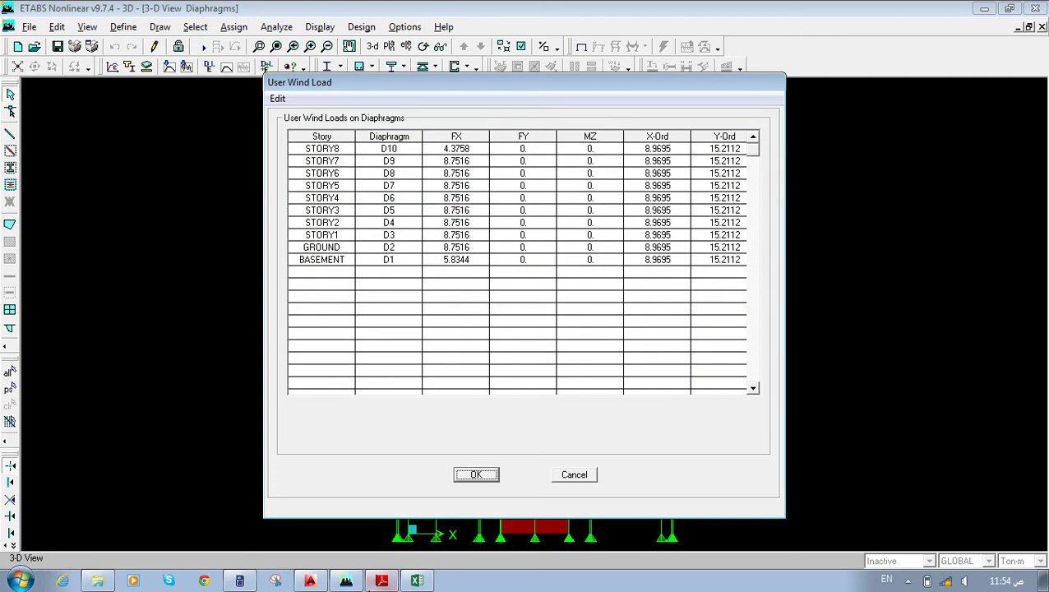
Switch to Excel and copy the sorted Y-direction loads in N8:N17 of the wY sheet.
click(417, 581)
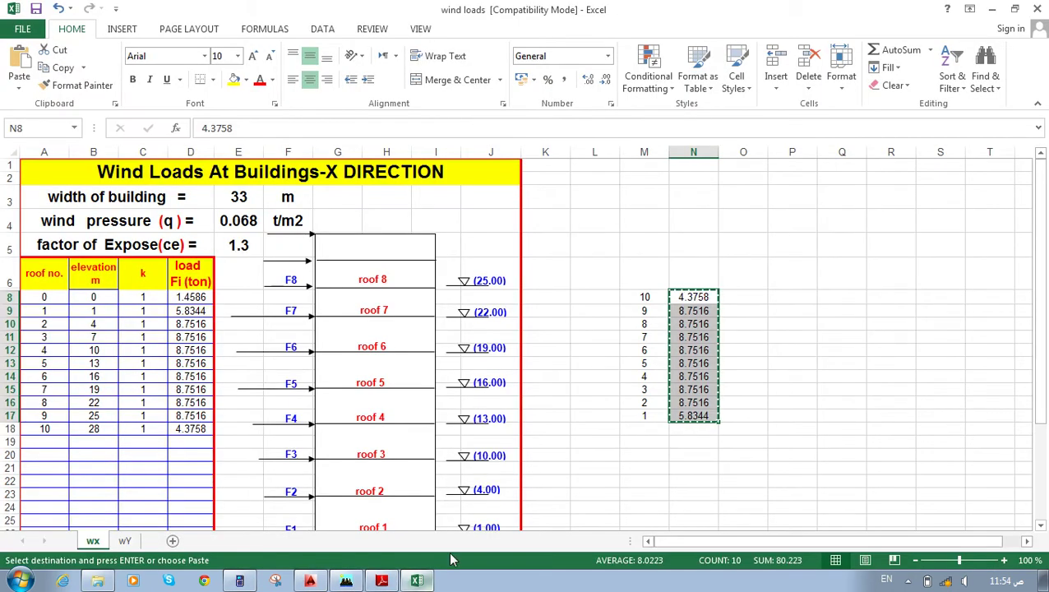
click(124, 540)
drag(693, 297, 696, 413)
key(ctrl+c)
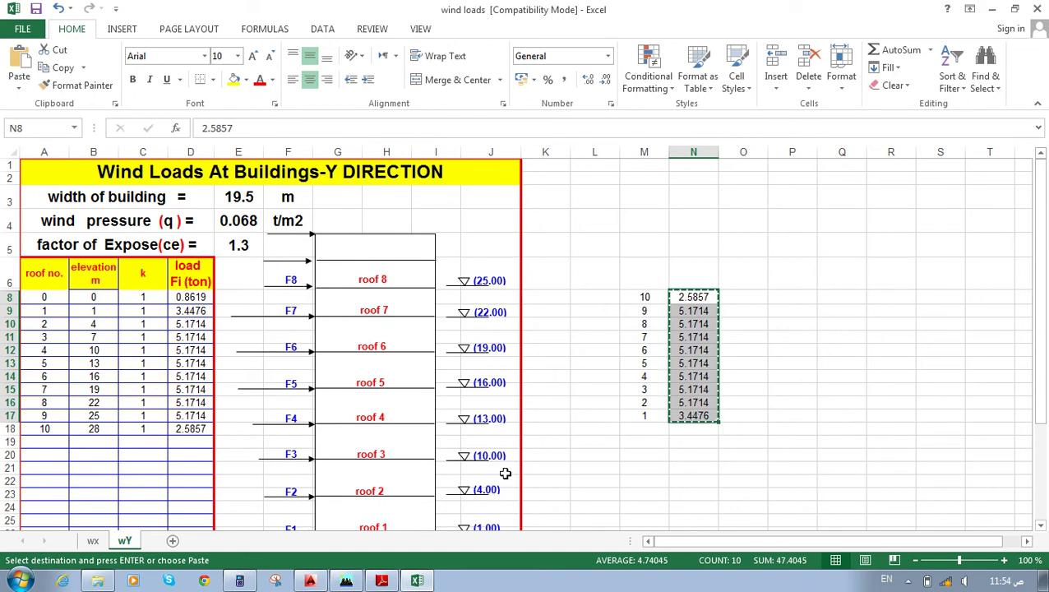
Back in ETABS, paste the copied loads into the FY column of case WY for STORY8 to BASEMENT.
click(352, 580)
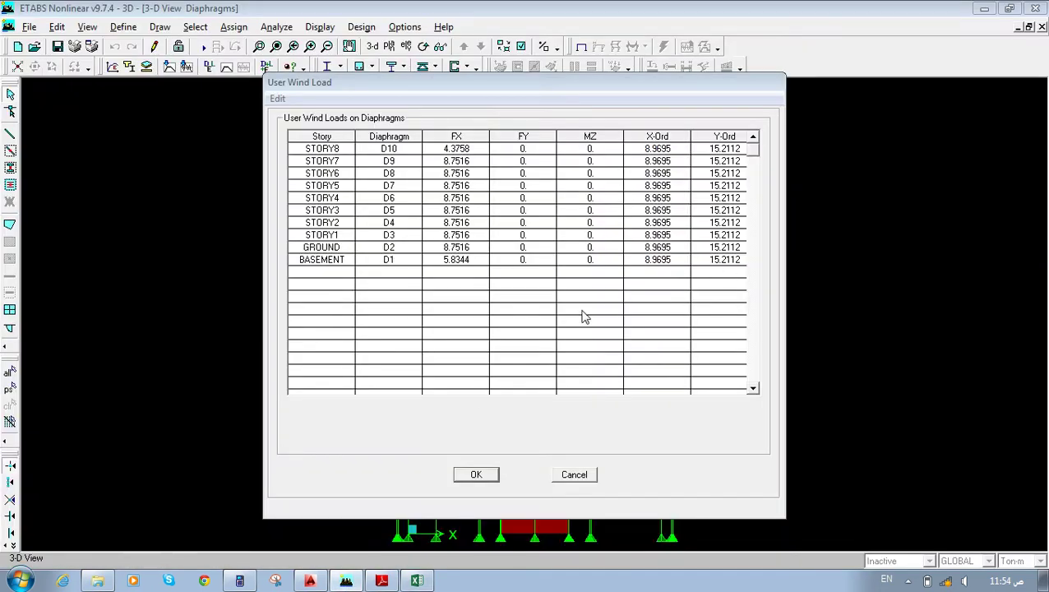
drag(527, 260, 524, 148)
key(ctrl+v)
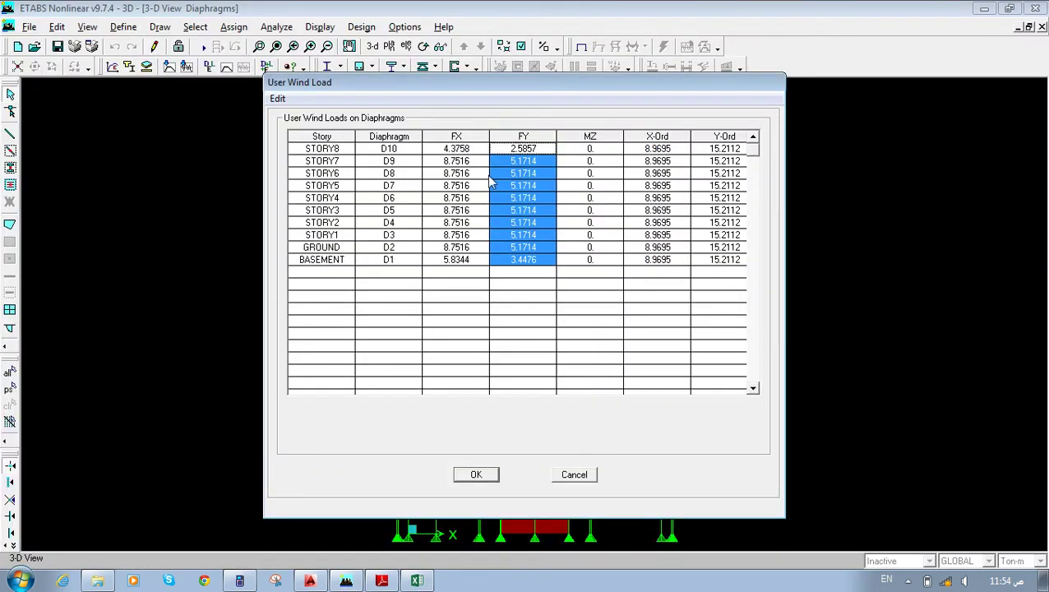
Set the FX value of every diaphragm, D10 to D1, to 0 in the WY wind loads.
click(463, 150)
text(0)
click(465, 174)
text(0)
key(Up)
text(0)
key(Down)
key(Down)
text(0)
key(Down)
text(0)
key(Down)
text(0)
drag(465, 199, 465, 274)
click(466, 236)
text(0)
click(465, 247)
text(0)
key(Down)
key(BackSpace)
text(0)
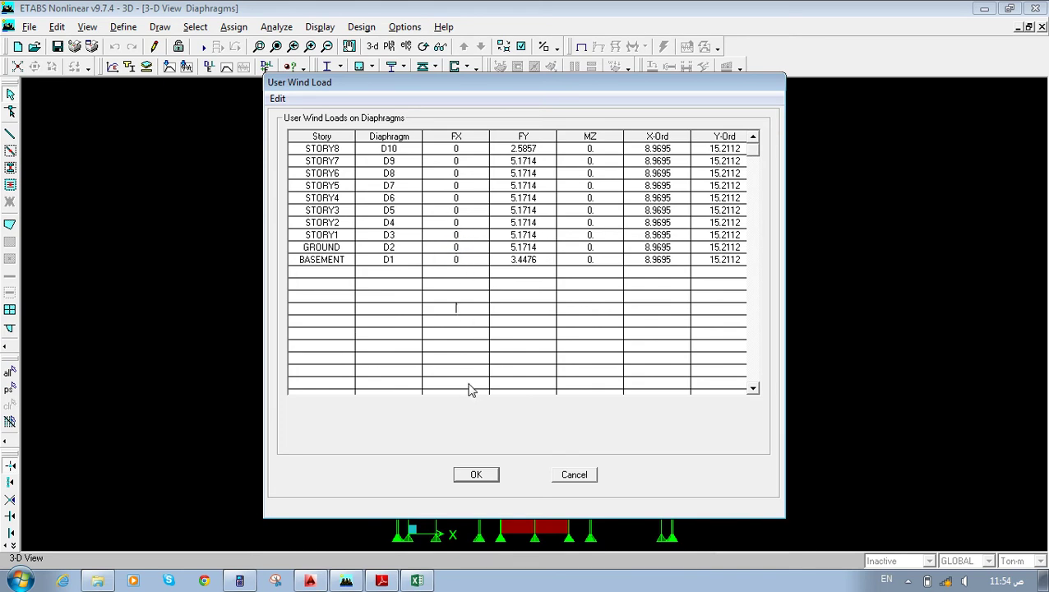
Accept the WY wind loads and the static load case definitions, and save the model.
click(491, 475)
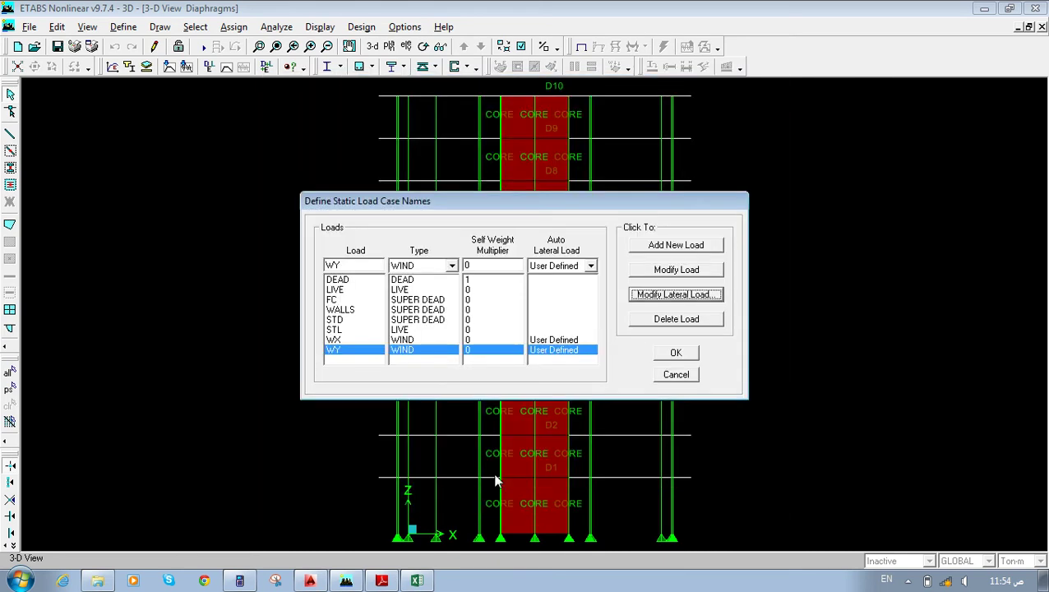
click(685, 352)
click(57, 47)
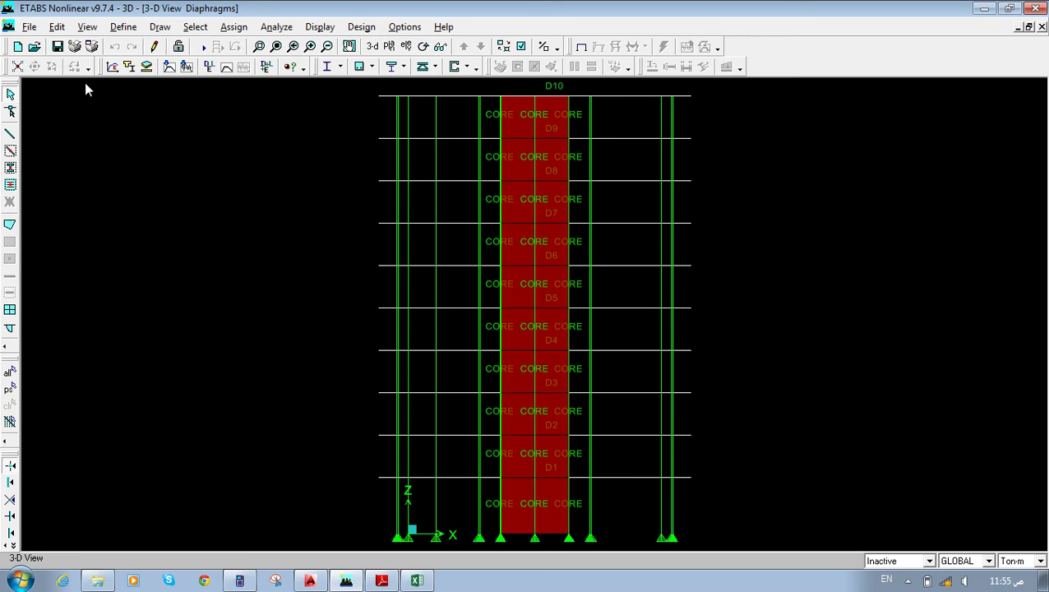
Switch to design help.pdf in Adobe Reader and examine the ultimate load combinations on page 22, selecting equation (3-1).
mouse_move(411, 587)
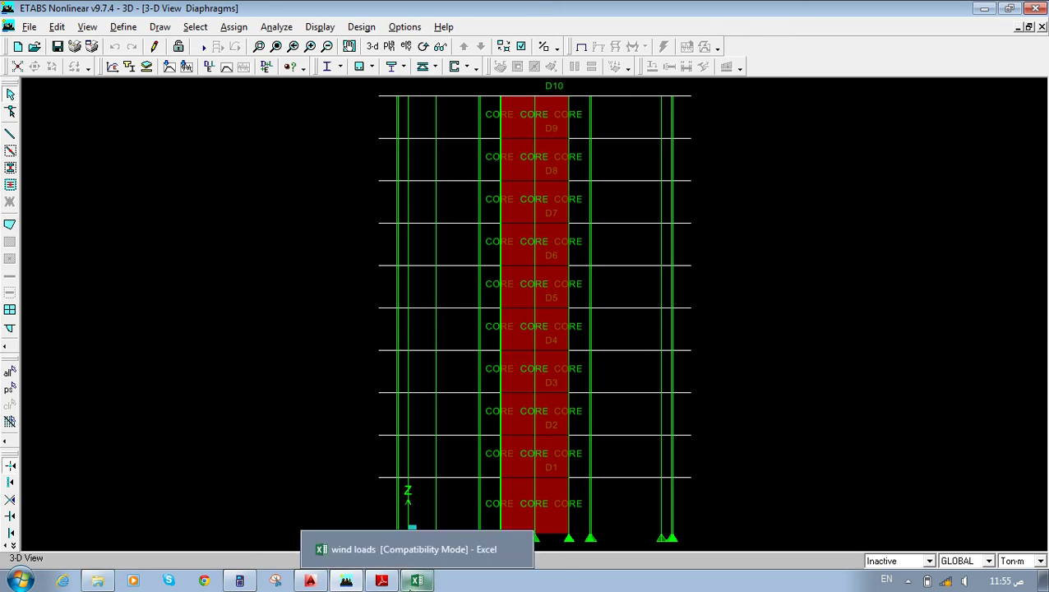
click(381, 580)
scroll(510, 205, down, 10)
scroll(485, 242, down, 9)
scroll(329, 238, up, 8)
scroll(380, 193, up, 1)
scroll(379, 204, down, 1)
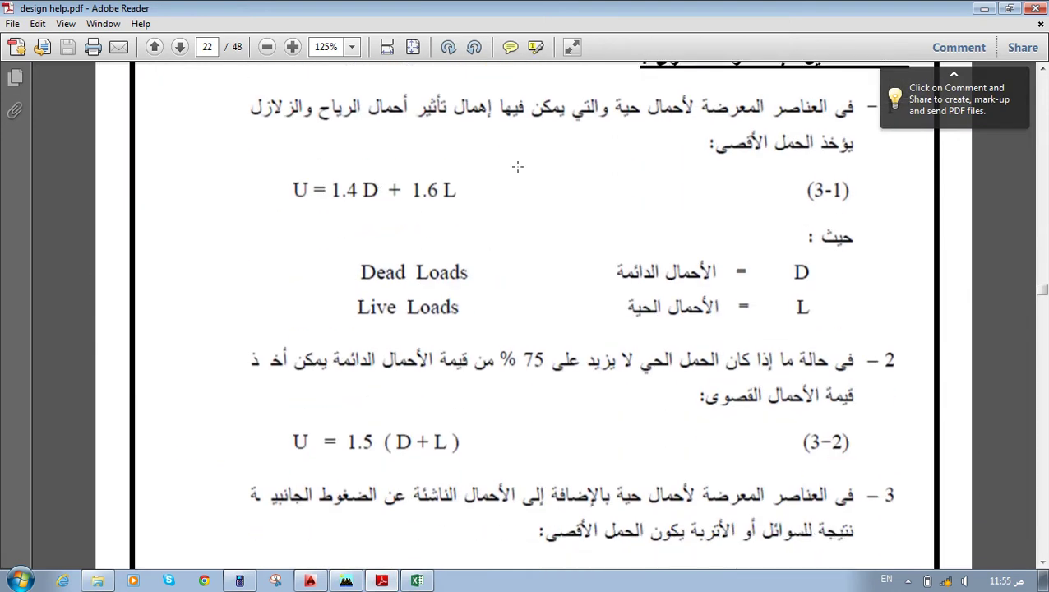
click(335, 202)
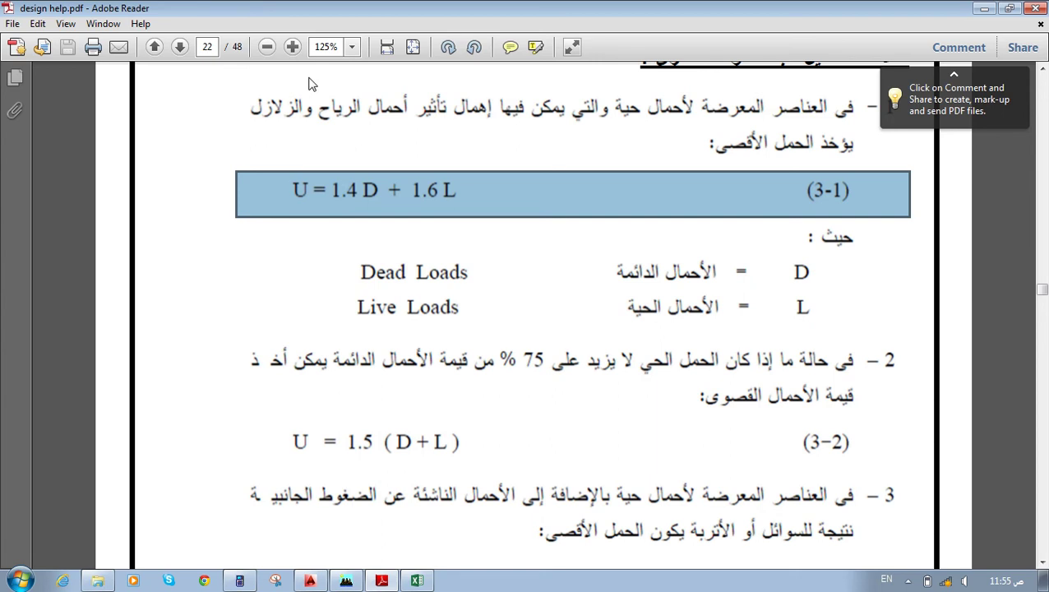
Compare the ultimate load equations (3-1) and (3-2) on page 22 of the PDF.
scroll(320, 123, down, 3)
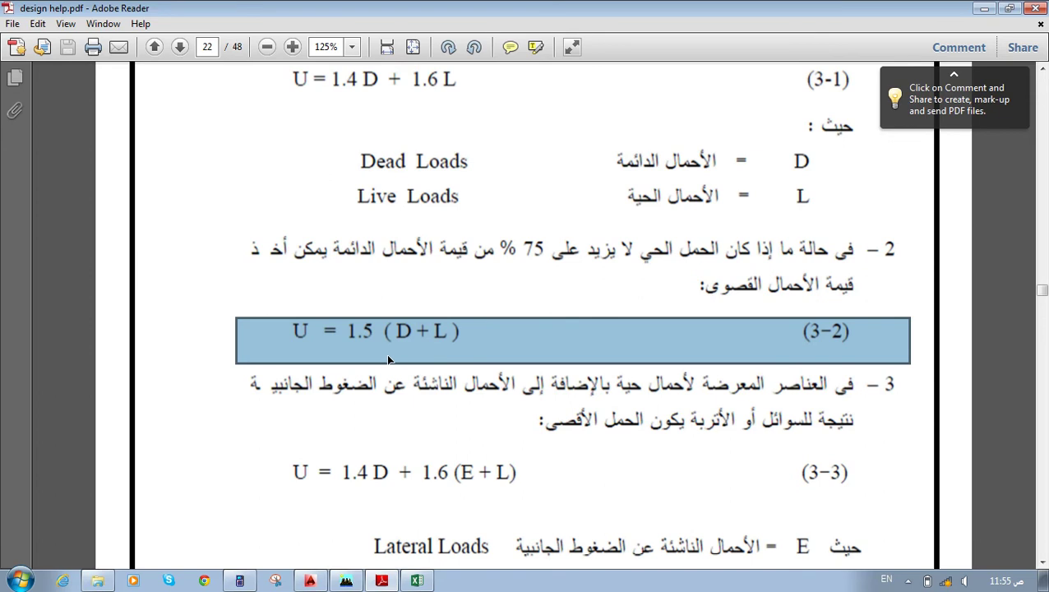
scroll(362, 337, up, 2)
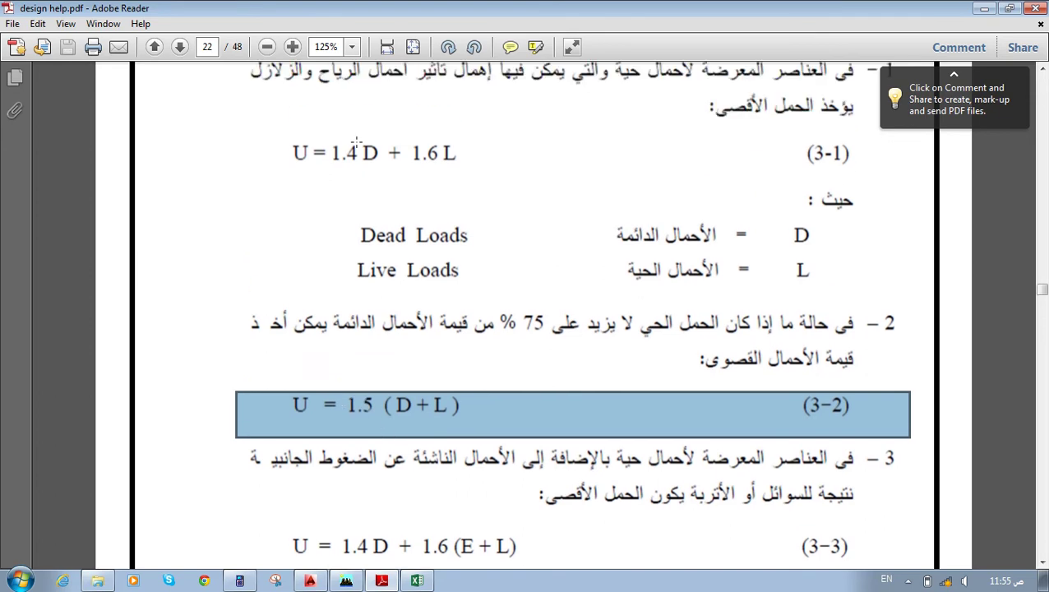
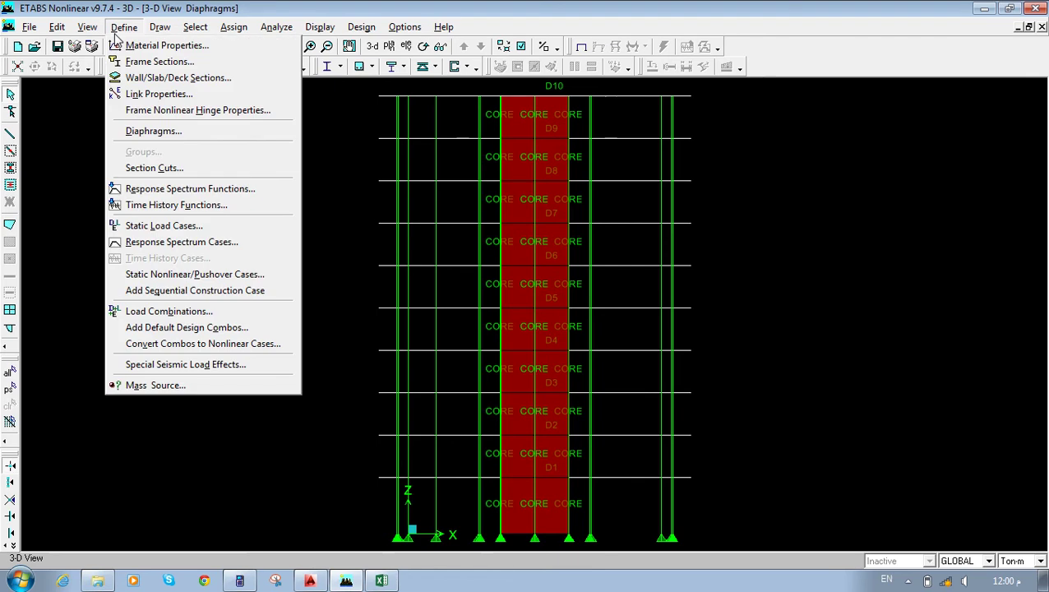
Switch to ETABS and rename the load combination U as U1.
click(160, 312)
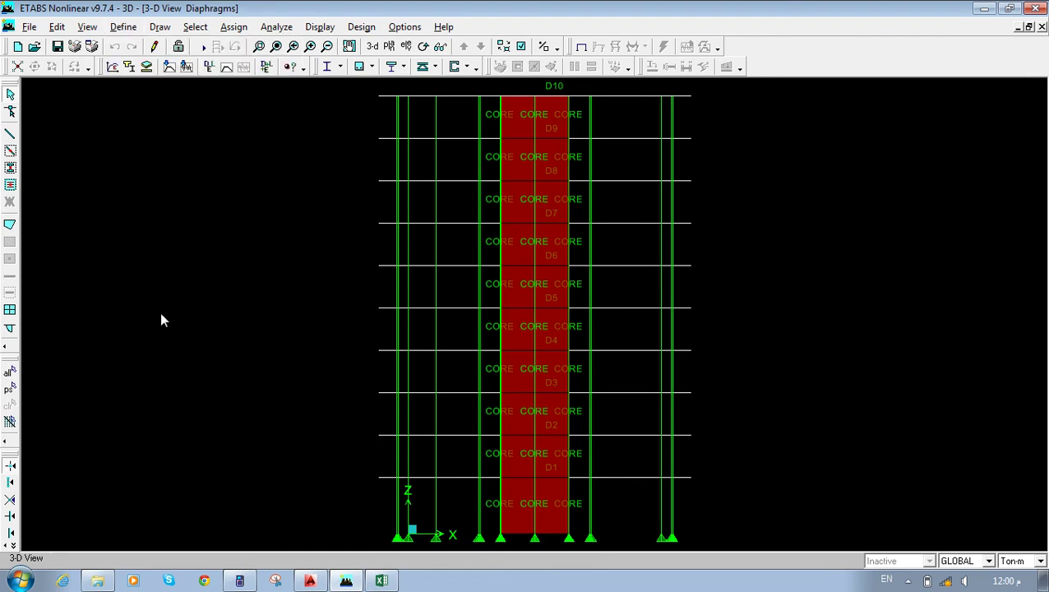
click(436, 280)
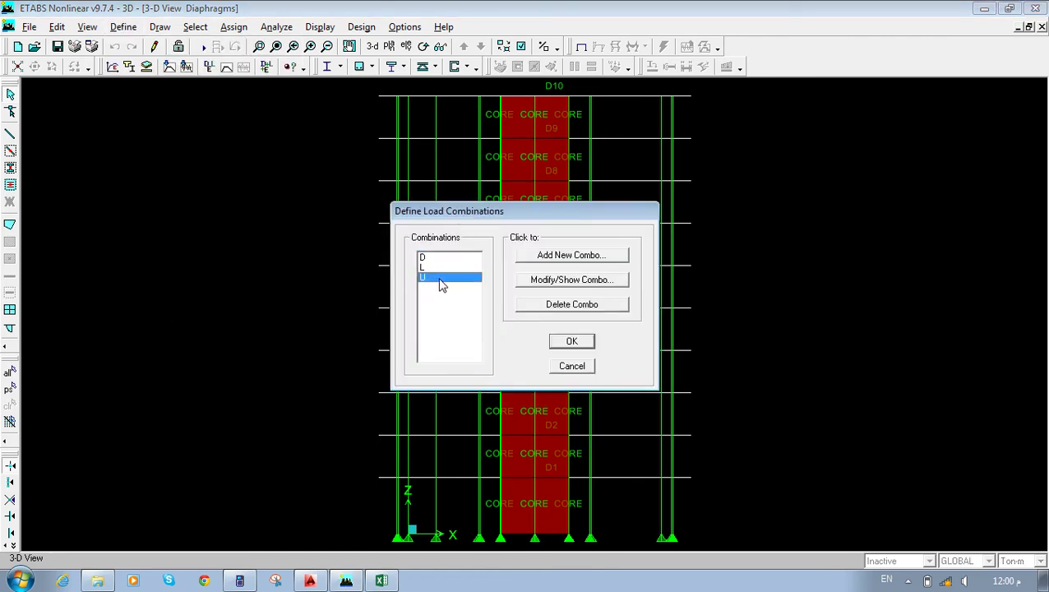
click(546, 283)
text(1)
click(487, 418)
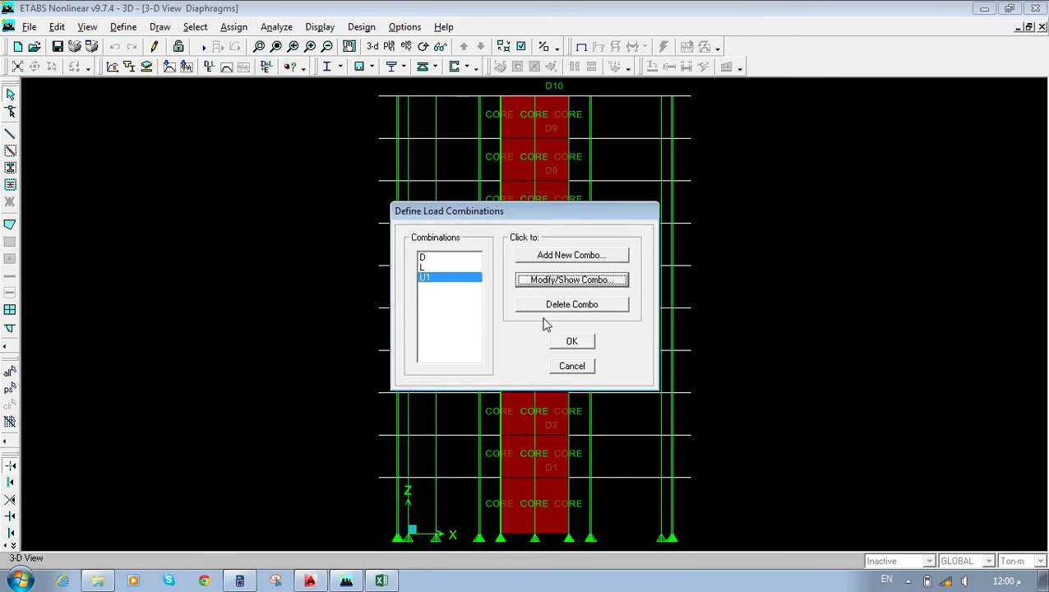
Add load combination U2 with a scale factor of 1.5 for both D Combo and L Combo.
click(578, 260)
double_click(596, 203)
text(U2)
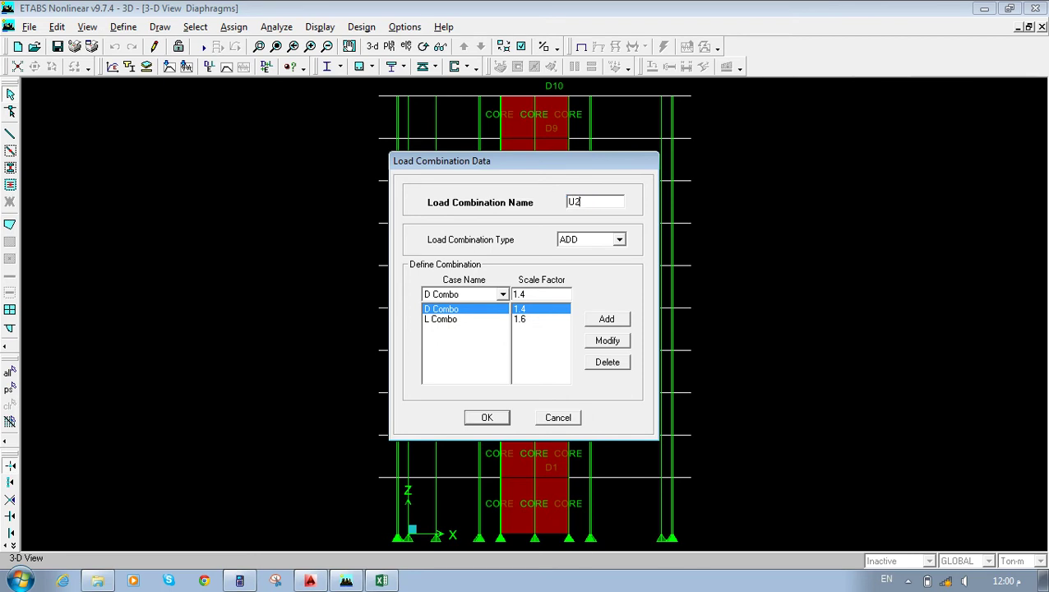
double_click(538, 291)
text(1.5)
click(607, 341)
click(541, 319)
key(BackSpace)
text(5)
click(607, 342)
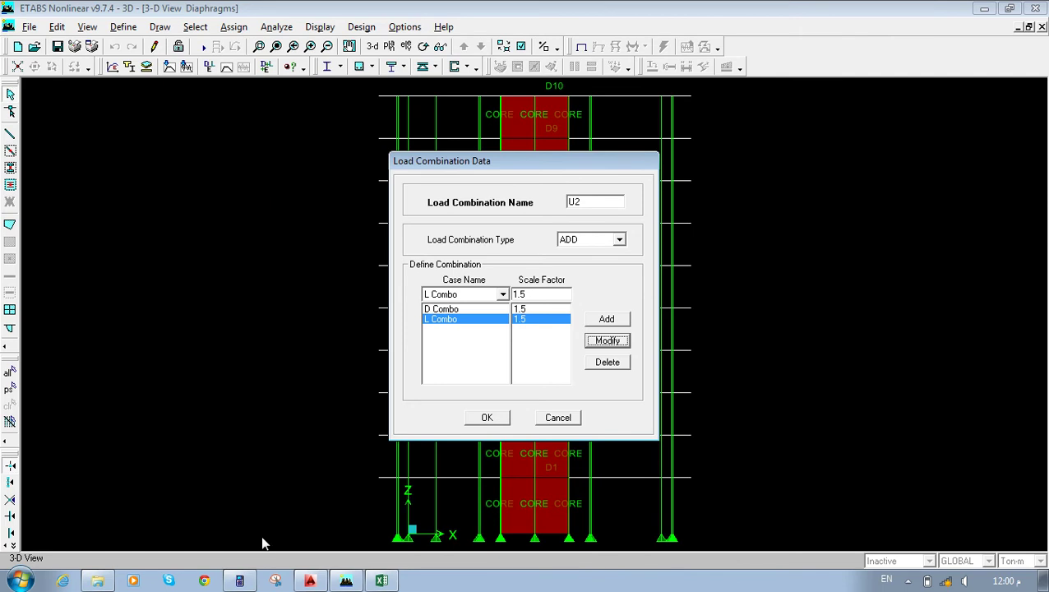
click(486, 418)
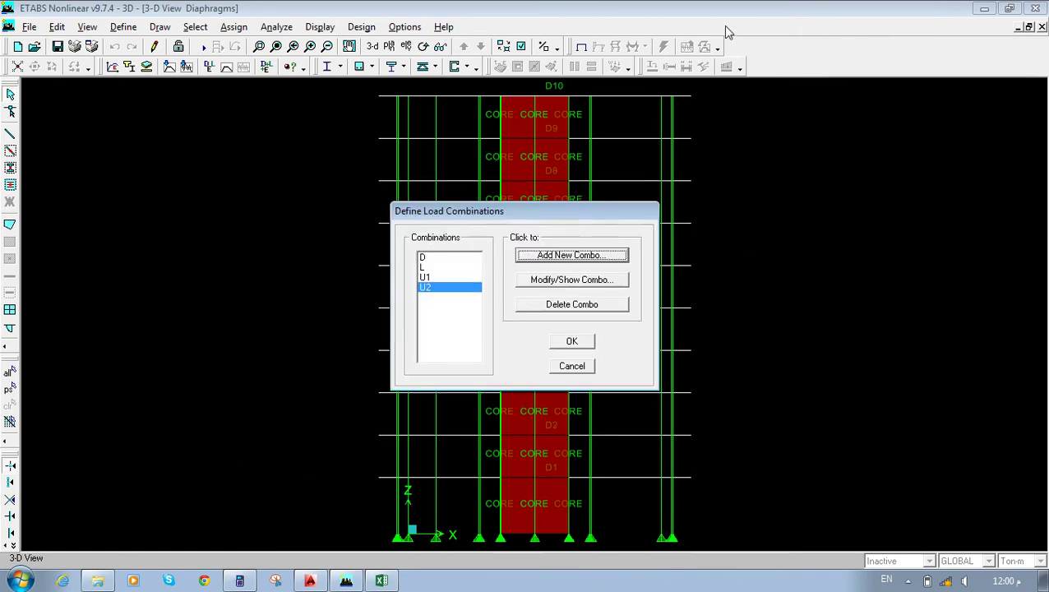
Start a new load combination U3 with D Combo scaled by 1.12 and L Combo by 0.8*1.6.
click(569, 256)
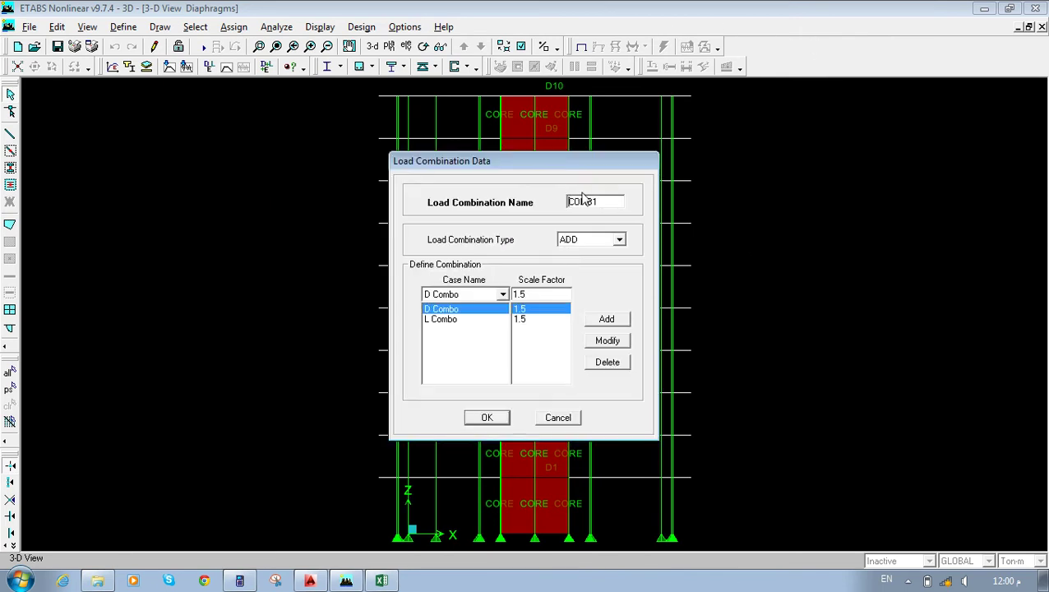
text(U3)
double_click(534, 295)
text(0.8*)
click(613, 340)
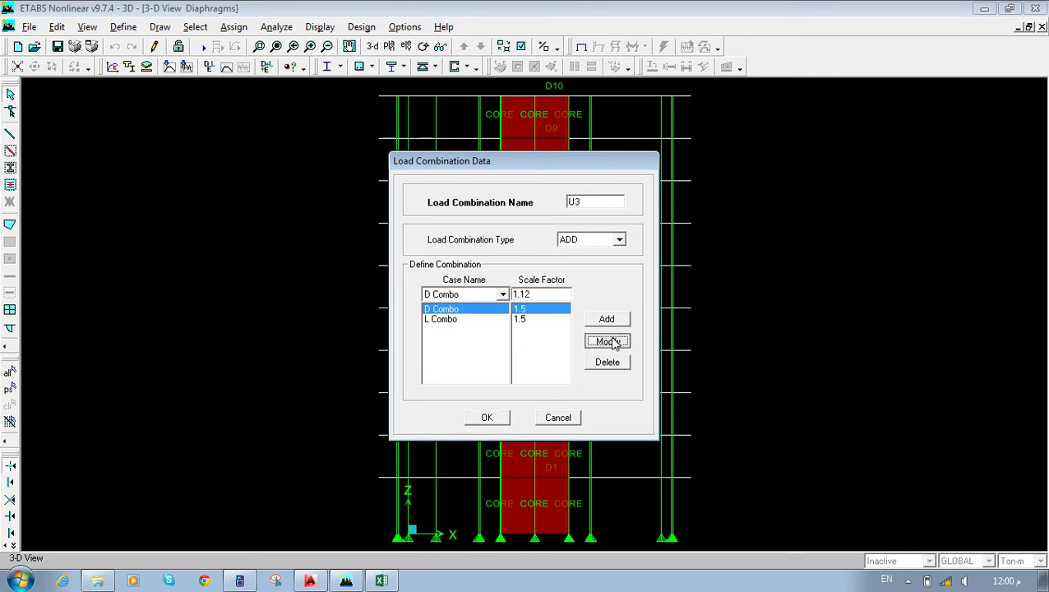
click(520, 319)
double_click(533, 294)
text(0.8*)
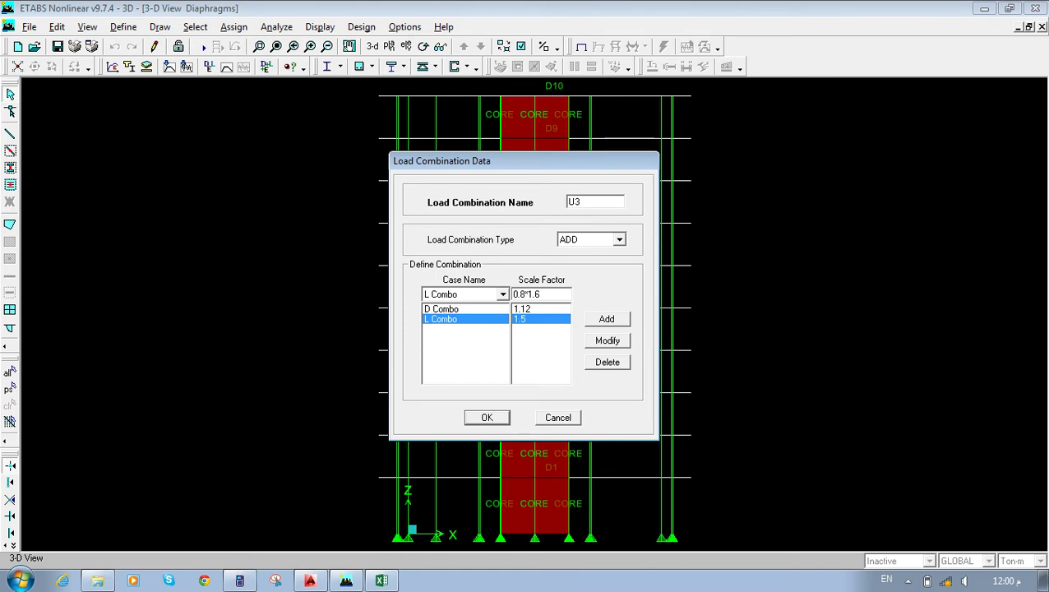
click(609, 342)
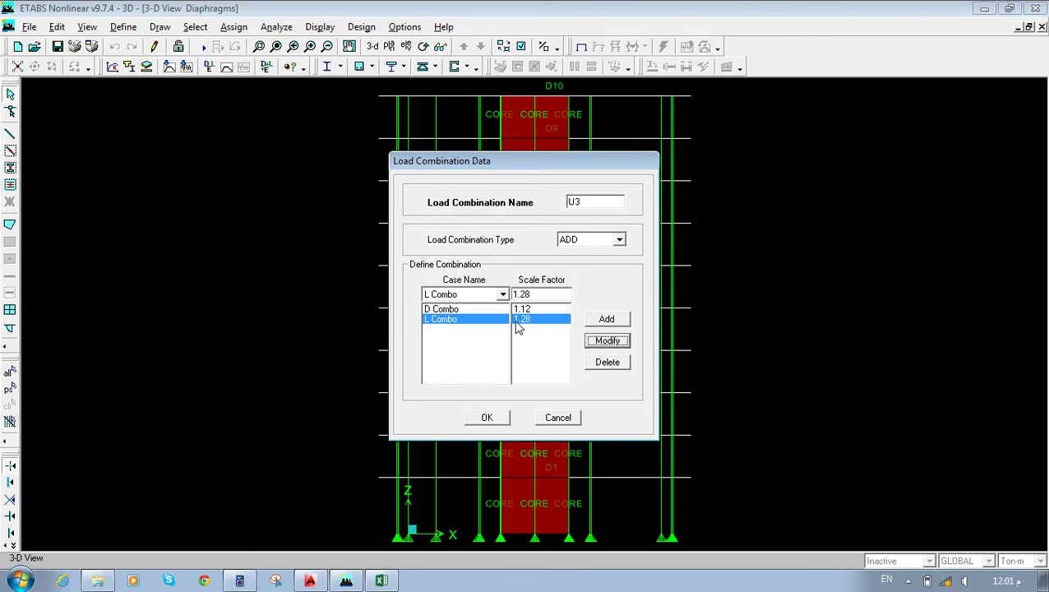
Add WX Static Load with scale factor 1.28 to combination U3 and accept it.
click(444, 294)
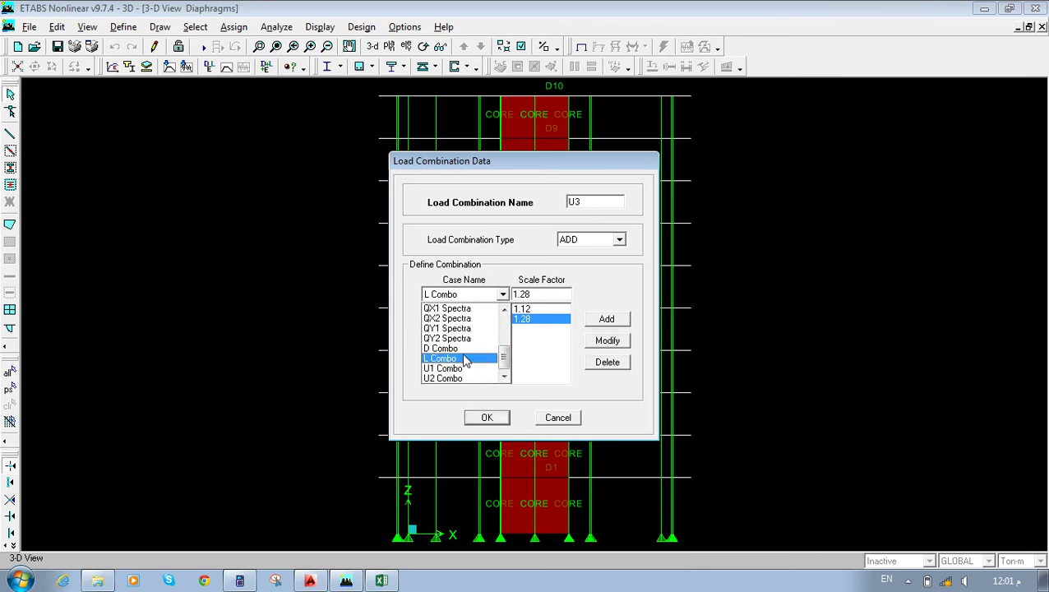
scroll(461, 351, up, 5)
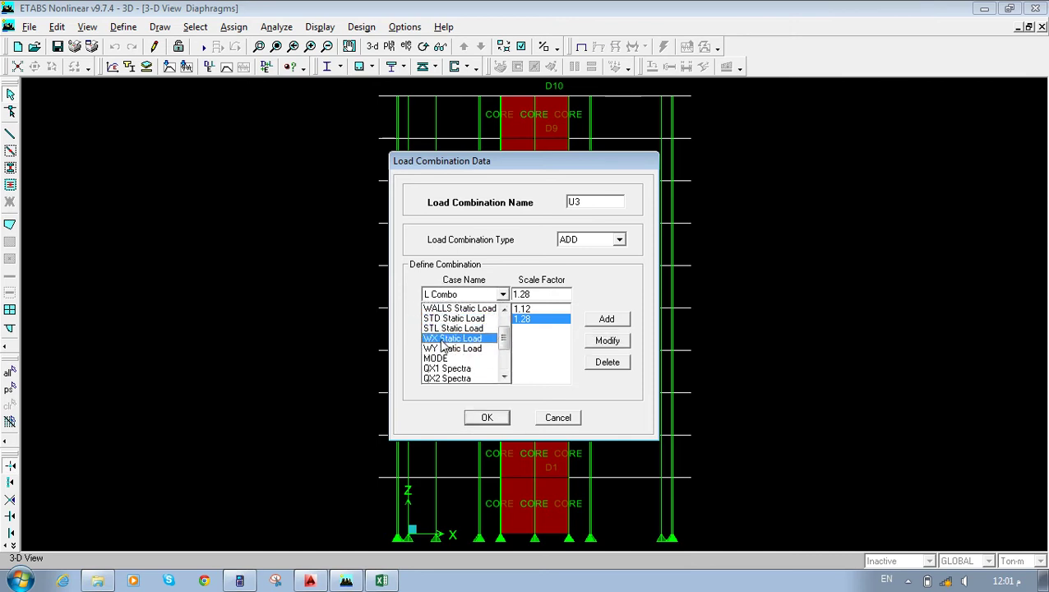
click(444, 338)
click(618, 320)
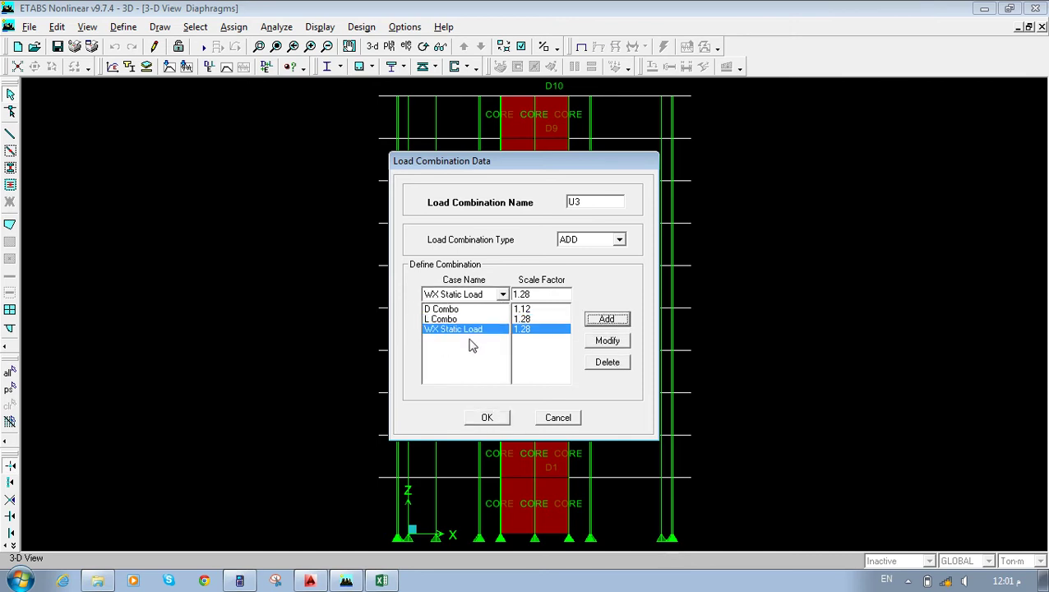
click(480, 420)
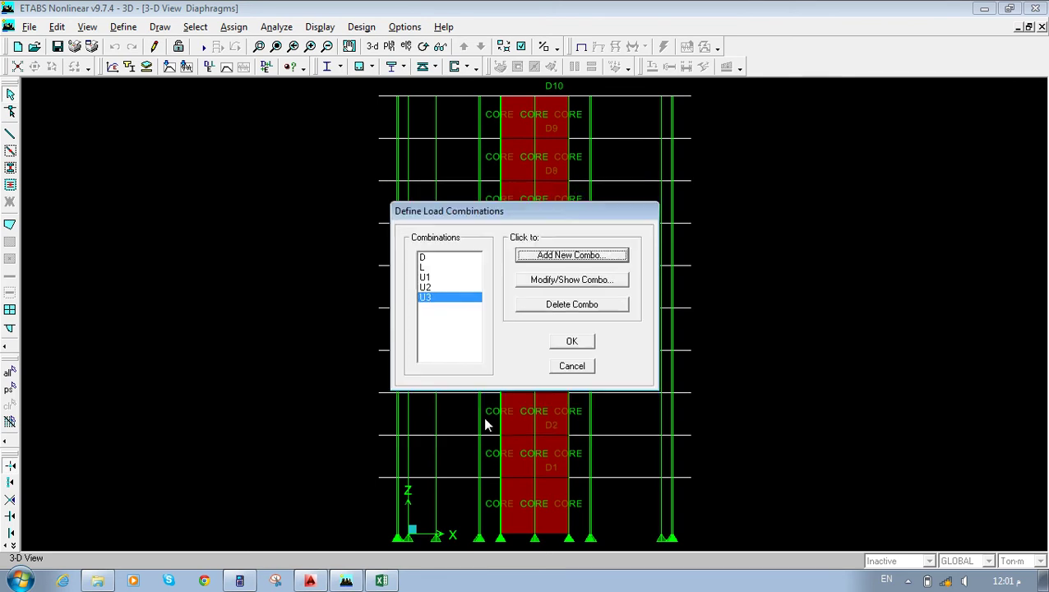
Add load combination U4 based on U3, replacing WX Static Load with WY Static Load at scale factor 1.28.
click(558, 256)
double_click(598, 201)
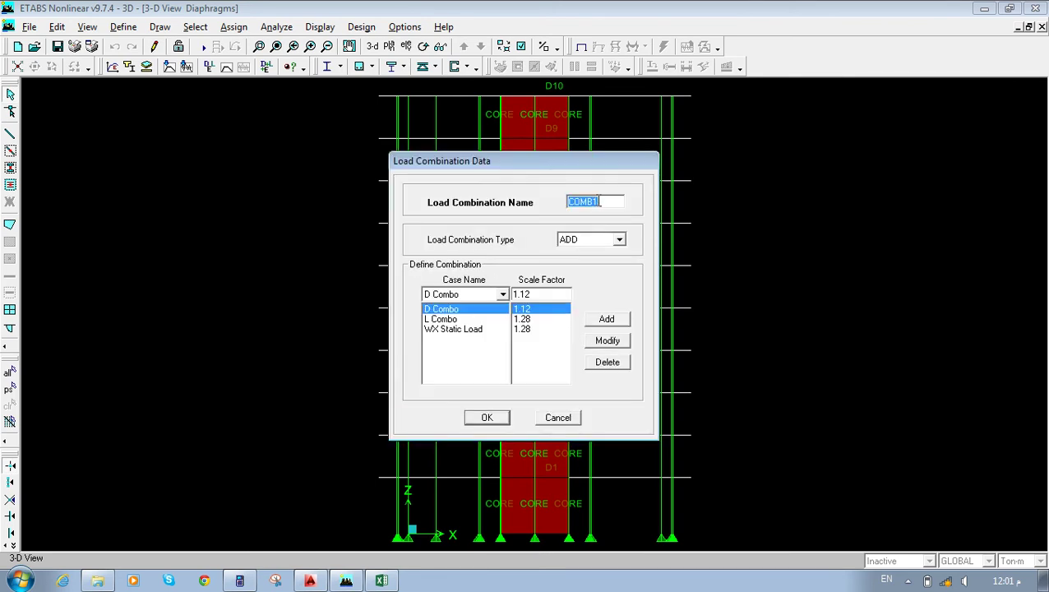
text(U4)
click(466, 329)
click(466, 294)
click(465, 319)
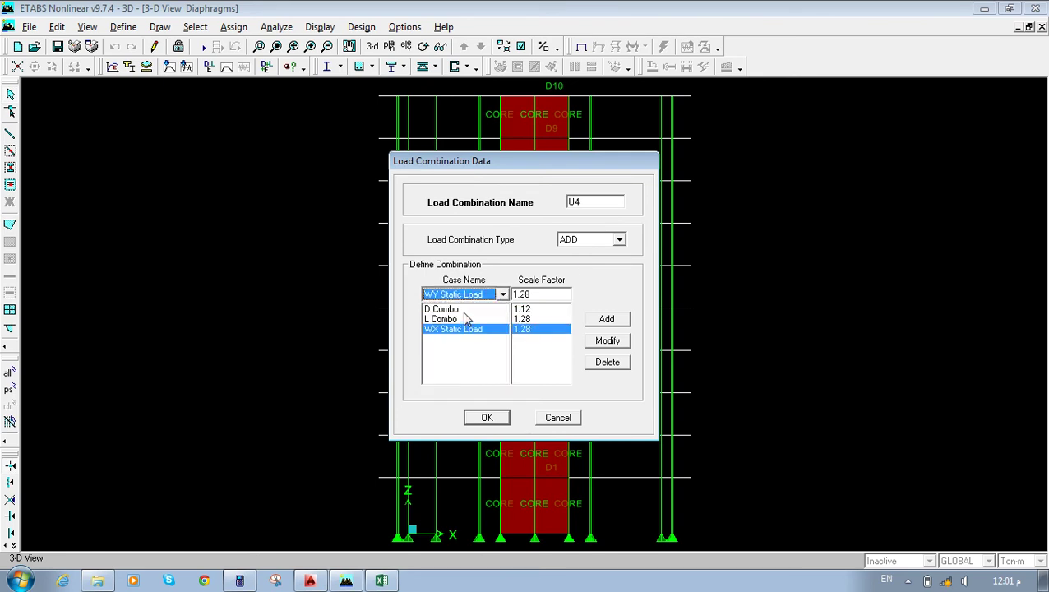
click(605, 340)
click(476, 421)
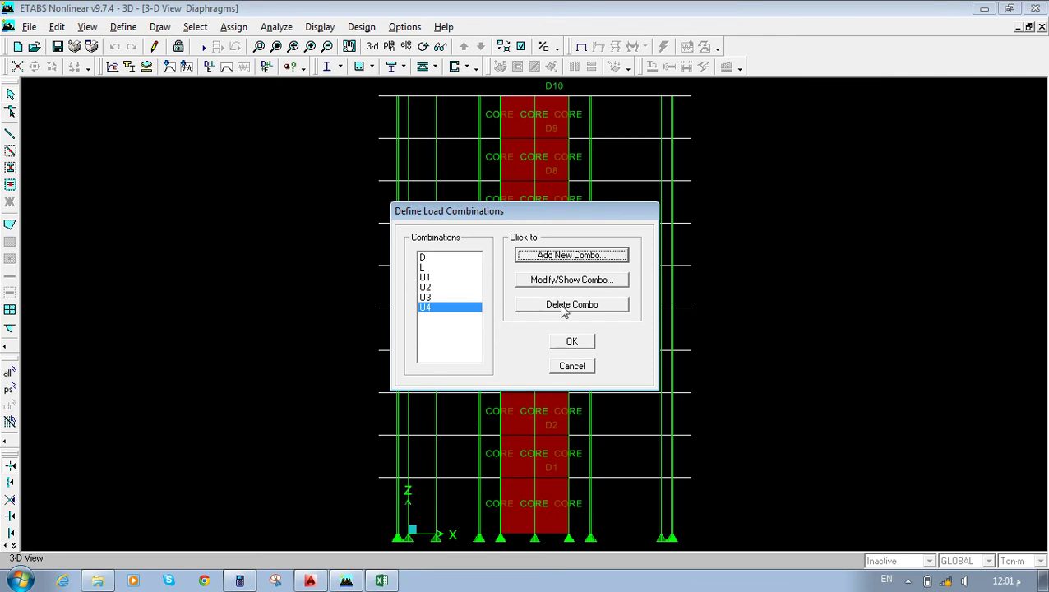
Start a new load combination U5 and set its L Combo scale factor to 0.25.
click(587, 255)
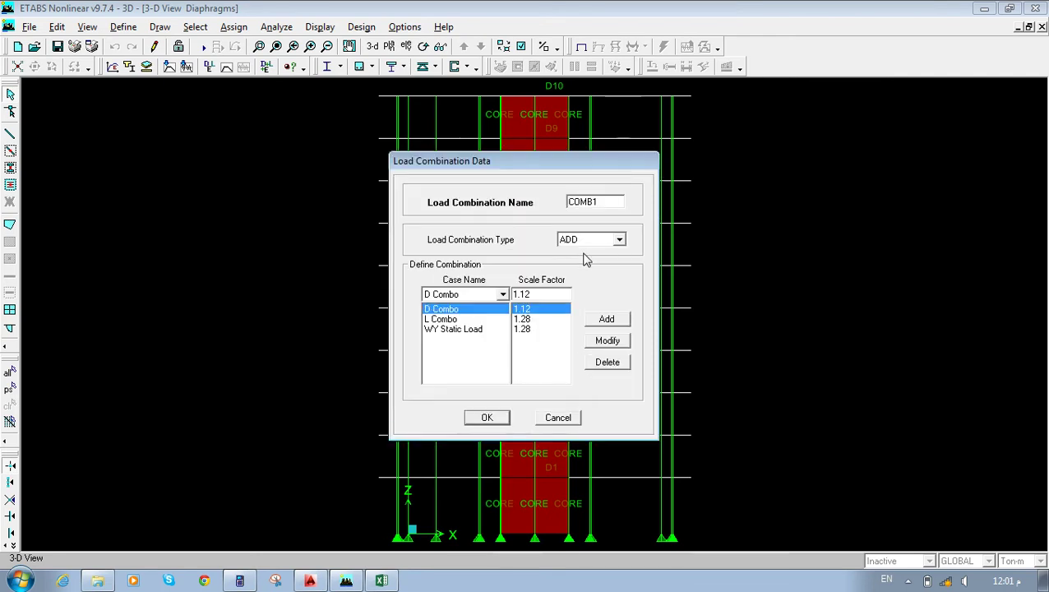
double_click(585, 203)
text(U)
drag(584, 176, 728, 183)
text(5)
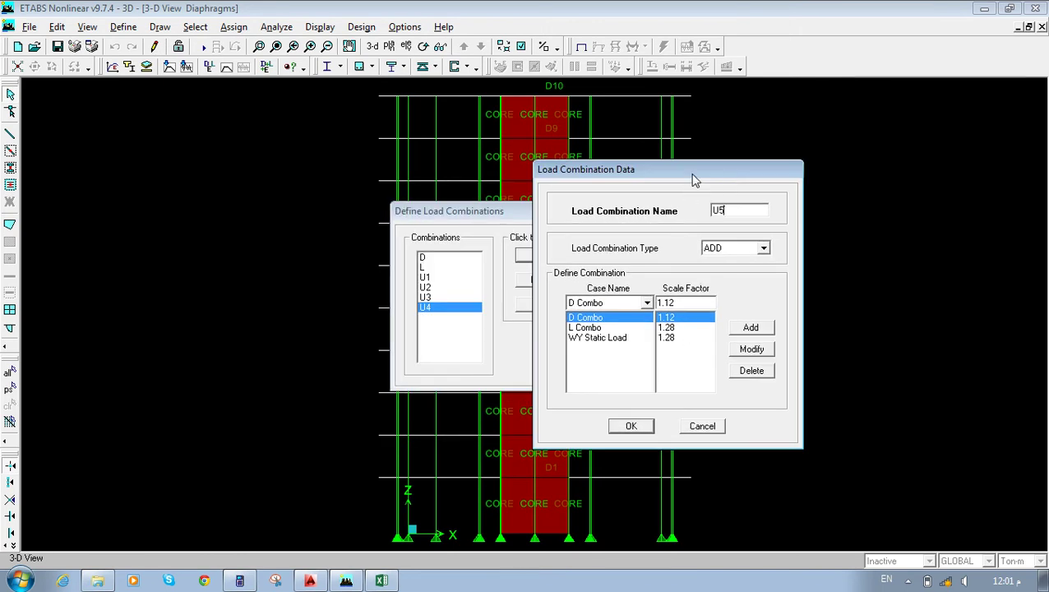
drag(693, 178, 485, 193)
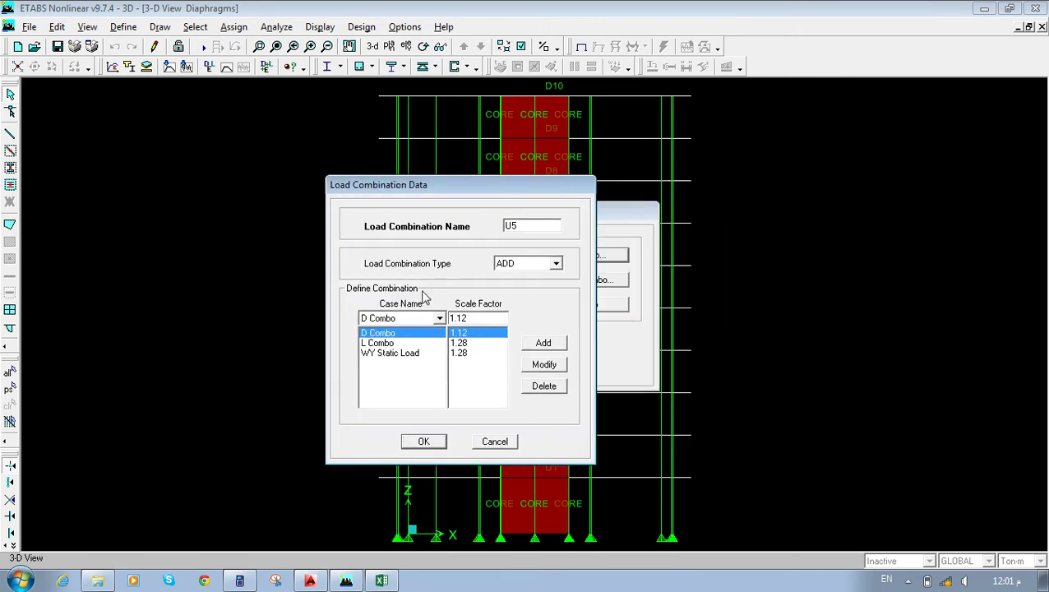
click(463, 340)
double_click(480, 319)
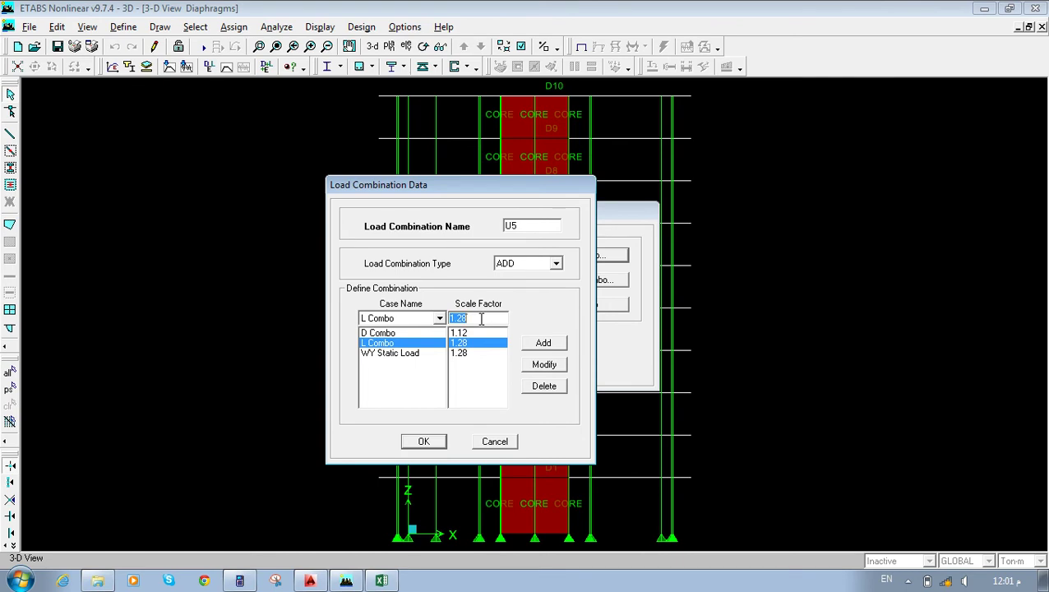
text(0.25)
click(536, 368)
Replace WY Static Load in combination U5 with QX1 Spectra at scale factor 1, and accept the combination.
click(378, 353)
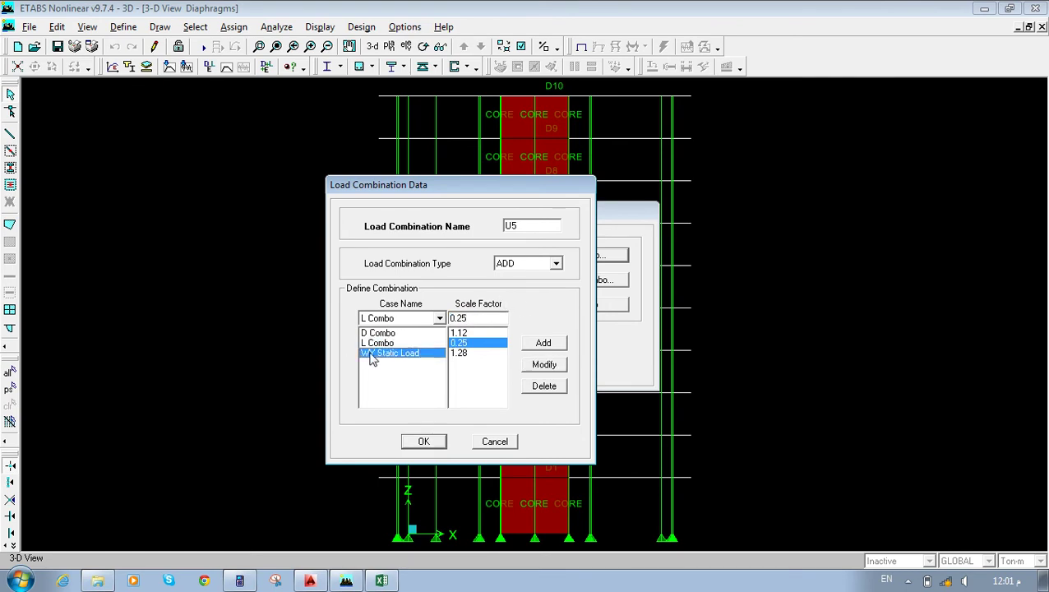
click(543, 386)
click(413, 318)
scroll(375, 370, up, 3)
click(380, 342)
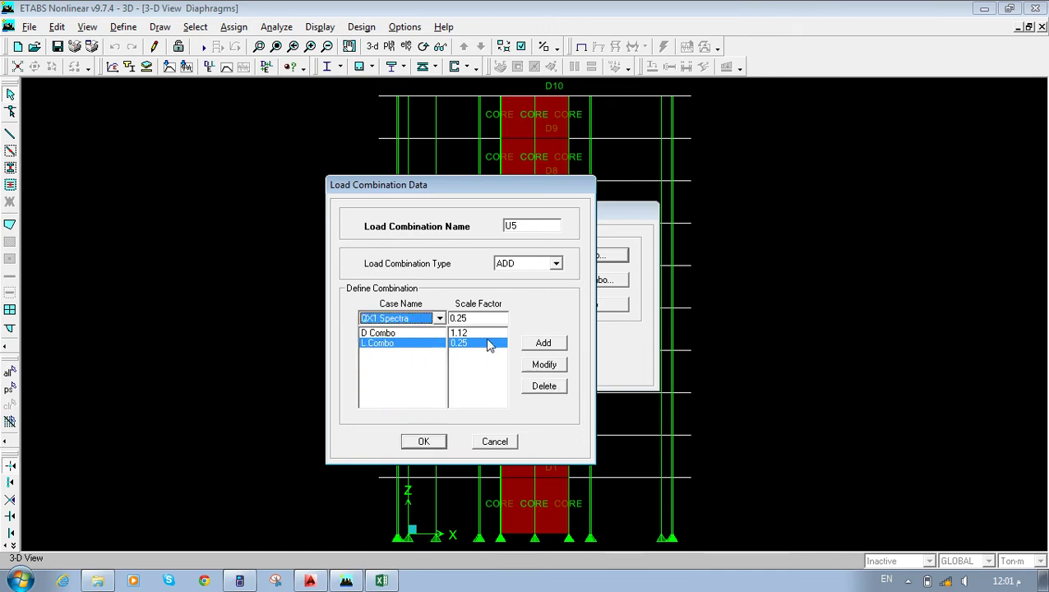
double_click(501, 318)
text(1)
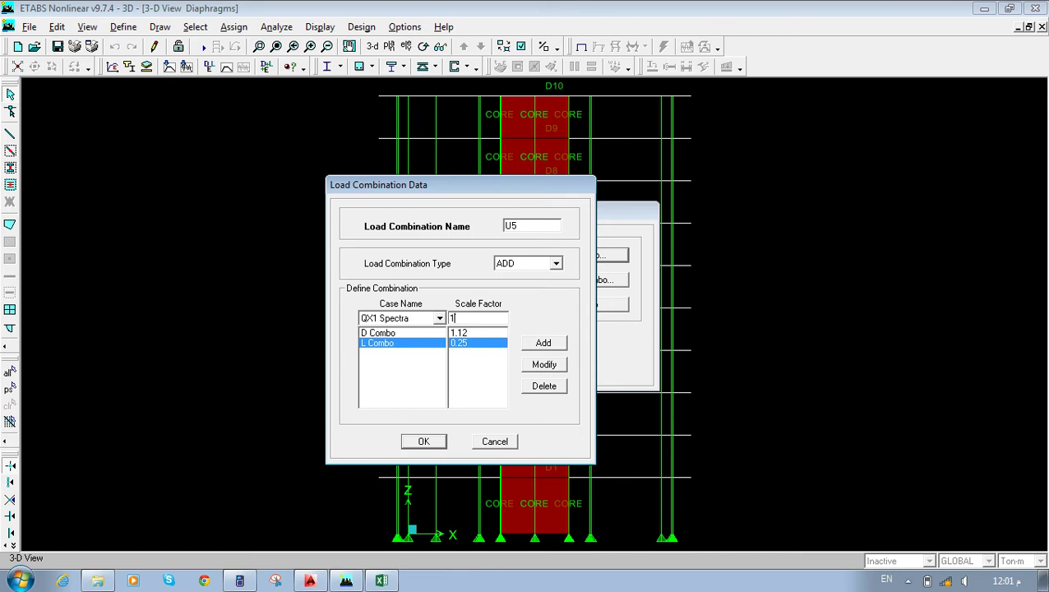
click(544, 343)
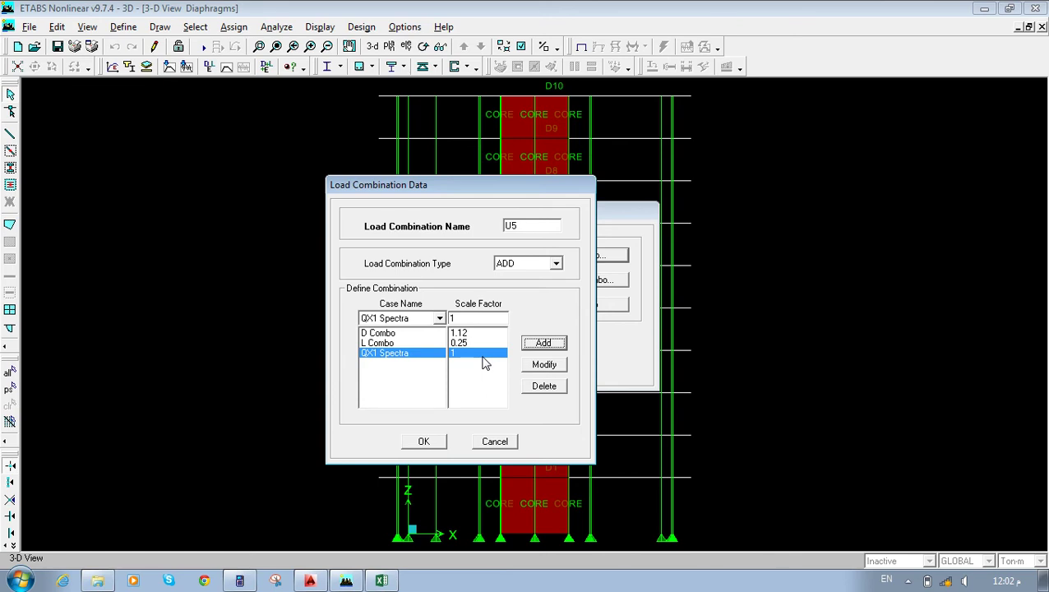
click(423, 442)
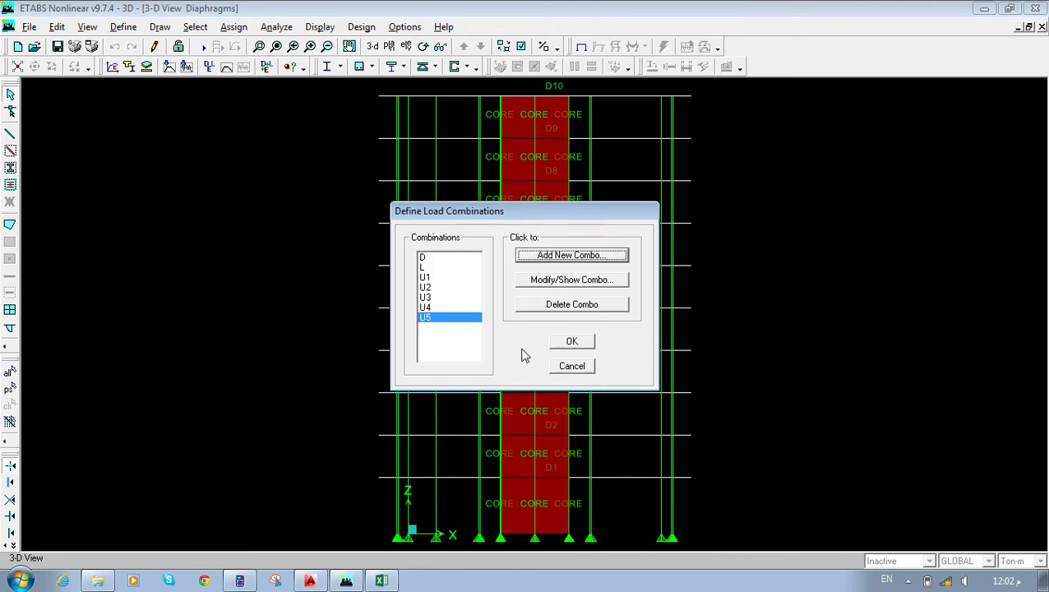
Add load combination U6 based on U5, replacing QX1 Spectra with QX2 Spectra.
click(564, 256)
double_click(586, 203)
text(U6)
click(451, 330)
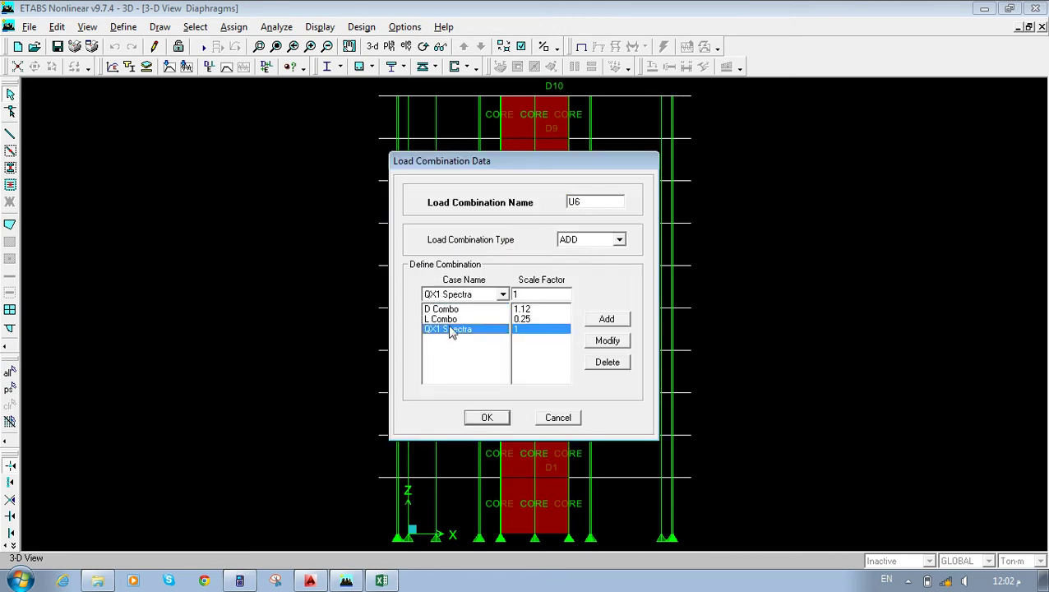
click(462, 294)
click(445, 318)
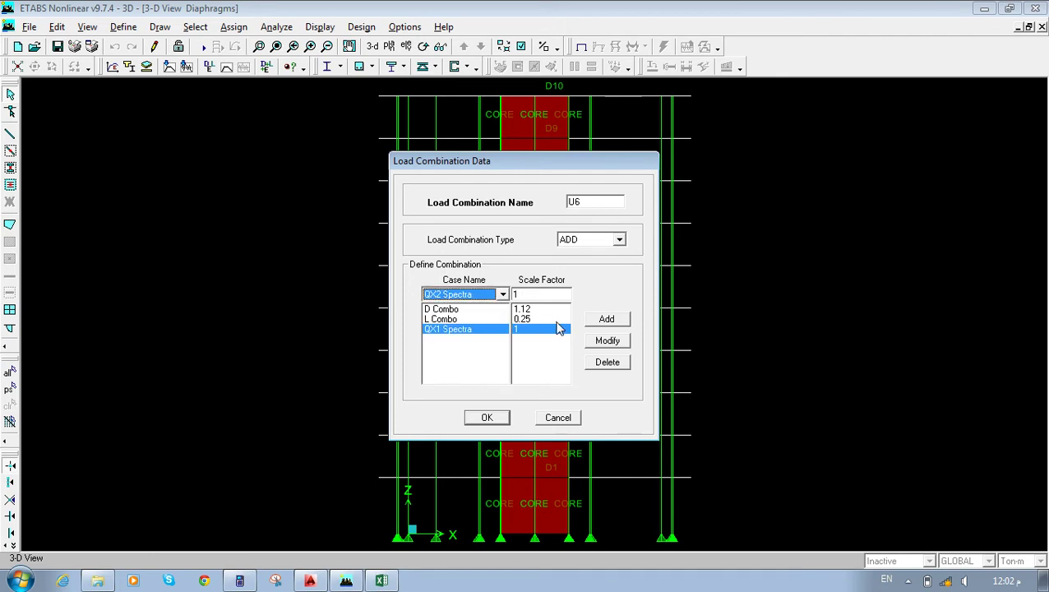
click(608, 343)
click(487, 416)
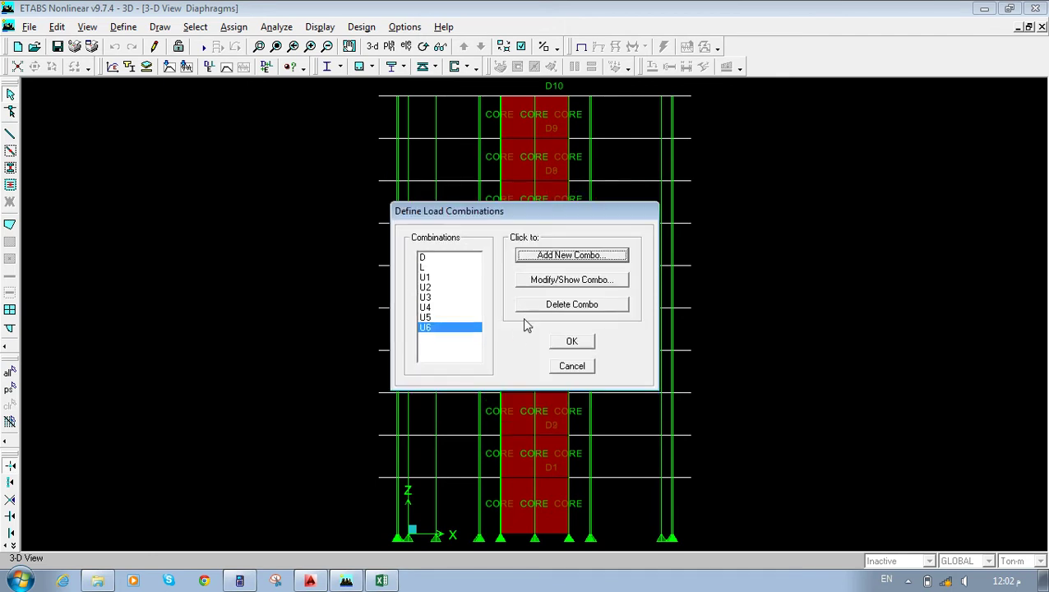
Add load combination U7 based on U6, replacing QX2 Spectra with QY1 Spectra.
click(583, 257)
double_click(587, 197)
text(U)
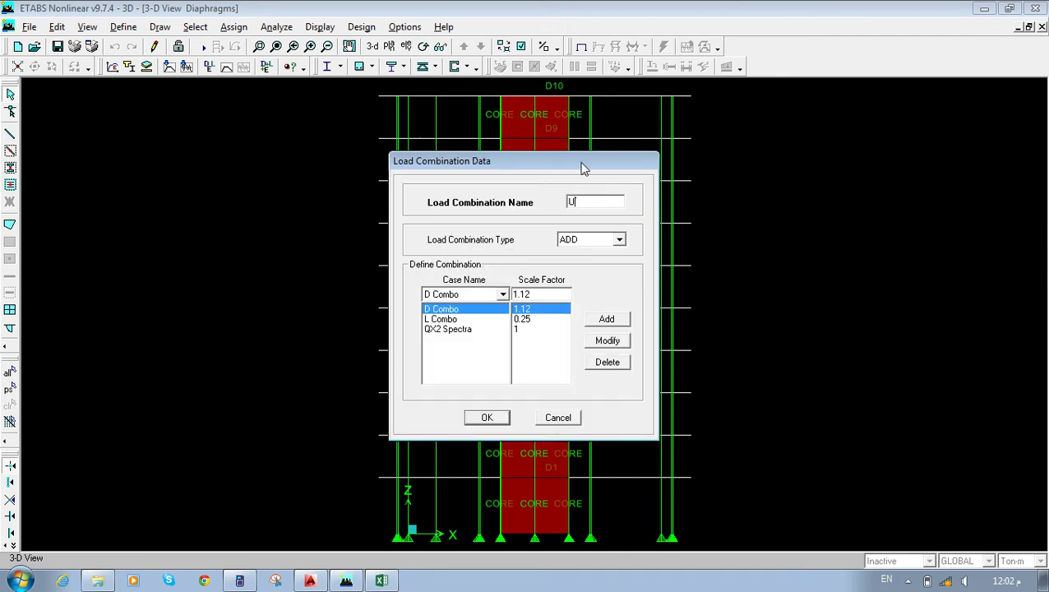
drag(582, 162, 682, 163)
text(7)
click(547, 331)
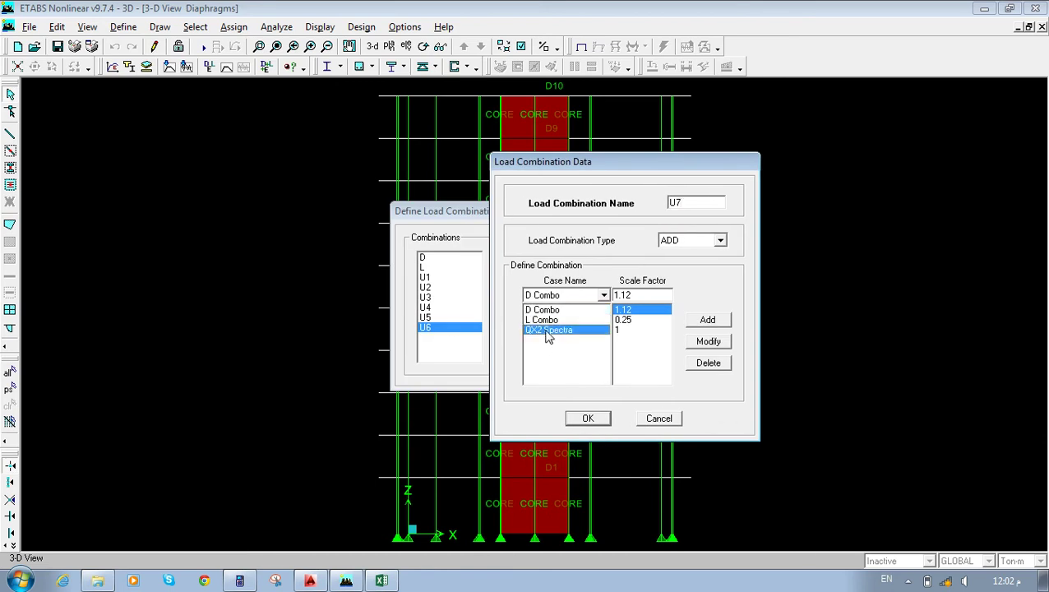
click(603, 295)
click(567, 320)
click(709, 341)
click(598, 420)
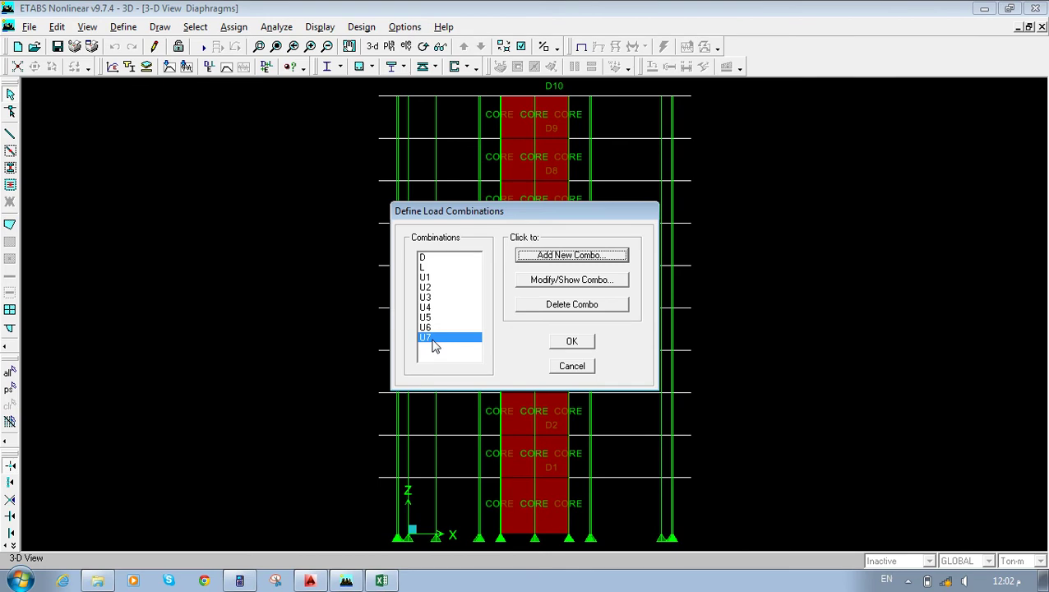
Add load combination U8 based on U7, replacing QY1 Spectra with QY2 Spectra at scale factor 1, and accept the combinations.
click(585, 258)
click(429, 330)
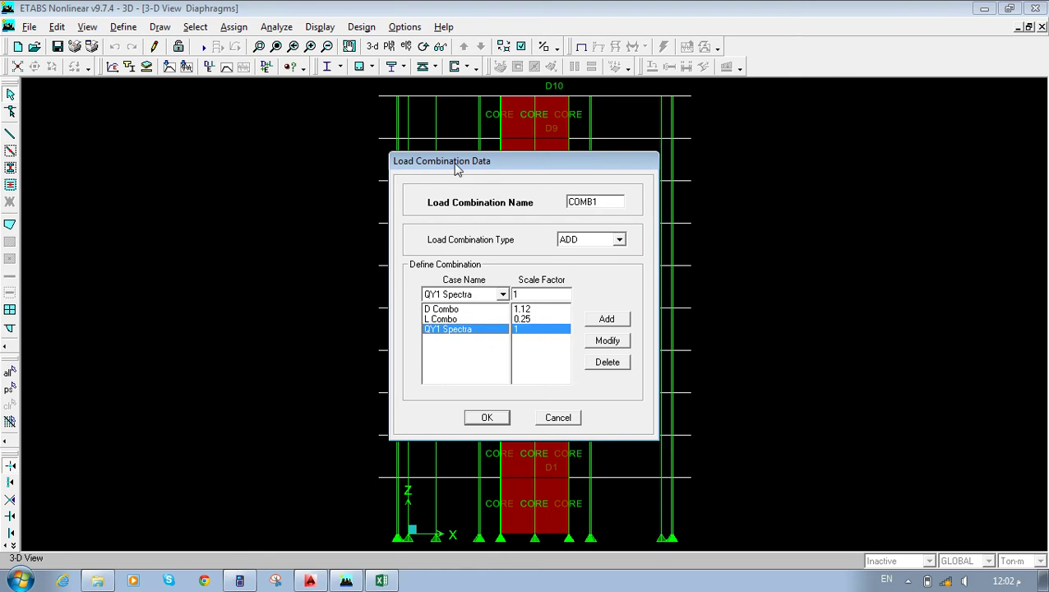
drag(458, 168, 611, 167)
double_click(741, 200)
text(U8)
click(612, 294)
click(612, 317)
click(760, 339)
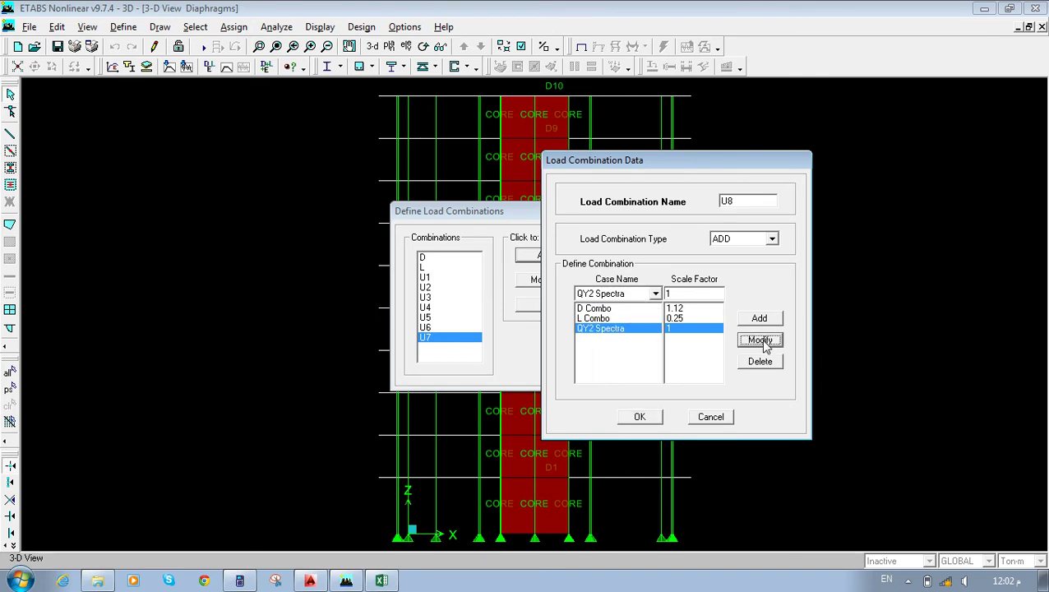
click(650, 417)
click(582, 337)
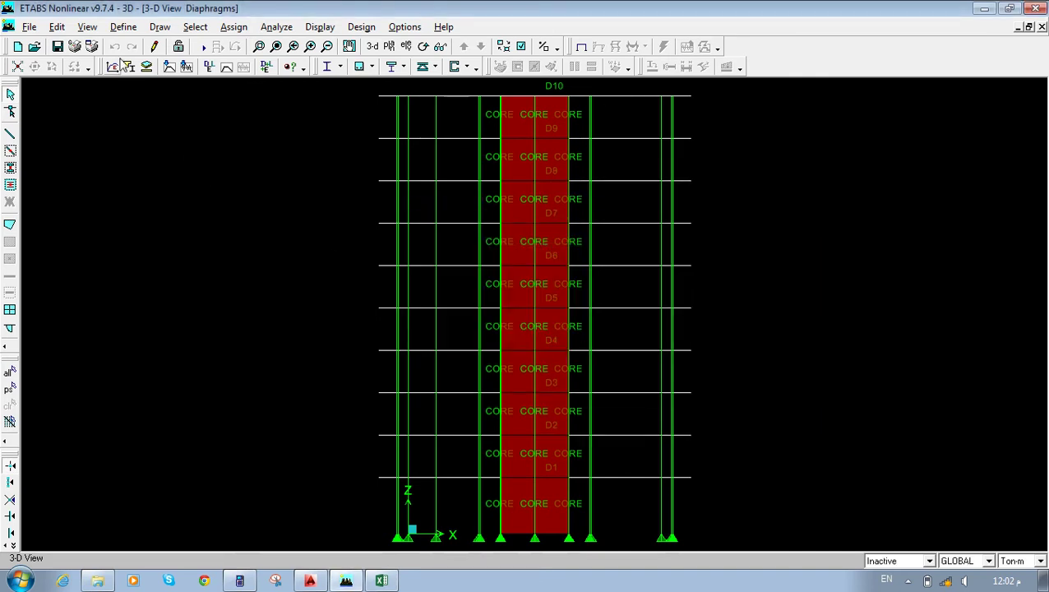
Save the model and run the analysis from a 3-D view of the undeformed shape without diaphragm display.
click(57, 46)
click(373, 46)
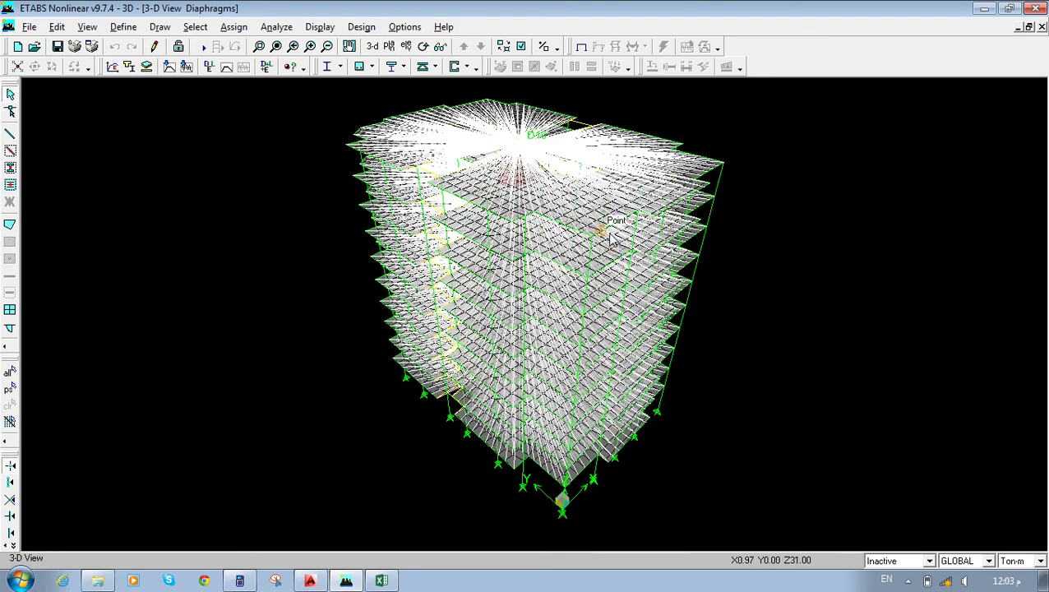
click(581, 46)
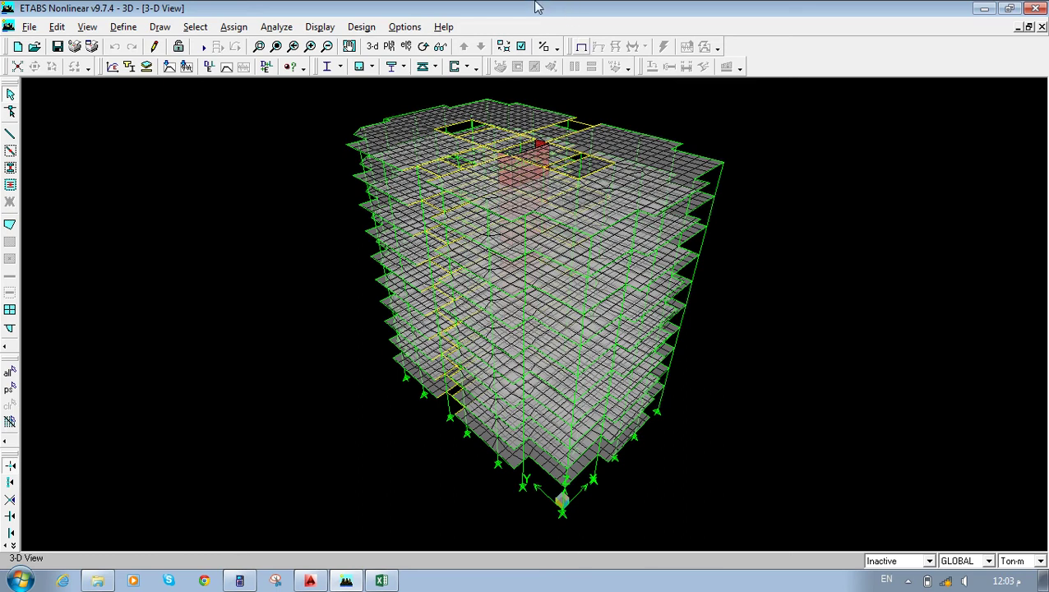
click(206, 47)
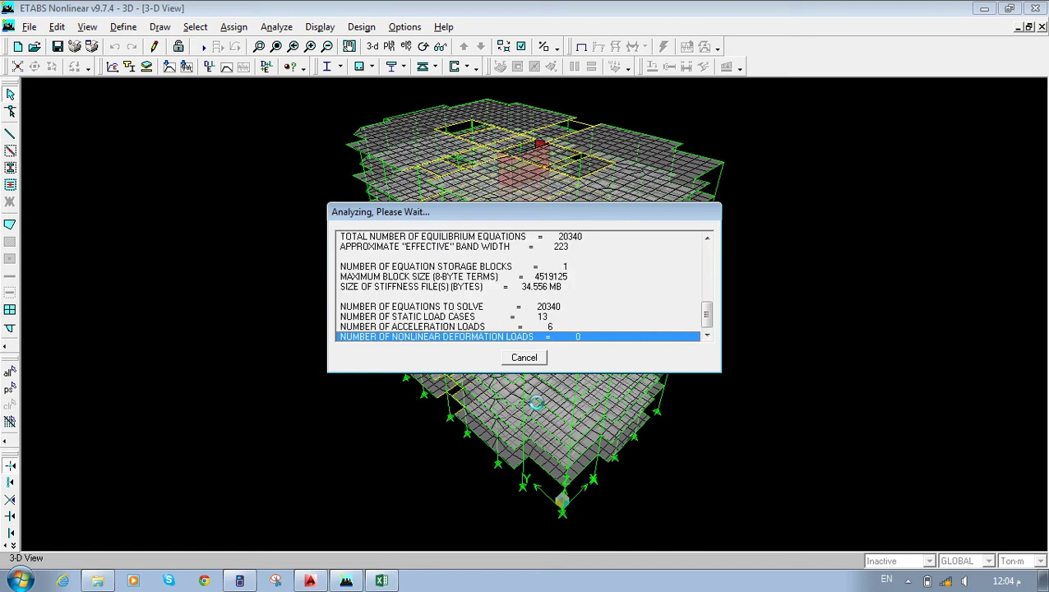
click(908, 582)
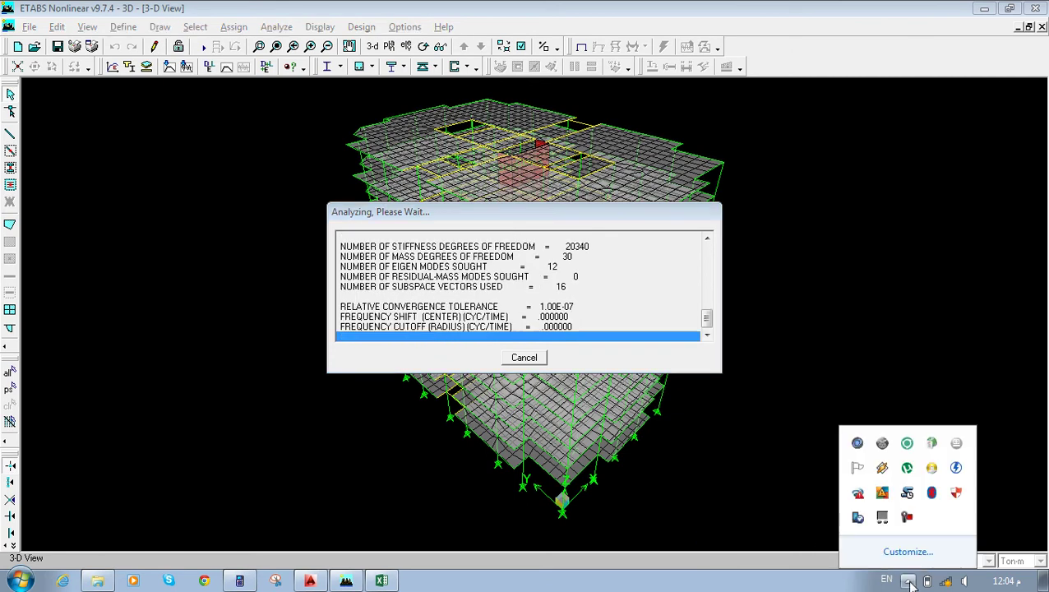
click(908, 517)
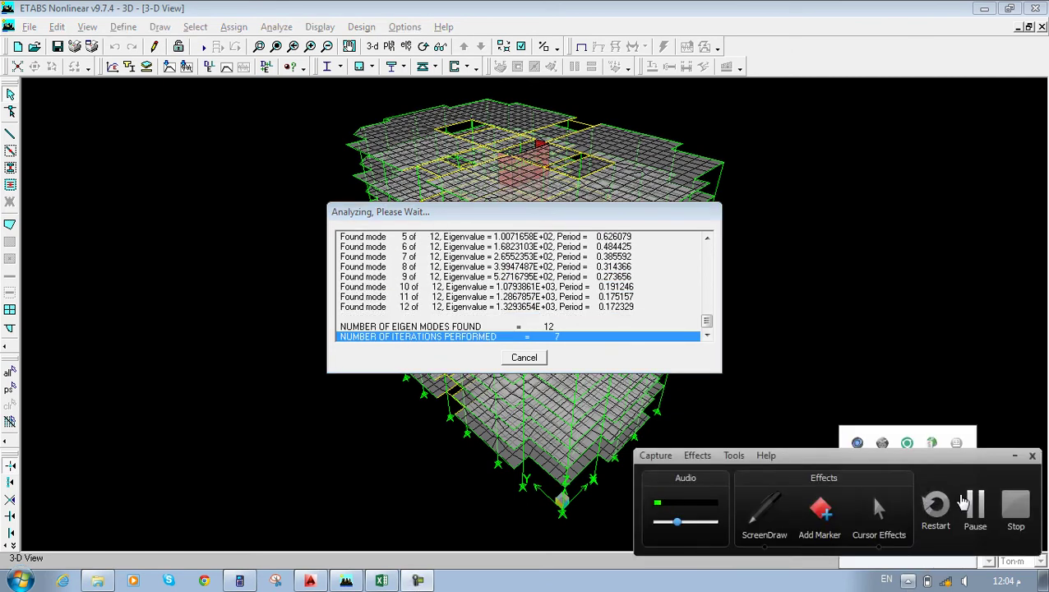
click(963, 503)
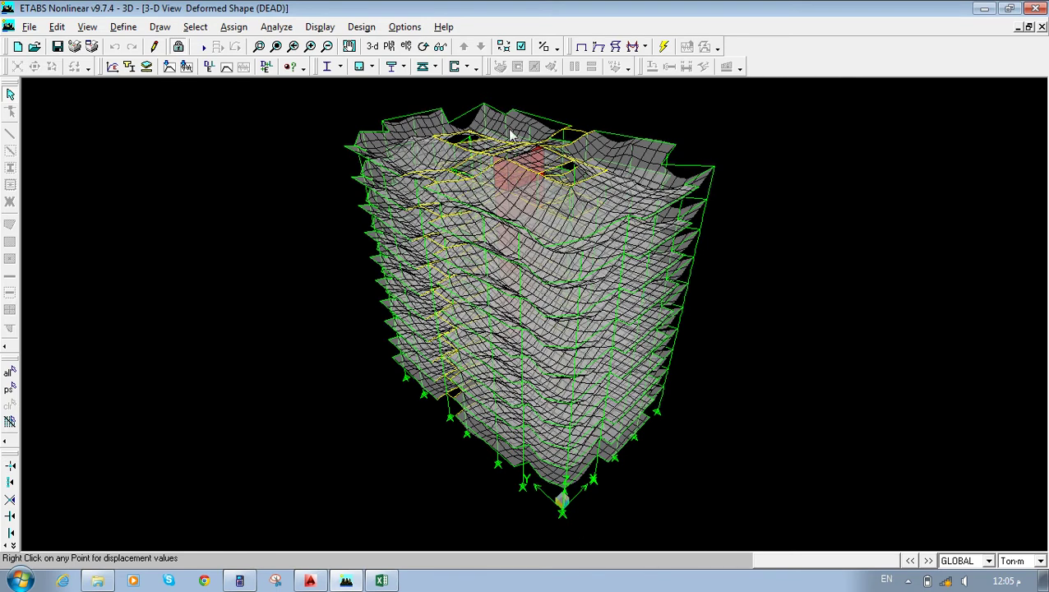
Display the deformed shape of the building for the WX Static Load case.
click(601, 51)
click(557, 250)
scroll(555, 312, down, 3)
scroll(552, 311, up, 2)
click(539, 263)
click(503, 374)
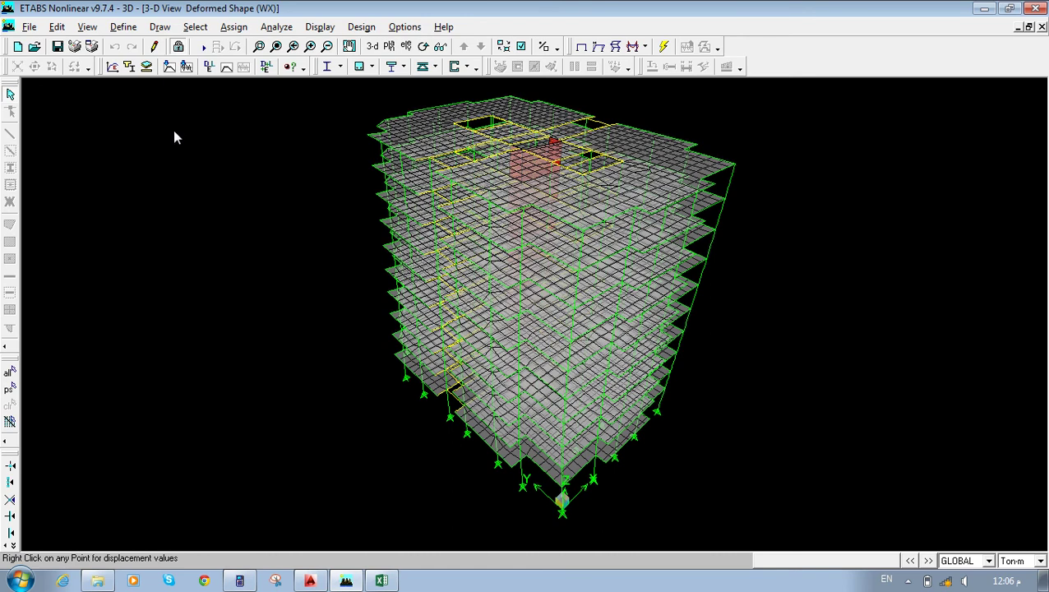
Animate the building's deformed shapes for the WX and WY wind load cases in turn.
click(831, 566)
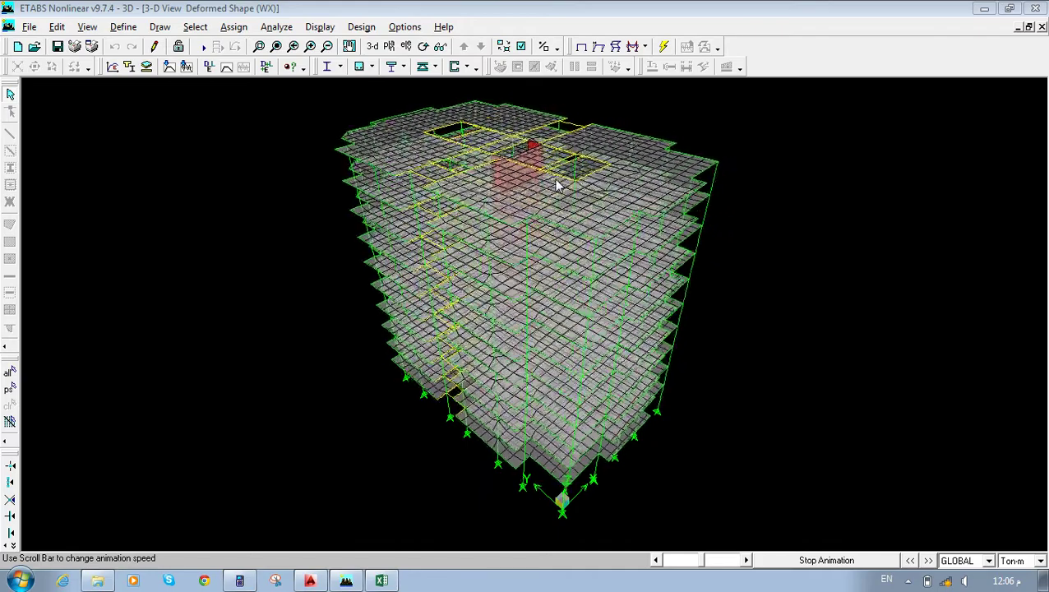
click(852, 562)
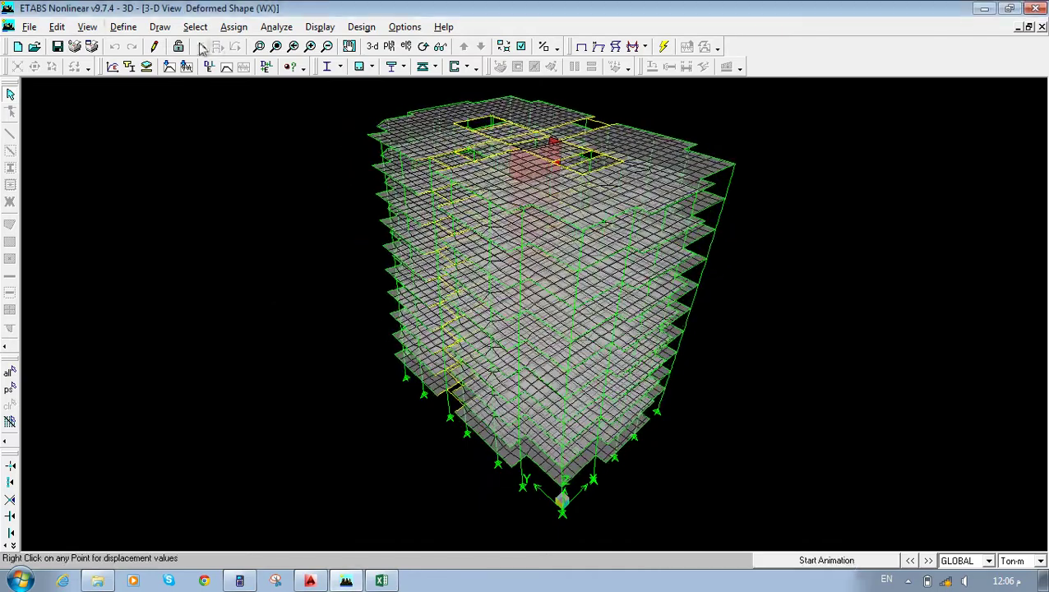
click(928, 561)
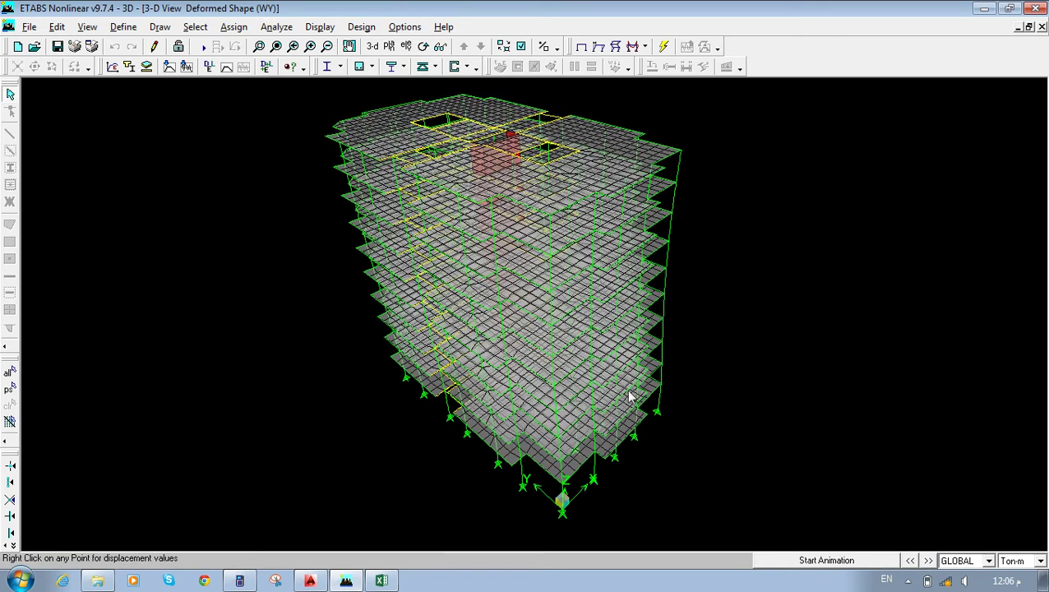
click(855, 561)
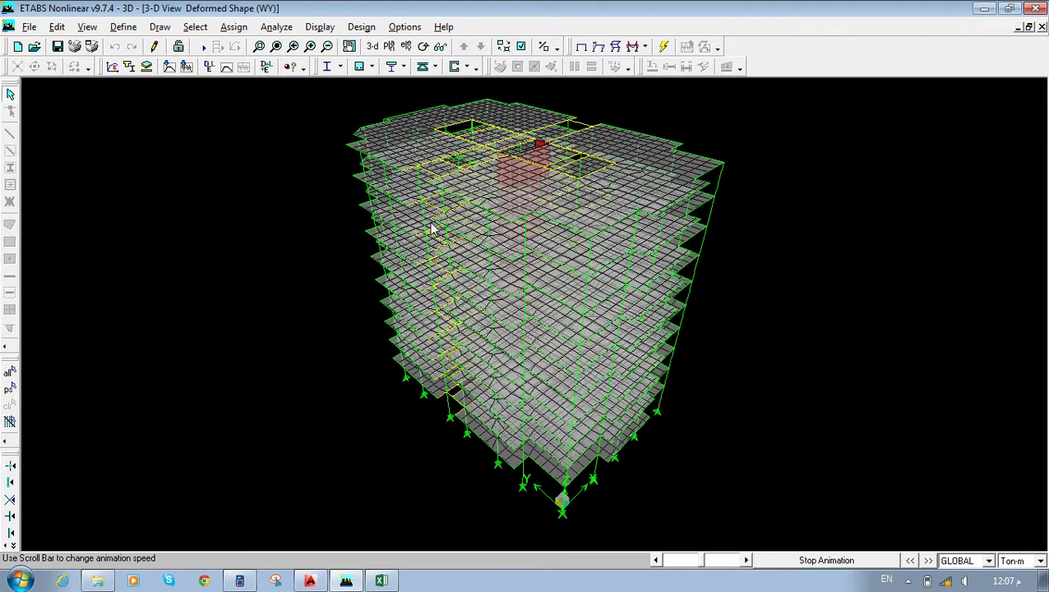
click(826, 560)
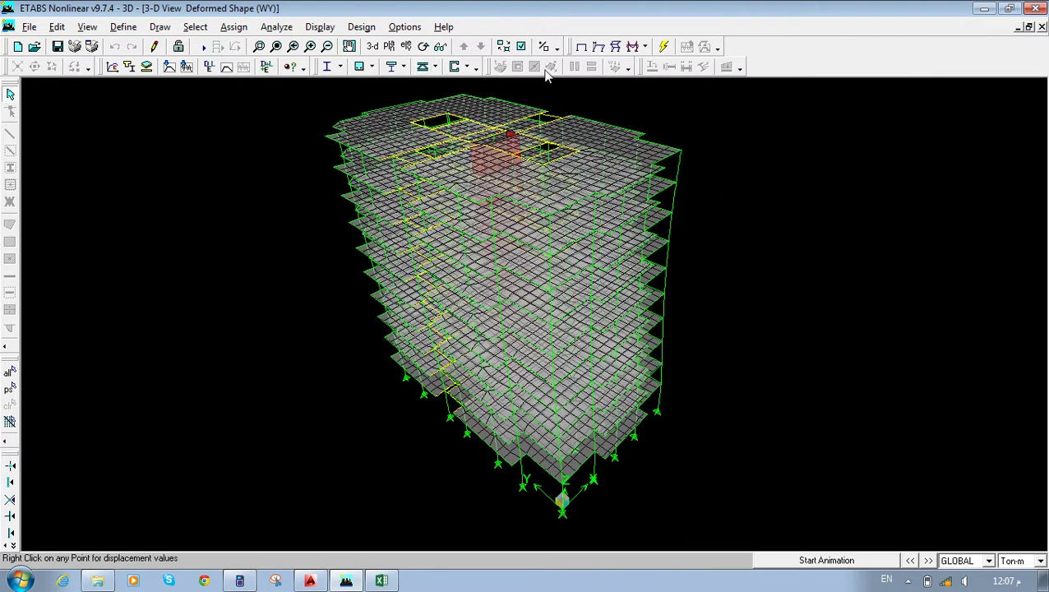
Display the deformed shape for the QX1 Spectra case with automatic scaling.
click(598, 47)
click(564, 249)
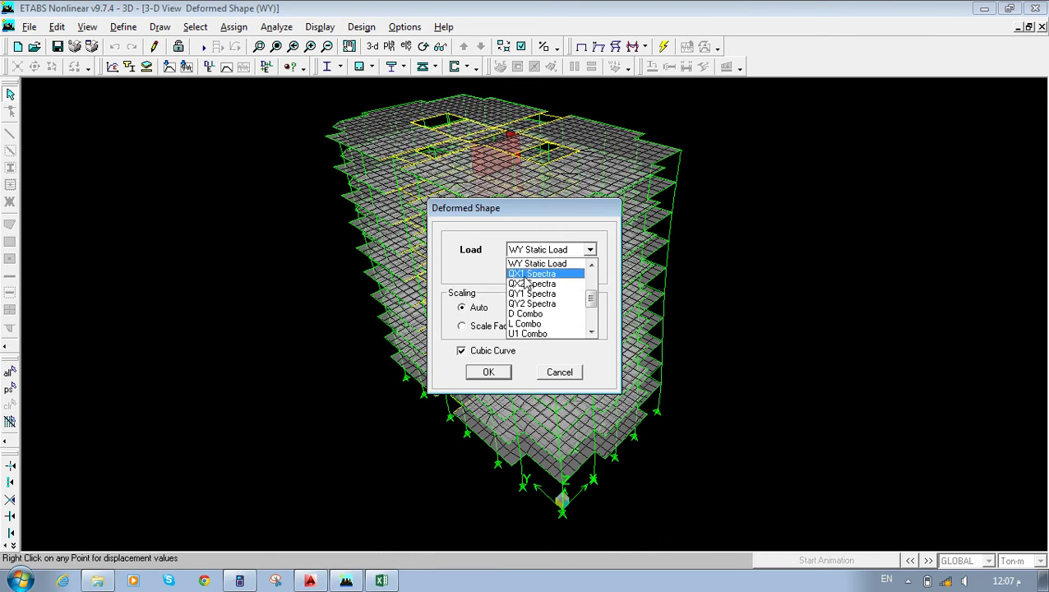
click(525, 276)
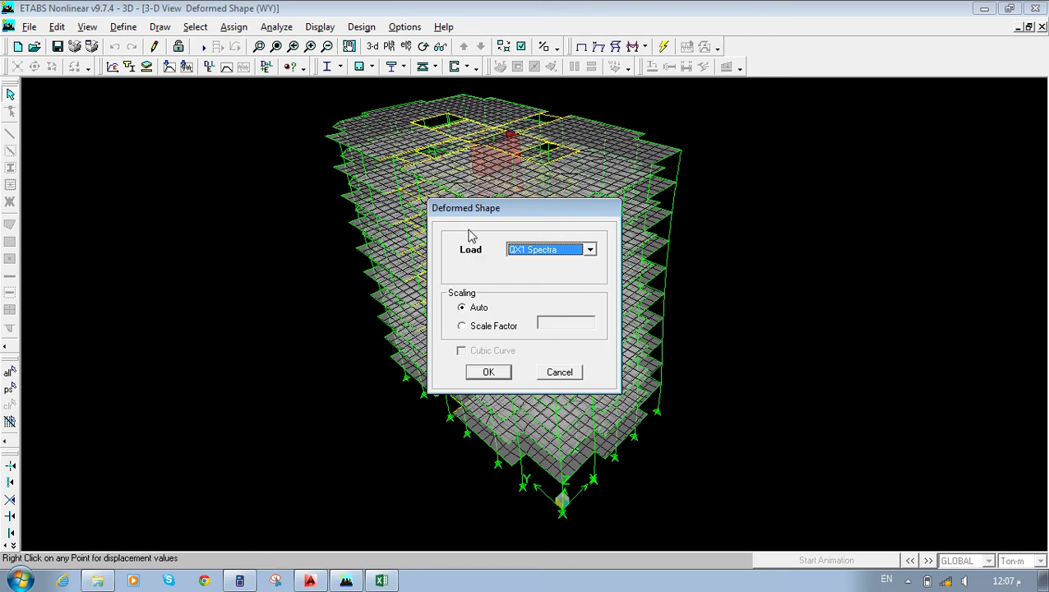
drag(510, 281, 512, 116)
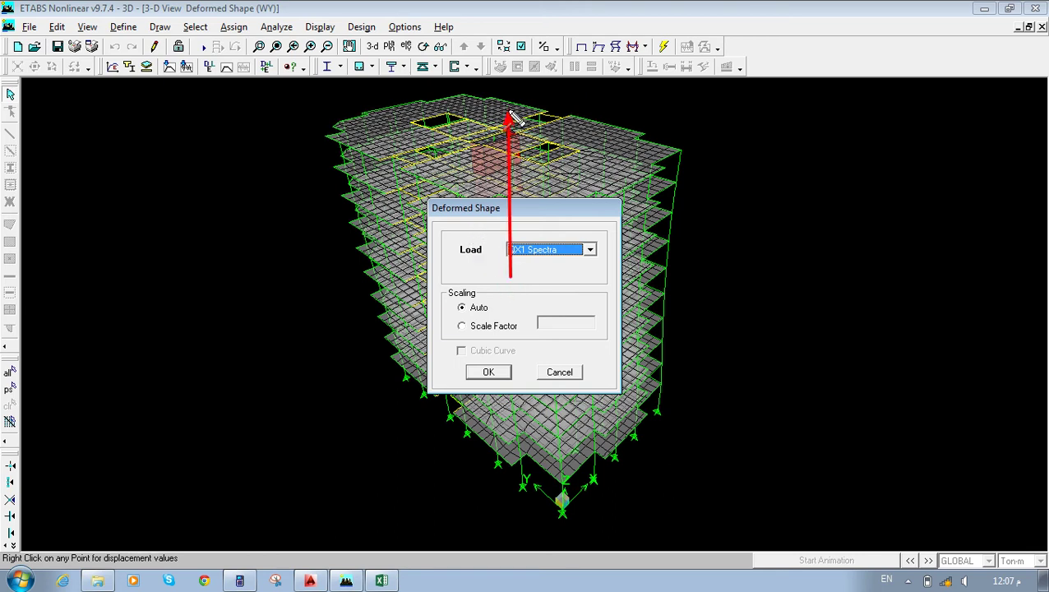
drag(165, 304, 351, 227)
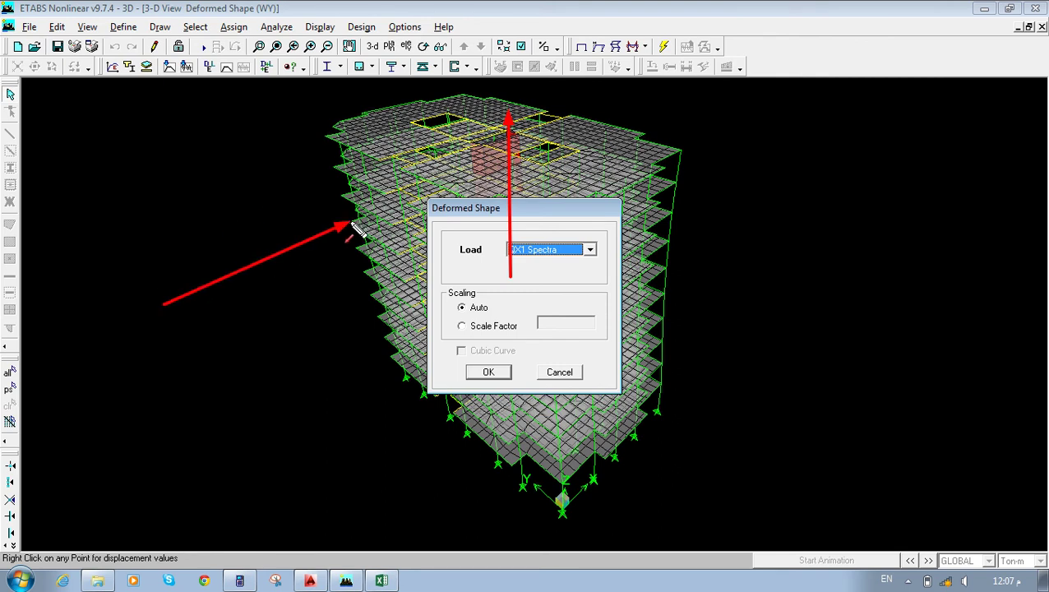
key(Escape)
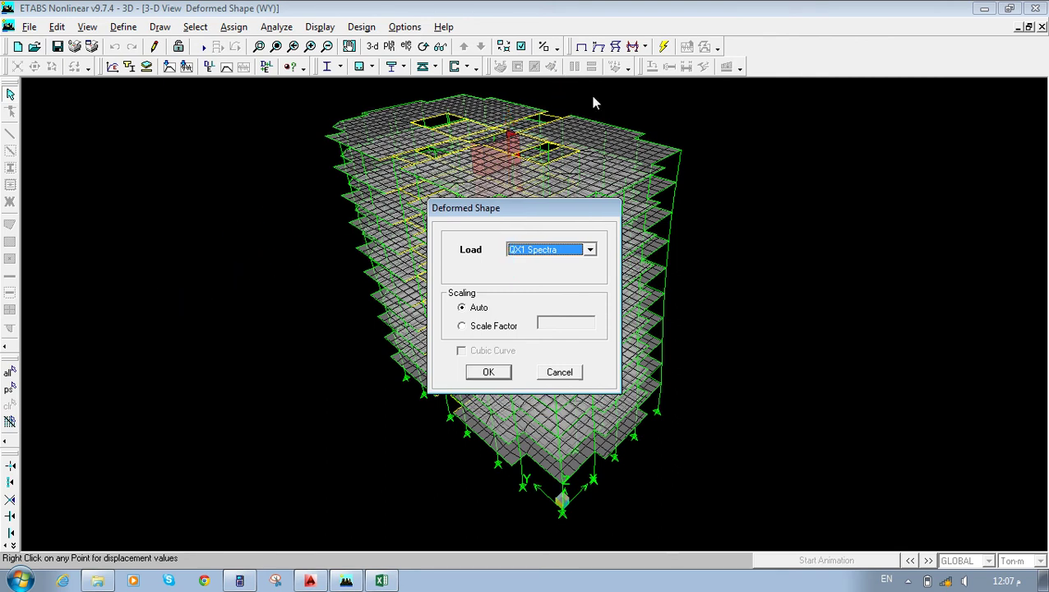
click(477, 372)
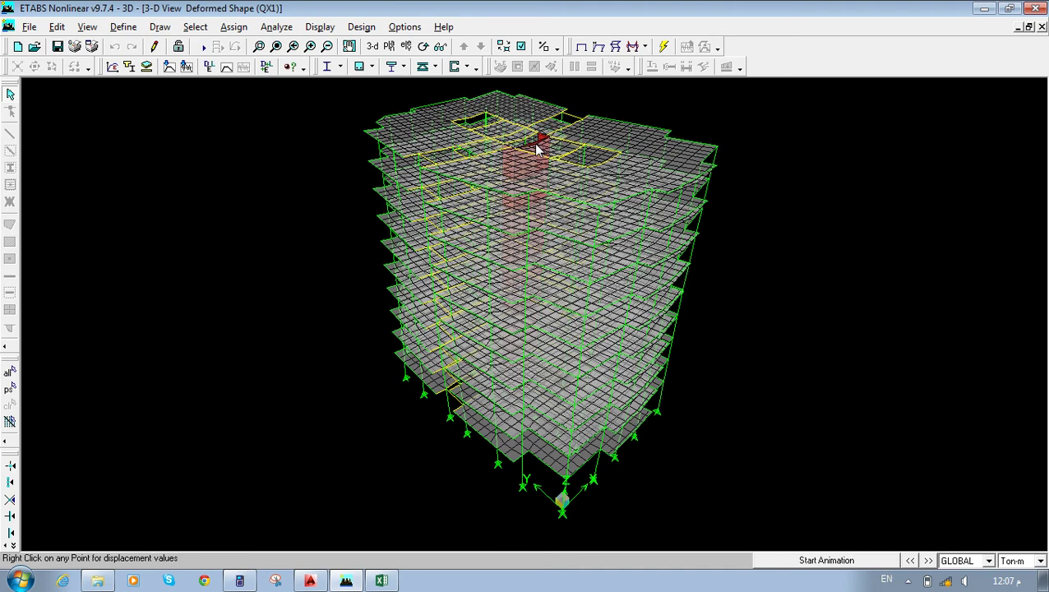
Animate the QX1 Spectra deformed shape, adjust the animation speed, and stop the animation.
click(814, 563)
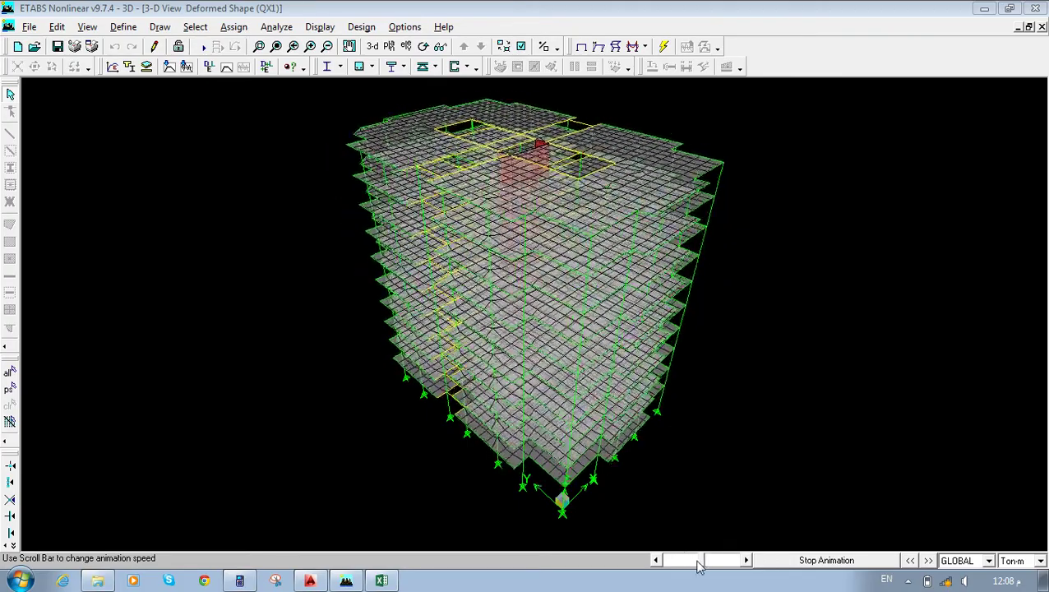
click(660, 560)
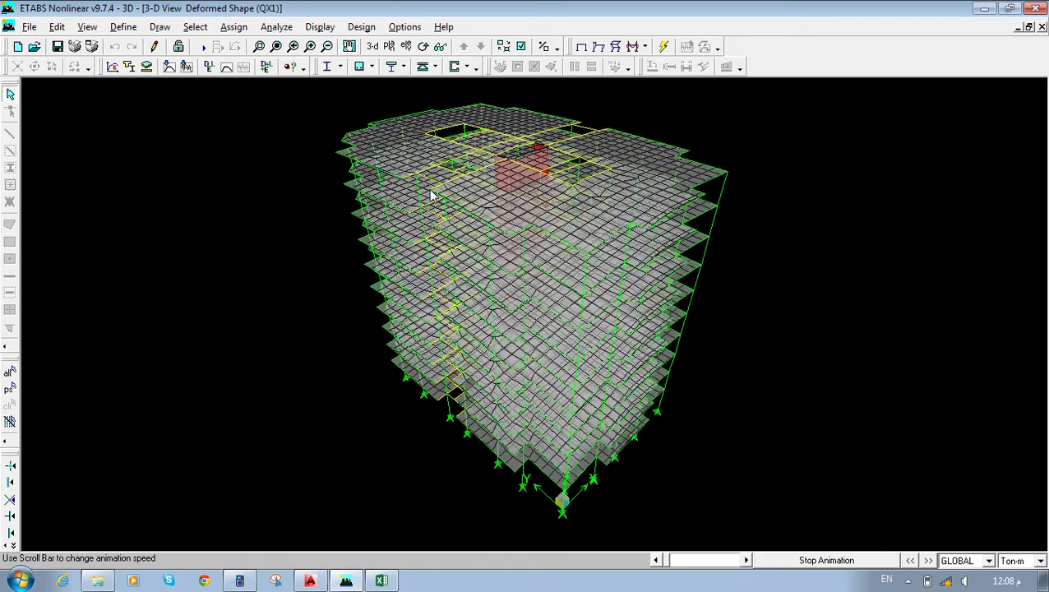
click(769, 560)
Inspect the displacements of a corner point on the top slab and list its lateral drifts by story.
right_click(363, 131)
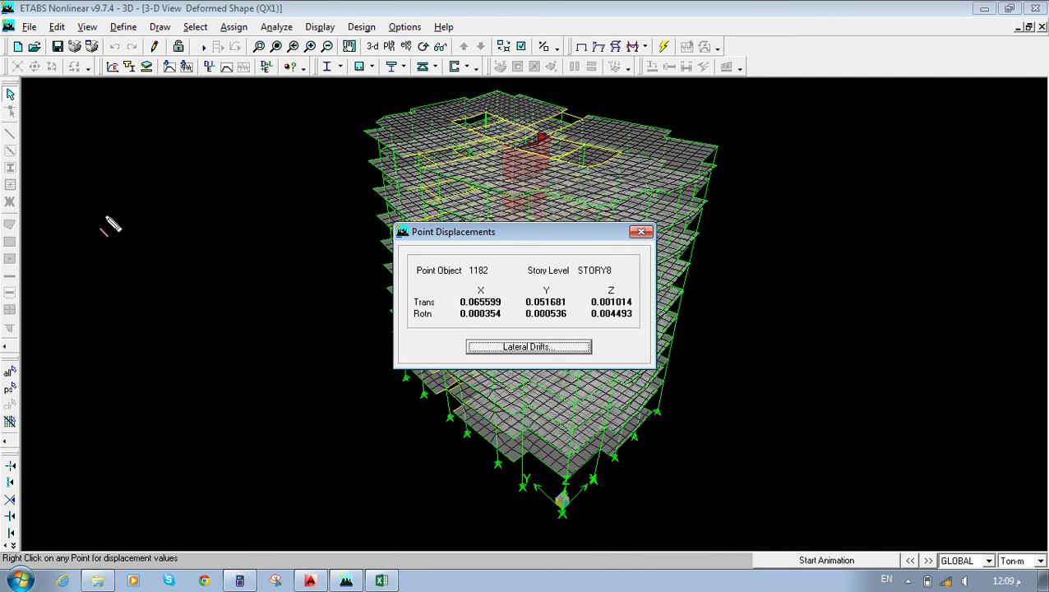
mouse_move(96, 200)
mouse_down()
mouse_move(160, 505)
mouse_move(179, 538)
mouse_up()
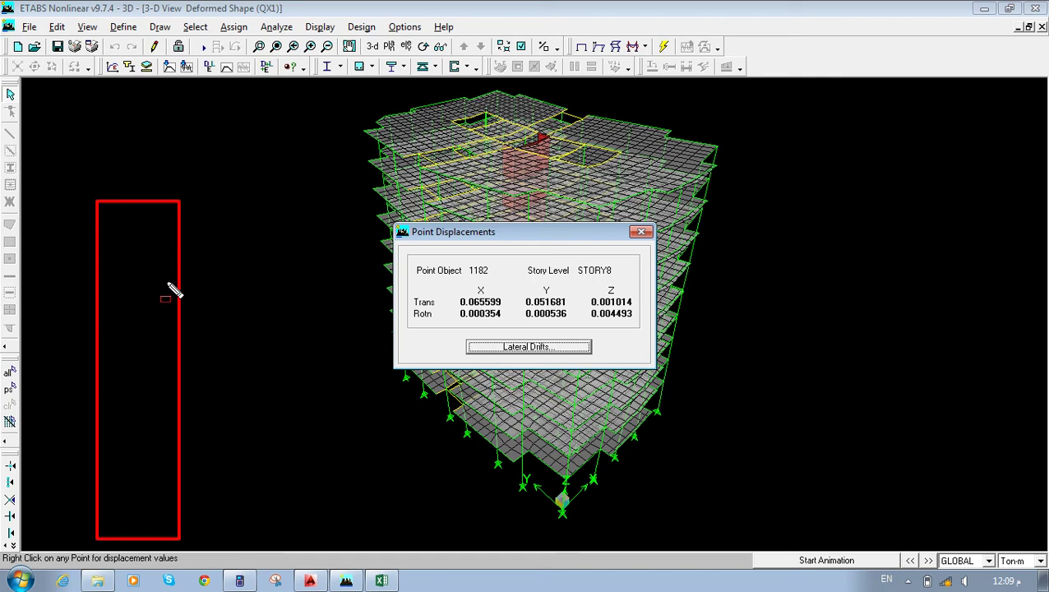
drag(14, 234, 83, 232)
mouse_move(227, 197)
mouse_down()
mouse_move(230, 221)
mouse_move(200, 312)
mouse_move(179, 533)
mouse_up()
drag(183, 199, 226, 198)
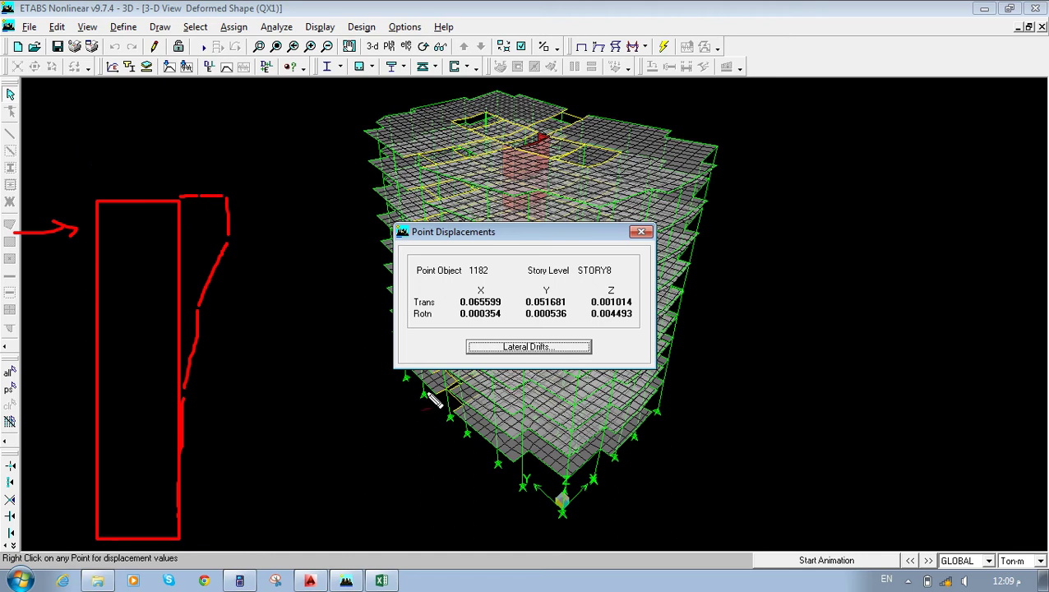
drag(411, 402, 421, 392)
key(Escape)
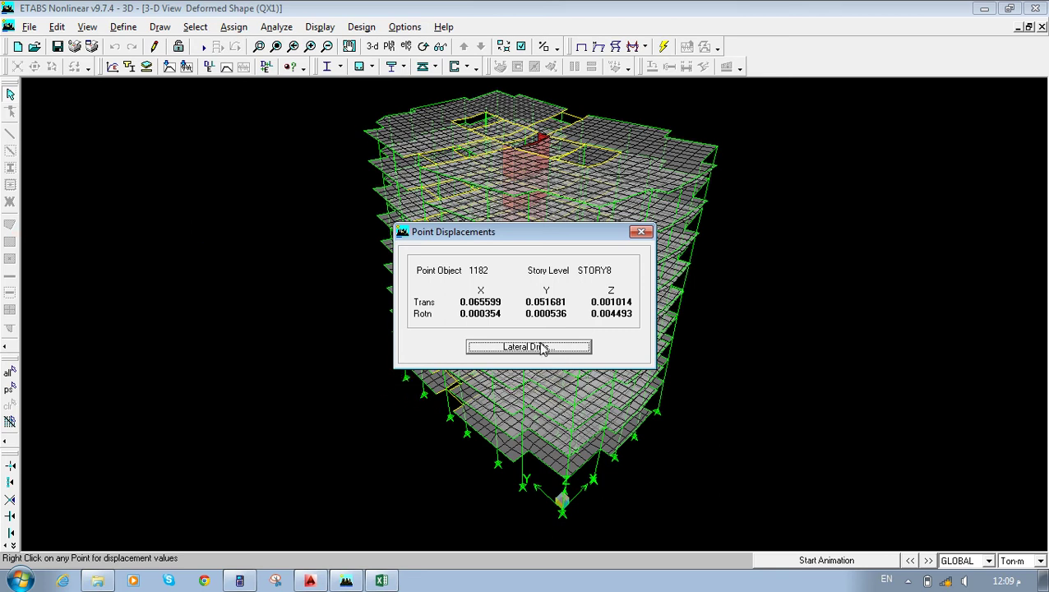
click(543, 346)
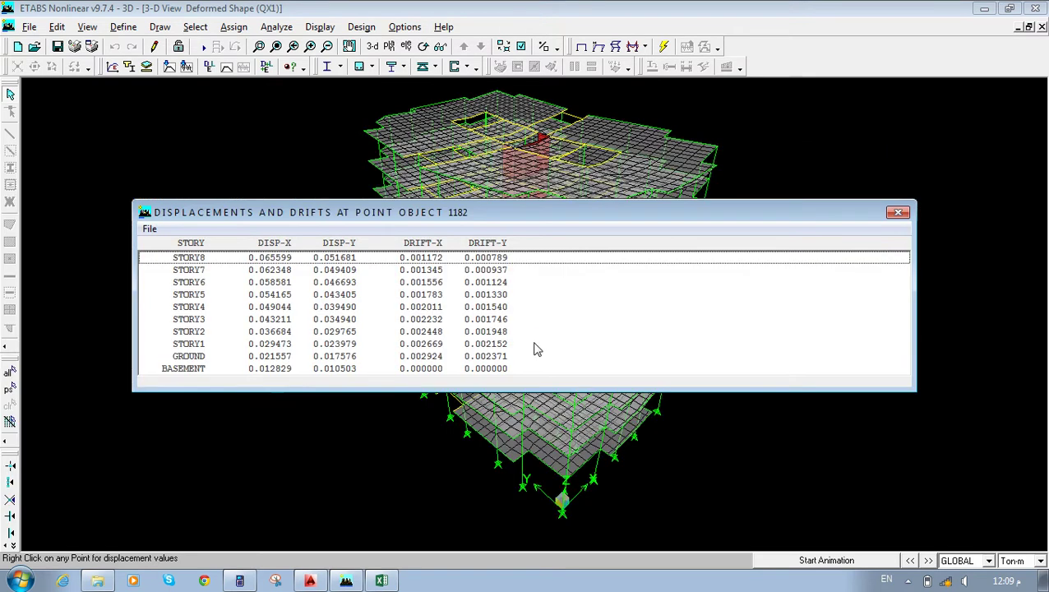
click(198, 260)
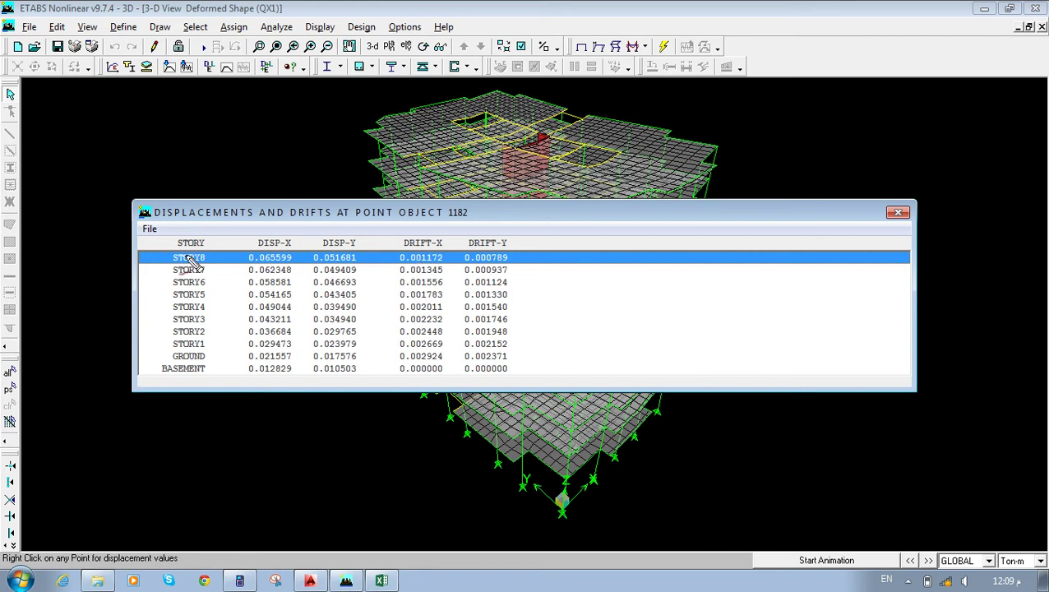
mouse_move(138, 398)
mouse_down()
mouse_move(184, 529)
mouse_move(181, 565)
mouse_up()
drag(138, 432, 181, 431)
drag(231, 401, 184, 498)
drag(165, 407, 170, 414)
key(ctrl+z)
drag(211, 421, 216, 397)
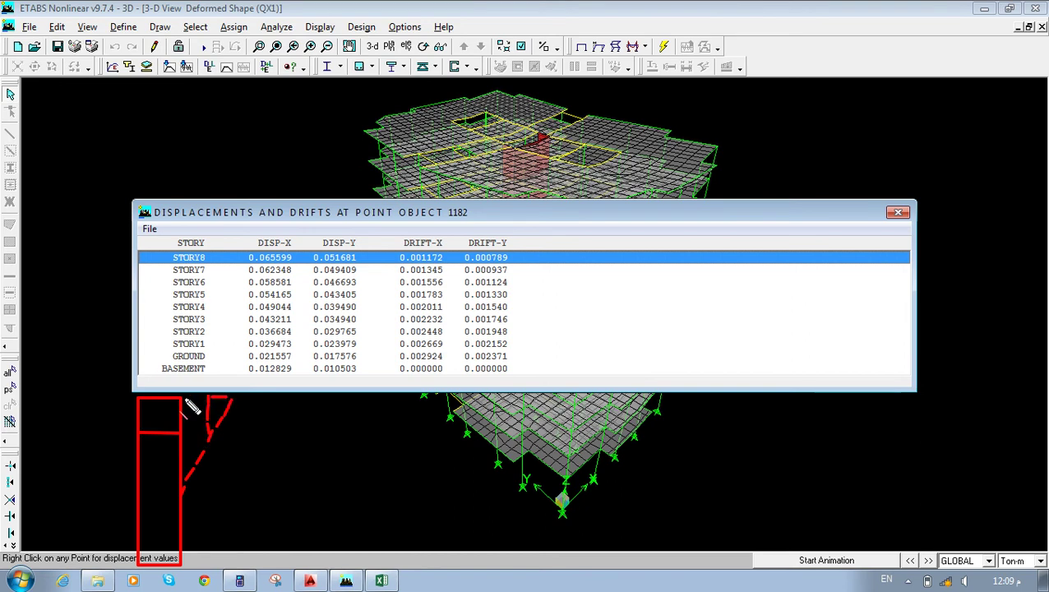
key(Escape)
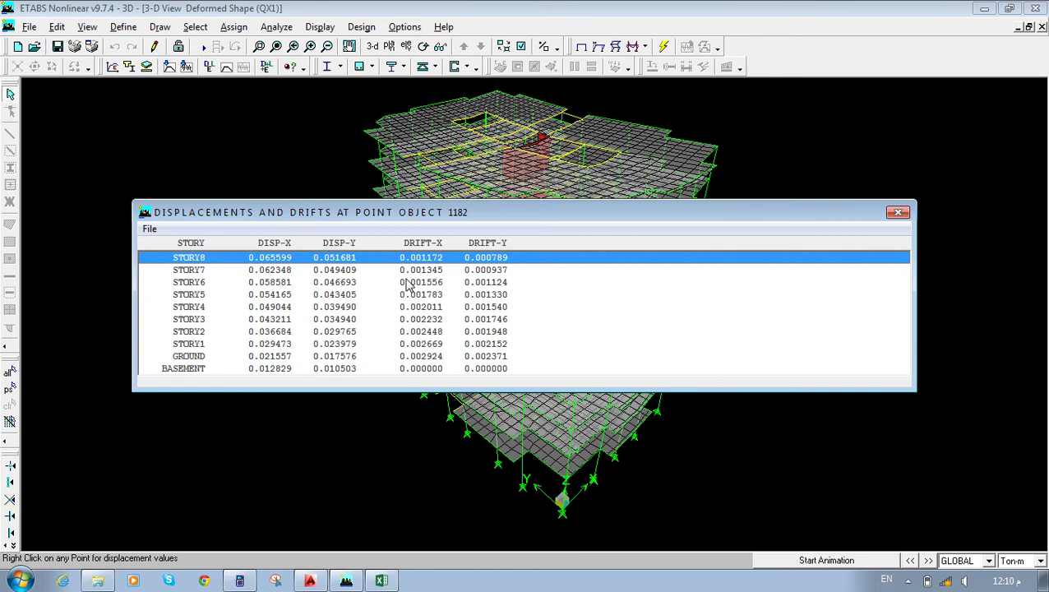
key(alt+Tab)
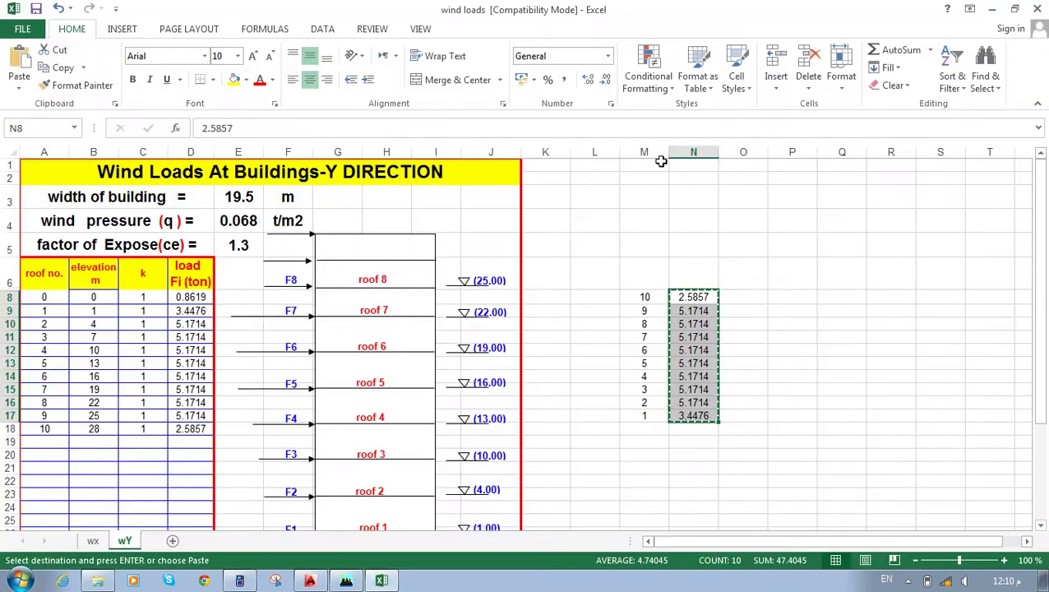
click(347, 580)
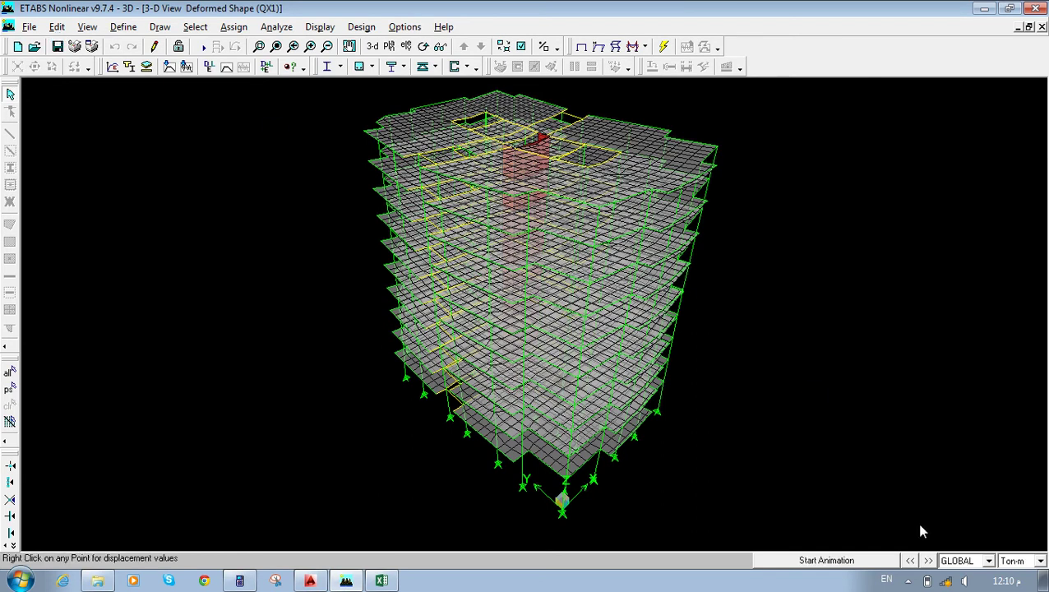
click(908, 581)
click(908, 523)
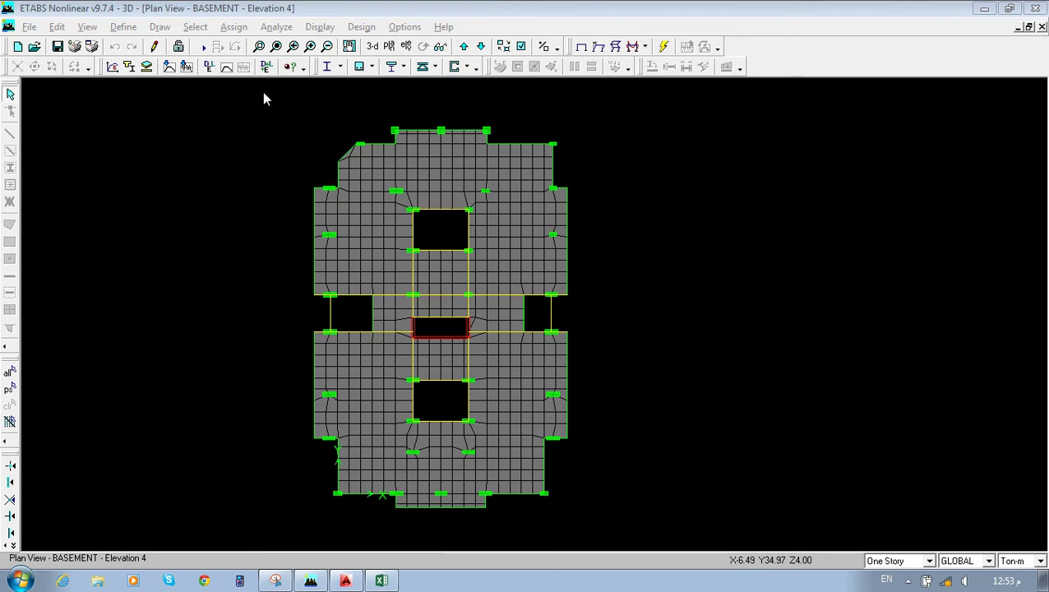
Select all column line objects and show only the selected objects in the BASEMENT plan view.
click(195, 26)
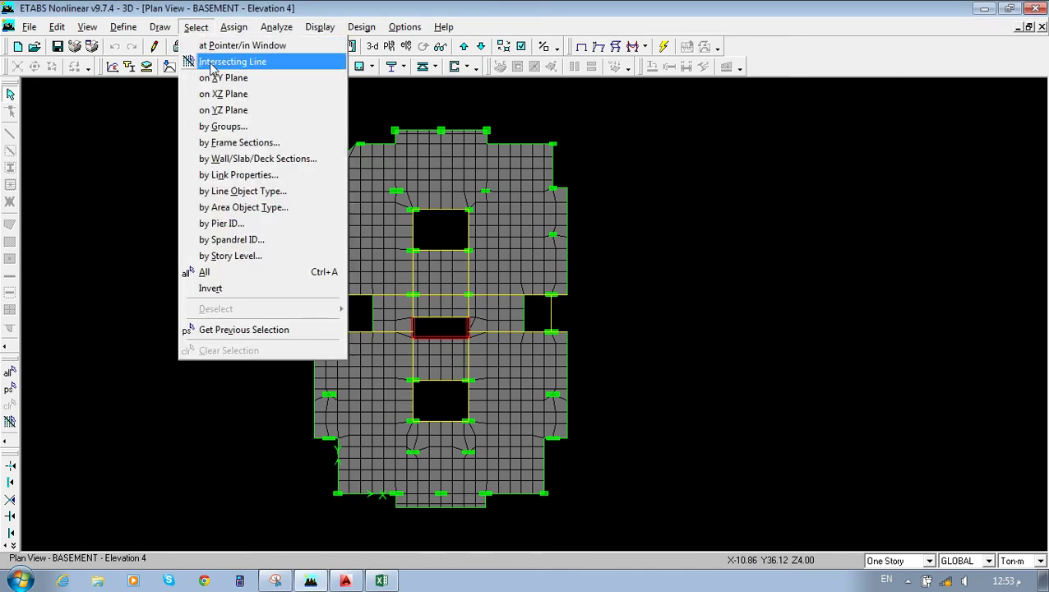
click(244, 193)
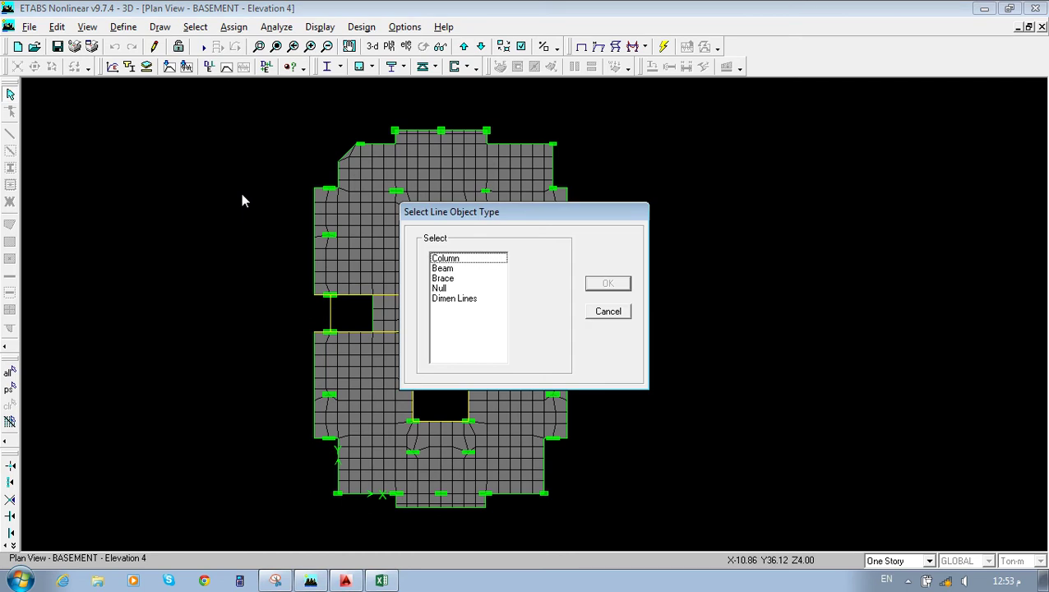
click(440, 260)
click(608, 284)
right_click(660, 165)
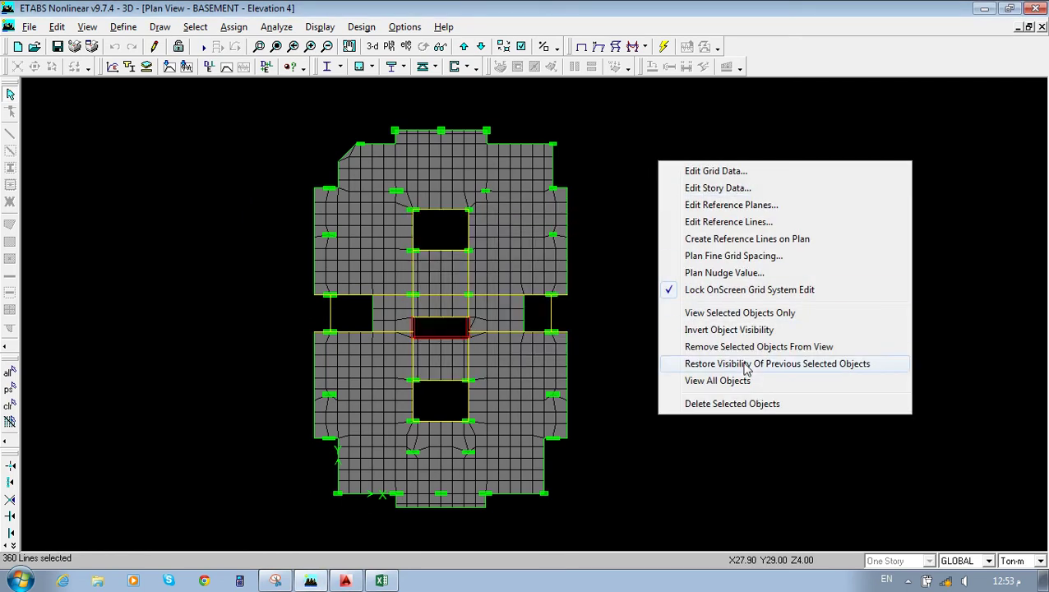
click(716, 315)
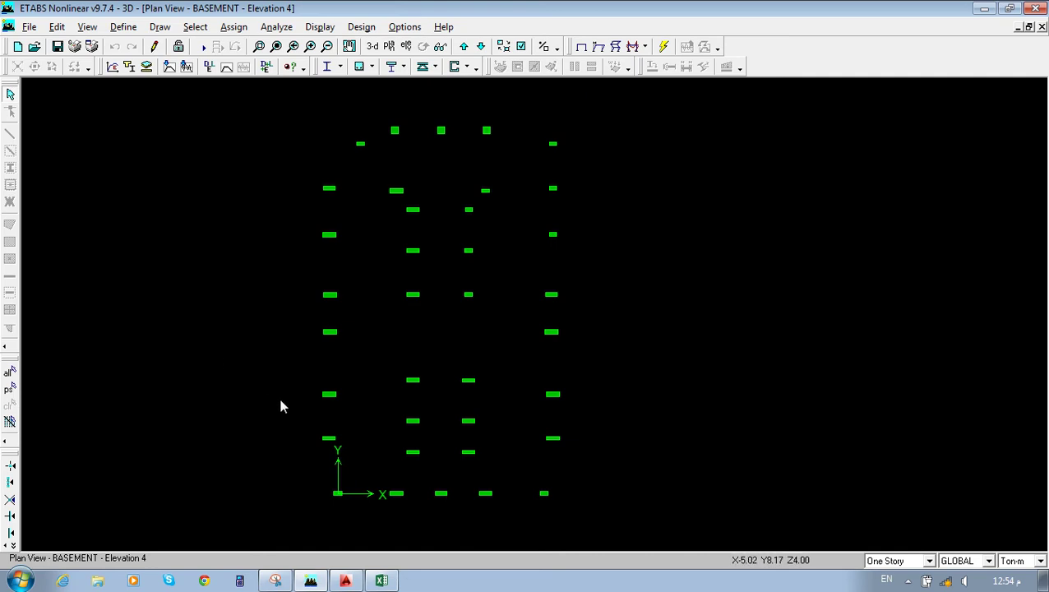
Set the plan selection scope to All Stories and select the left-edge column at the lower side of the central corridor.
click(898, 565)
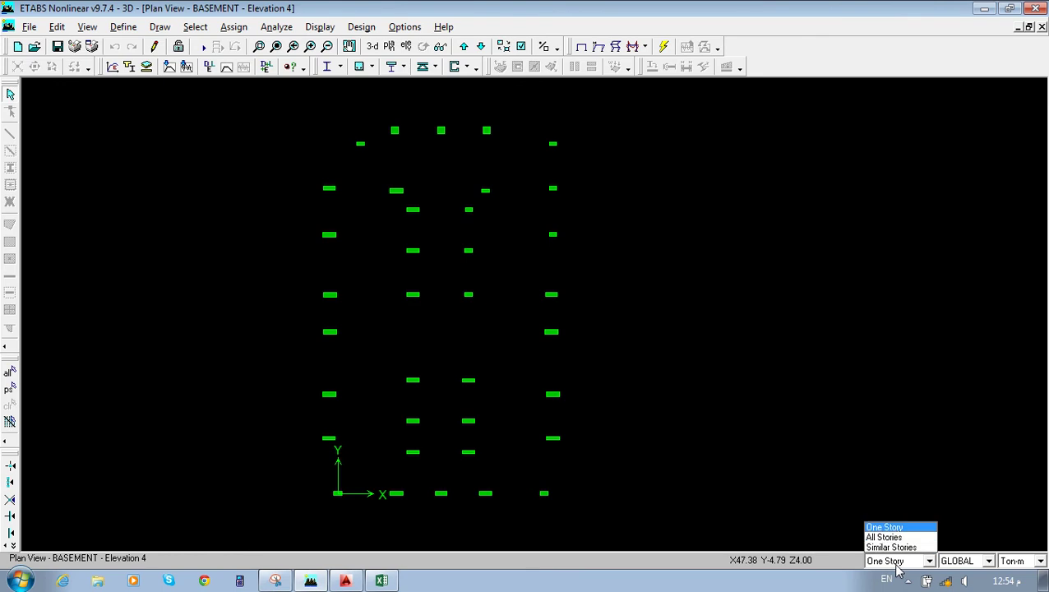
click(887, 535)
drag(291, 315, 383, 364)
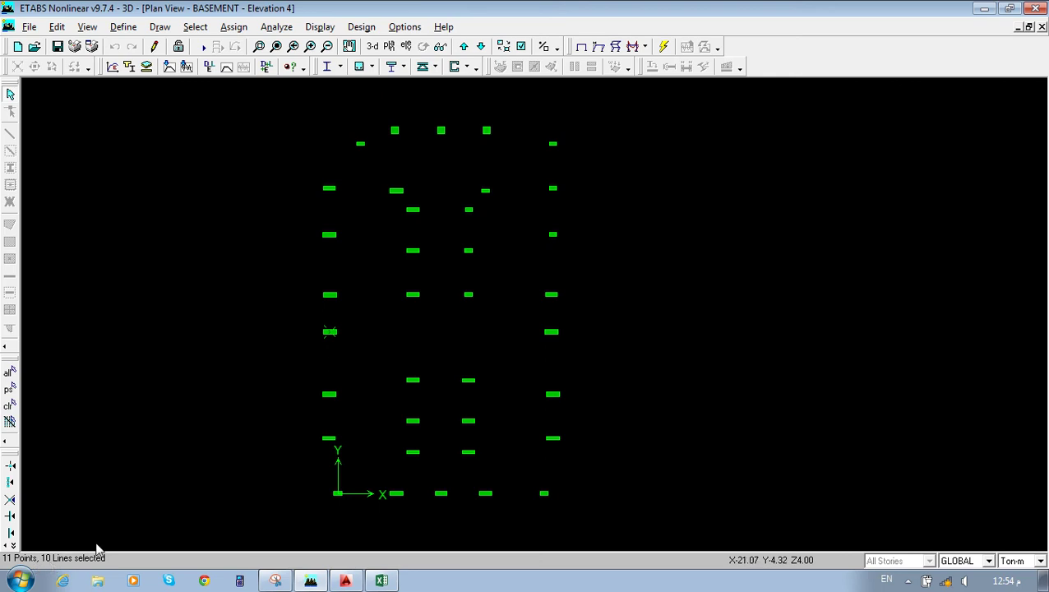
Open the display tables chooser and include the Column Forces table from the frame output analysis results.
click(320, 27)
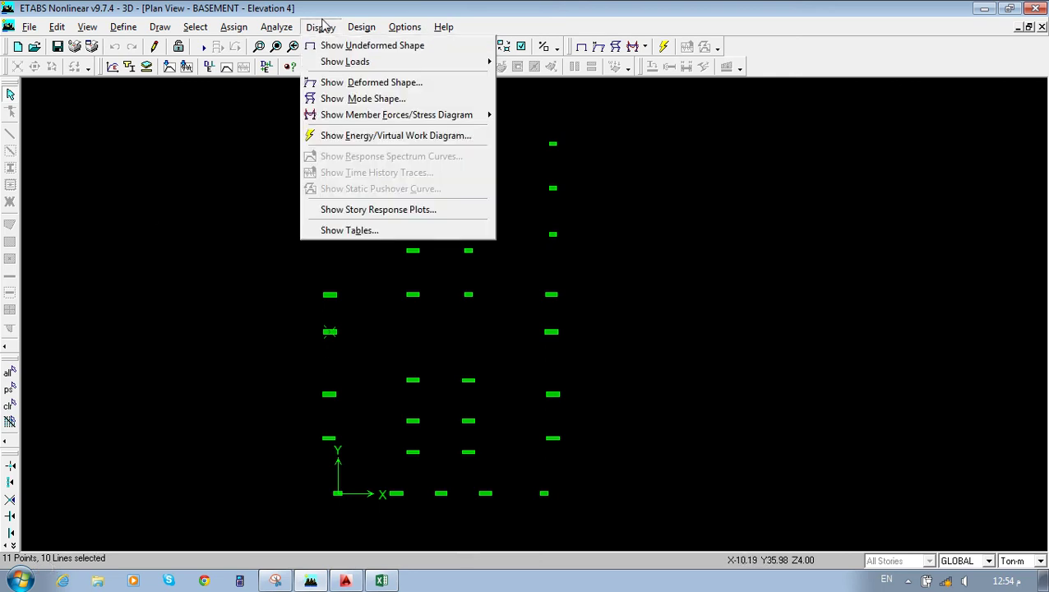
click(349, 231)
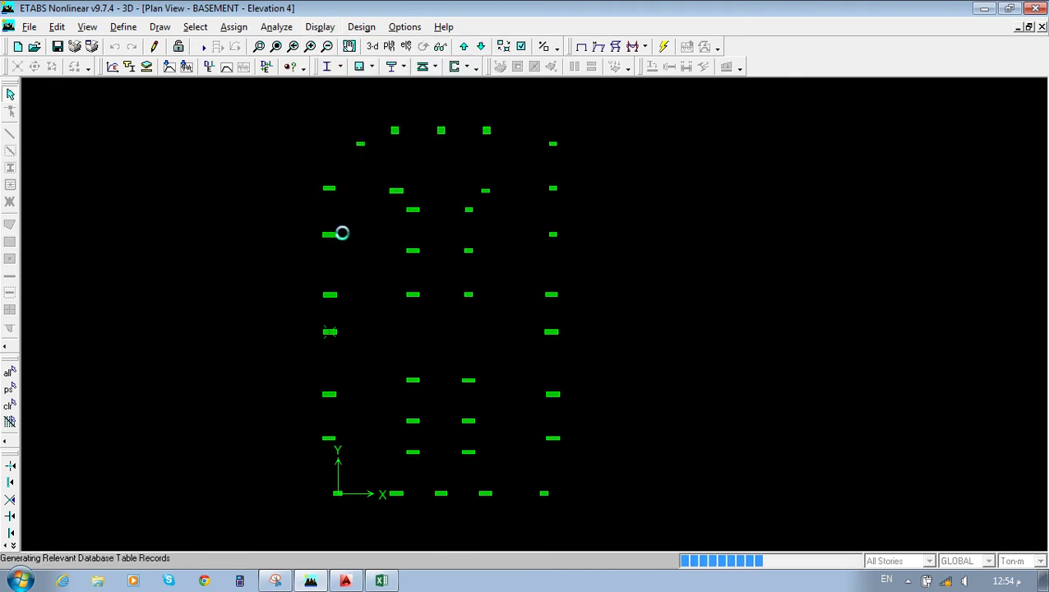
drag(320, 69, 292, 26)
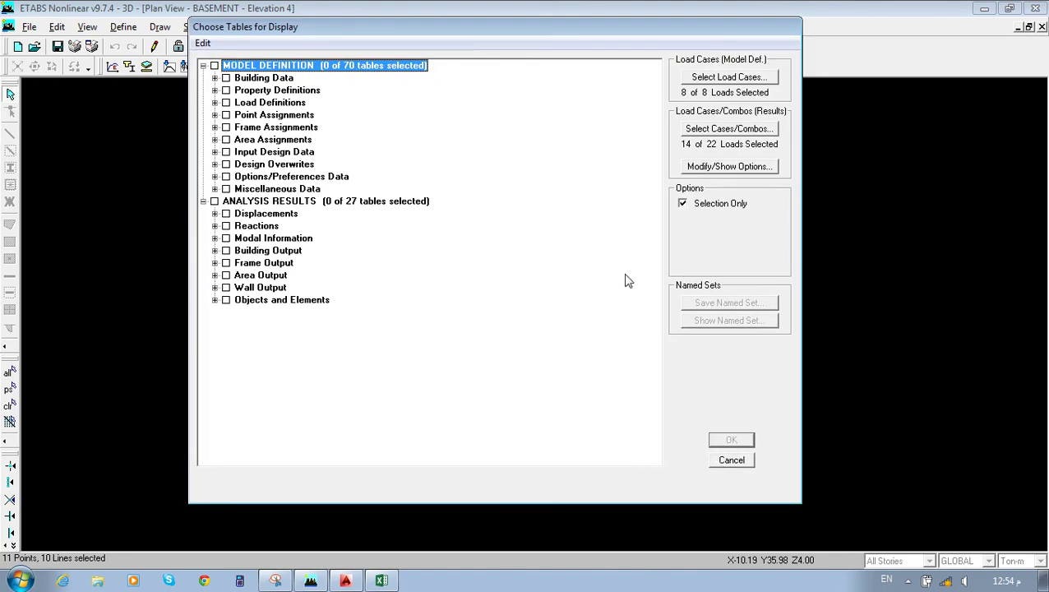
click(203, 65)
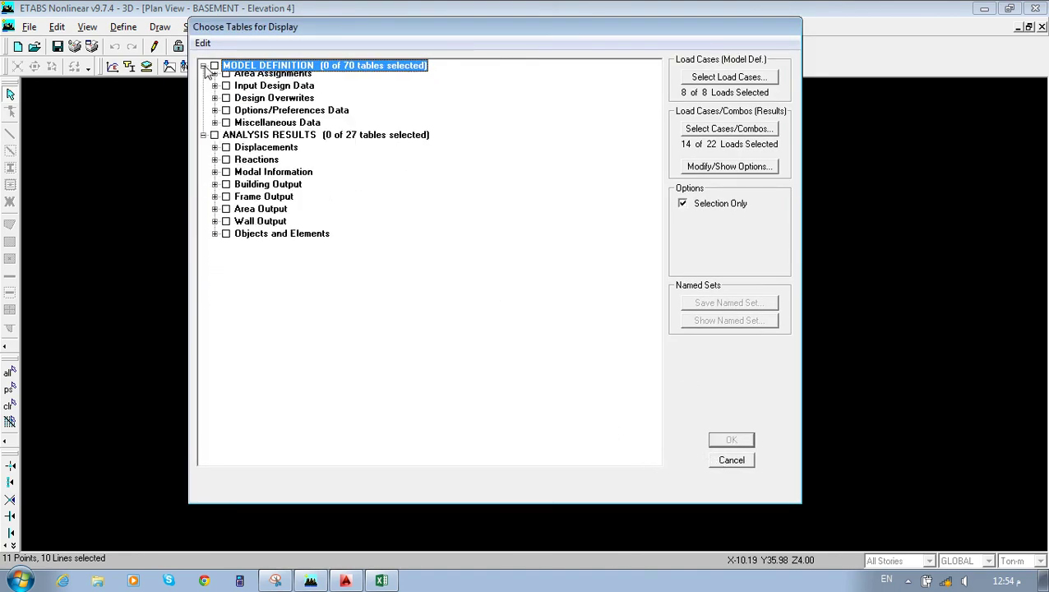
click(203, 78)
click(203, 77)
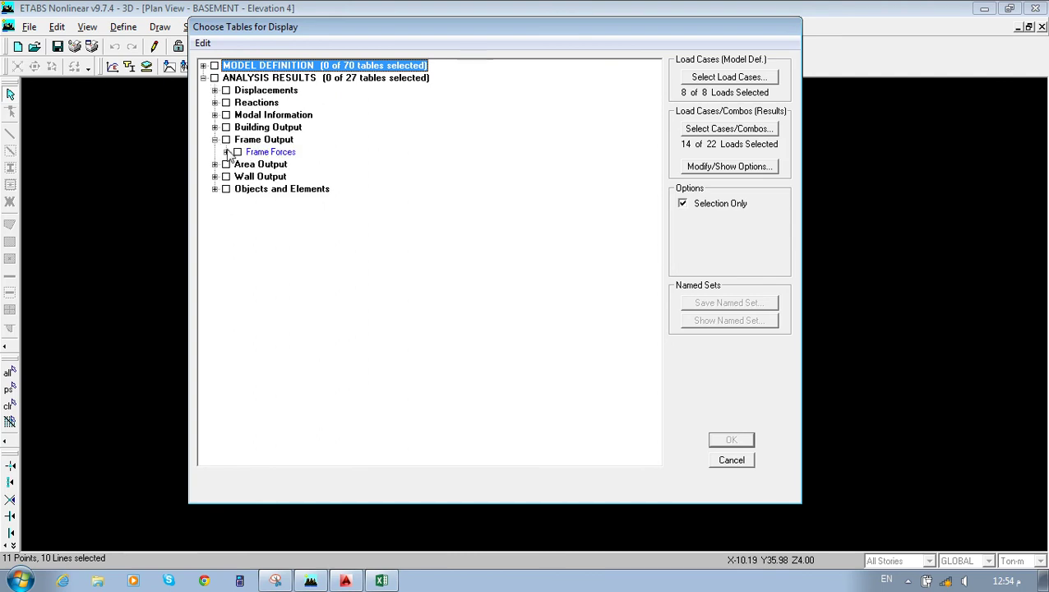
click(227, 152)
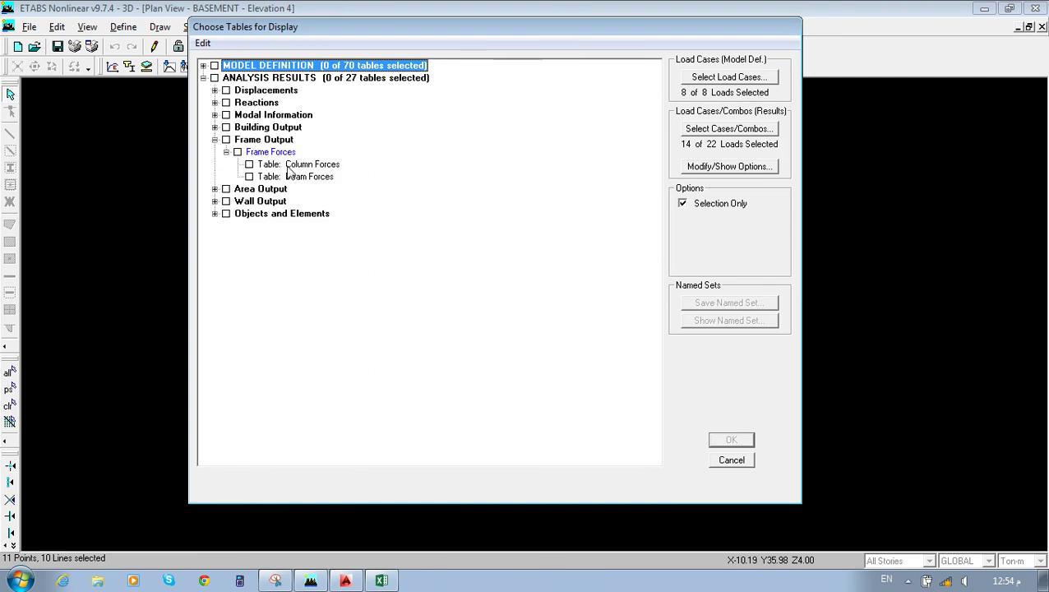
click(250, 166)
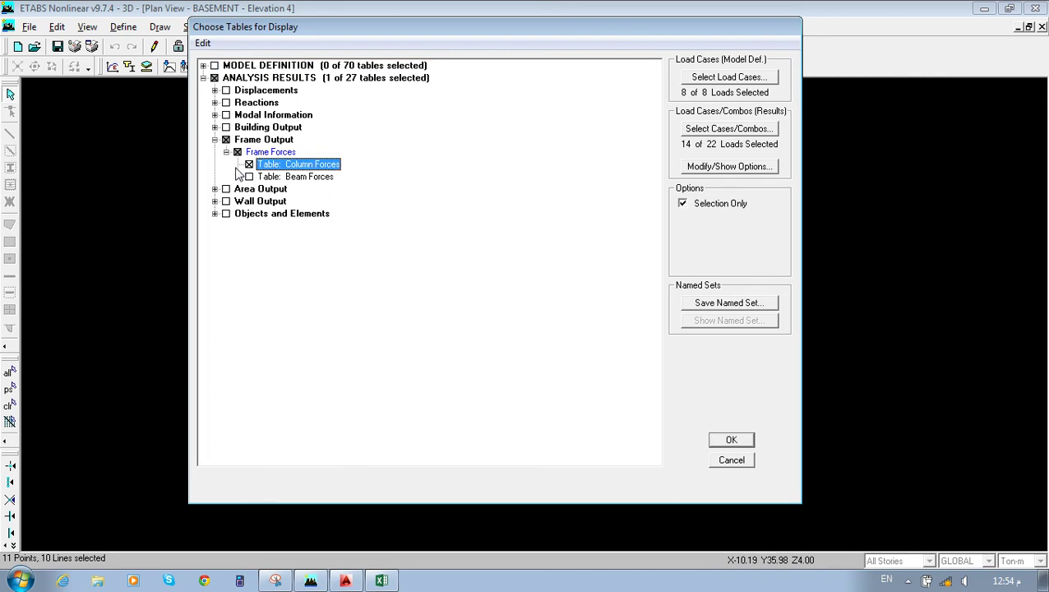
Limit the output to the U1 through U8 combos and generate the Column Forces table for the selected column.
click(729, 129)
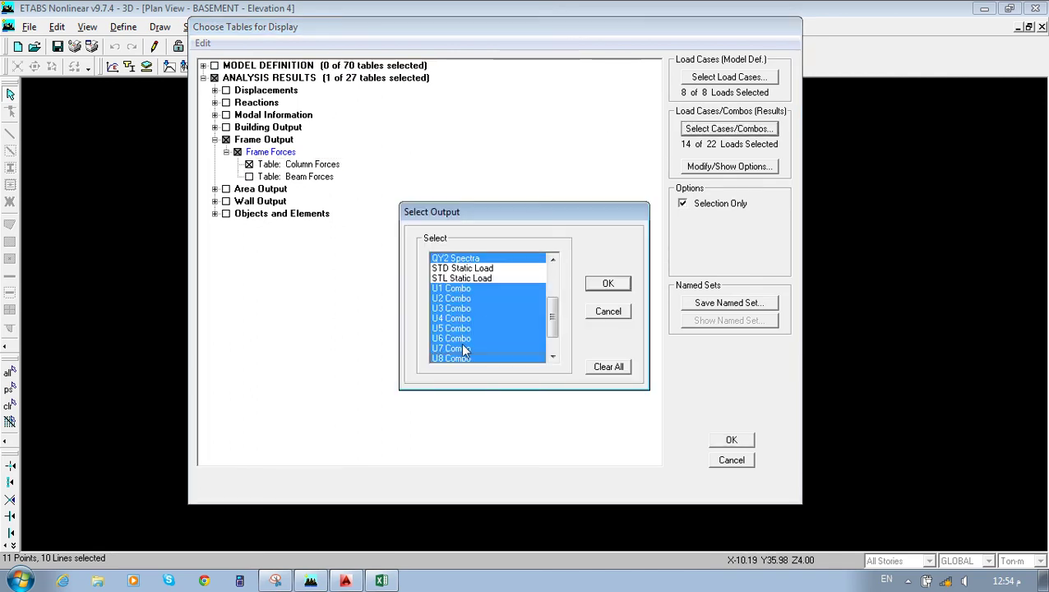
click(447, 290)
scroll(448, 312, down, 1)
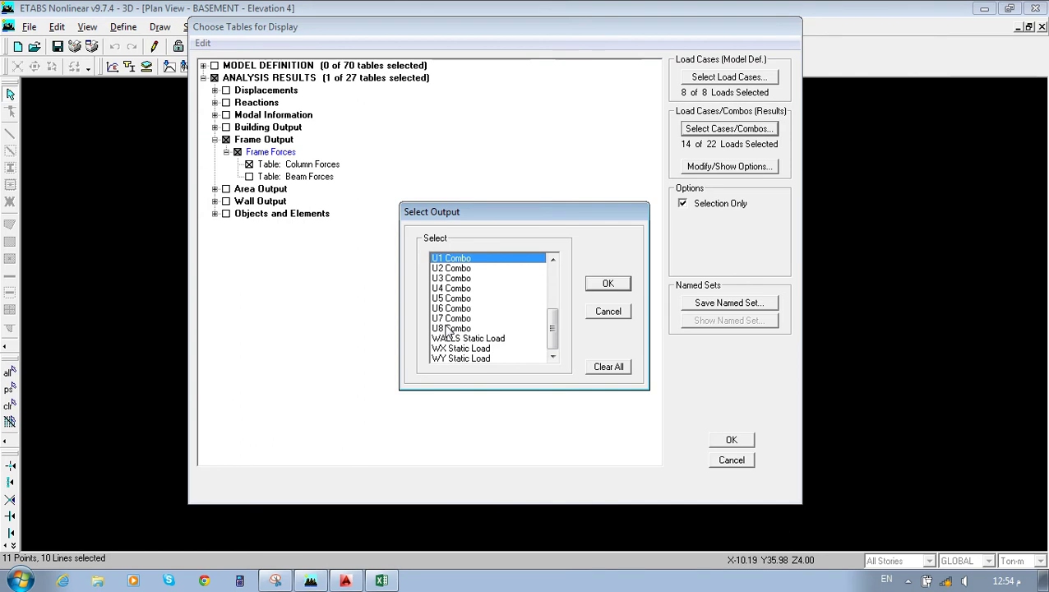
shift+click(451, 329)
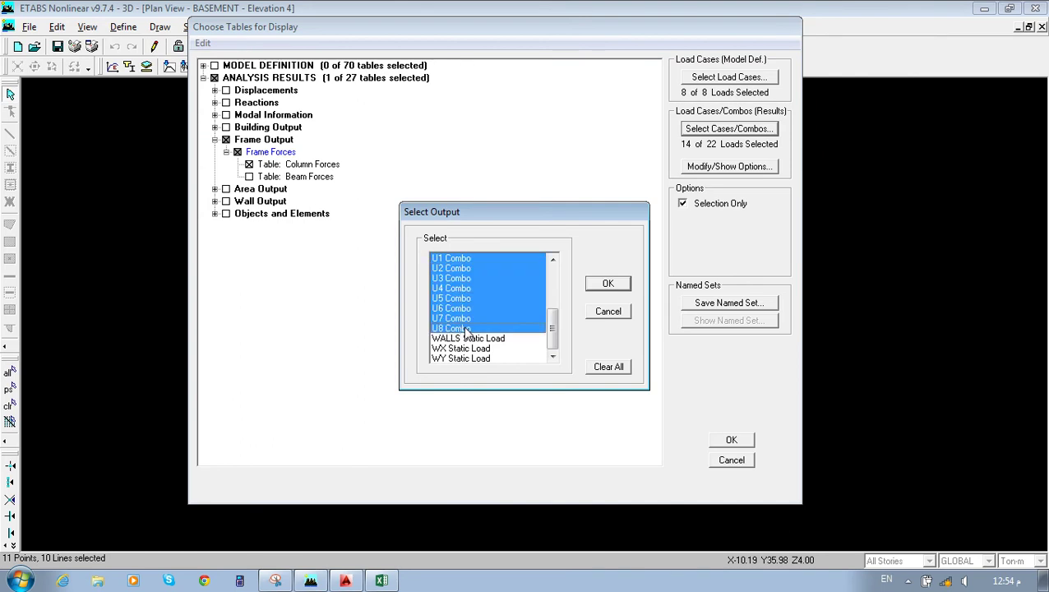
click(613, 287)
click(732, 442)
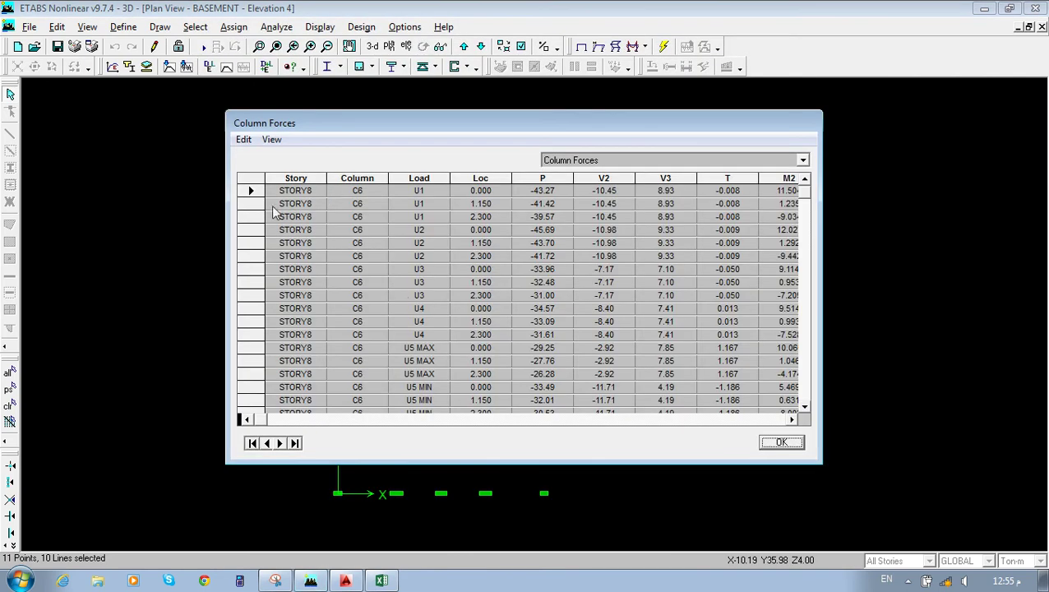
Copy the entire Column Forces table and open a new blank Excel workbook in a maximized window.
click(244, 140)
click(265, 159)
click(19, 580)
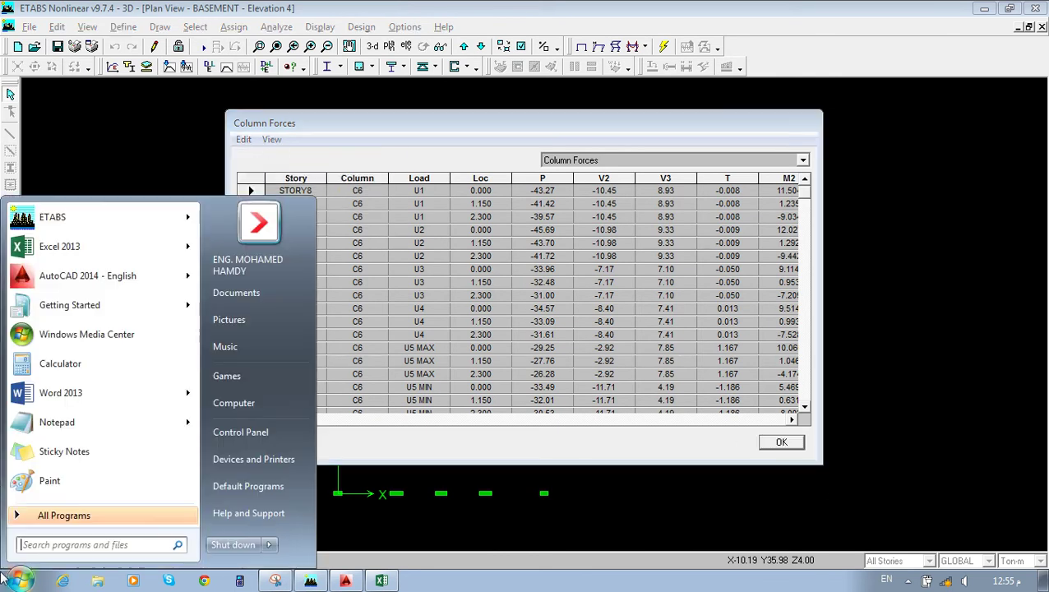
click(43, 247)
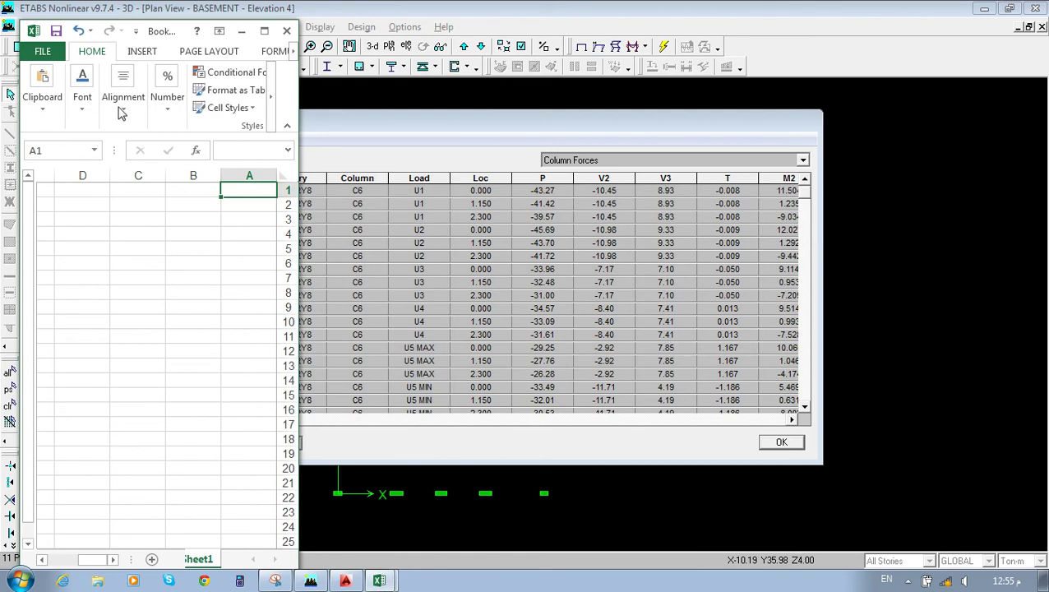
click(265, 31)
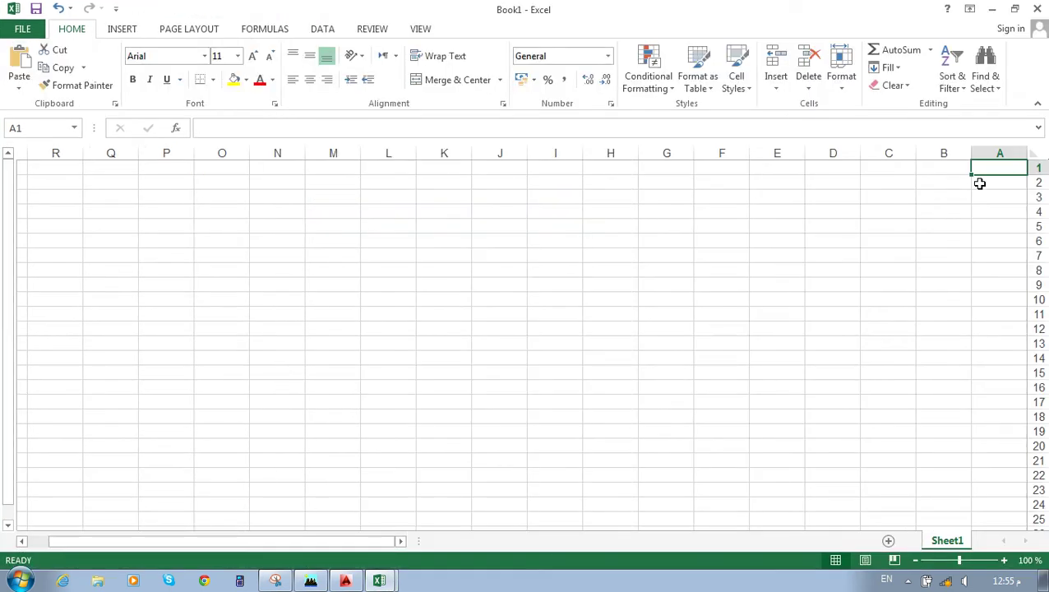
Turn off the sheet's right-to-left layout and paste the column forces data starting at cell A1.
click(216, 33)
click(518, 72)
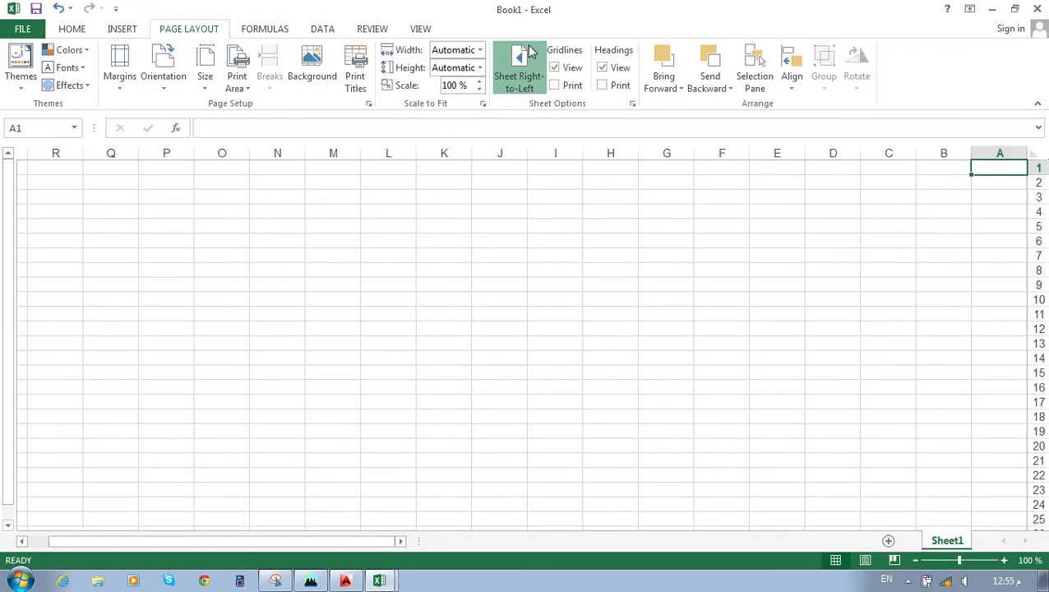
key(ctrl+v)
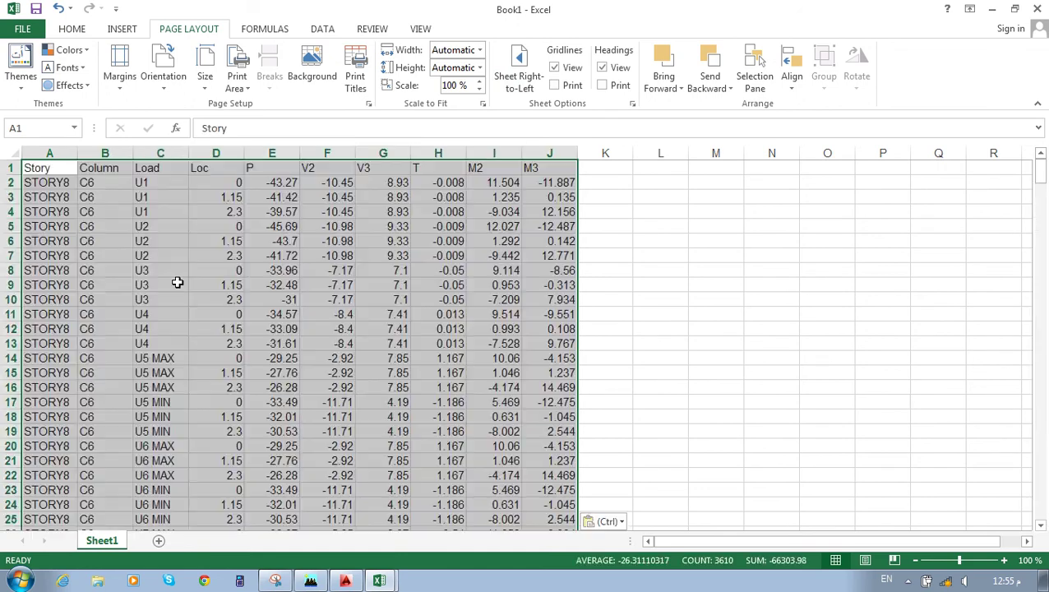
Review the Story, Column, Load and Loc columns, including the mid-height and top station locations for U1.
click(52, 149)
click(110, 148)
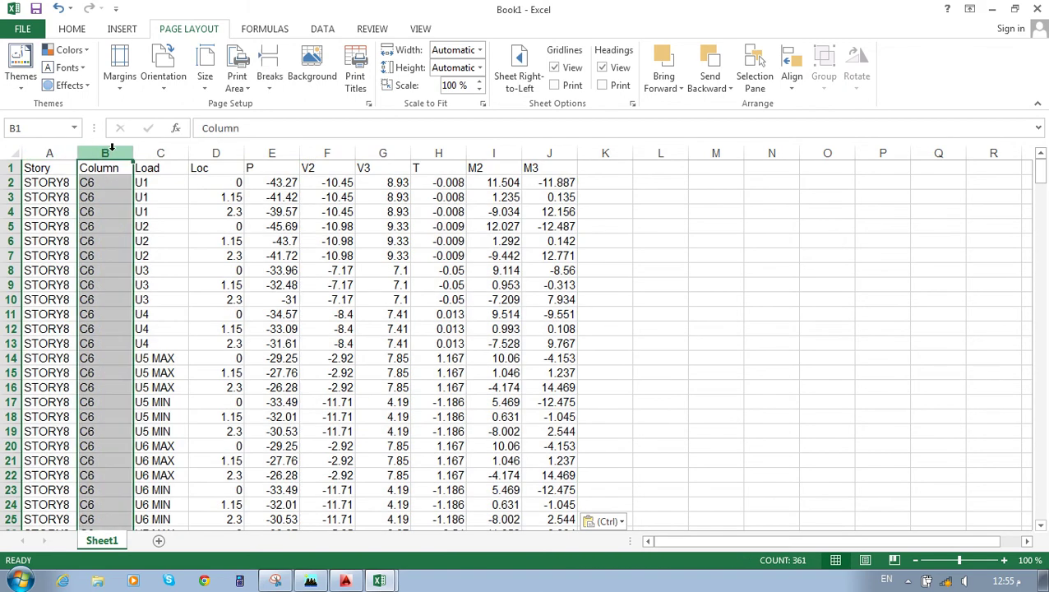
click(151, 146)
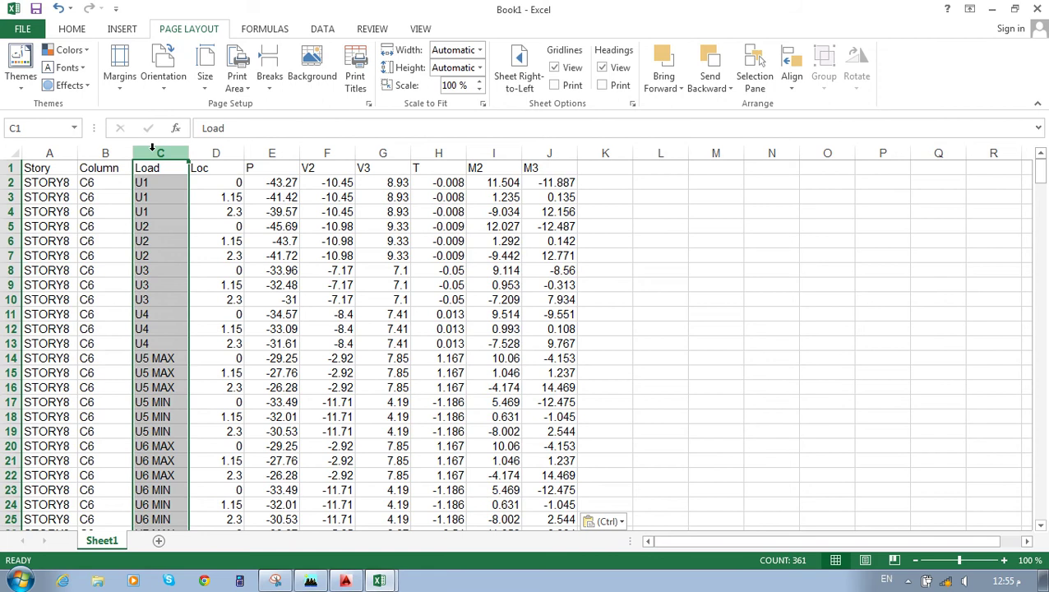
click(216, 148)
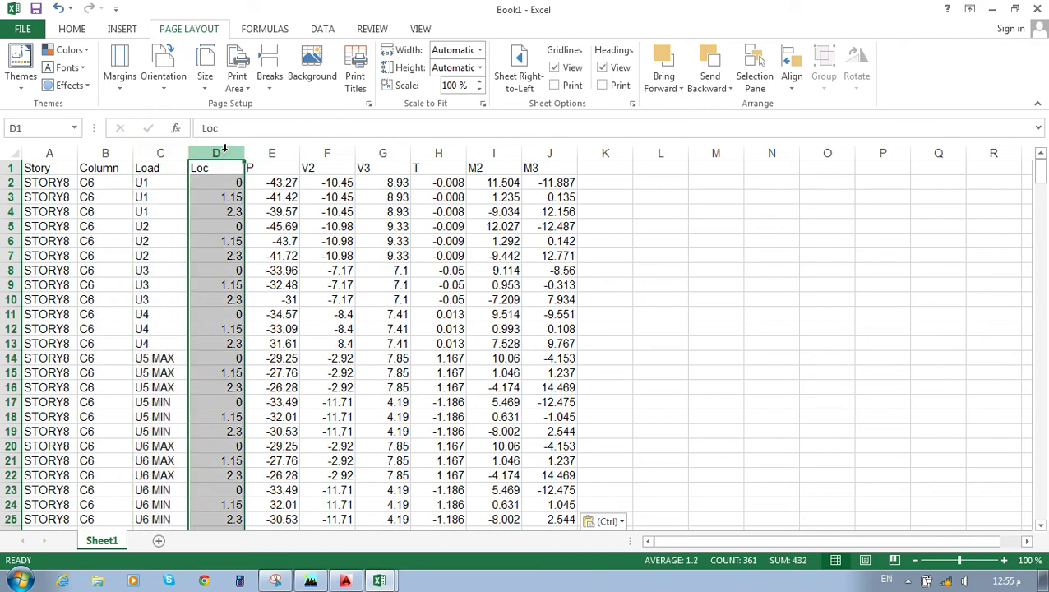
click(215, 197)
click(219, 213)
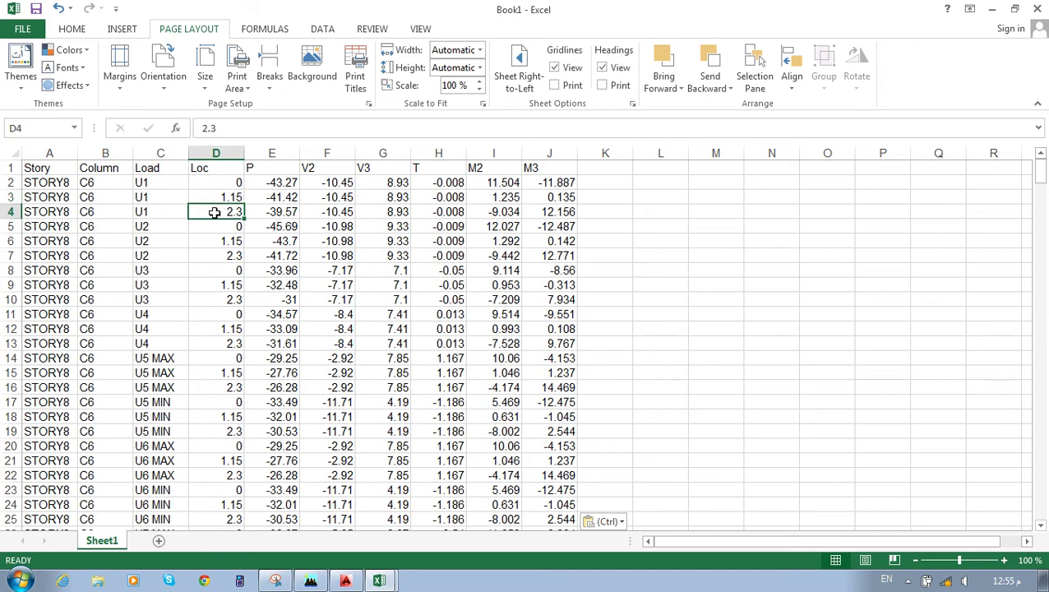
Close the Column Forces table in ETABS and return to the Excel workbook.
click(311, 580)
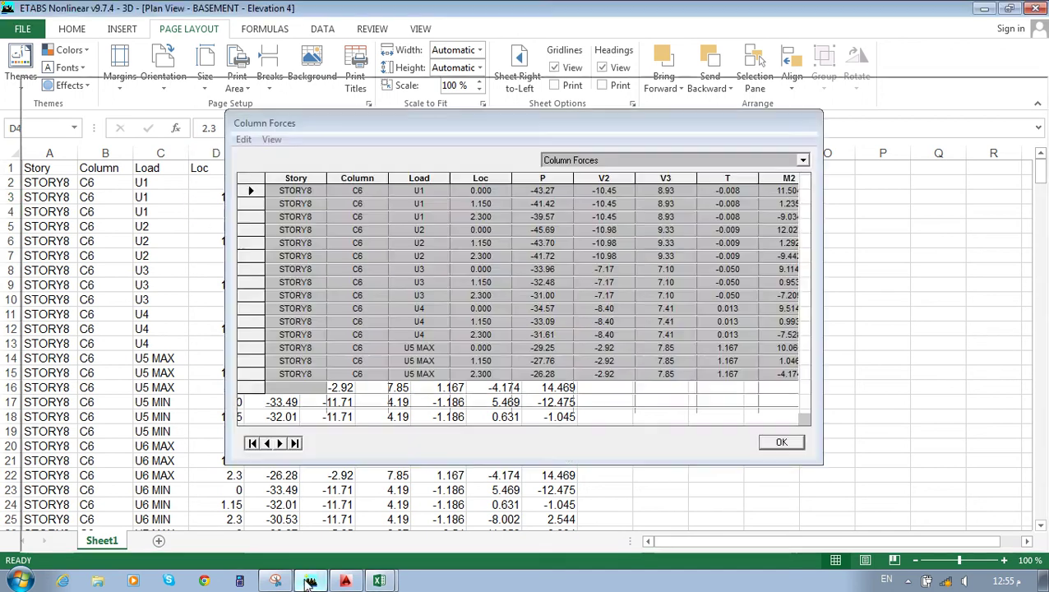
click(790, 444)
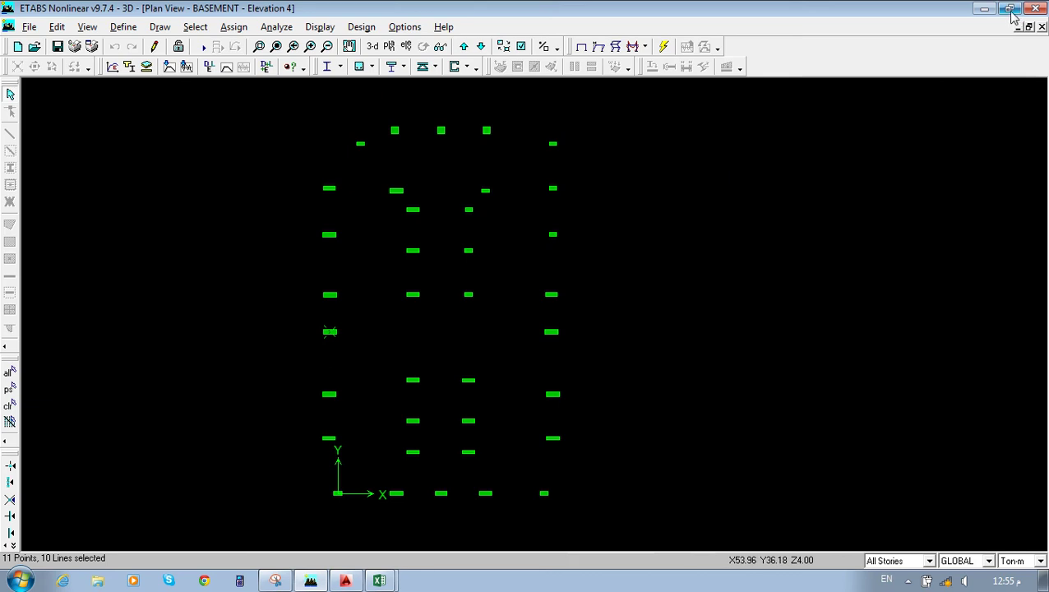
click(975, 9)
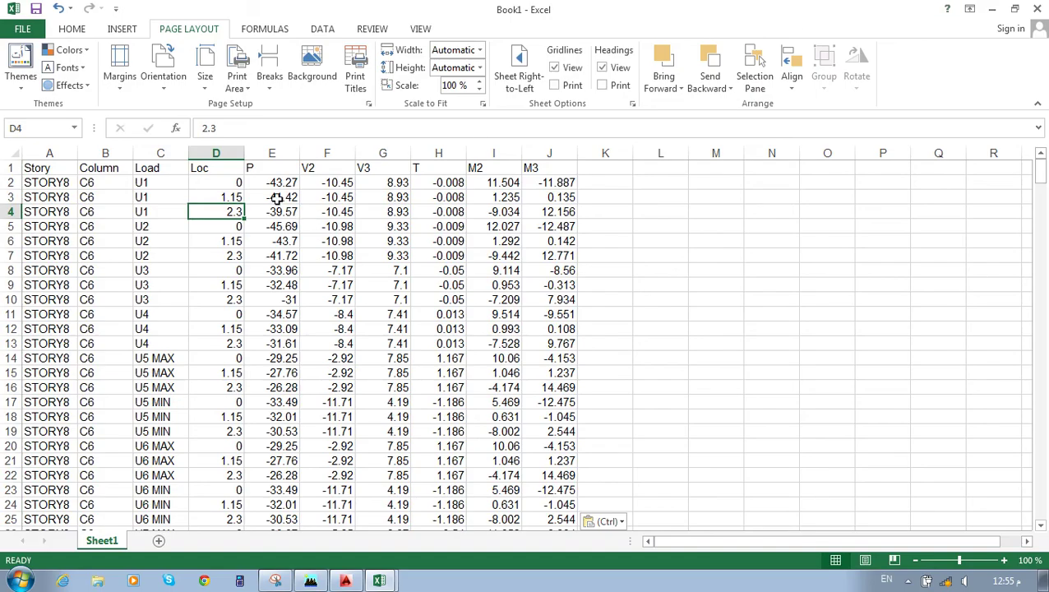
Review the axial force P, shear V2 and V3, and torsion T columns of the pasted forces.
click(272, 154)
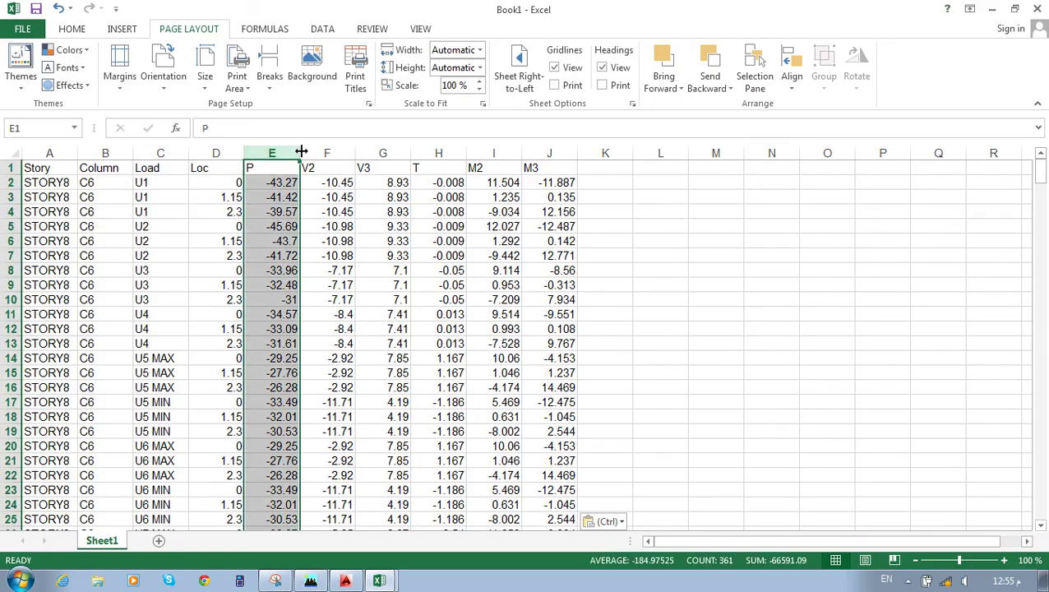
click(337, 154)
click(382, 154)
click(433, 153)
drag(327, 153, 369, 154)
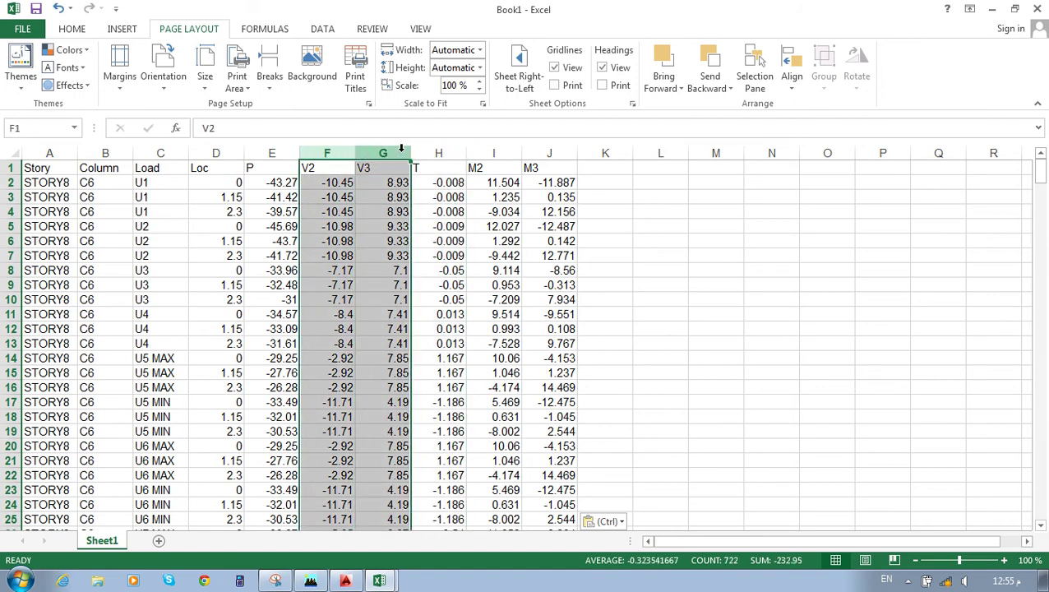
Switch to ETABS, turn on the line local axes display, and zoom in on the selected column to see its axes.
click(311, 580)
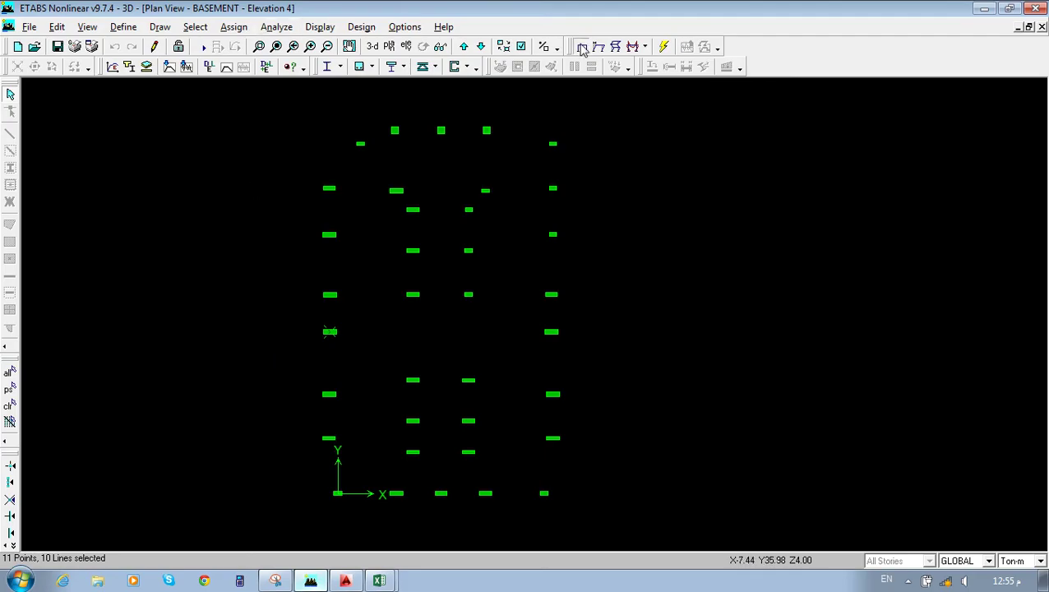
click(520, 48)
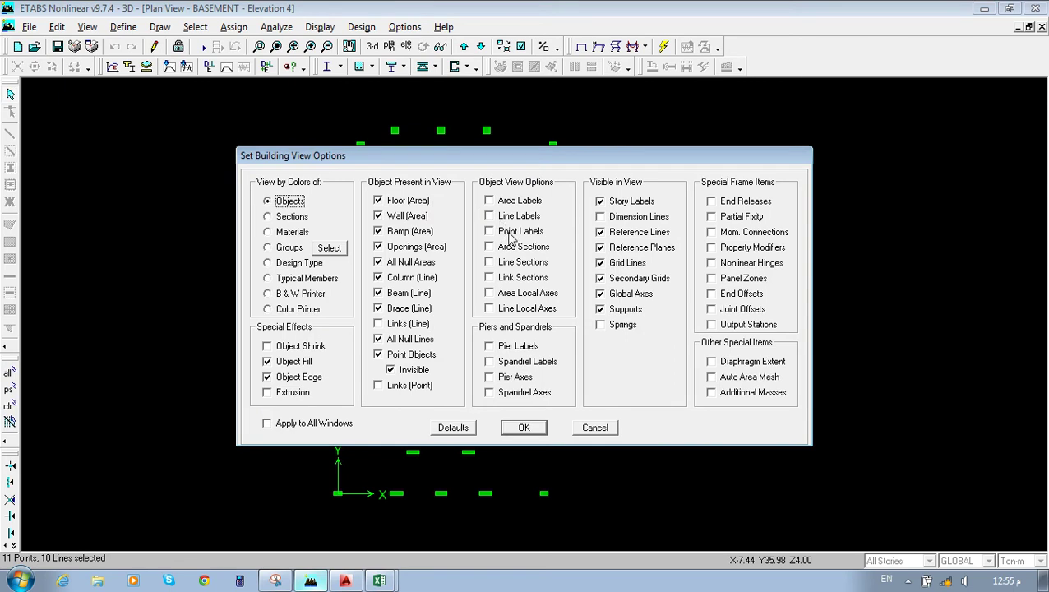
click(518, 309)
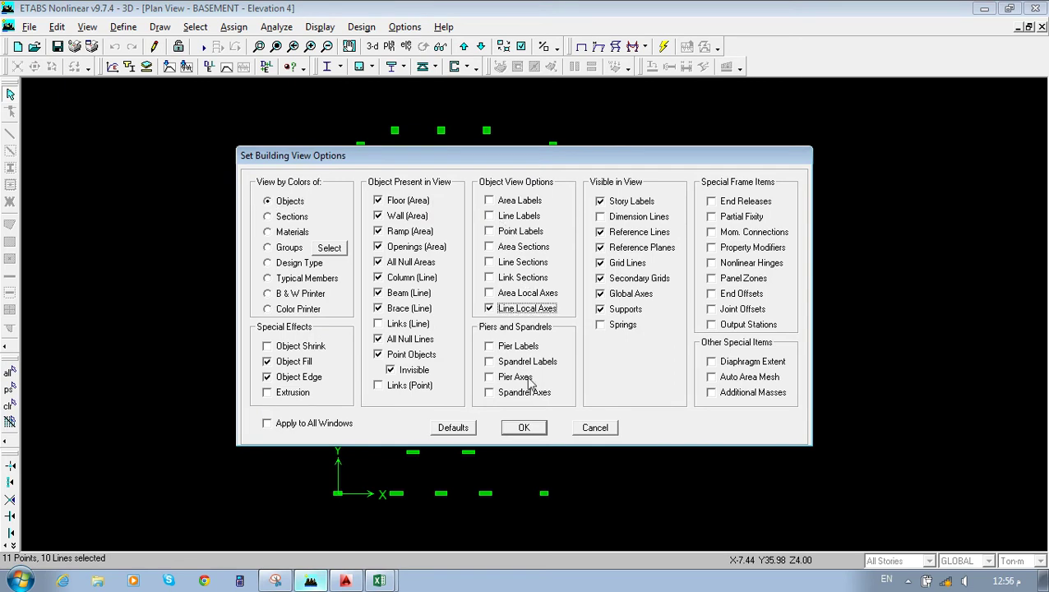
click(524, 428)
click(259, 47)
drag(314, 317, 344, 353)
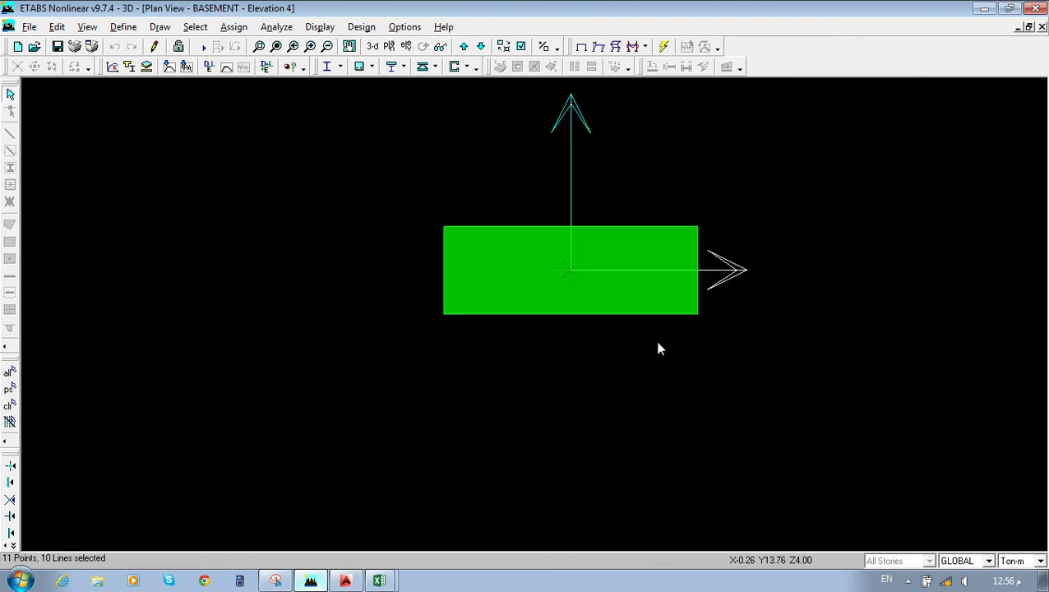
Mark the column's local axes on the plan with freehand notes 2 = X and 3 = Y.
middle_drag(658, 350, 507, 434)
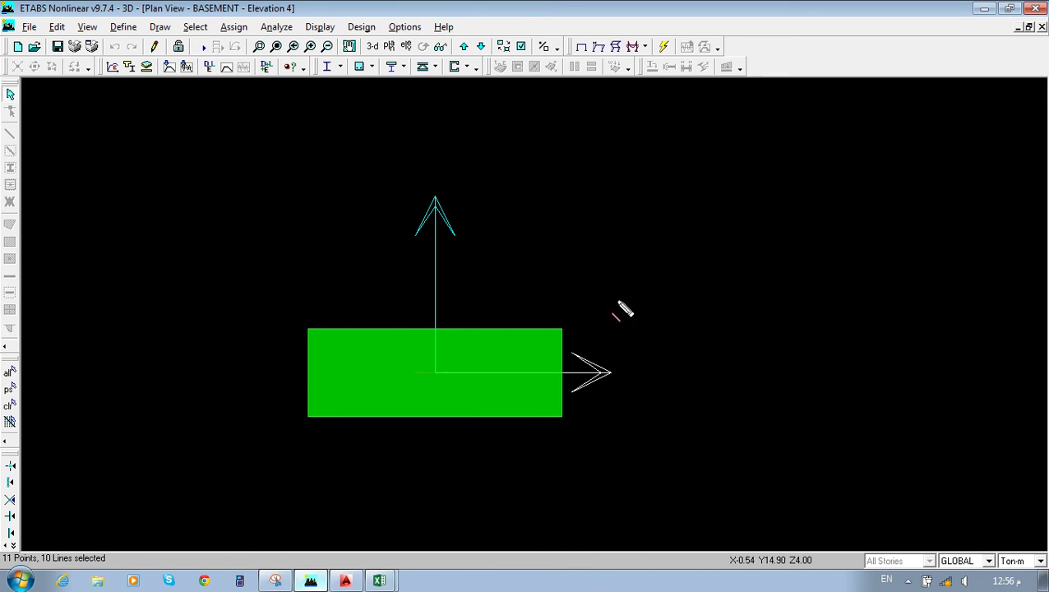
mouse_move(634, 344)
mouse_down()
mouse_move(638, 368)
mouse_move(621, 398)
mouse_move(695, 398)
mouse_up()
drag(744, 356, 701, 403)
drag(703, 358, 745, 406)
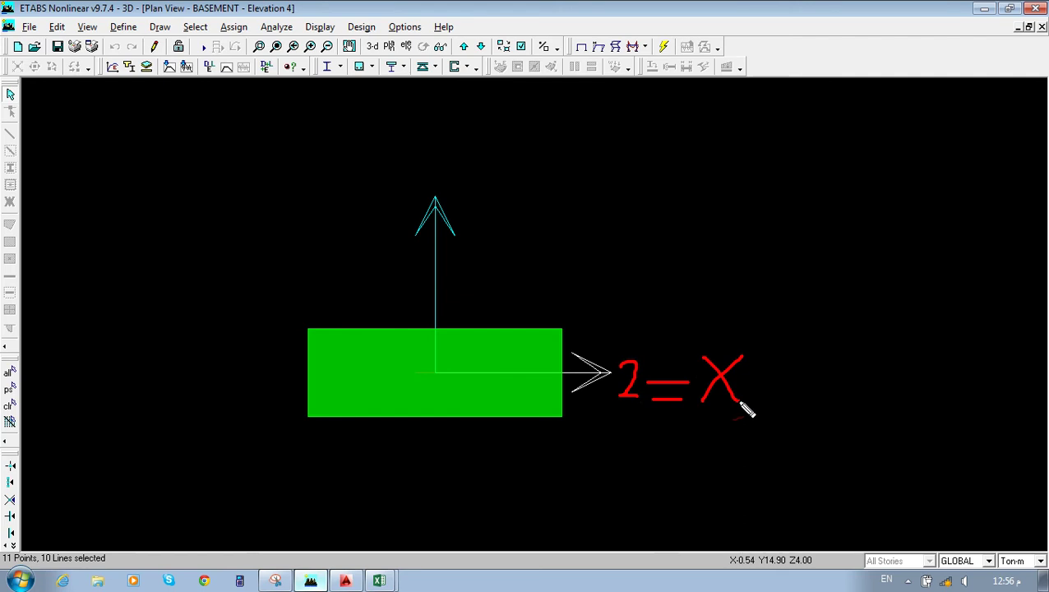
mouse_move(462, 191)
mouse_down()
mouse_move(476, 204)
mouse_move(467, 216)
mouse_move(499, 203)
mouse_up()
mouse_move(483, 215)
mouse_down()
mouse_move(502, 216)
mouse_move(536, 184)
mouse_move(532, 231)
mouse_up()
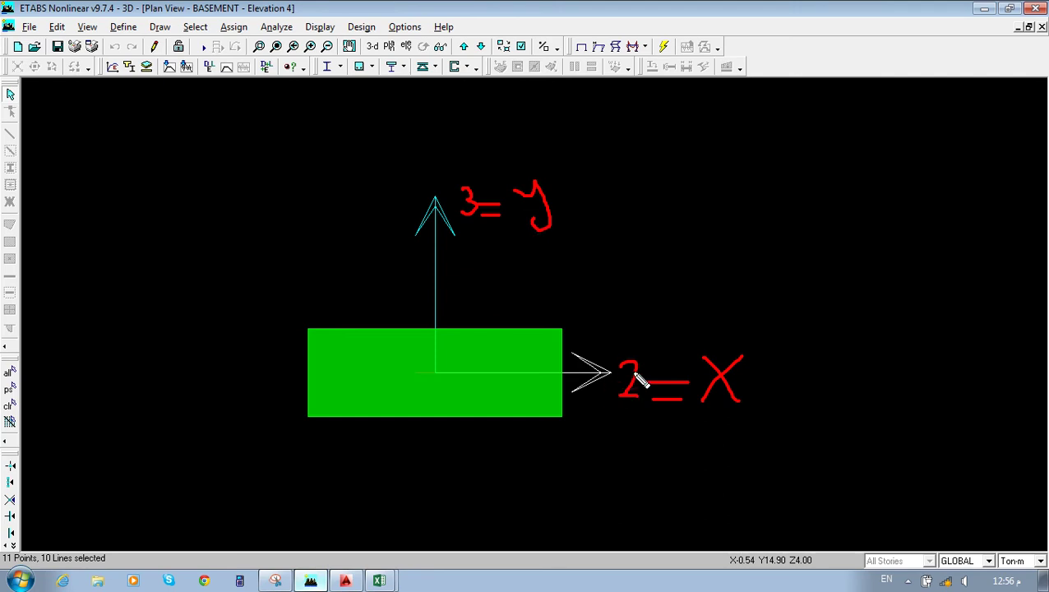
Sketch the moment arrows on the local axes with the notes M2-2 = Mx and M3-3 = My, and clear all annotations.
mouse_move(432, 280)
mouse_down()
mouse_move(451, 291)
mouse_move(432, 297)
mouse_up()
mouse_move(475, 290)
mouse_down()
mouse_move(512, 305)
mouse_move(542, 285)
mouse_move(534, 306)
mouse_move(559, 317)
mouse_move(533, 306)
mouse_move(559, 289)
mouse_move(600, 296)
mouse_move(618, 265)
mouse_move(636, 268)
mouse_move(650, 291)
mouse_up()
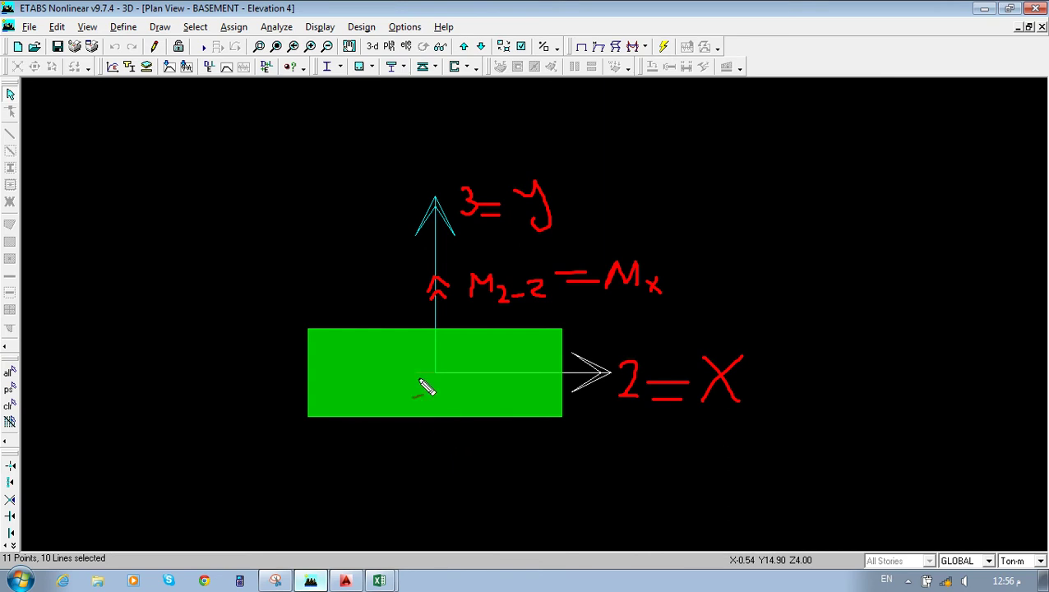
mouse_move(529, 371)
mouse_down()
mouse_move(538, 379)
mouse_move(530, 386)
mouse_move(552, 367)
mouse_move(557, 384)
mouse_up()
mouse_move(501, 408)
mouse_down()
mouse_move(540, 421)
mouse_move(555, 415)
mouse_move(549, 421)
mouse_up()
drag(534, 221, 540, 227)
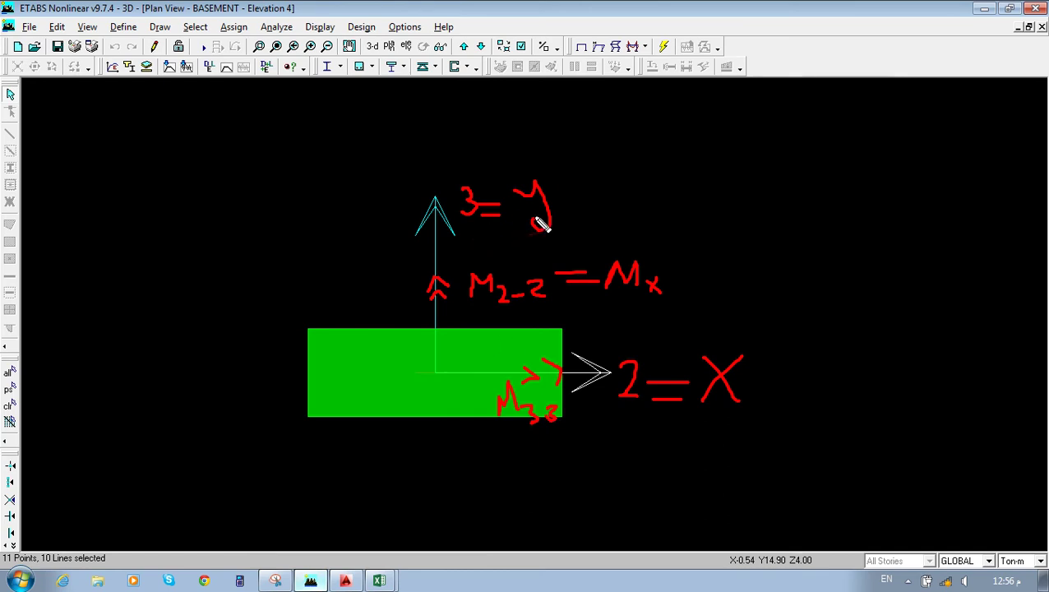
mouse_move(516, 433)
mouse_down()
mouse_move(518, 471)
mouse_move(519, 440)
mouse_move(534, 427)
mouse_move(556, 450)
mouse_up()
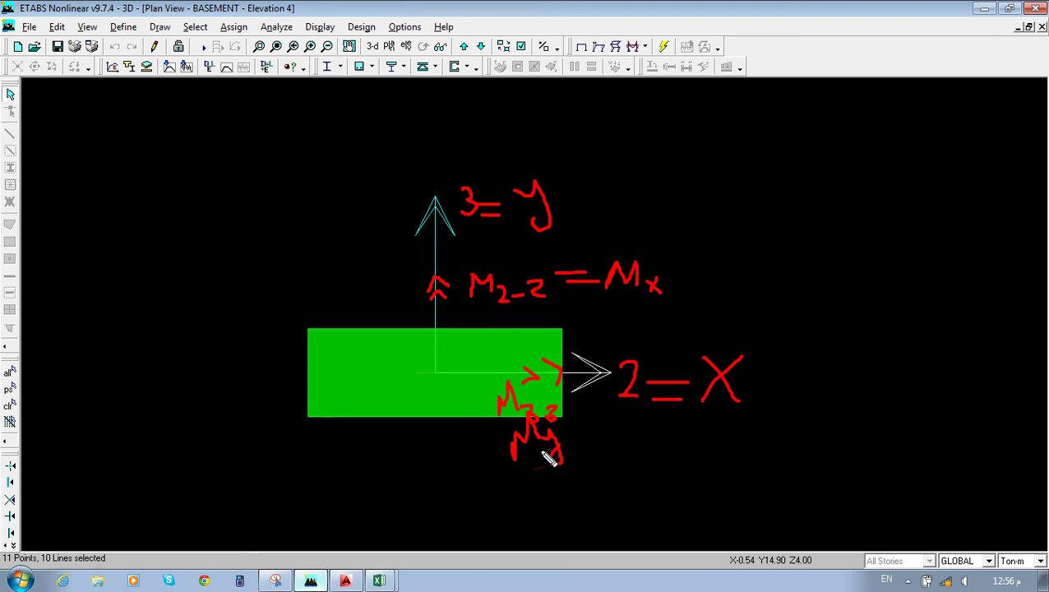
key(Escape)
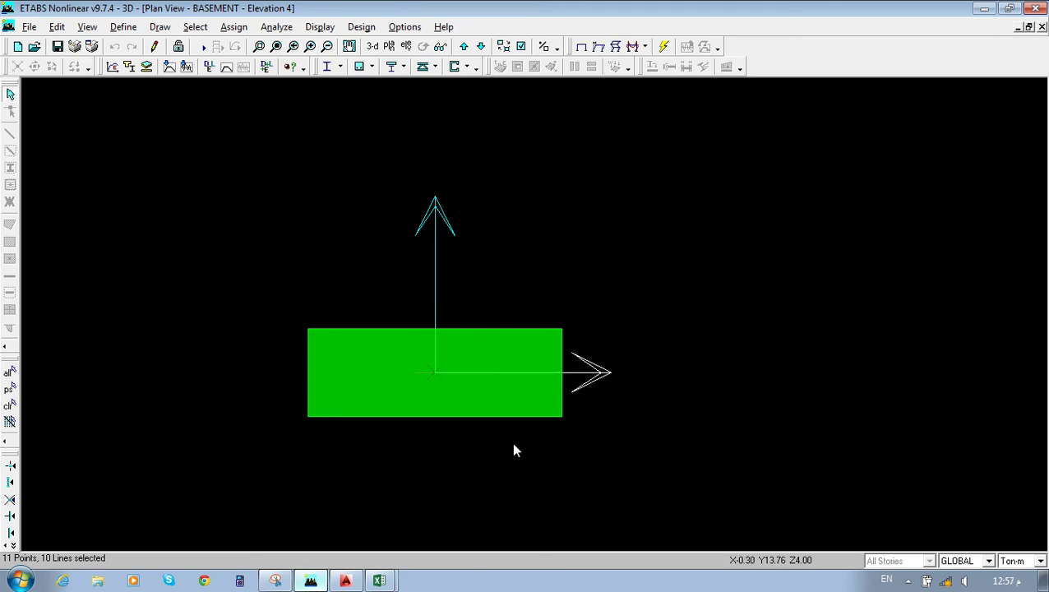
Restore the full basement plan view in ETABS, and close the Book1 workbook in Excel without saving.
click(275, 46)
click(258, 46)
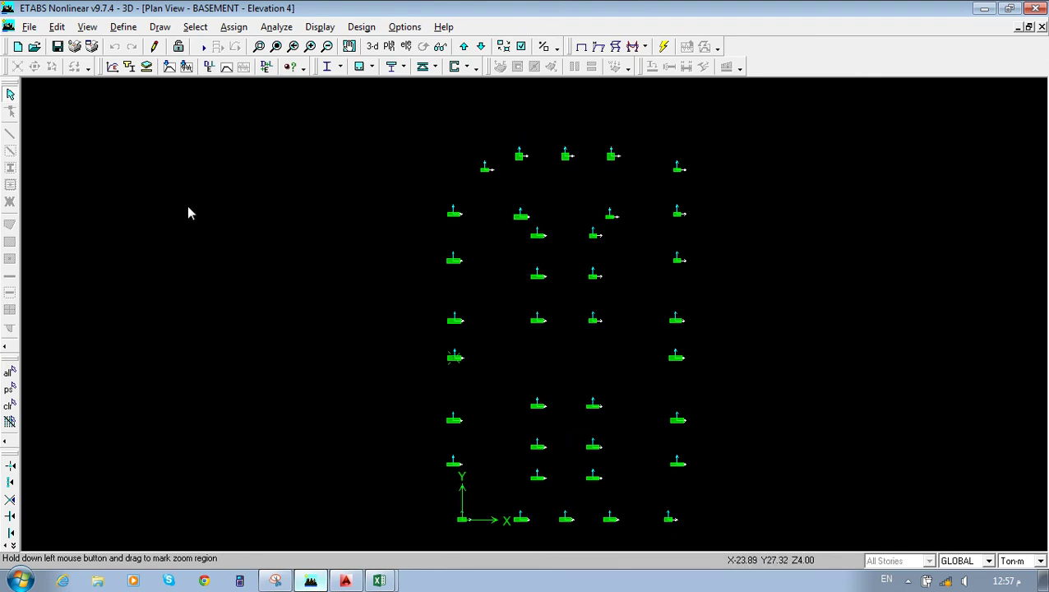
click(378, 580)
click(367, 549)
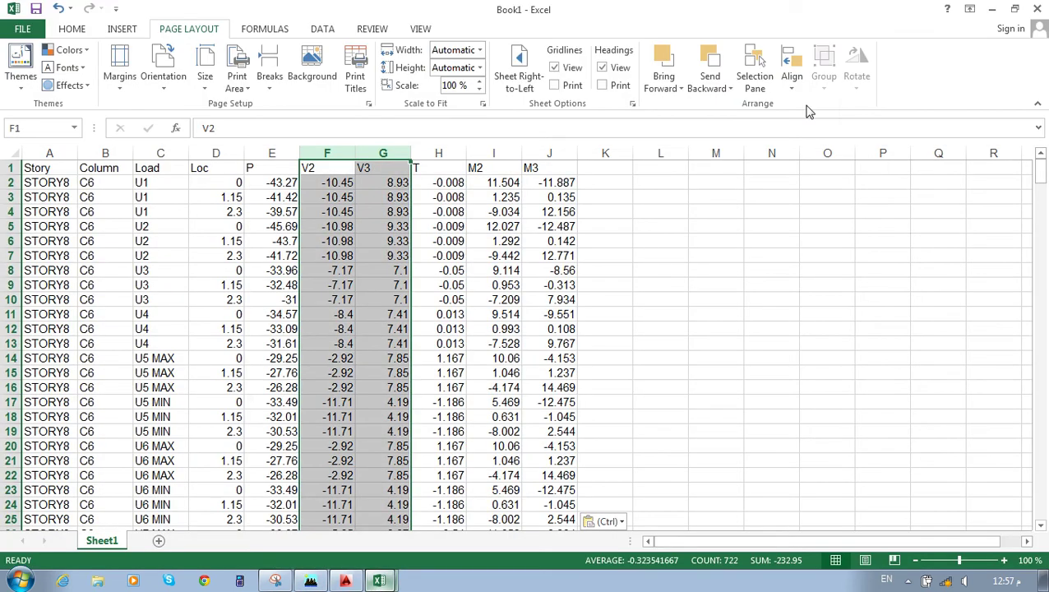
click(1037, 9)
click(527, 312)
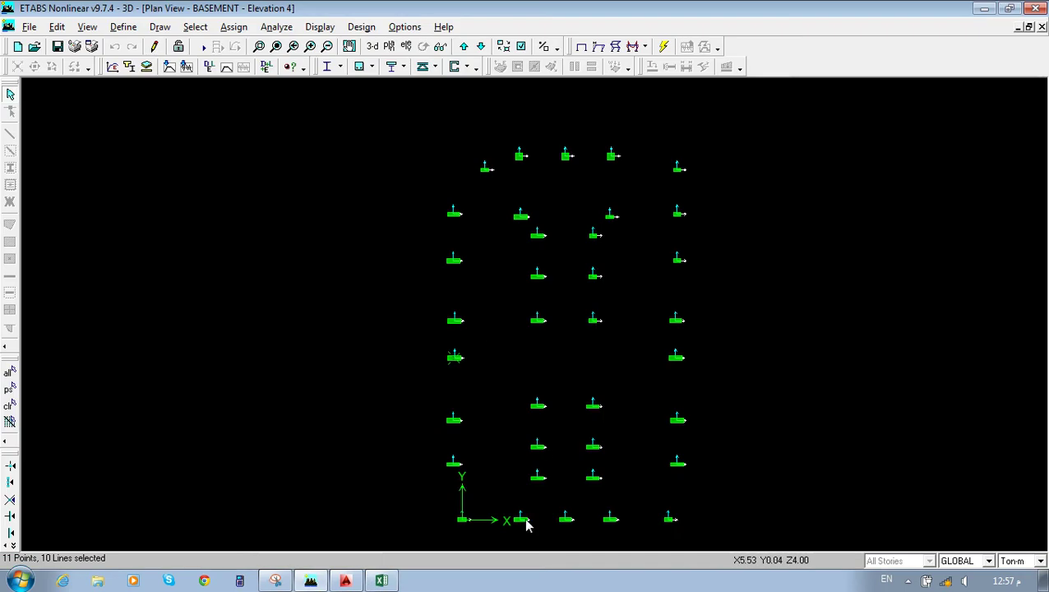
Unlock the analyzed ETABS model and arrange the ETABS and AutoCAD windows side by side.
click(178, 46)
click(541, 351)
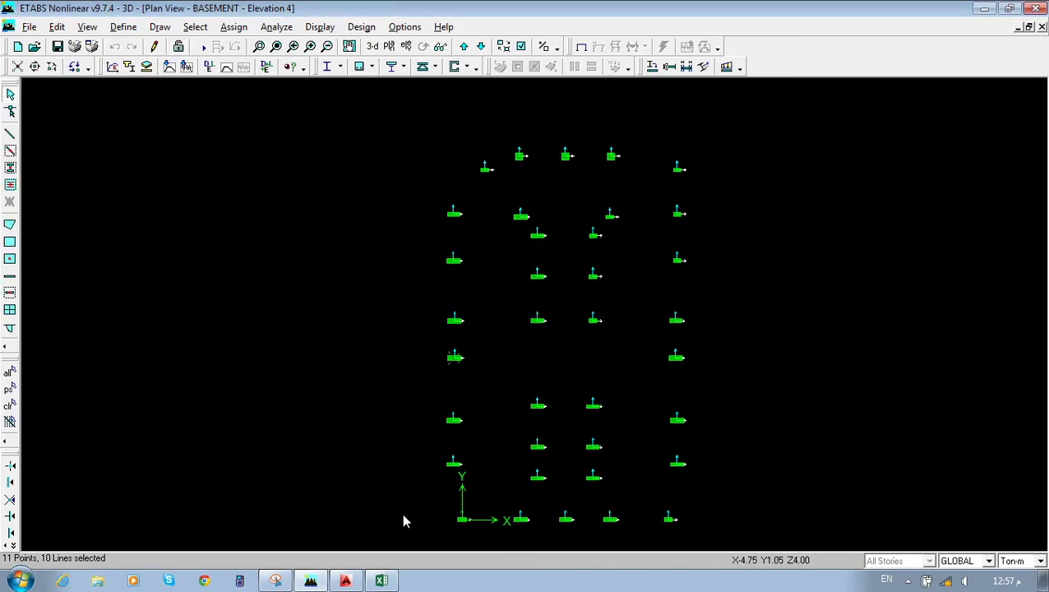
click(311, 580)
click(357, 582)
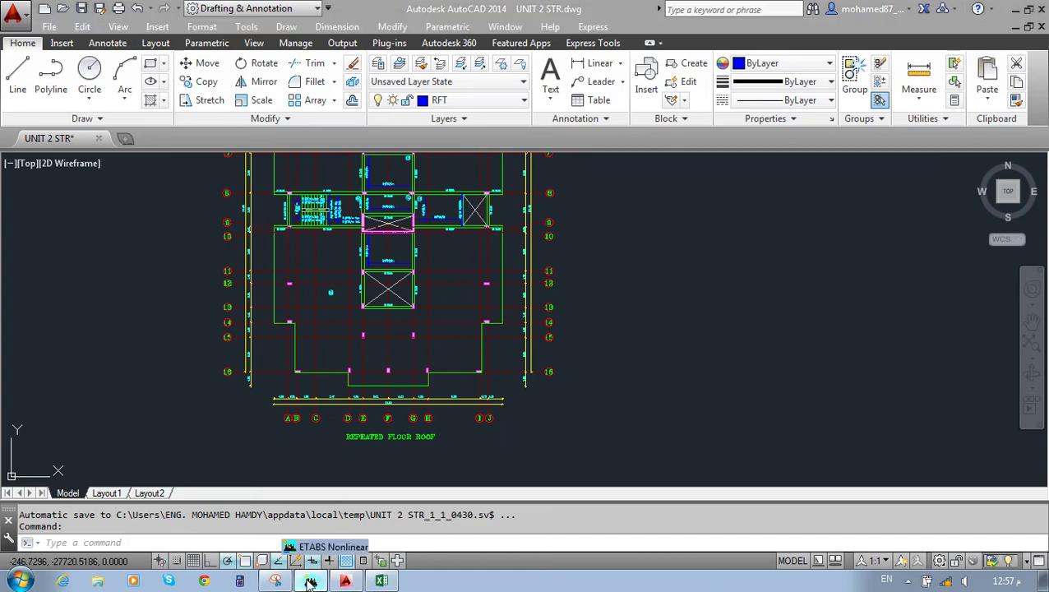
click(311, 582)
right_click(618, 583)
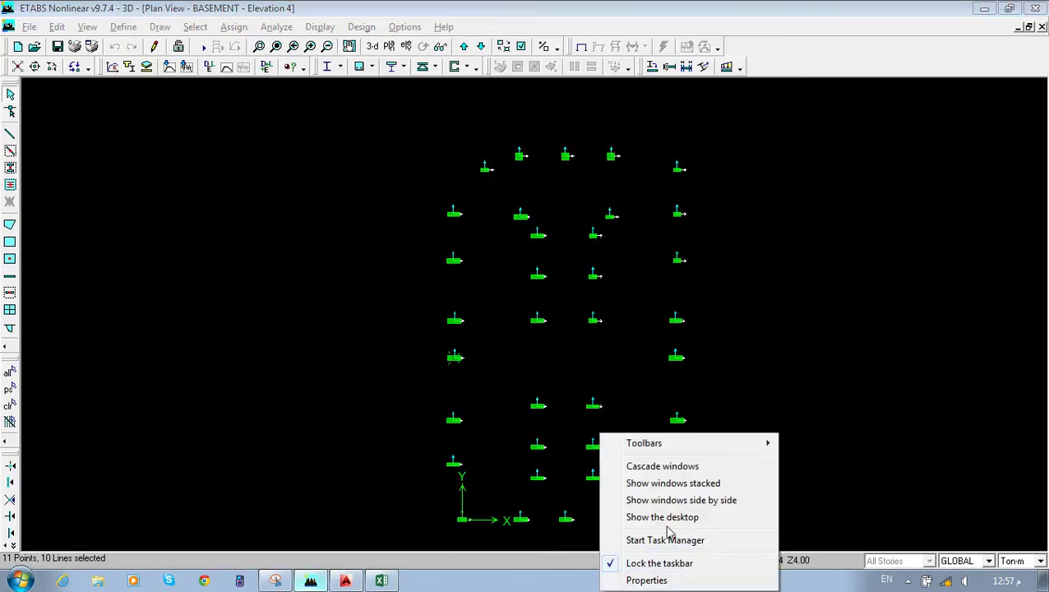
click(678, 500)
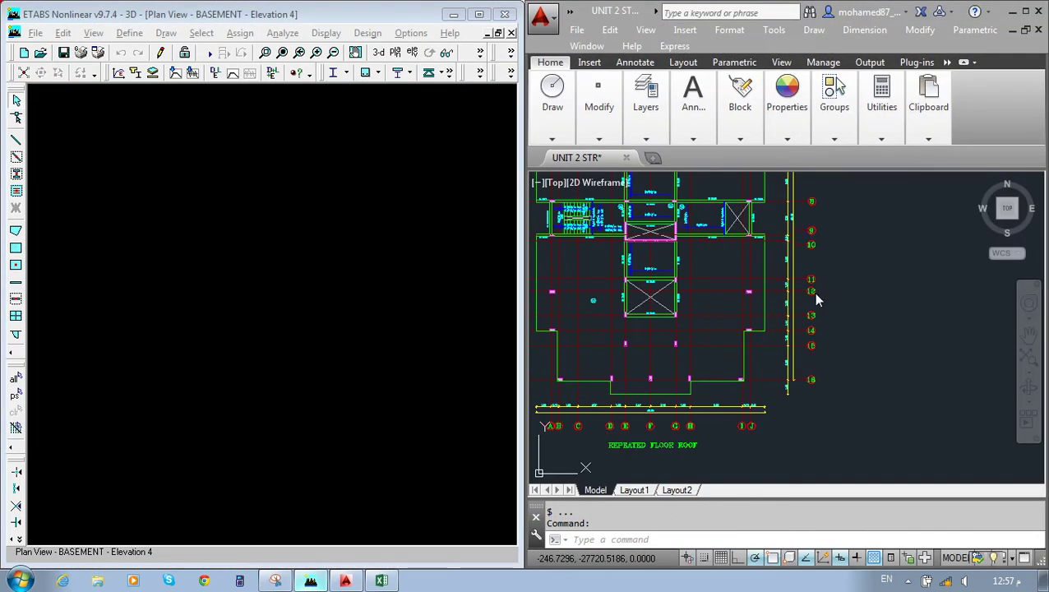
Turn off the BEAMS-RC and RFT layers in the AutoCAD drawing, accepting that RFT is the current layer.
scroll(746, 290, up, 6)
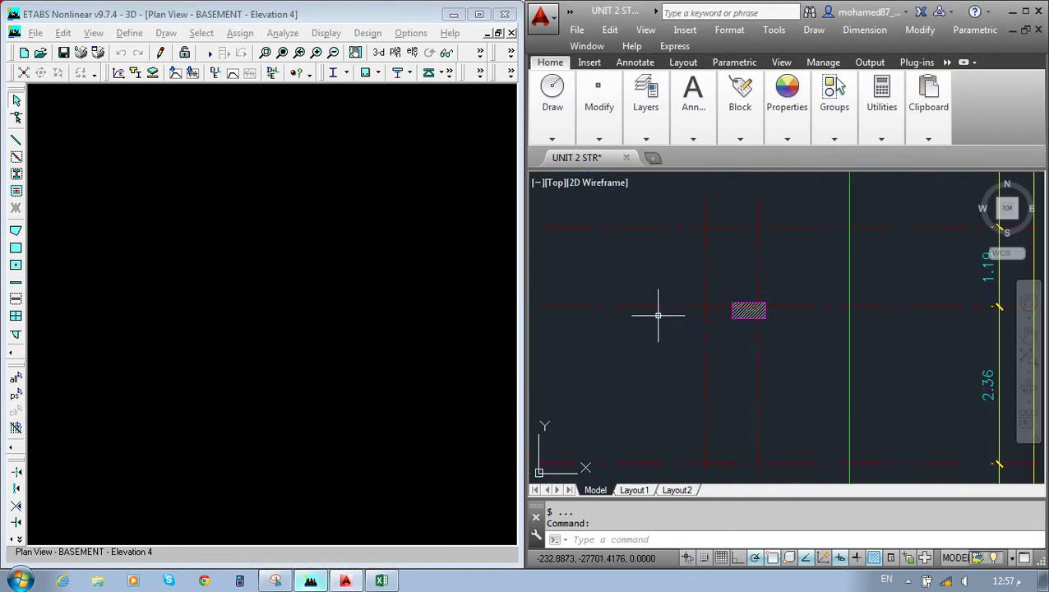
mouse_move(693, 124)
mouse_move(646, 123)
click(775, 156)
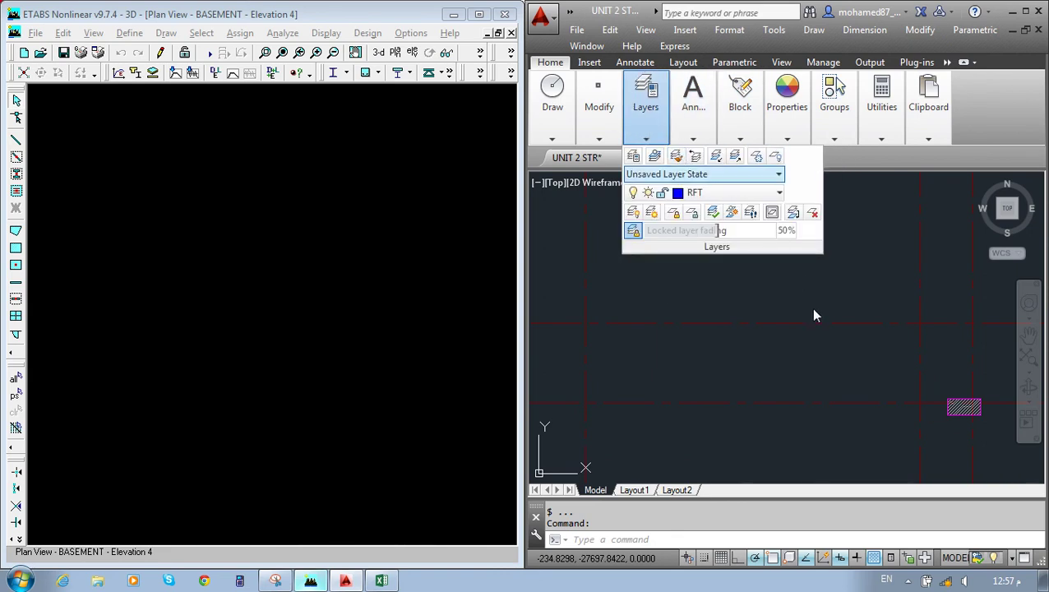
click(655, 293)
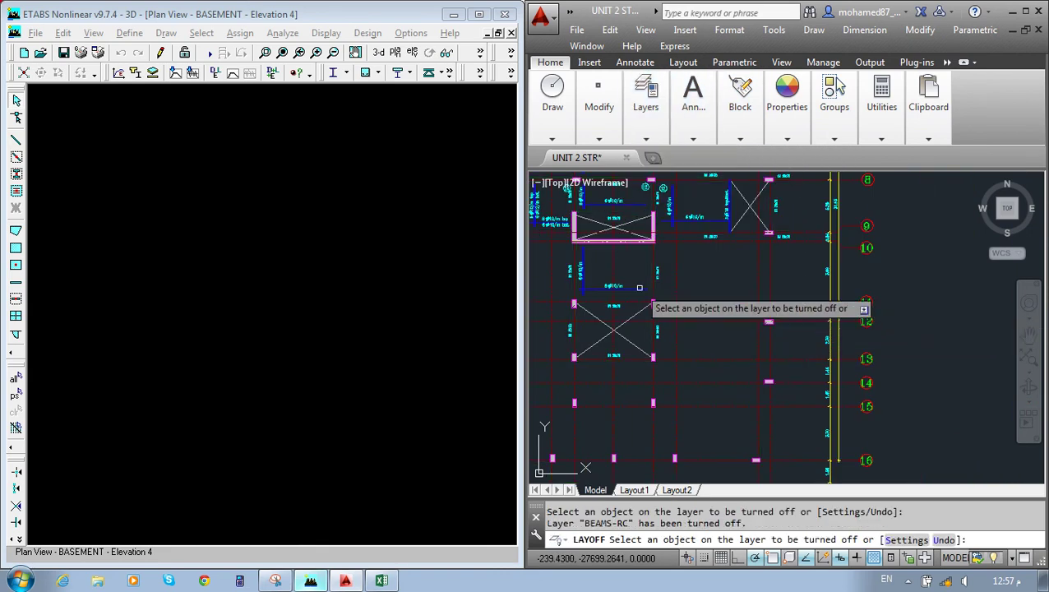
click(610, 289)
click(658, 327)
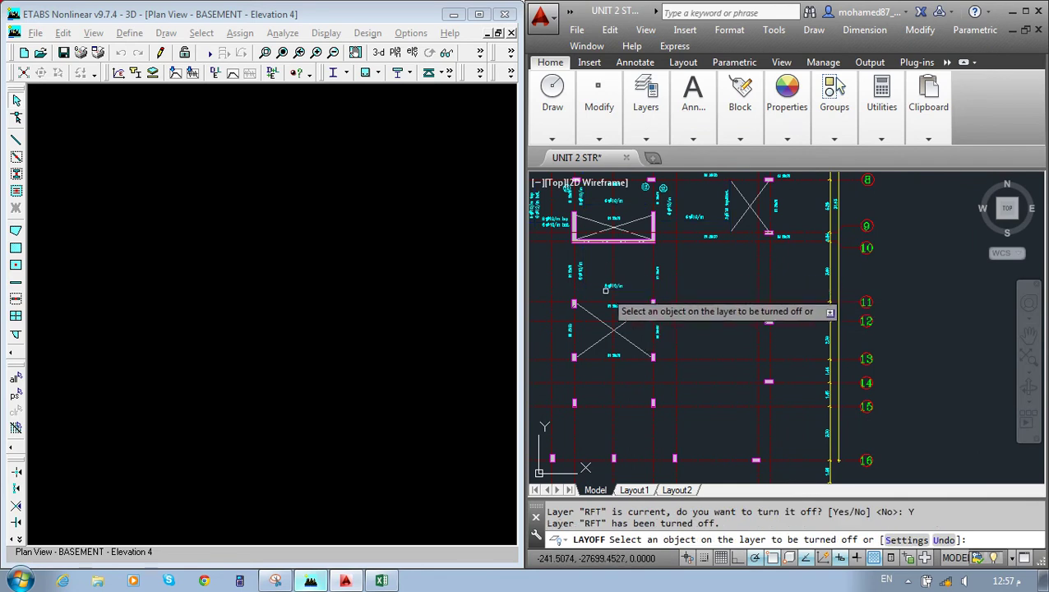
Turn off the T layer and the other annotation and opening-cross layers around the columns in the AutoCAD plan.
click(608, 313)
click(600, 318)
mouse_move(619, 264)
middle_down()
mouse_move(680, 285)
mouse_move(755, 213)
middle_up()
click(657, 286)
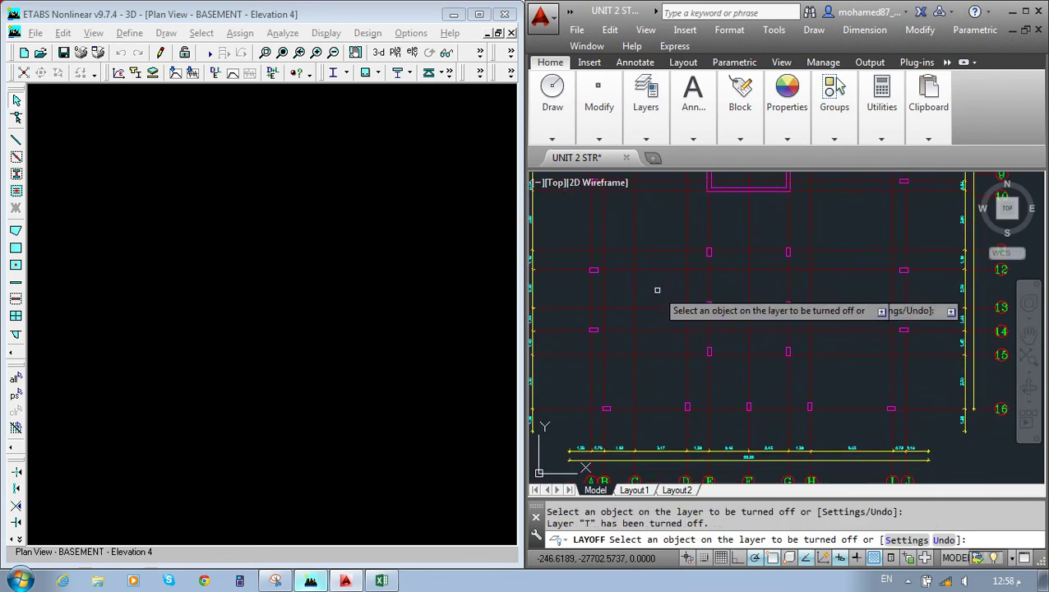
key(Escape)
key(Escape)
In ETABS, select the upper columns drawn vertically in AutoCAD: J-2, J-4, J-6, D-4, H-4, E-5, G-5, E-7, G-7 and A-6.
middle_drag(661, 315, 666, 390)
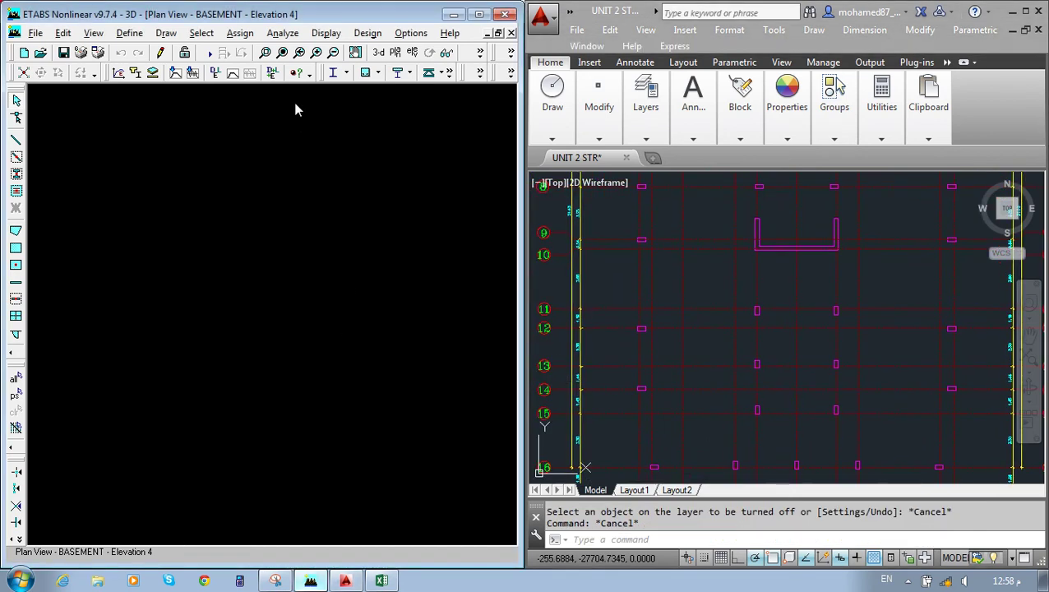
click(283, 52)
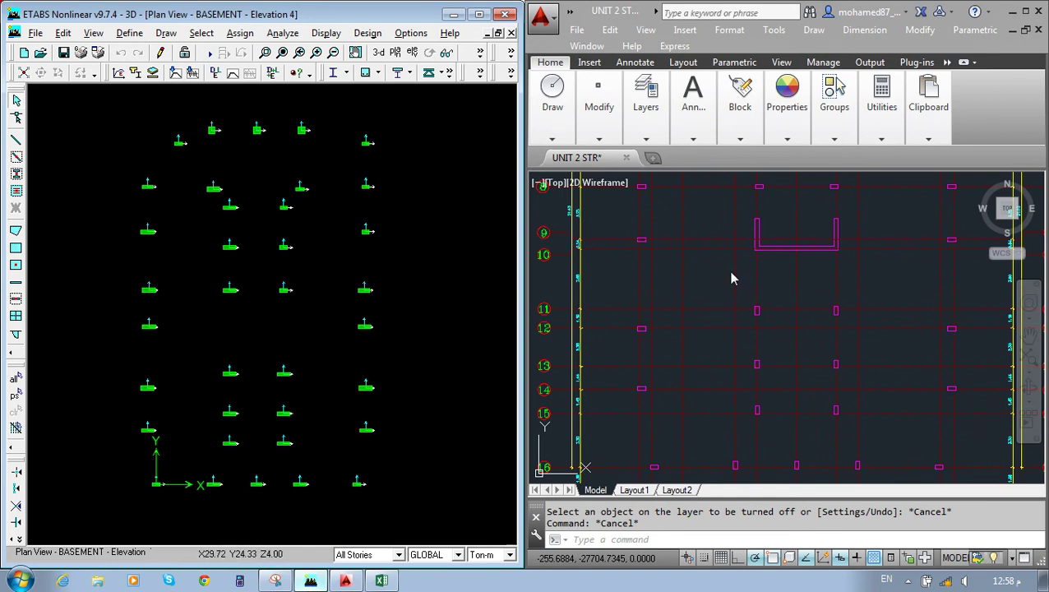
scroll(736, 276, down, 3)
scroll(798, 283, up, 5)
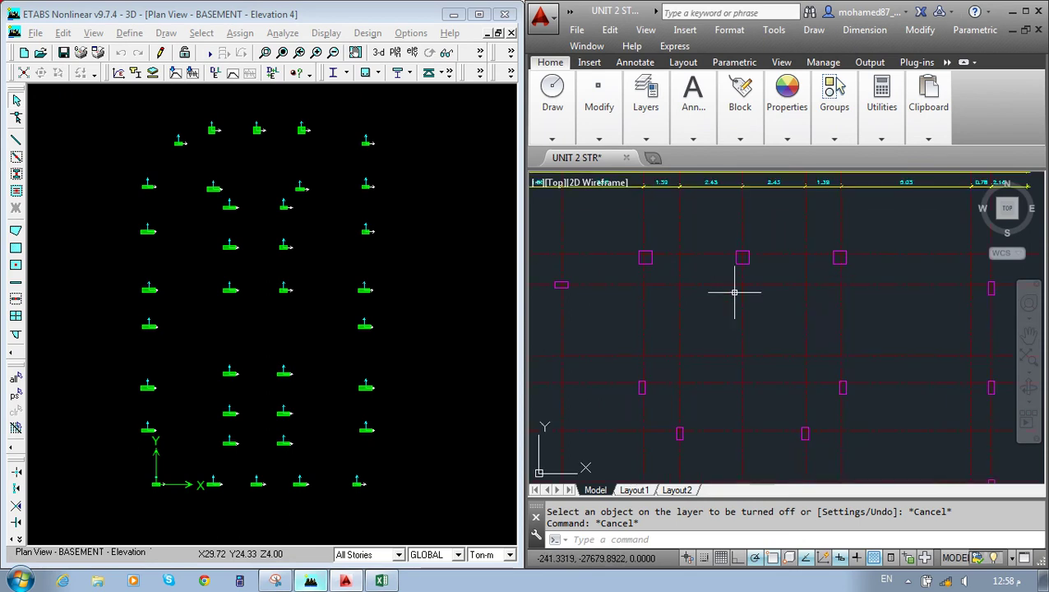
scroll(904, 284, down, 4)
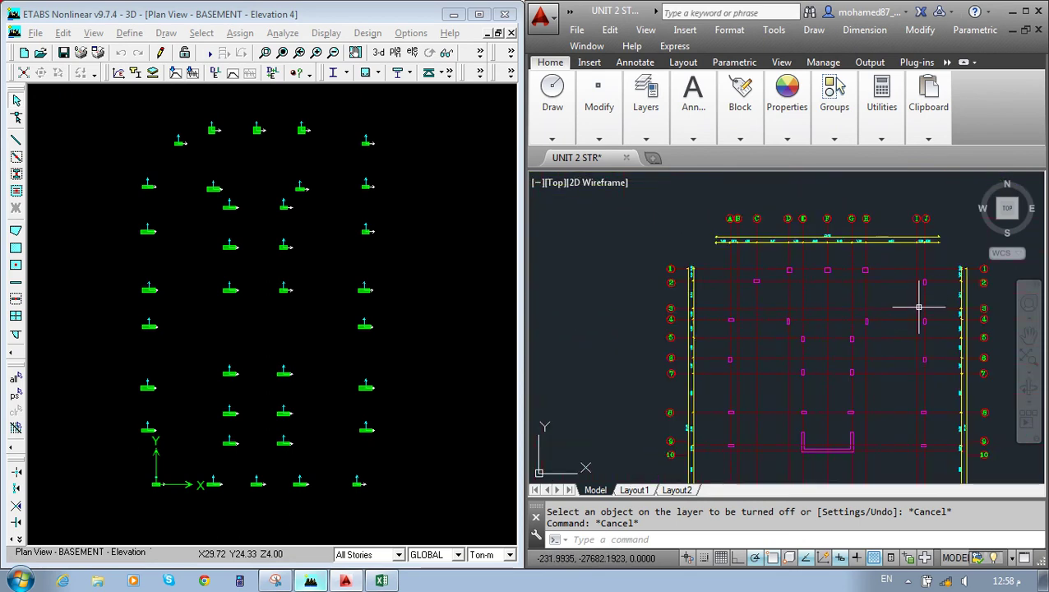
scroll(918, 308, up, 2)
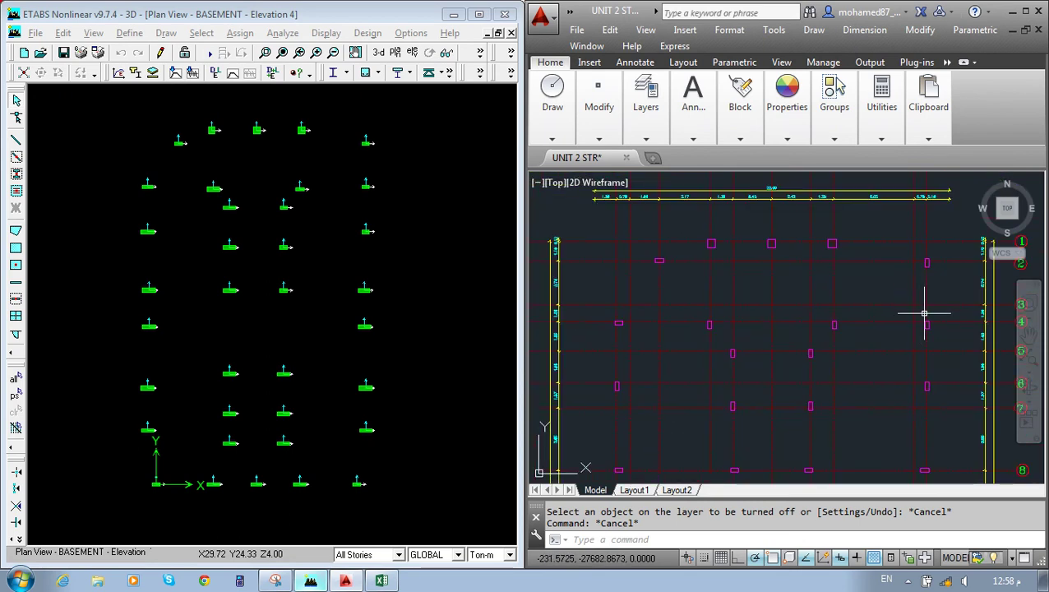
drag(341, 115, 398, 257)
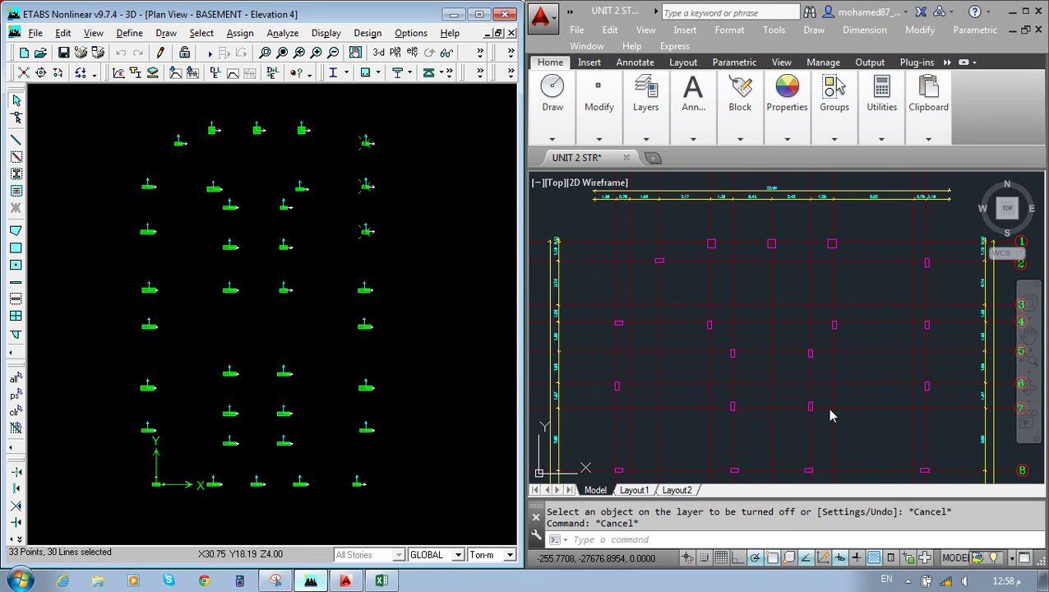
drag(192, 169, 317, 273)
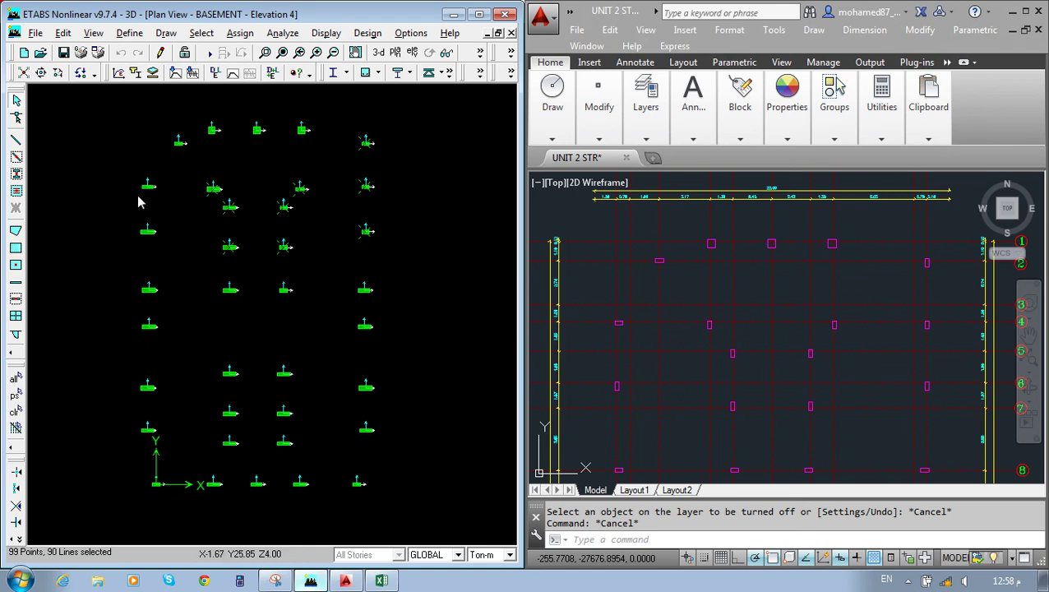
drag(113, 233, 201, 271)
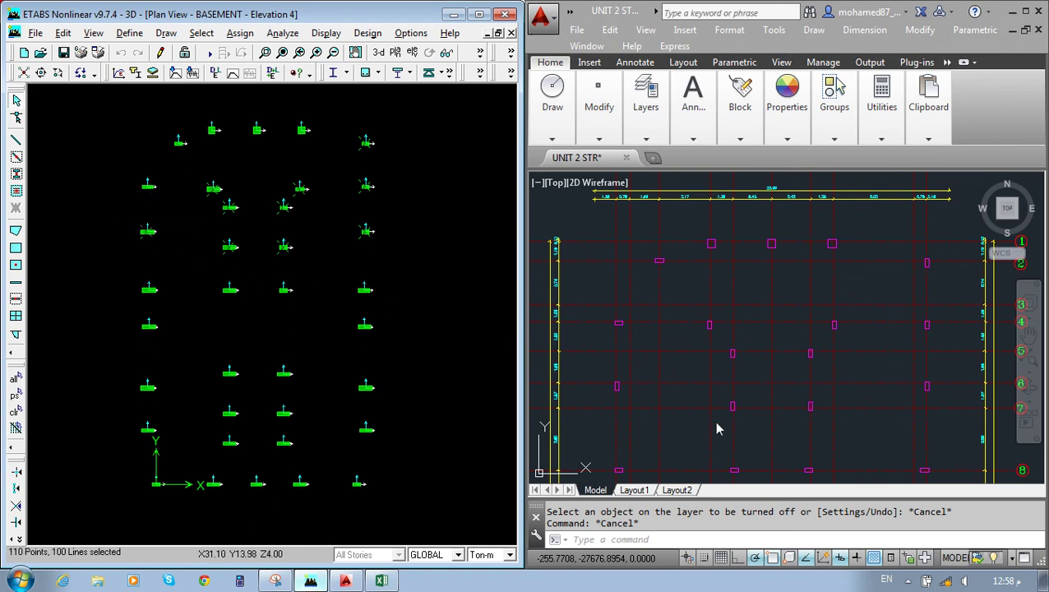
Add the E and G columns on axes 11, 13 and 15 and the D, F and H columns on axis 16 to the ETABS selection.
middle_drag(762, 436, 763, 178)
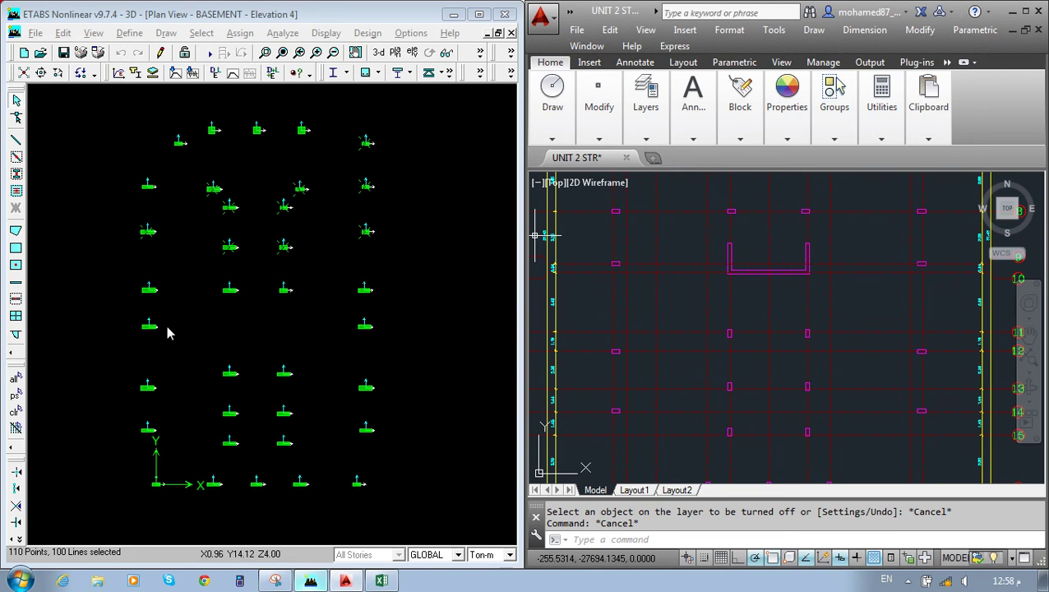
drag(202, 346, 303, 469)
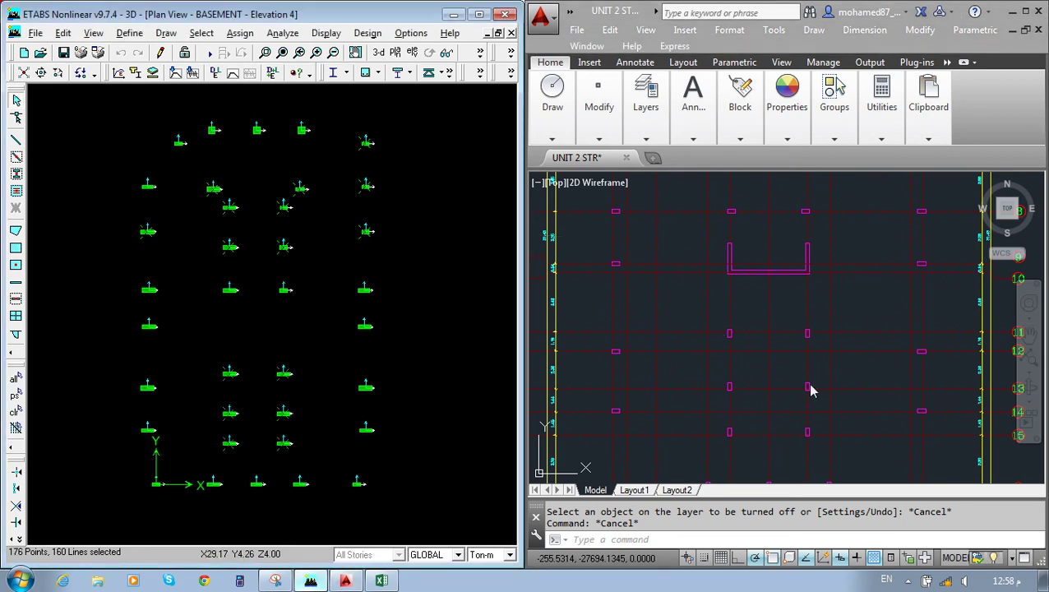
middle_drag(792, 365, 791, 227)
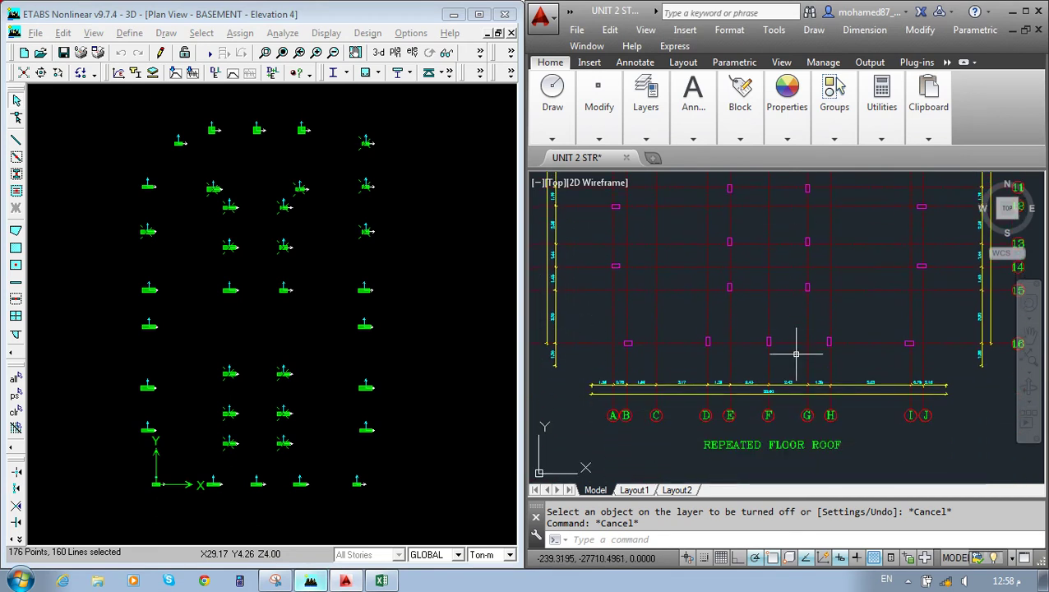
drag(186, 461, 322, 529)
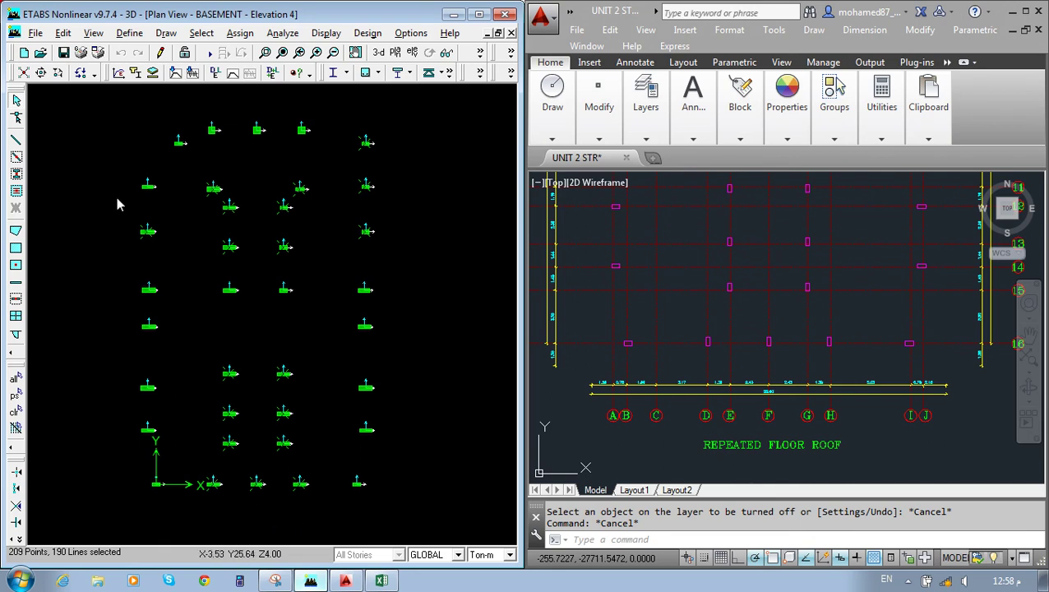
Check the selected ETABS columns against the column orientations across the AutoCAD plan, from axis 16 up to axis 1.
click(241, 33)
mouse_move(252, 53)
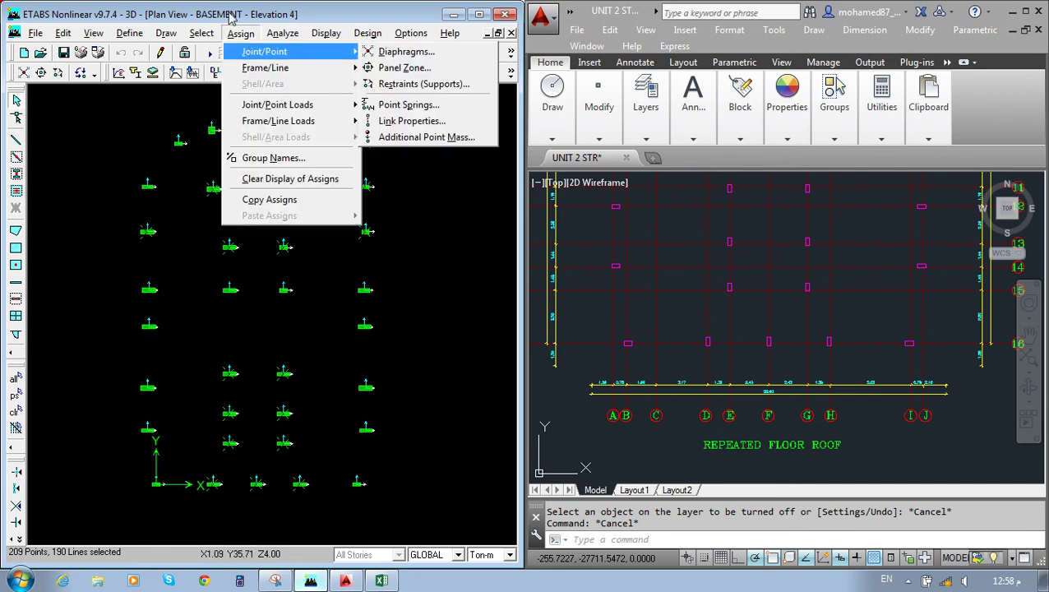
click(231, 16)
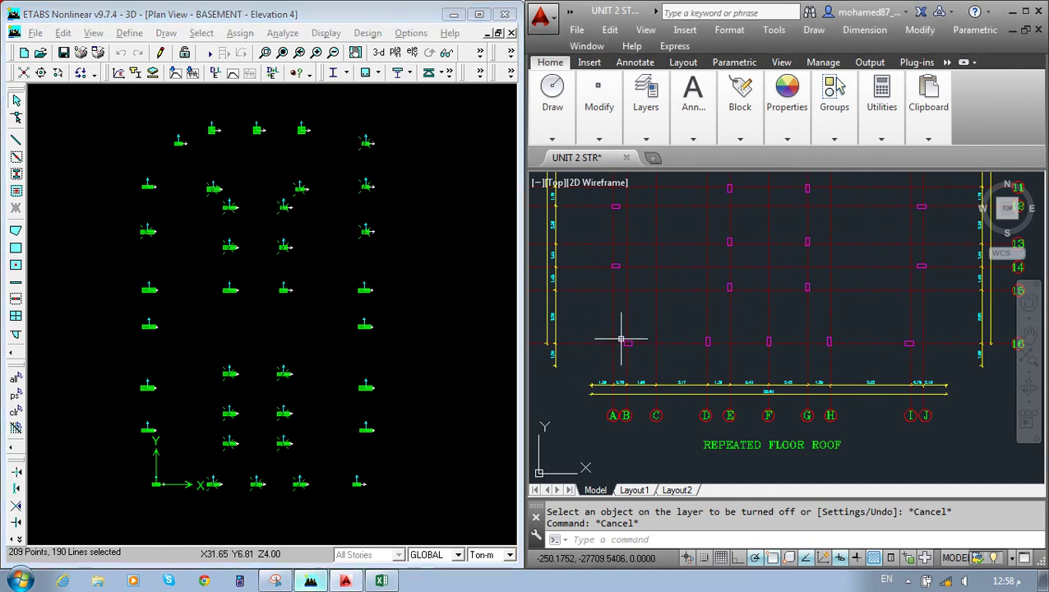
mouse_move(633, 323)
middle_down()
mouse_move(620, 386)
mouse_move(622, 374)
middle_up()
middle_drag(630, 324, 627, 434)
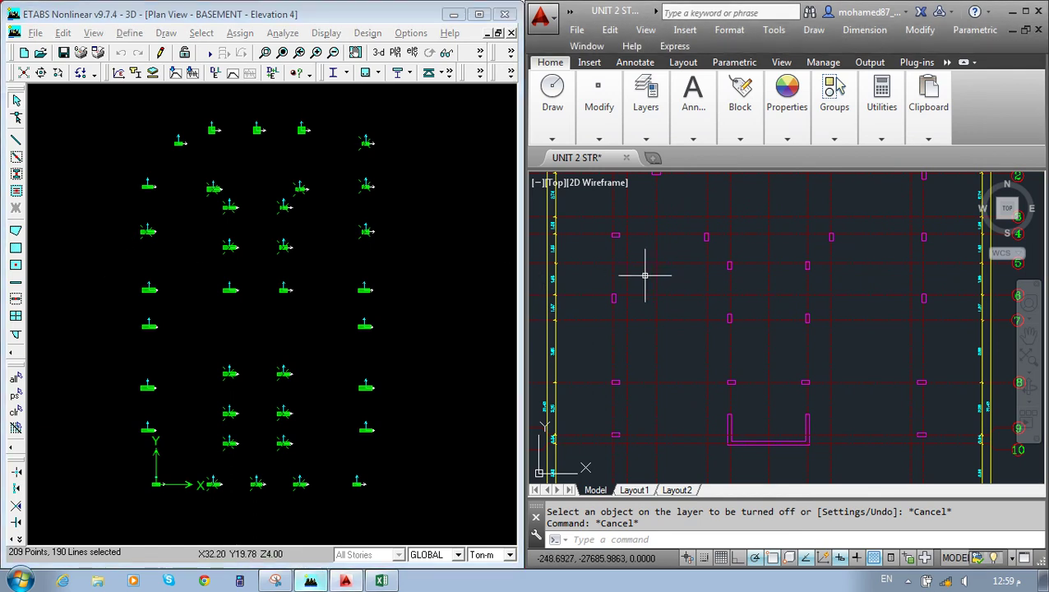
middle_drag(645, 276, 638, 387)
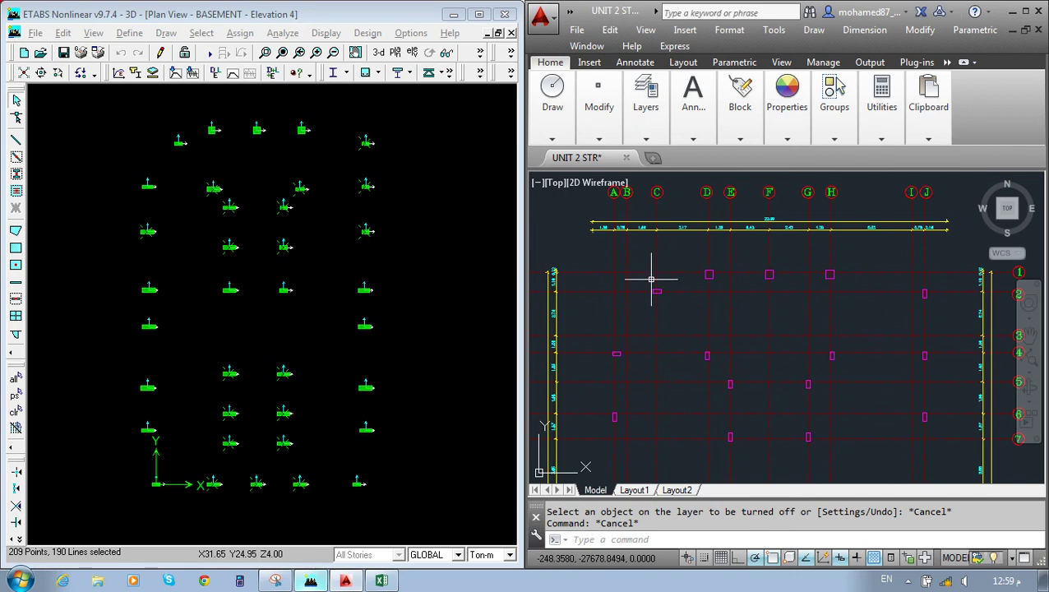
Reorient the local axes of the selected ETABS columns so their long sides run along Y, matching the AutoCAD plan.
click(123, 156)
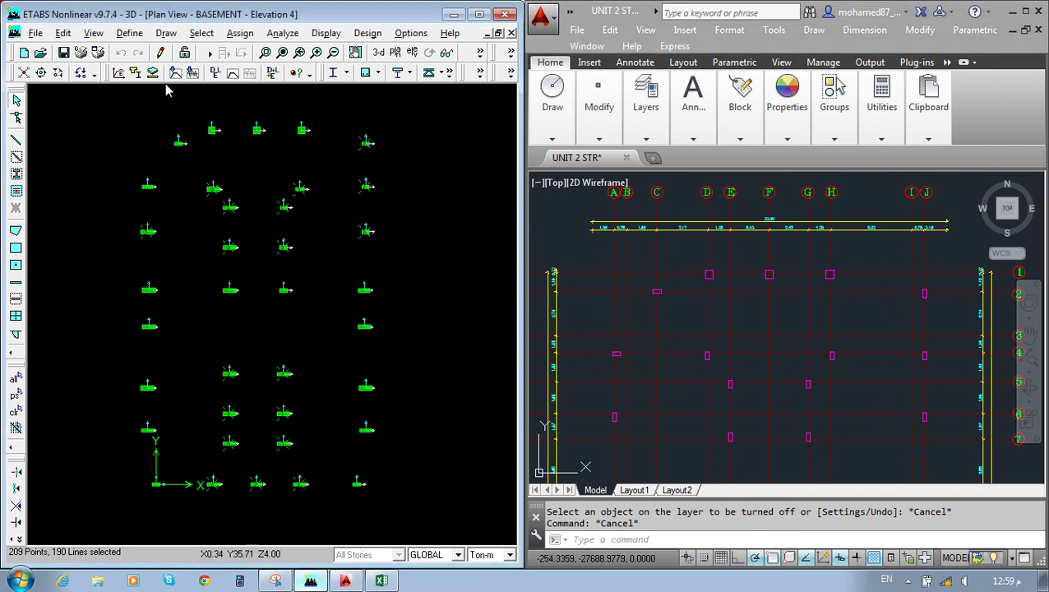
click(239, 33)
mouse_move(280, 68)
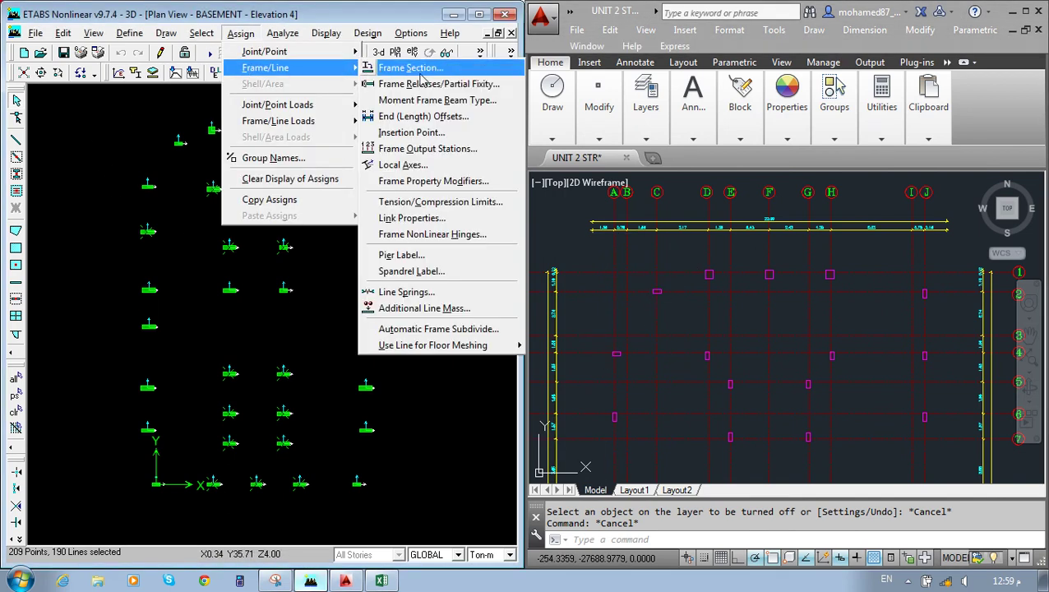
click(442, 166)
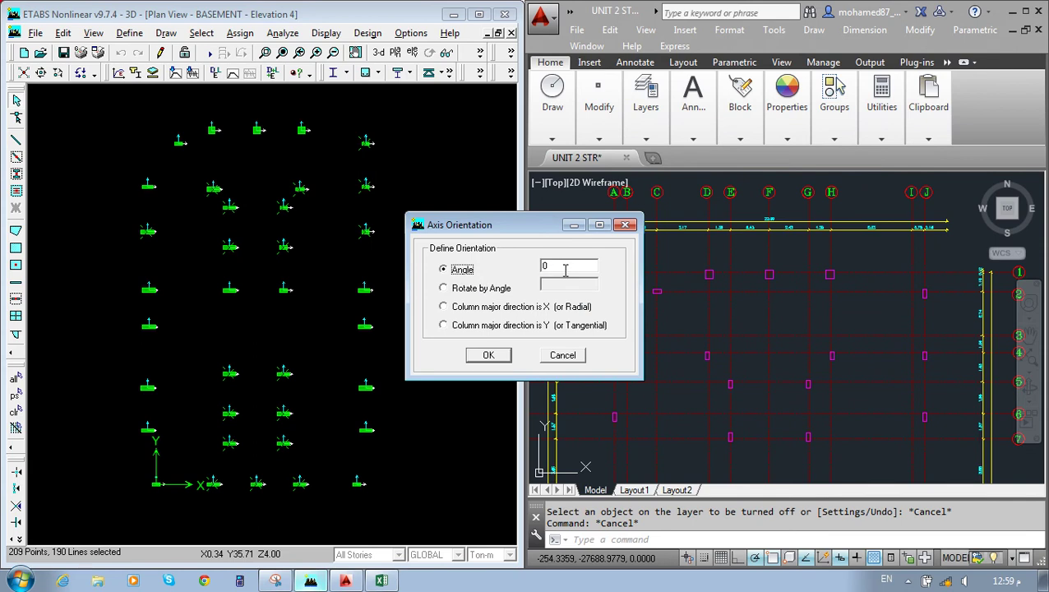
click(482, 358)
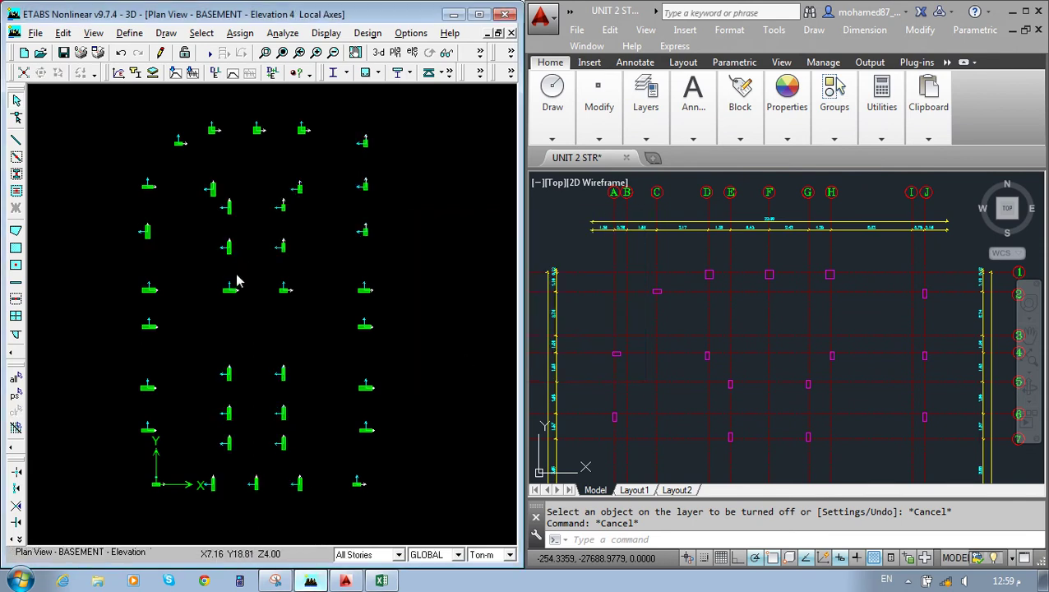
Run the analysis of the ETABS model with the reoriented columns.
click(210, 52)
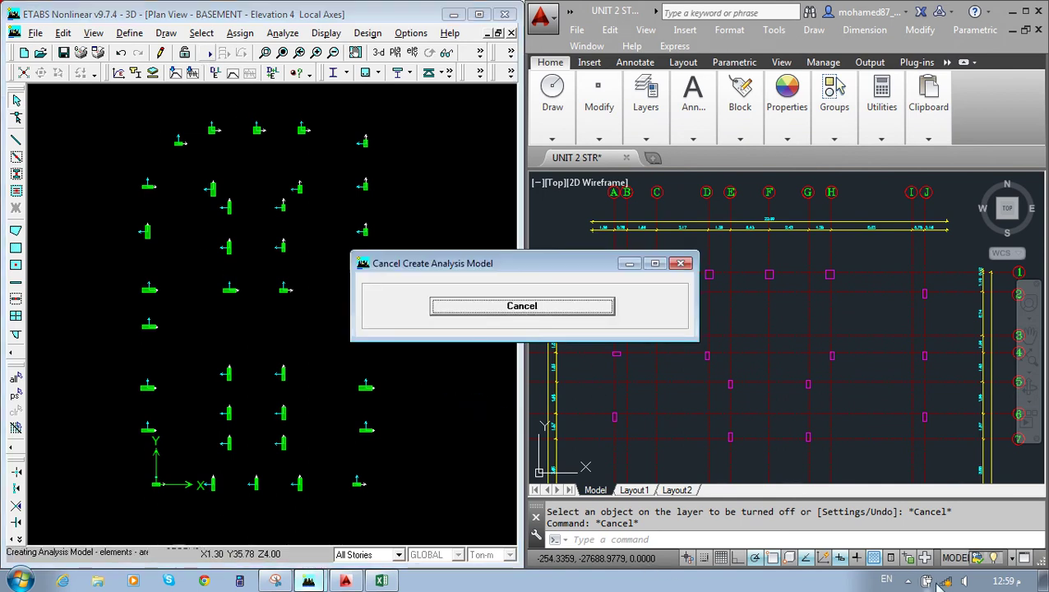
click(908, 580)
click(922, 522)
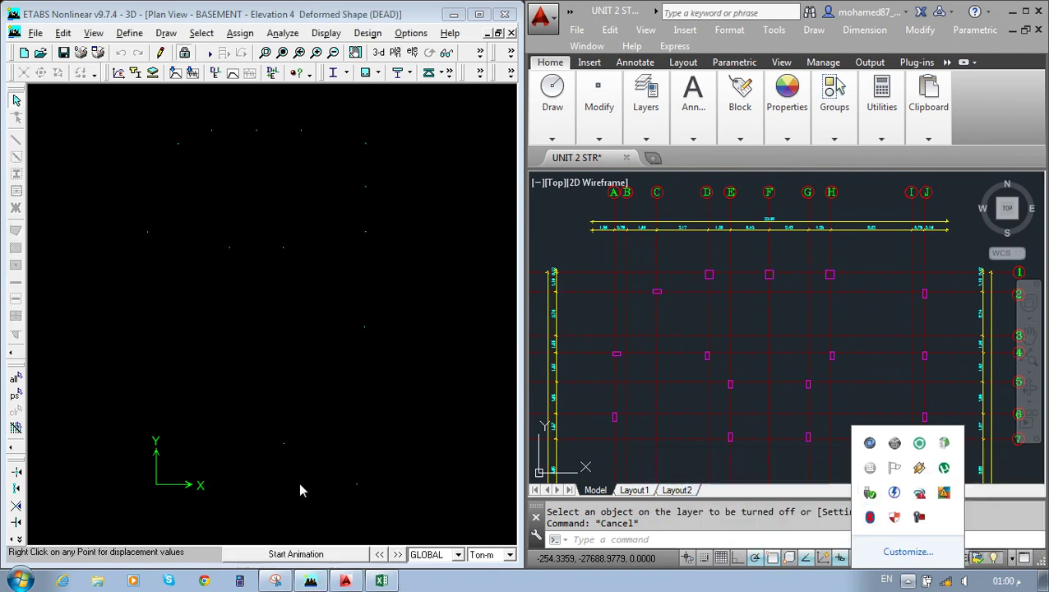
click(344, 315)
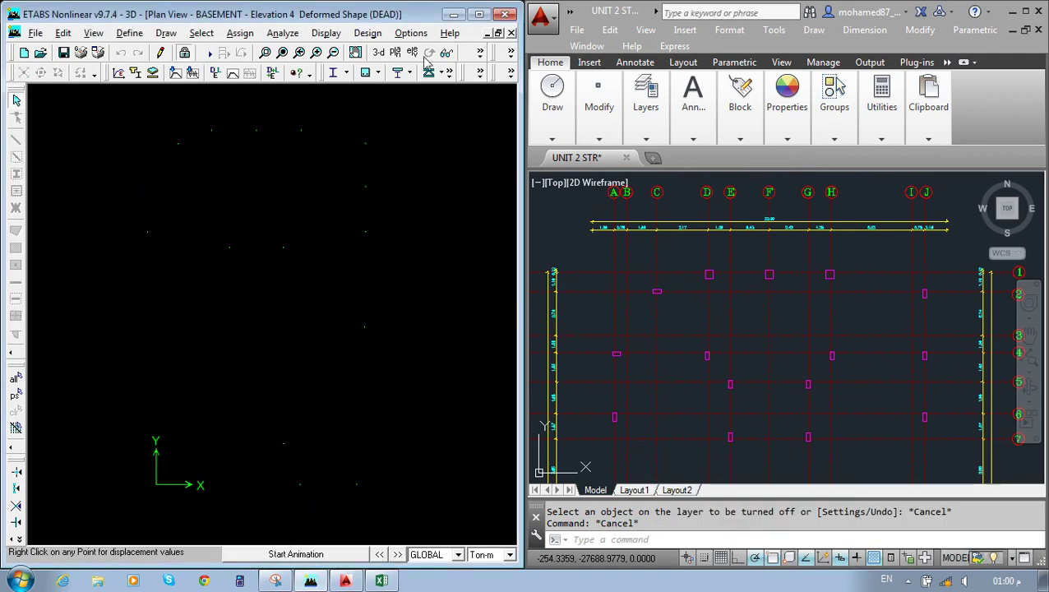
Display the undeformed shape of the model in the basement plan view.
click(480, 52)
click(510, 52)
click(510, 53)
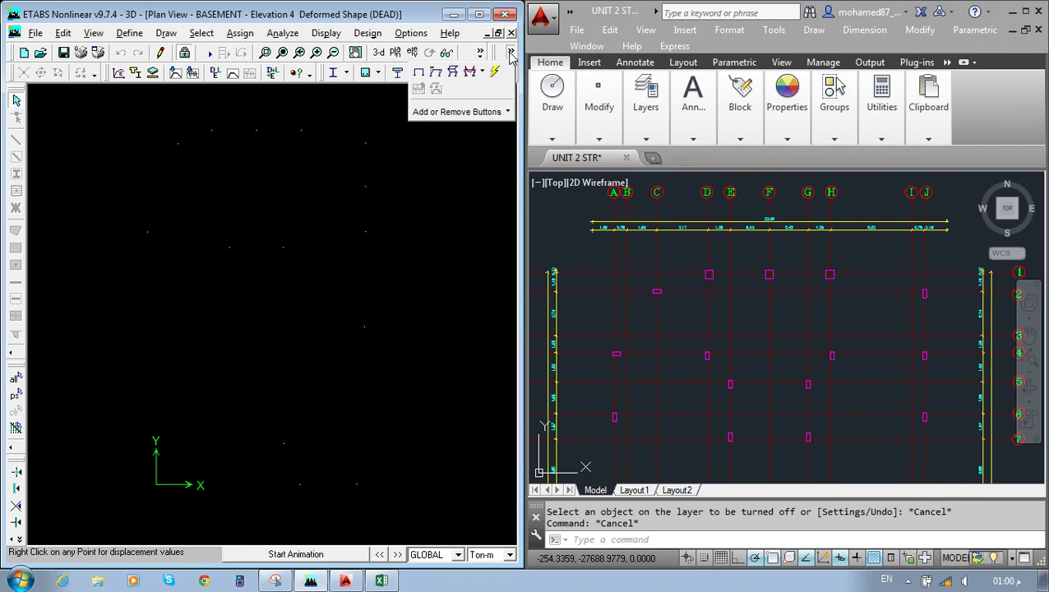
click(428, 74)
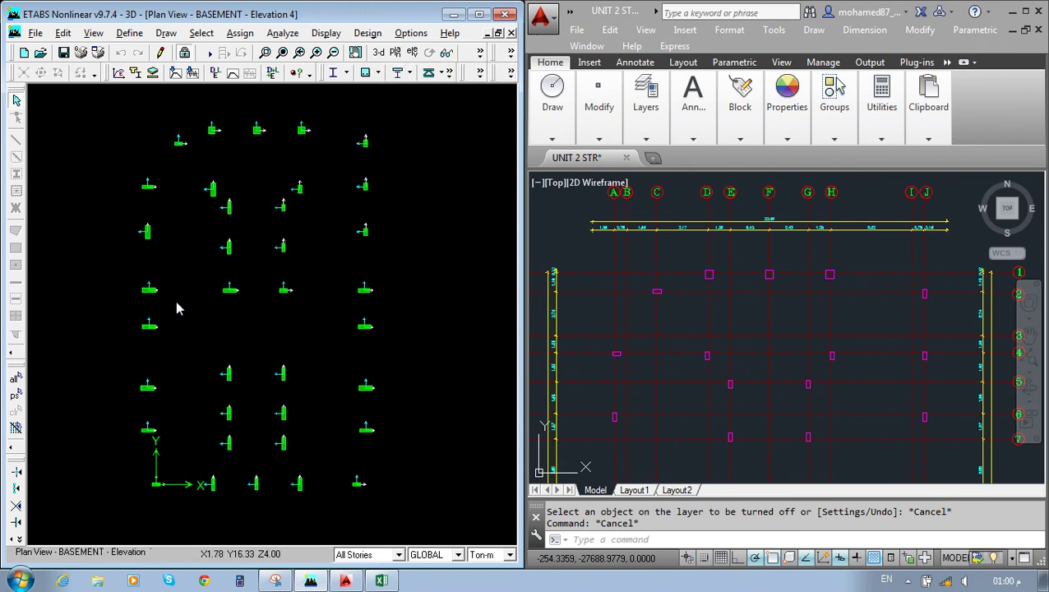
Select the horizontal column on axis E directly below column E-7 in the ETABS basement plan.
click(264, 52)
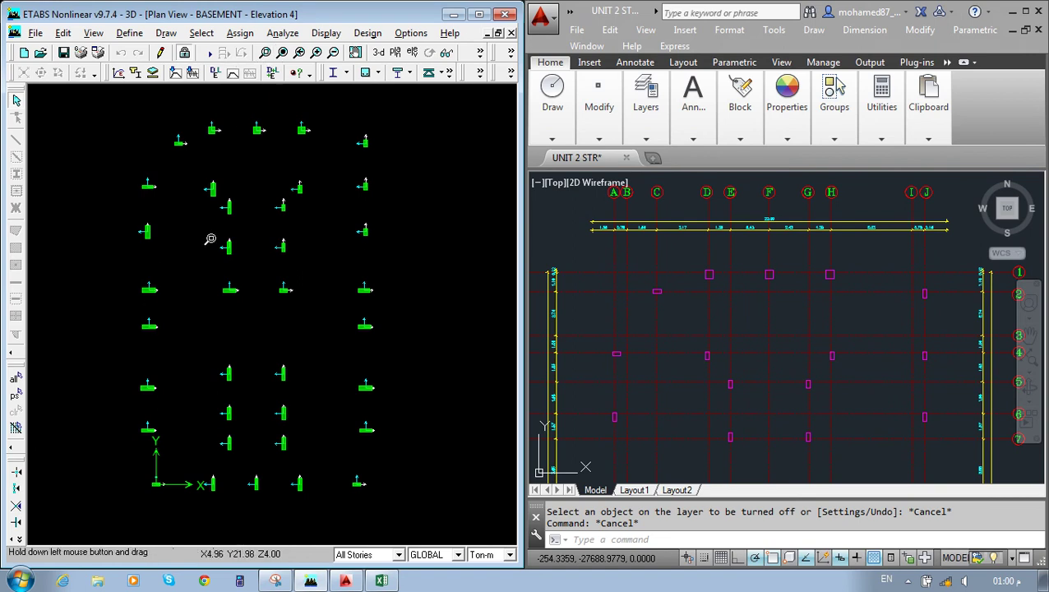
drag(204, 228, 256, 311)
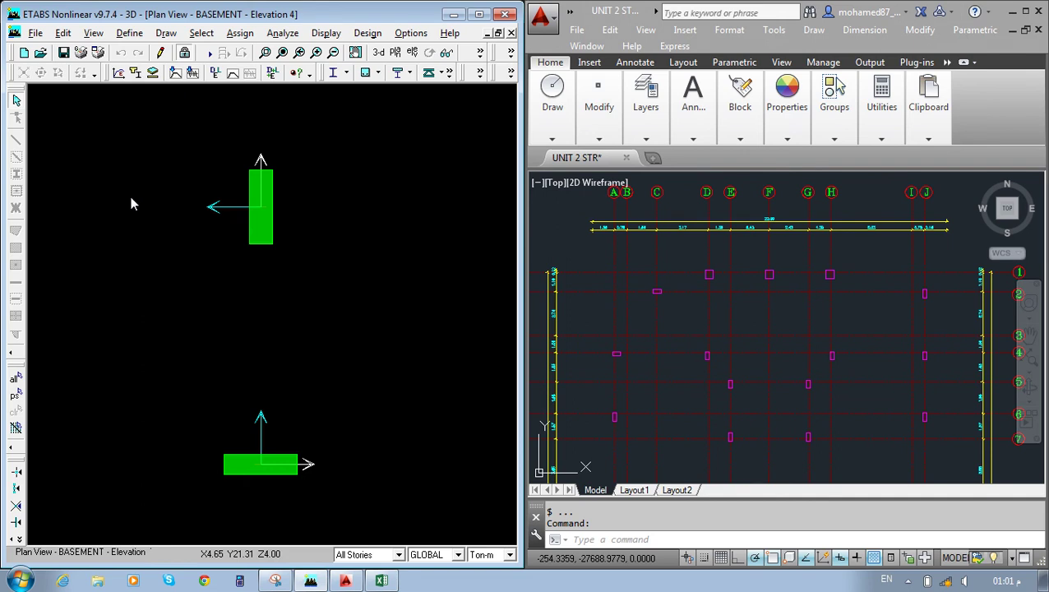
middle_drag(176, 433, 191, 330)
drag(191, 330, 367, 457)
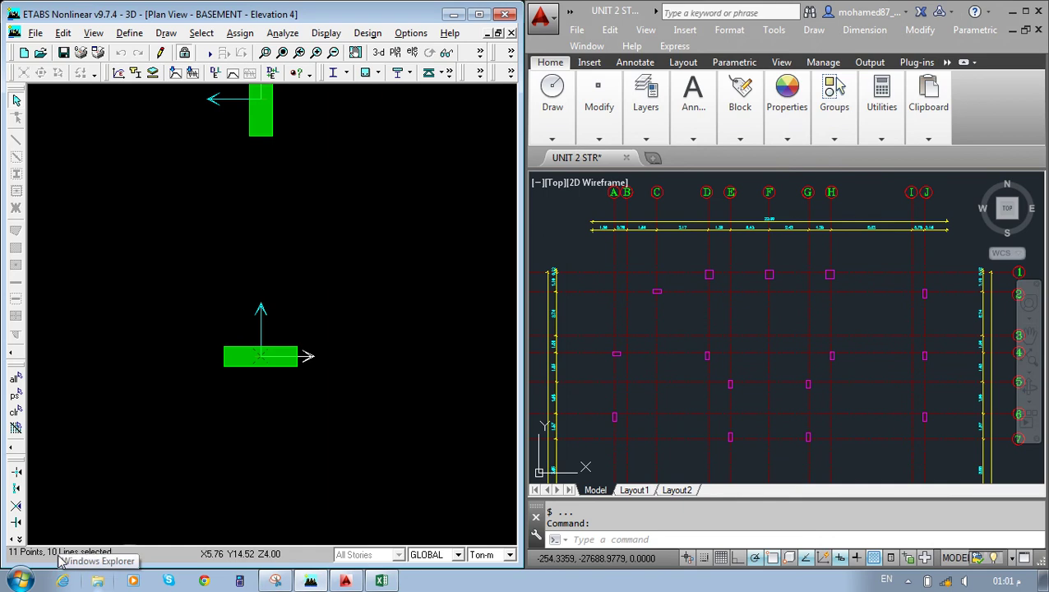
Display the Column Forces table for the selected column only, keeping the chosen load combinations, and copy the entire table.
click(326, 33)
click(342, 237)
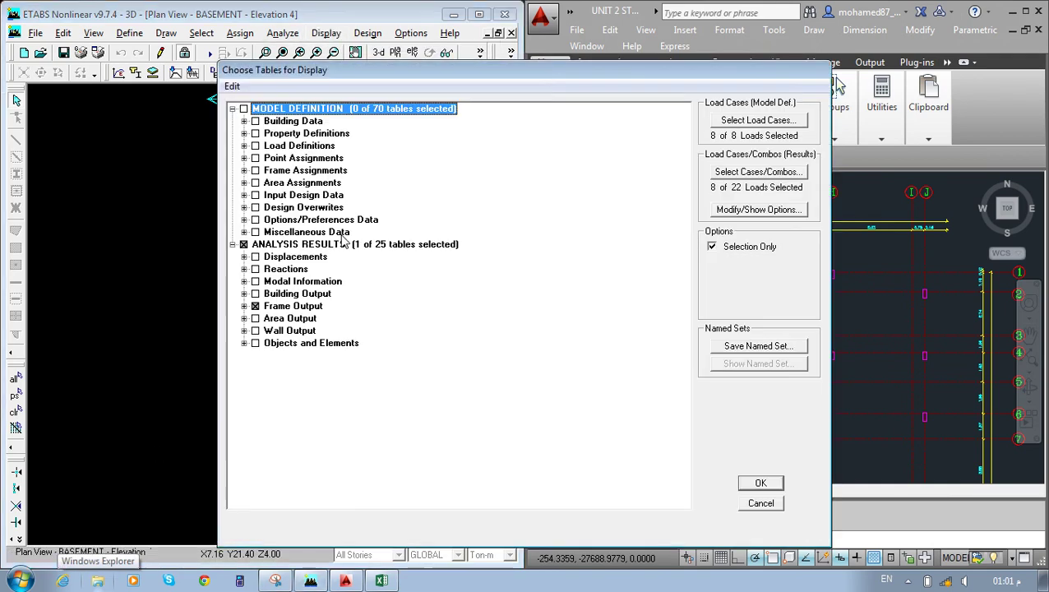
click(753, 173)
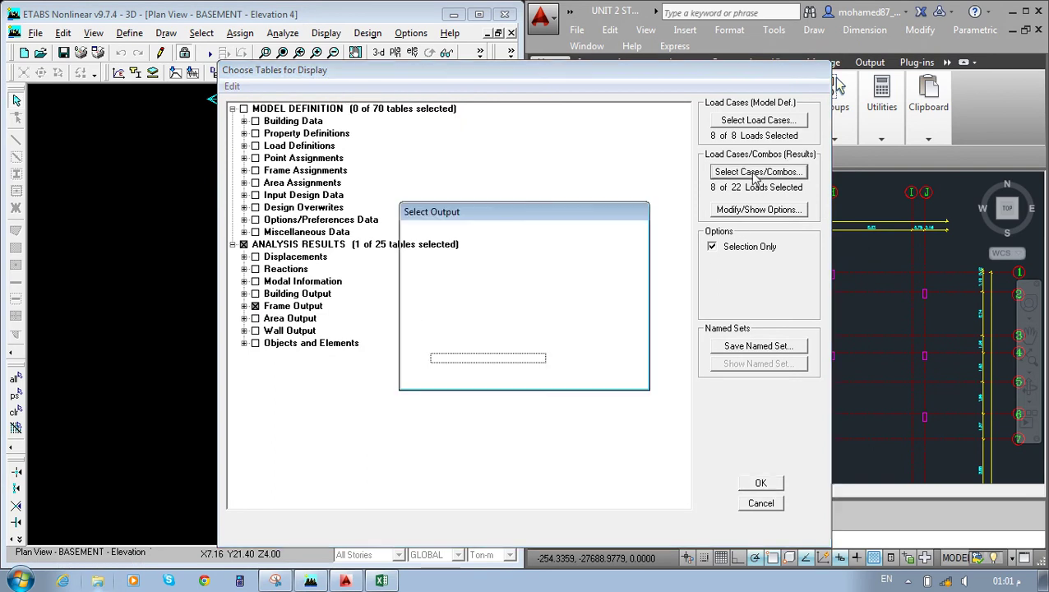
click(609, 286)
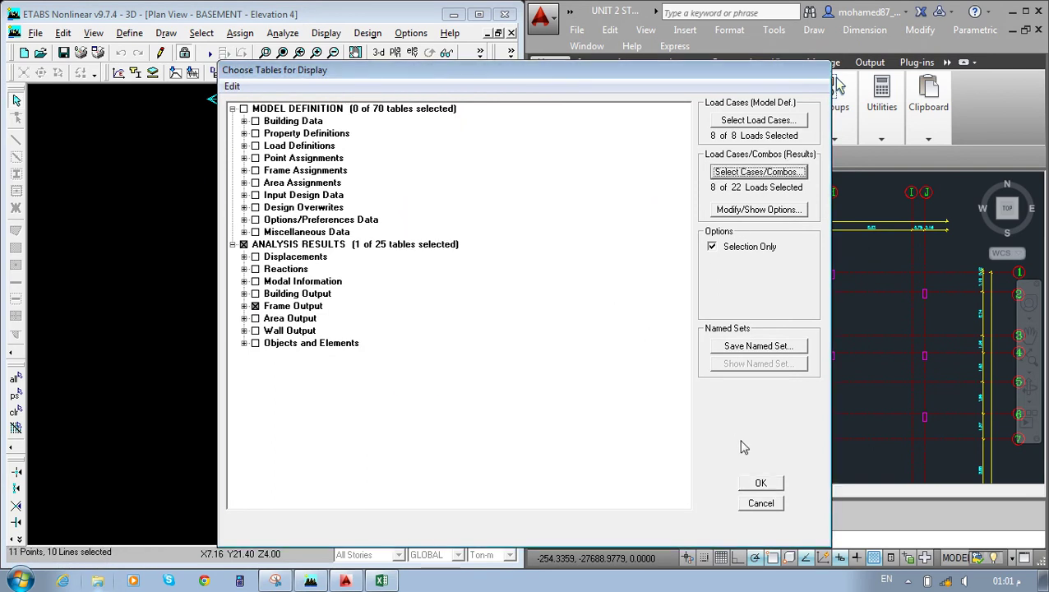
click(761, 483)
click(243, 139)
click(280, 149)
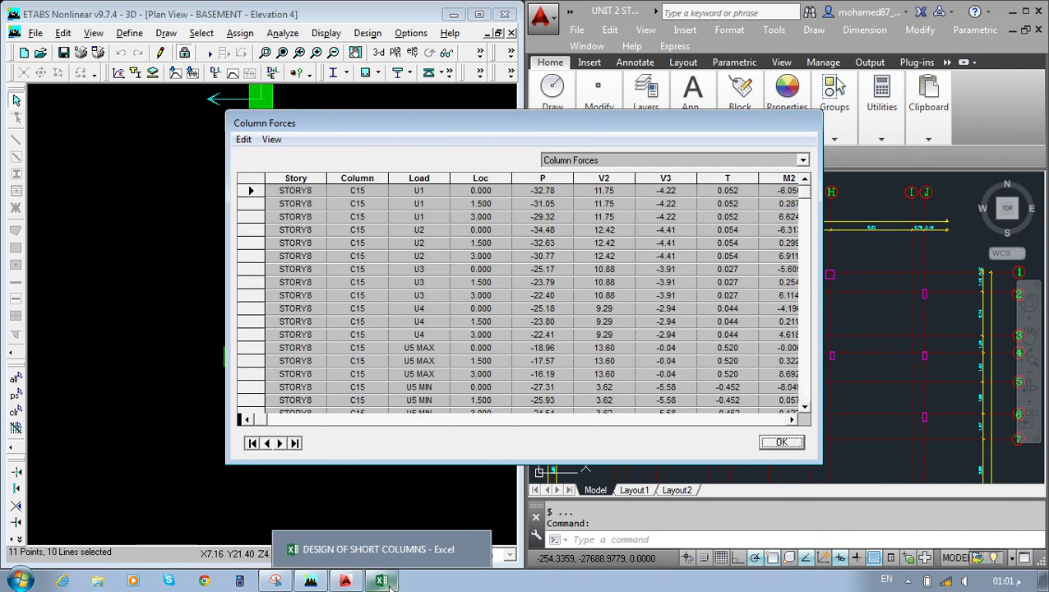
Open a new Excel workbook, set the sheet to run left to right, and paste the copied column forces at A1.
click(19, 581)
click(67, 250)
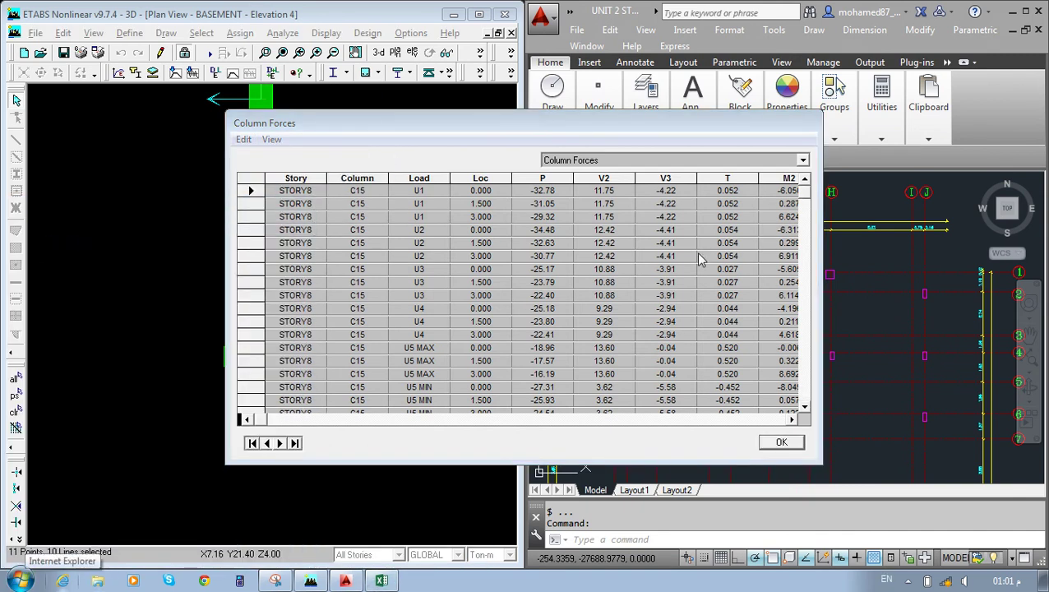
double_click(323, 37)
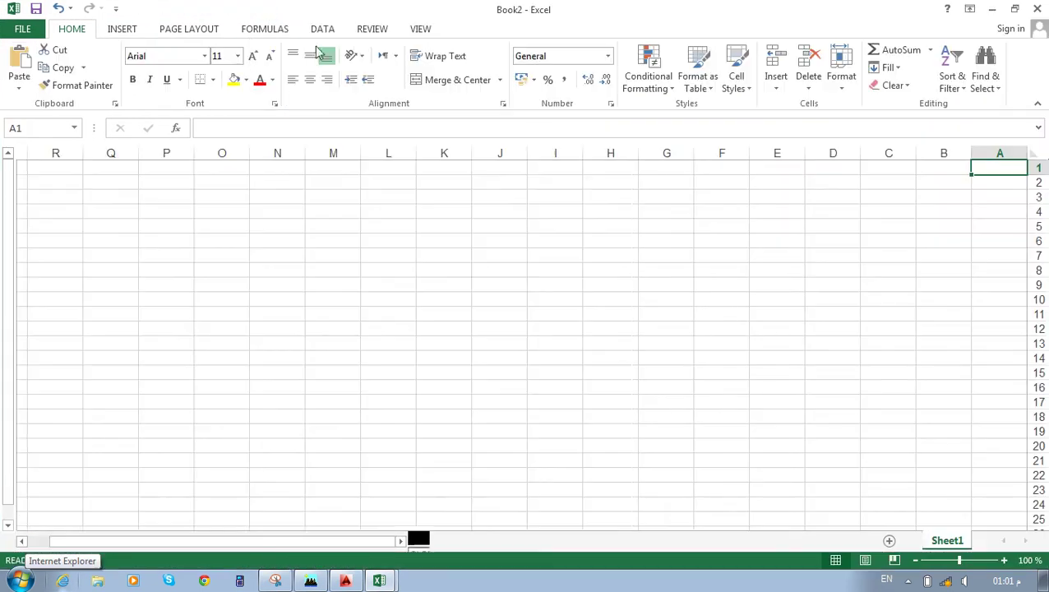
click(187, 29)
click(519, 66)
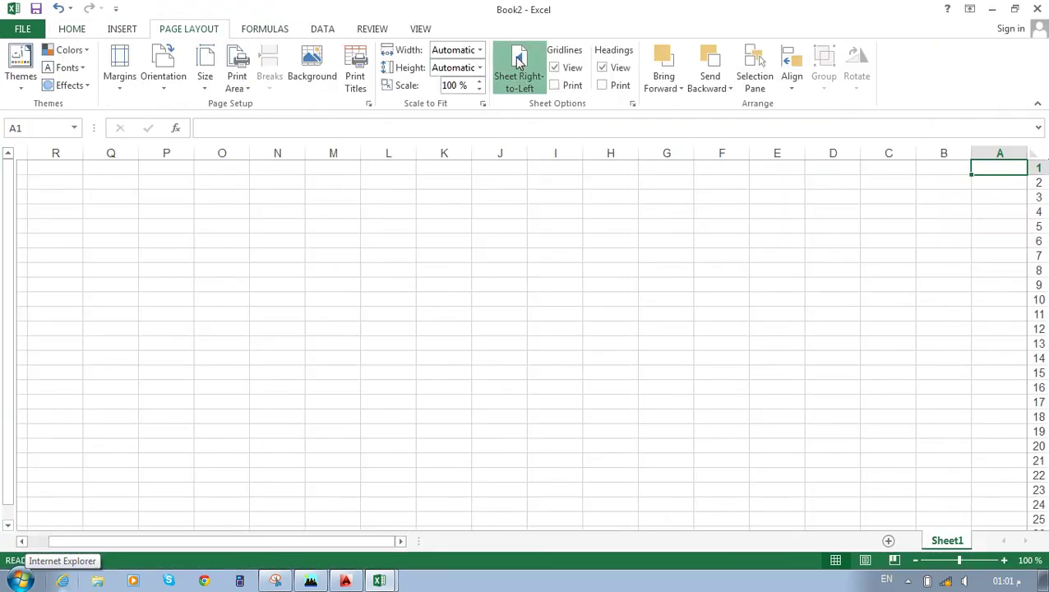
key(ctrl+v)
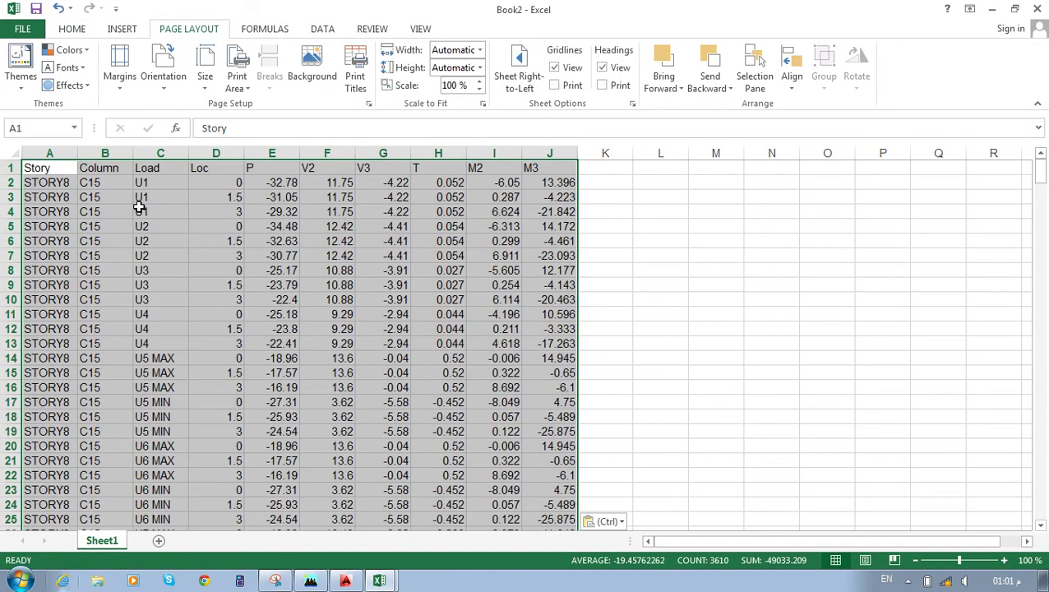
Delete the V2, V3 and T columns from the pasted force table.
click(324, 153)
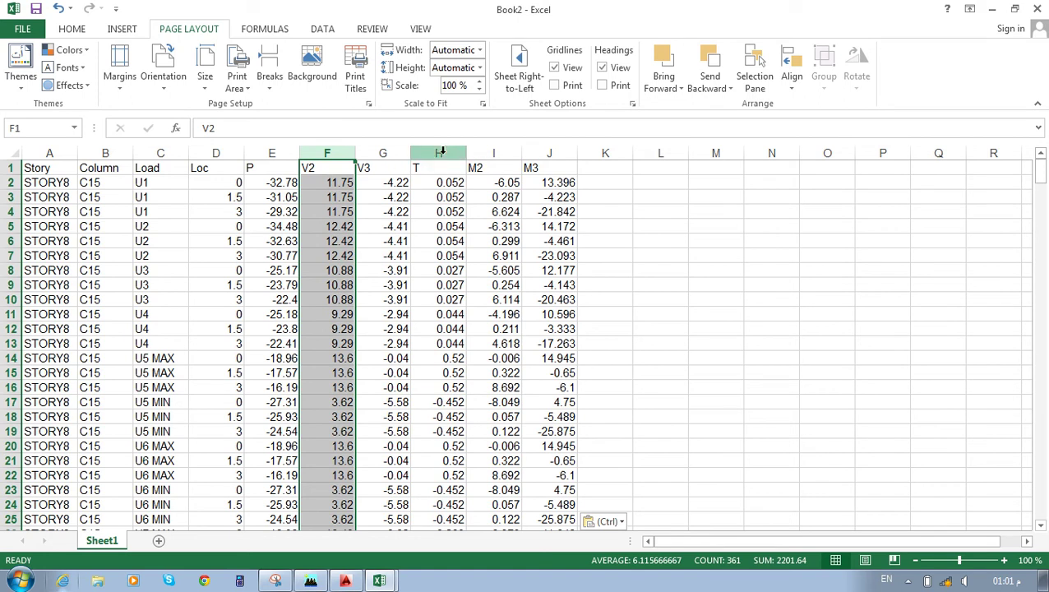
drag(441, 150, 339, 151)
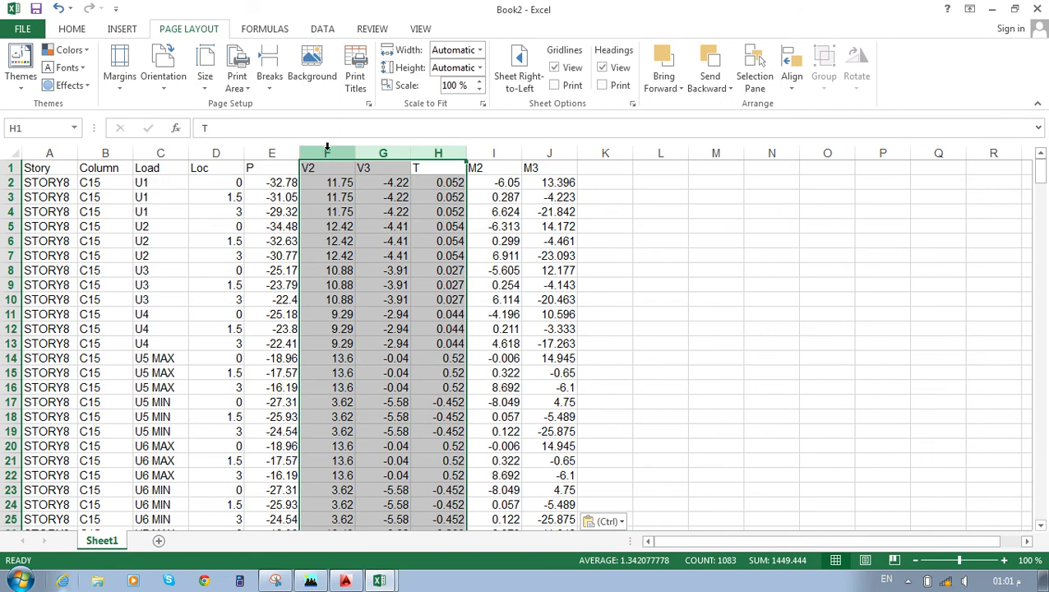
right_click(331, 156)
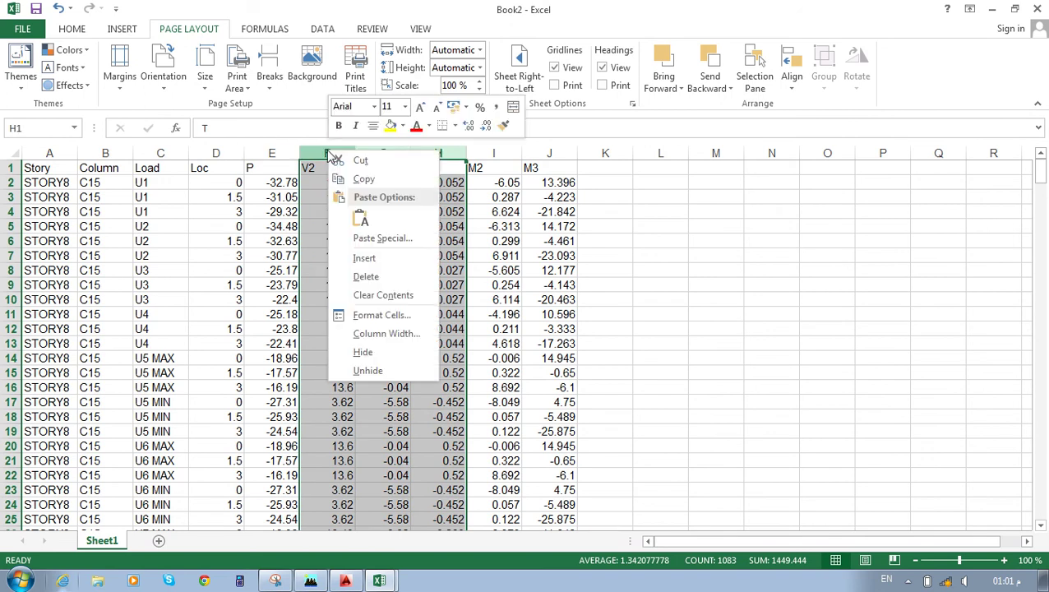
click(383, 279)
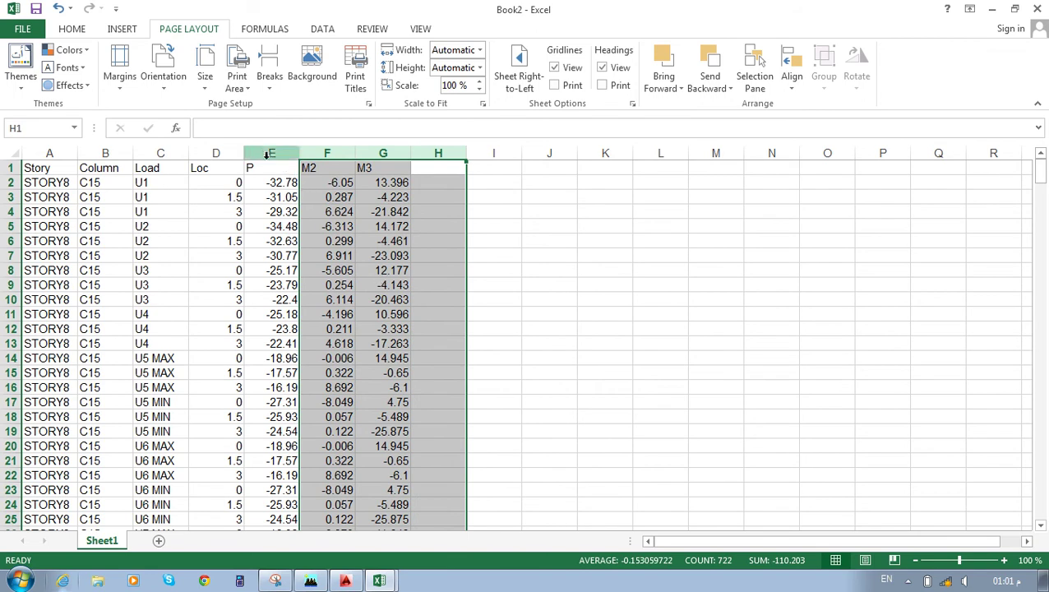
Review the remaining P and M2 columns from the first row down to the last one.
click(267, 155)
drag(261, 184, 263, 196)
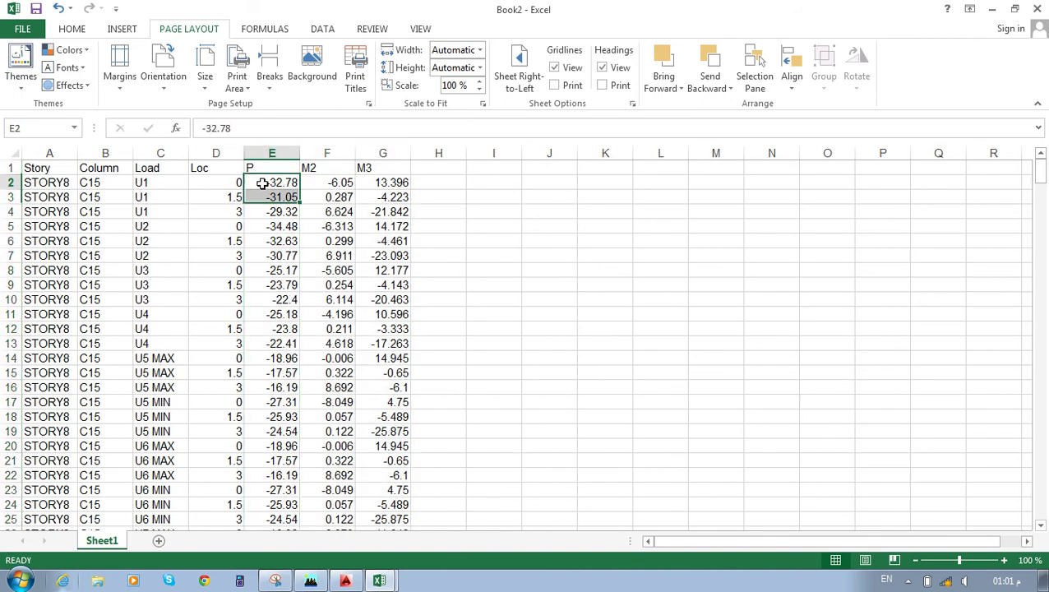
click(312, 183)
click(319, 153)
drag(318, 167, 320, 226)
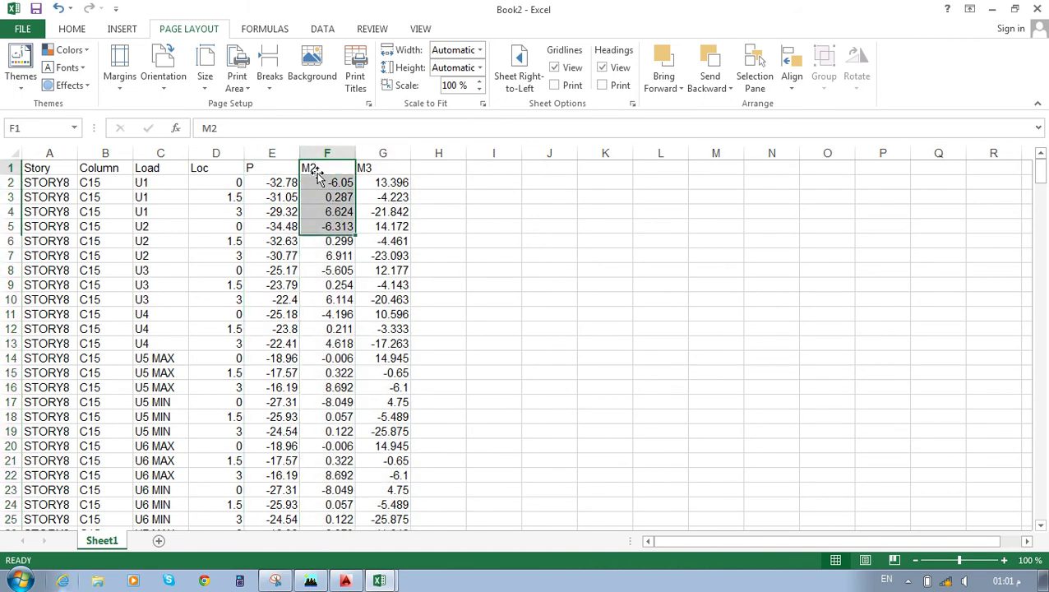
key(ctrl+Down)
scroll(319, 189, up, 20)
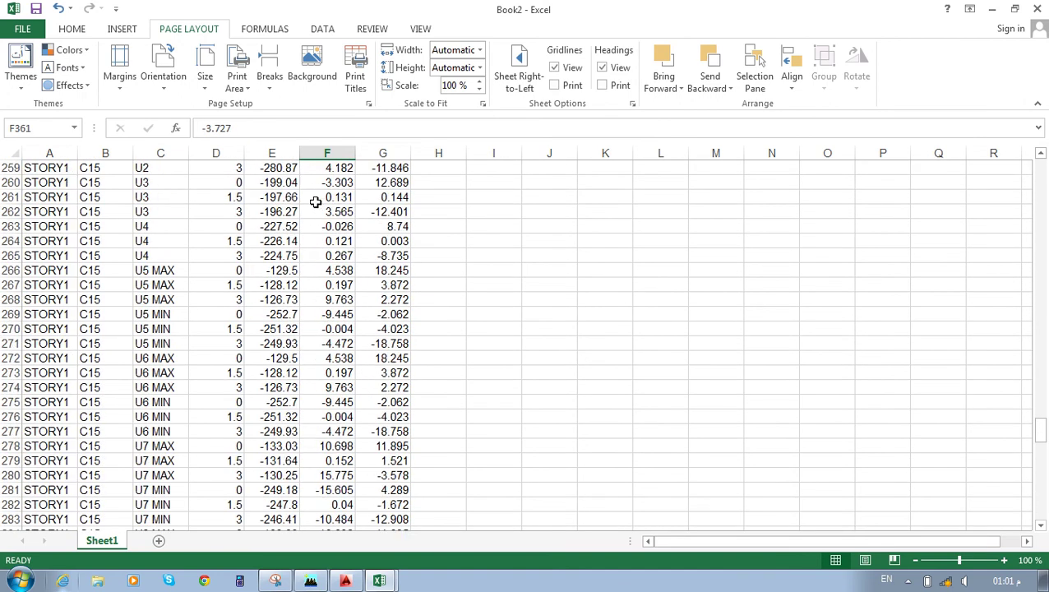
scroll(478, 370, up, 20)
Rename the M2 header in F1 as MX and the M3 header in G1 as MY.
double_click(329, 168)
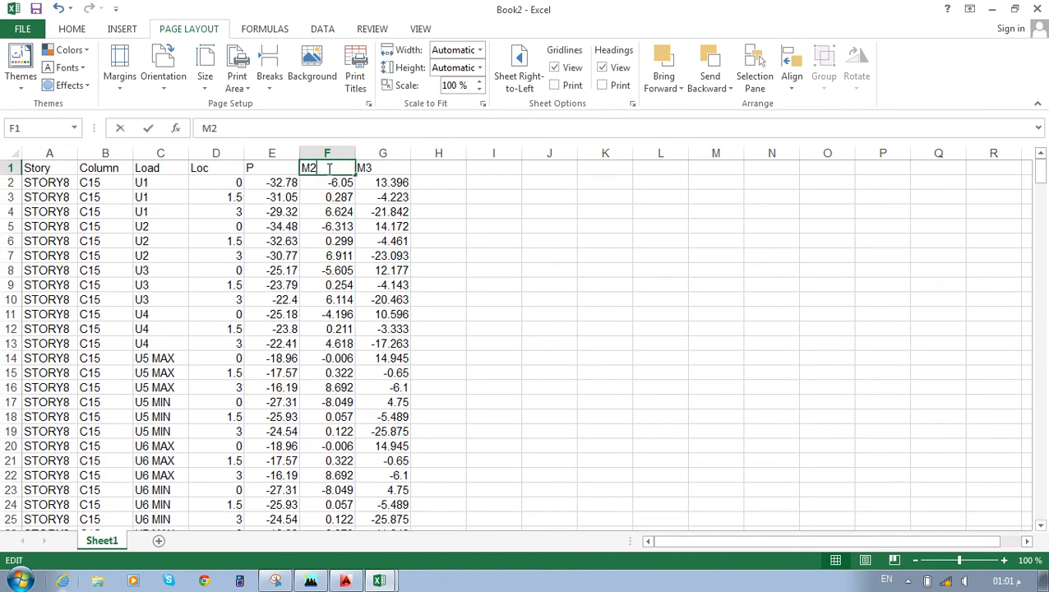
key(BackSpace)
text(X)
click(391, 168)
double_click(390, 168)
key(BackSpace)
text(TY)
click(562, 207)
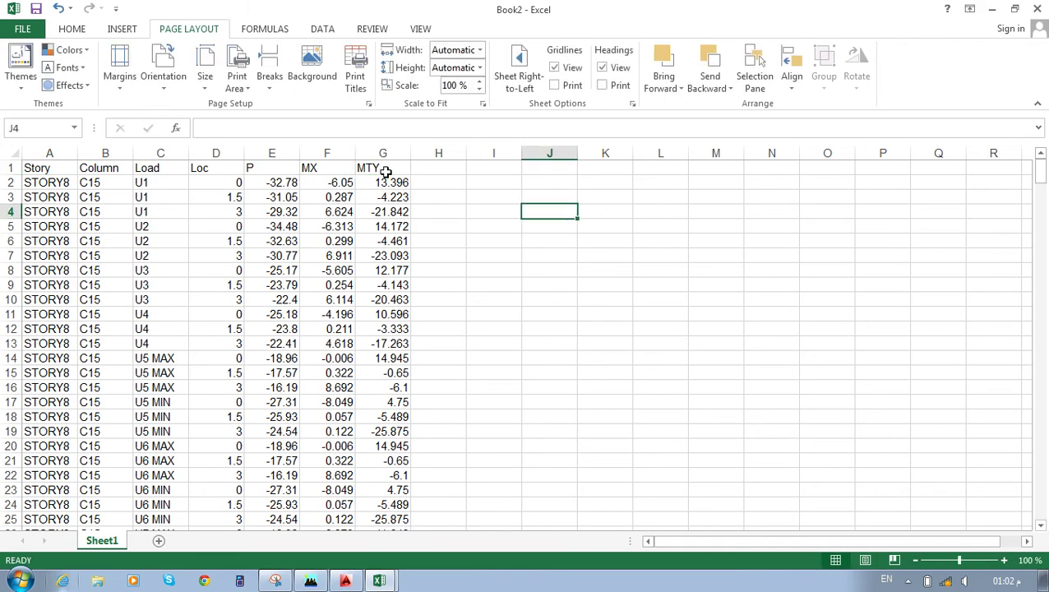
click(383, 168)
double_click(386, 169)
key(BackSpace)
click(567, 253)
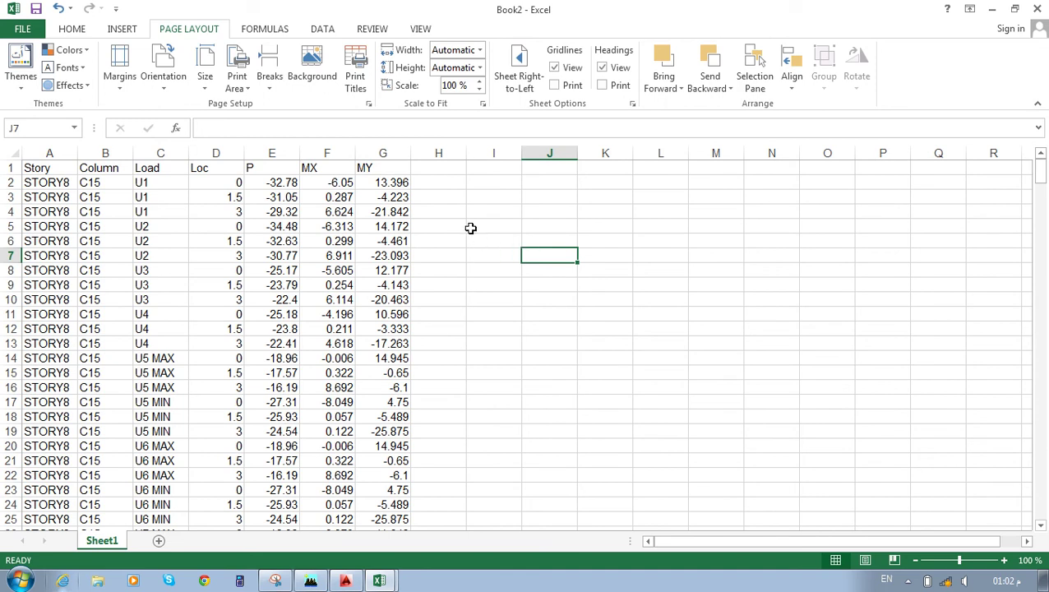
Enter the absolute value of P in H2 with =ABS(E2) and fill the formula across to J2 for MX and MY.
click(439, 184)
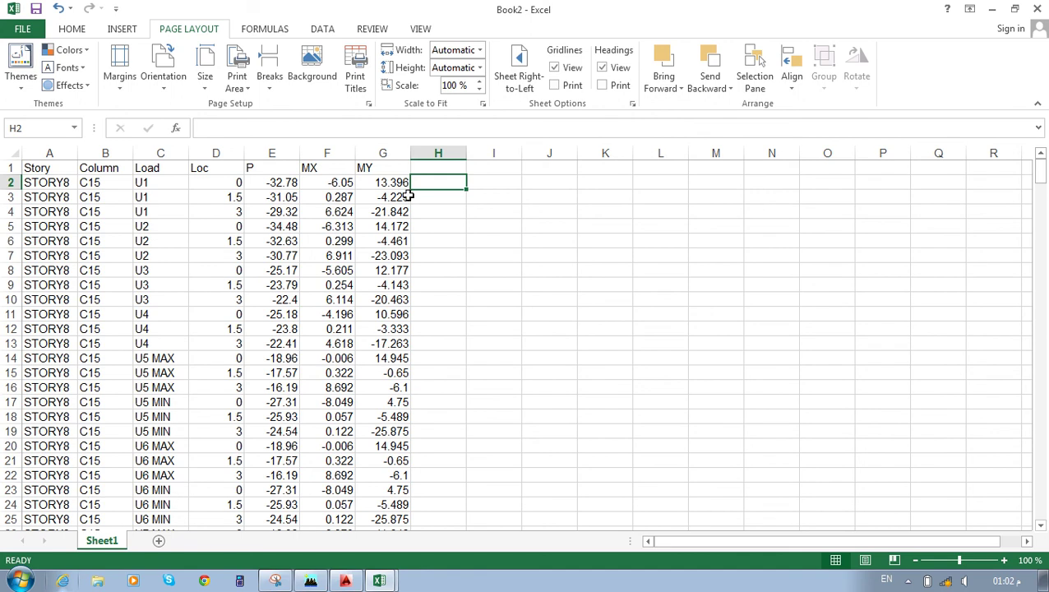
text(=A)
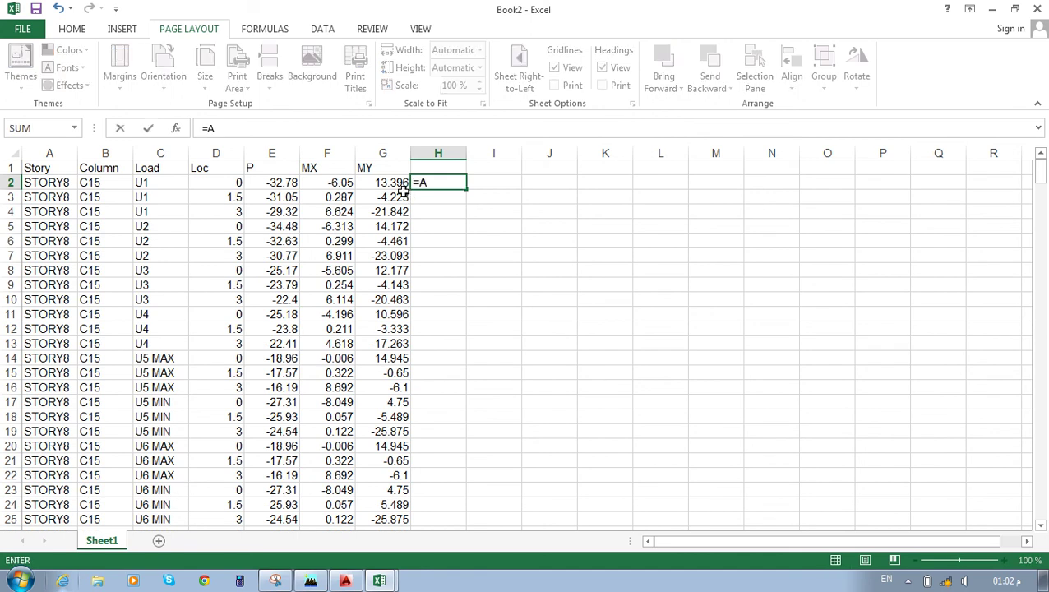
text(B)
double_click(458, 204)
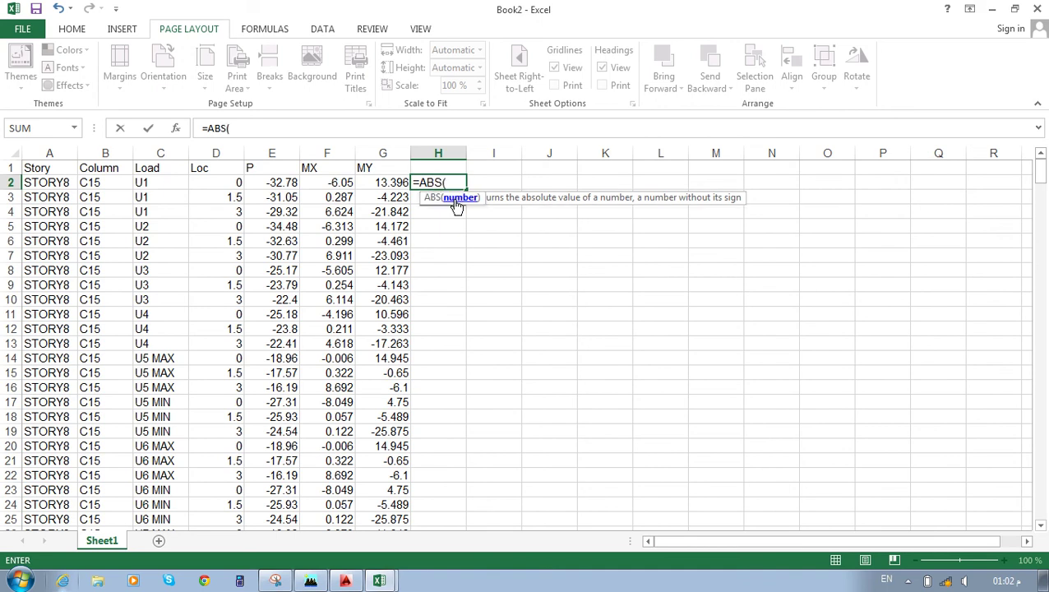
click(278, 183)
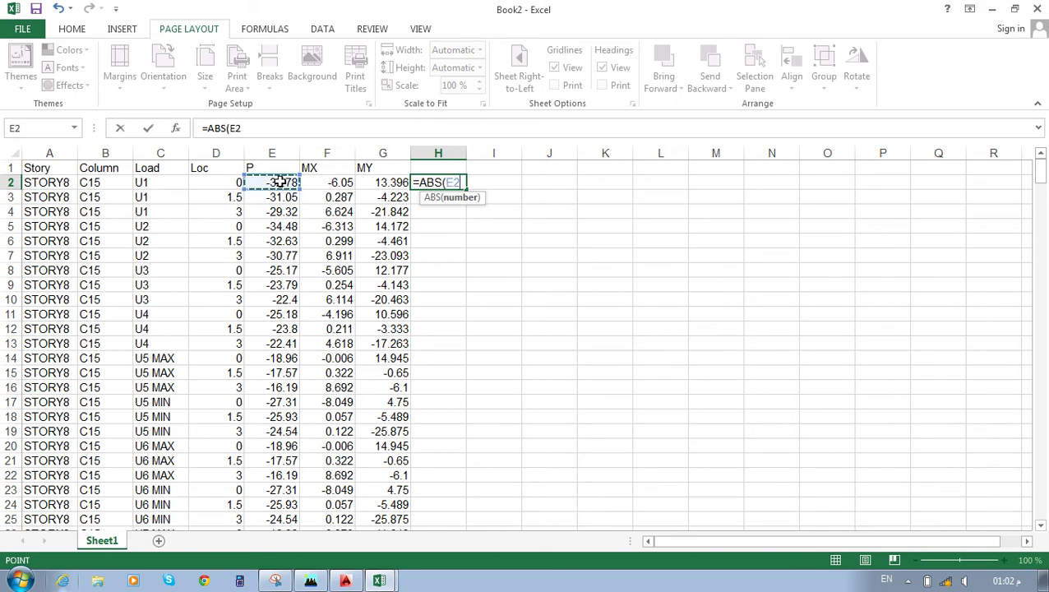
text())
key(Return)
click(440, 179)
drag(467, 189, 572, 190)
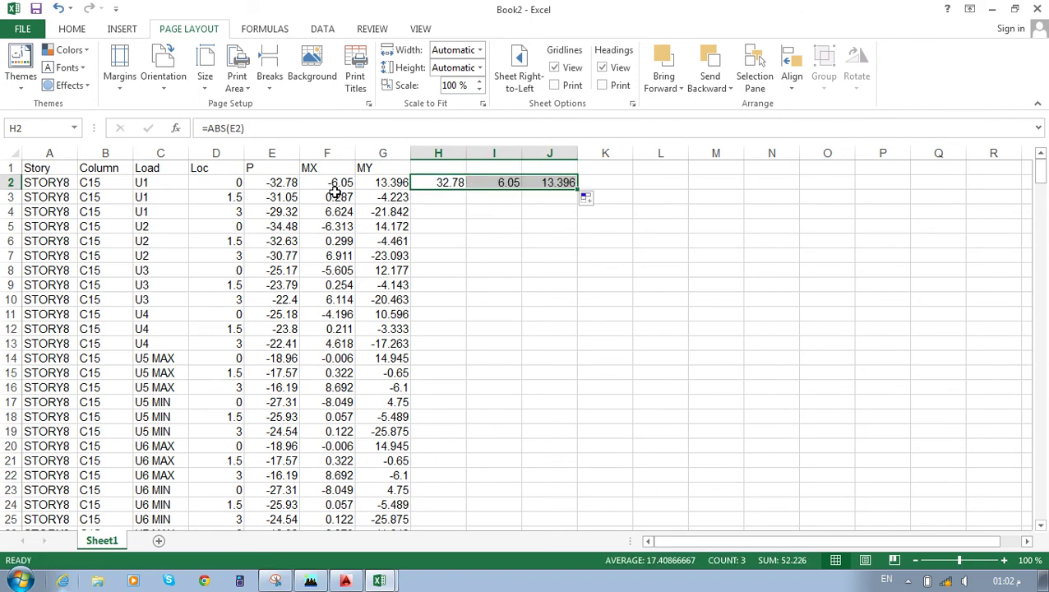
Fill the absolute-value formulas in H2:J2 down to the table's last row and check the Column entries over all rows.
double_click(578, 190)
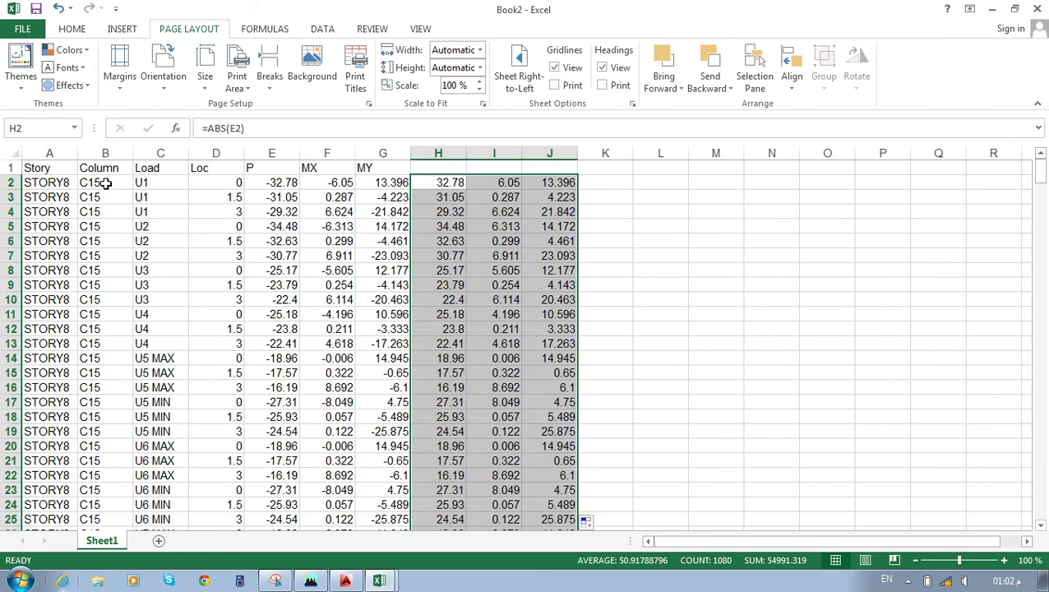
drag(106, 183, 104, 490)
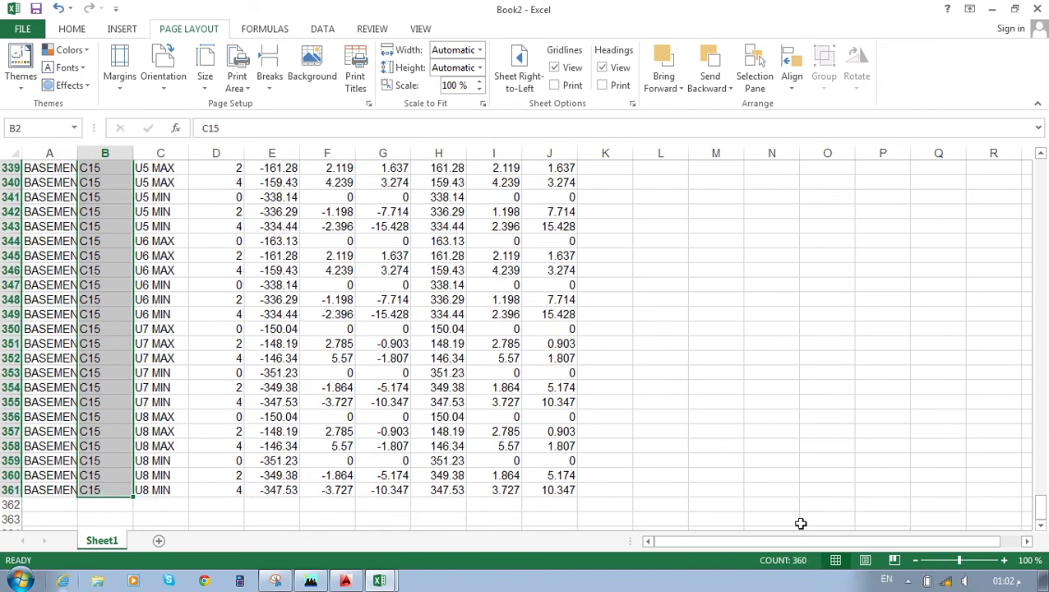
middle_click(689, 449)
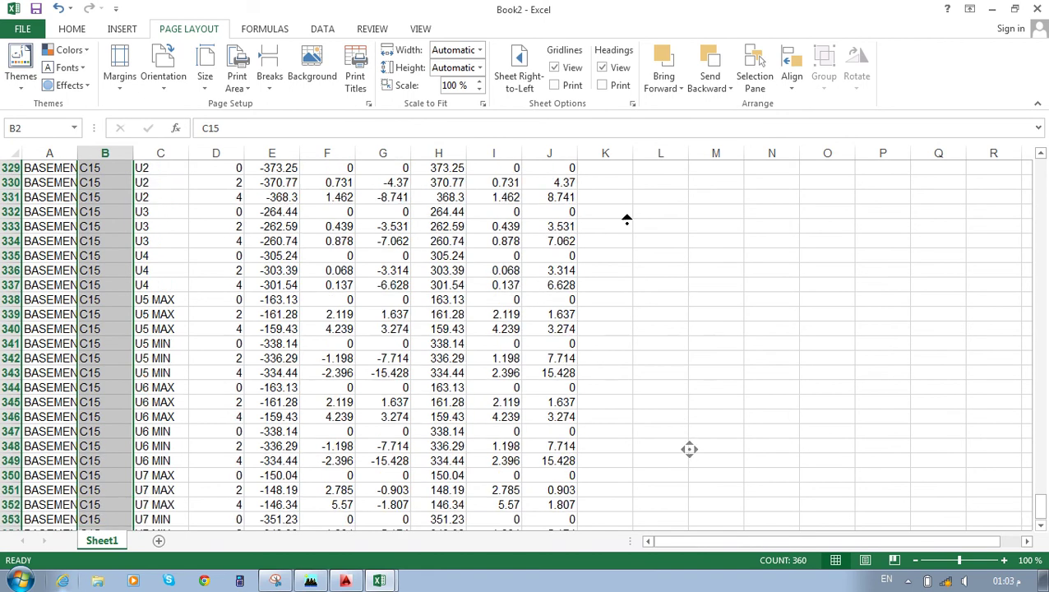
click(140, 207)
click(37, 167)
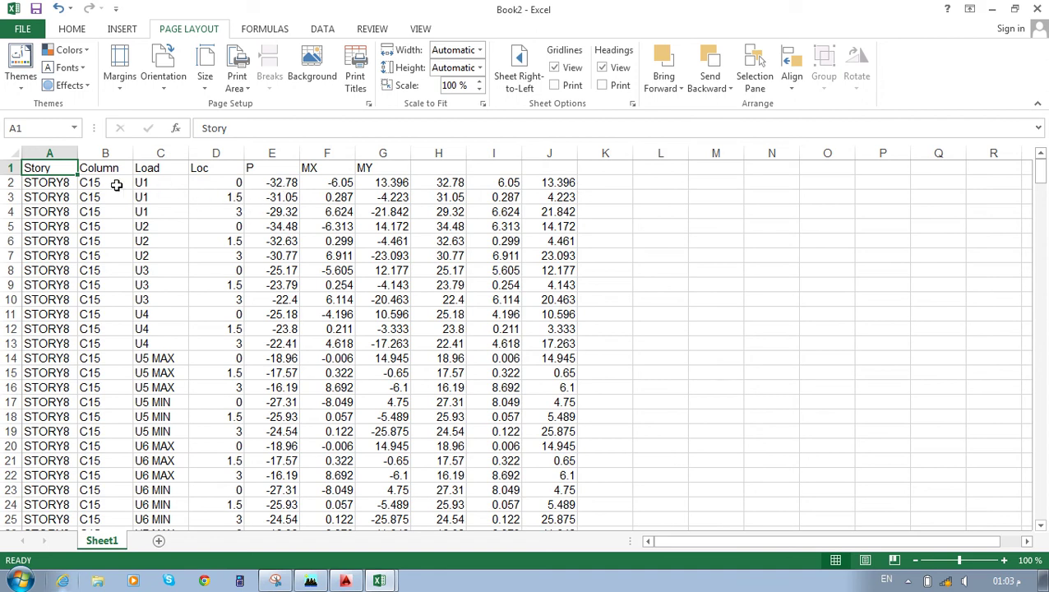
Examine the load combinations and Loc stations of column C15, from the first U1 rows to the last U8 MIN rows.
click(104, 181)
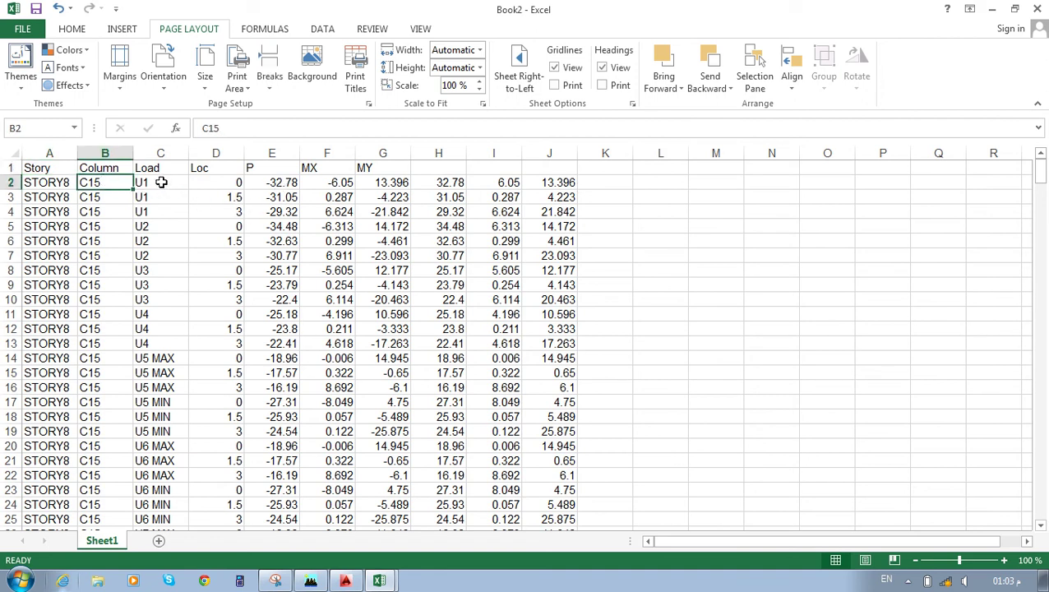
click(161, 182)
click(165, 198)
click(167, 211)
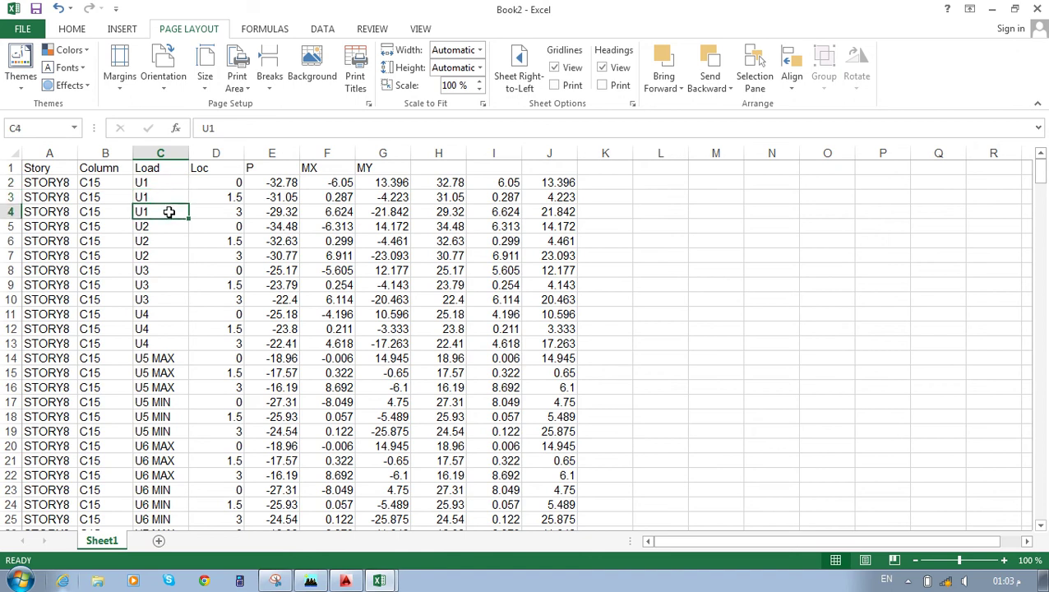
click(226, 198)
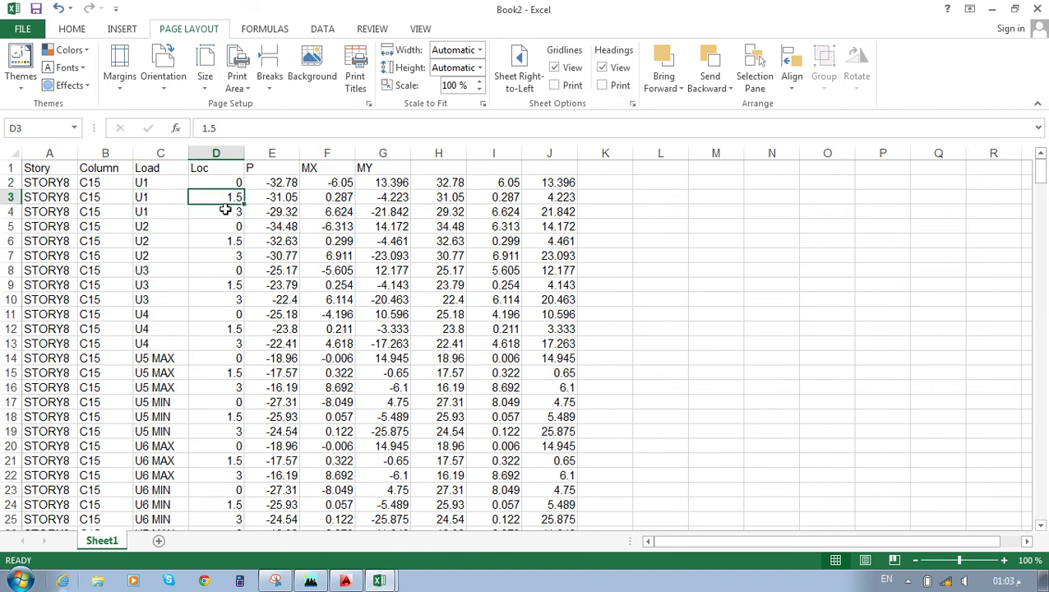
click(224, 209)
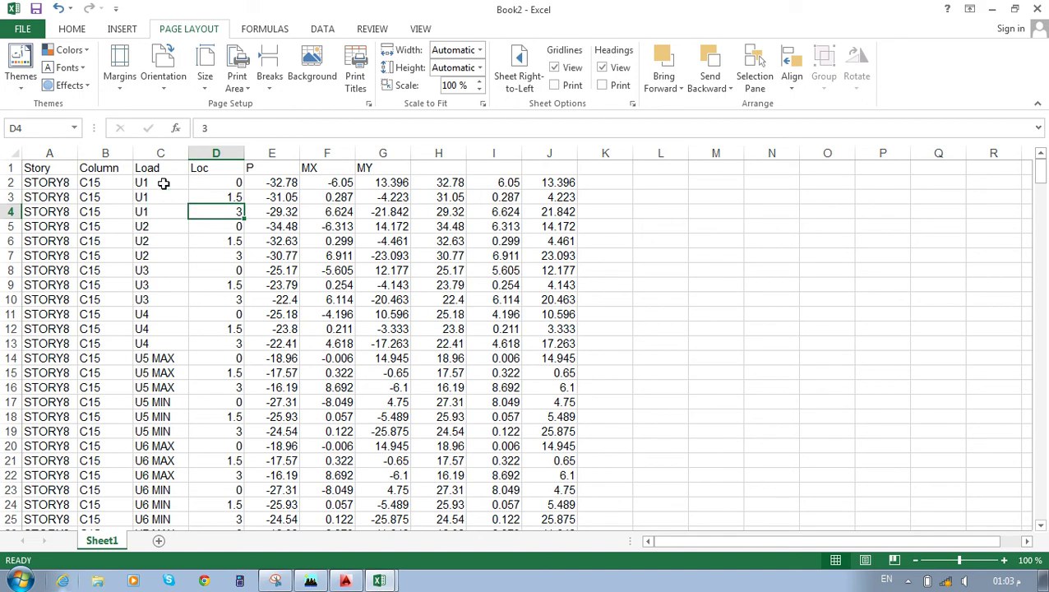
middle_click(118, 272)
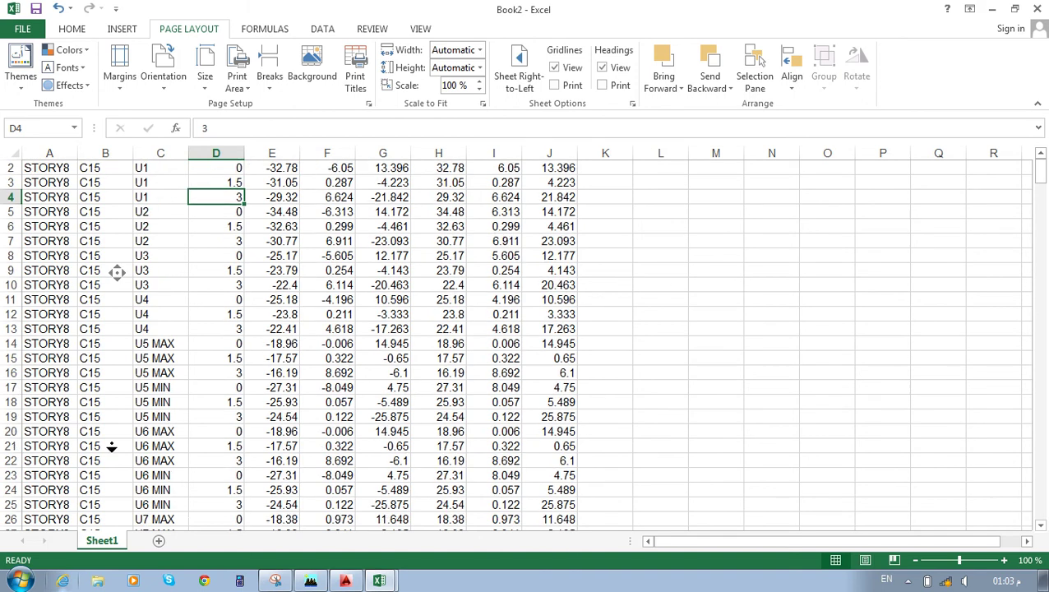
scroll(135, 300, up, 20)
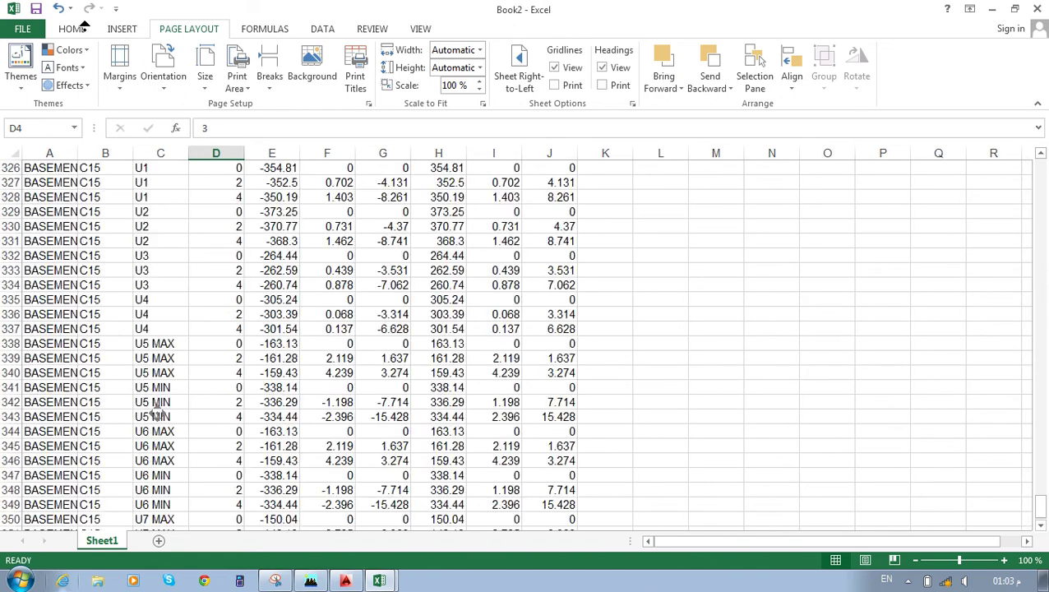
scroll(129, 343, down, 7)
scroll(129, 343, down, 20)
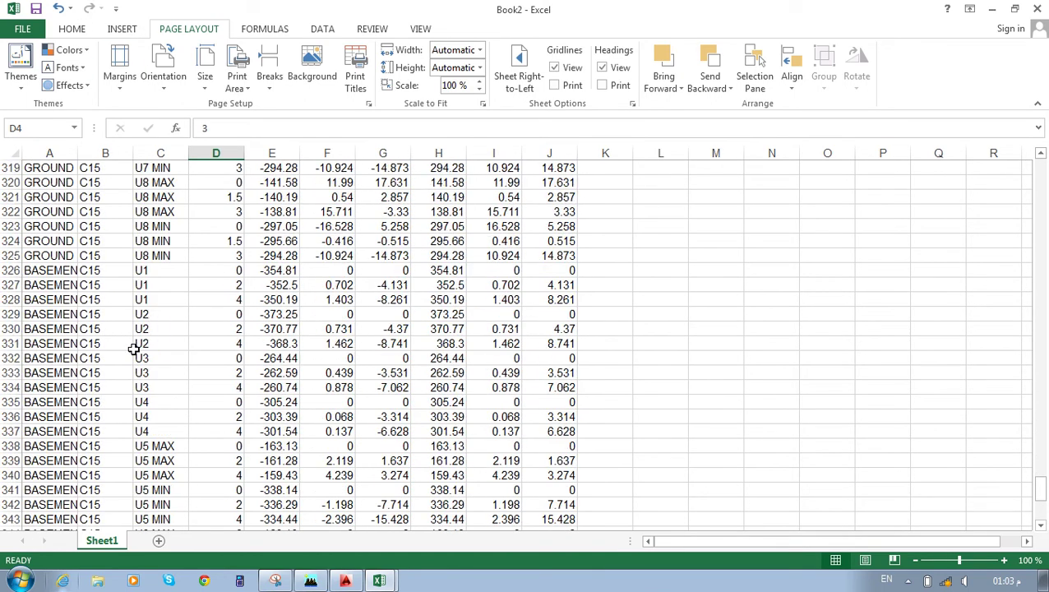
scroll(221, 348, up, 3)
click(235, 445)
click(236, 460)
click(237, 477)
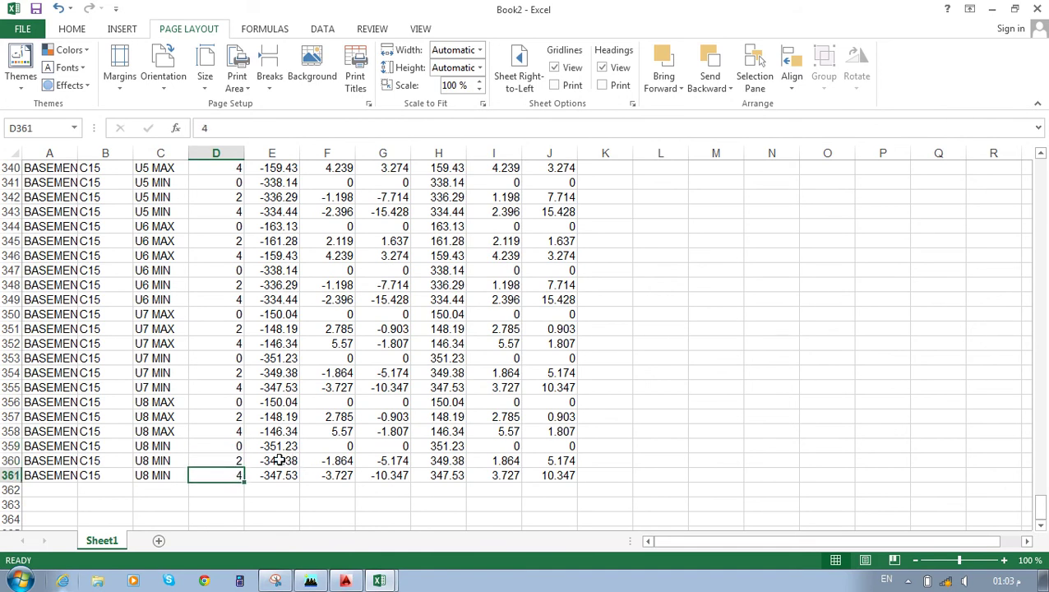
Review the Loc, P, MX and MY columns and the absolute-value columns H to J one by one.
scroll(534, 462, up, 20)
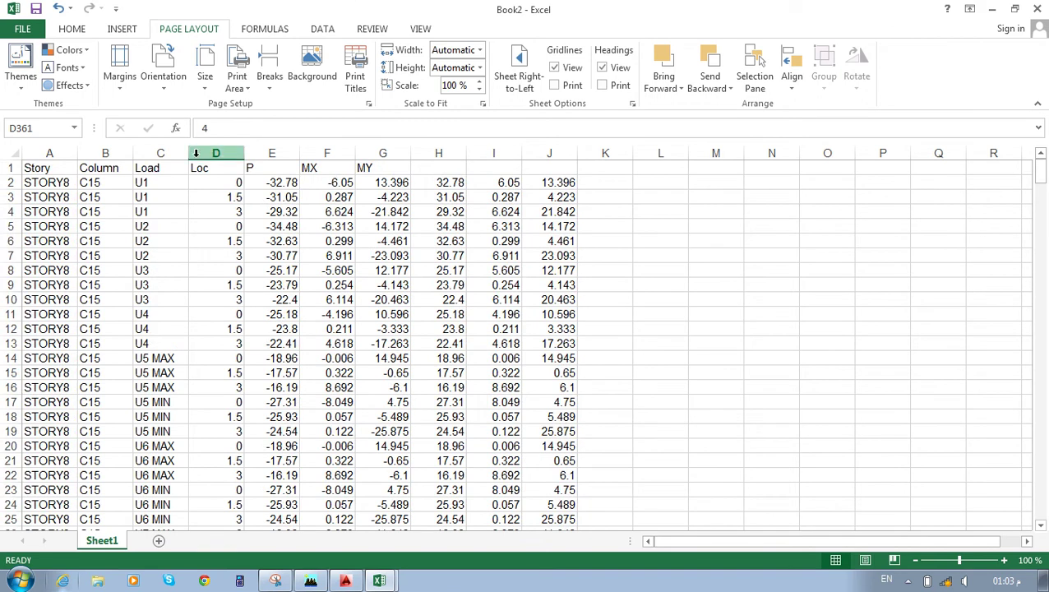
click(209, 151)
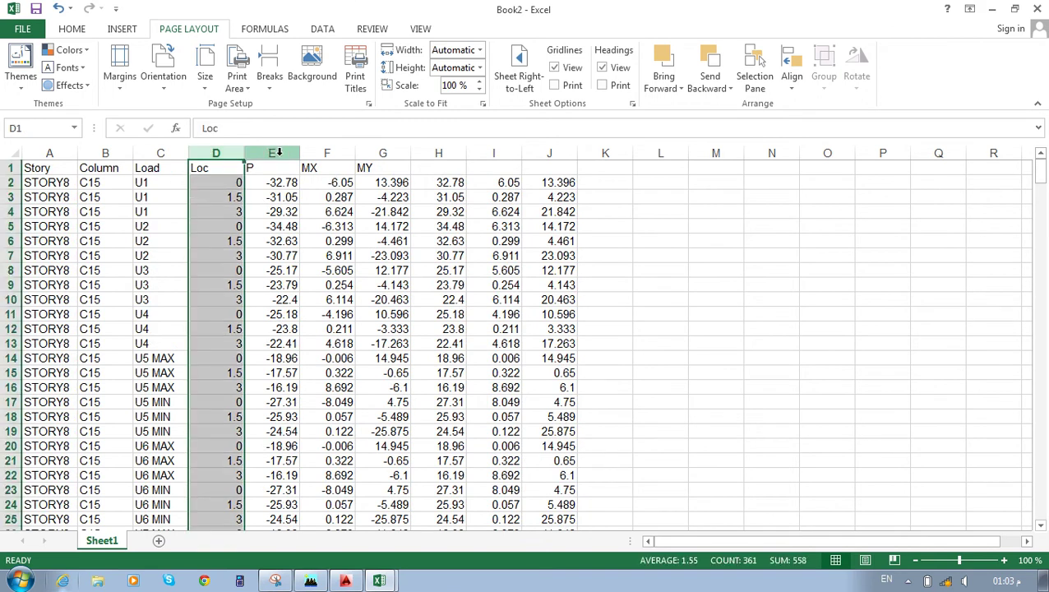
click(279, 153)
click(325, 153)
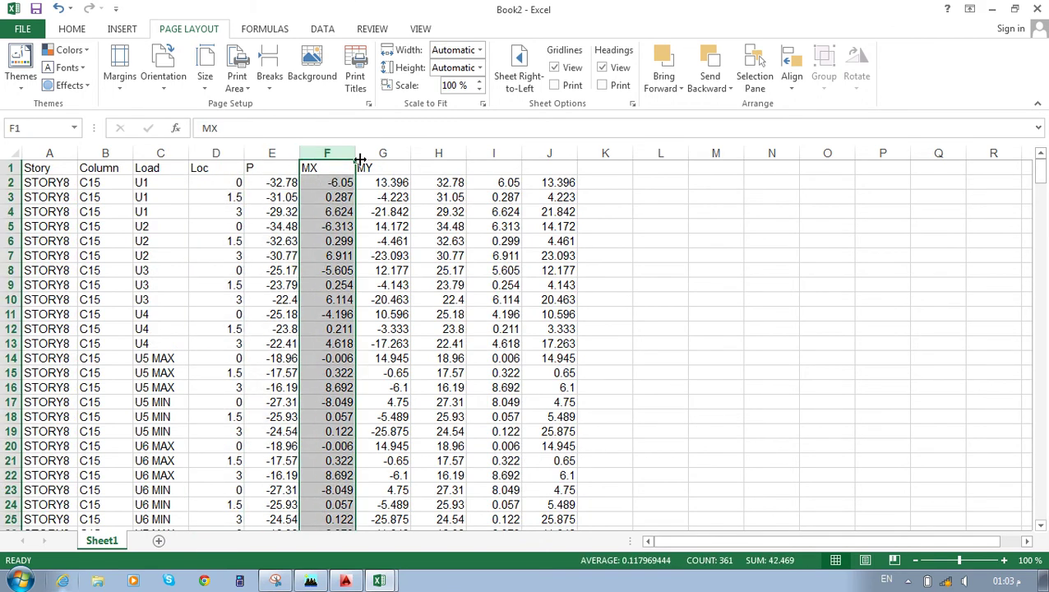
click(383, 153)
click(439, 153)
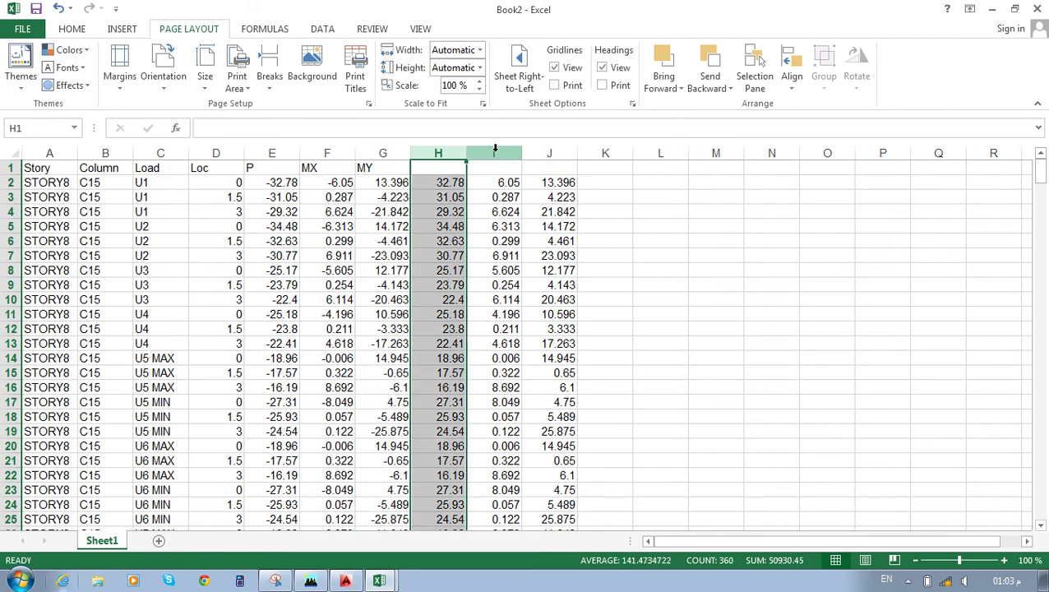
click(493, 153)
click(549, 153)
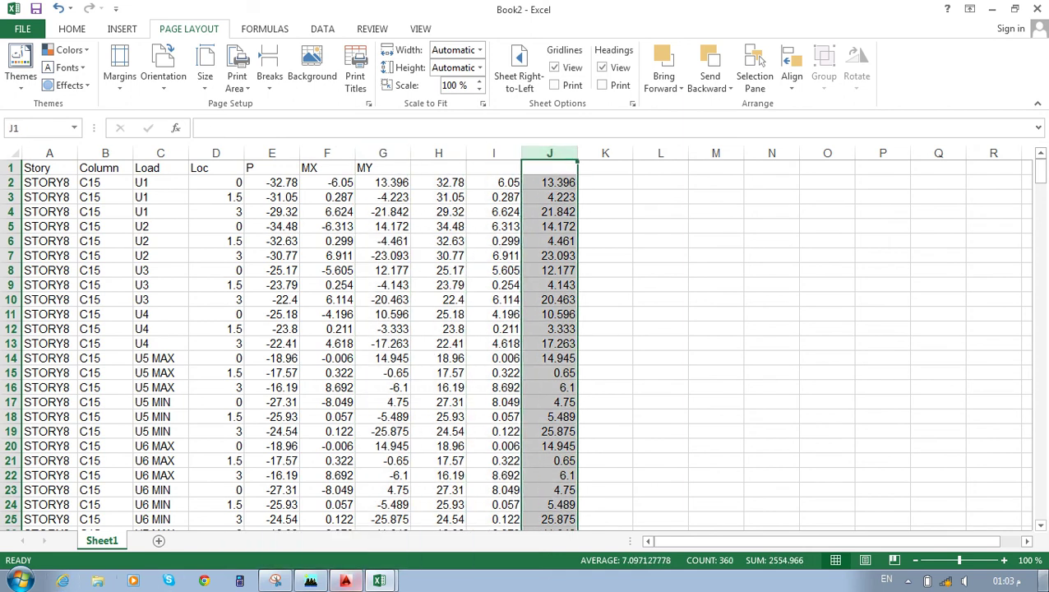
Open the workbook Copy of max-max straining action col from New folder > cep HELP > EXCEL > Columns.
click(1042, 581)
double_click(1012, 85)
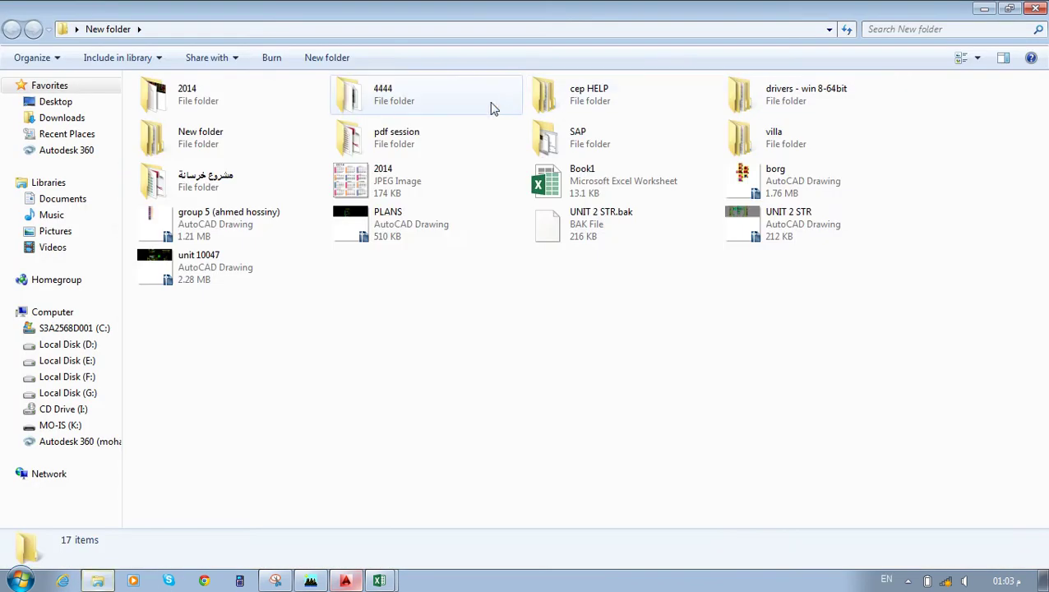
double_click(551, 99)
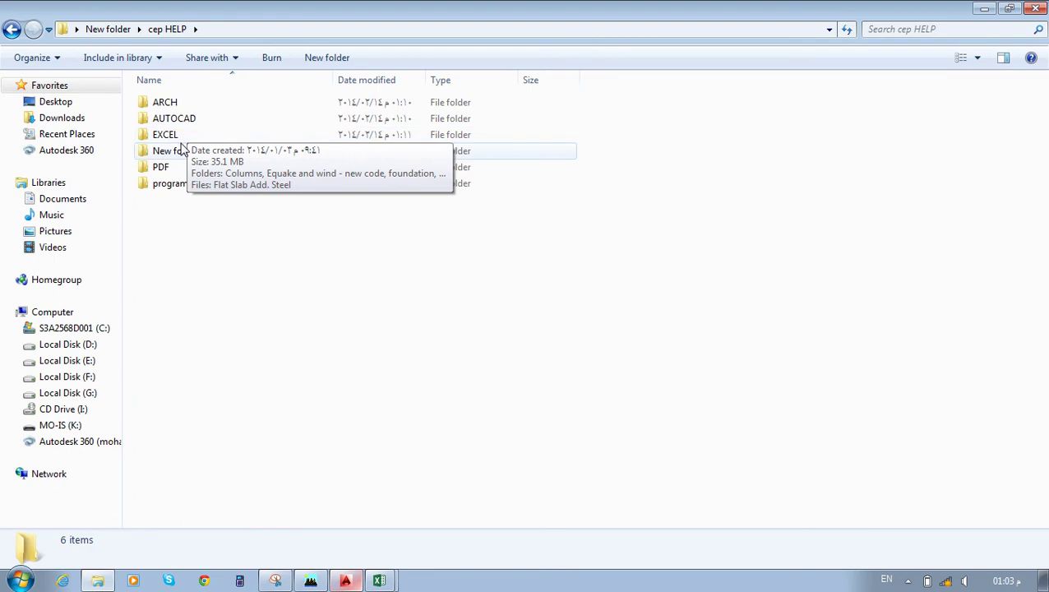
double_click(185, 138)
double_click(174, 104)
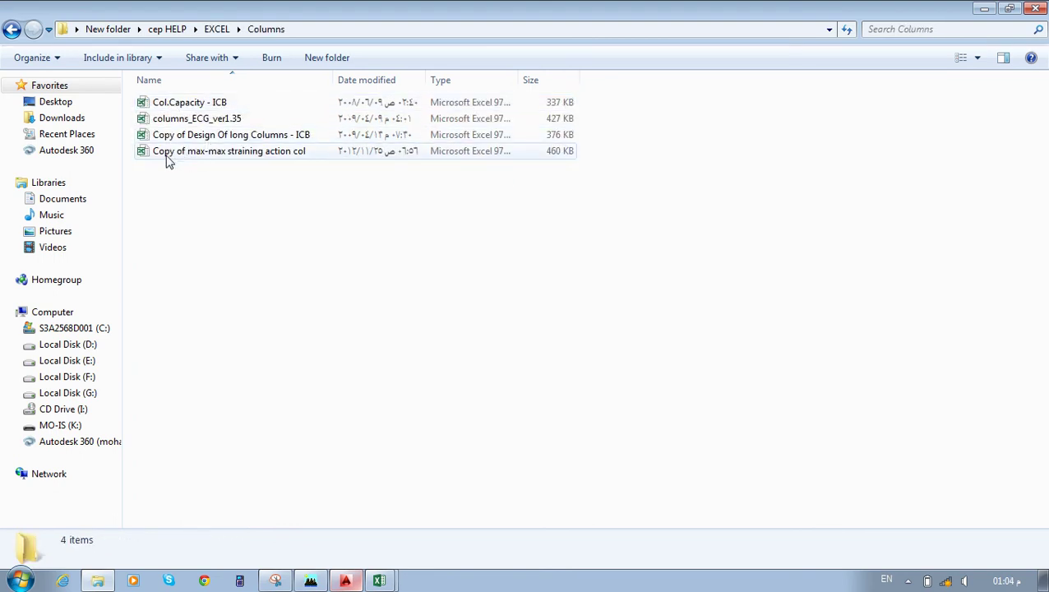
click(272, 152)
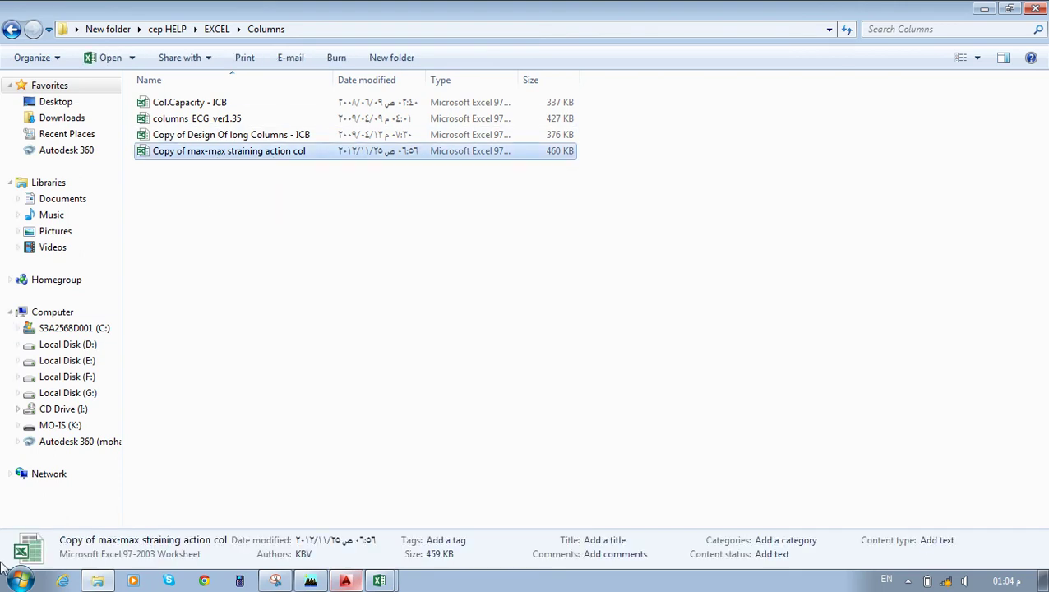
Open the DESIGN OF SHORT COLUMNS workbook from civil > VILLA-1 > unit 2 > EXCEL on drive D.
key(super)
click(286, 399)
double_click(422, 110)
double_click(396, 107)
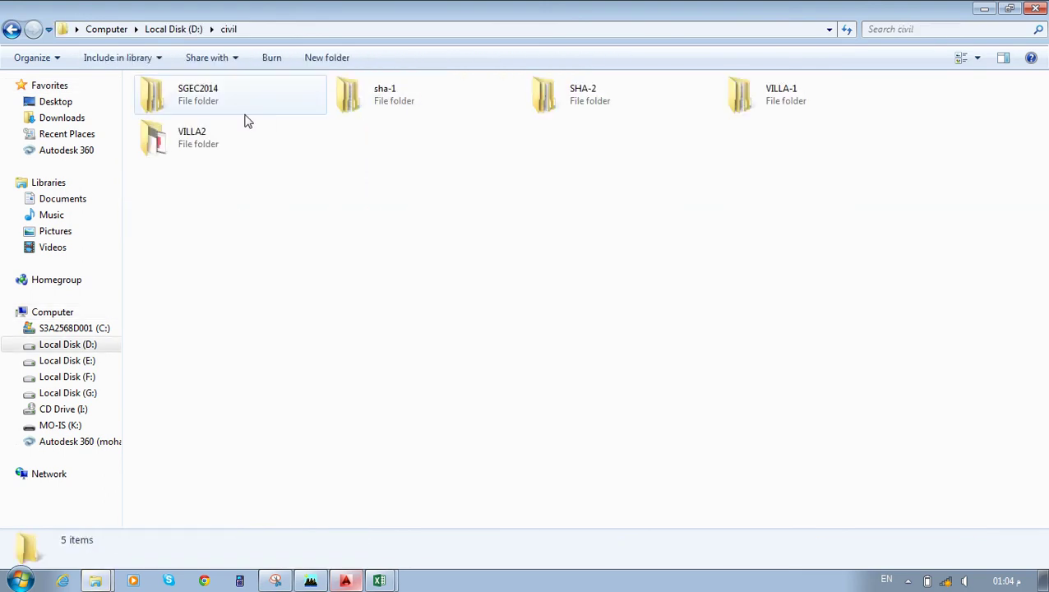
double_click(789, 110)
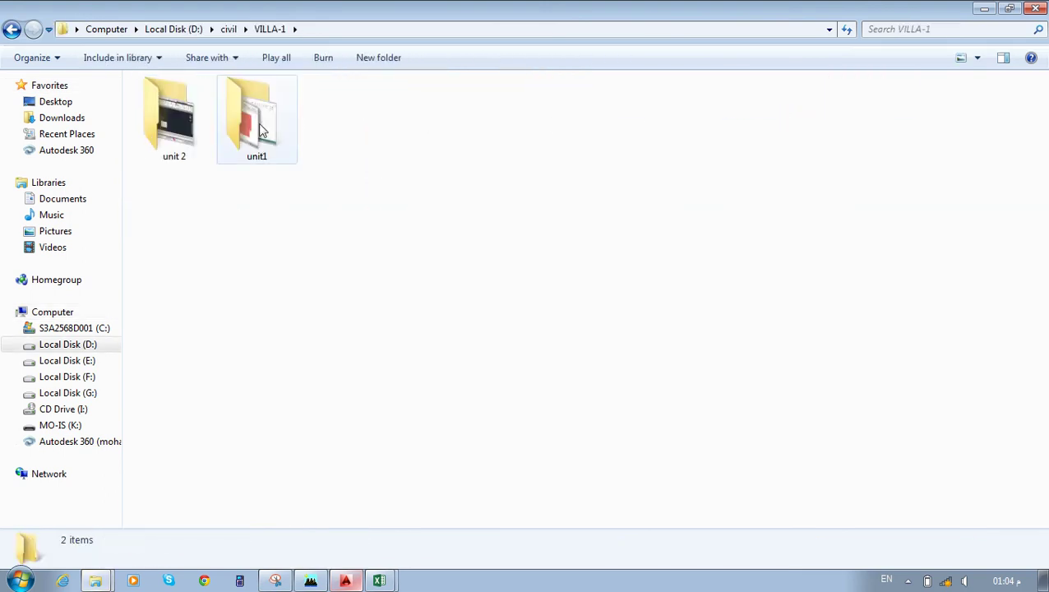
double_click(177, 120)
double_click(192, 150)
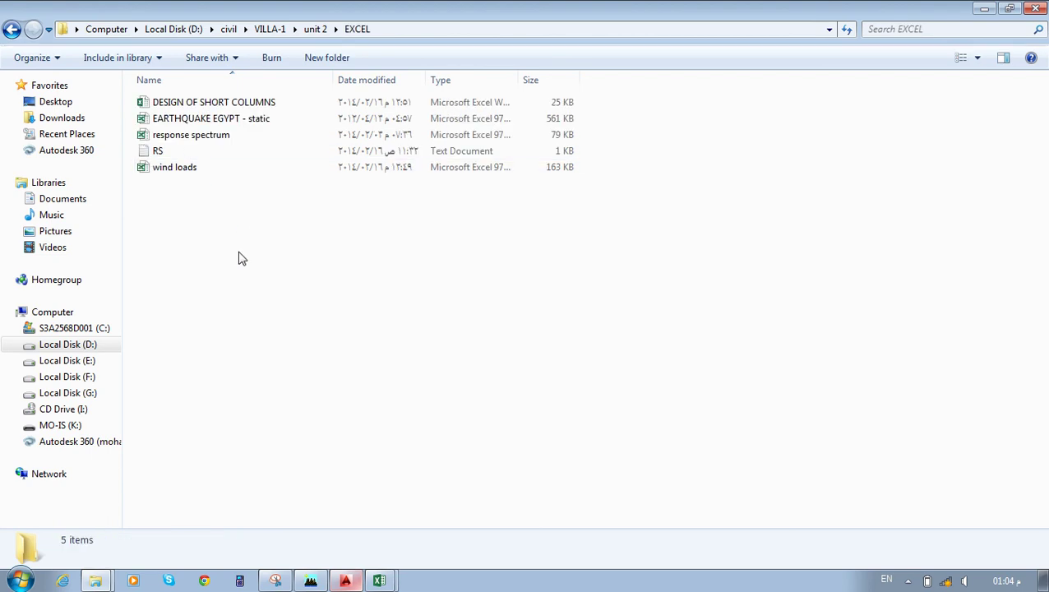
double_click(226, 105)
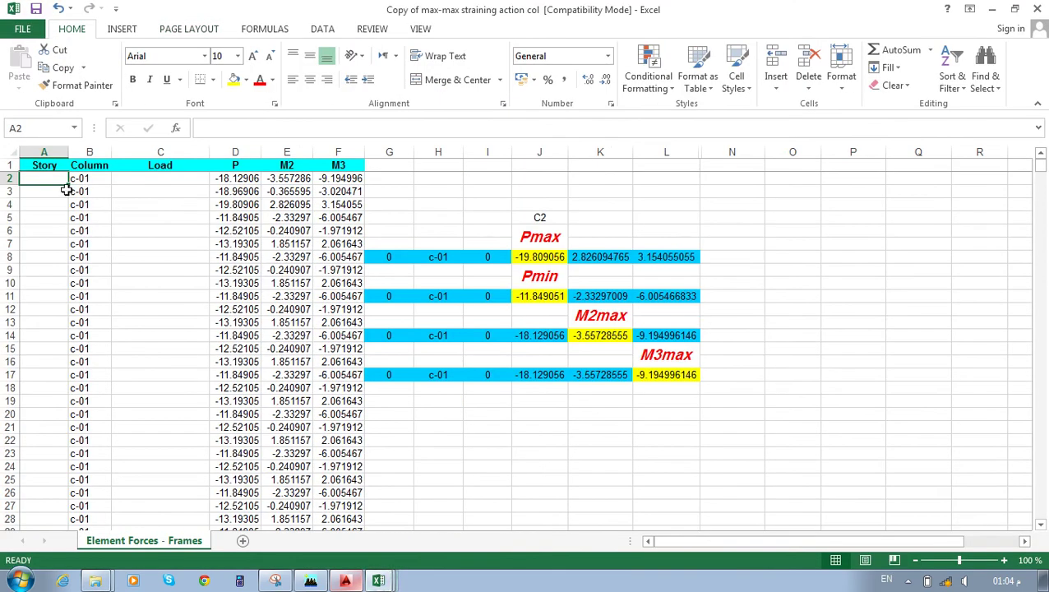
Examine the P, M2 and M3 entries in the force table of the max-max straining action workbook.
click(288, 427)
click(288, 466)
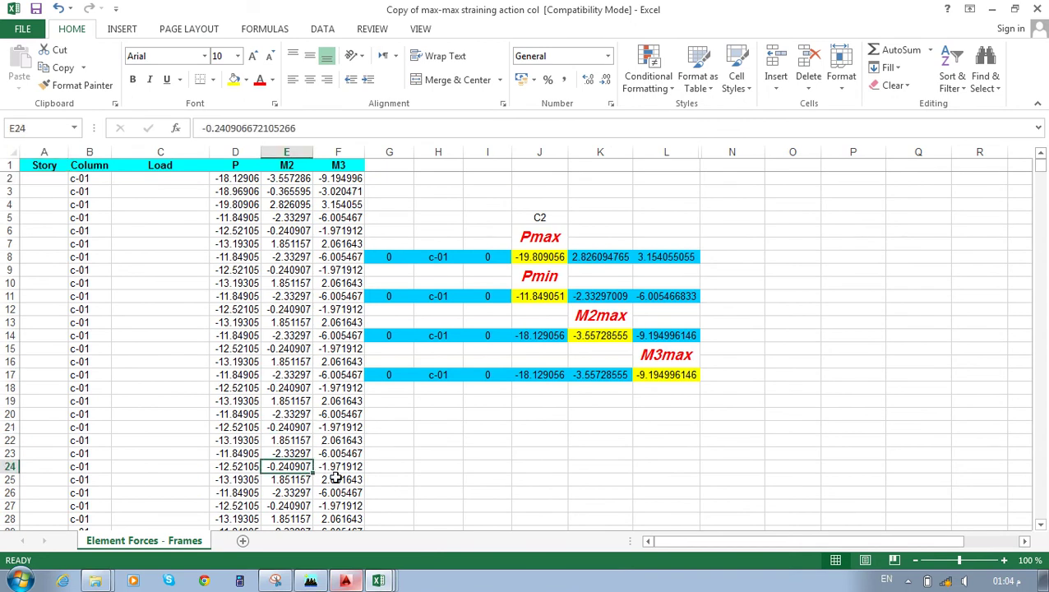
key(Down)
key(Right)
click(238, 179)
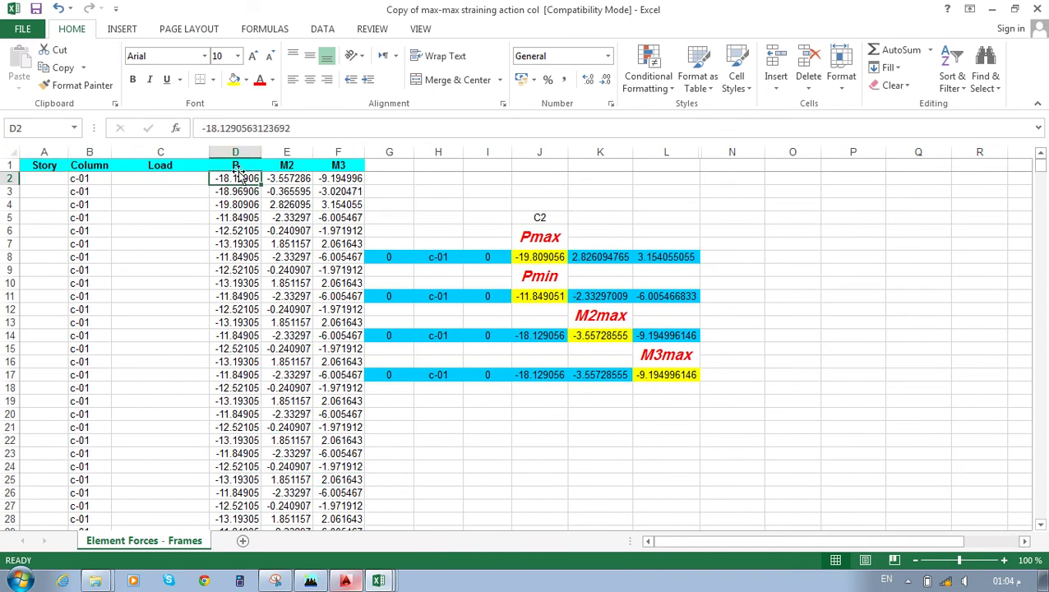
Delete the absolute-value columns H to J in Book2 and return to the max-max straining action workbook.
click(378, 580)
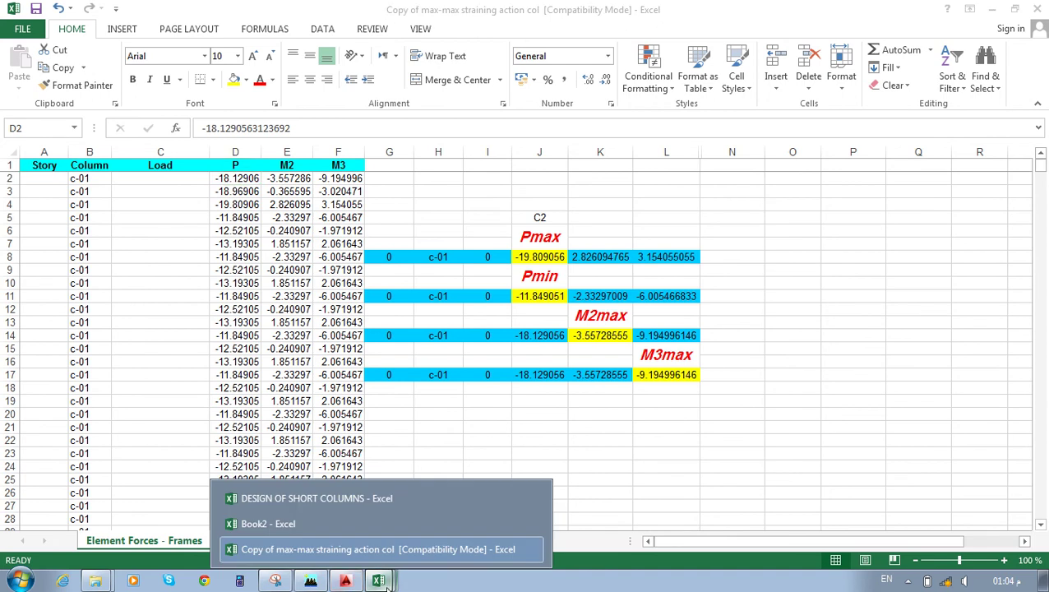
click(338, 524)
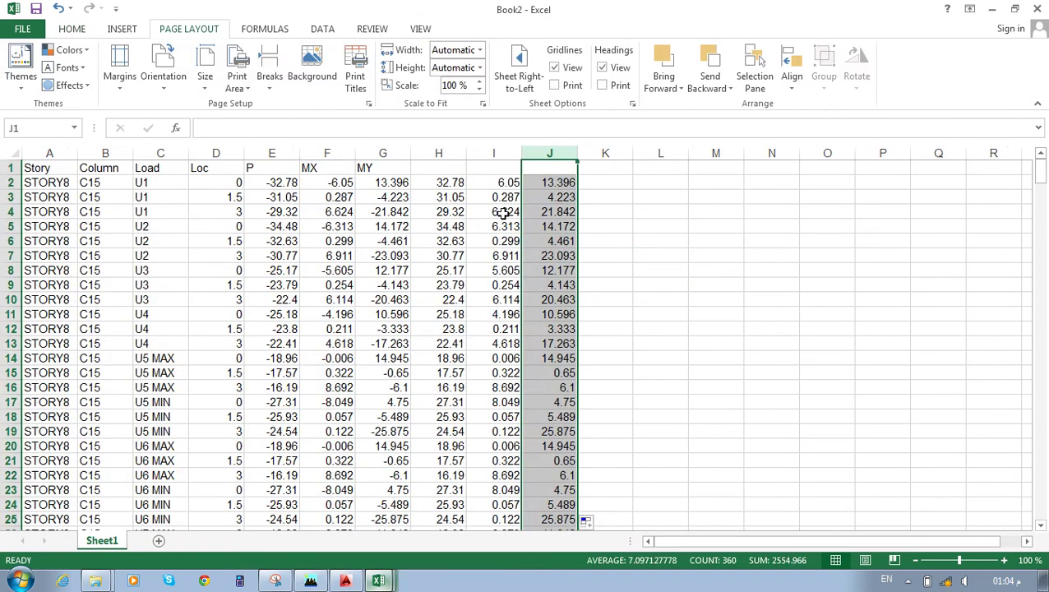
drag(438, 153, 536, 148)
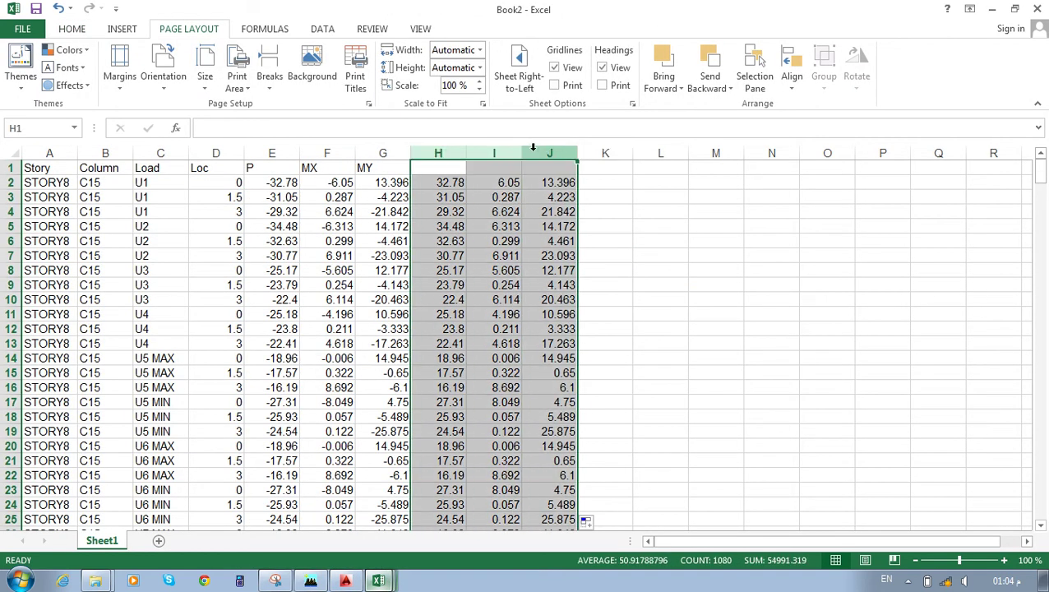
right_click(536, 152)
click(559, 279)
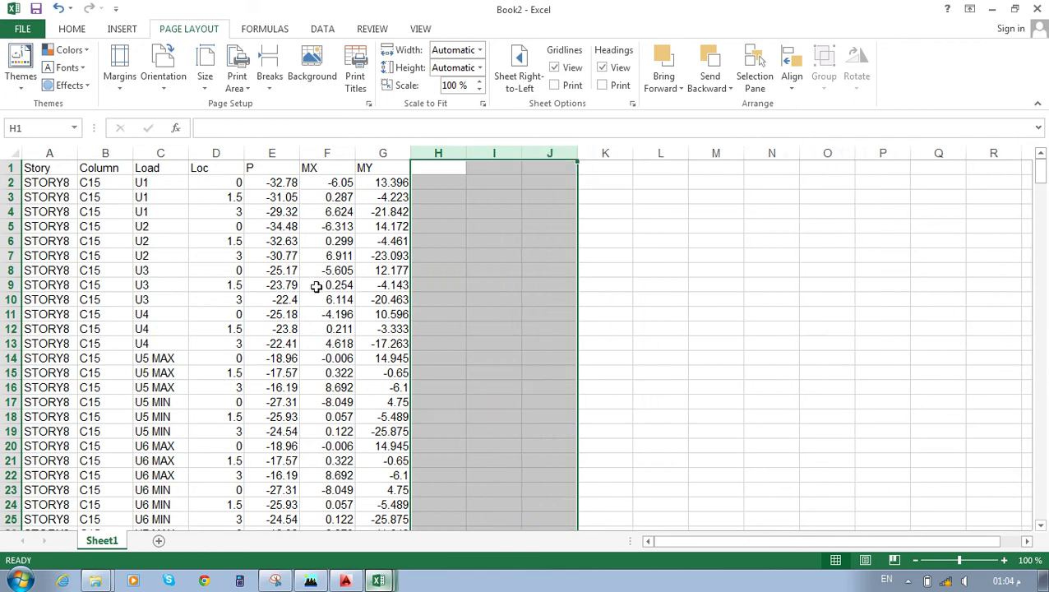
click(378, 581)
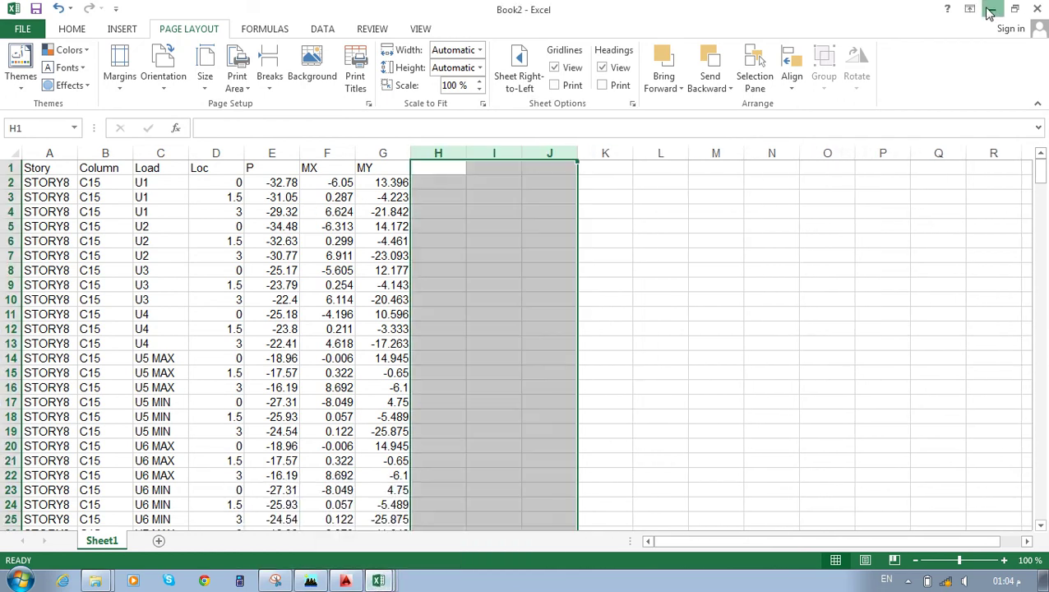
click(992, 9)
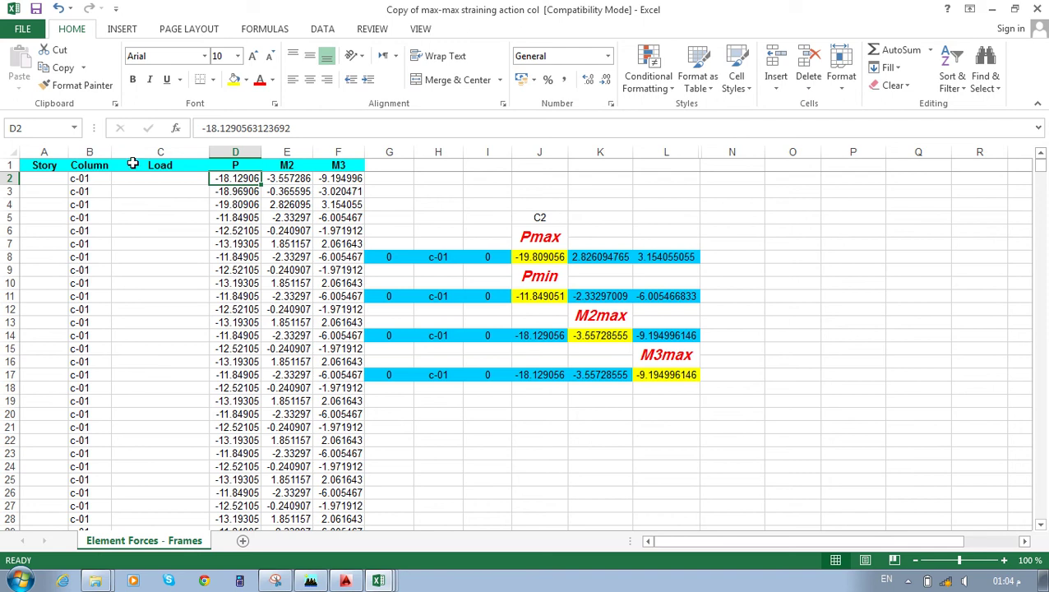
Examine the Story, Column, Load, P, M2 and M3 columns of the max-max straining action workbook one by one.
click(45, 154)
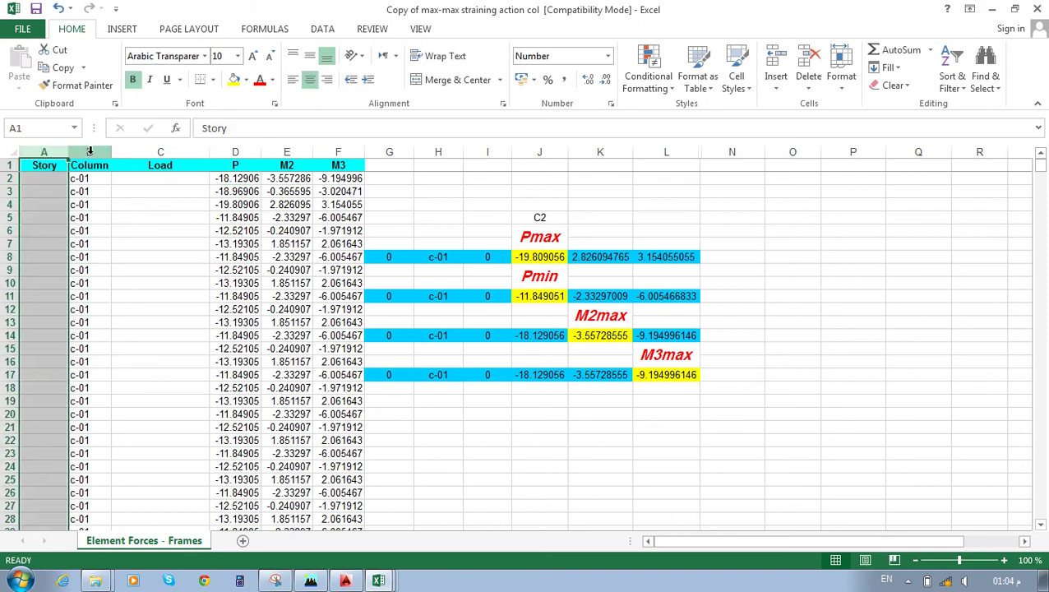
click(90, 153)
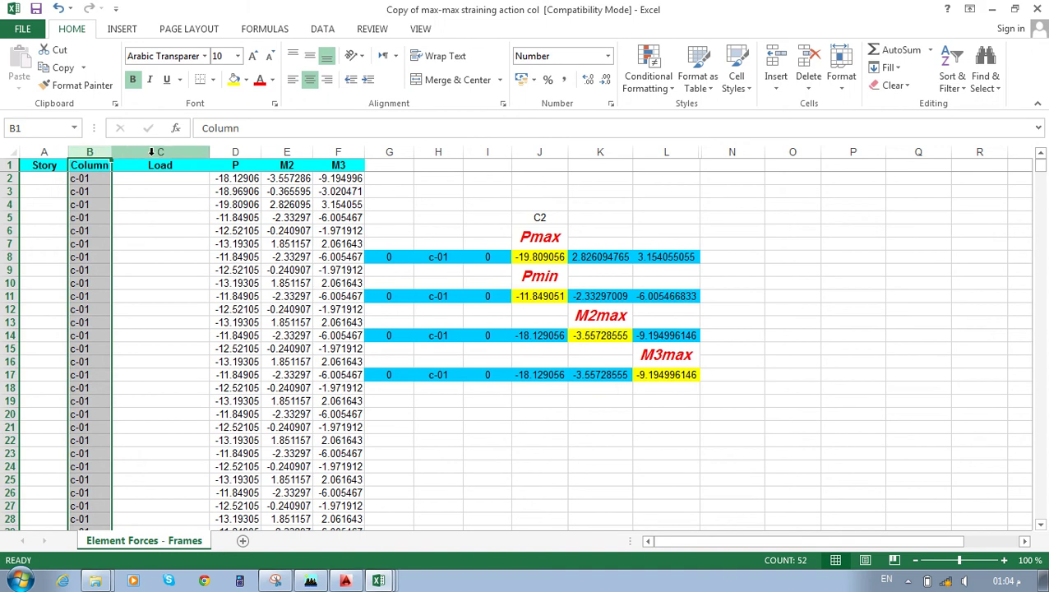
click(151, 153)
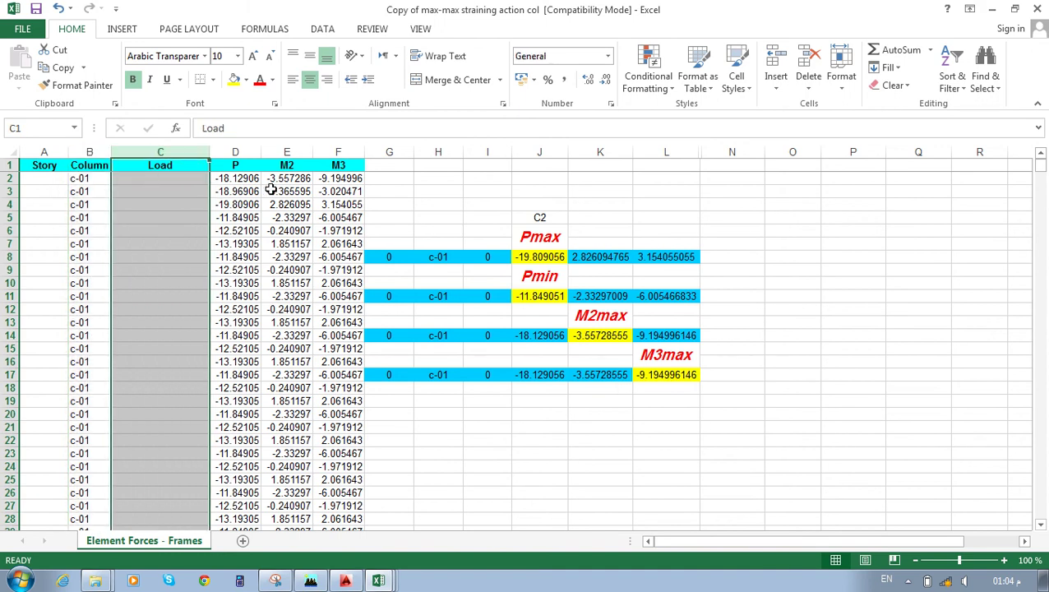
click(235, 153)
click(286, 153)
click(338, 153)
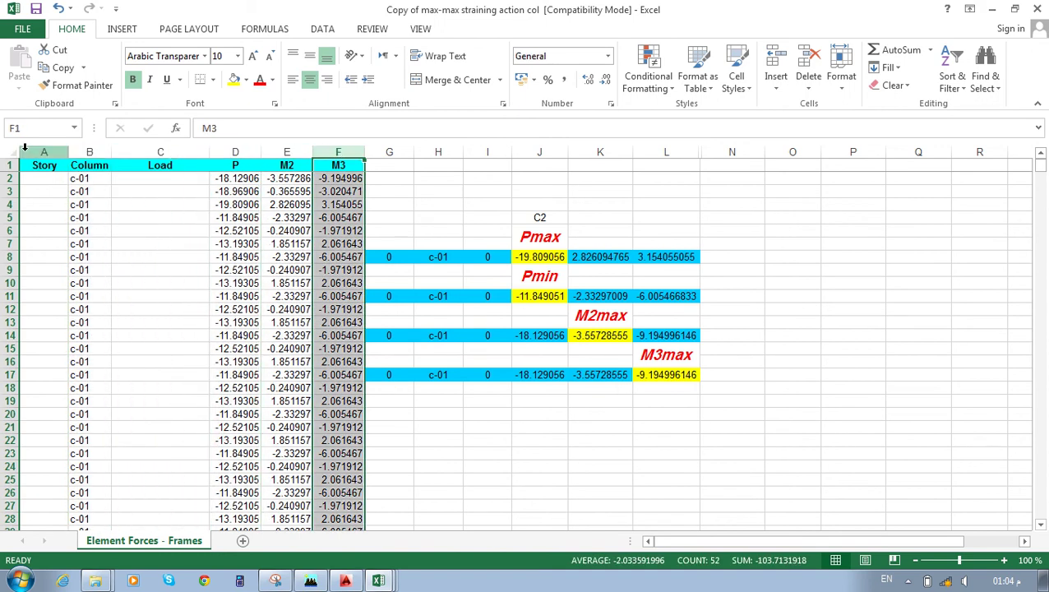
Copy the Story, Column, Load, P, MX and MY columns of Book2, leaving out Loc, and return to the max-max straining action workbook.
click(378, 580)
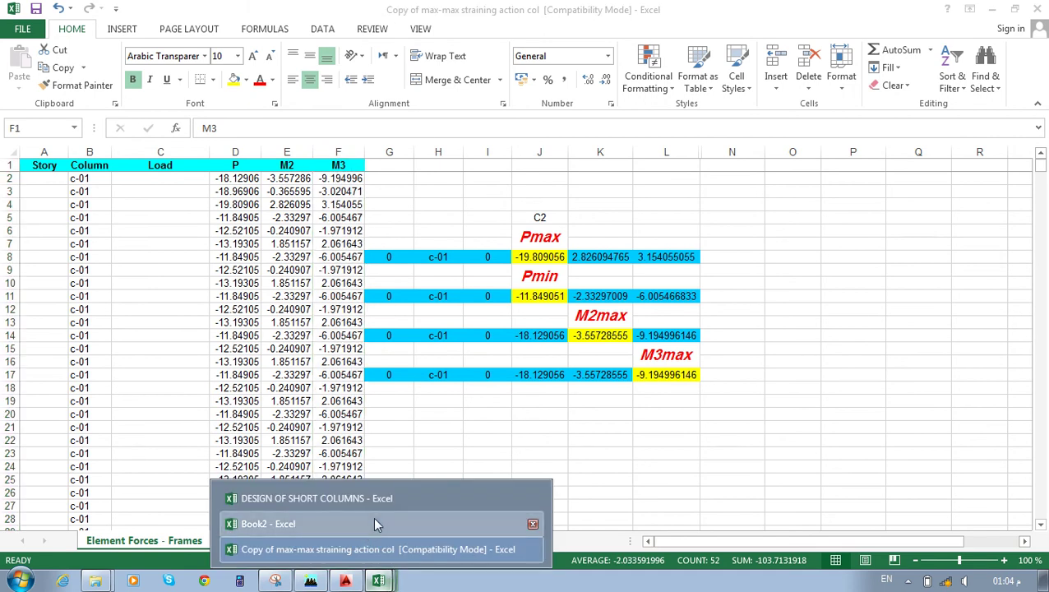
click(373, 524)
click(47, 153)
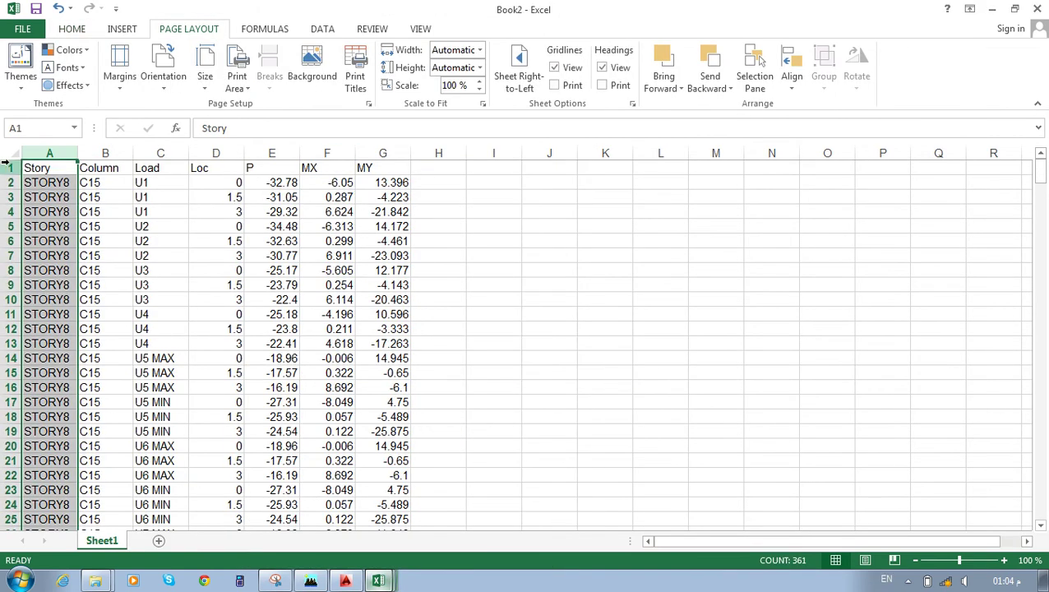
ctrl+click(104, 153)
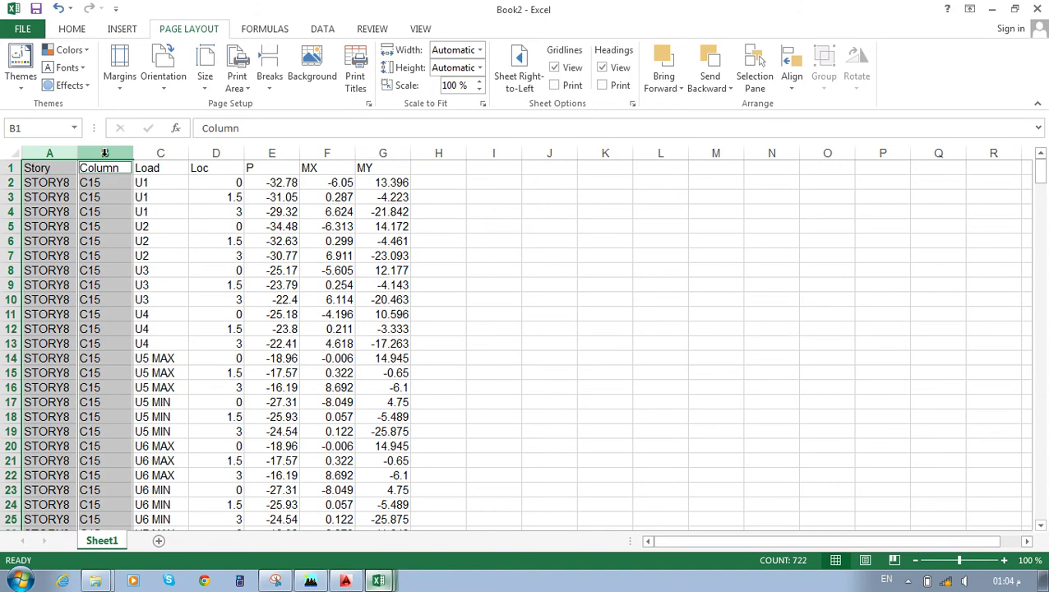
ctrl+click(169, 153)
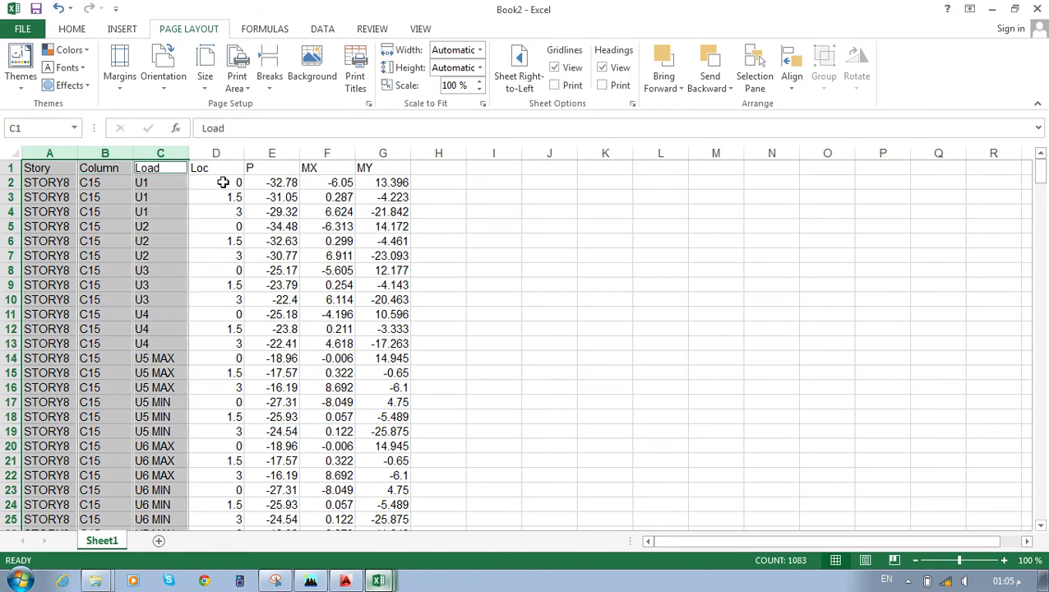
ctrl+click(279, 153)
ctrl+click(315, 153)
ctrl+click(362, 153)
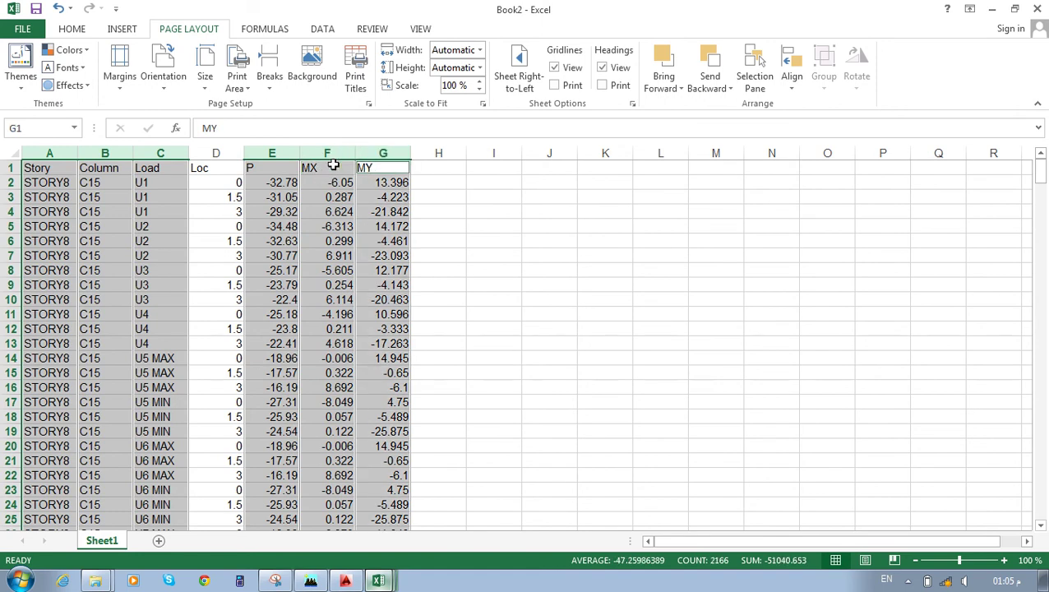
key(ctrl+c)
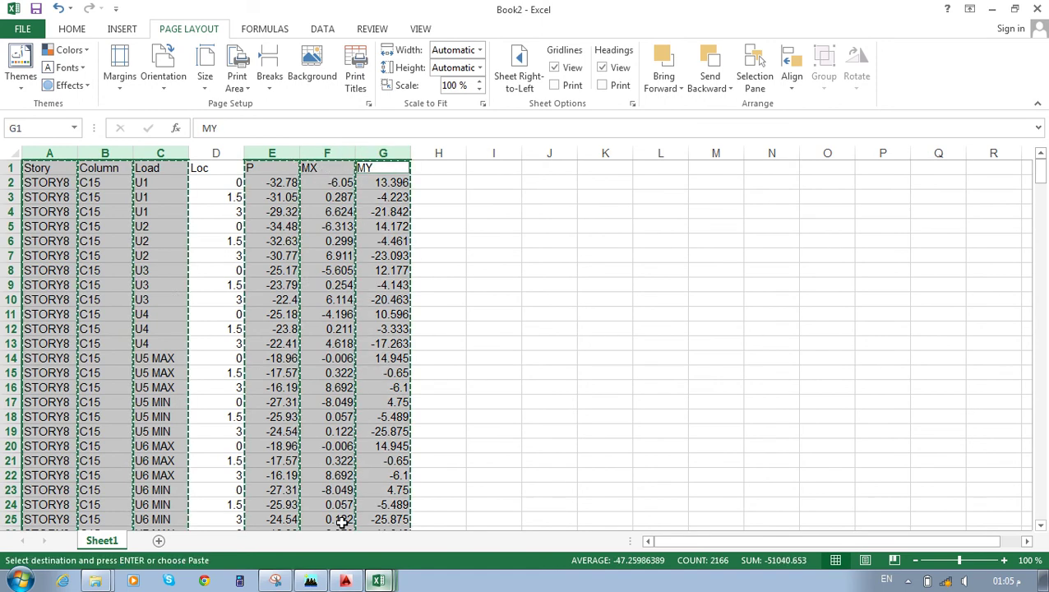
mouse_move(379, 581)
click(315, 546)
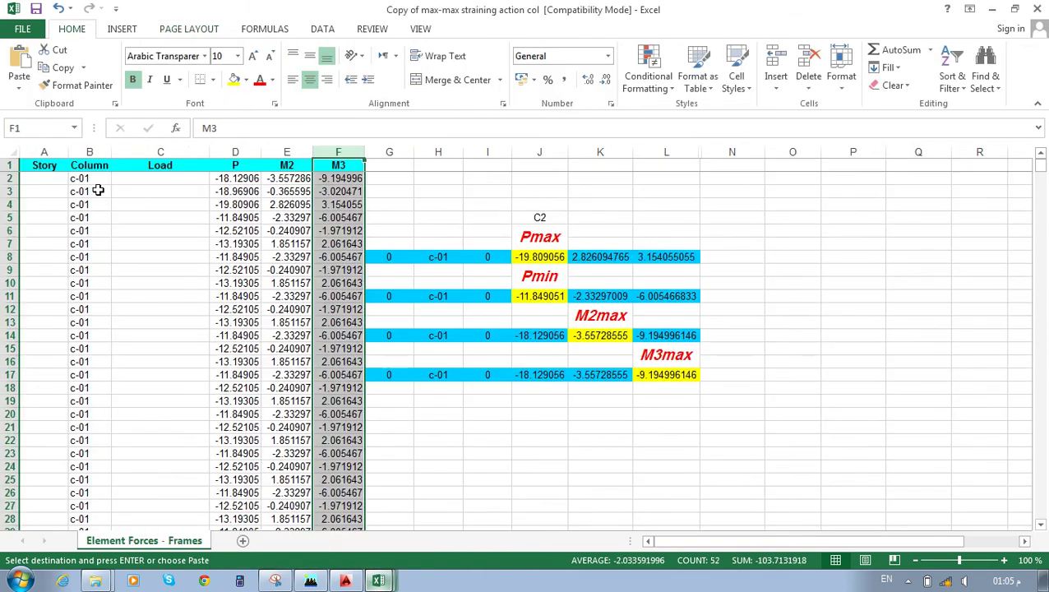
Paste the copied Story, Column, Load, P, MX and MY columns into the sheet starting at column A, over the existing data.
click(45, 151)
right_click(44, 147)
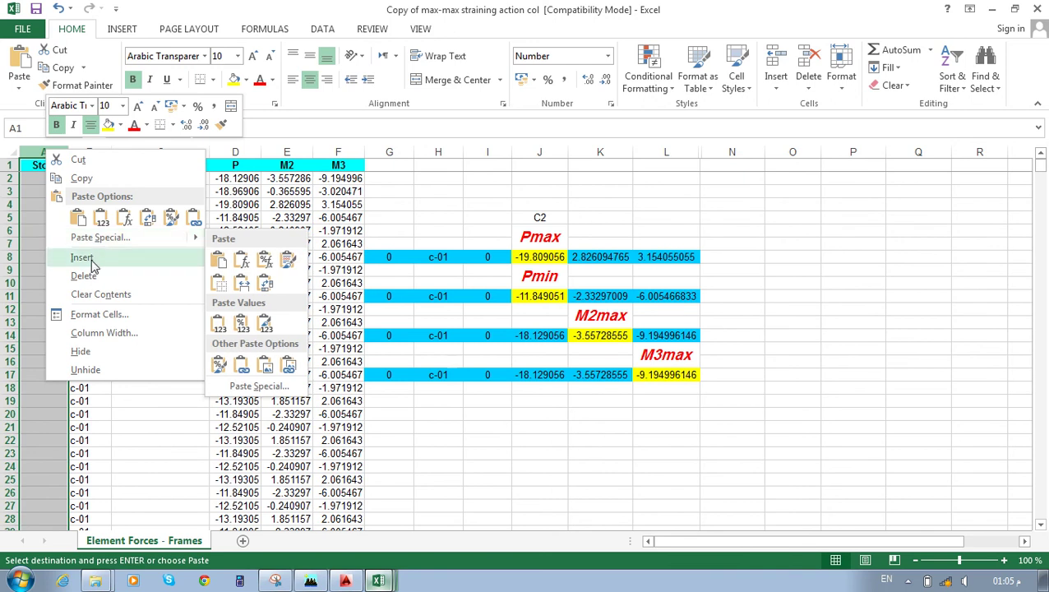
click(93, 259)
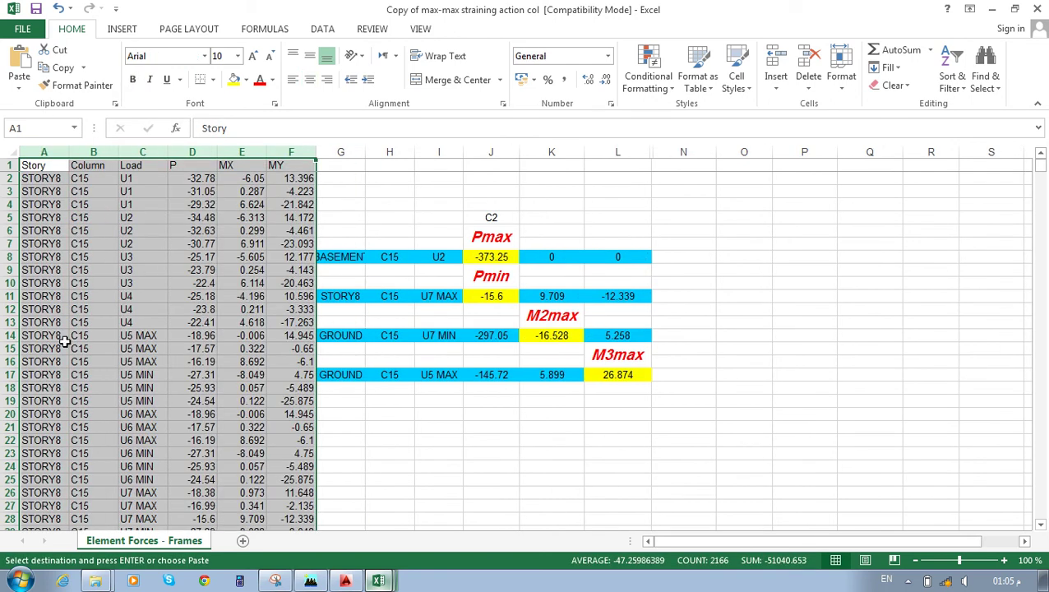
Check the pasted column C15 forces from STORY8 down to the last BASEMENT row.
click(33, 152)
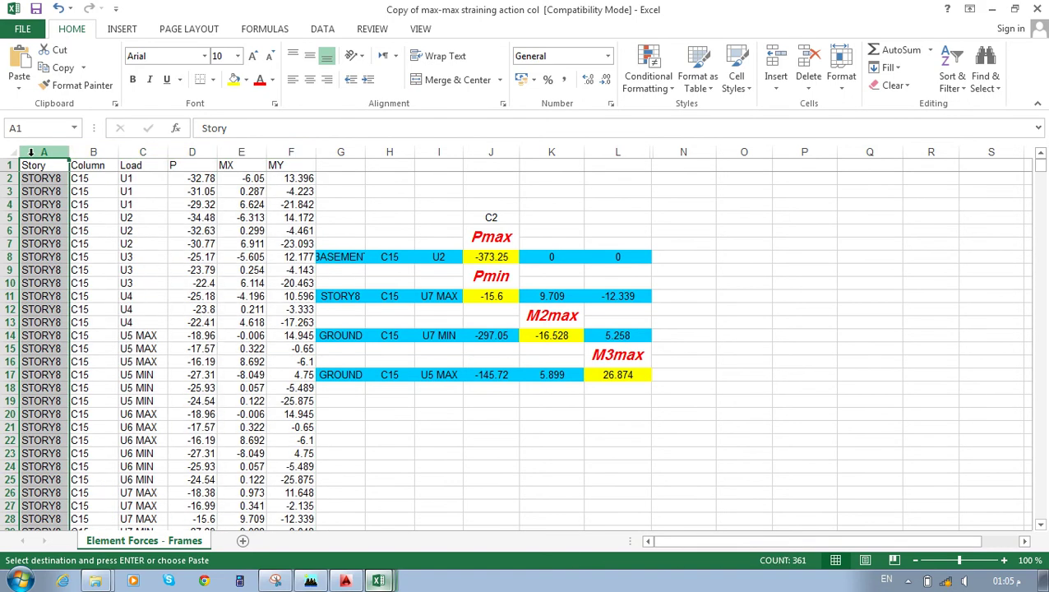
scroll(172, 220, down, 3)
scroll(172, 221, down, 20)
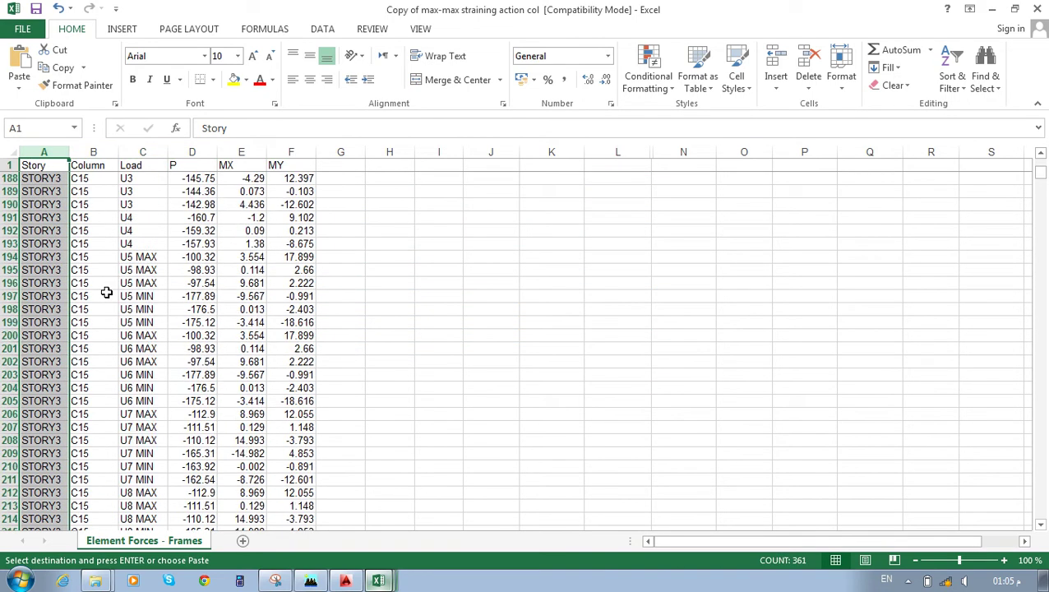
scroll(106, 293, down, 20)
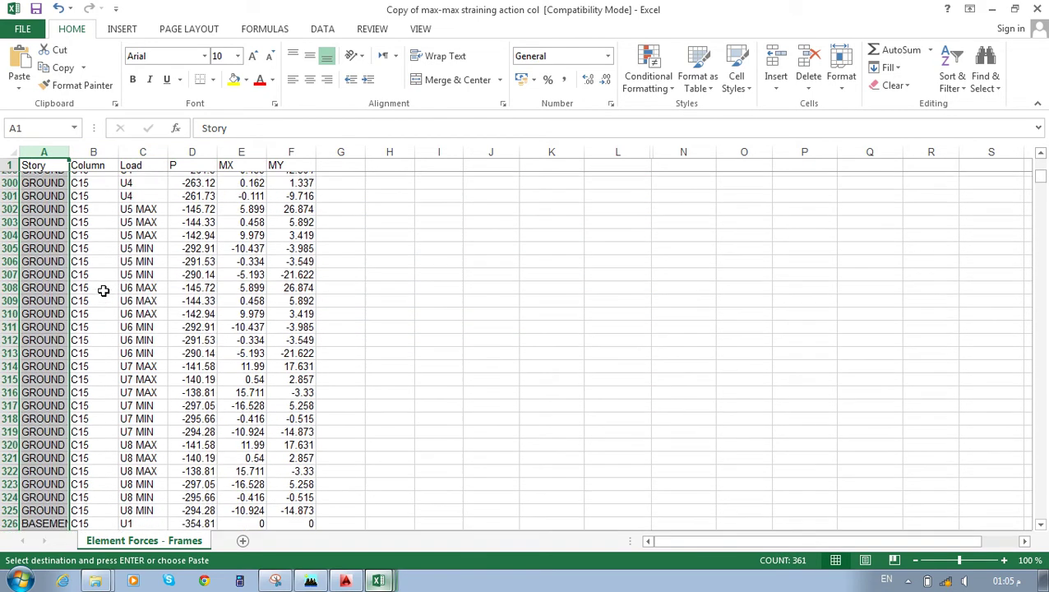
scroll(104, 289, down, 17)
scroll(91, 290, up, 4)
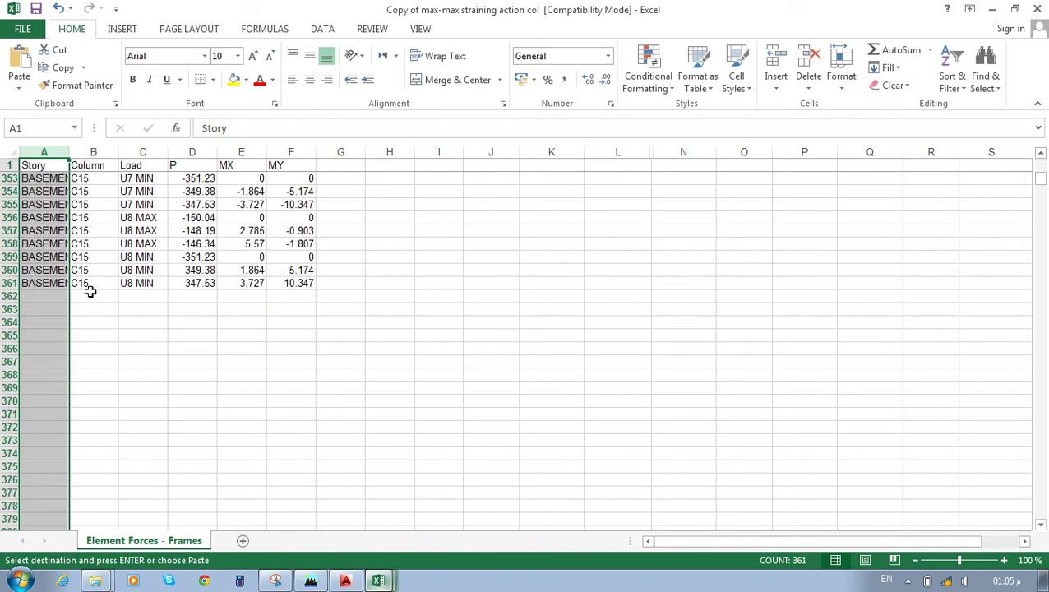
scroll(115, 325, up, 1)
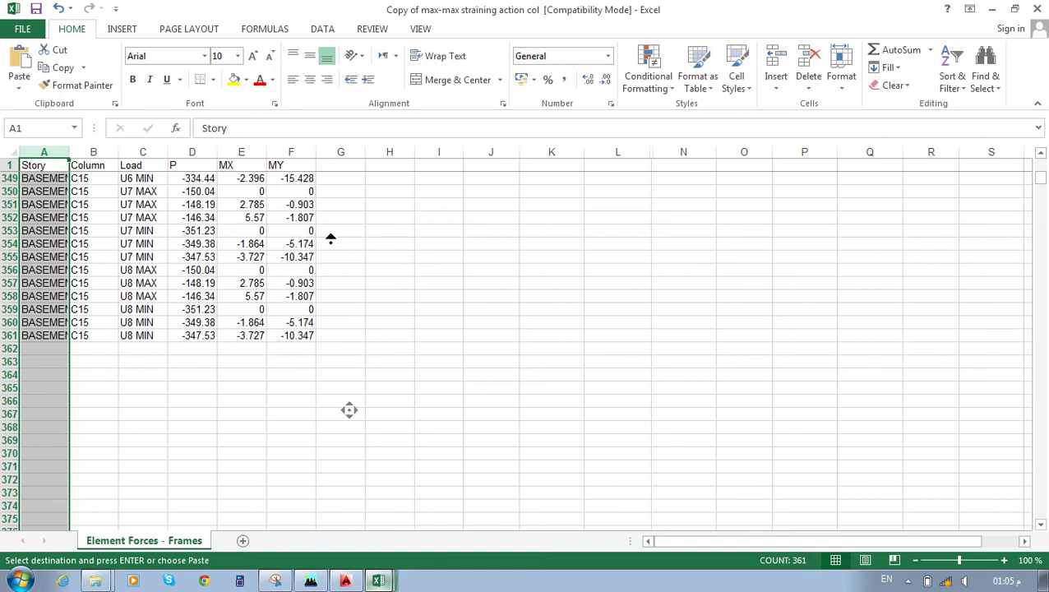
scroll(331, 238, up, 10)
Switch to the Book2 workbook and look through its copied source columns past the end of the data.
click(379, 580)
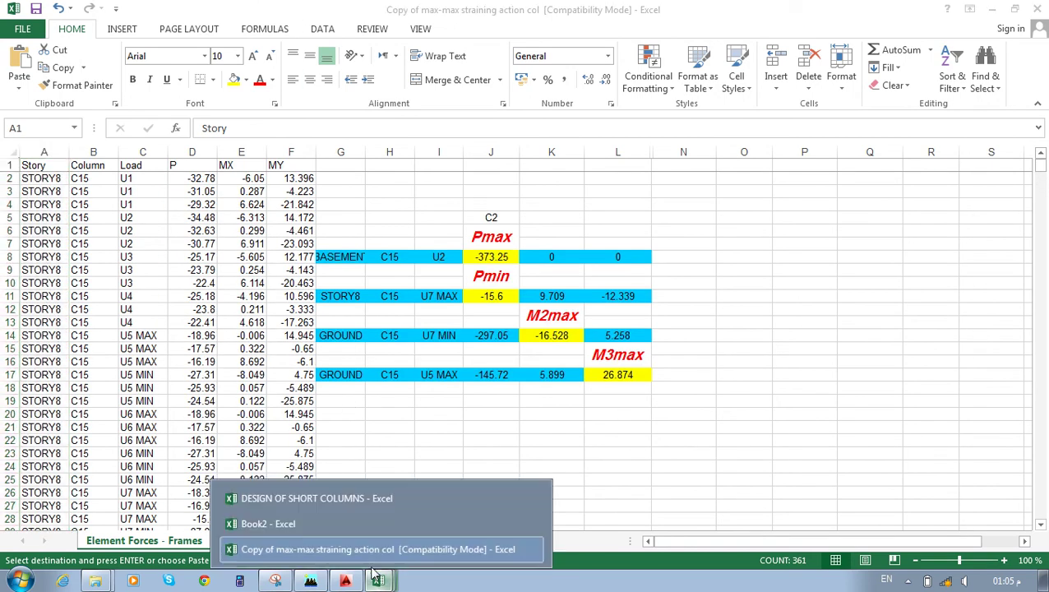
click(313, 527)
scroll(321, 241, down, 20)
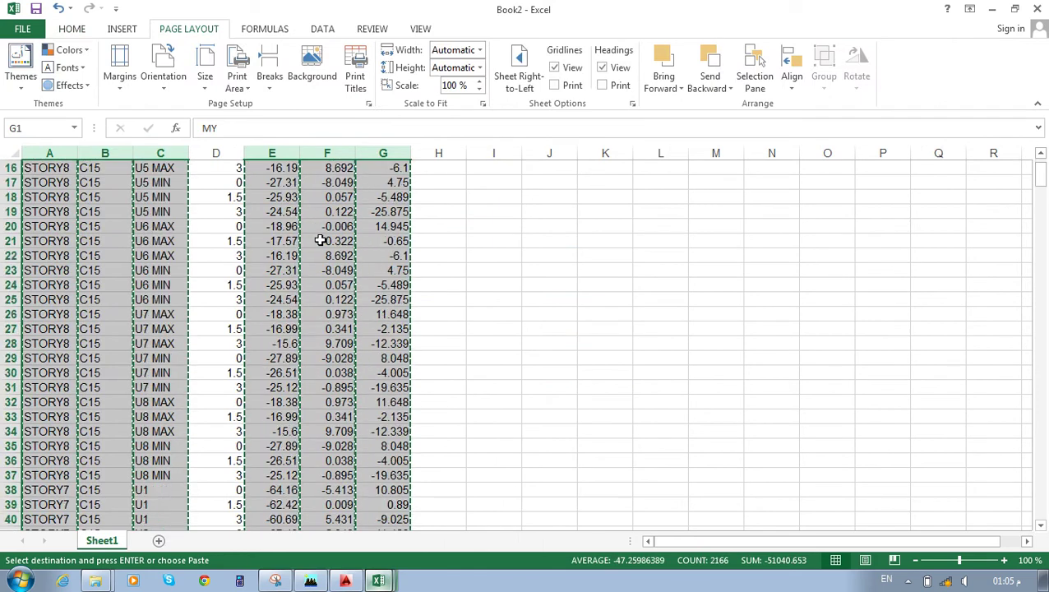
scroll(341, 348, down, 20)
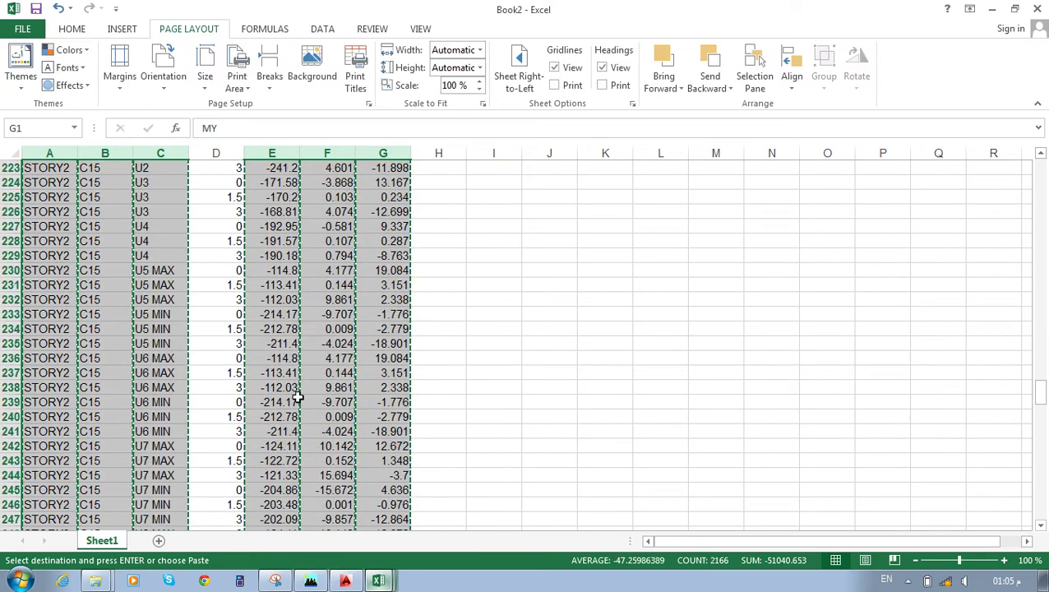
scroll(298, 402, down, 16)
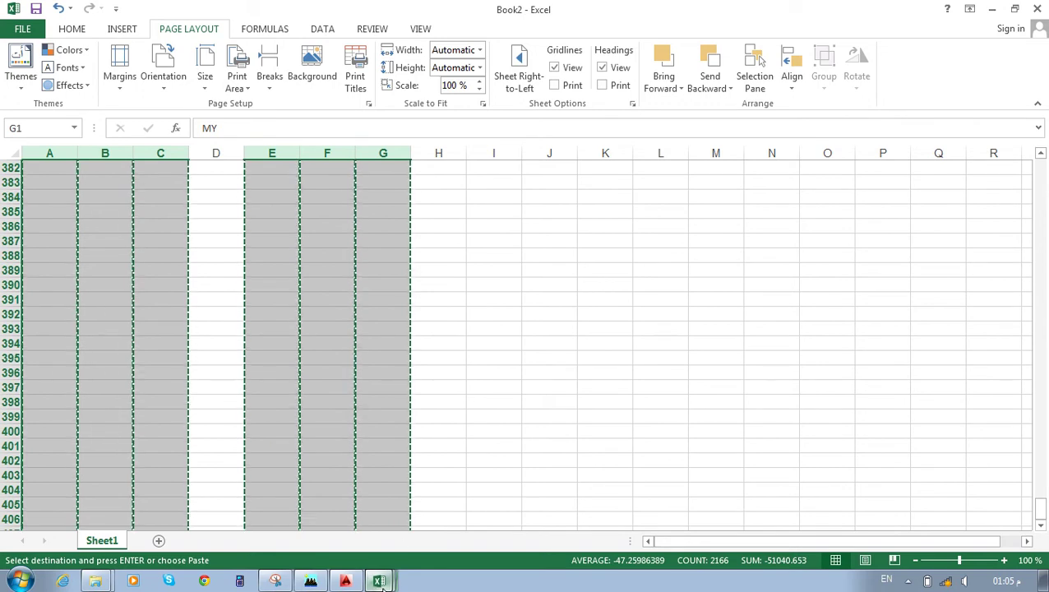
Return to the Copy of max-max straining action col workbook and paste the copied data again as values over columns A to F.
mouse_move(379, 580)
click(345, 549)
drag(45, 151, 300, 151)
right_click(43, 150)
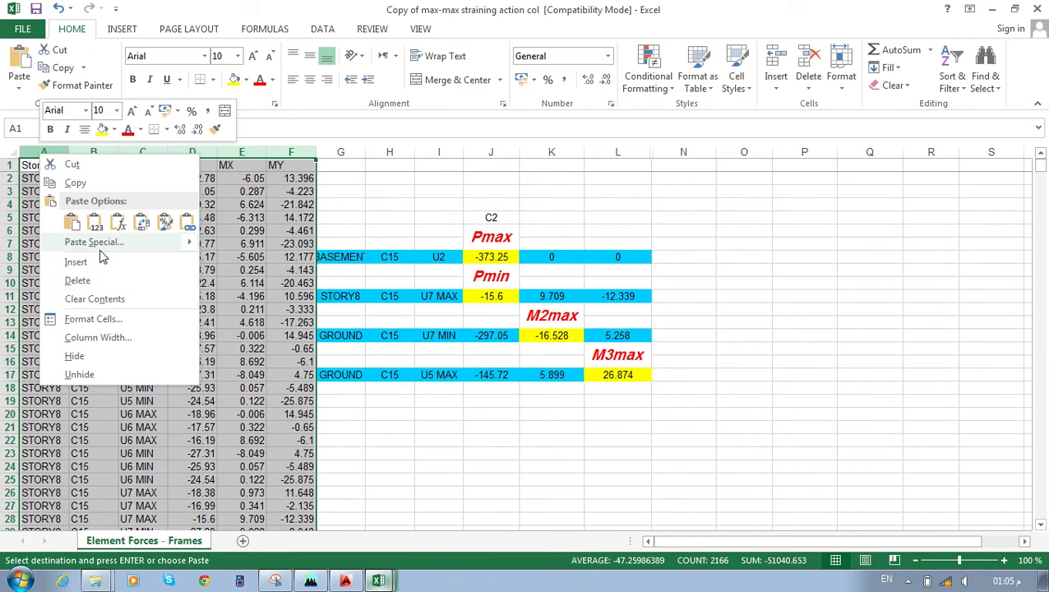
click(89, 222)
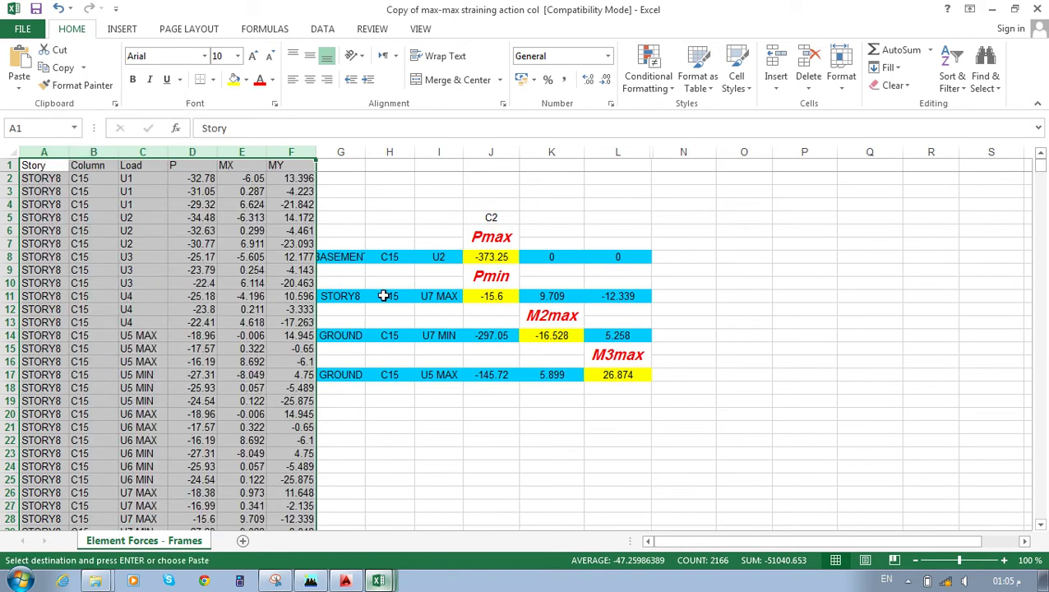
Inspect the formulas in the Pmax row that return the story, column, load combination, axial force and moments.
click(349, 256)
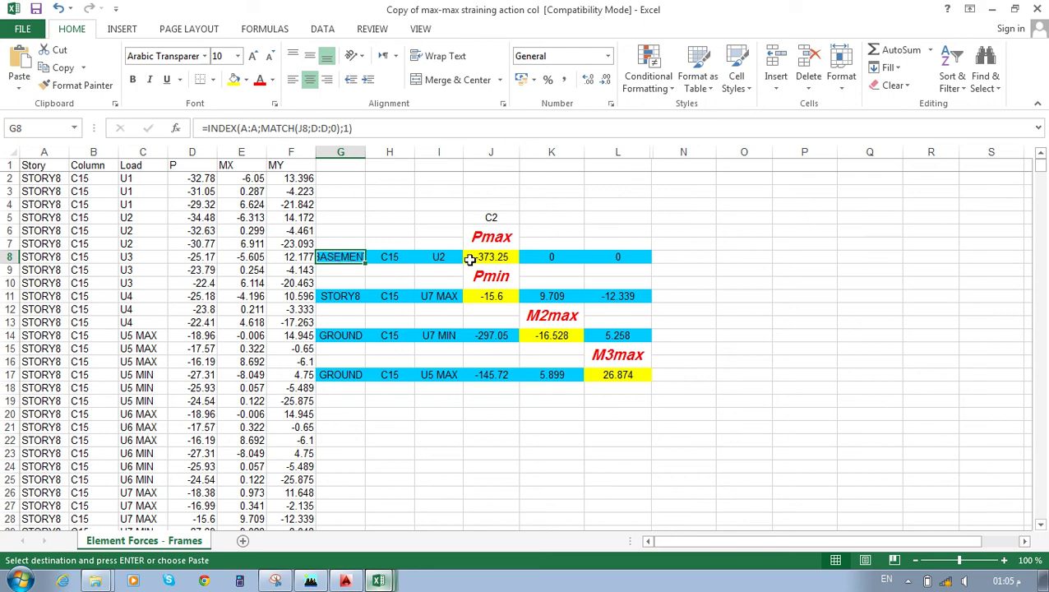
click(399, 256)
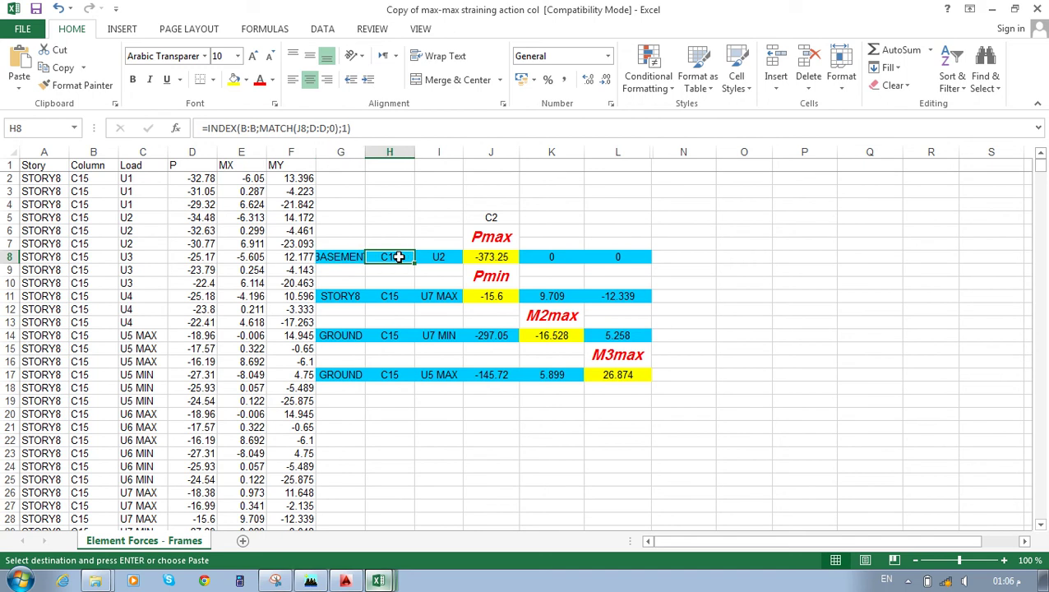
click(448, 258)
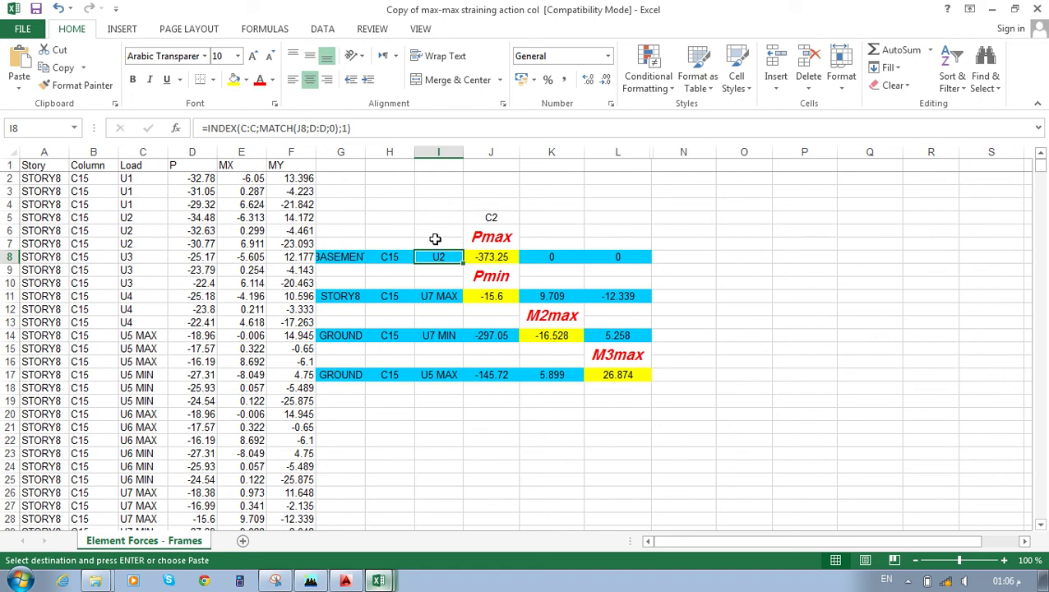
click(493, 258)
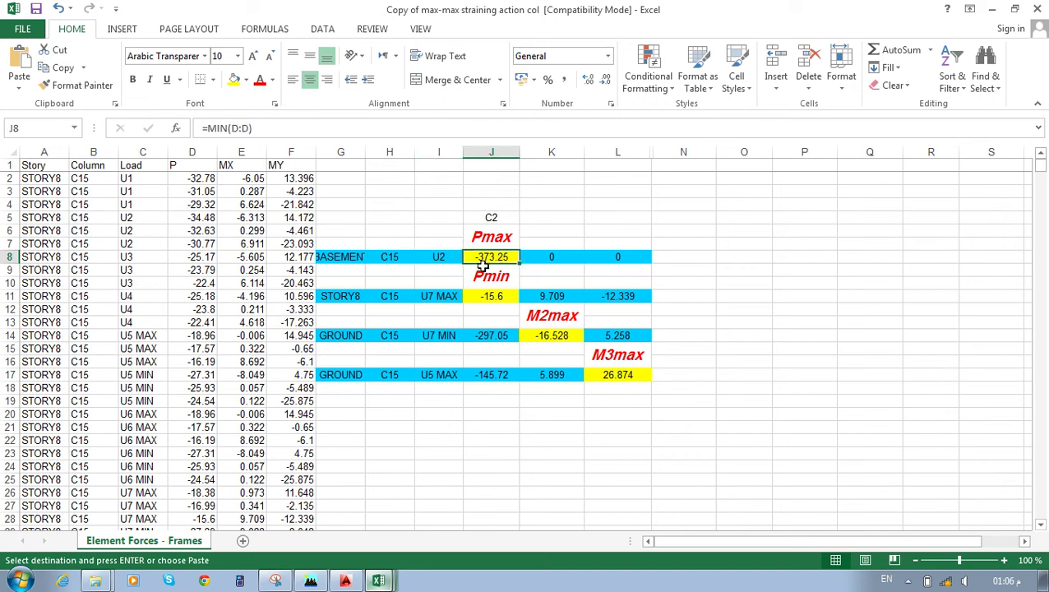
click(566, 257)
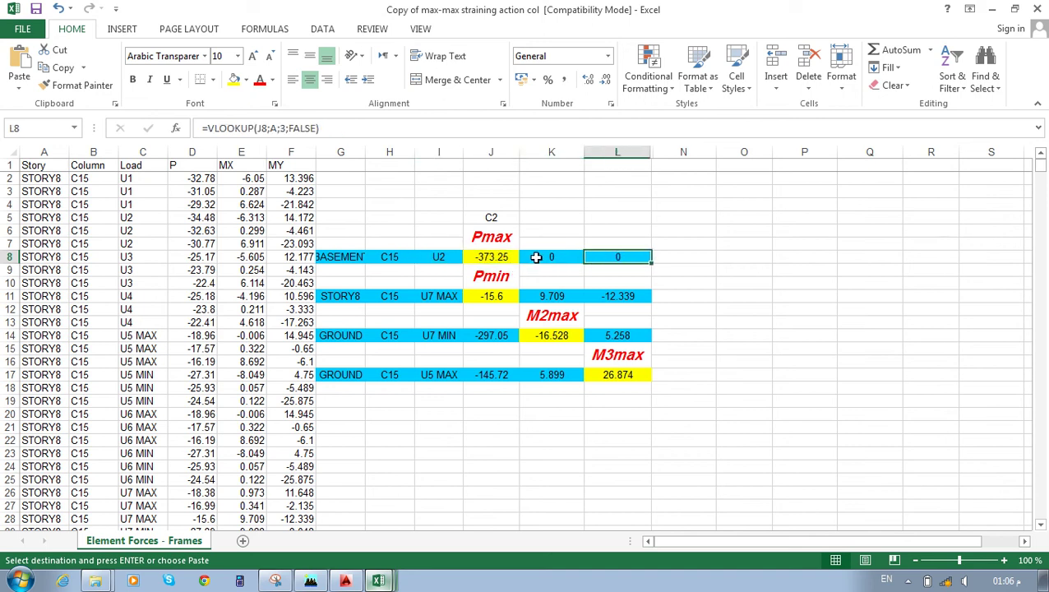
key(Right)
Inspect the Pmin row's story, load combination and moment formulas.
click(342, 297)
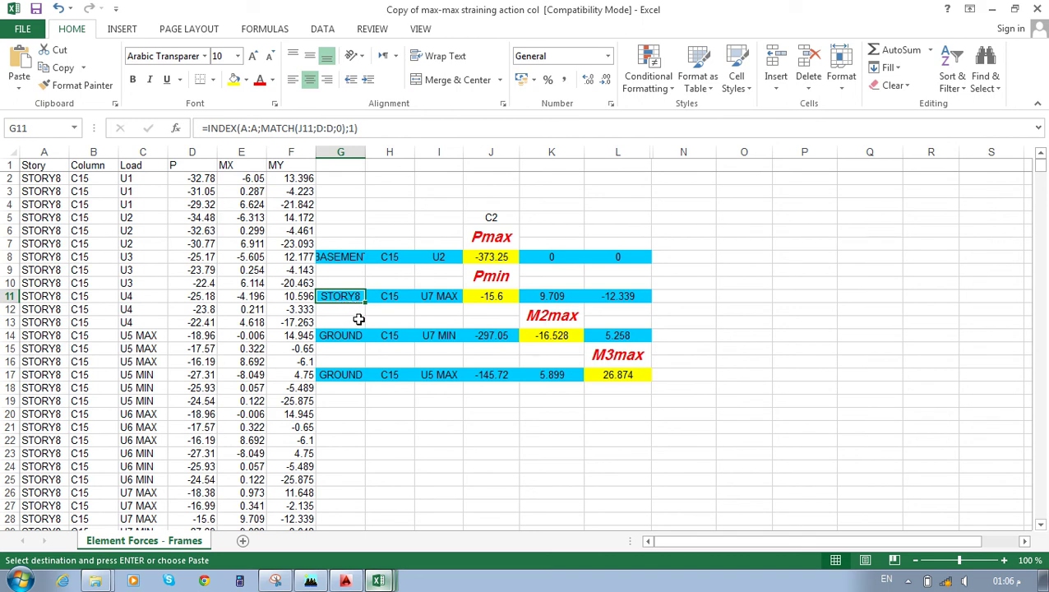
click(544, 298)
click(614, 292)
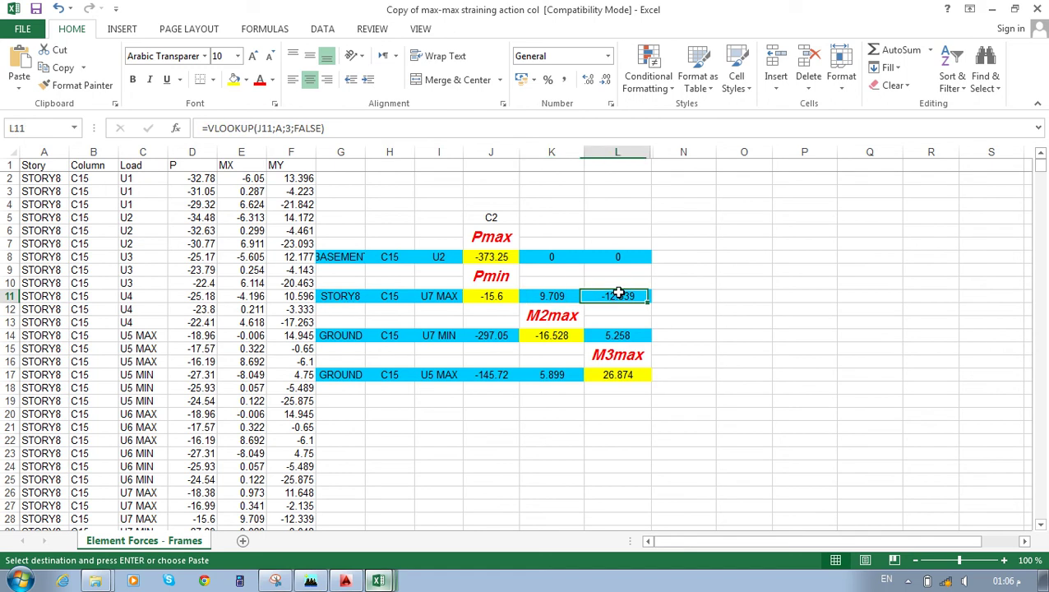
click(523, 296)
click(436, 296)
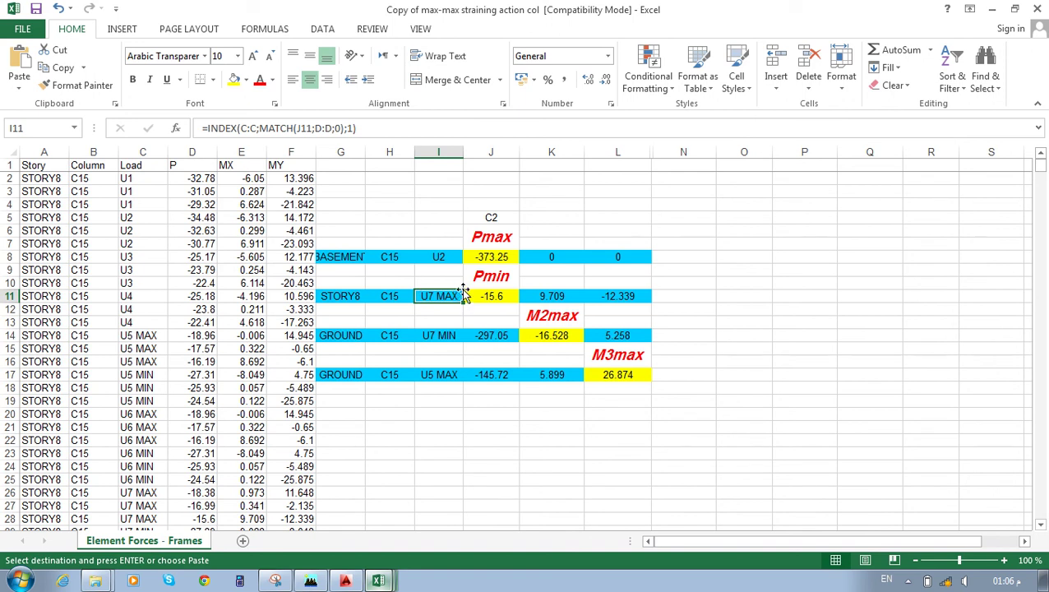
Switch to ETABS, close the Column Forces table and review the load cases and scale factors of load combination U7.
click(311, 581)
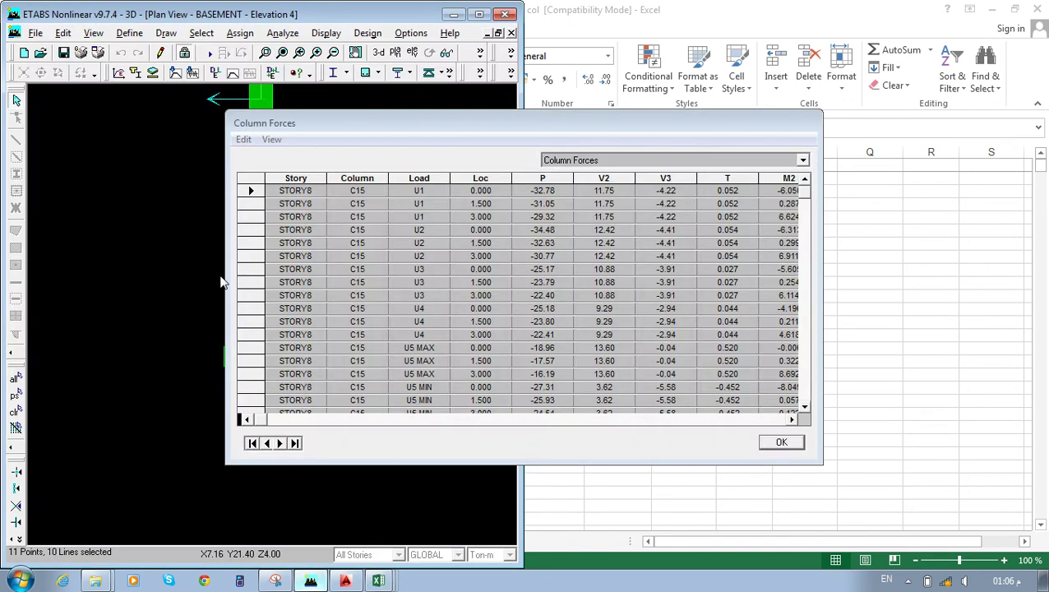
click(799, 441)
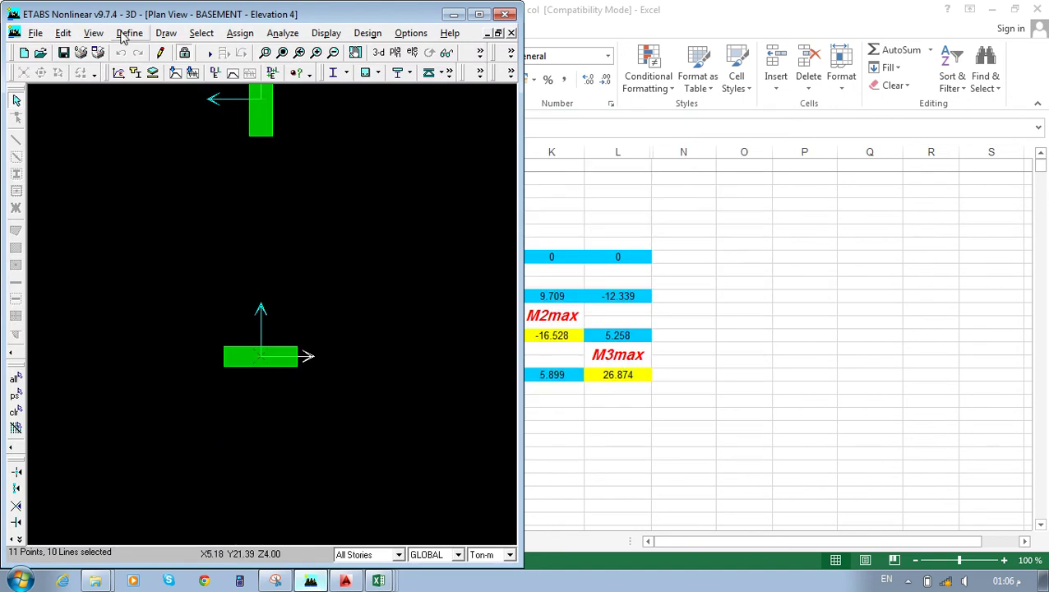
click(133, 34)
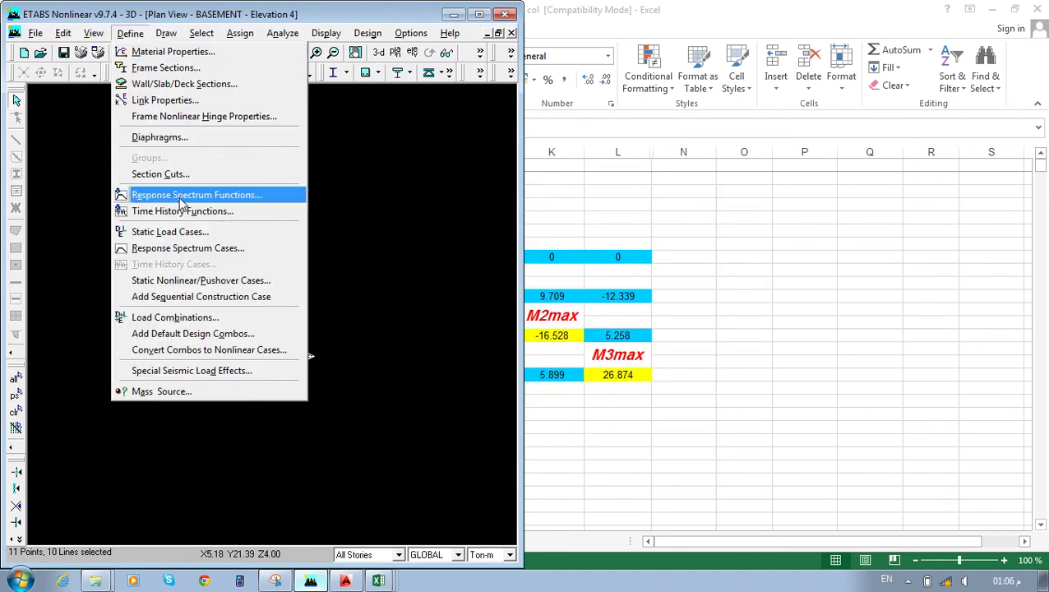
click(197, 318)
click(436, 338)
click(561, 281)
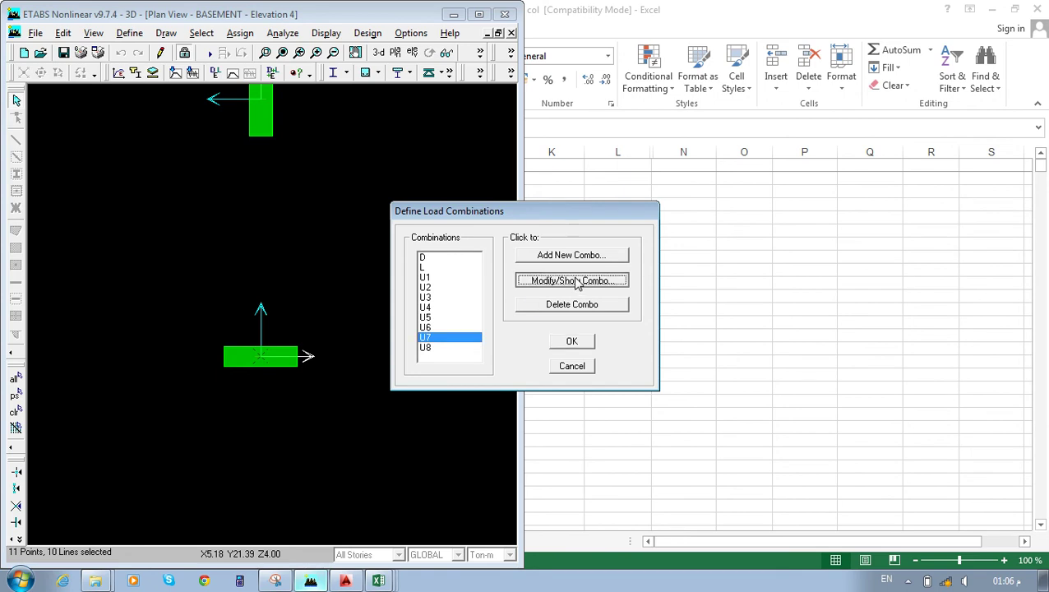
click(458, 330)
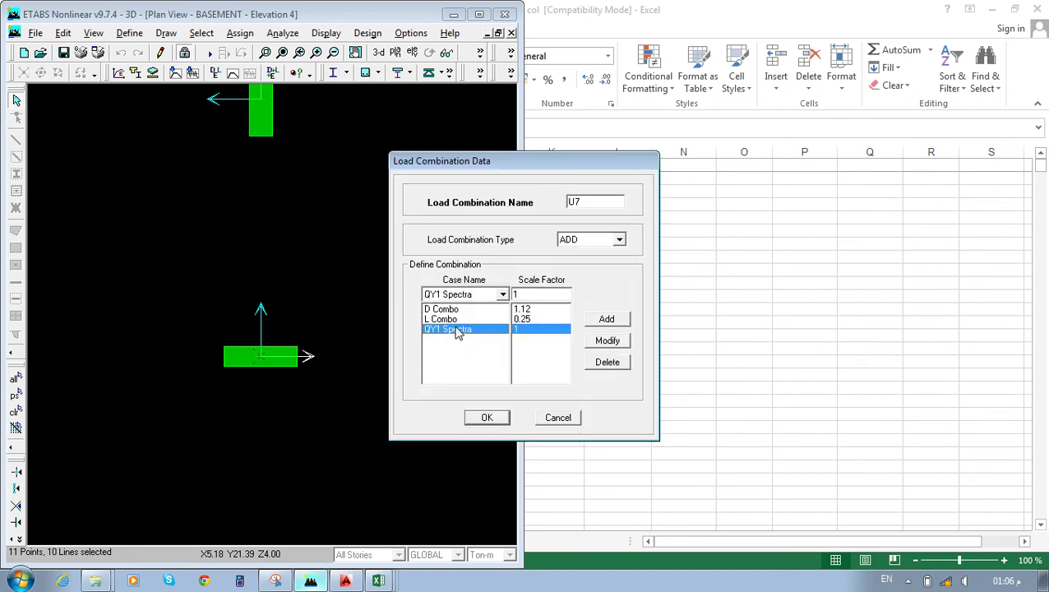
key(Return)
key(Return)
Return to the Copy of max-max straining action col workbook and inspect the M2max row's moment, load combination and story formulas.
mouse_move(378, 581)
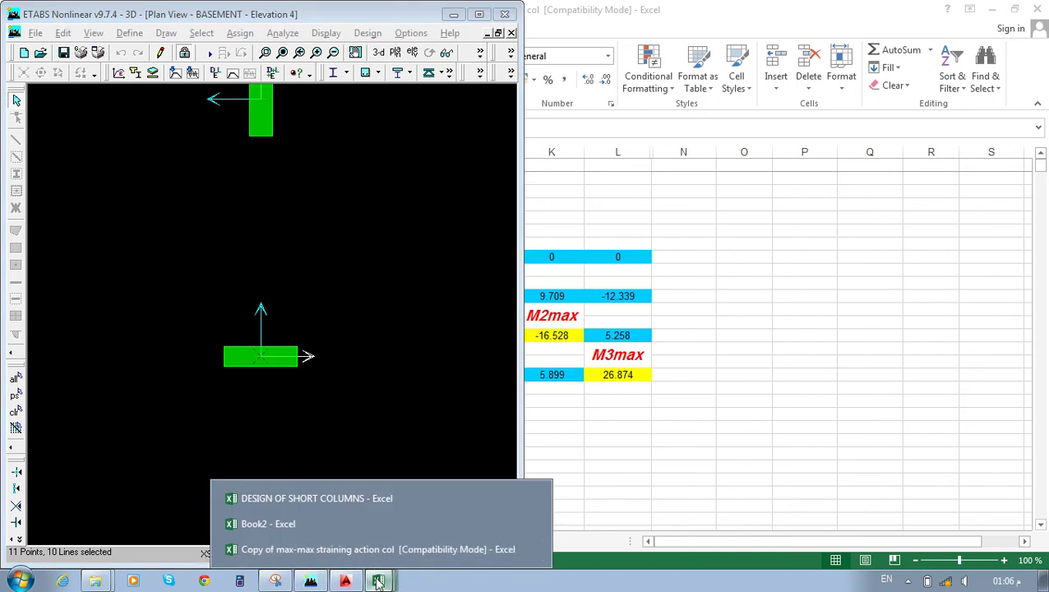
click(278, 553)
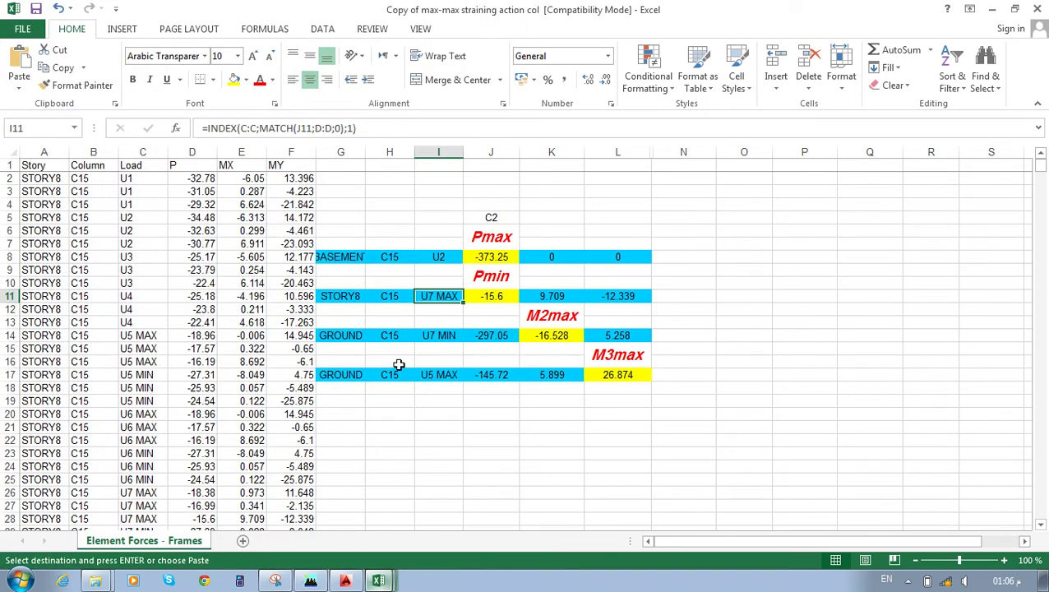
click(539, 340)
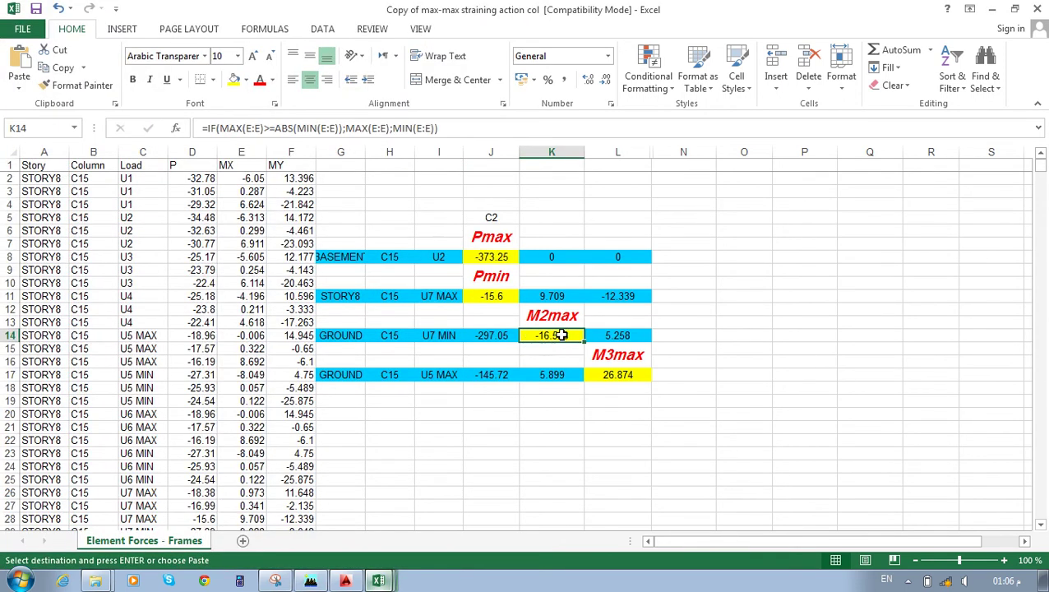
click(433, 339)
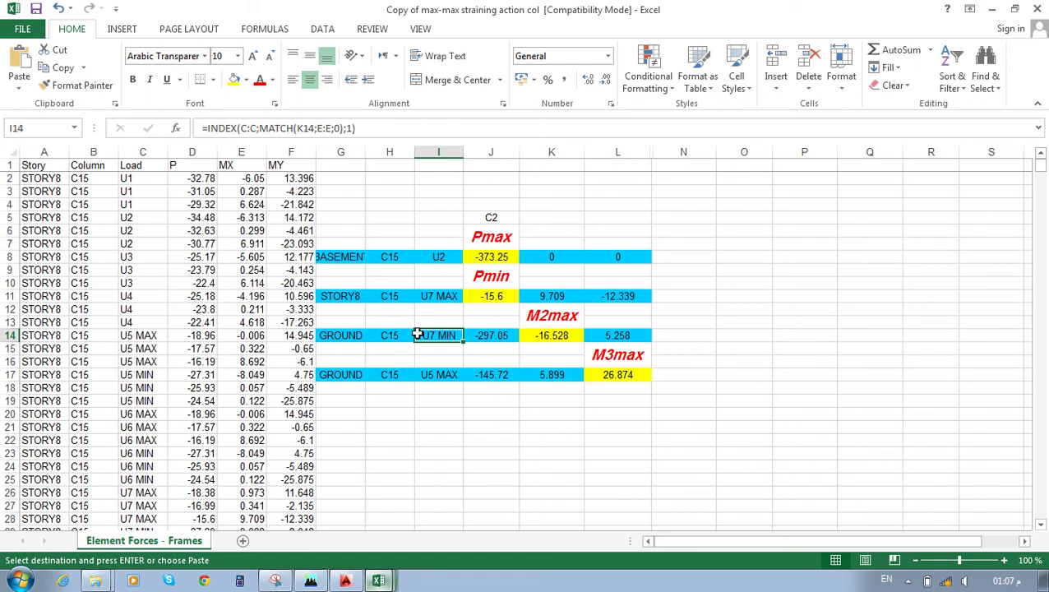
click(342, 337)
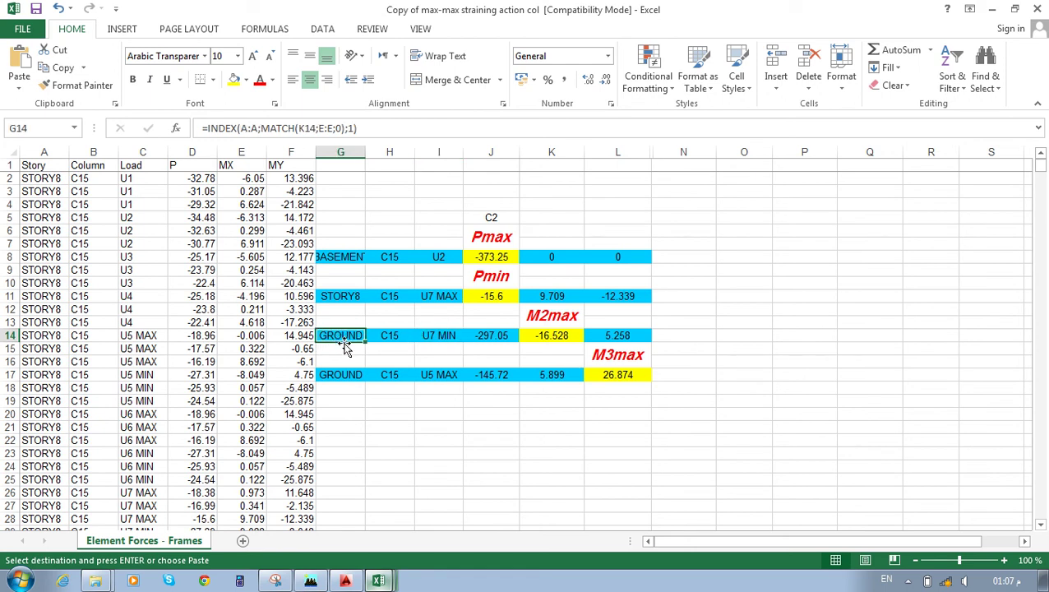
Inspect the M3max row's moment, load combination and story formulas.
click(618, 355)
click(624, 374)
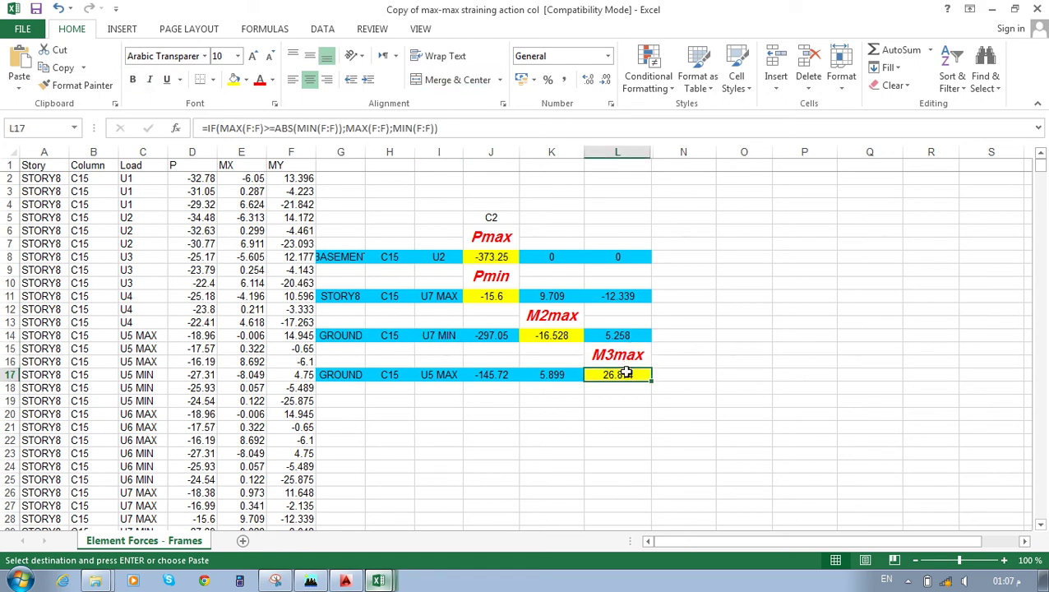
click(436, 375)
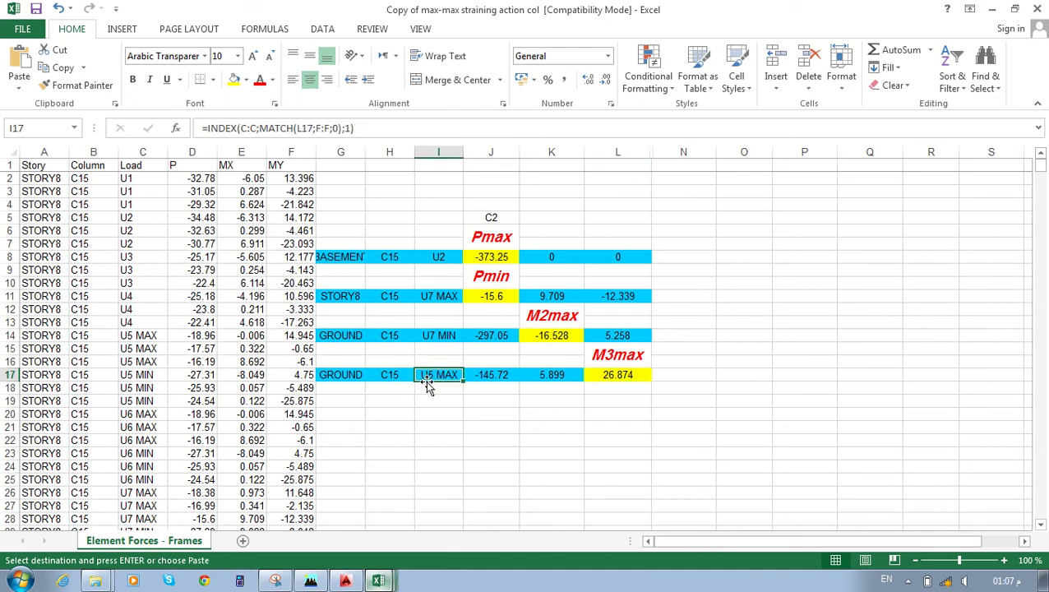
click(344, 372)
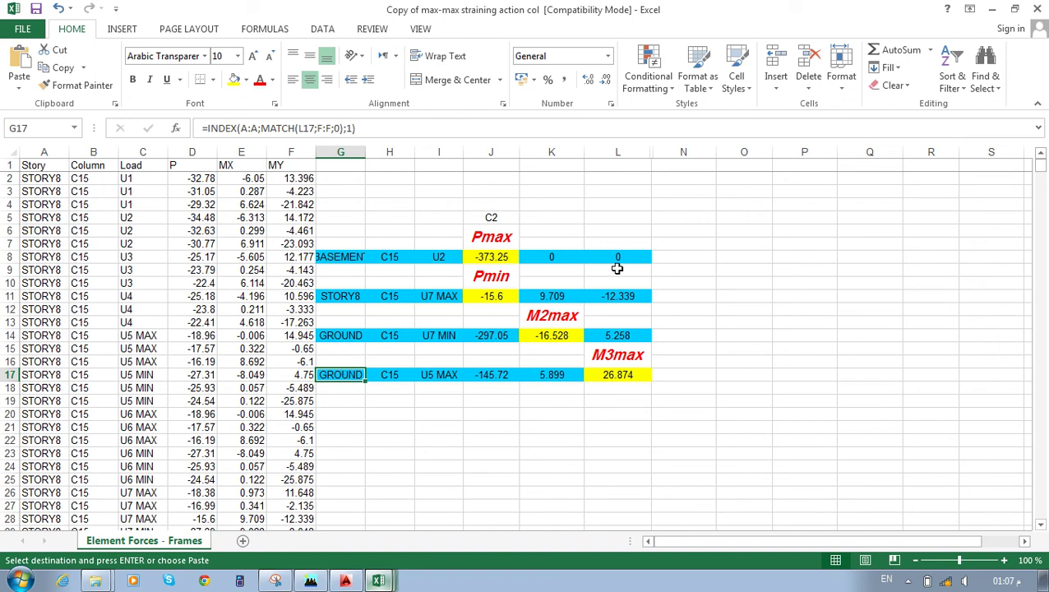
drag(698, 379, 698, 197)
drag(698, 378, 978, 380)
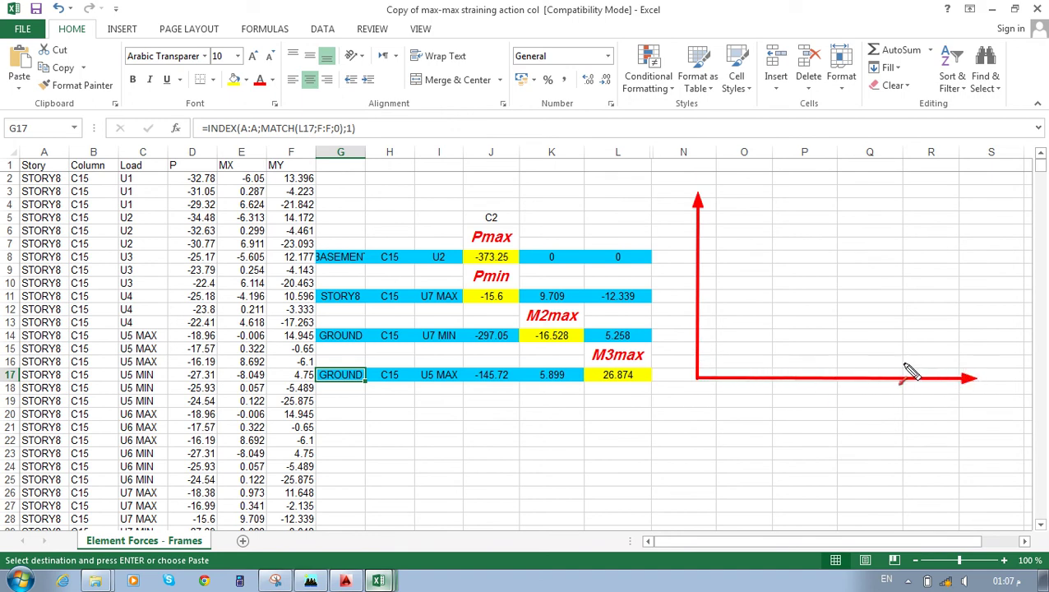
Annotate the red axes with an interaction curve and load points inside and outside it, and clear the drawing.
mouse_move(698, 255)
mouse_down()
mouse_move(783, 248)
mouse_move(840, 273)
mouse_move(842, 324)
mouse_move(811, 363)
mouse_move(842, 318)
mouse_move(846, 277)
mouse_move(827, 336)
mouse_move(787, 374)
mouse_up()
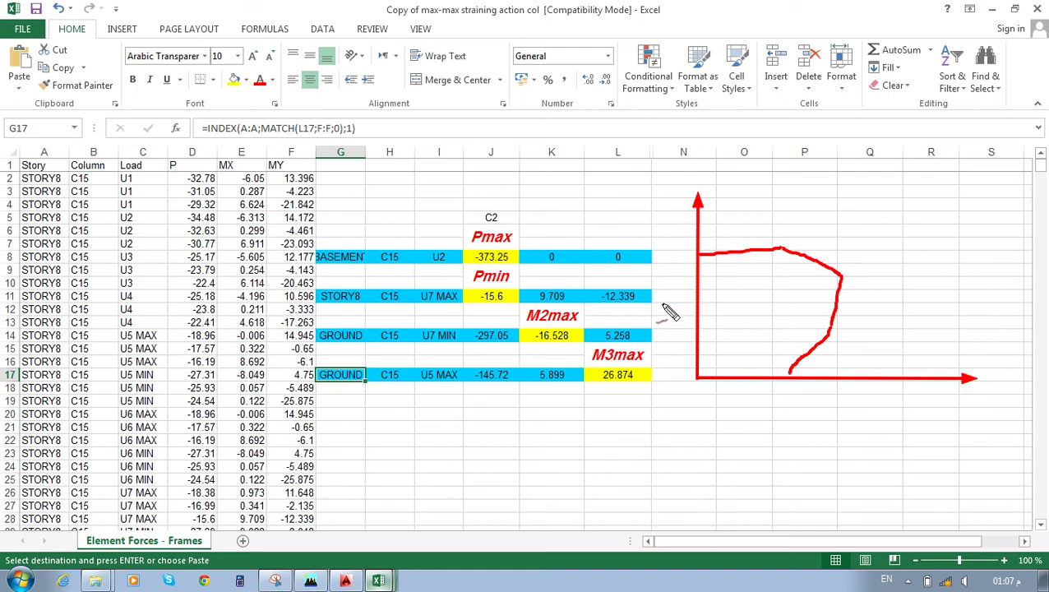
drag(771, 379, 771, 342)
mouse_move(673, 328)
mouse_down()
mouse_move(773, 323)
mouse_move(775, 332)
mouse_move(775, 319)
mouse_up()
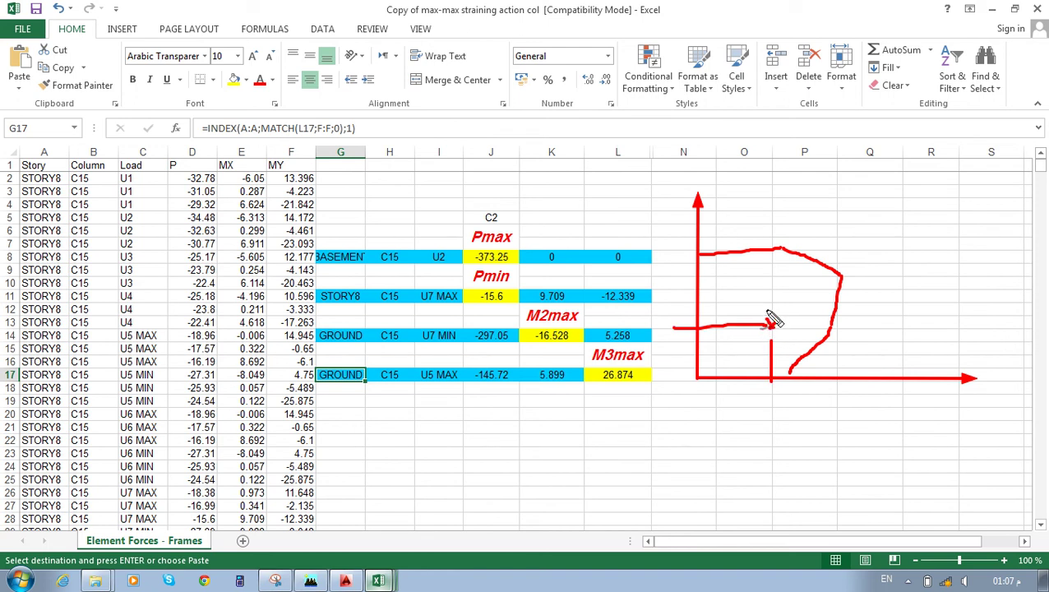
drag(895, 379, 899, 293)
mouse_move(674, 304)
mouse_down()
mouse_move(900, 304)
mouse_move(891, 316)
mouse_move(907, 315)
mouse_move(898, 319)
mouse_move(907, 306)
mouse_move(897, 306)
mouse_up()
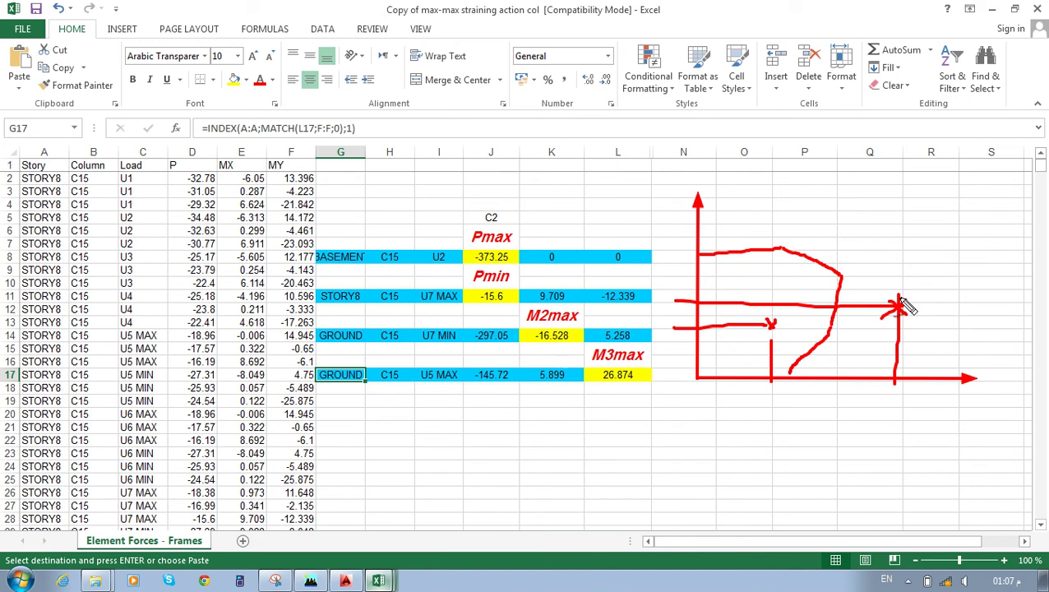
drag(904, 308, 890, 312)
key(Escape)
Copy the columns_ECG_ver1.35 workbook from the Columns folder into the unit 2 EXCEL folder and open the copy.
click(96, 580)
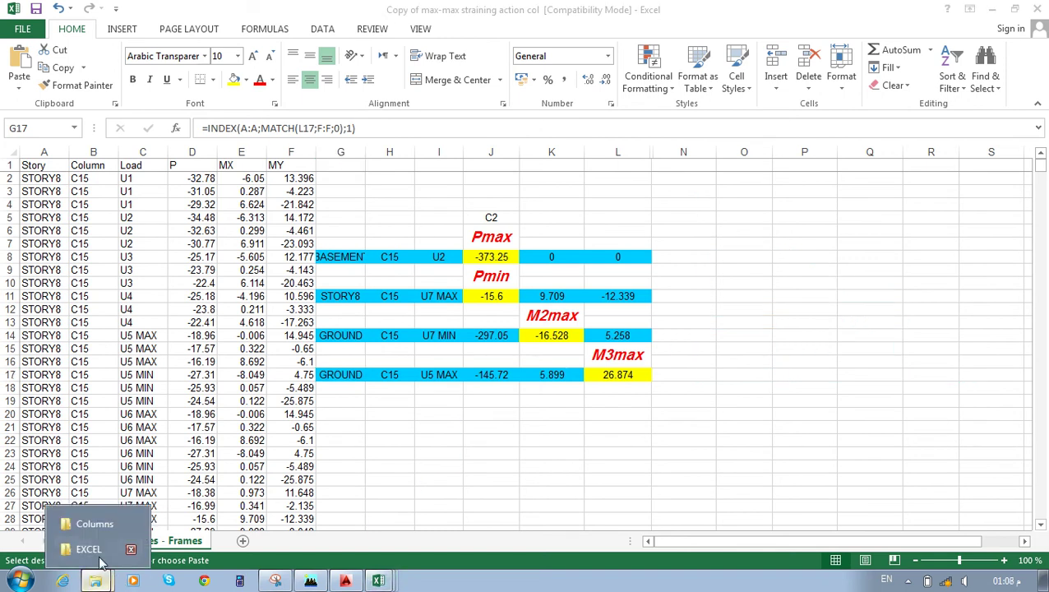
click(92, 550)
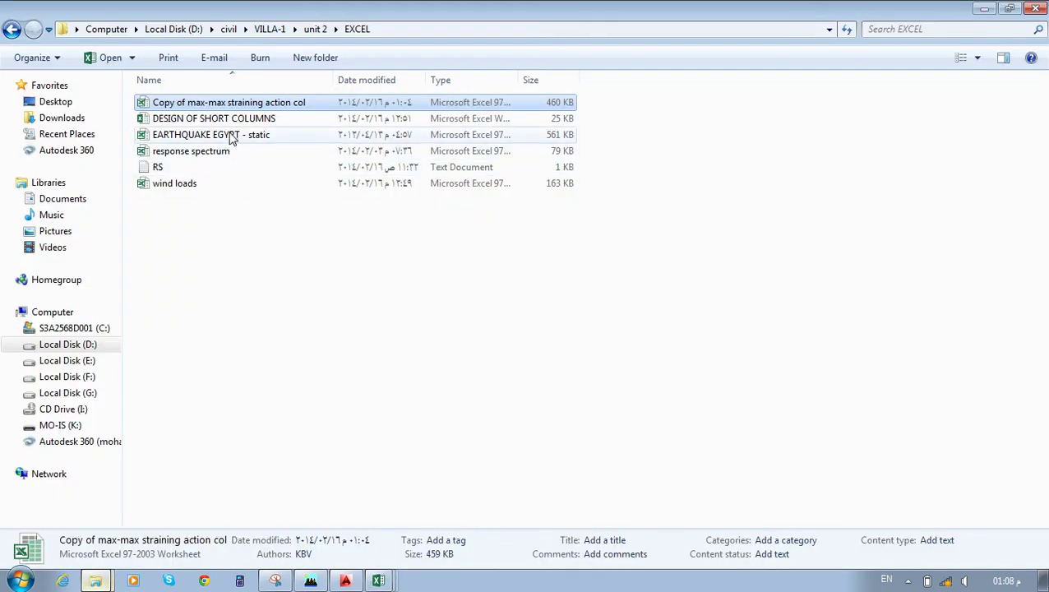
right_click(90, 580)
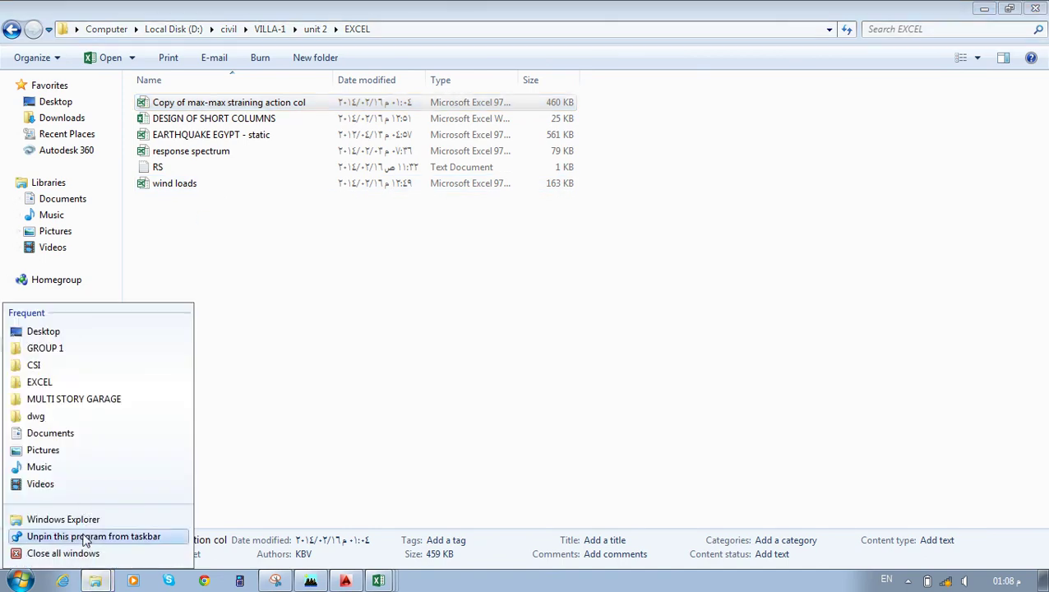
click(168, 527)
click(95, 581)
click(107, 522)
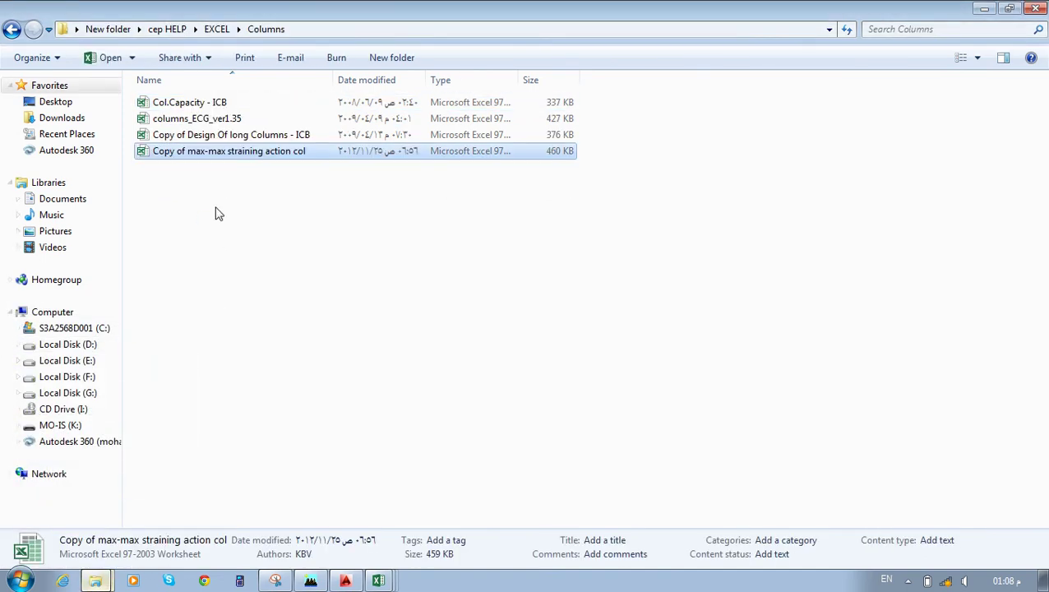
click(191, 121)
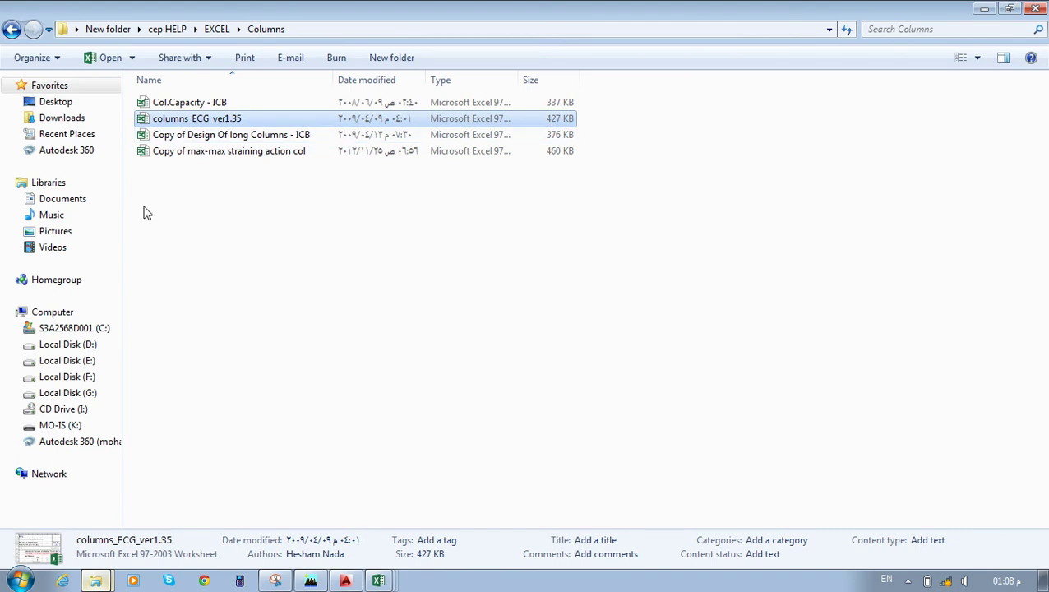
click(95, 580)
click(90, 544)
key(ctrl+v)
key(Return)
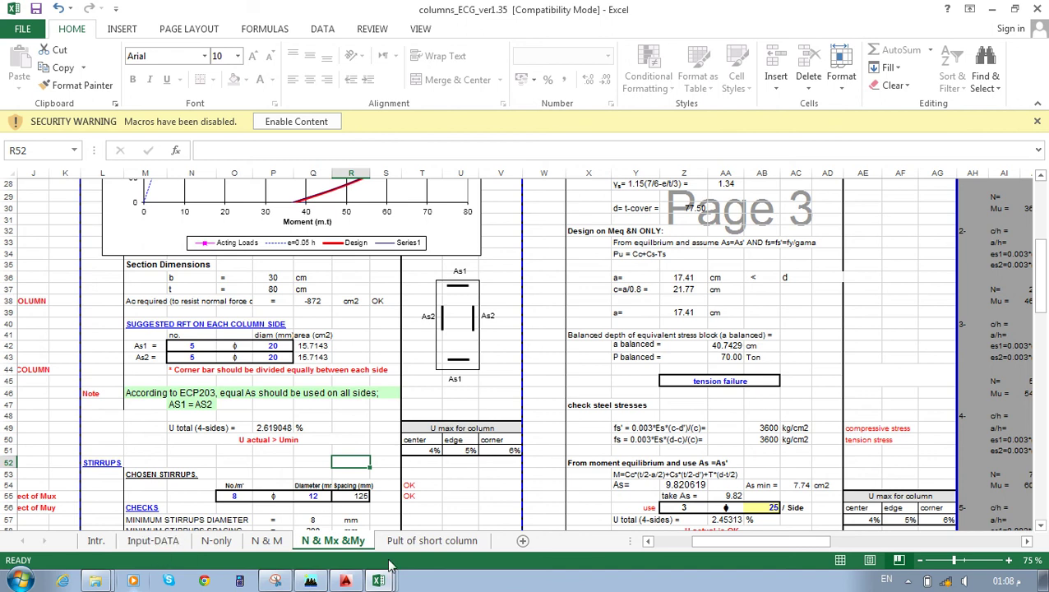
Review the Pult of short column sheet and go to the materials and loads section of the Input-DATA sheet.
click(420, 544)
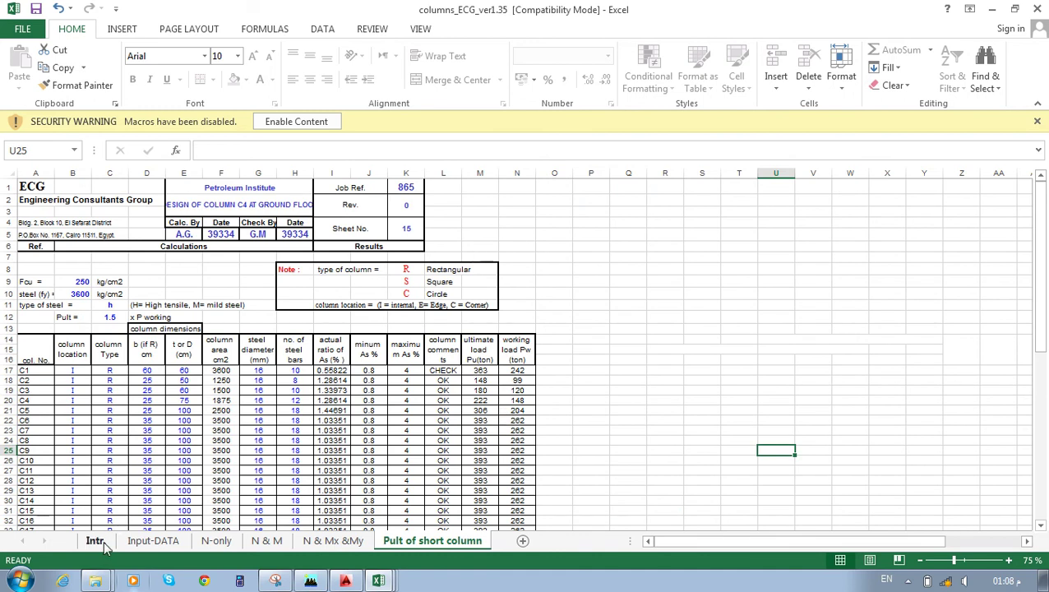
click(153, 541)
scroll(377, 424, up, 7)
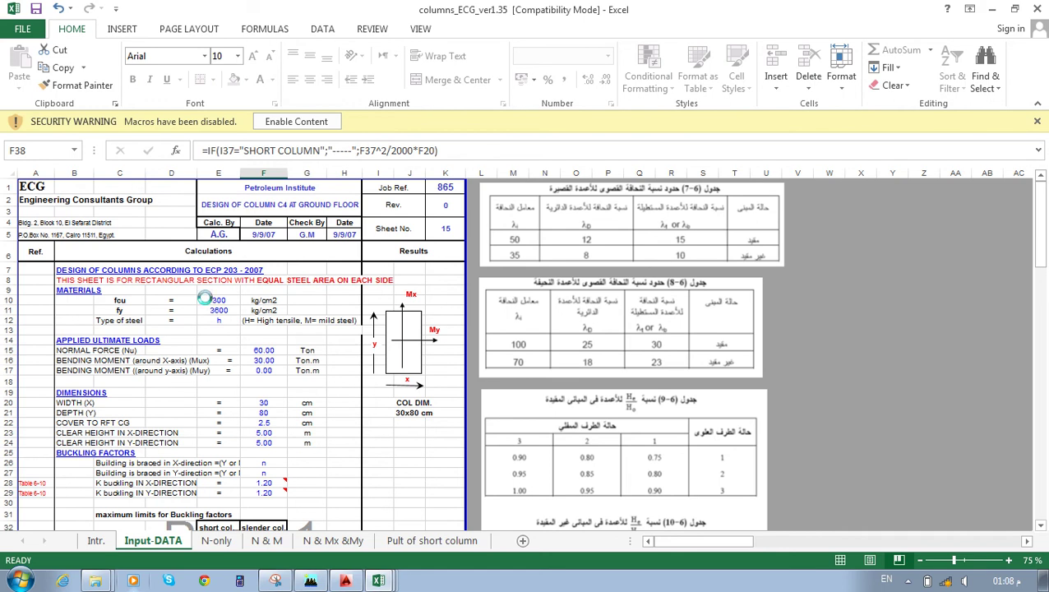
ctrl+scroll(308, 293, up, 5)
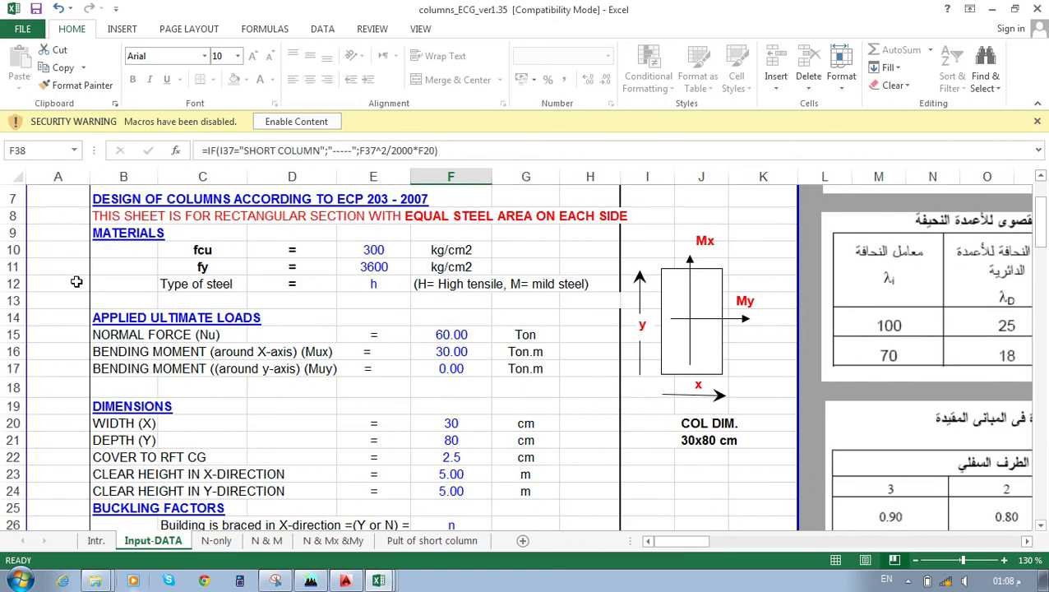
Set fcu to 250 kg/cm2 and clear the normal force and both bending moment values under Applied Ultimate Loads.
click(373, 251)
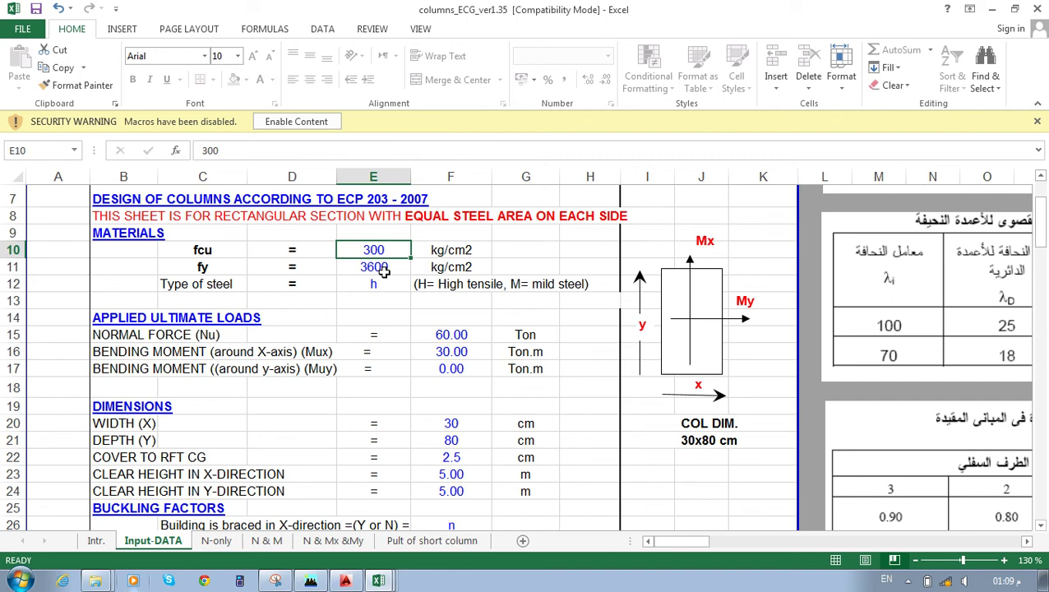
text(250)
key(Return)
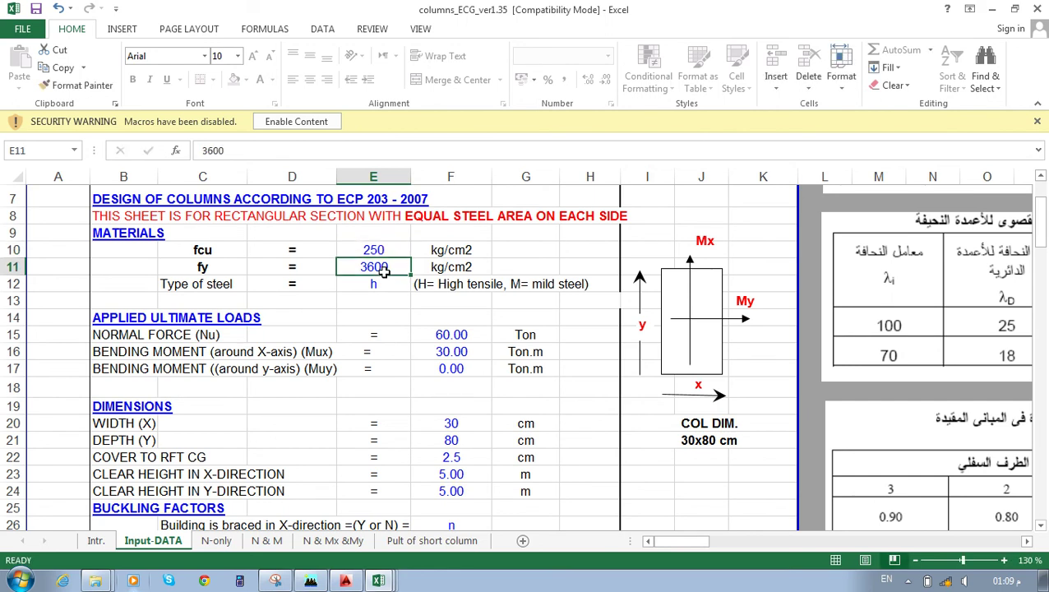
key(Return)
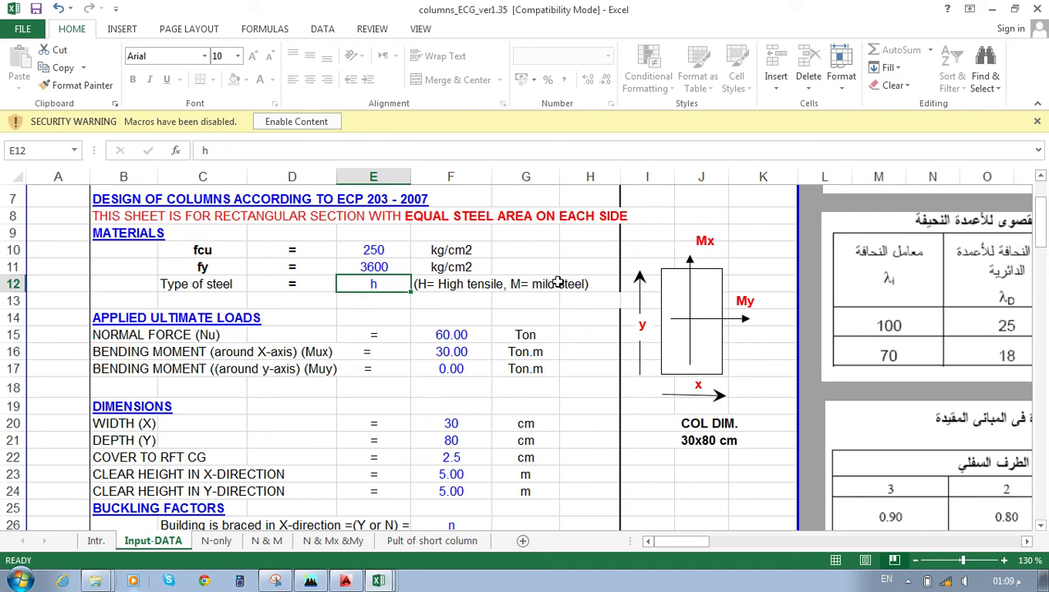
drag(452, 336, 451, 367)
key(Delete)
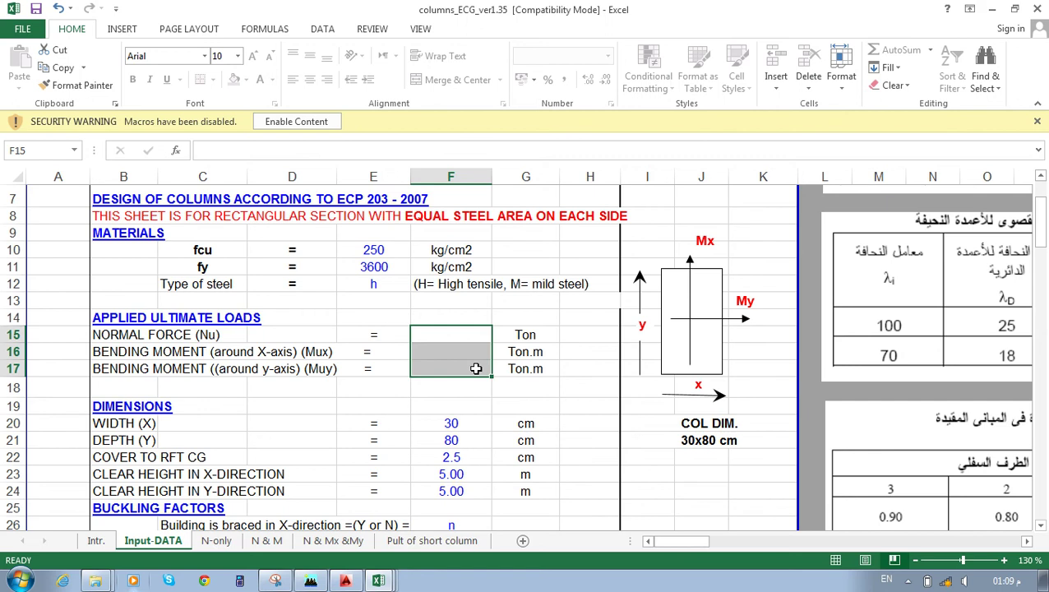
Switch to the DESIGN OF SHORT COLUMNS workbook and look up the chosen section dimensions of column C15.
scroll(313, 396, down, 2)
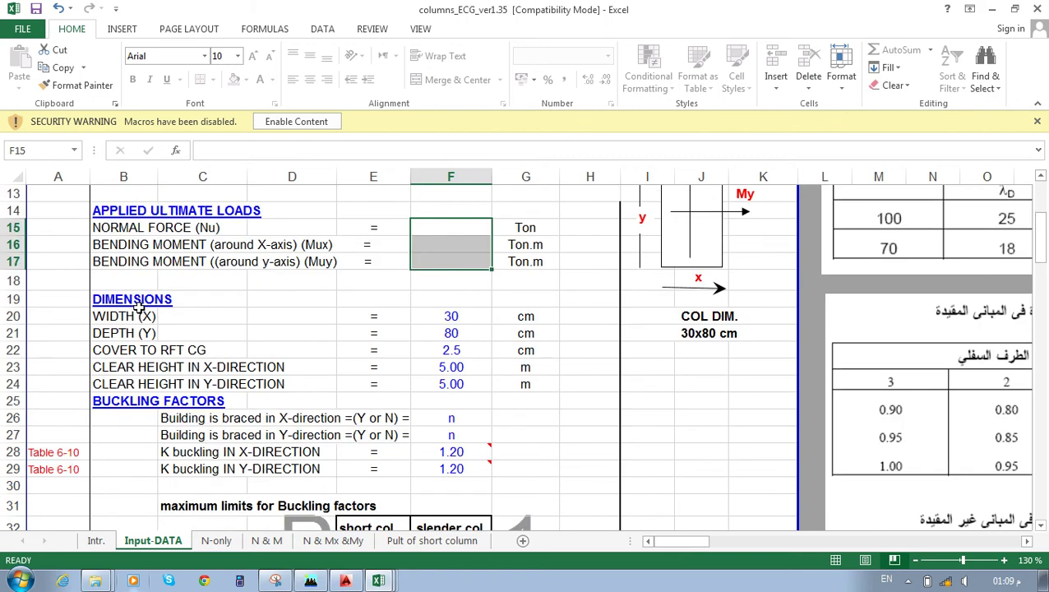
click(346, 580)
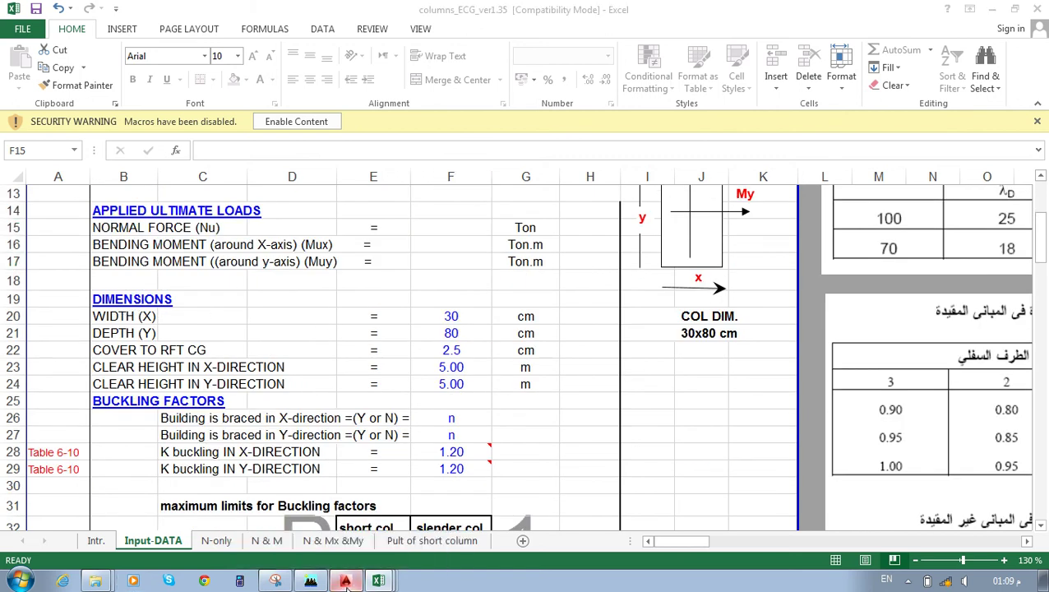
click(311, 581)
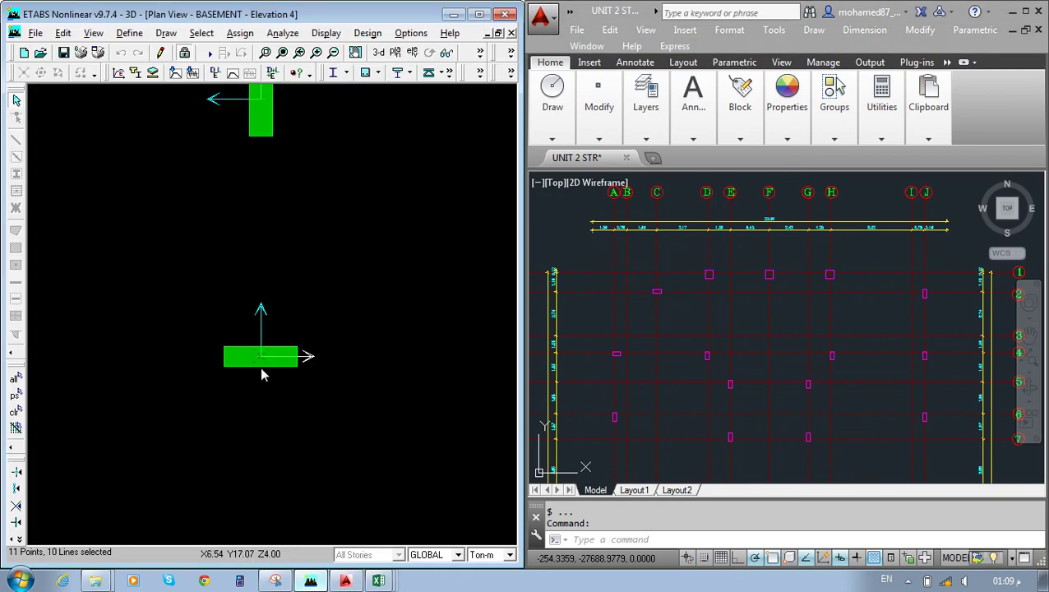
mouse_move(380, 577)
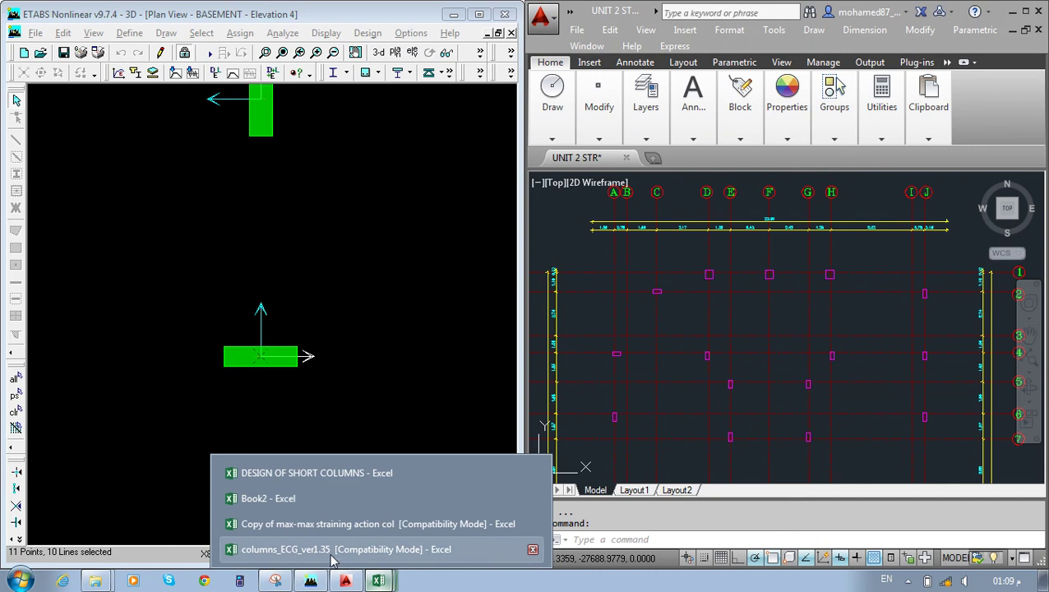
click(296, 473)
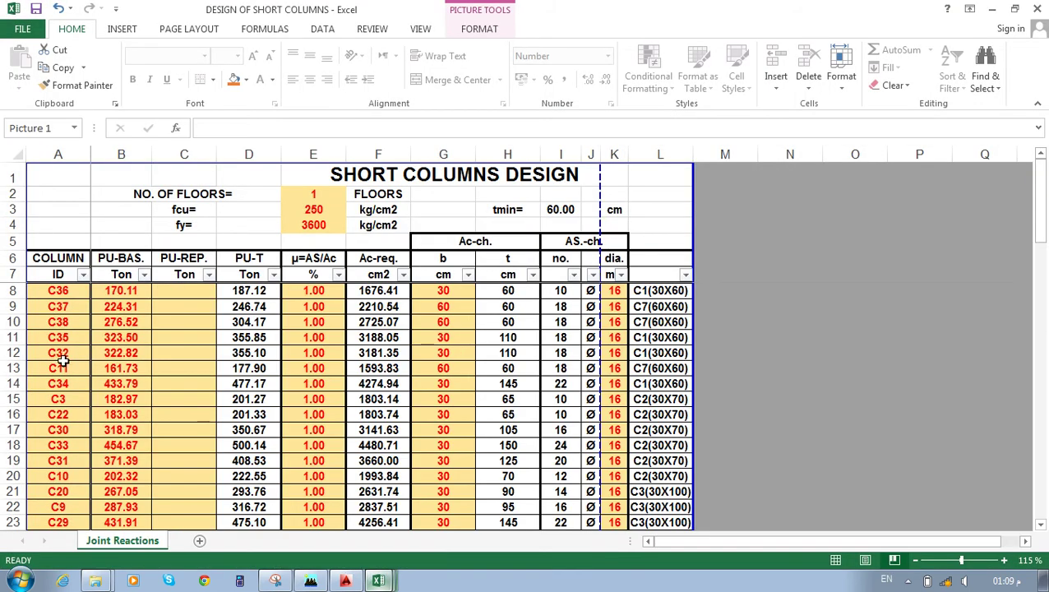
scroll(58, 419, down, 3)
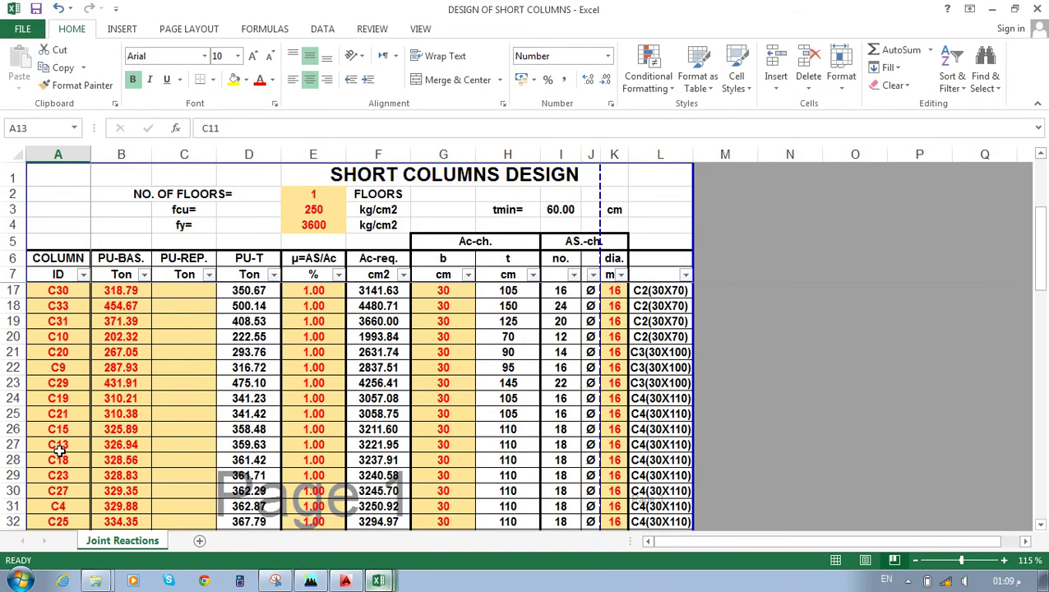
click(15, 428)
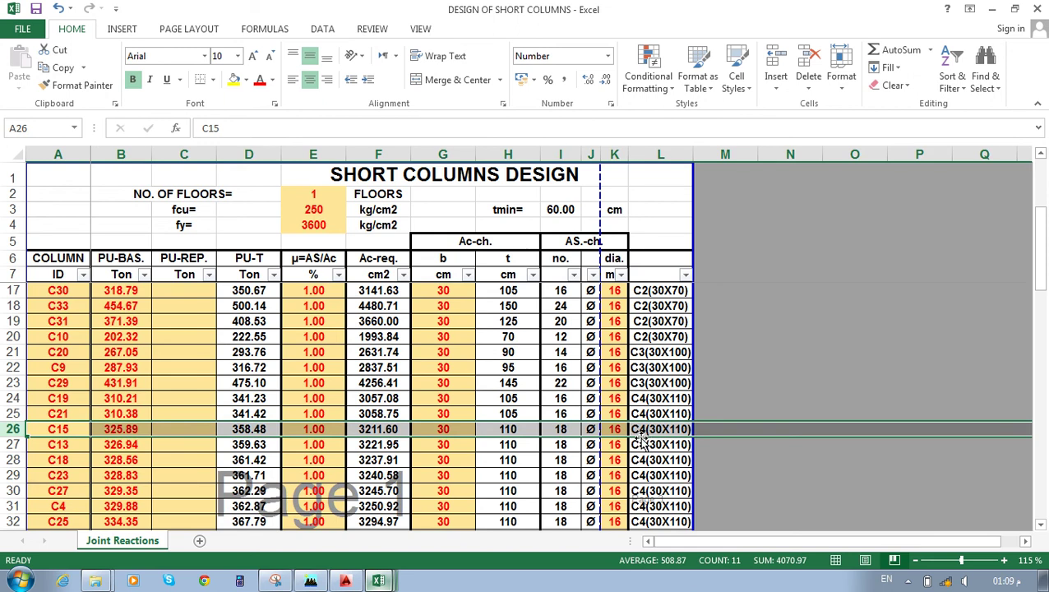
Check the column's orientation in the ETABS BASEMENT plan view and minimise the windows covering Excel.
click(311, 581)
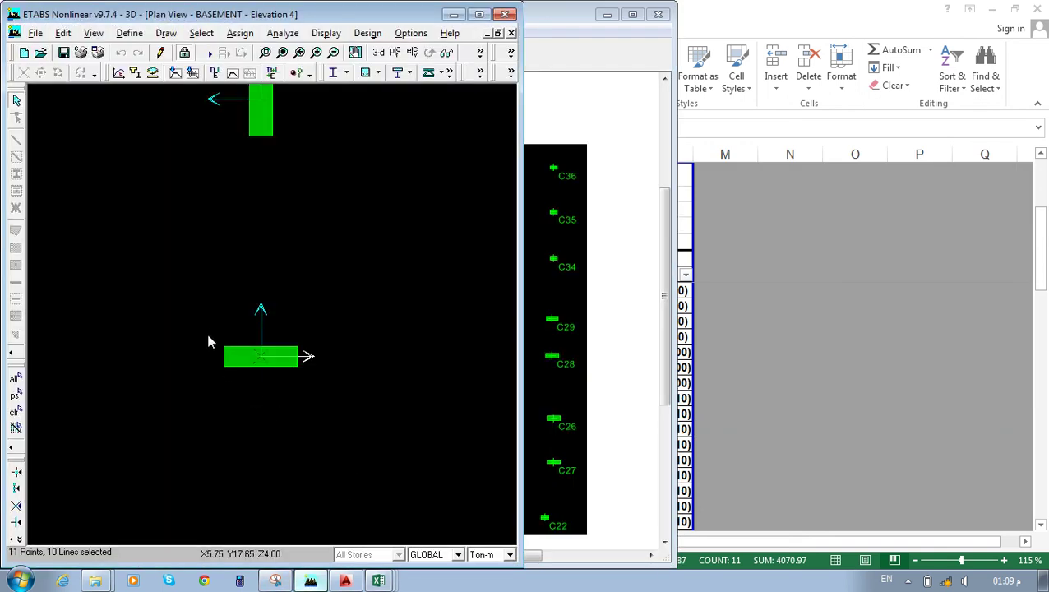
click(607, 15)
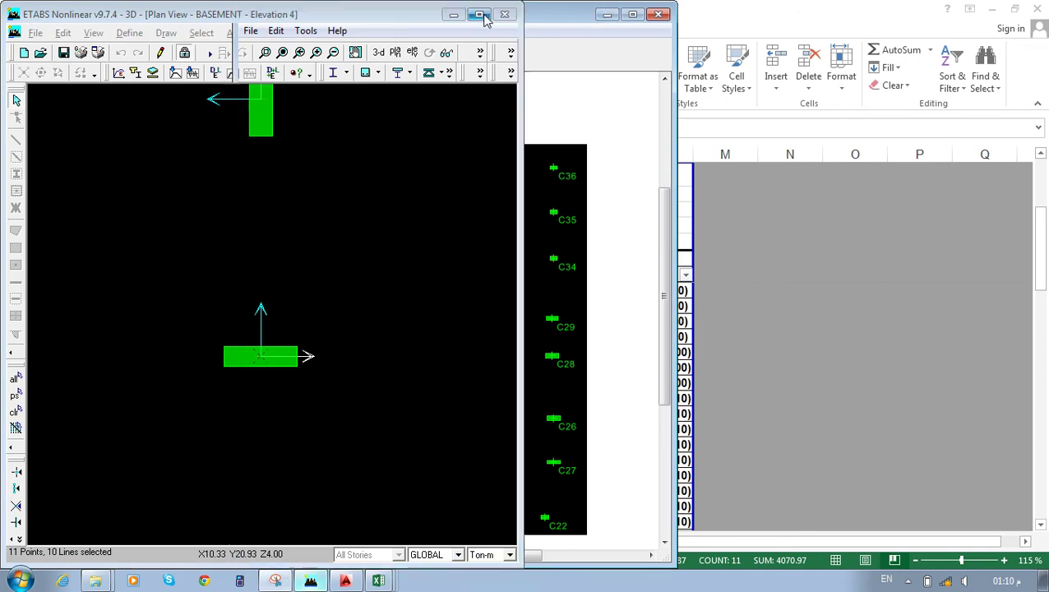
click(457, 16)
click(457, 17)
Return to the columns_ECG_ver1.35 workbook and set the column width (X) to 110 cm and depth (Y) to 30 cm.
mouse_move(380, 579)
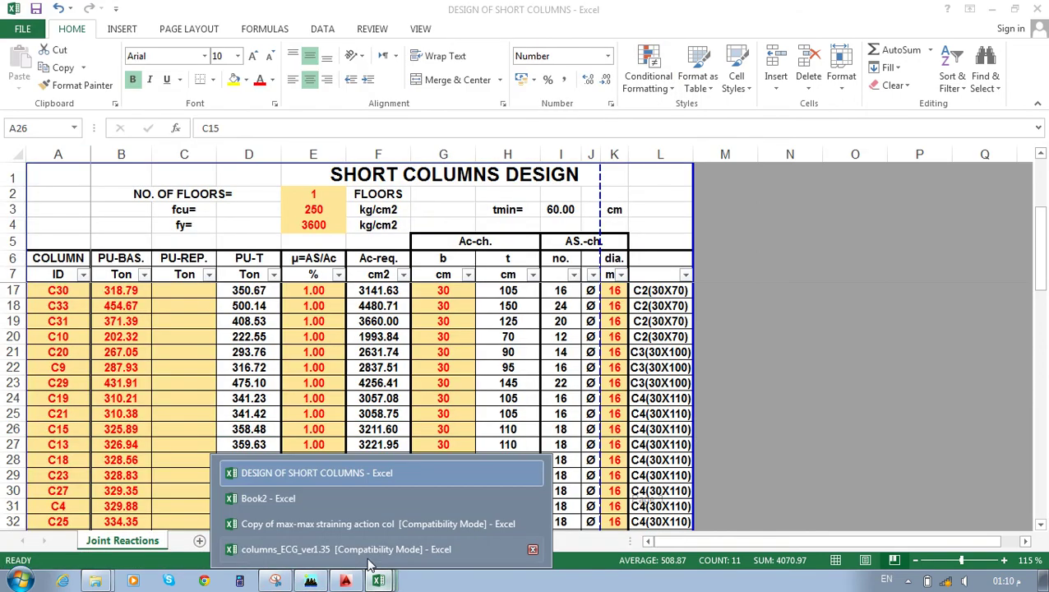
click(346, 546)
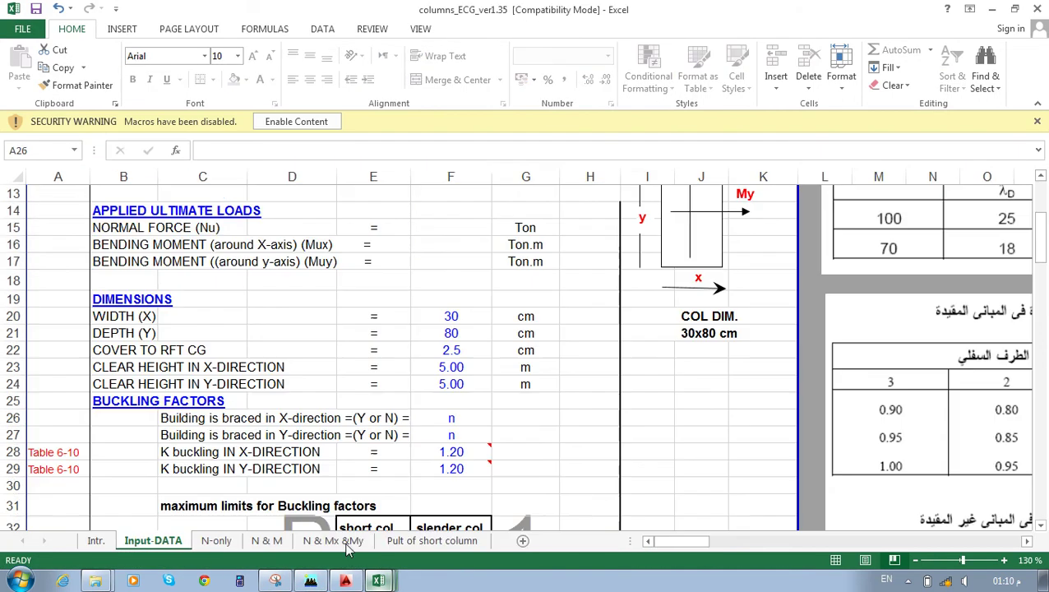
click(459, 314)
text(110)
key(Return)
text(30)
key(Return)
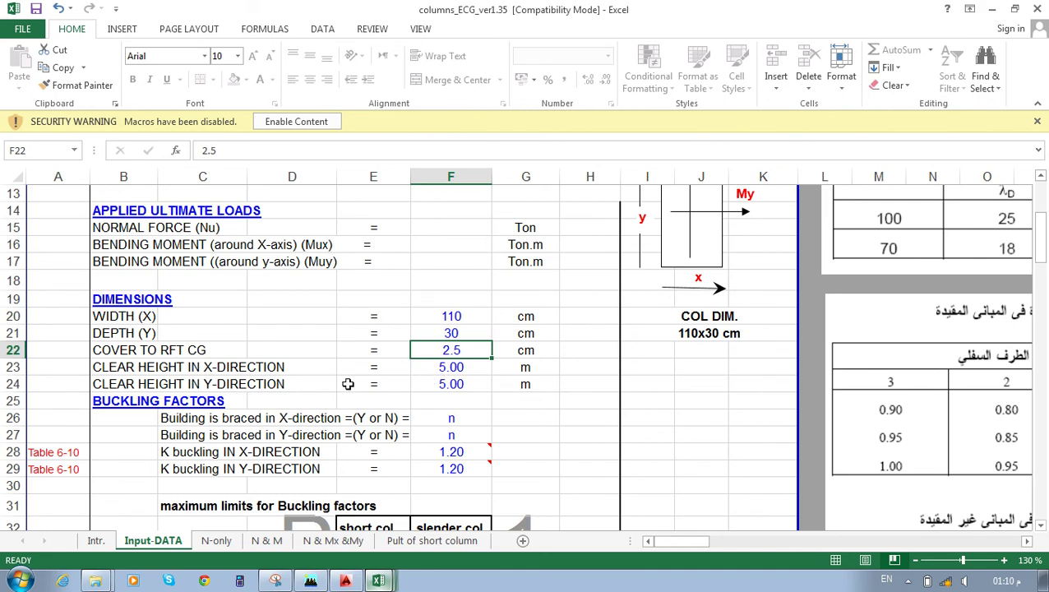
Set the column's clear heights in the X and Y directions to 3 m each.
click(191, 369)
click(452, 368)
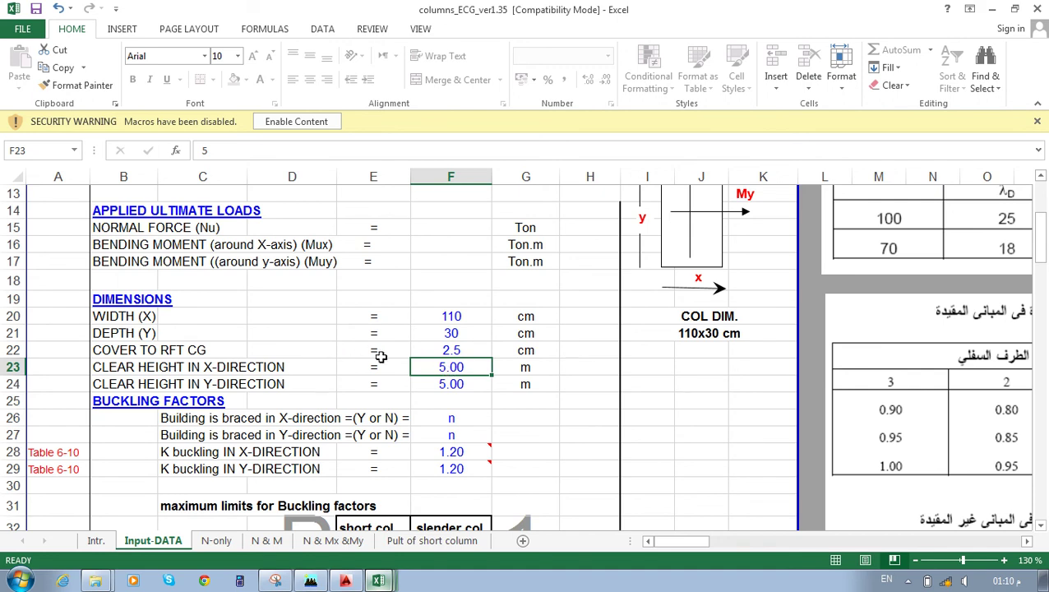
text(3)
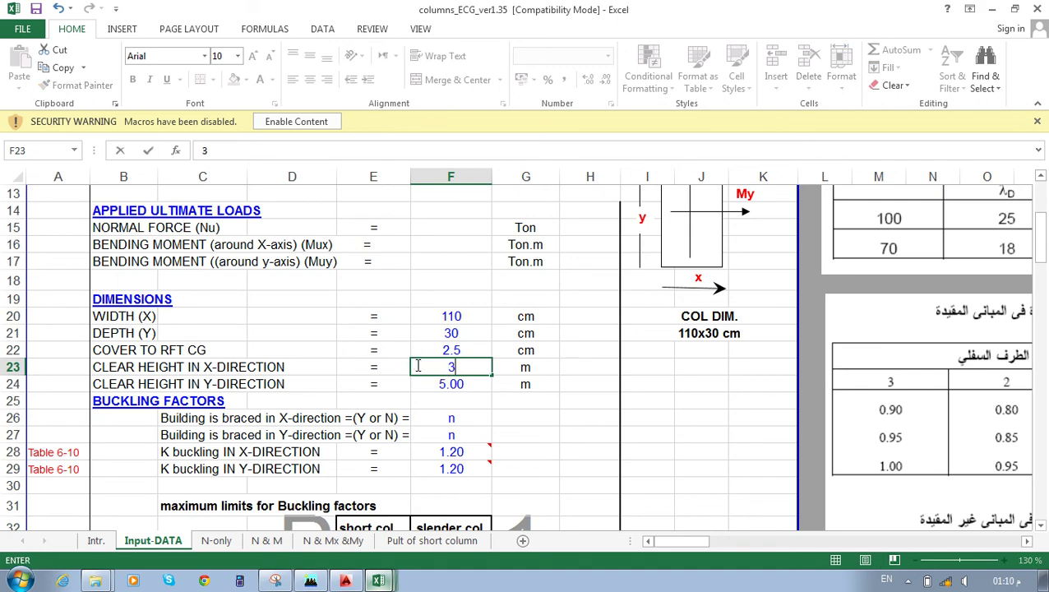
key(Return)
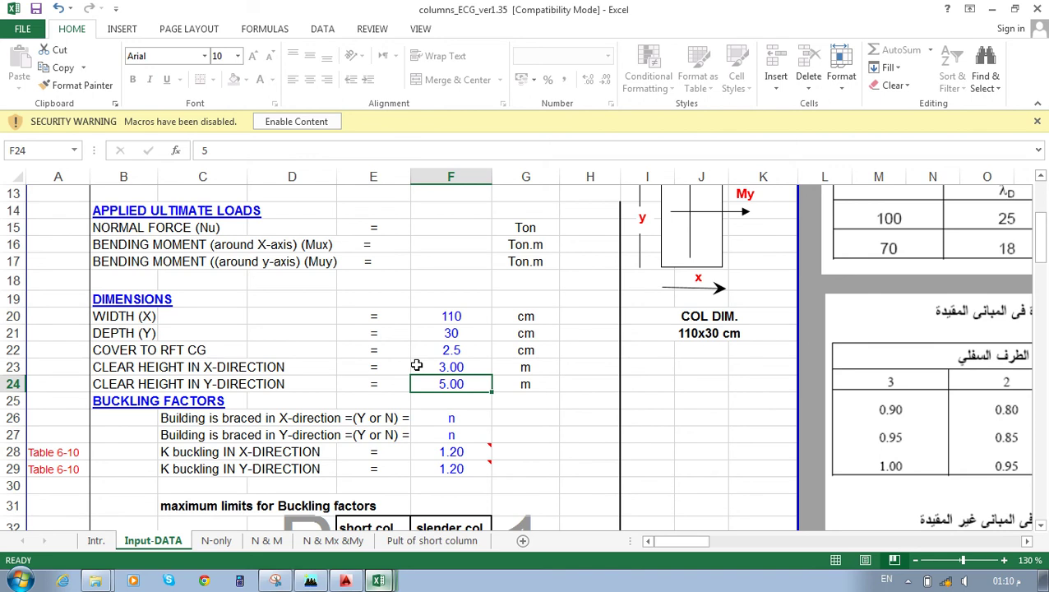
text(3)
key(Return)
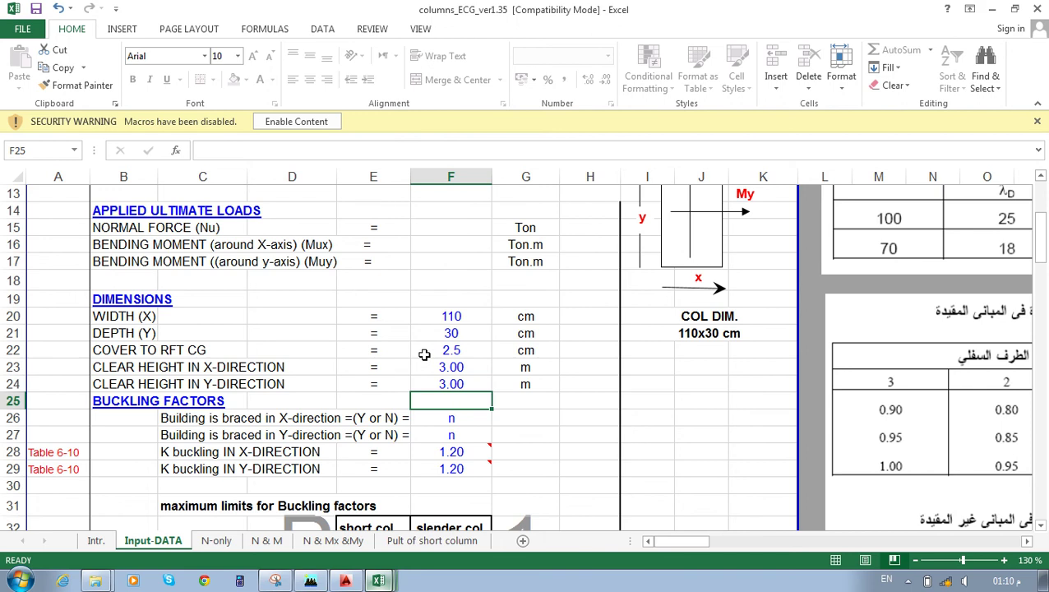
Switch to the UNIT 2 STR drawing in AutoCAD and examine the column and core wall layout between axes 4 and 13.
scroll(424, 355, down, 2)
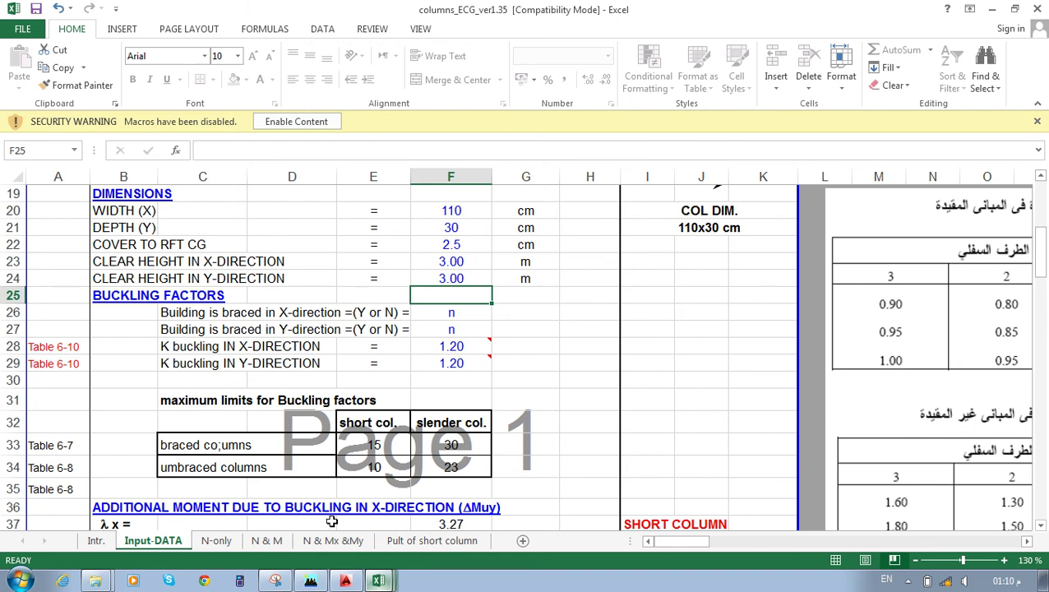
click(311, 581)
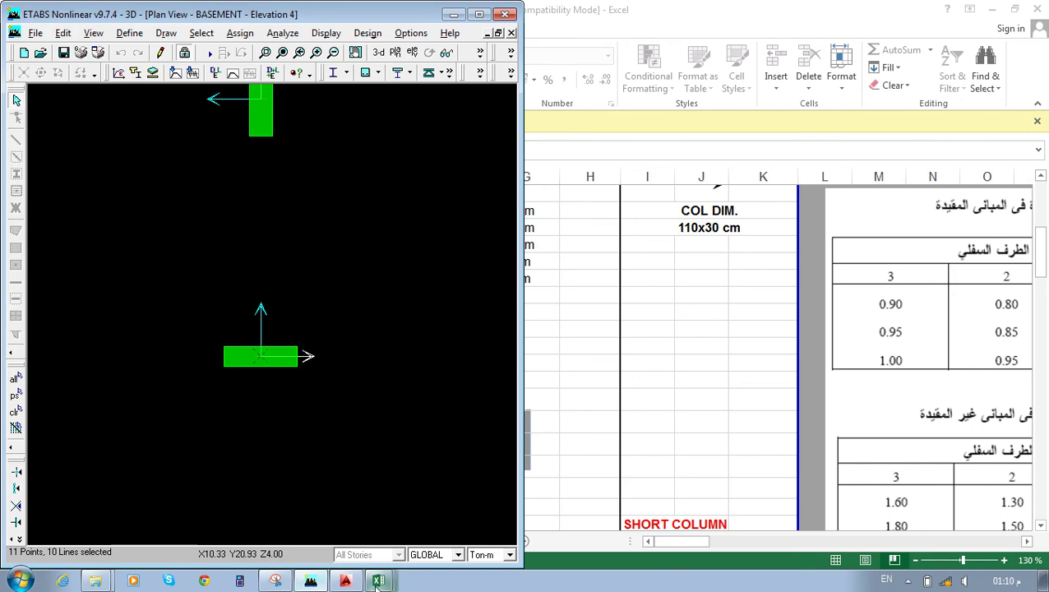
click(345, 580)
scroll(556, 396, down, 3)
scroll(627, 362, up, 5)
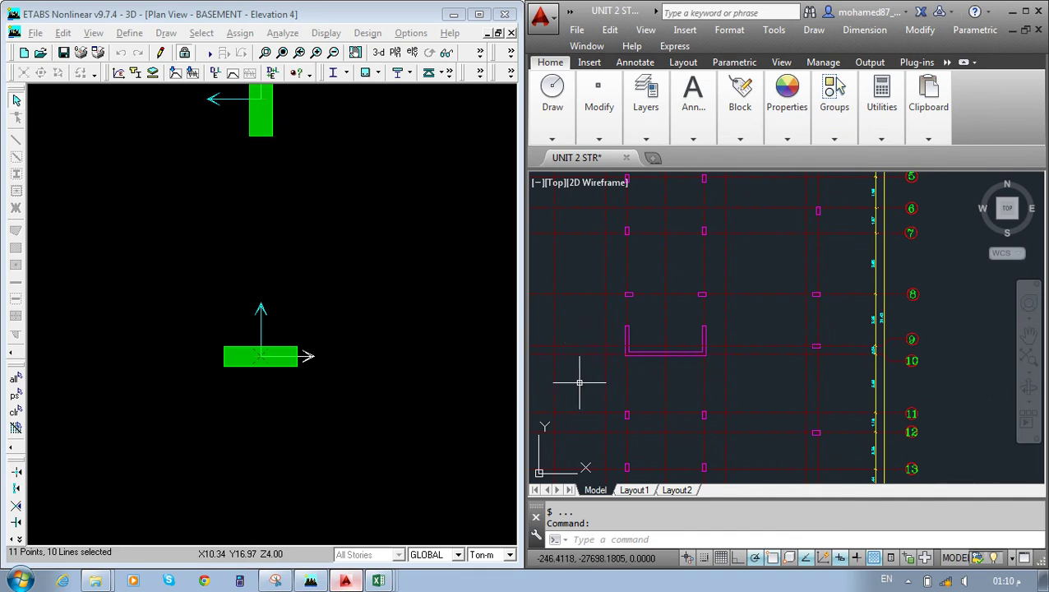
click(1025, 12)
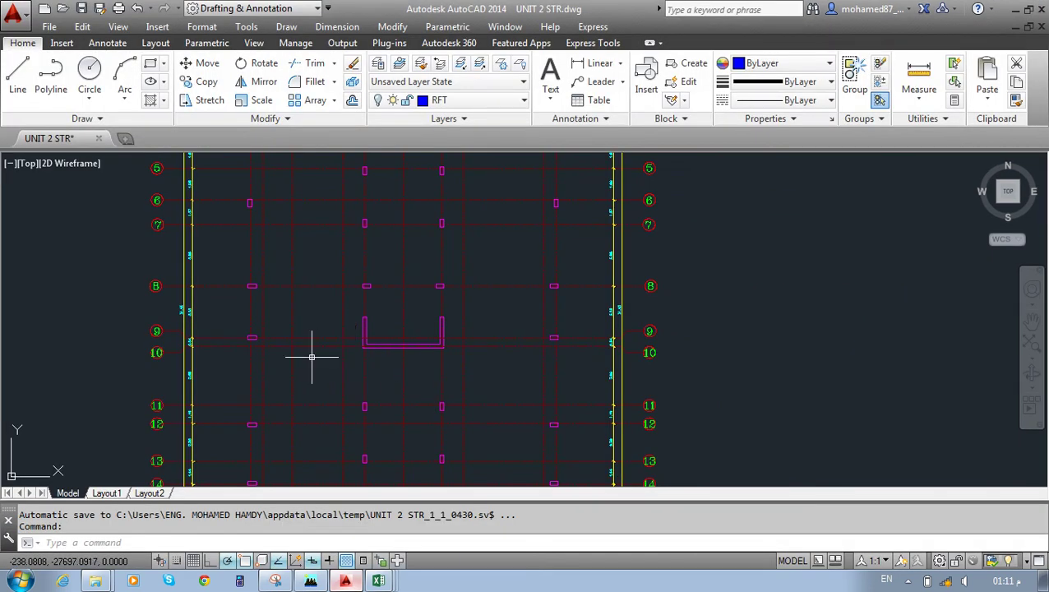
middle_drag(309, 356, 337, 379)
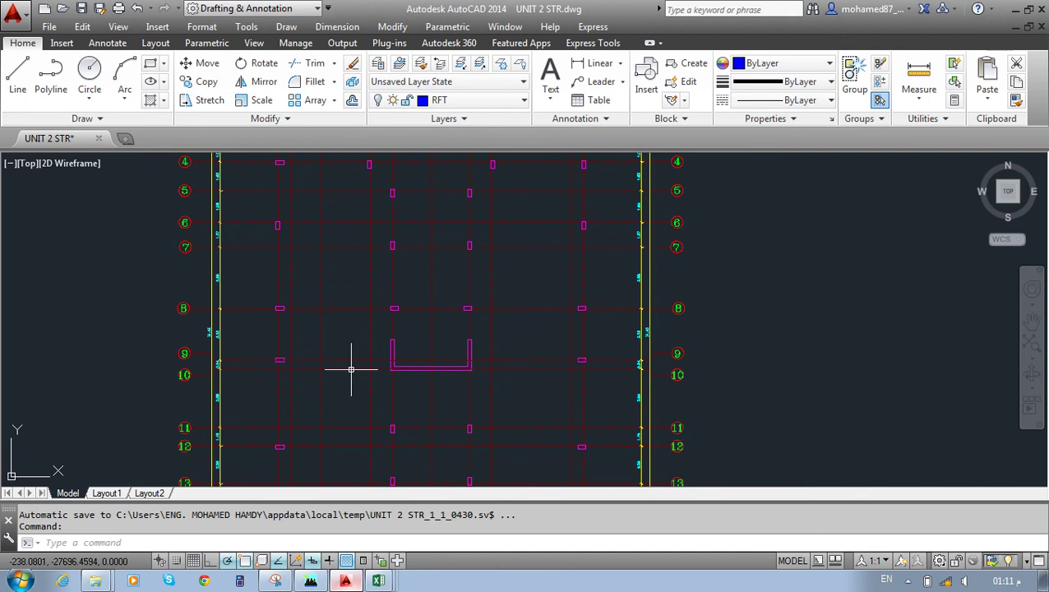
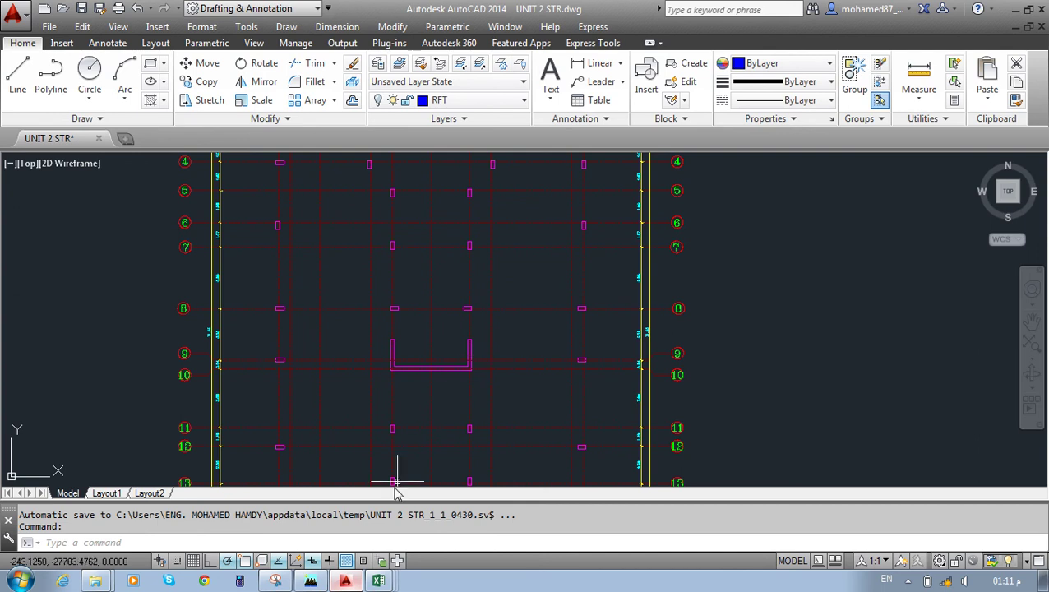
Return to the columns_ECG_ver1.35 workbook and enter Y for the building being braced in both the X and Y directions.
mouse_move(380, 582)
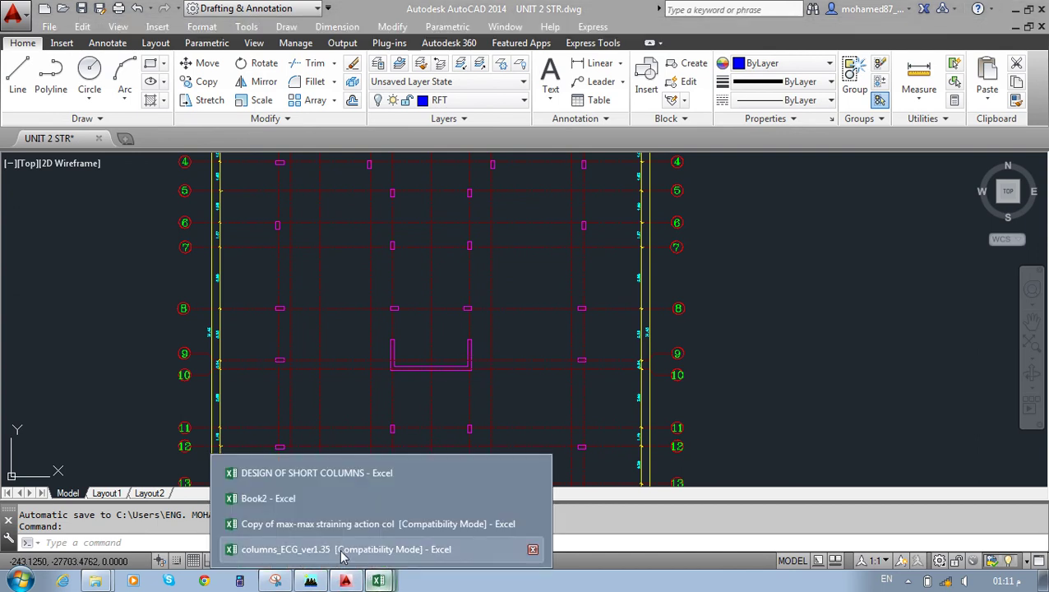
click(354, 548)
click(450, 347)
click(452, 312)
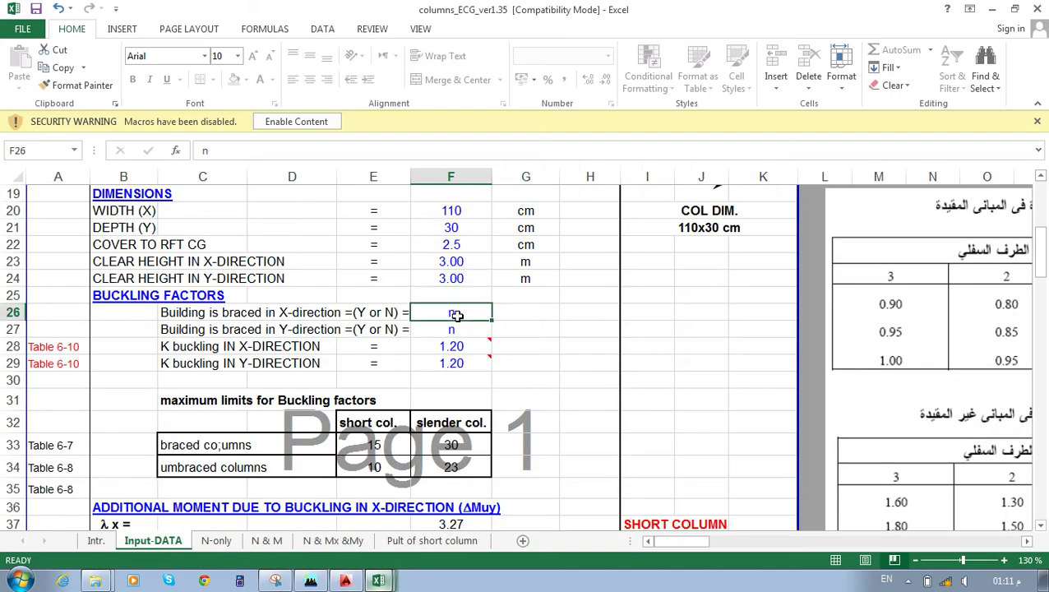
text(Y)
key(Return)
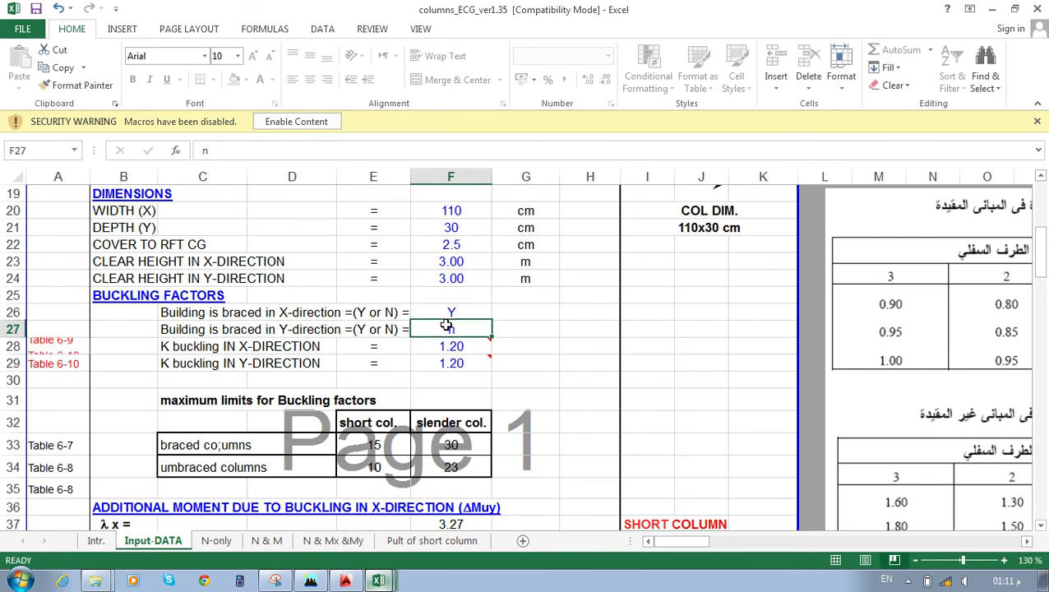
text(Y)
key(Return)
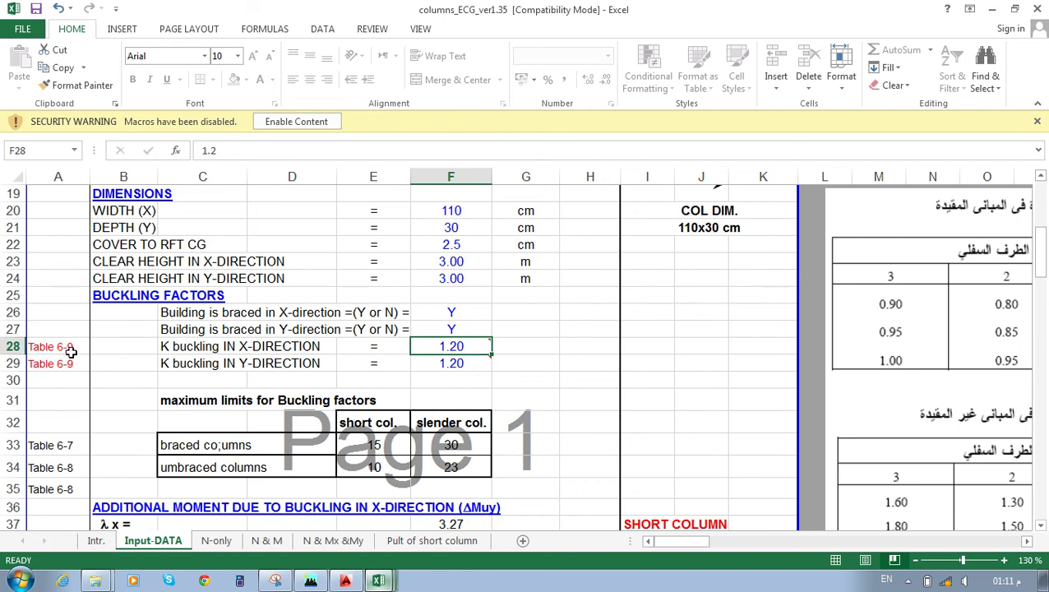
Examine Table 6-9 with the effective-height ratios for braced buildings beside the K buckling inputs.
click(1028, 542)
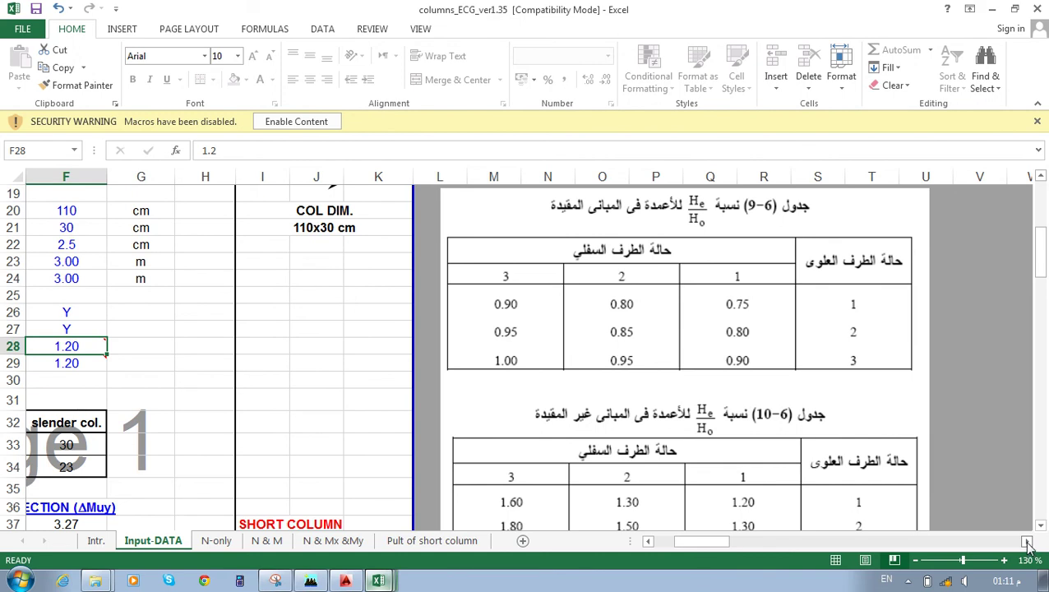
scroll(755, 325, up, 2)
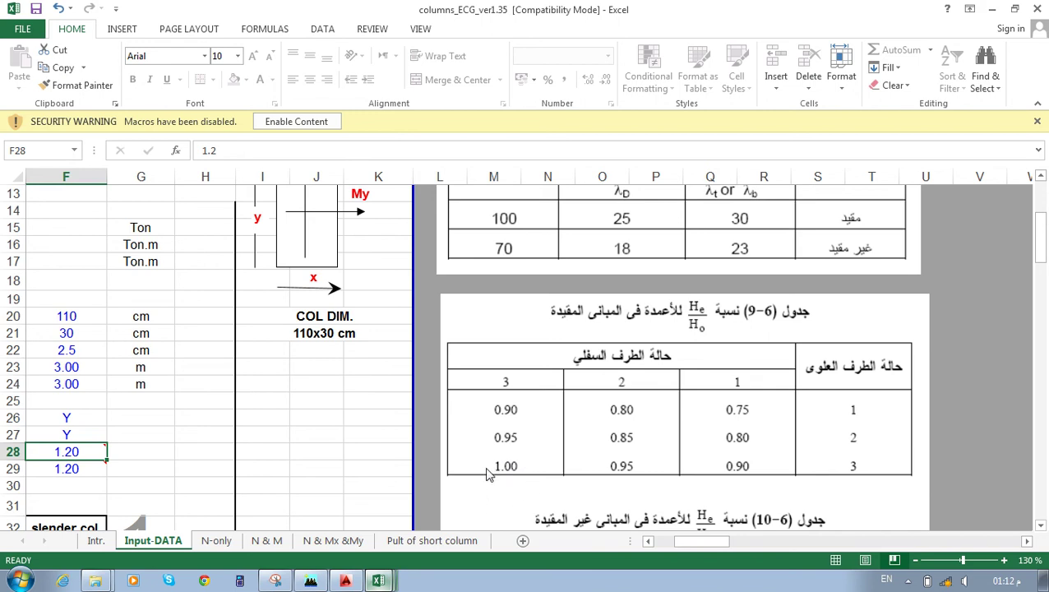
scroll(258, 434, left, 3)
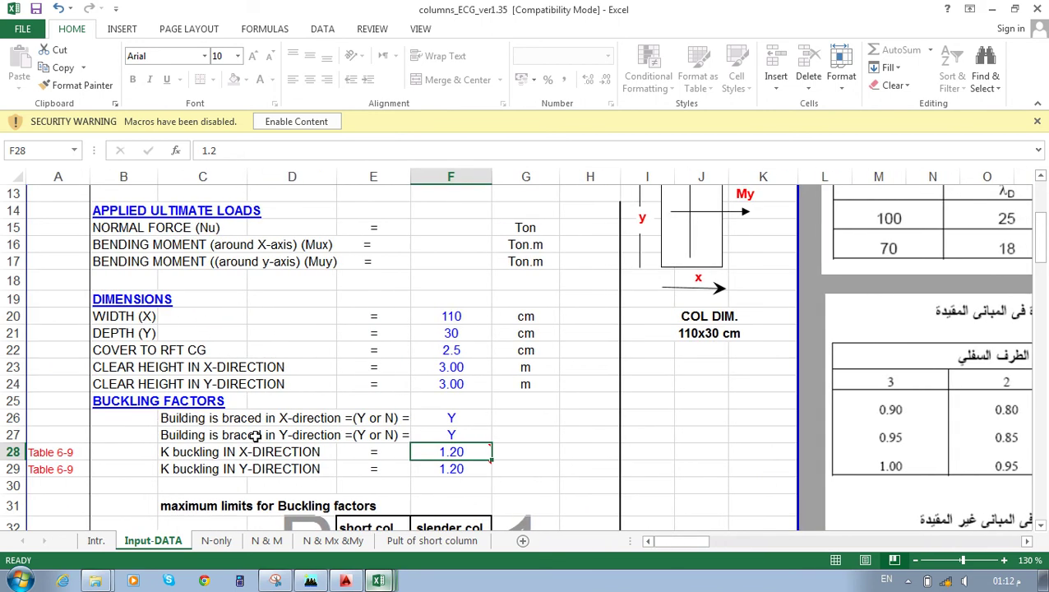
scroll(401, 445, right, 3)
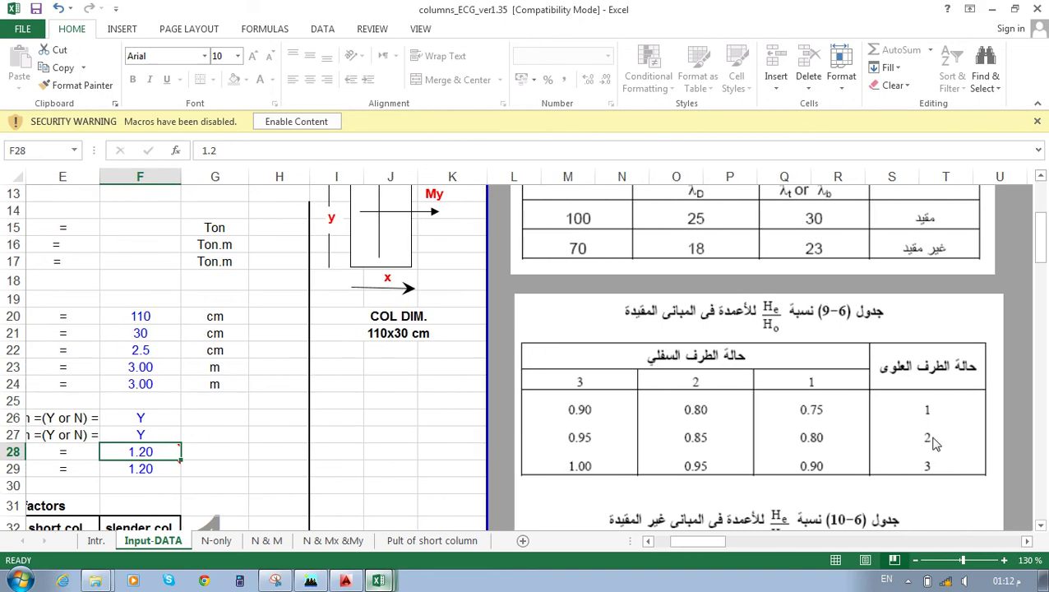
Switch to File Explorer and browse from the EXCEL Columns folder to cep HELP > PDF > الكود المصري.
click(20, 580)
click(95, 581)
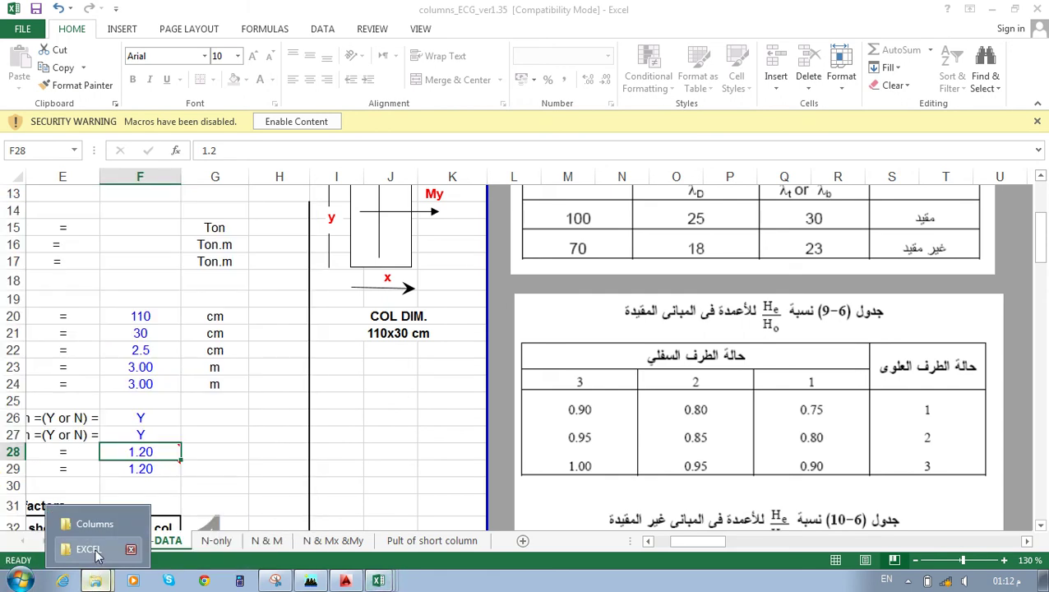
key(super)
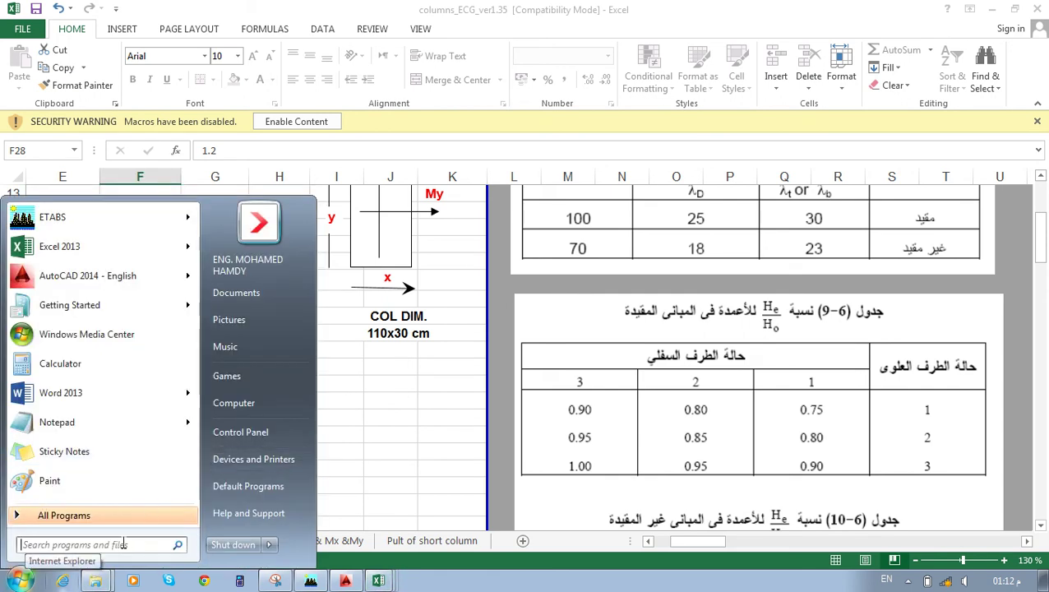
click(106, 582)
click(106, 529)
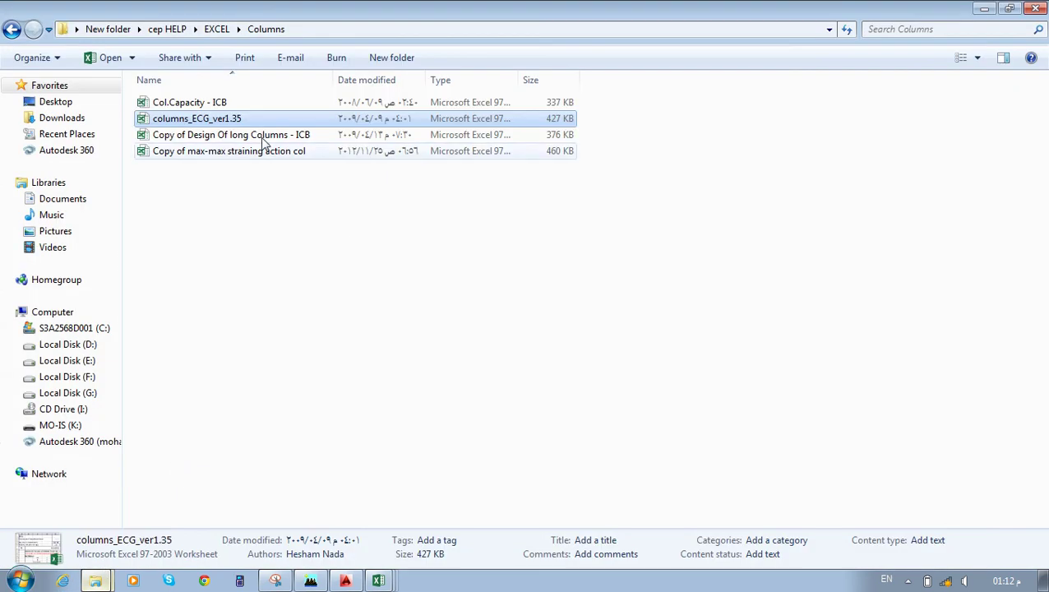
click(218, 27)
click(169, 31)
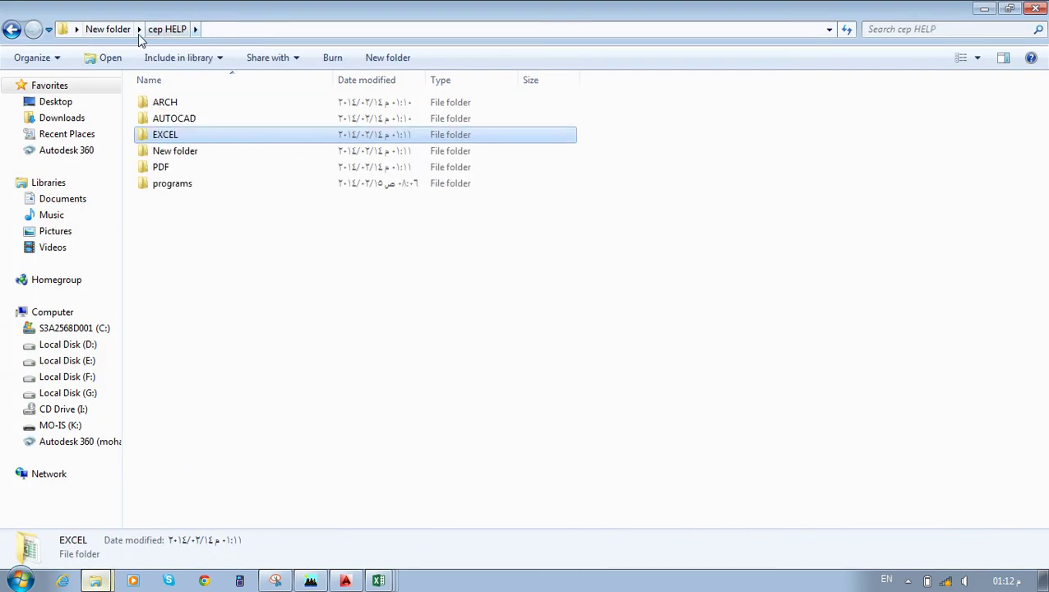
double_click(189, 169)
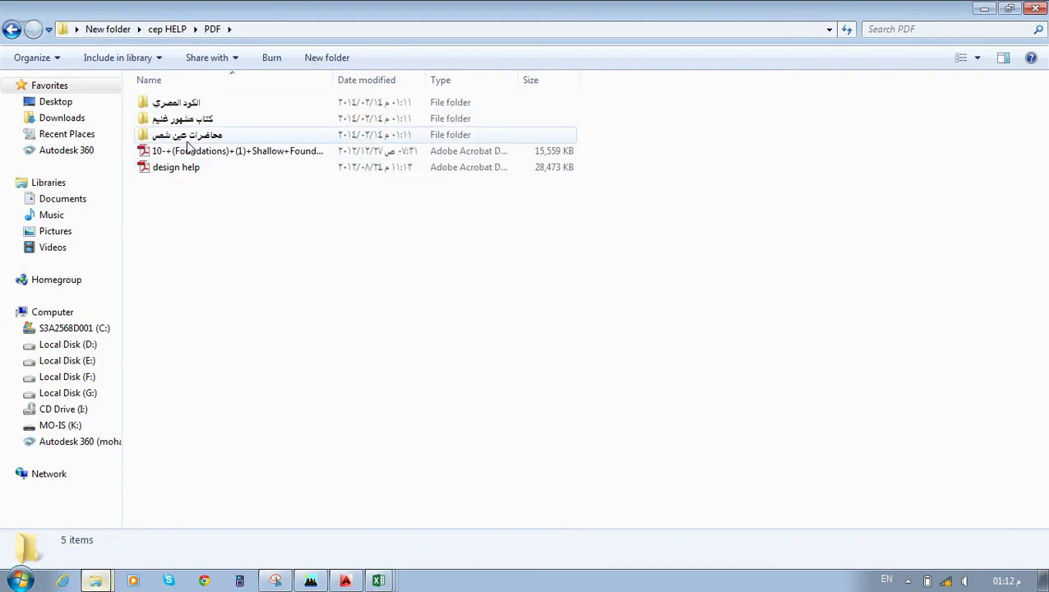
double_click(176, 103)
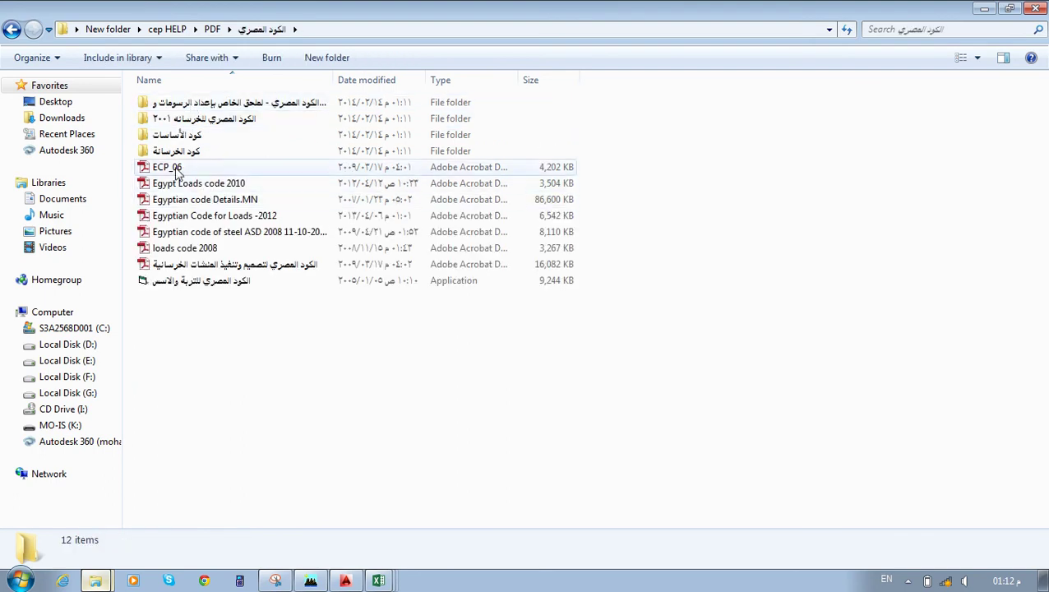
Check the ECP_06 PDF, close it and go to the كود الخرسانة - By Fantastic Engineers team folder.
double_click(175, 169)
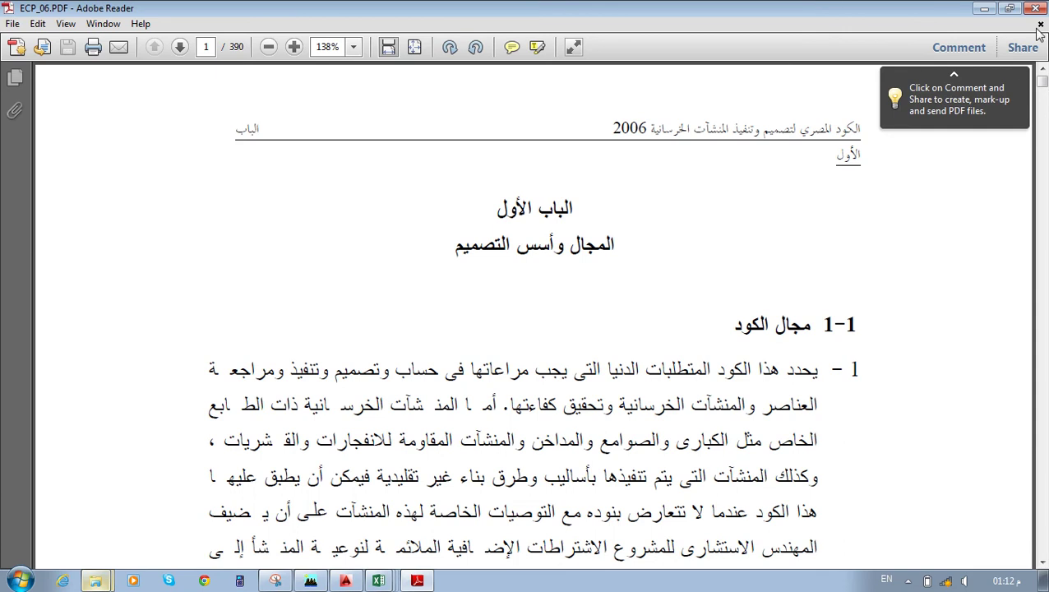
click(1041, 10)
double_click(182, 153)
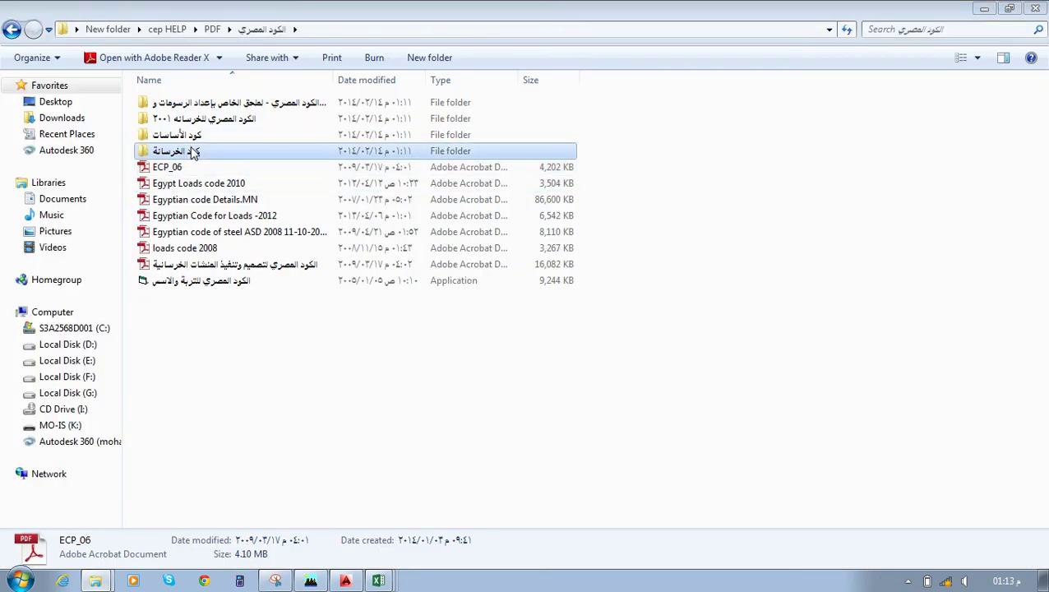
double_click(192, 107)
click(192, 107)
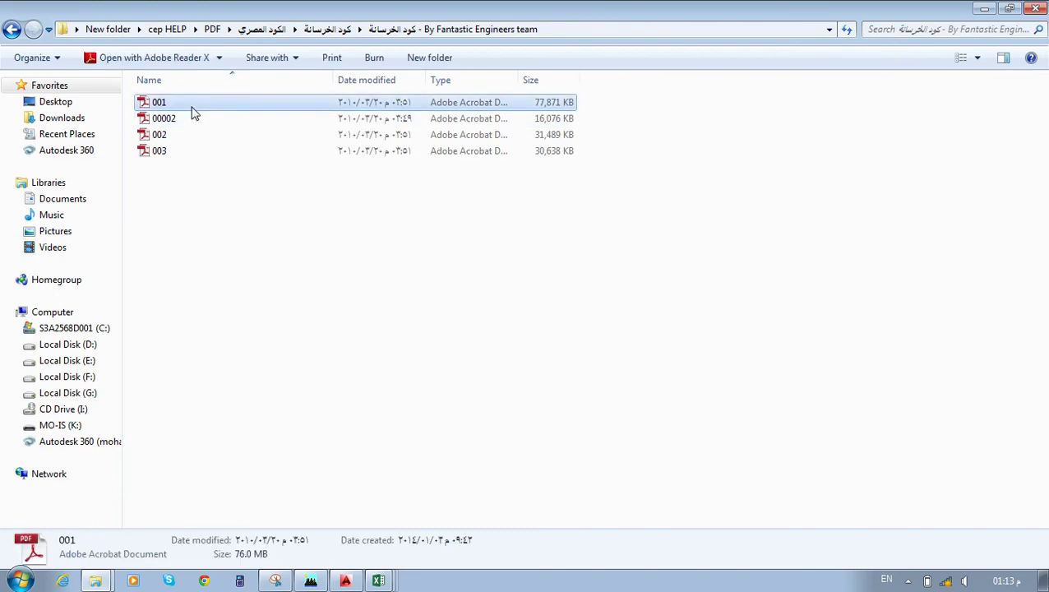
Check the 00002 PDF of design aids and examples and close it.
click(192, 121)
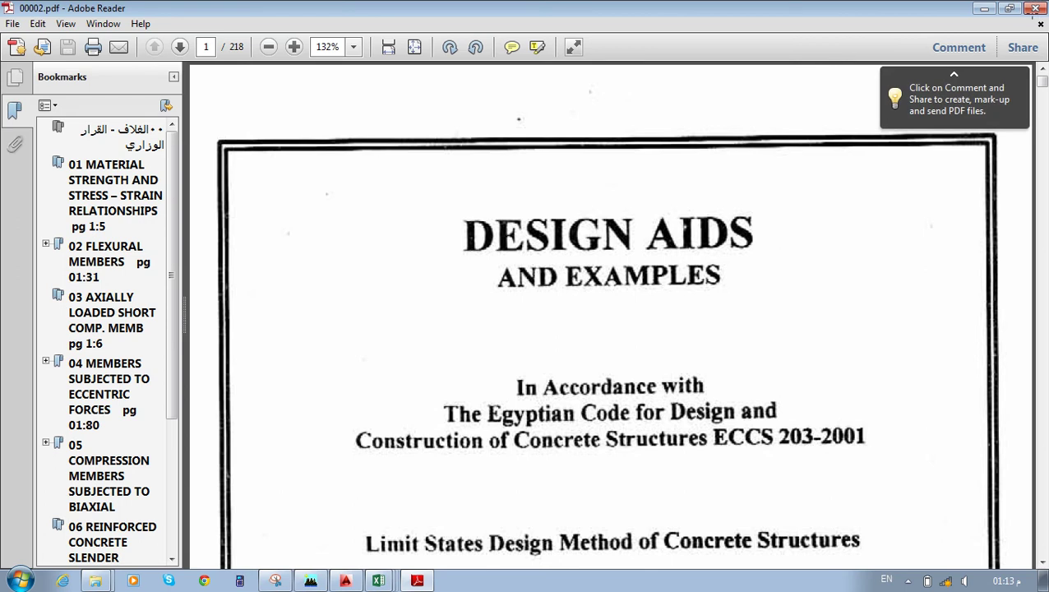
click(417, 580)
right_click(417, 581)
click(427, 552)
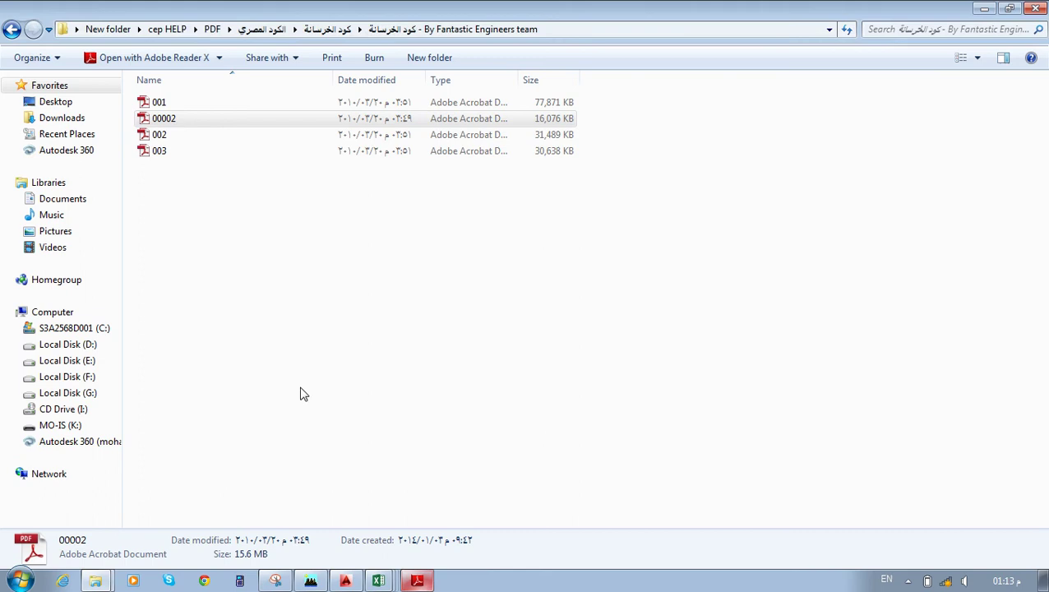
Open the 001 PDF of the ECP 203 code full-size and go to chapter six on structural analysis.
double_click(177, 103)
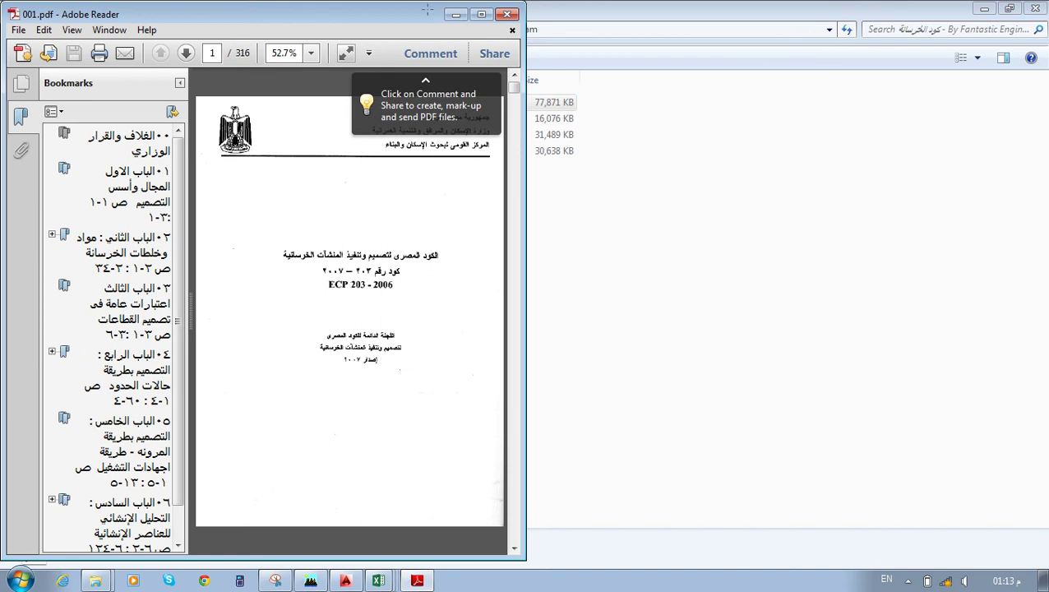
click(481, 16)
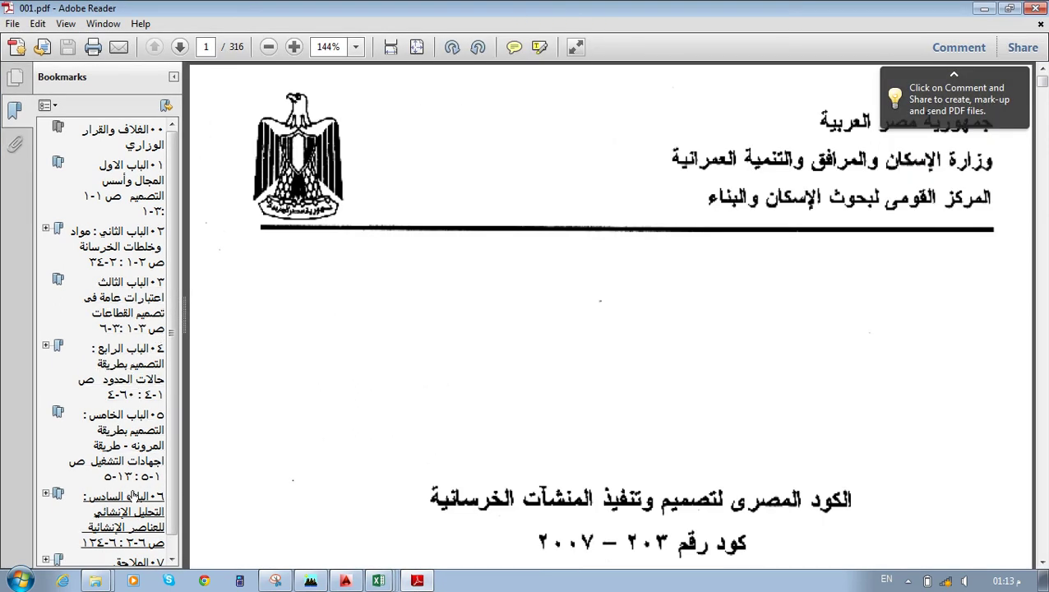
click(133, 496)
scroll(673, 301, down, 2)
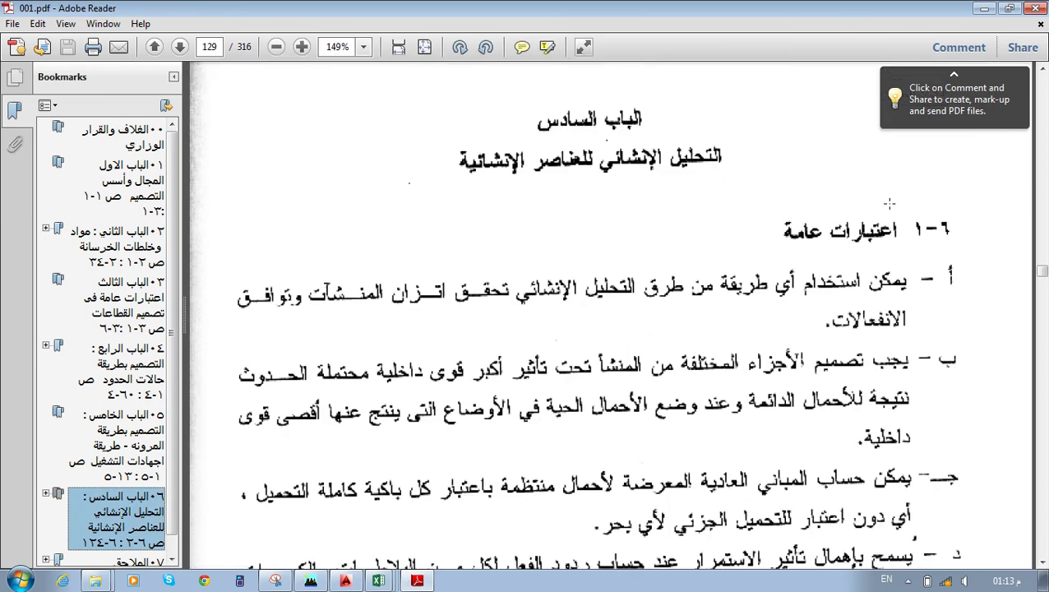
Zoom the code out to 66.7% and browse chapter six to section 6-4 on columns.
key(Down)
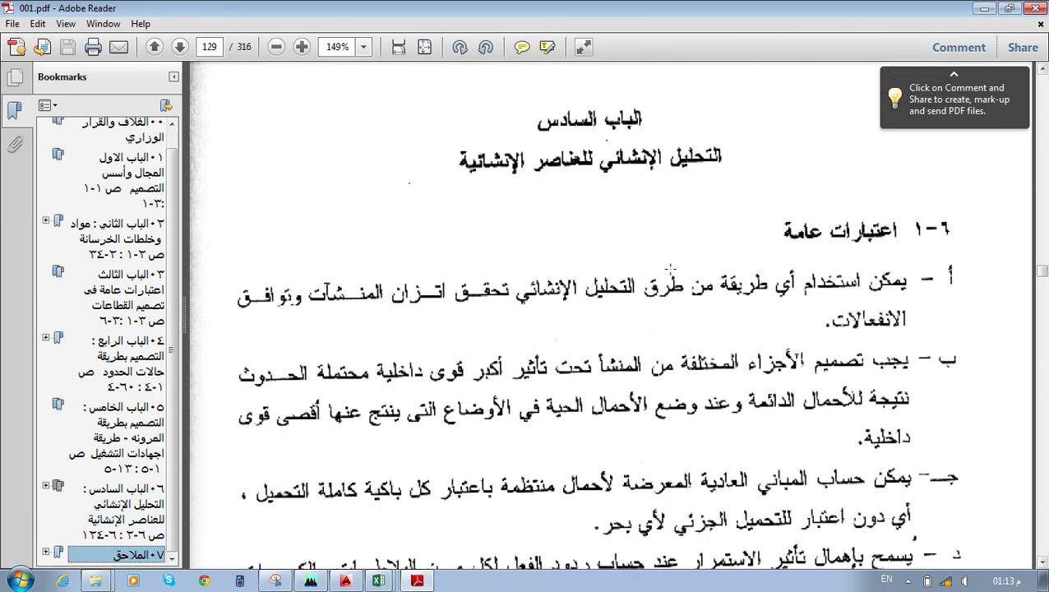
click(666, 272)
scroll(624, 276, down, 3)
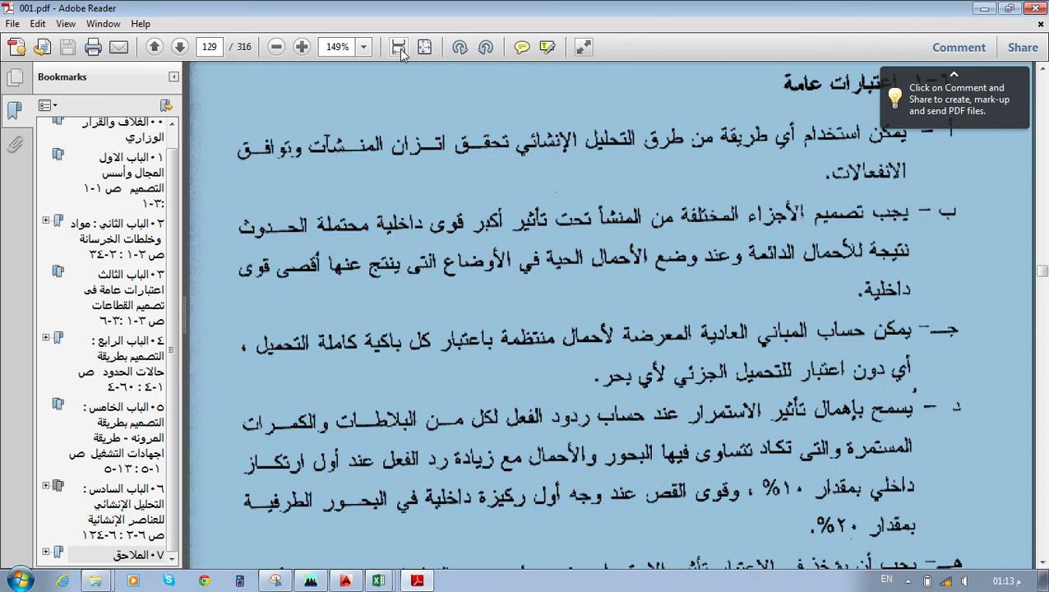
click(278, 47)
click(278, 48)
scroll(713, 312, down, 20)
scroll(712, 306, down, 20)
scroll(712, 307, down, 20)
scroll(712, 307, down, 20)
scroll(712, 308, down, 20)
scroll(712, 308, down, 15)
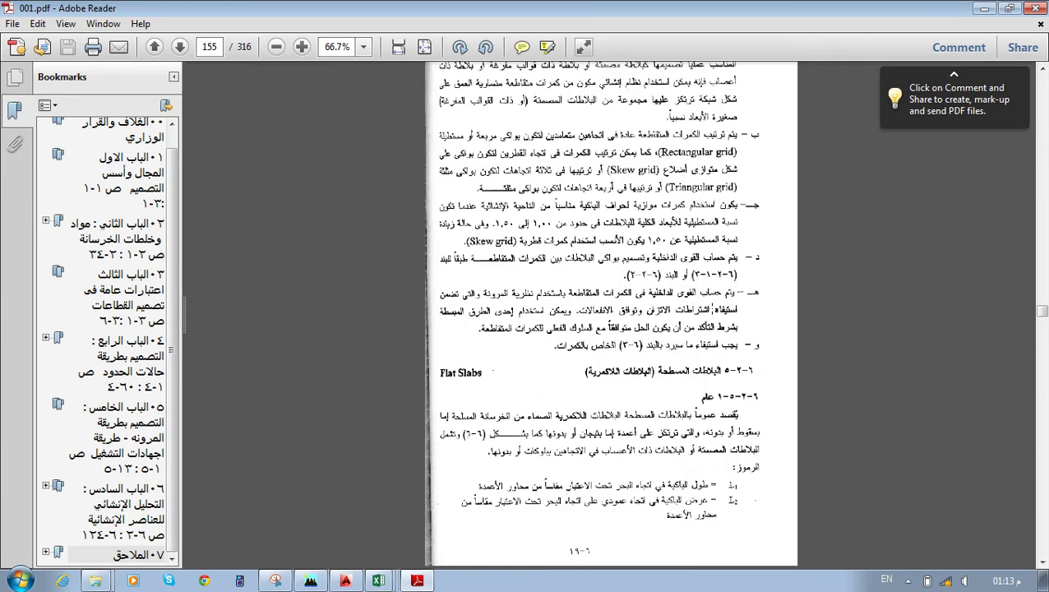
scroll(712, 307, down, 20)
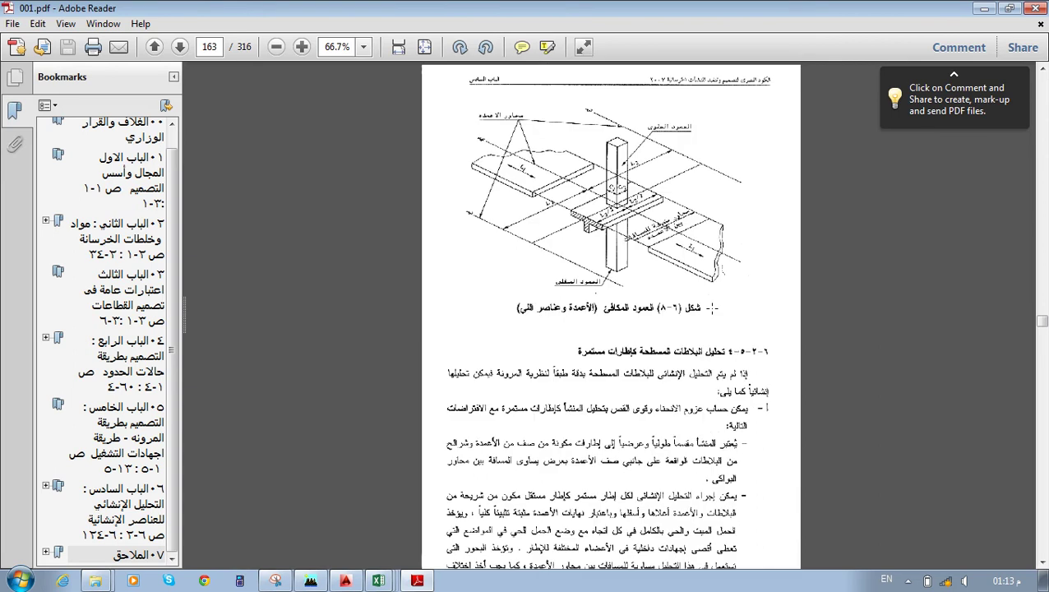
scroll(712, 307, down, 15)
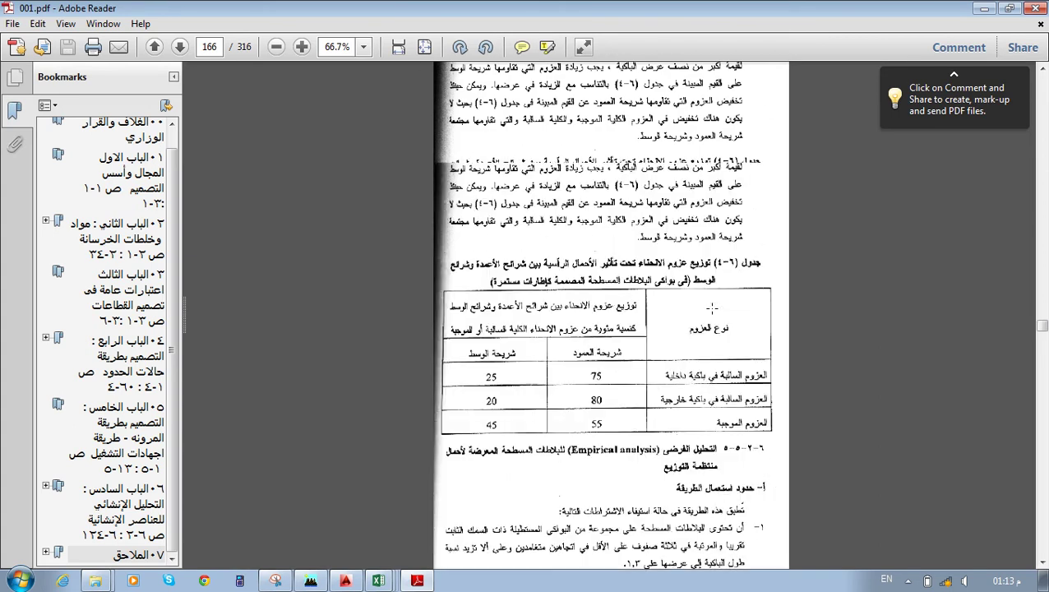
scroll(712, 308, down, 20)
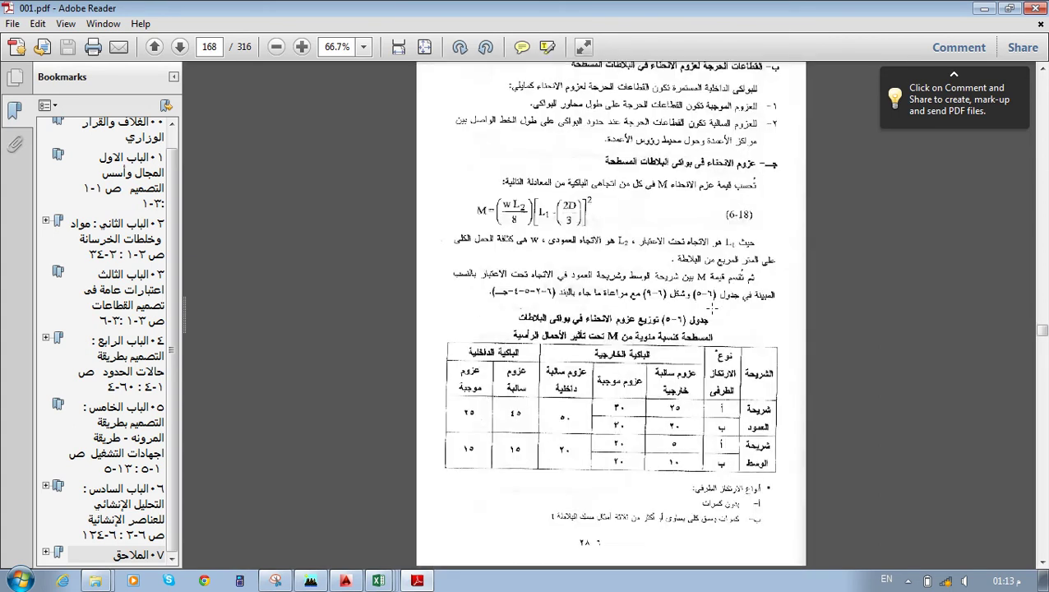
scroll(712, 308, down, 20)
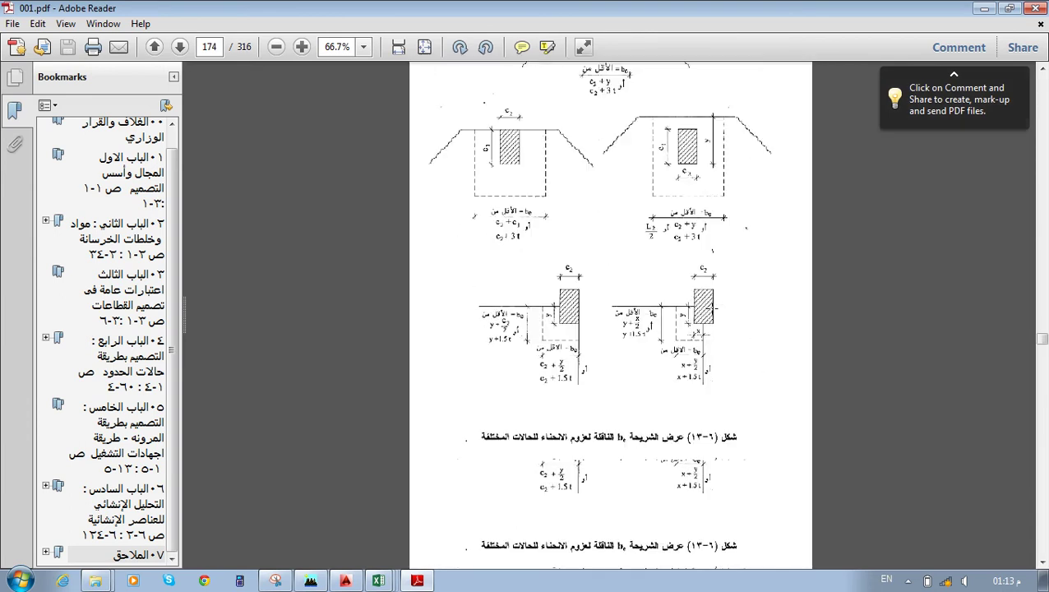
scroll(712, 307, down, 20)
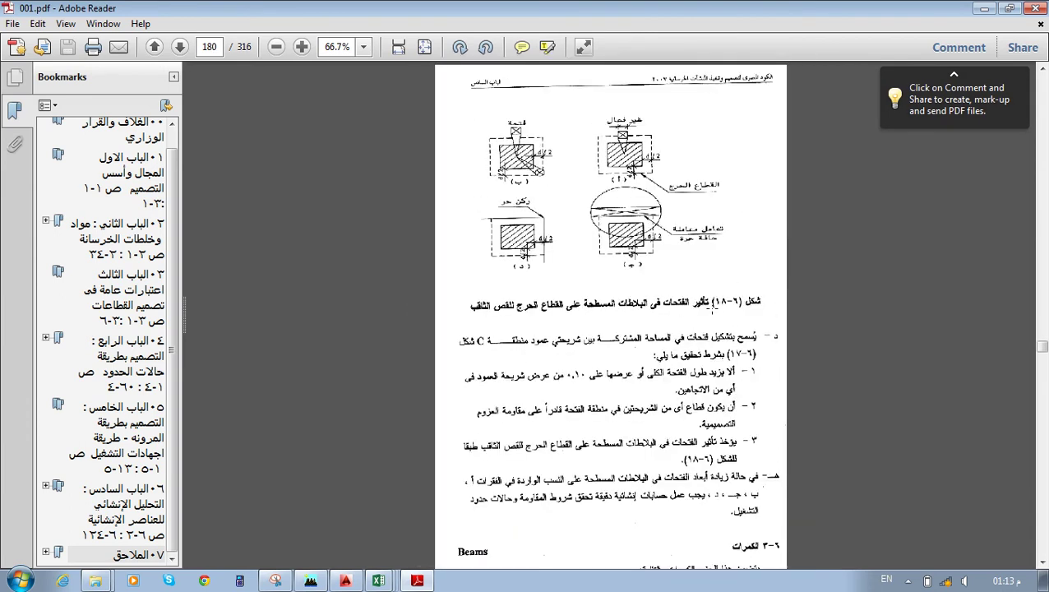
scroll(712, 307, down, 20)
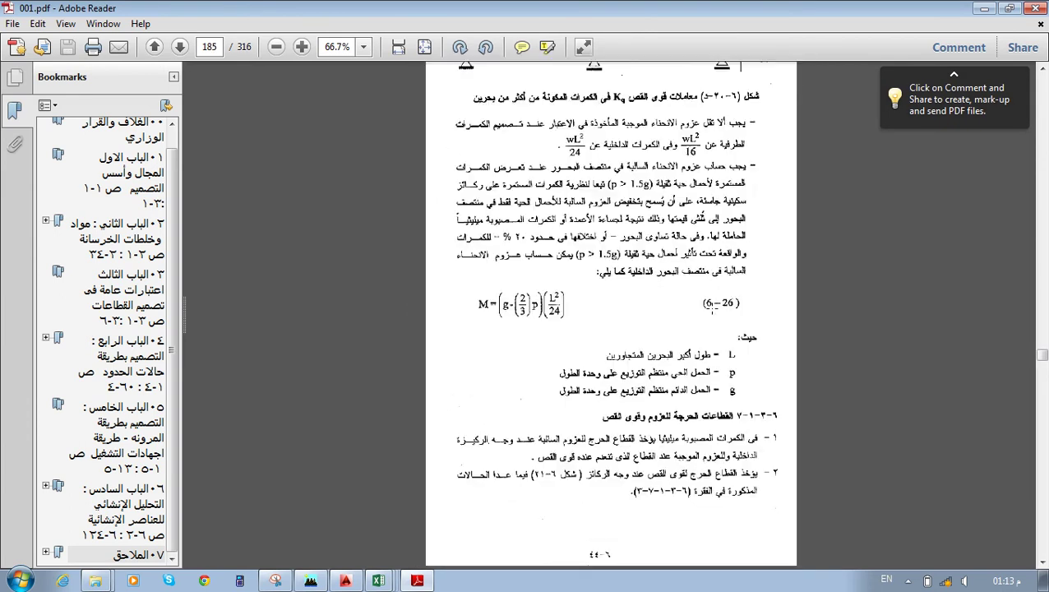
scroll(712, 308, down, 10)
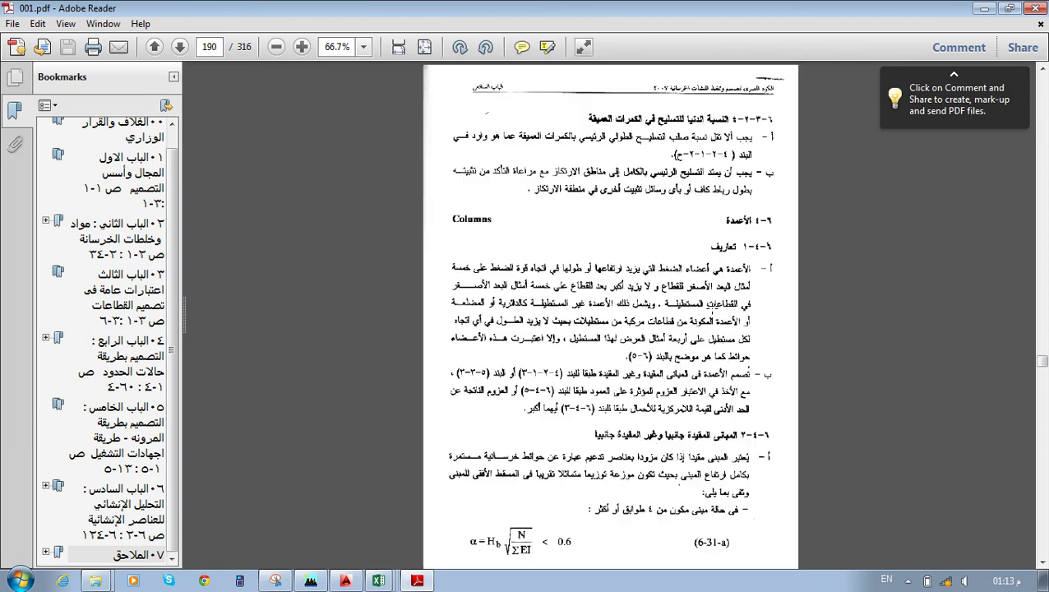
Examine tables 6-9 and 6-10 of He/Ho ratios and the definitions of the column end conditions, cases 1 to 4.
scroll(712, 308, down, 20)
scroll(712, 311, down, 3)
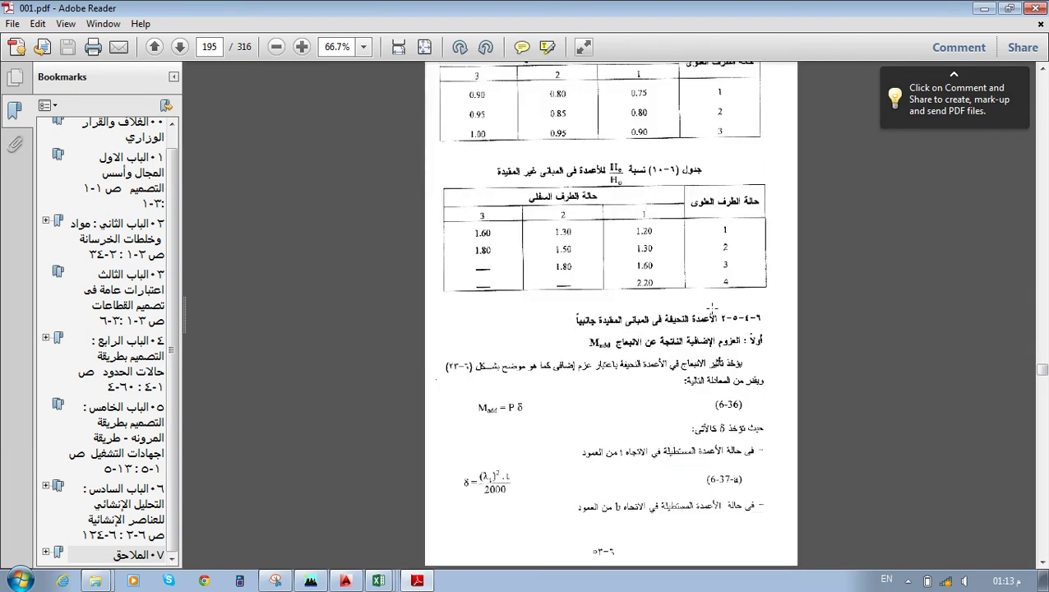
scroll(712, 311, up, 3)
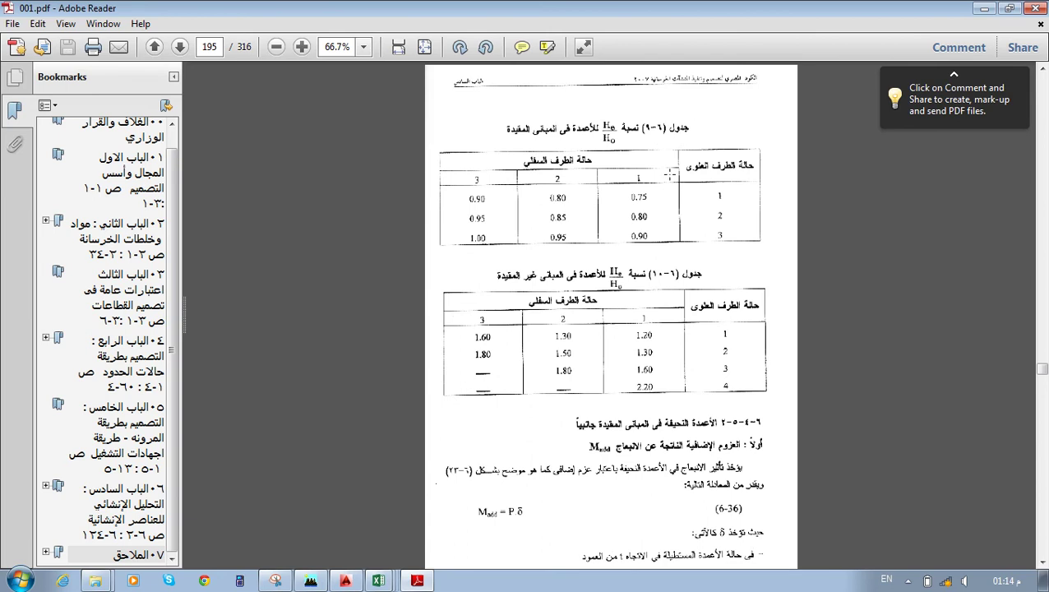
scroll(656, 299, up, 5)
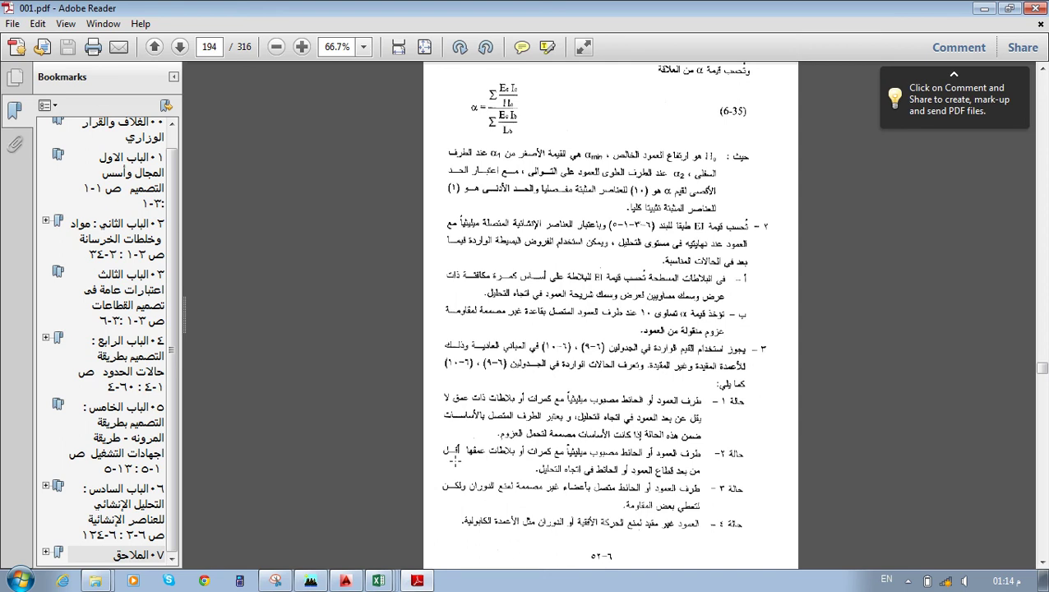
click(907, 581)
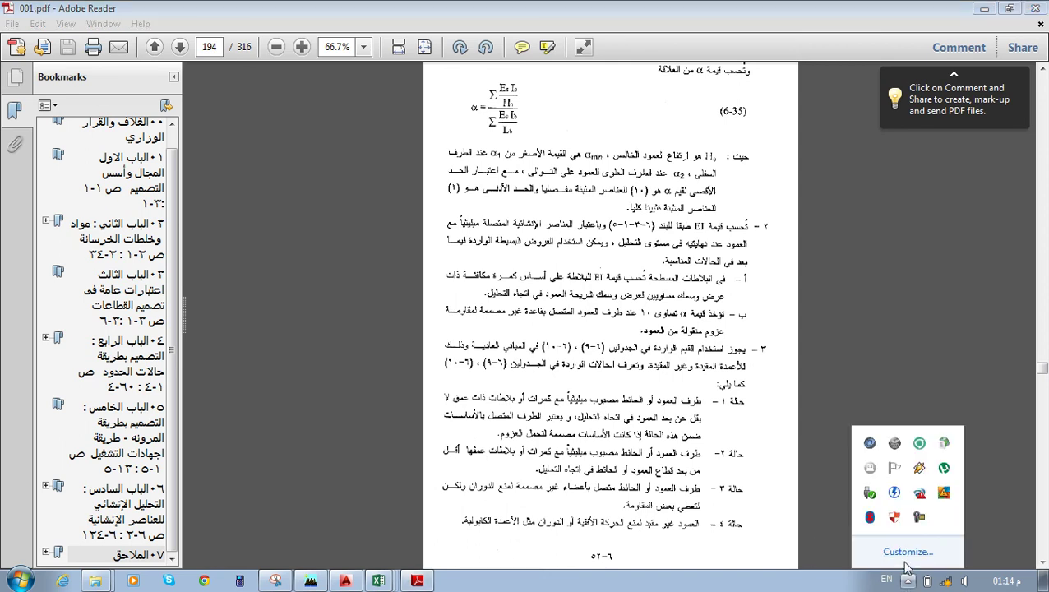
click(916, 521)
click(951, 519)
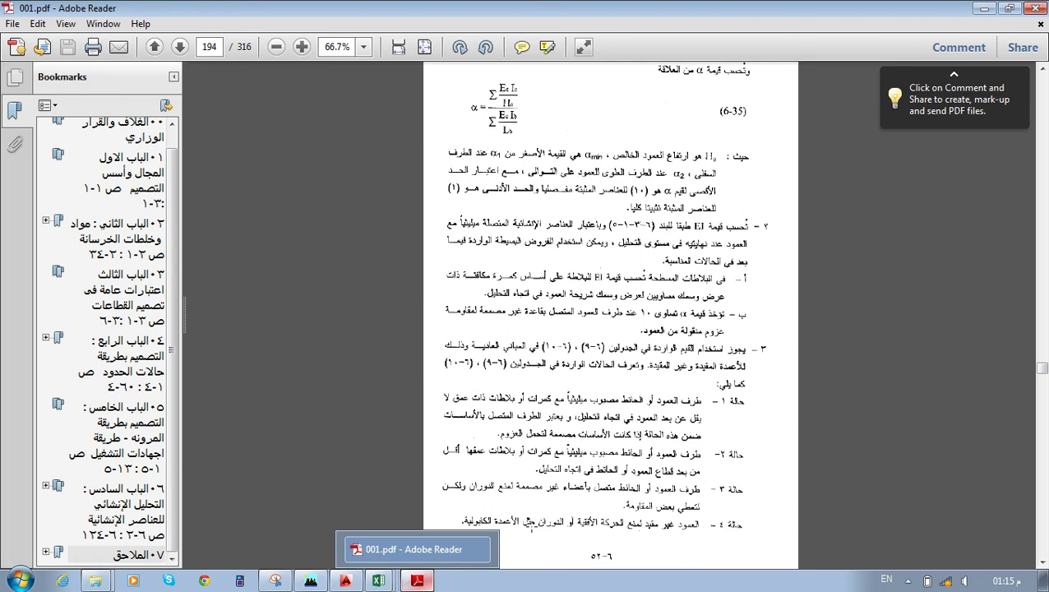
Return to the columns_ECG_ver1.35 workbook in Excel and set the K buckling factors in the X and Y directions to 1.
click(984, 8)
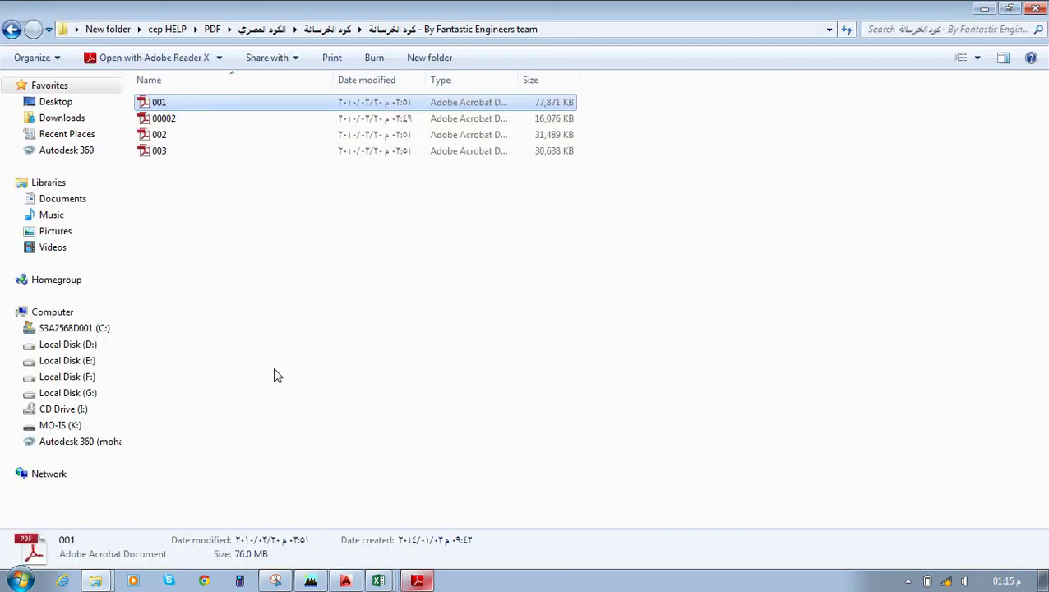
mouse_move(379, 581)
click(378, 550)
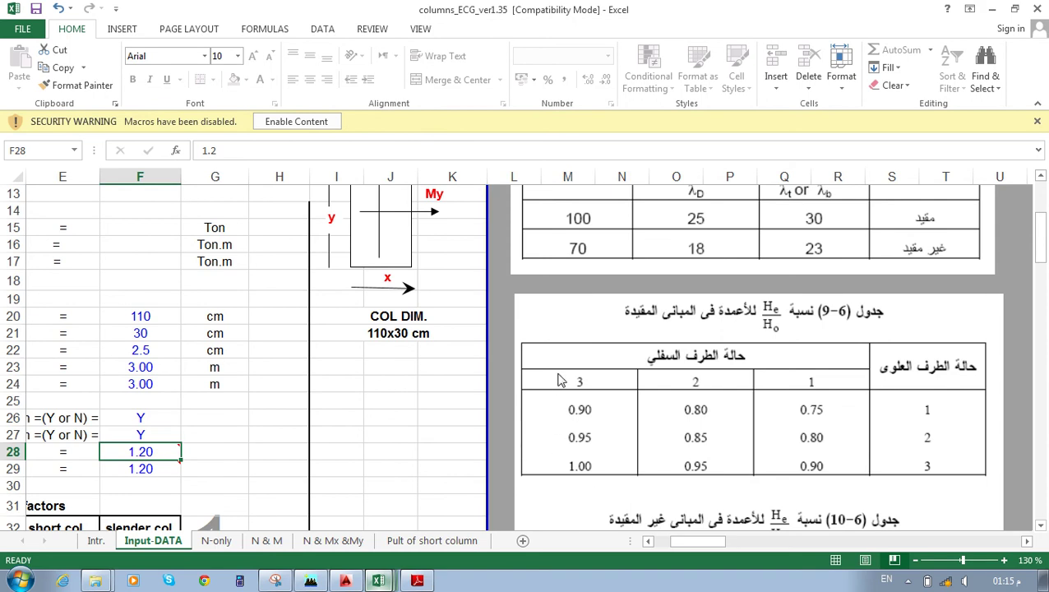
scroll(422, 398, left, 3)
text(1)
key(Return)
text(1)
key(Return)
Check the column's slenderness classification in the X and Y directions on the Input-DATA sheet.
scroll(481, 337, down, 3)
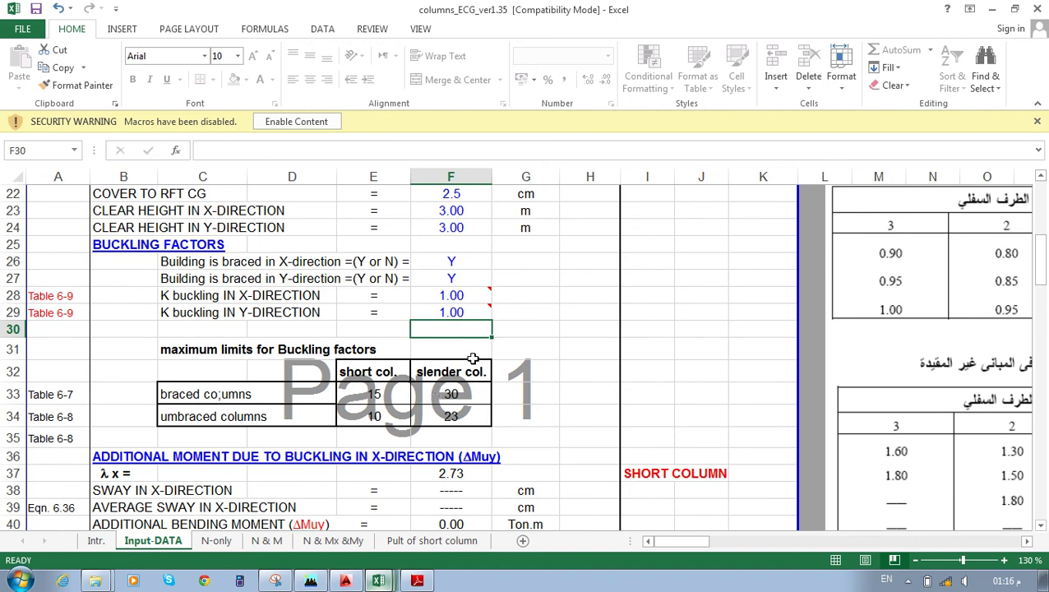
scroll(473, 358, down, 4)
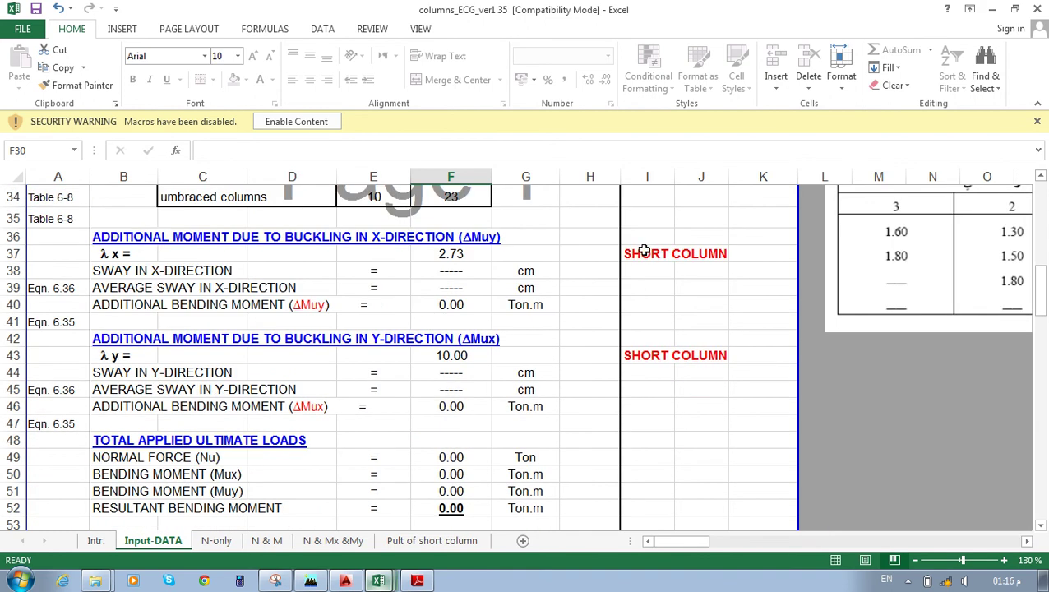
click(623, 254)
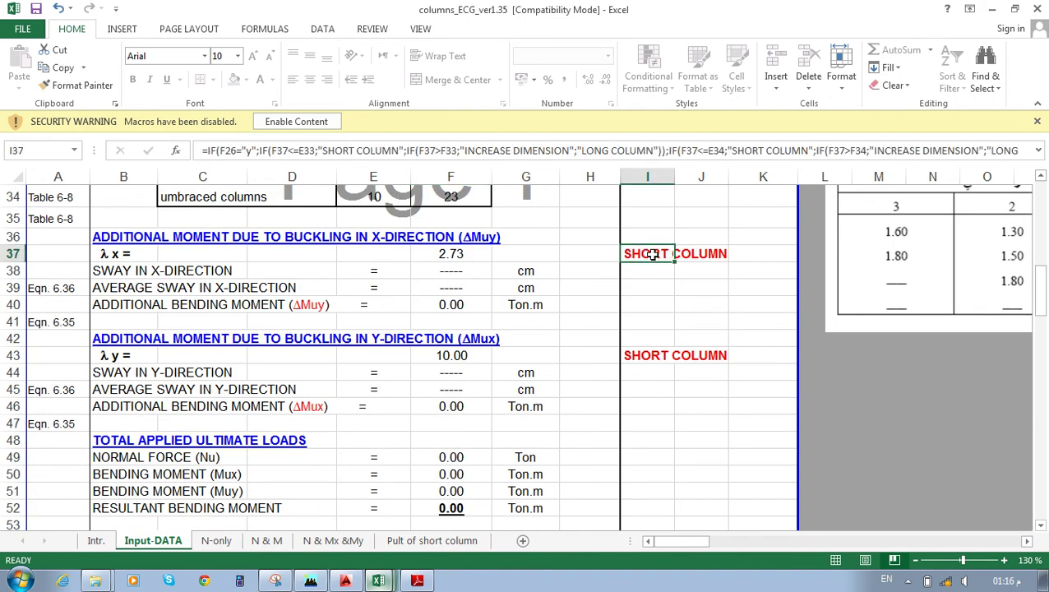
click(637, 355)
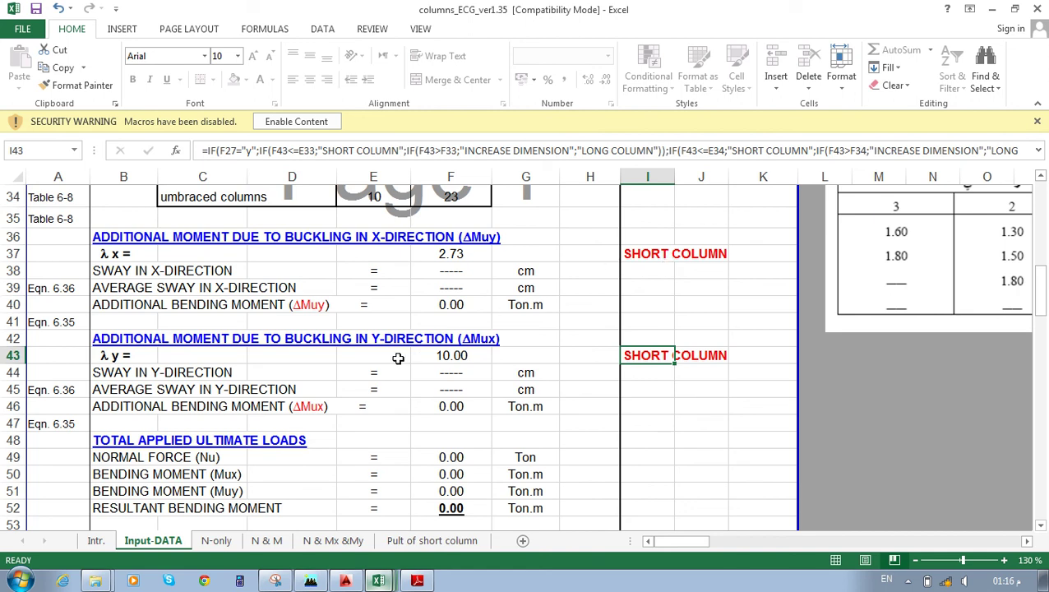
Inspect the total applied ultimate load formulas for Nu, Mux and Muy and their input cells F15 to F17.
scroll(403, 355, down, 2)
click(459, 344)
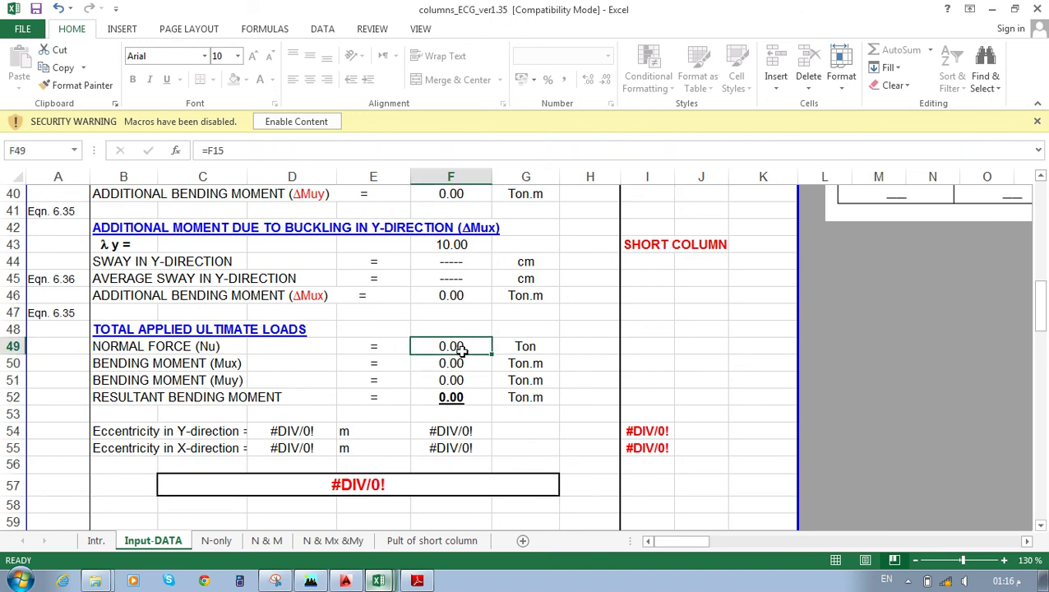
click(453, 367)
click(456, 380)
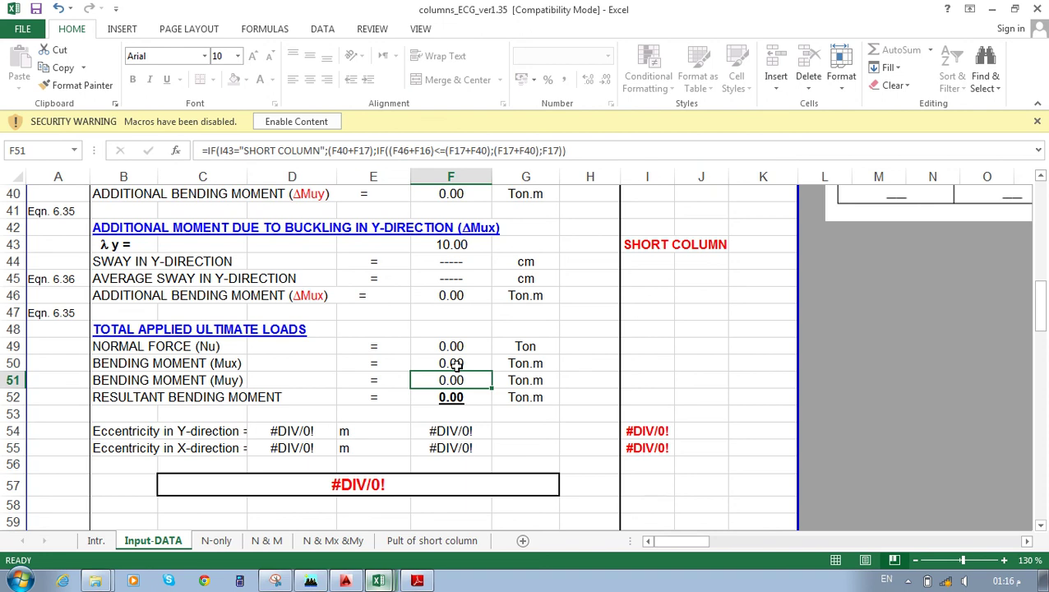
scroll(461, 362, up, 13)
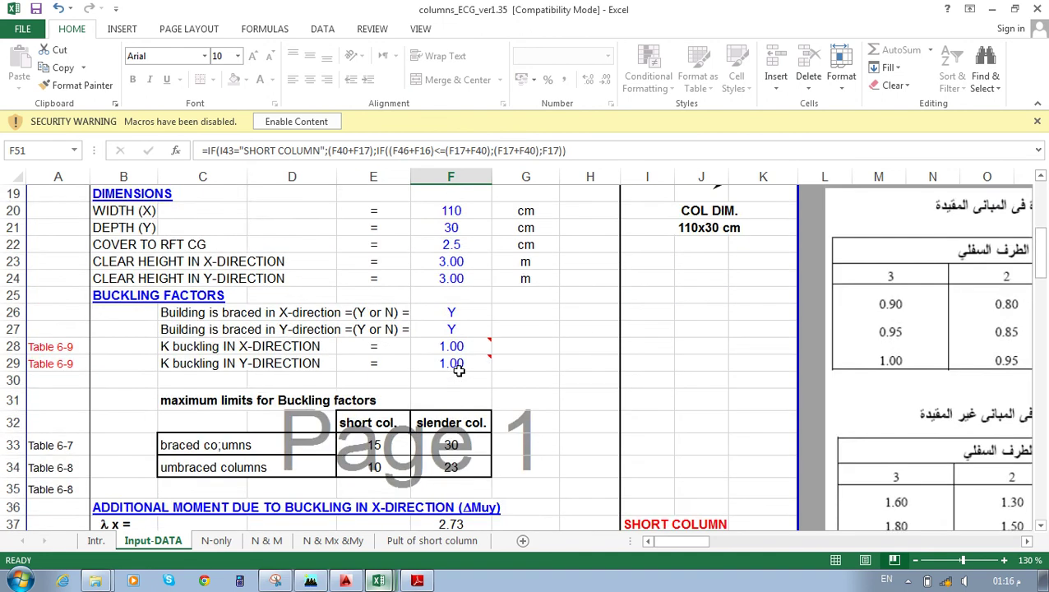
scroll(452, 410, down, 2)
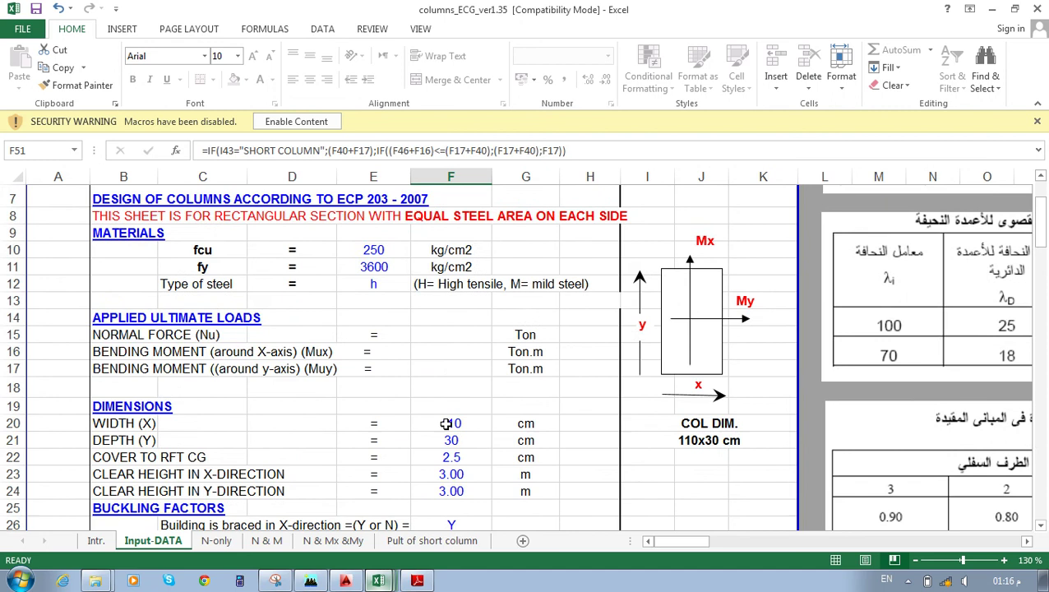
click(444, 339)
key(Down)
key(Down)
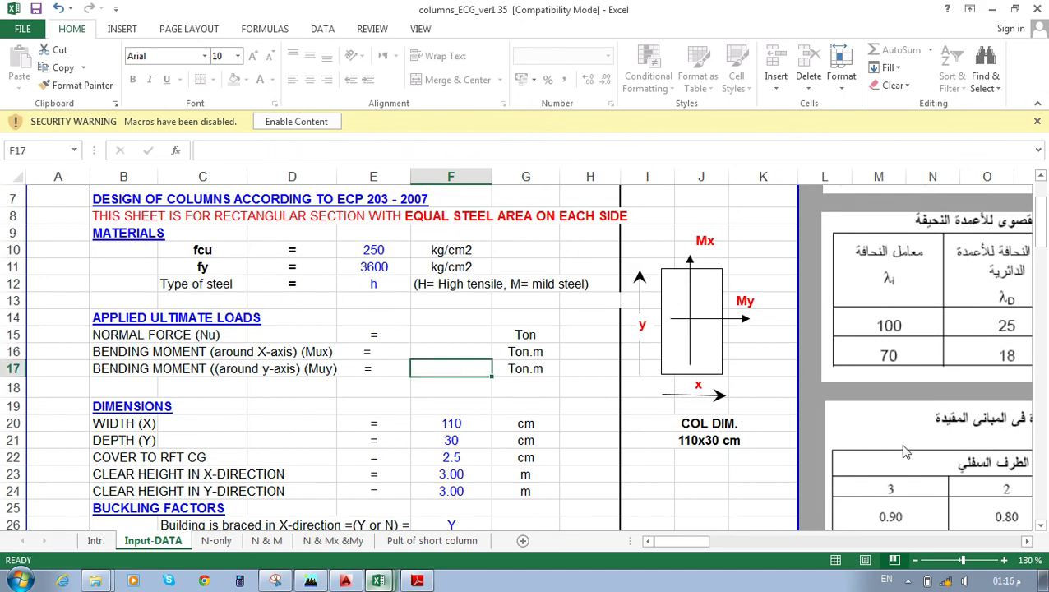
Show the Copy of max-max straining action col workbook side by side with columns_ECG_ver1.35, with the Pmax to M3max summary in view.
click(1043, 580)
mouse_move(381, 580)
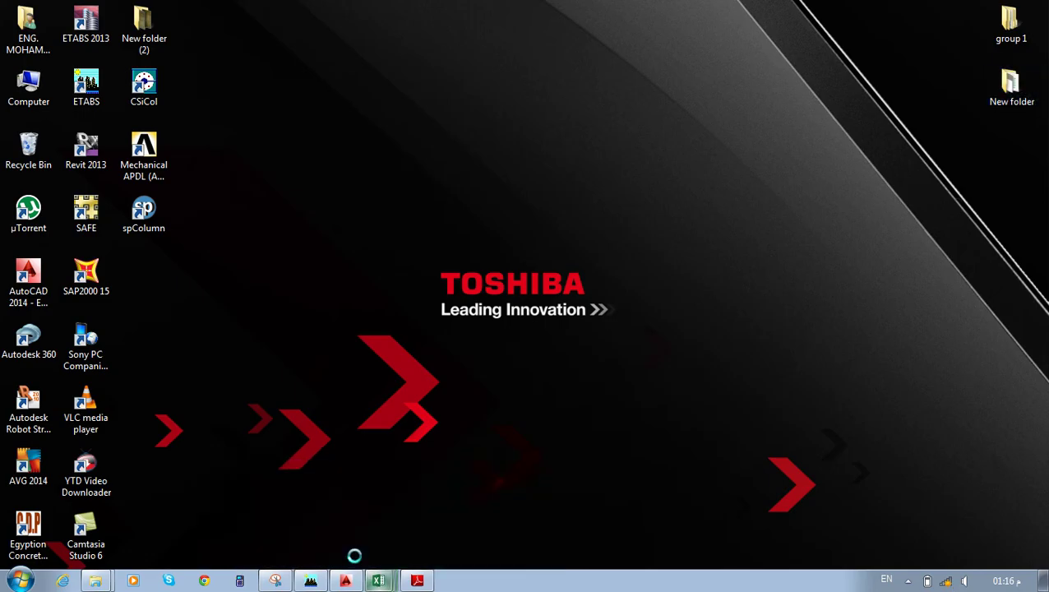
click(533, 549)
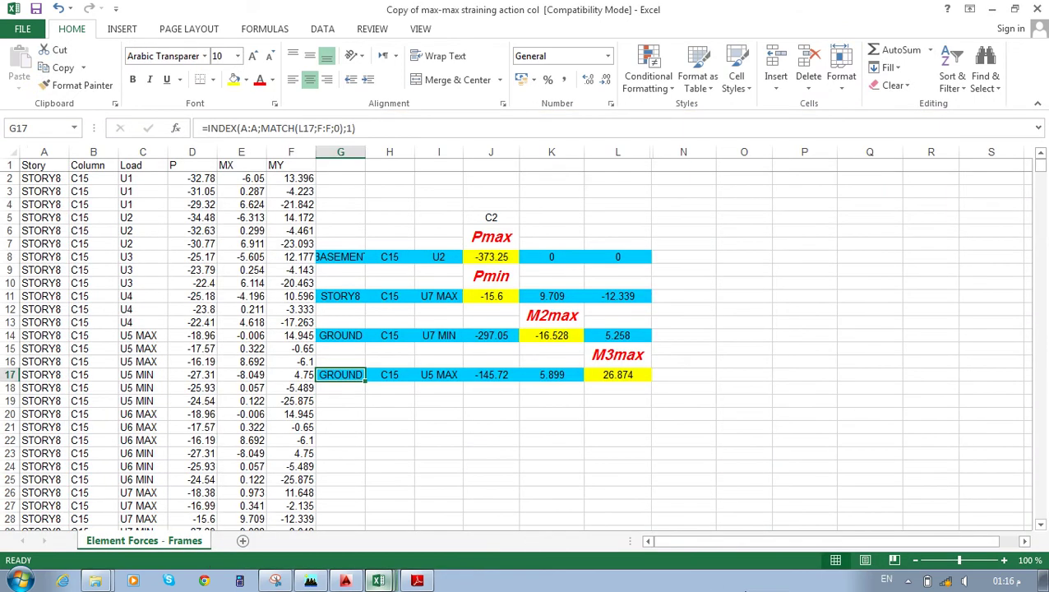
right_click(745, 585)
click(808, 499)
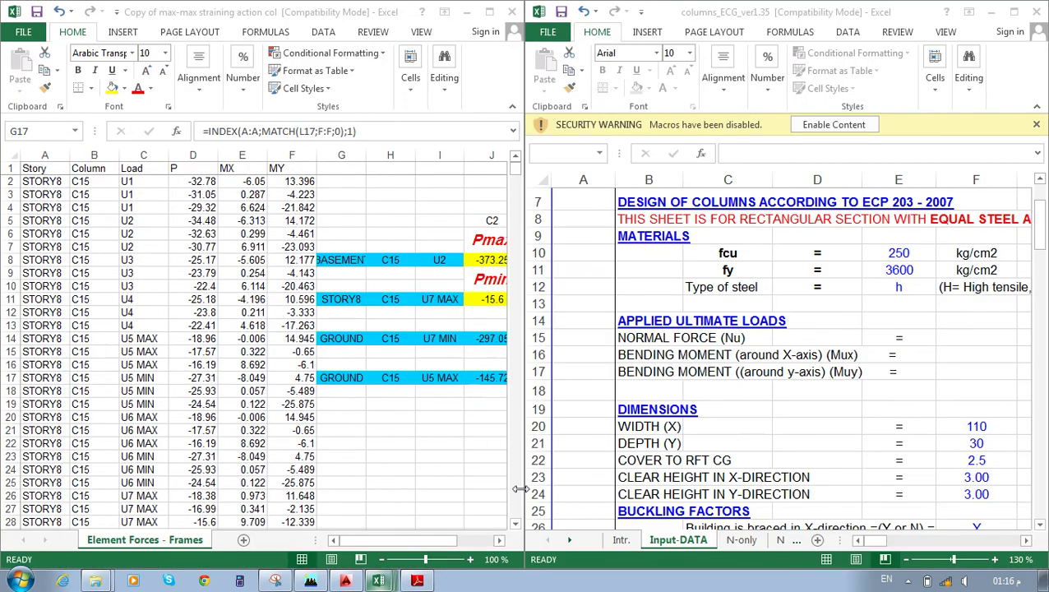
scroll(508, 536, right, 4)
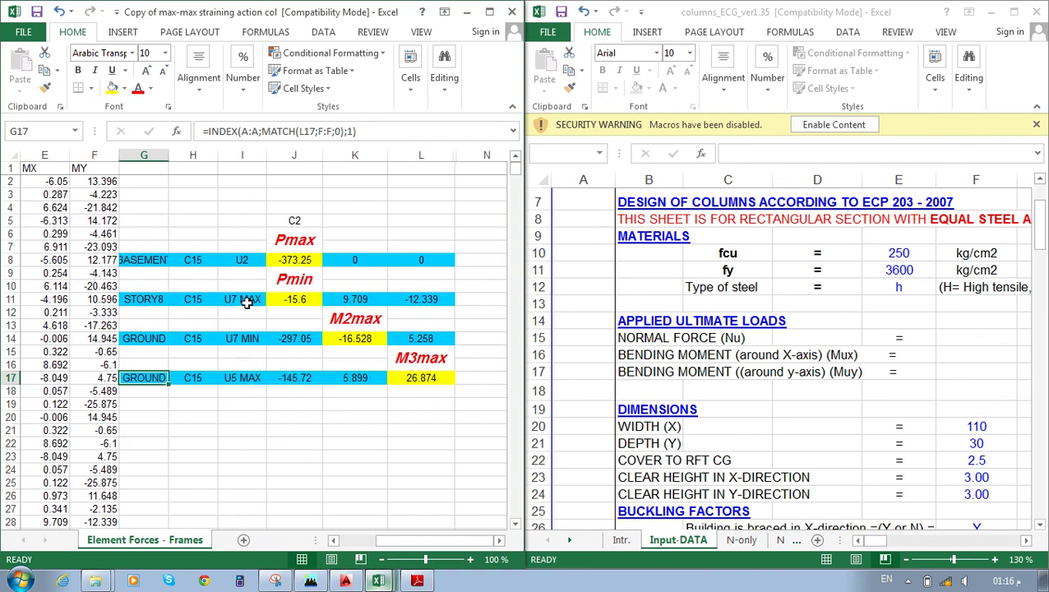
Enter the Pmax case loads, Nu 373.25 Ton, Mux 0 and Muy 0, and check the sheet's column loading type.
click(973, 339)
click(1026, 540)
click(1026, 540)
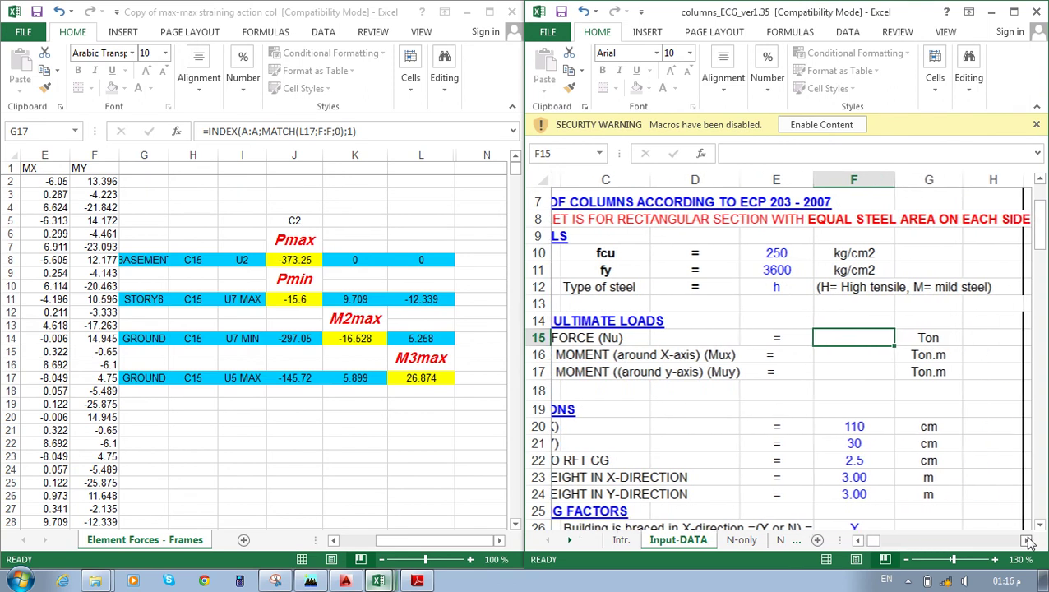
text(373.25)
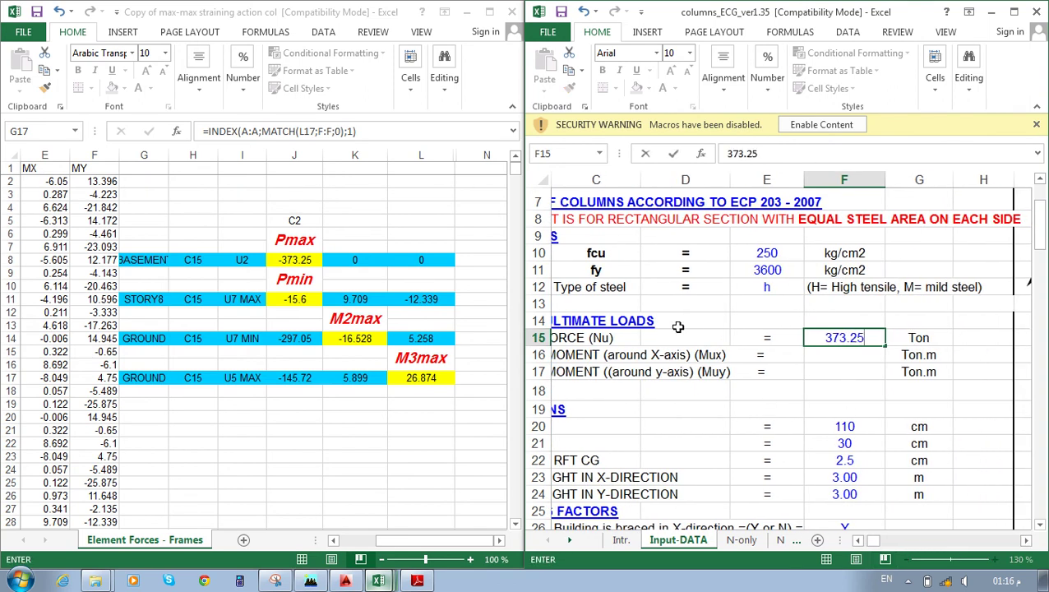
key(Return)
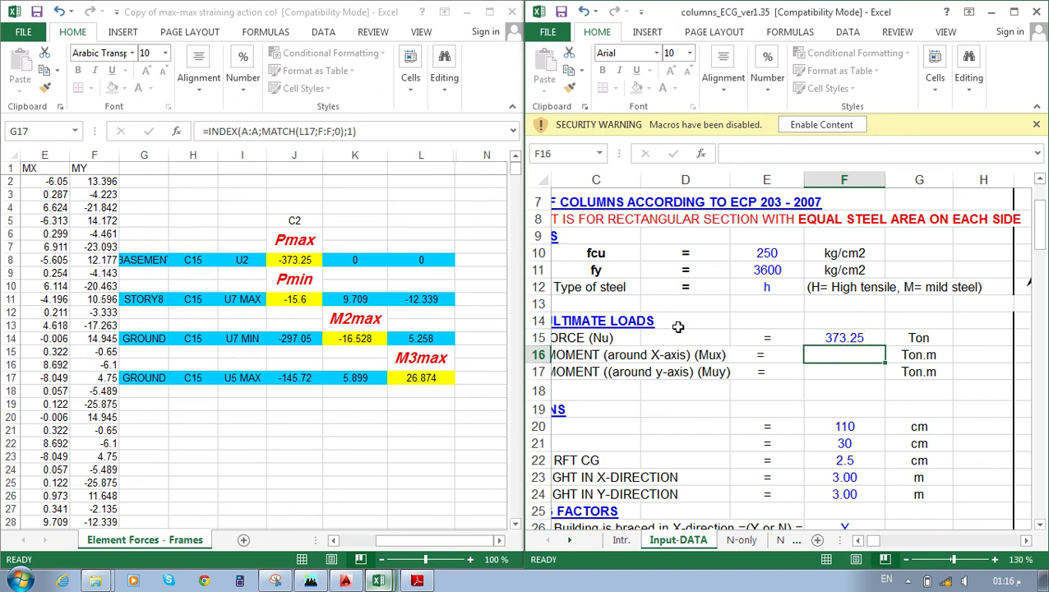
text(0)
key(Return)
text(0)
key(Return)
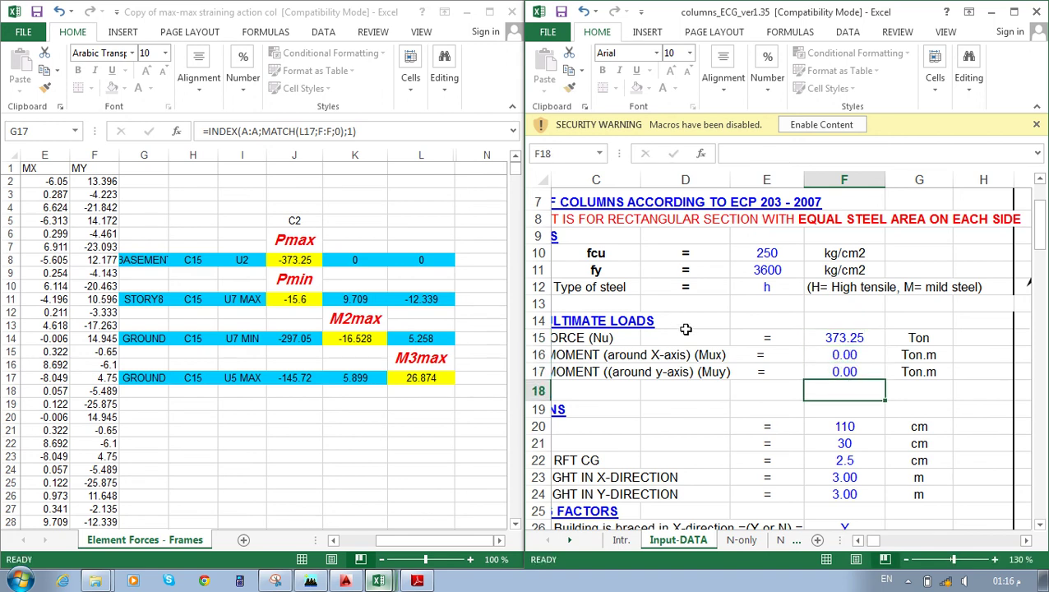
scroll(678, 317, down, 16)
scroll(751, 300, up, 1)
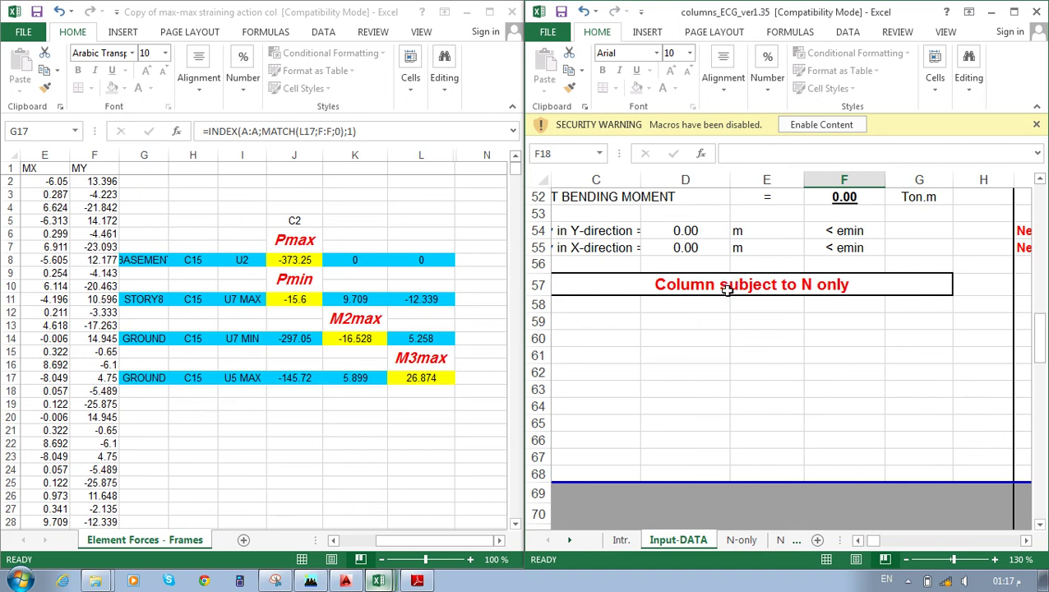
Review the N-only sheet's column design table across to its Comment column for the axial-load check.
click(739, 541)
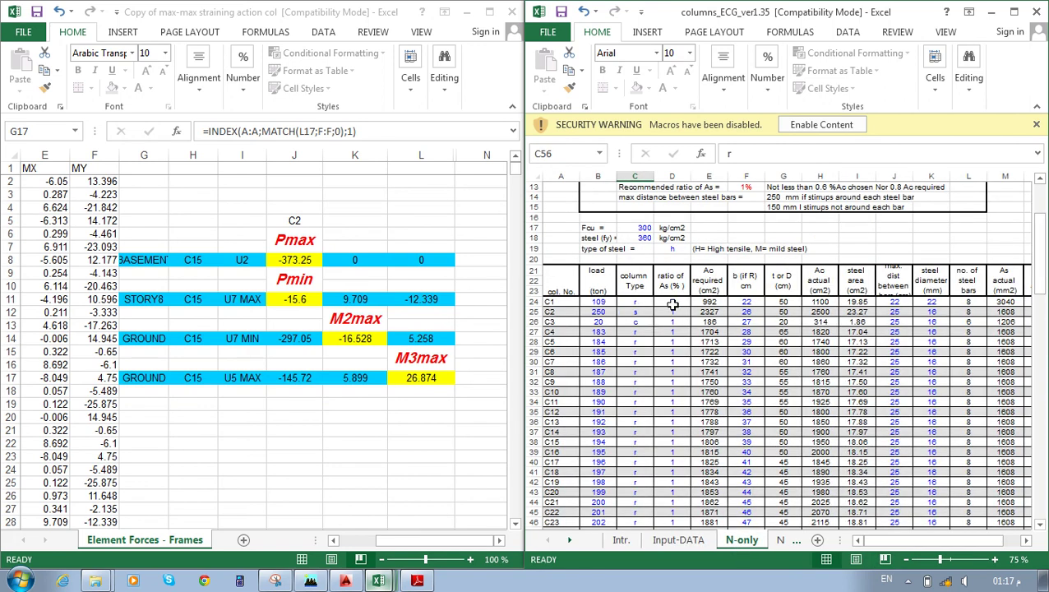
scroll(1024, 387, right, 5)
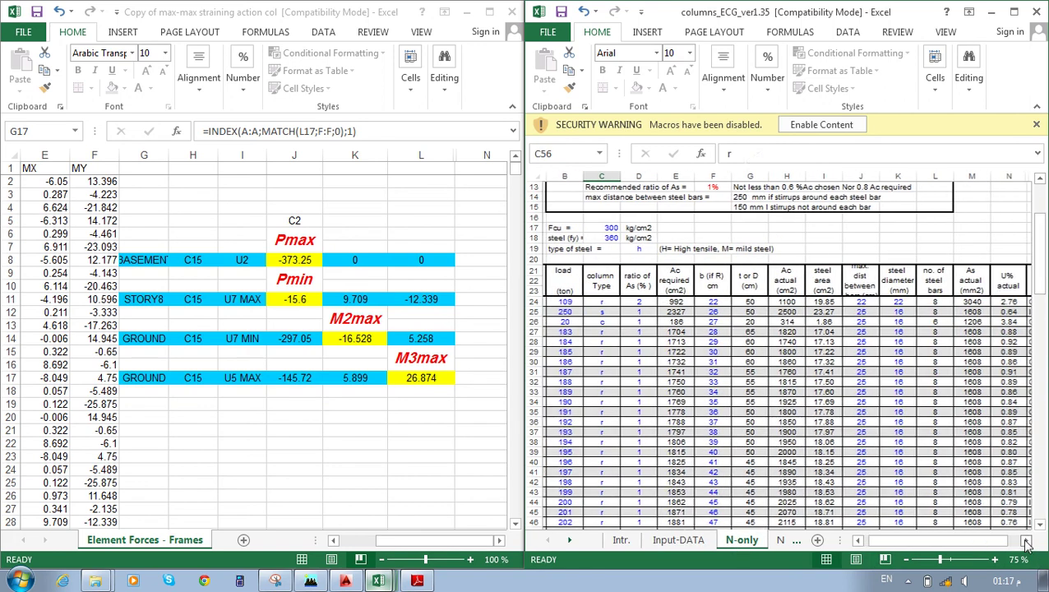
click(925, 301)
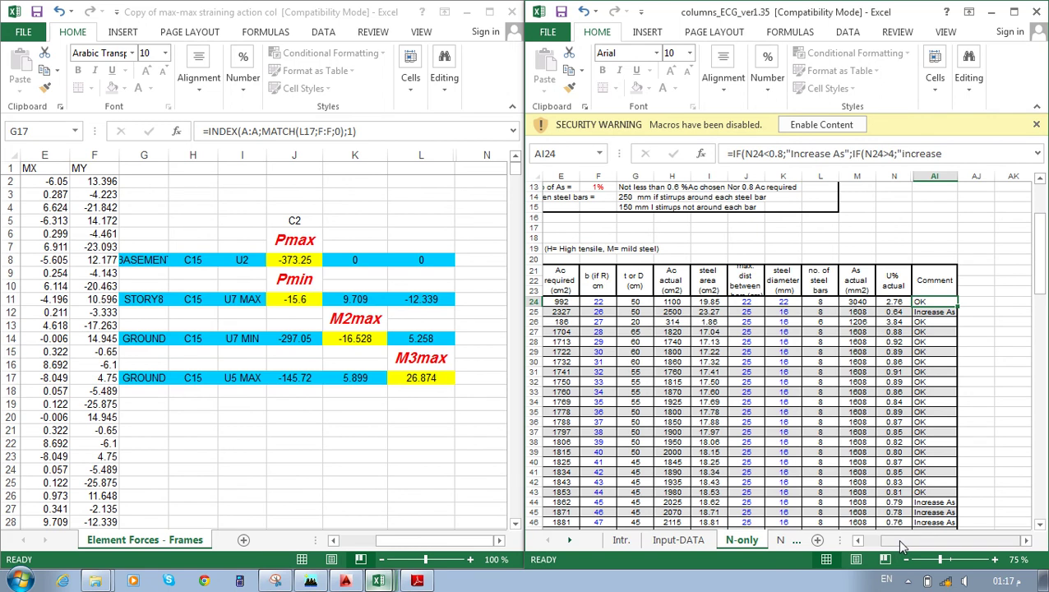
drag(898, 539, 870, 540)
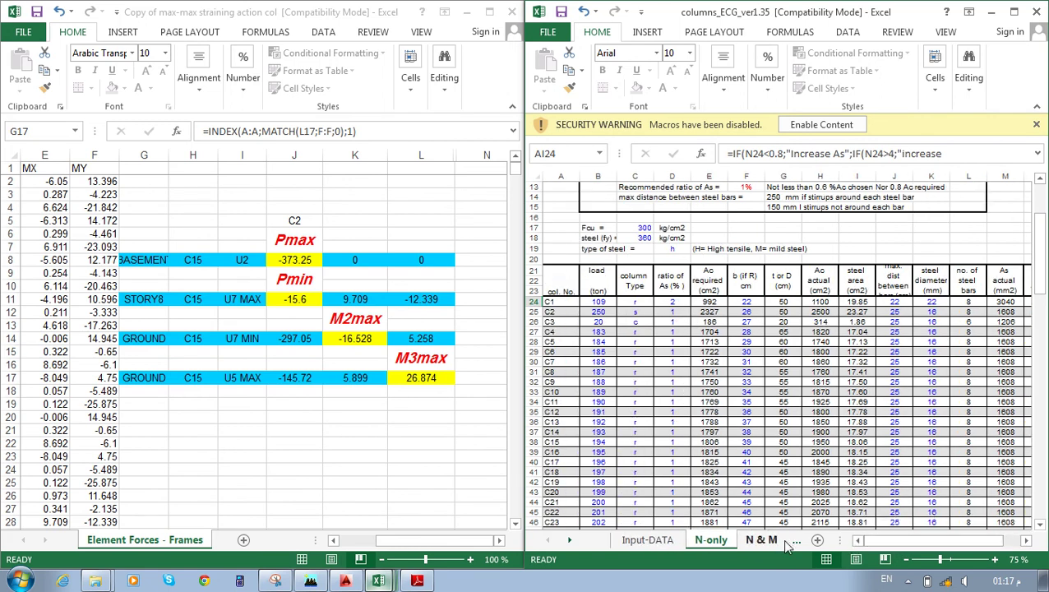
Examine the N & M sheet's moment-normal interaction diagram and its suggested reinforcement table, with columns_ECG_ver1.35 filling the screen.
click(781, 540)
scroll(749, 407, up, 5)
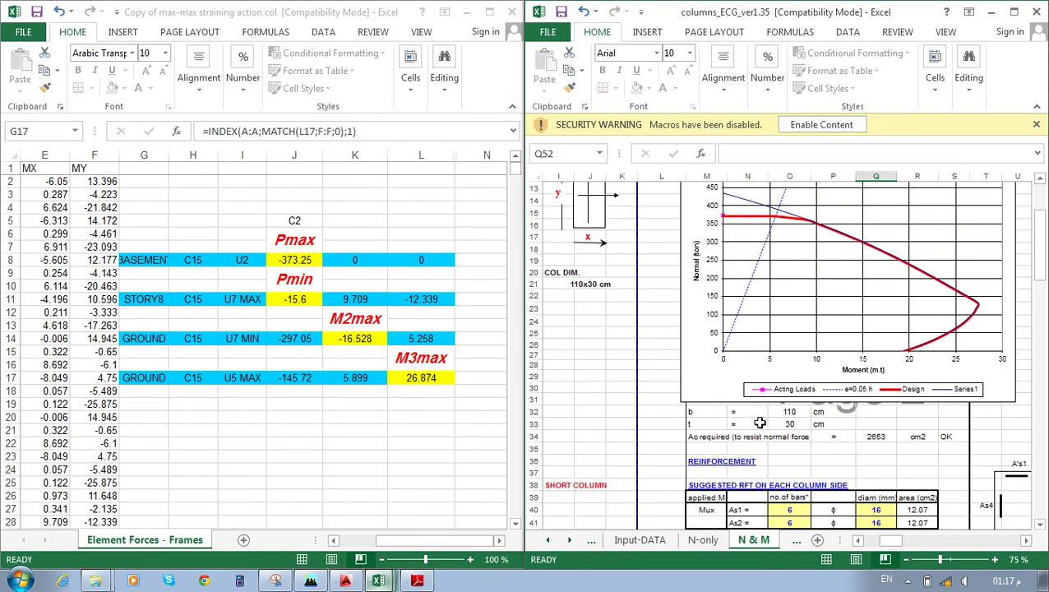
scroll(730, 218, up, 2)
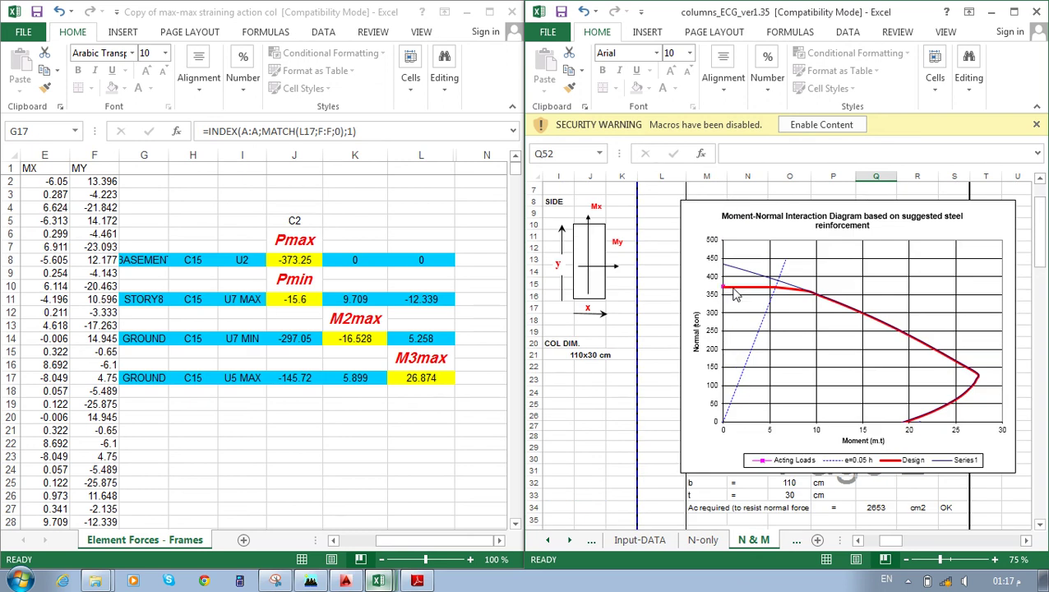
ctrl+scroll(785, 308, up, 4)
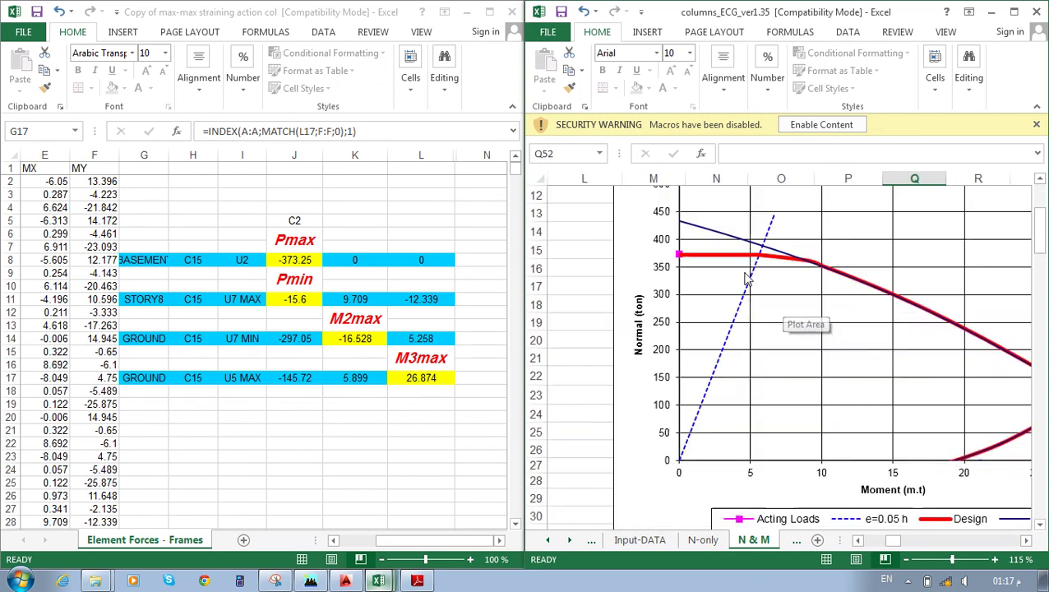
scroll(761, 290, up, 1)
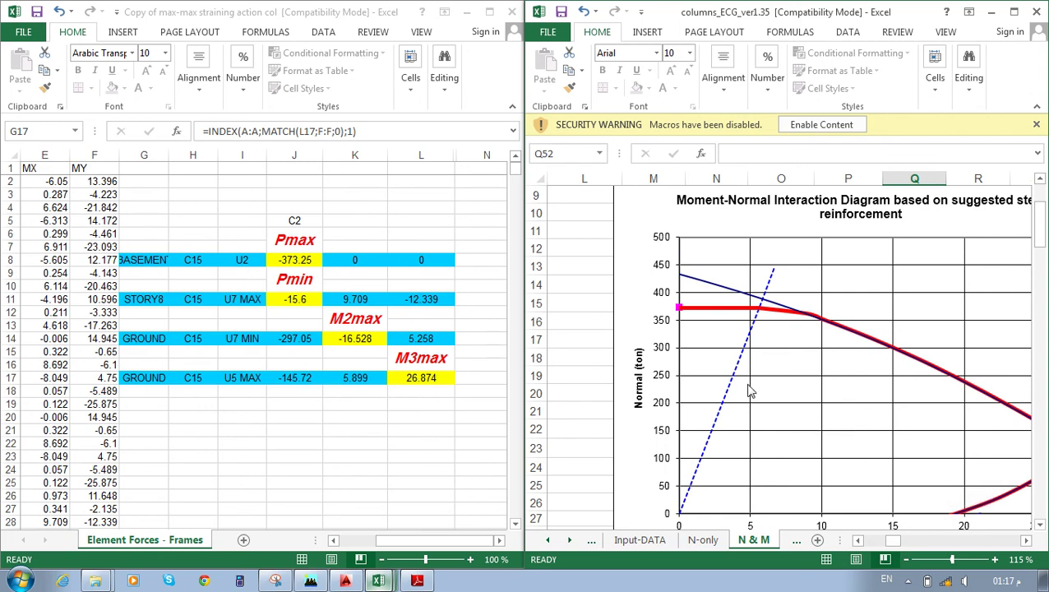
scroll(713, 334, down, 5)
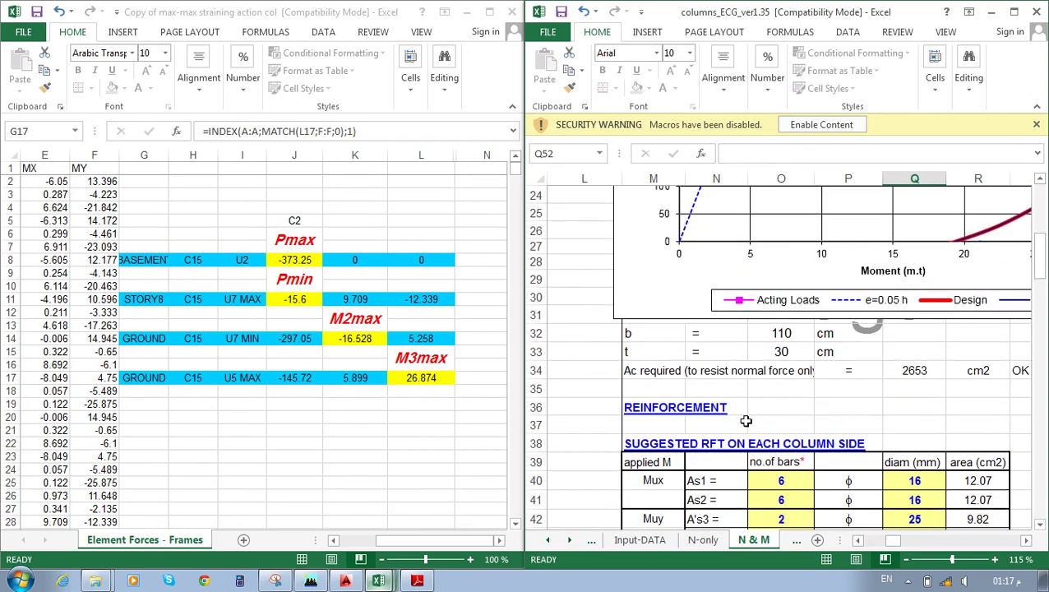
click(1013, 12)
scroll(606, 433, down, 3)
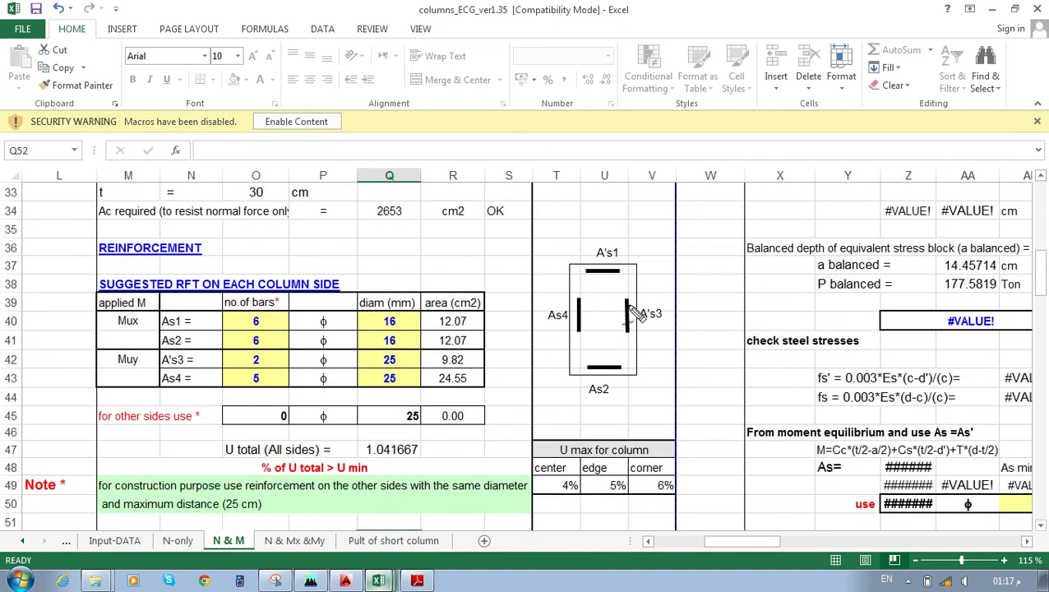
Sketch a temporary screen annotation of a wide column section with a reinforcement line along each of its four sides.
drag(547, 197, 814, 259)
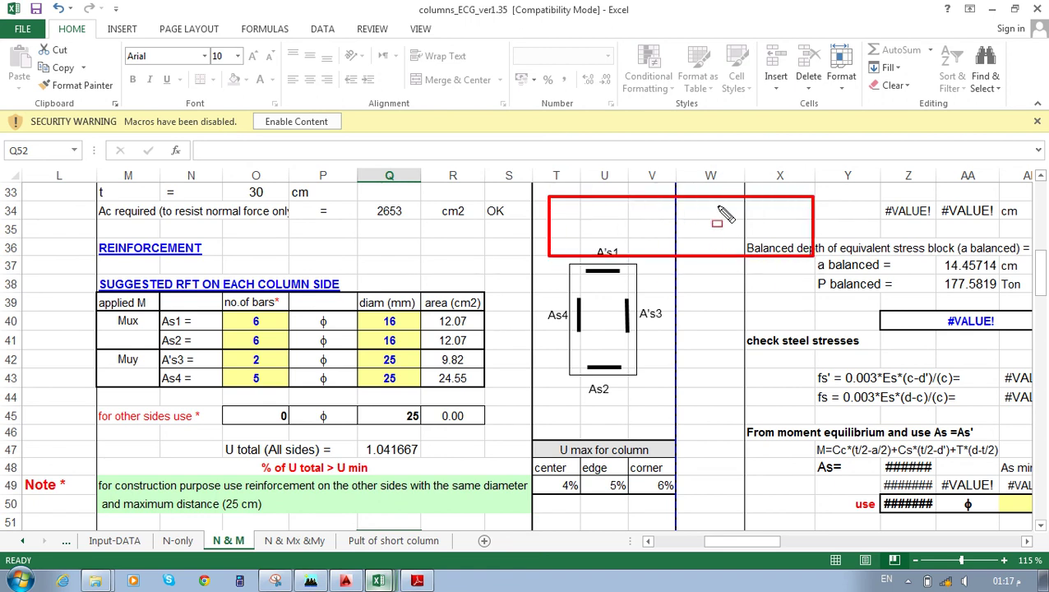
drag(760, 206, 582, 204)
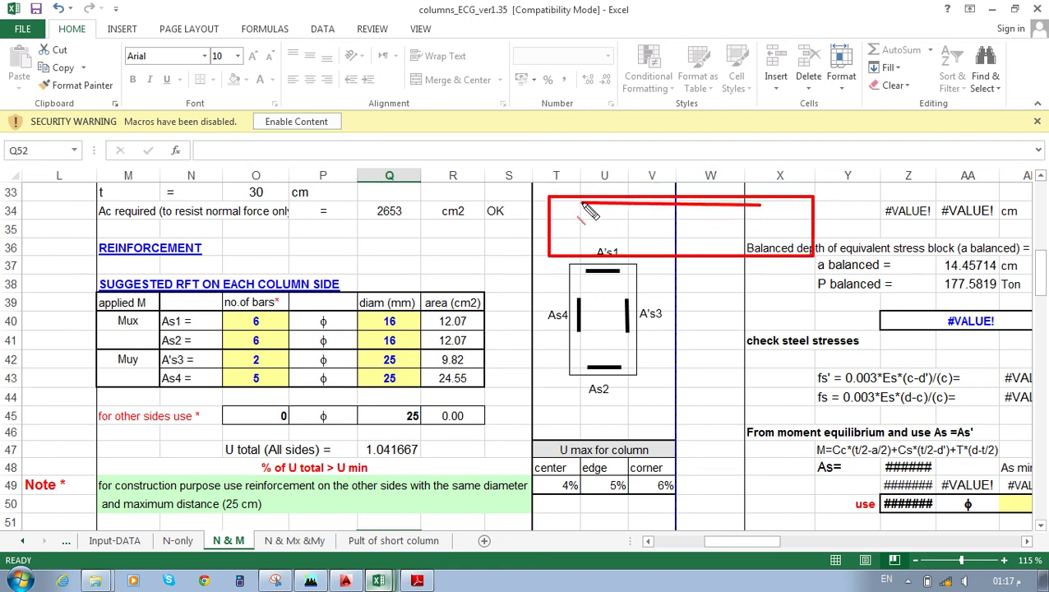
drag(607, 250, 783, 249)
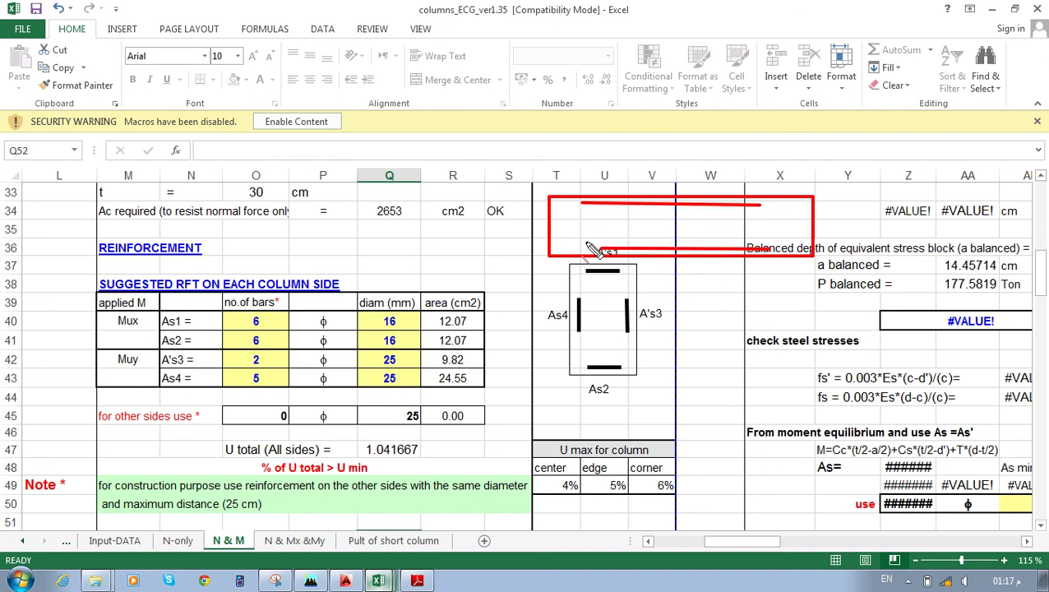
drag(558, 206, 561, 248)
drag(798, 211, 801, 240)
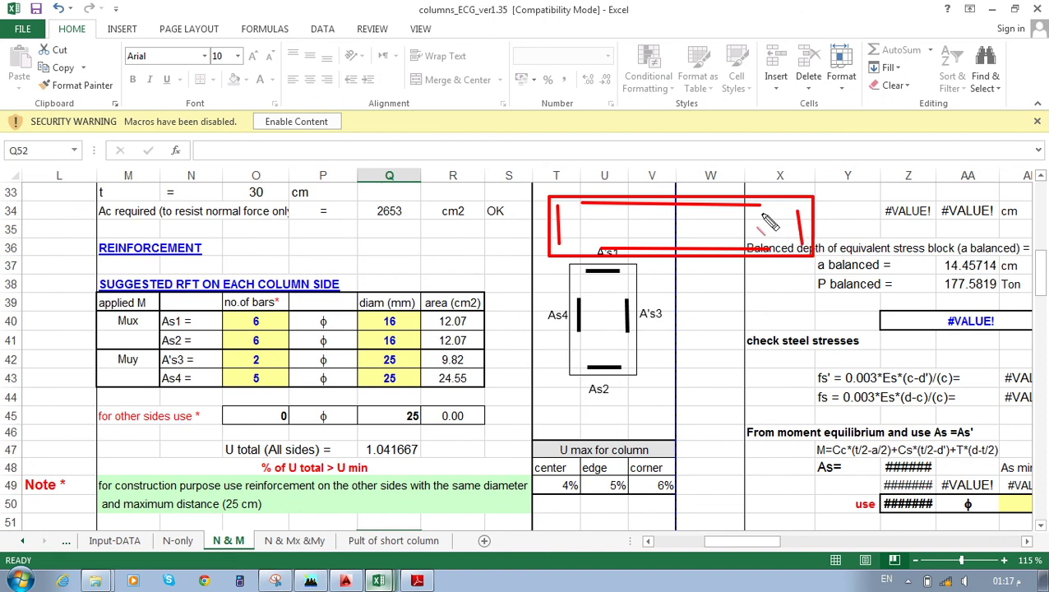
key(Escape)
Check column C15's bar count and diameter in the DESIGN OF SHORT COLUMNS workbook and return to columns_ECG_ver1.35.
click(378, 580)
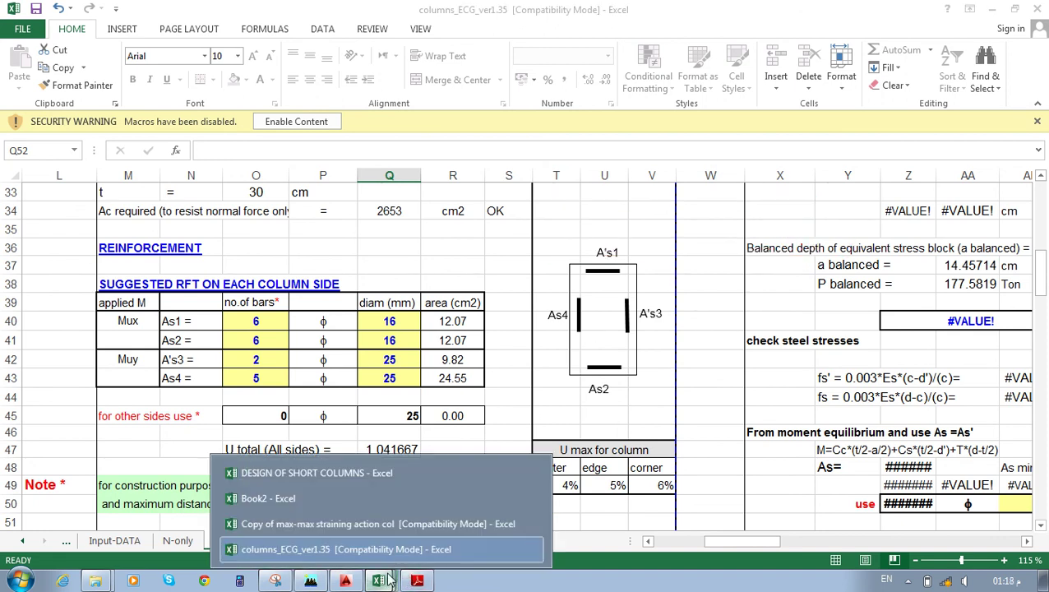
click(361, 473)
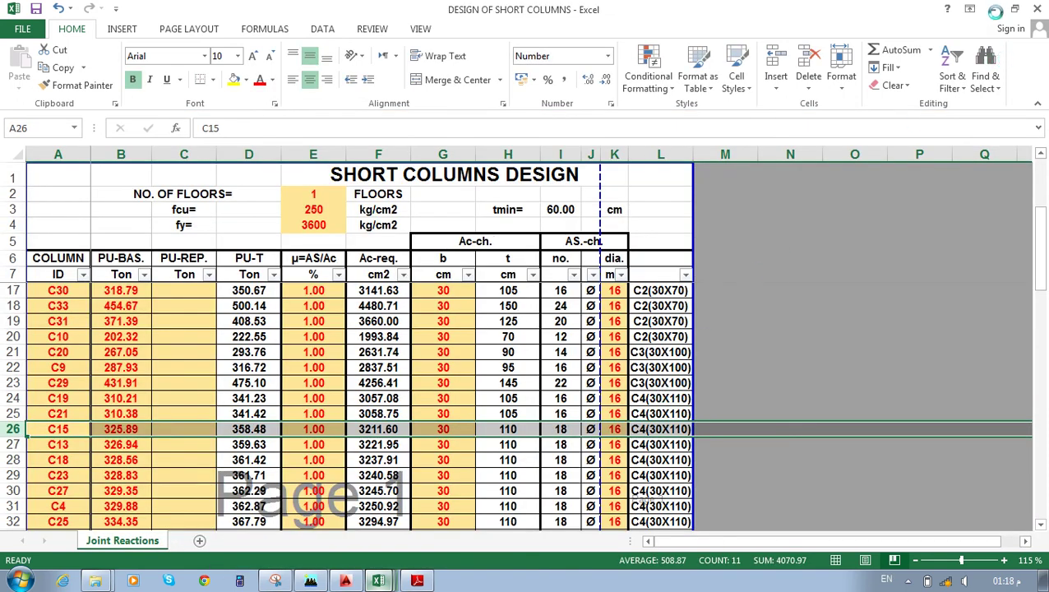
mouse_move(416, 581)
mouse_move(378, 580)
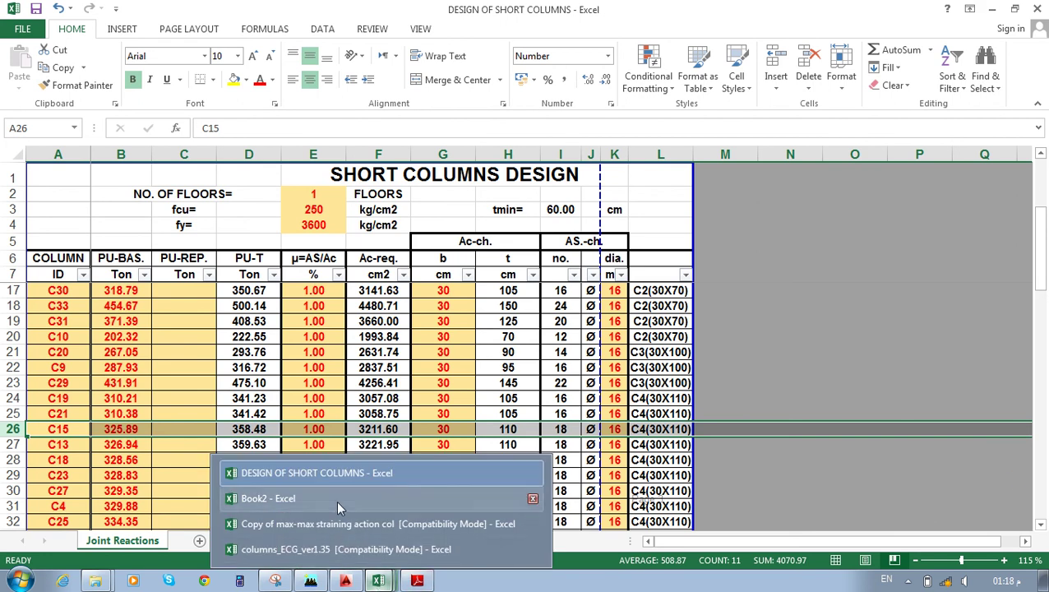
click(352, 556)
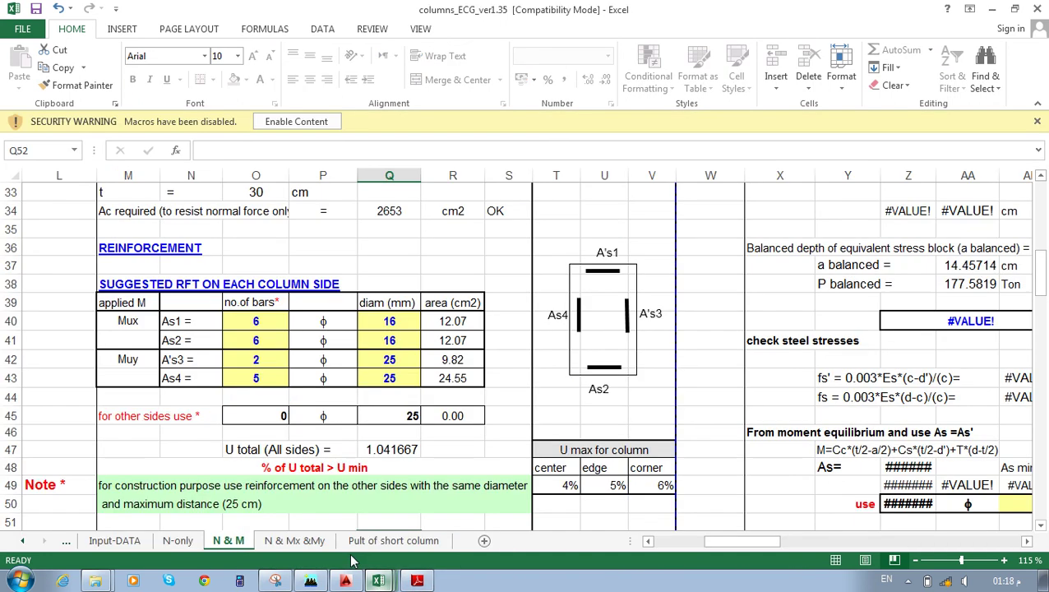
Set the Muy reinforcement diameters for A's3 and As4 to 16 mm and the number of As4 bars to 2.
click(255, 322)
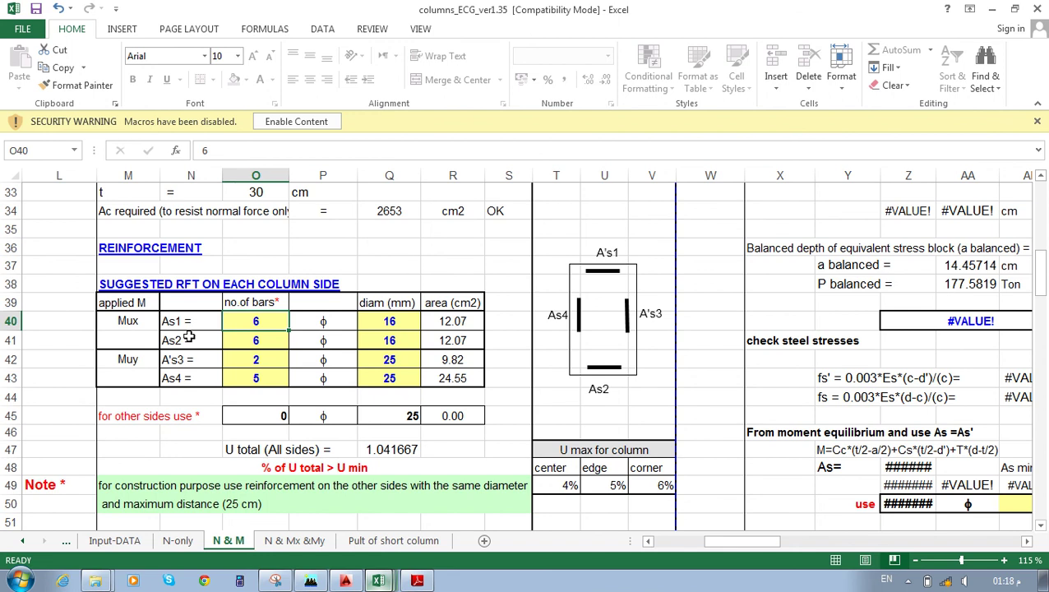
click(259, 359)
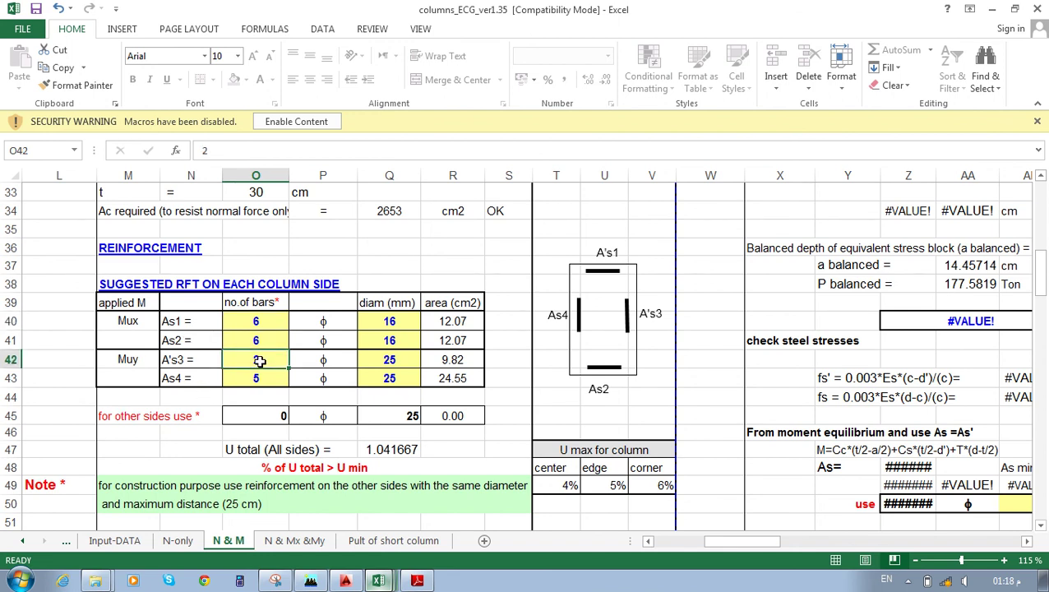
click(373, 359)
text(16)
click(267, 378)
text(2)
click(361, 380)
text(16)
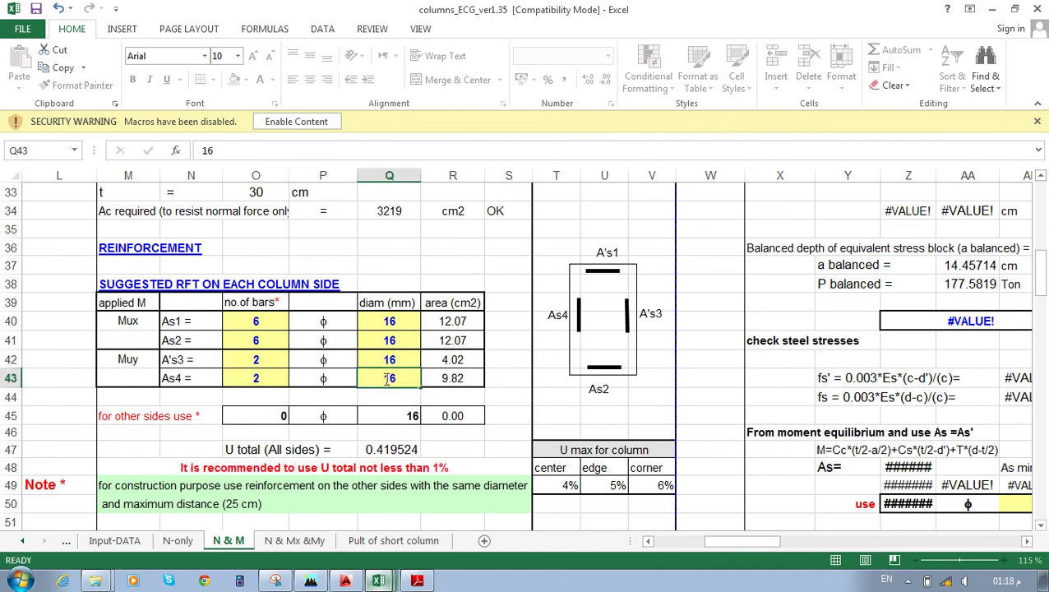
key(Return)
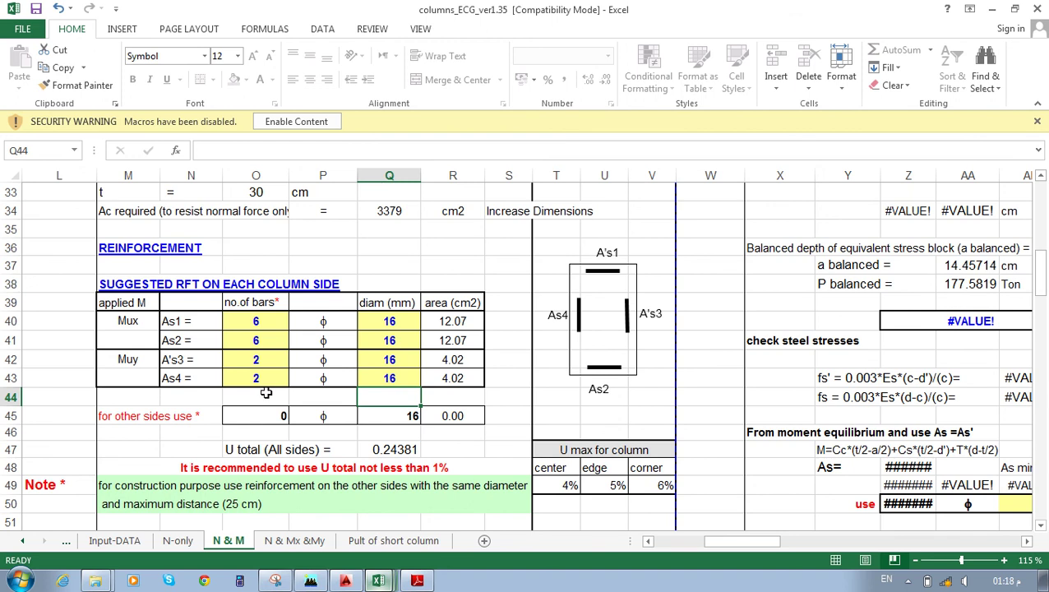
Set the Mux reinforcement As1 and As2 to 7 bars each and check the acting load on the interaction diagram.
click(256, 322)
text(7)
key(Return)
text(7)
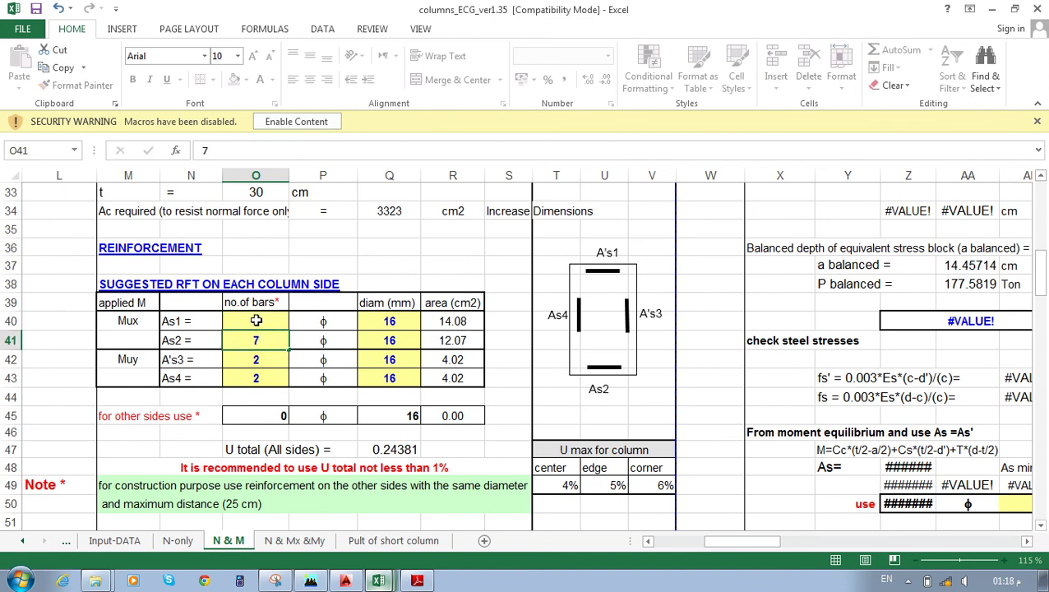
key(Return)
scroll(372, 328, up, 8)
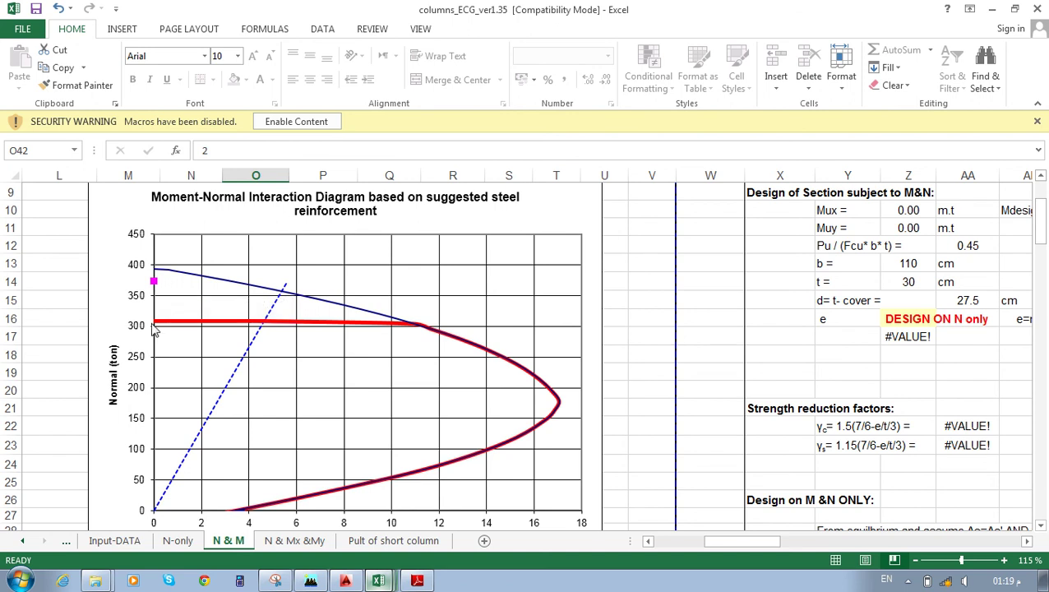
mouse_move(158, 329)
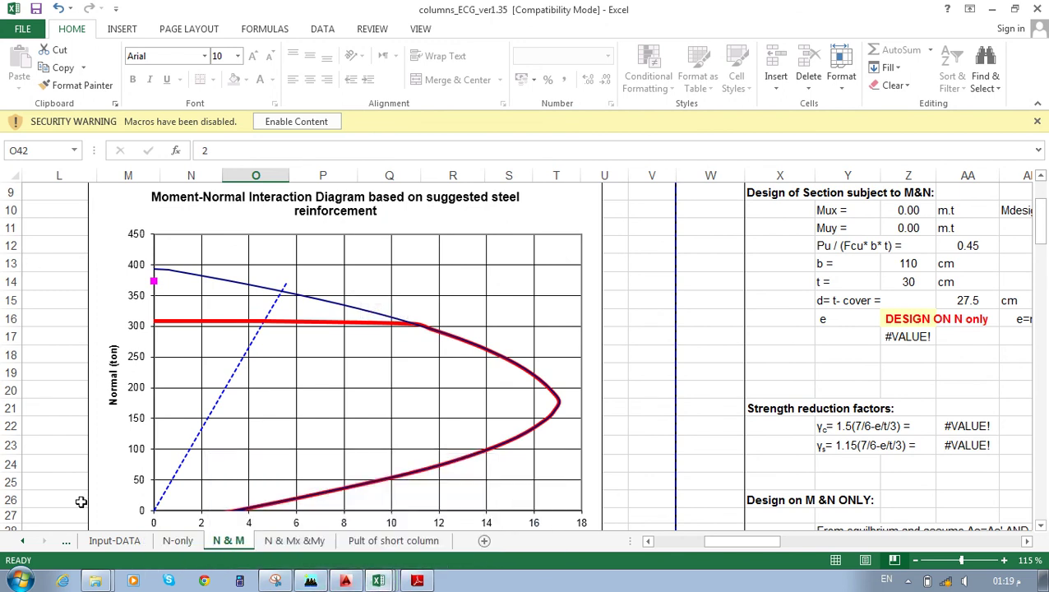
Set the column's depth in the Y direction to 40 cm on the Input-DATA sheet.
click(114, 540)
scroll(351, 370, up, 16)
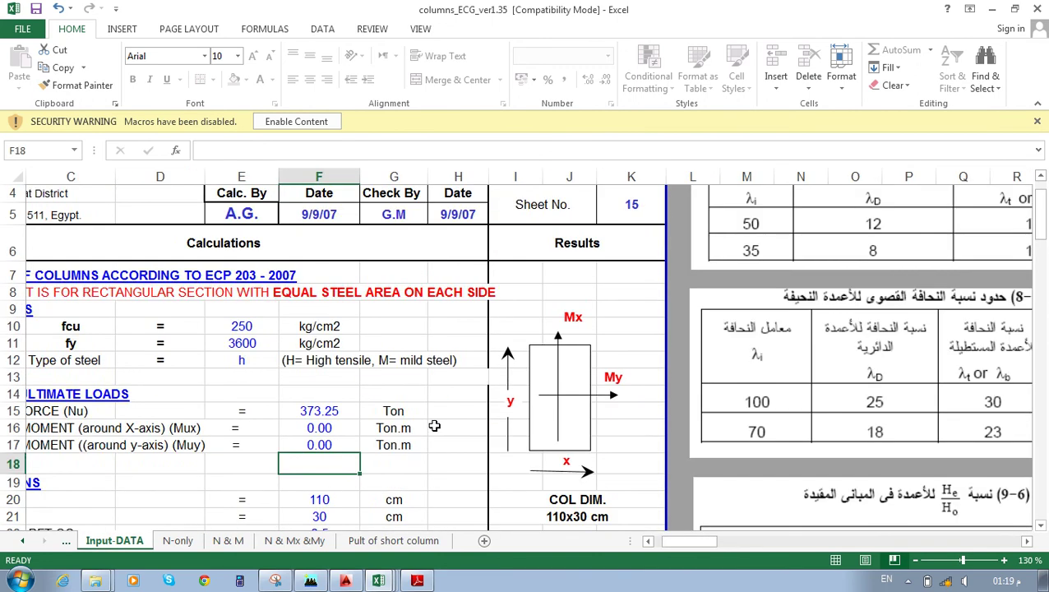
scroll(420, 428, down, 2)
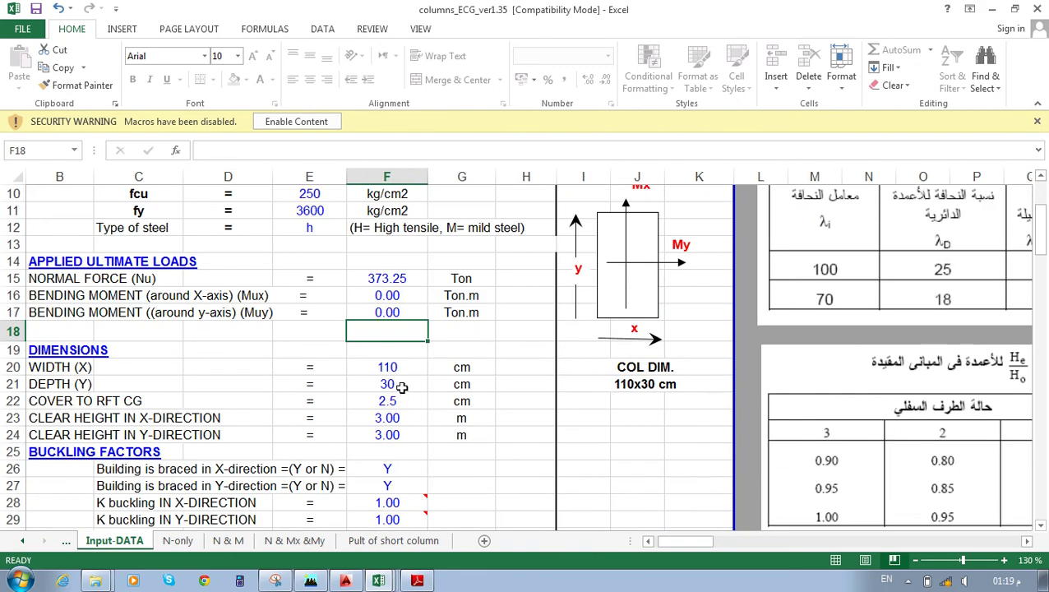
click(413, 364)
click(404, 384)
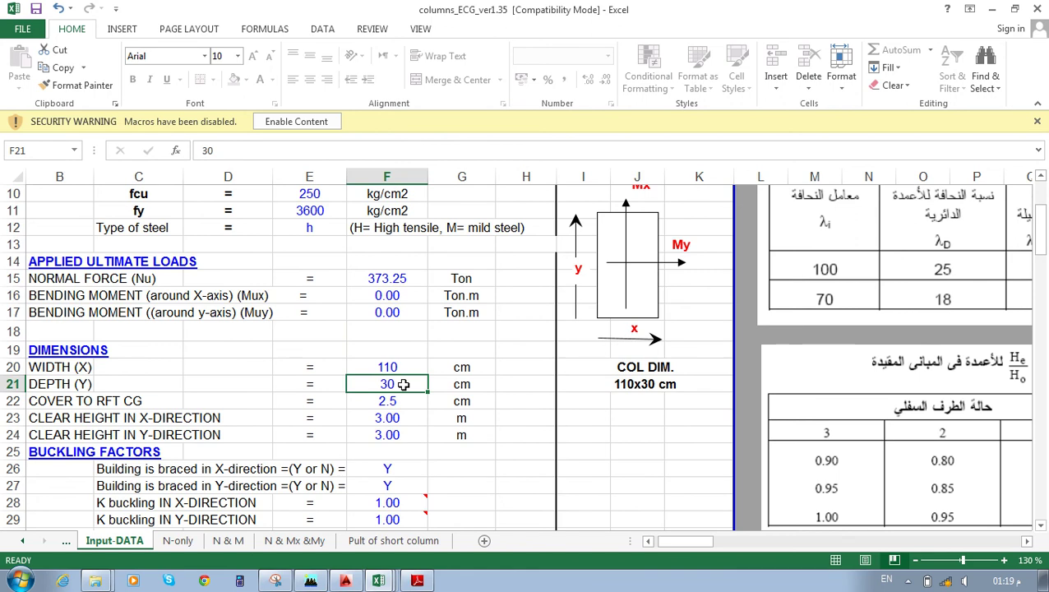
text(40)
key(Return)
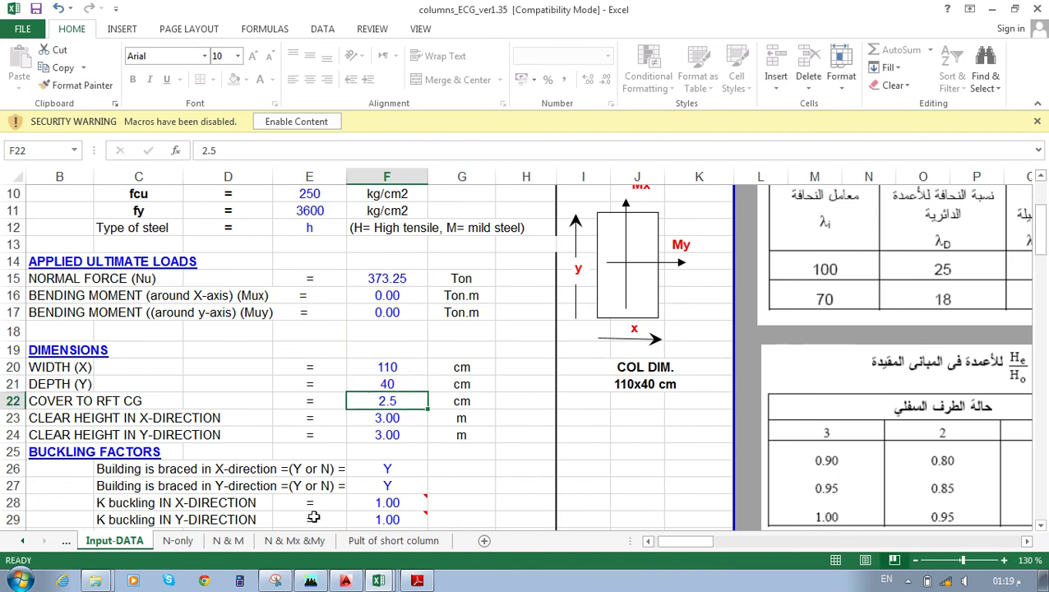
Set the Muy reinforcement A's3 and As4 to 3 bars each on the N & M sheet and recheck the interaction diagram.
click(243, 544)
scroll(312, 411, down, 8)
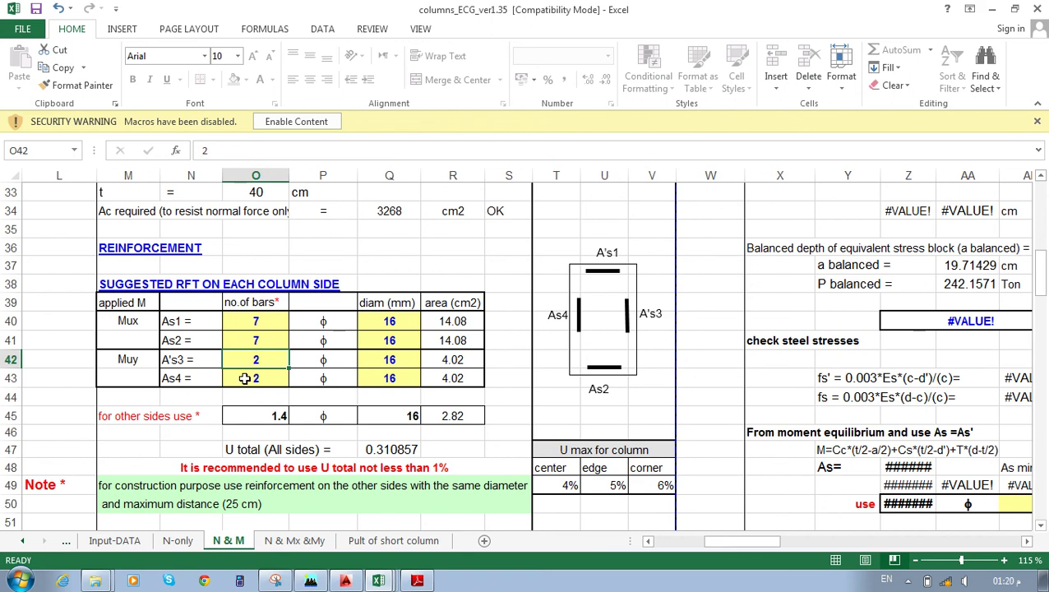
text(3)
key(Return)
text(3)
key(Return)
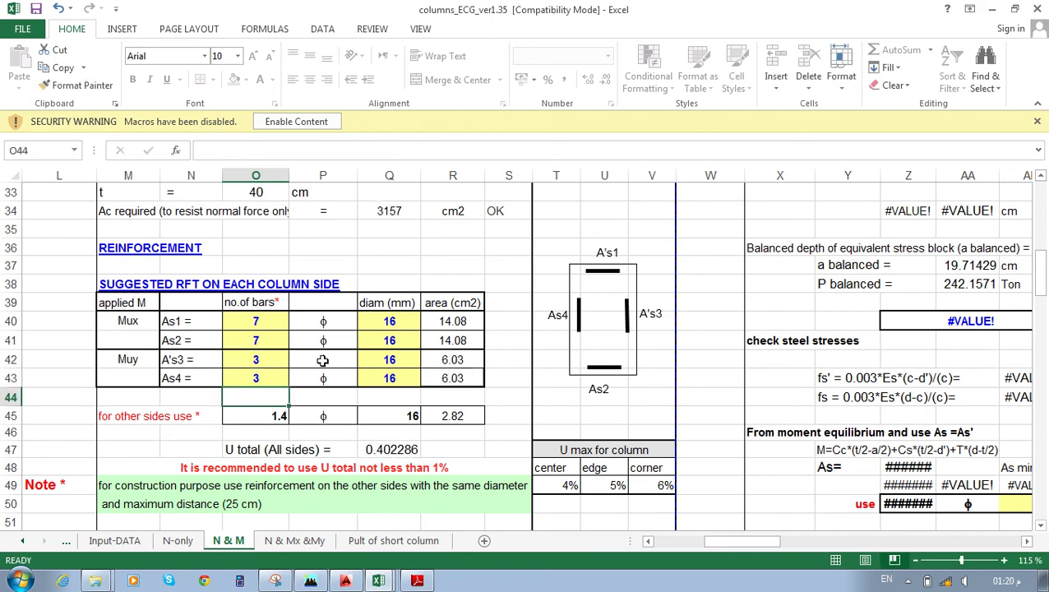
scroll(185, 386, up, 8)
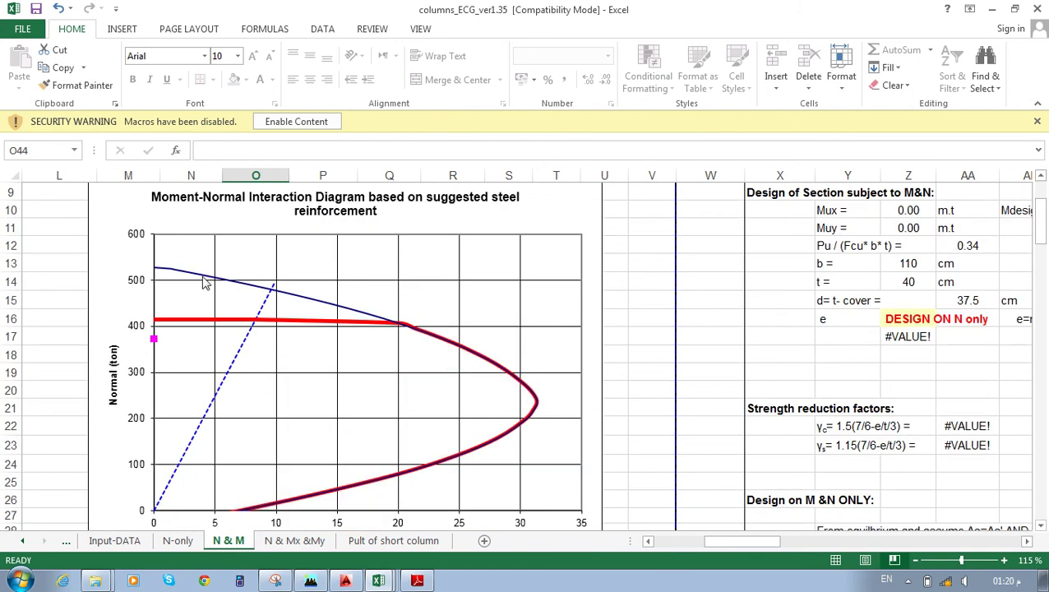
Switch to the DESIGN OF SHORT COLUMNS workbook to look up column C15's row.
mouse_move(396, 585)
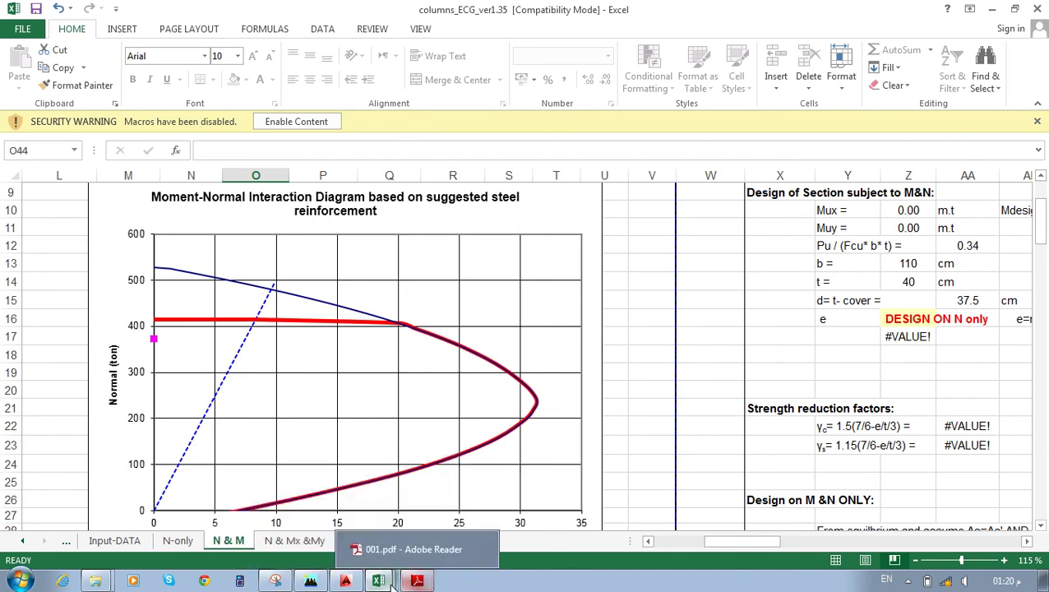
click(345, 519)
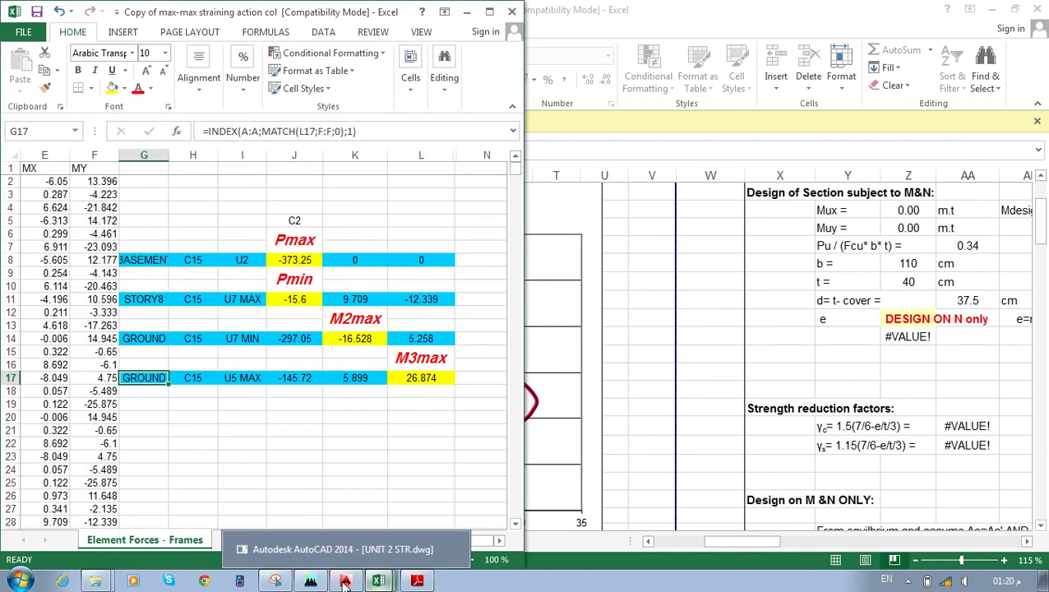
click(291, 470)
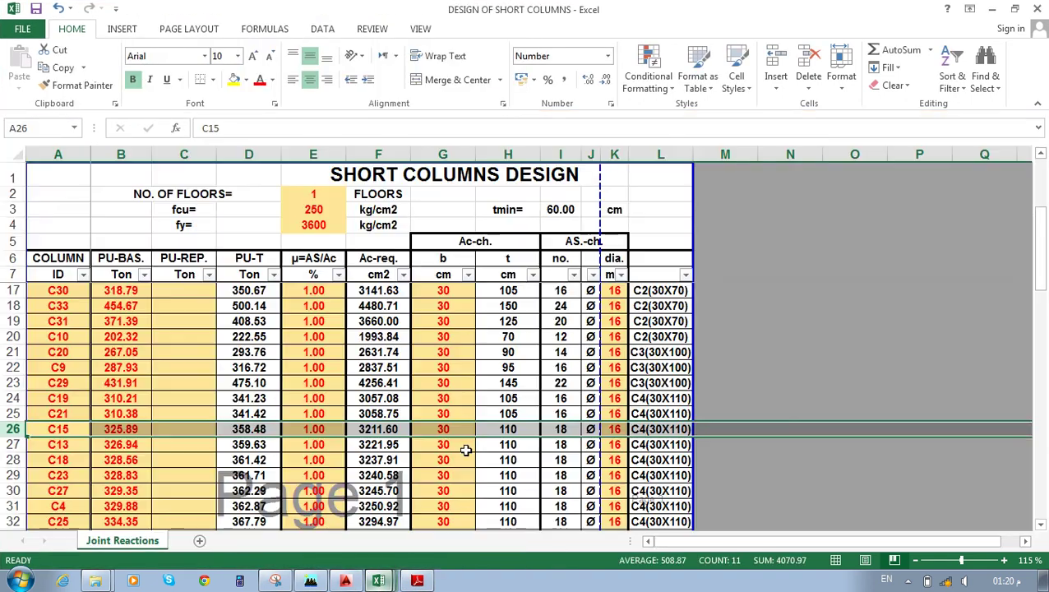
Record the section 40X110 and the reinforcement 20-16 in the two empty cells beside column C15's row.
click(712, 427)
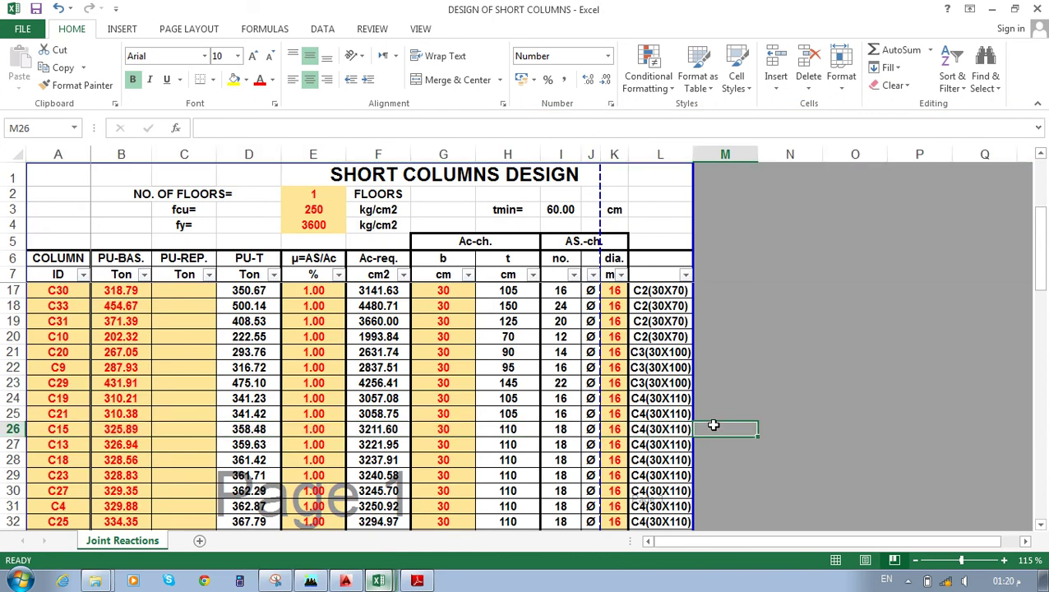
text(40X110)
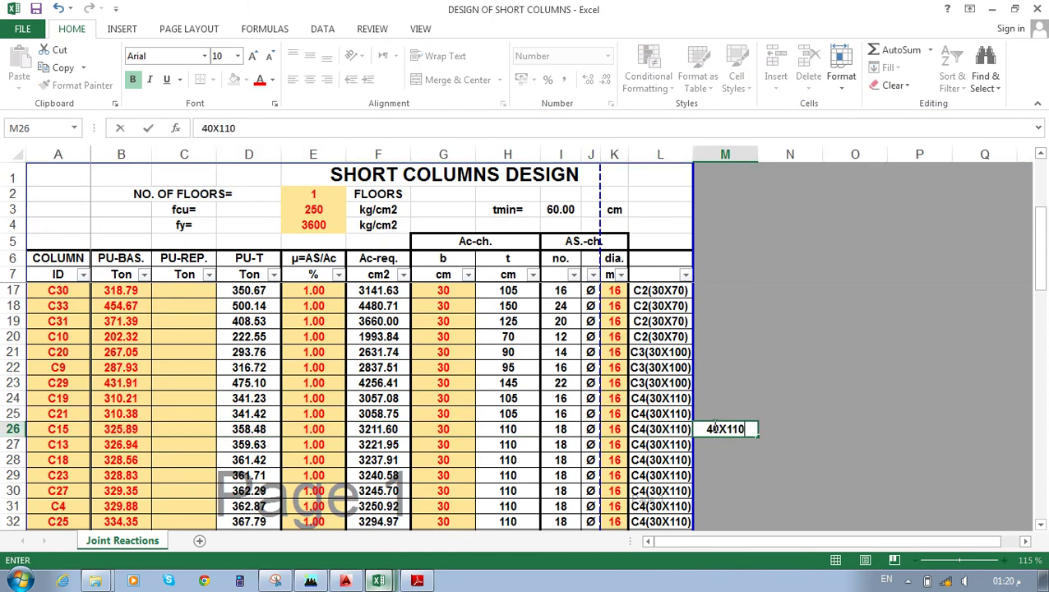
key(Tab)
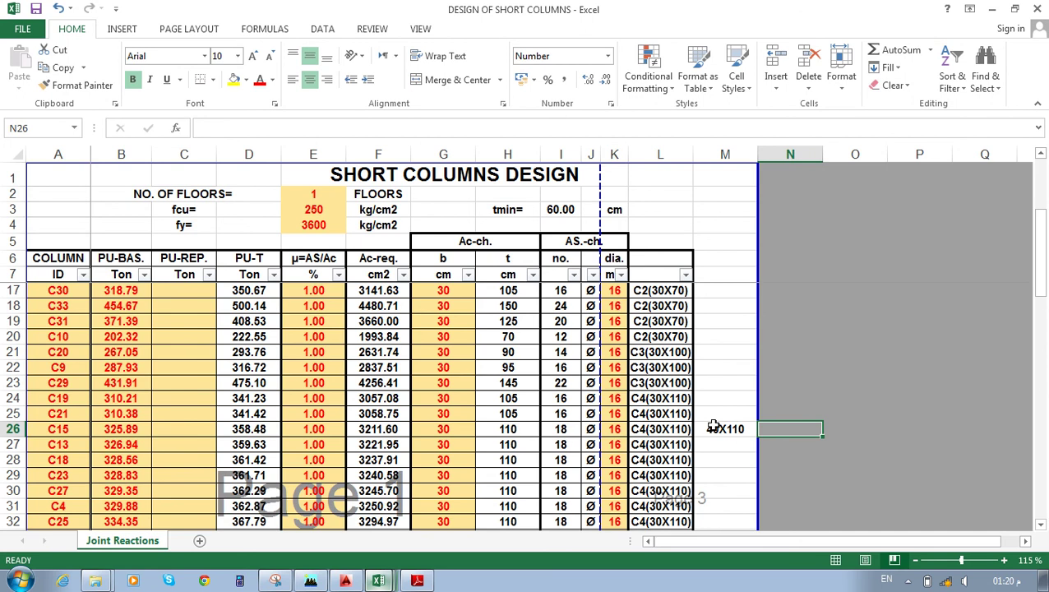
text(1)
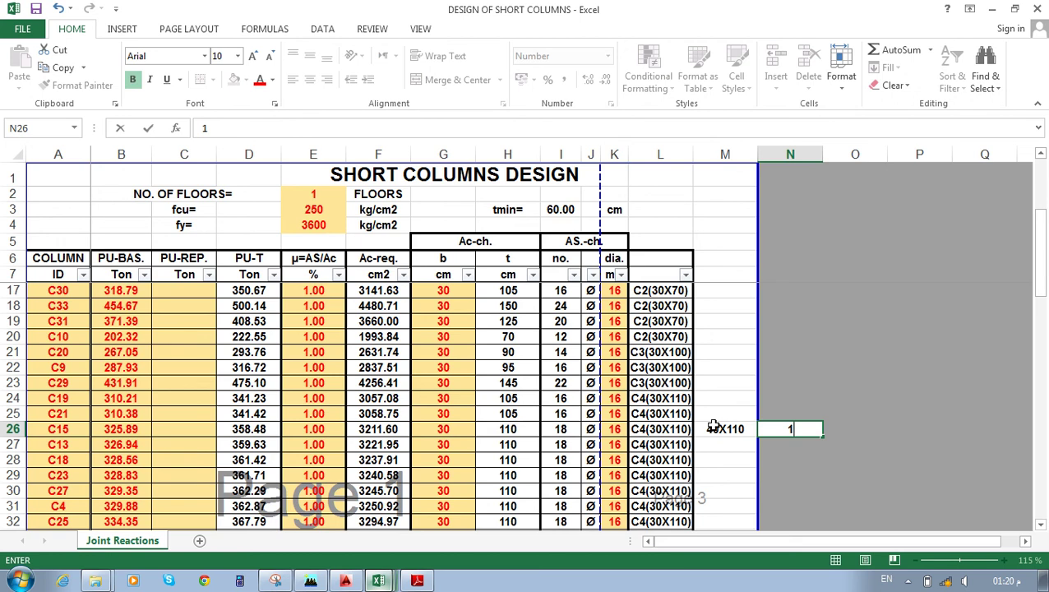
text(20-16)
key(Return)
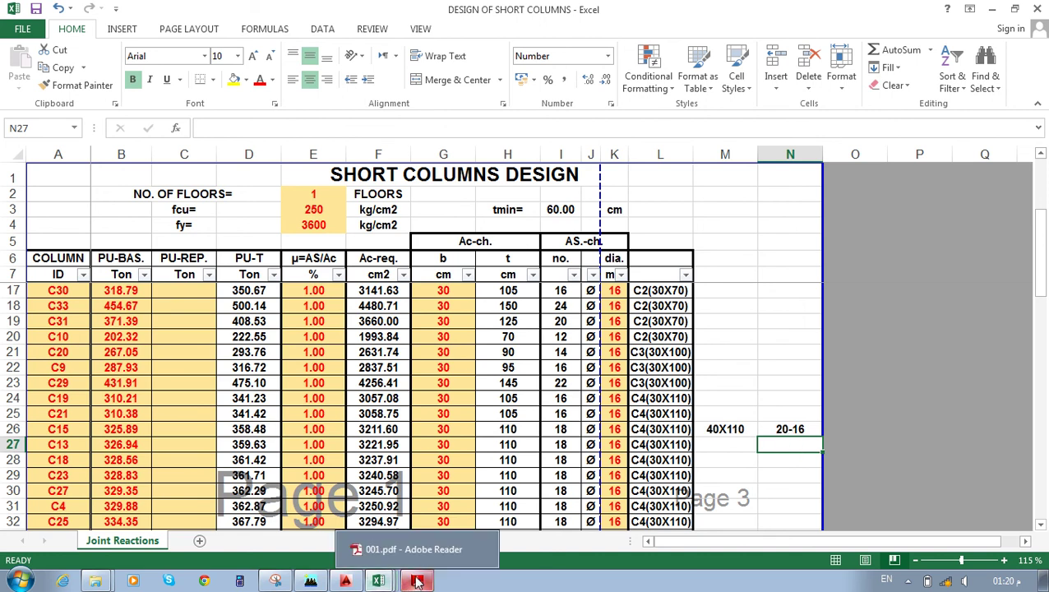
Return to the columns_ECG_ver1.35 workbook and review the column's loads, dimensions and interaction diagram on the N & M and Input-DATA sheets.
click(992, 9)
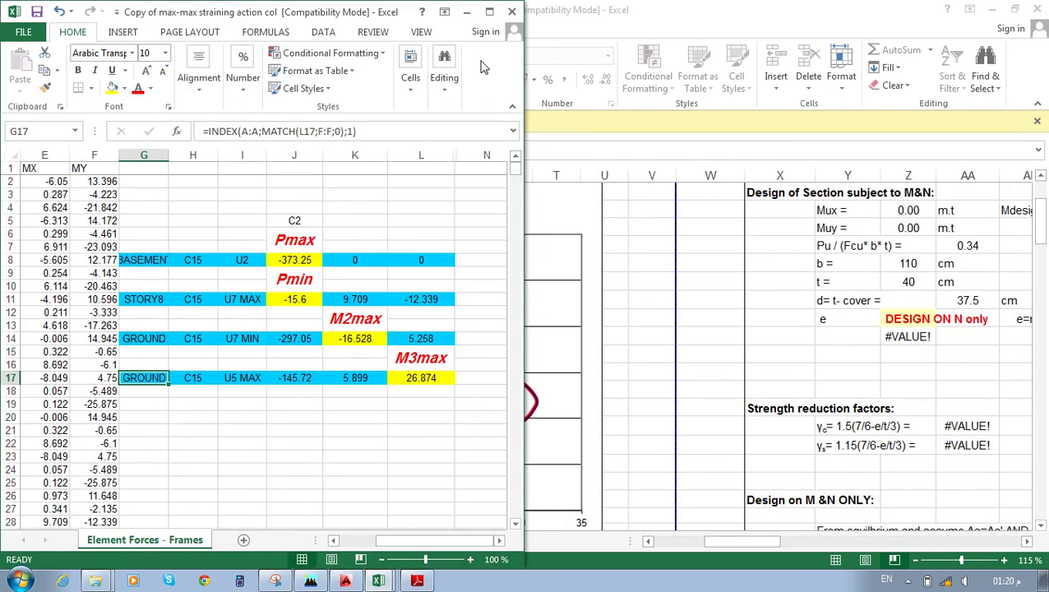
click(1014, 9)
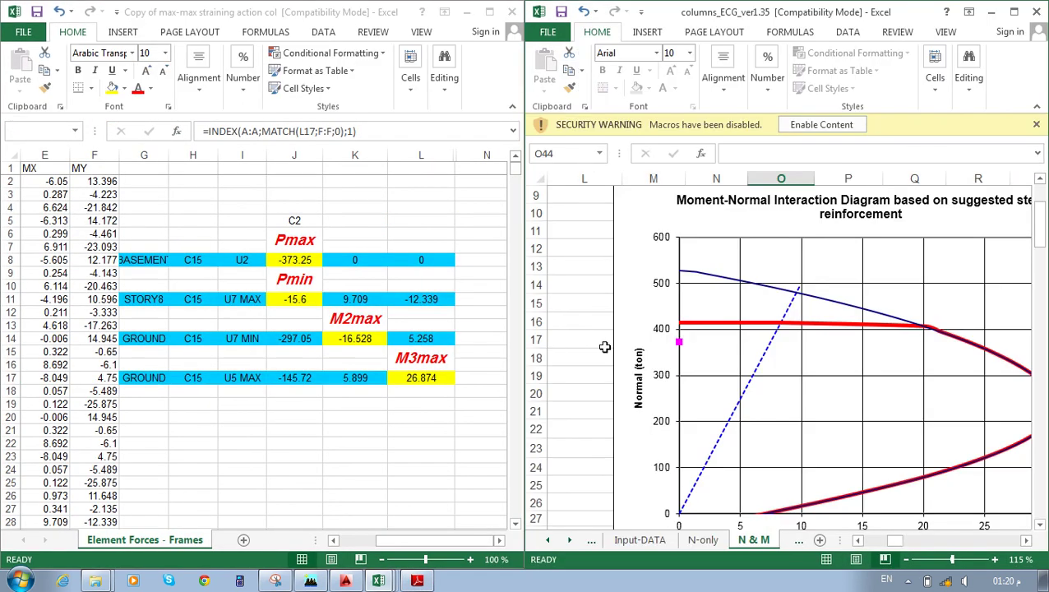
ctrl+scroll(703, 314, down, 3)
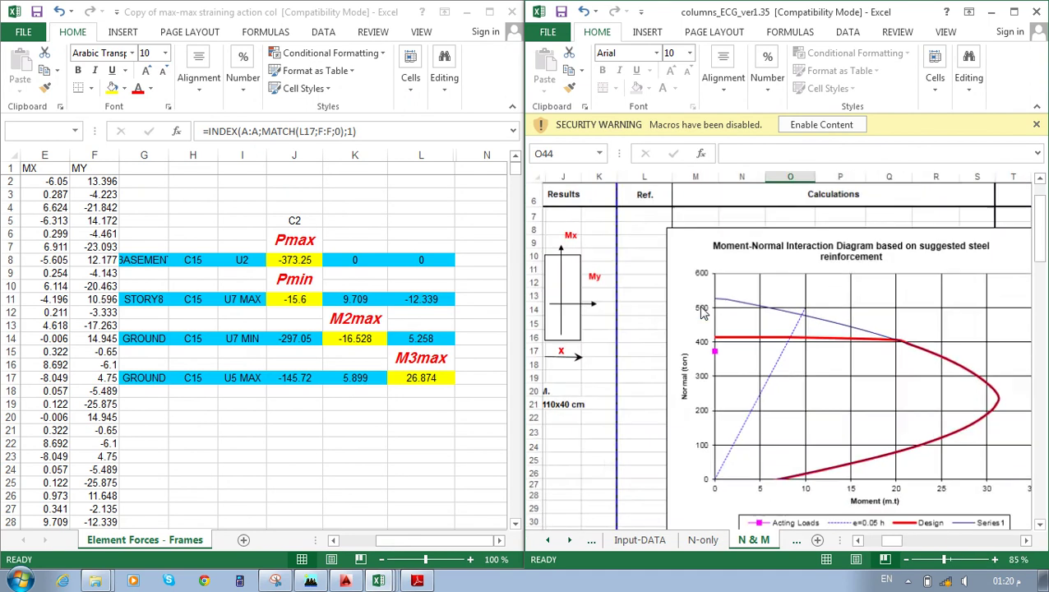
scroll(645, 267, up, 1)
scroll(646, 267, left, 1)
click(775, 212)
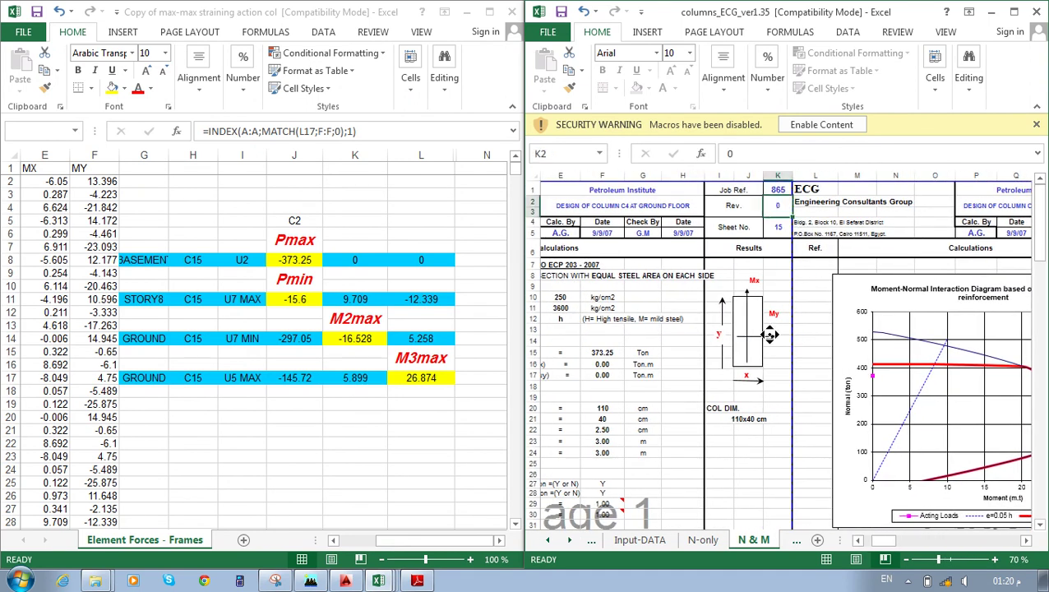
scroll(806, 243, left, 2)
scroll(730, 235, left, 2)
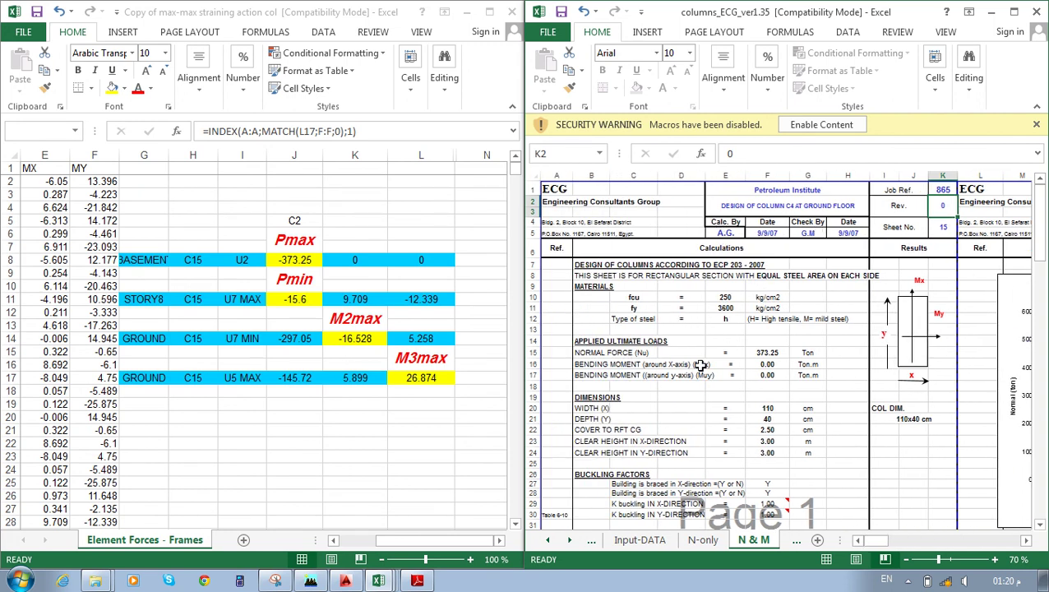
click(729, 308)
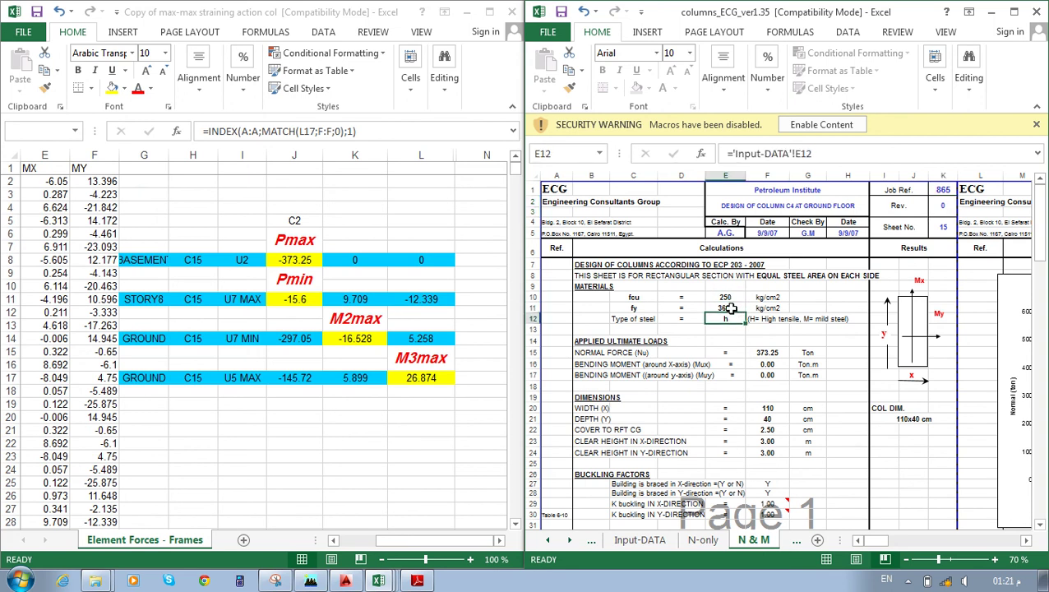
double_click(730, 312)
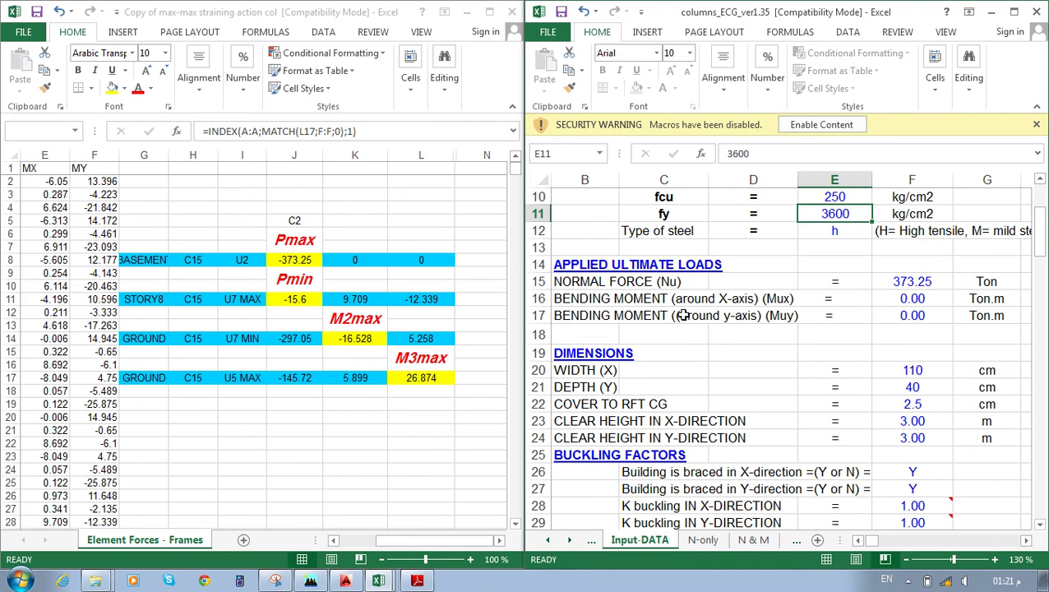
ctrl+scroll(681, 317, down, 4)
ctrl+scroll(681, 317, down, 2)
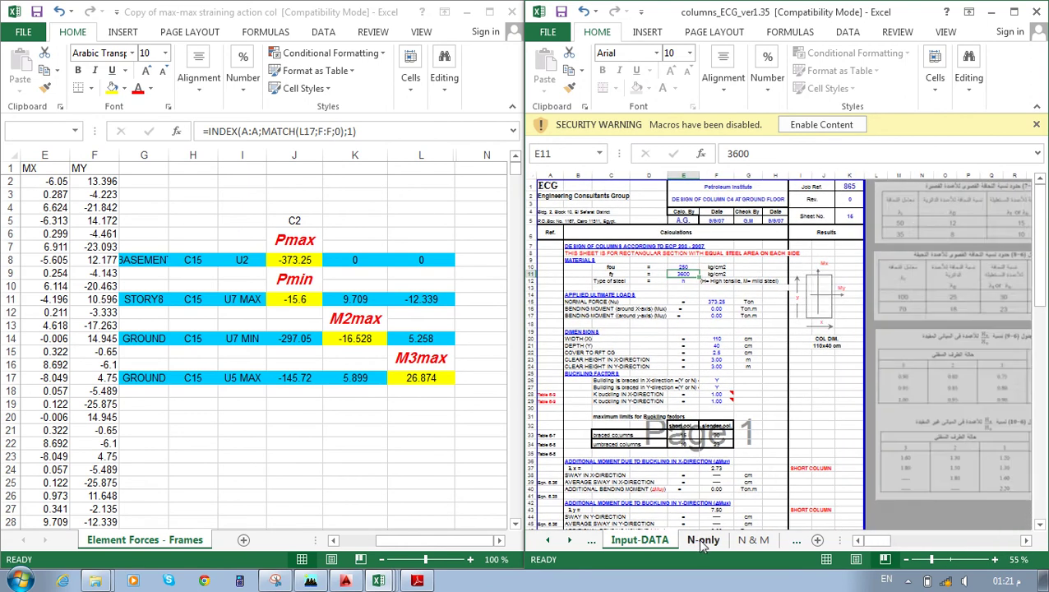
Print pages 1 to 2 of the N & M sheet to the doPDF v7 printer.
click(703, 540)
click(744, 540)
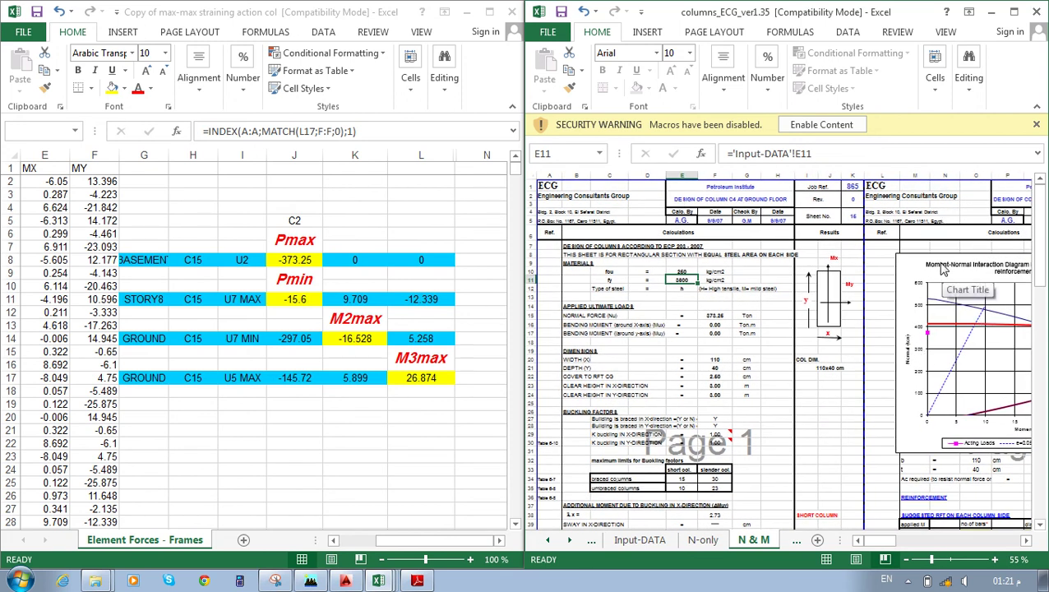
key(ctrl+p)
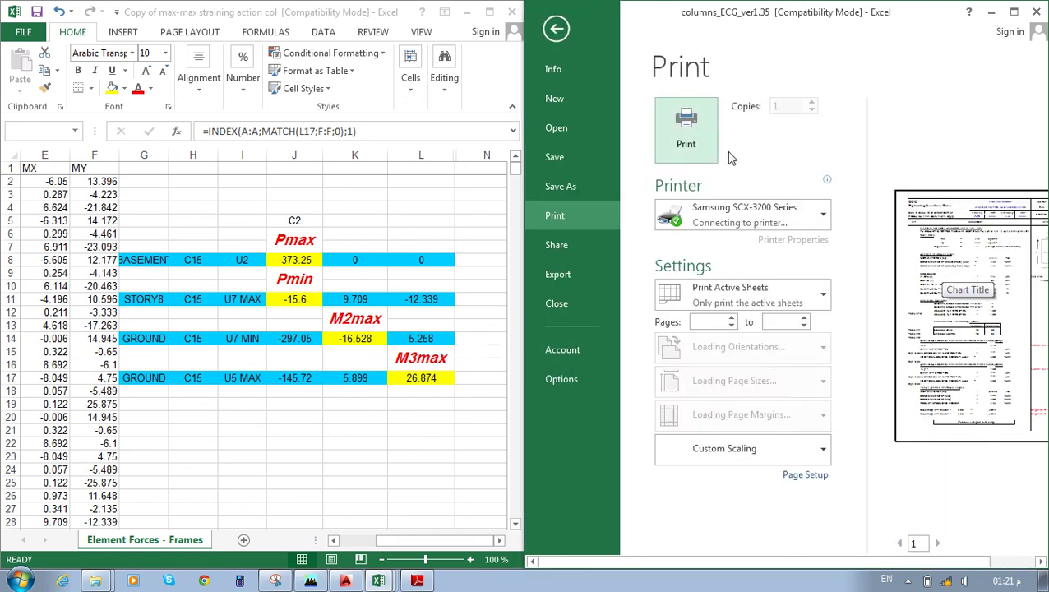
click(800, 211)
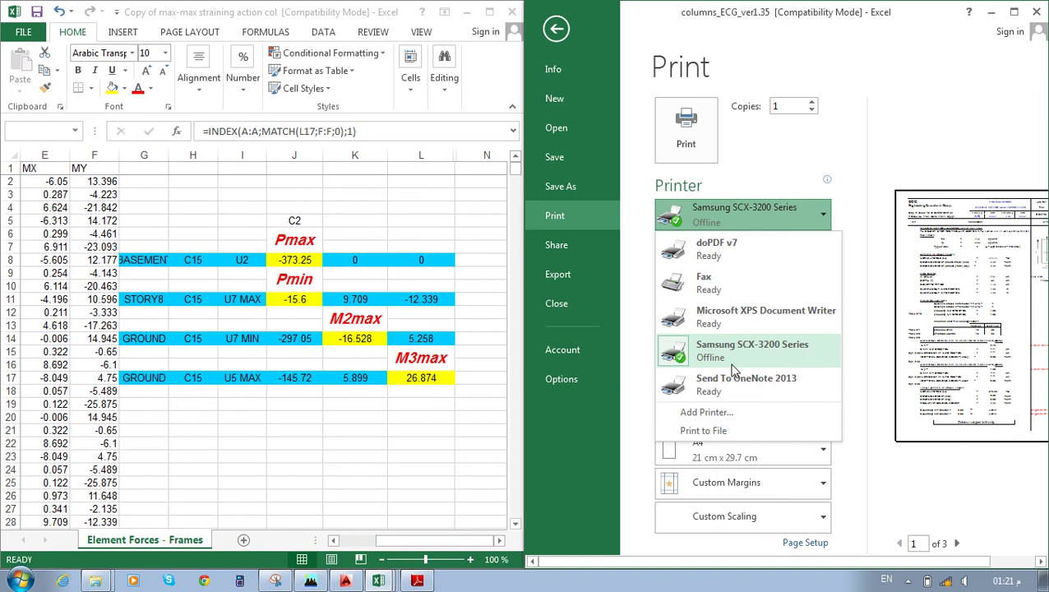
click(716, 247)
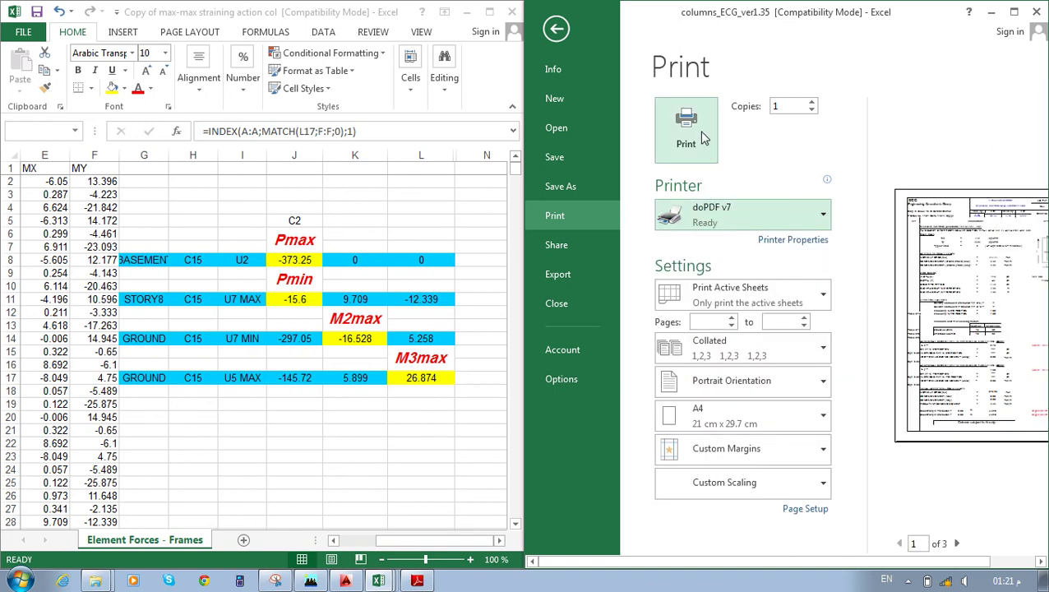
click(714, 321)
text(1)
click(794, 320)
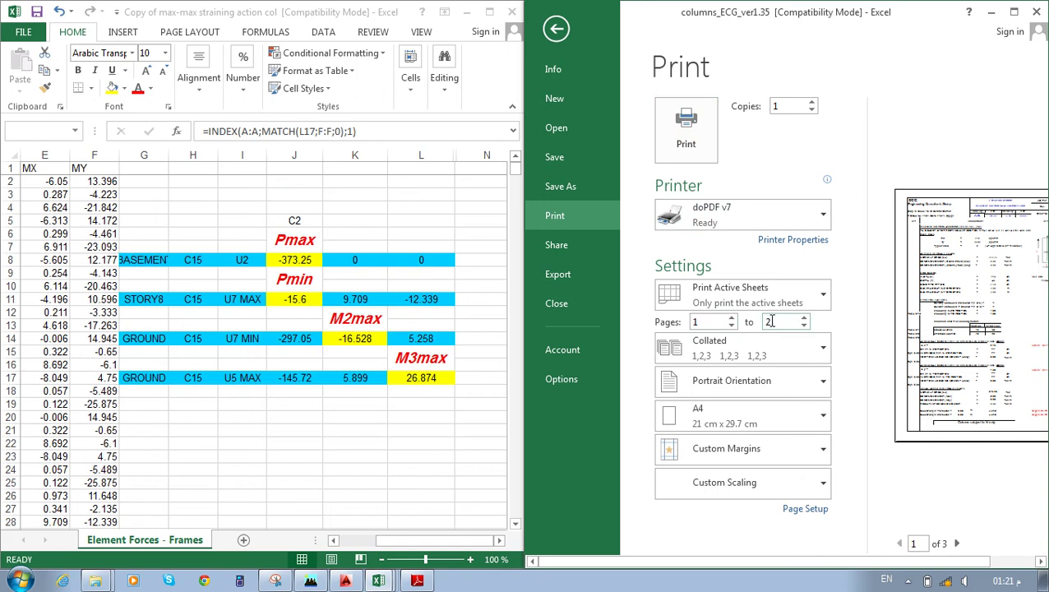
text(2)
click(703, 141)
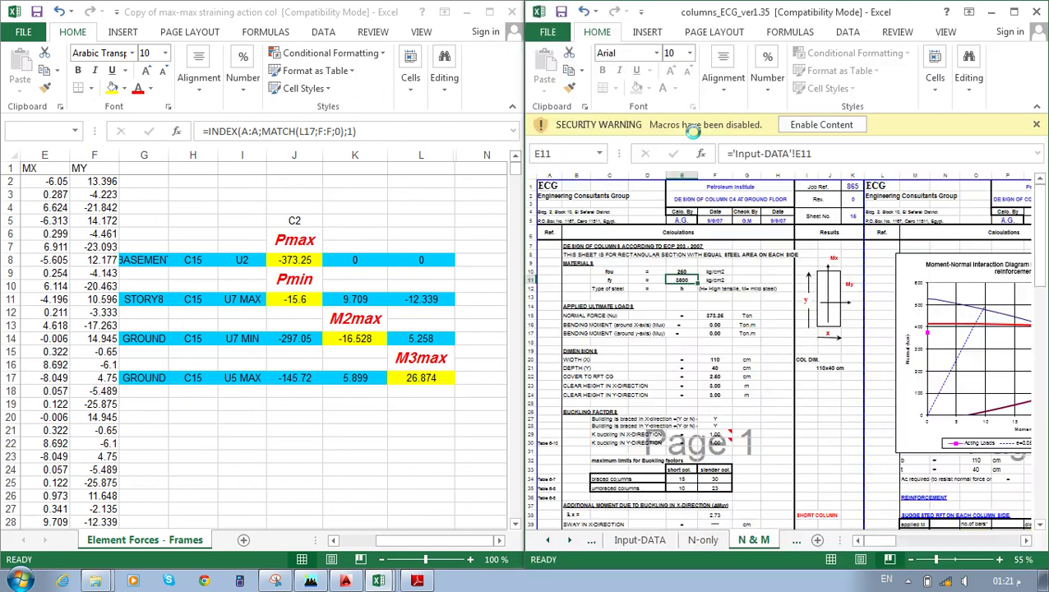
Save the printed calculation sheet as C15-1.pdf in the Documents folder.
drag(910, 339, 842, 335)
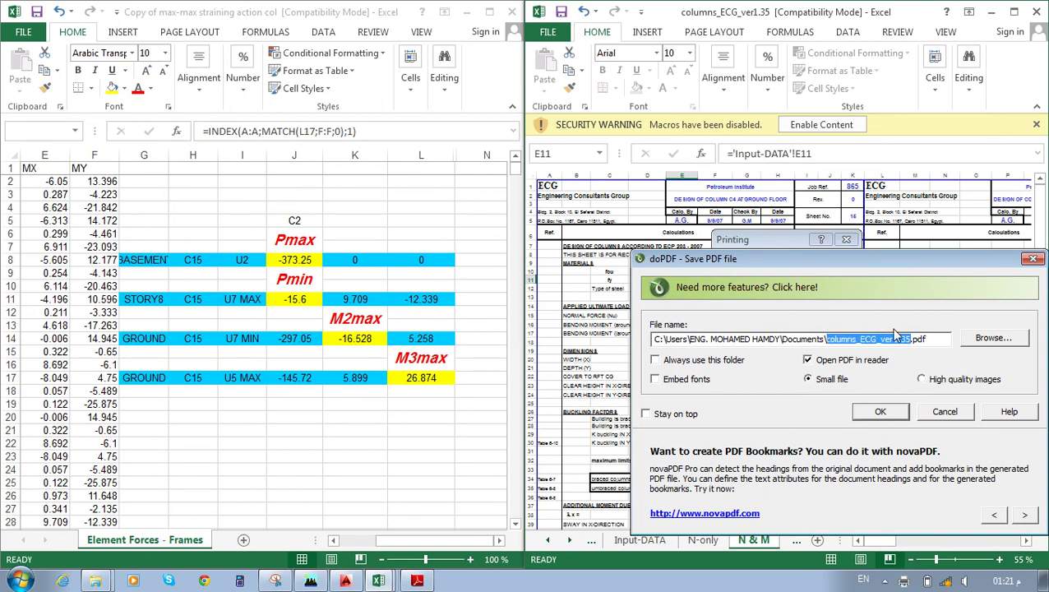
text(C1)
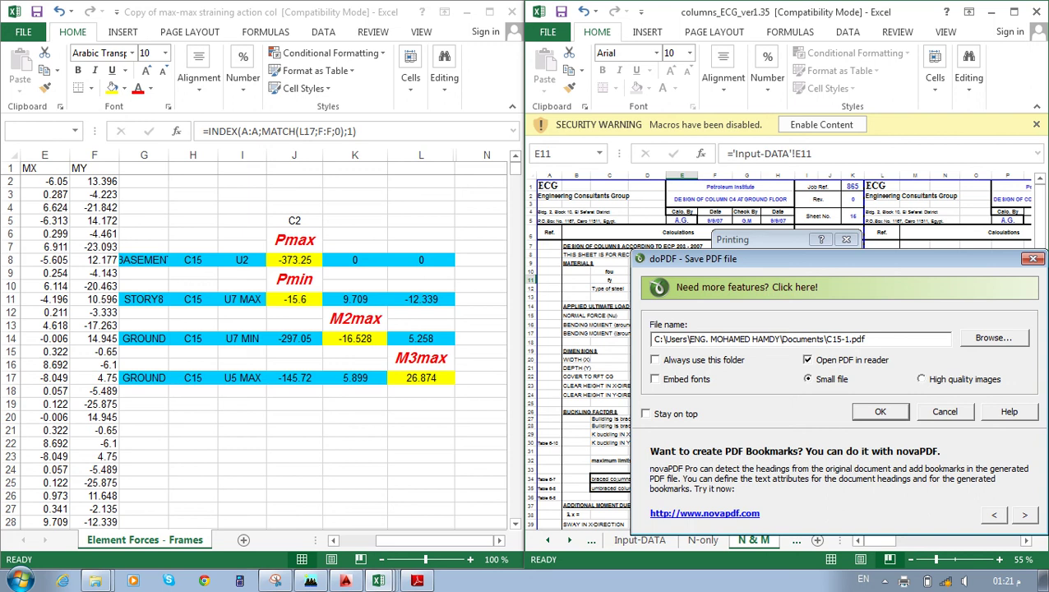
click(880, 411)
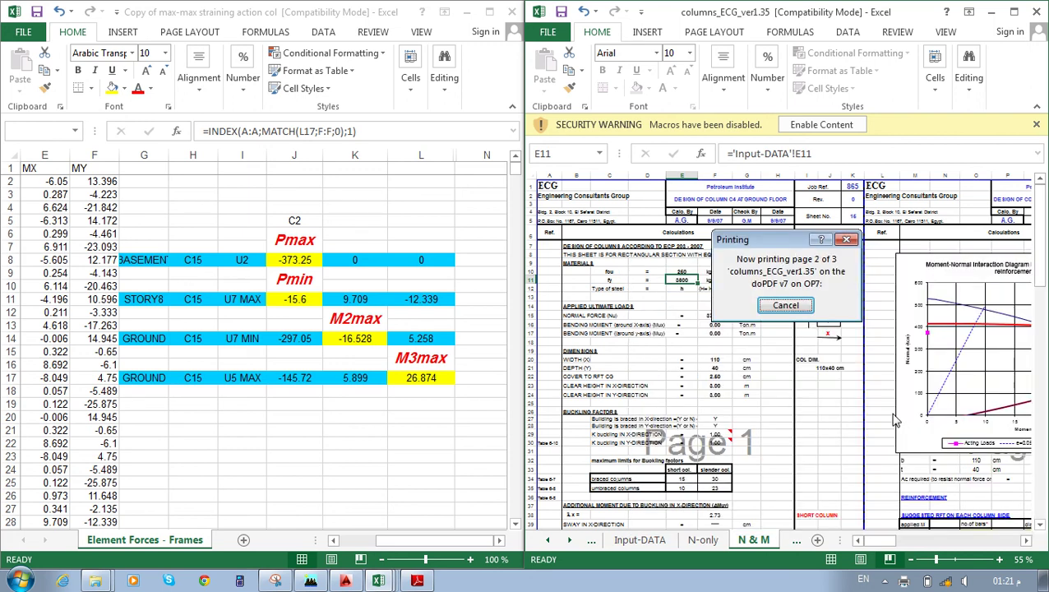
Review both pages of C15-1.pdf in Adobe Reader at 66.7% zoom, including the interaction diagram and reinforcement, and close the file.
click(1043, 580)
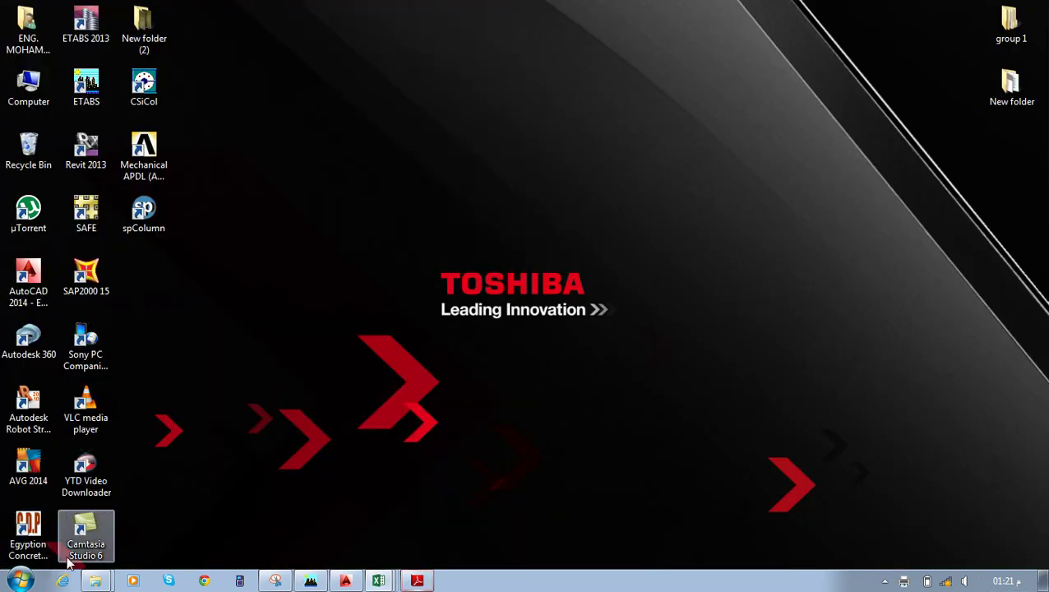
right_click(270, 212)
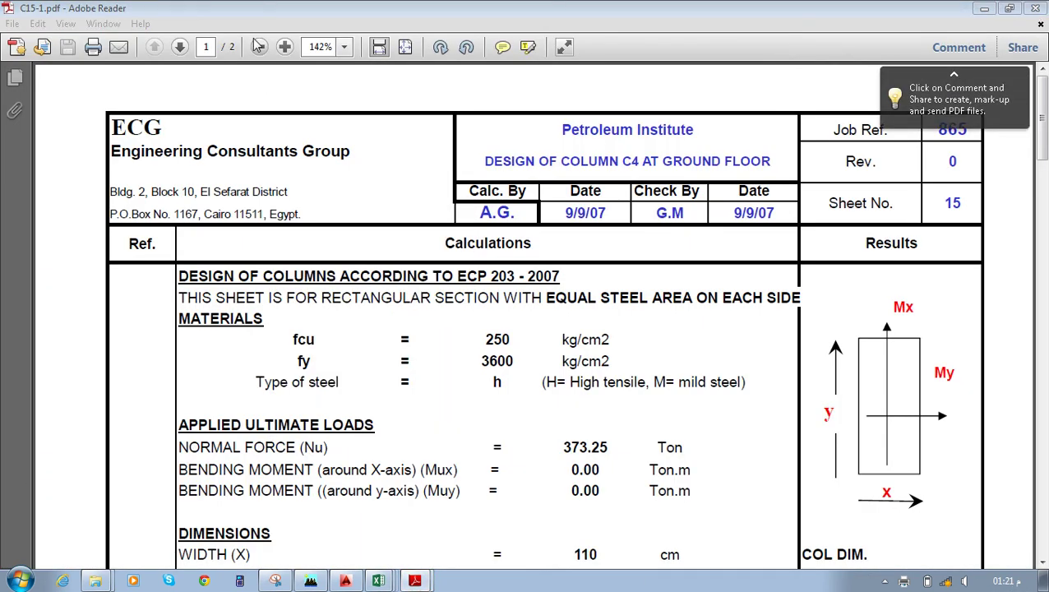
click(259, 47)
click(259, 47)
click(259, 47)
click(259, 47)
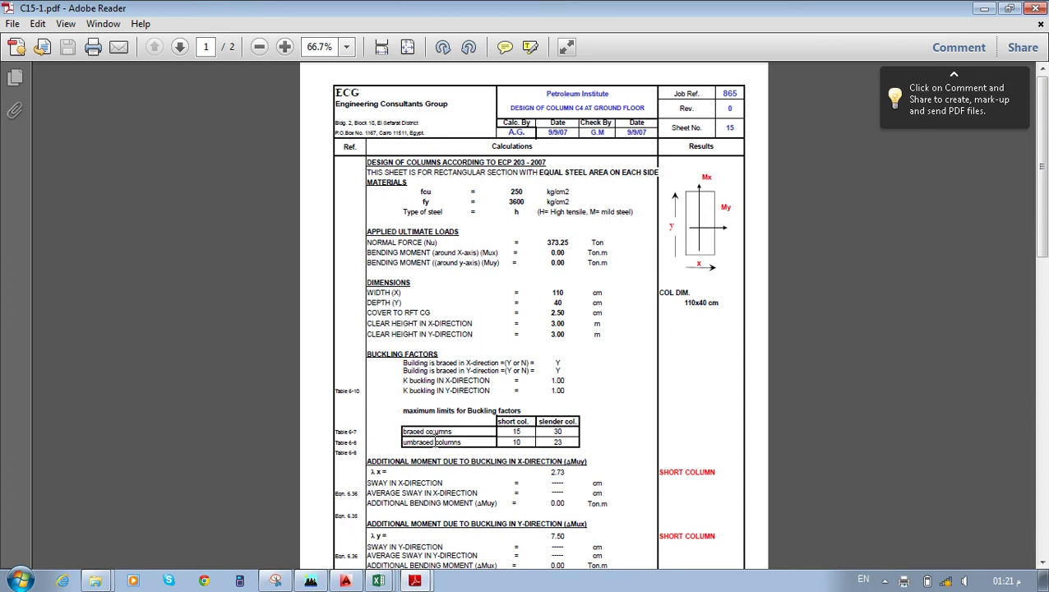
scroll(395, 276, down, 15)
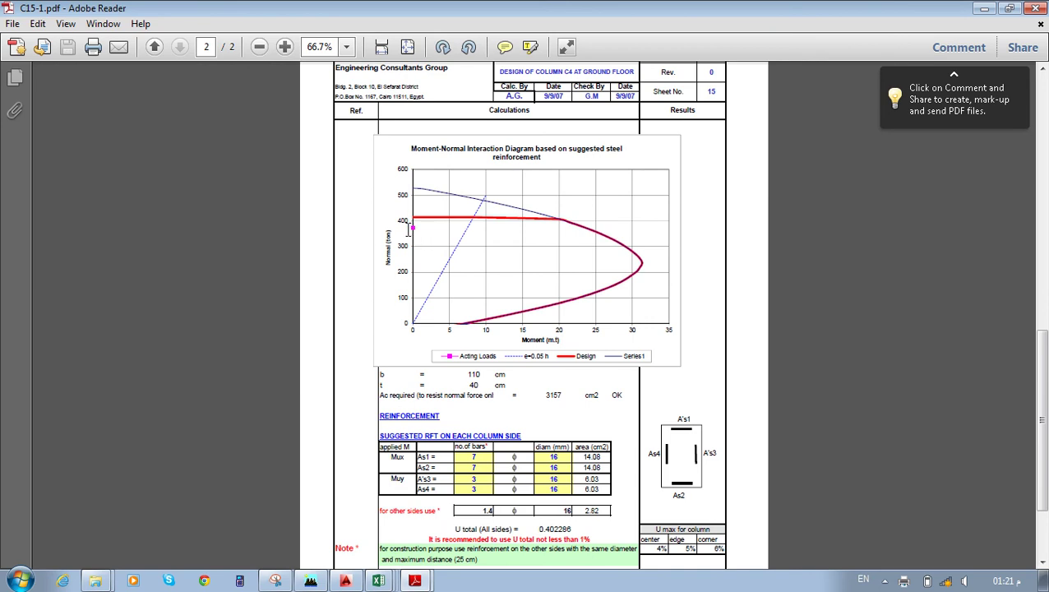
click(1038, 8)
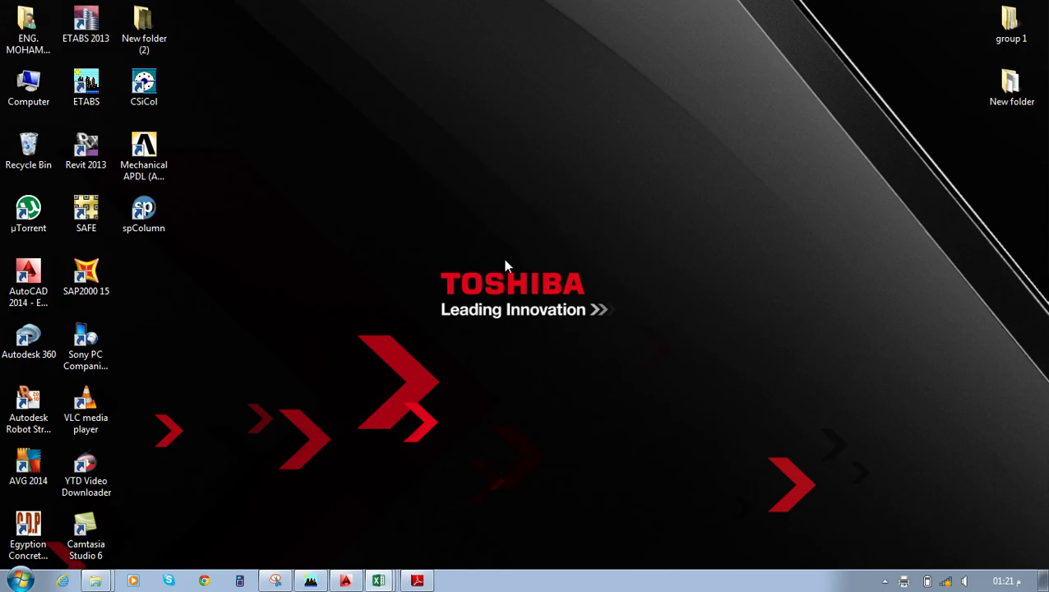
Enter the Pmin case loads on the Input-DATA sheet: normal force 15.6 ton, Mux 9.71 and Muy 12.34 ton.m.
mouse_move(378, 581)
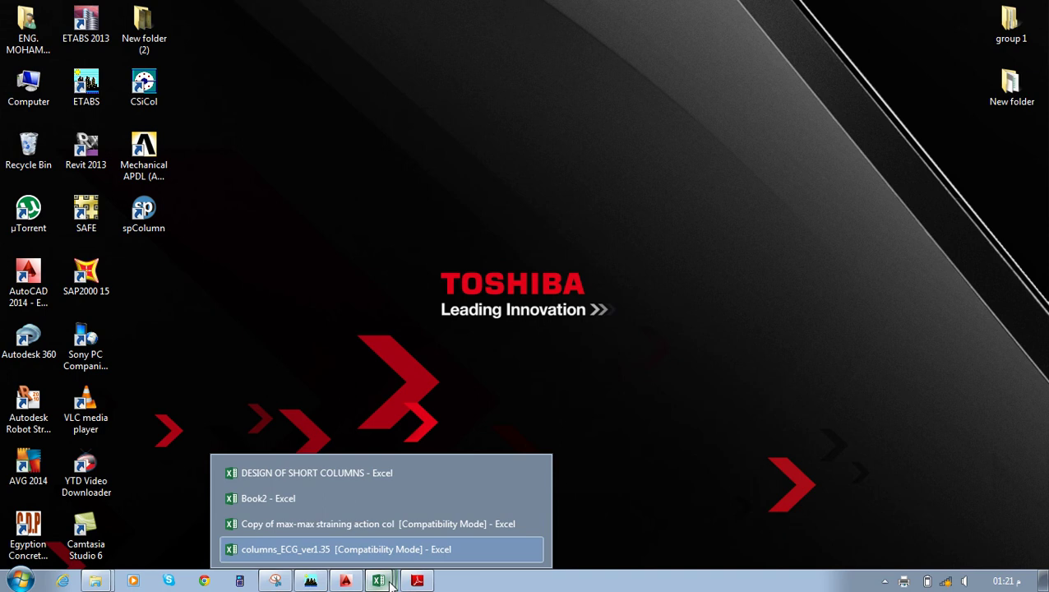
click(323, 524)
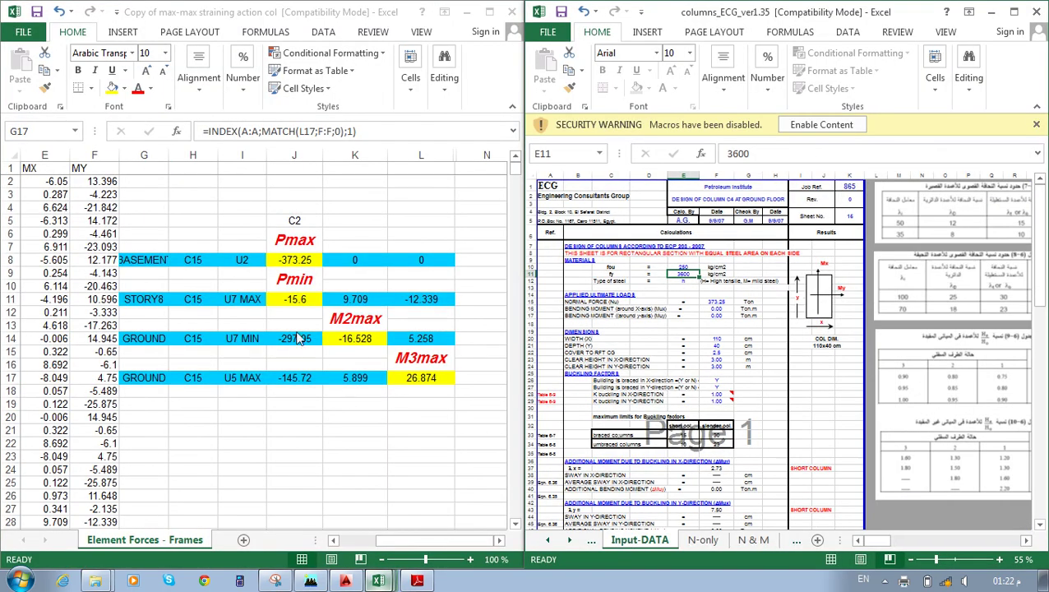
ctrl+scroll(697, 288, up, 4)
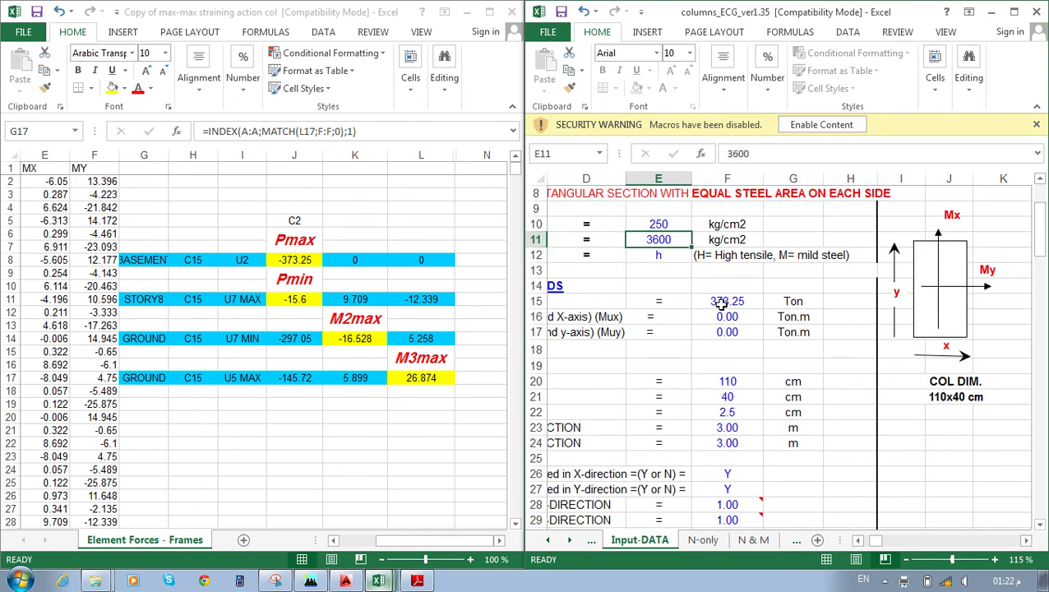
click(727, 301)
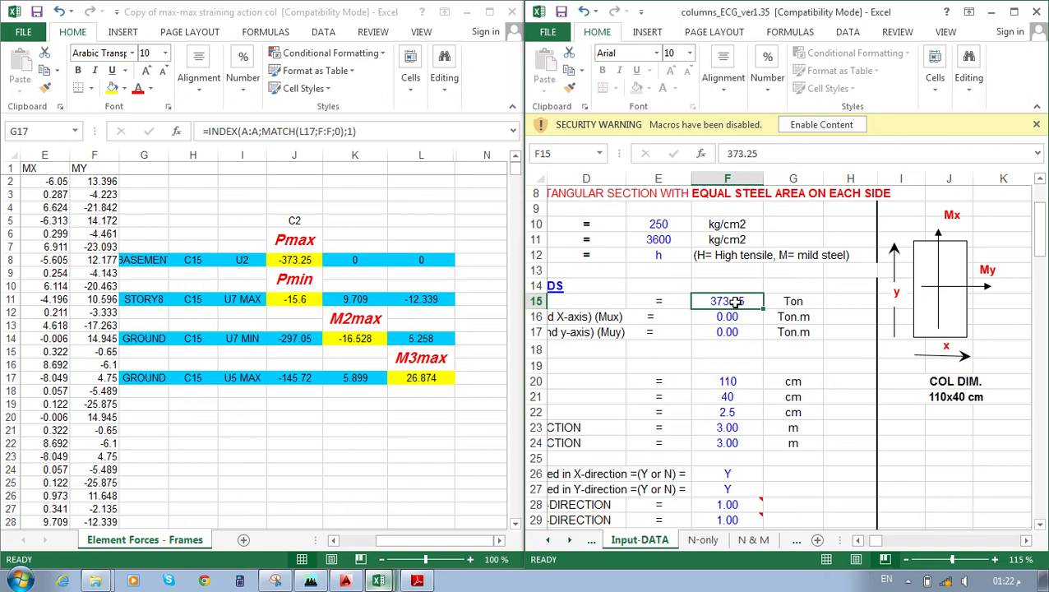
text(15.6)
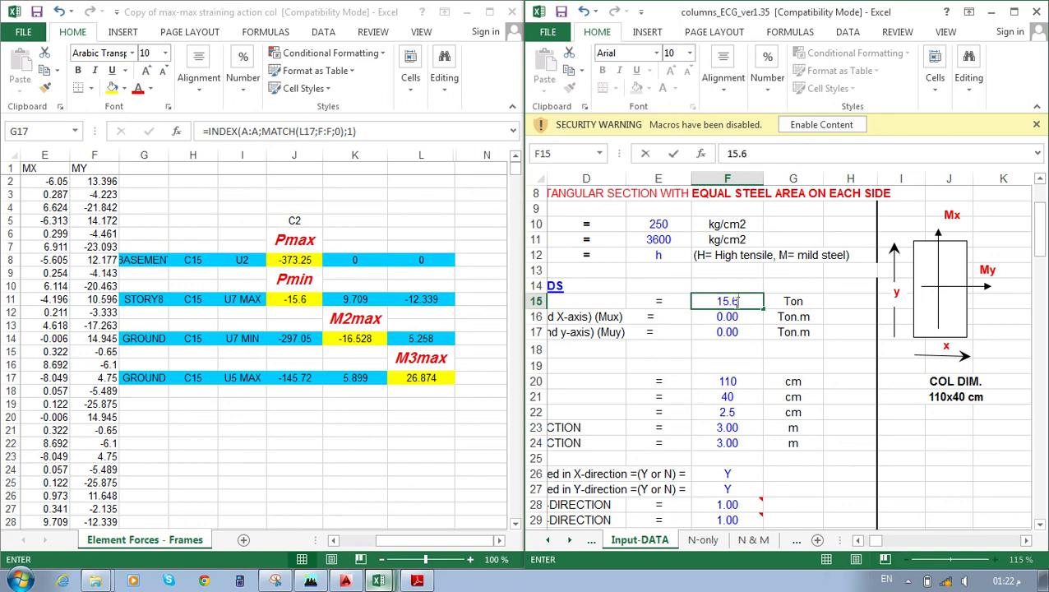
key(Return)
text(9.71)
key(Return)
text(12.34)
key(Return)
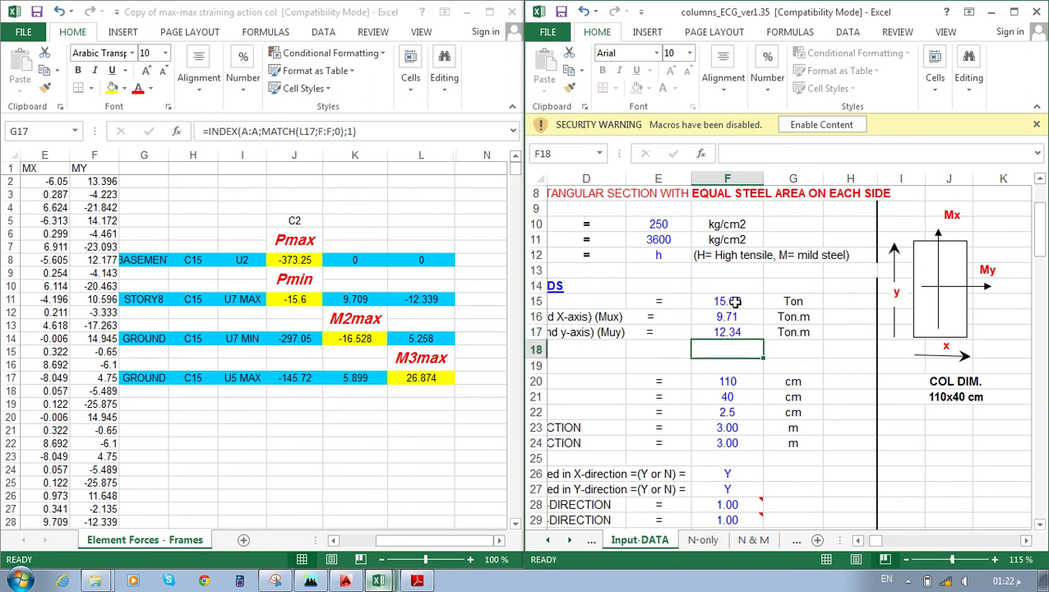
Review the ultimate loads on Input-DATA and examine the suggested reinforcement on the N & Mx &My sheet, selecting the As1 bar count.
scroll(734, 302, down, 11)
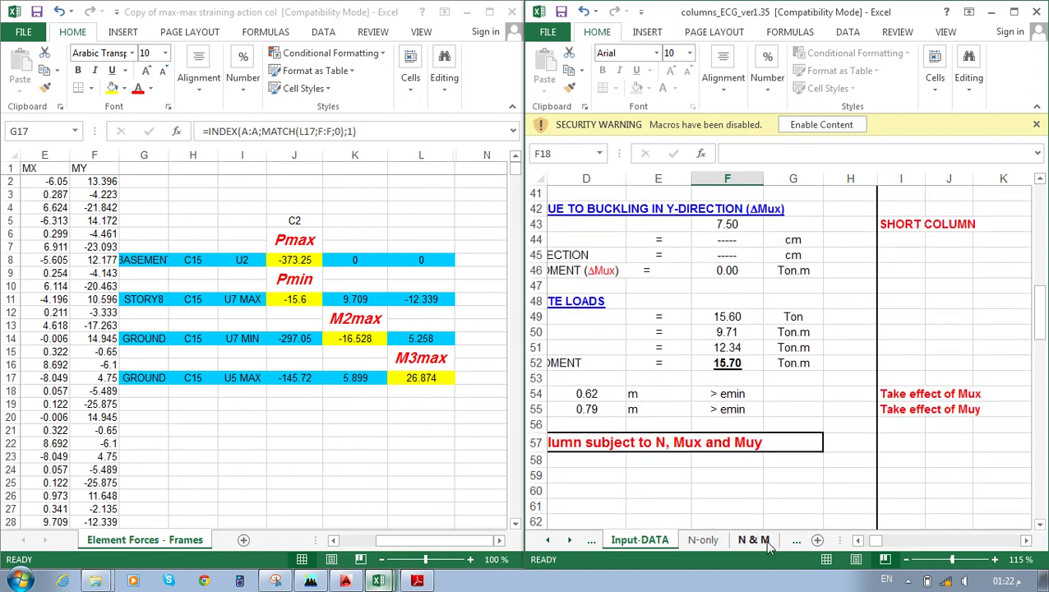
drag(837, 540, 932, 540)
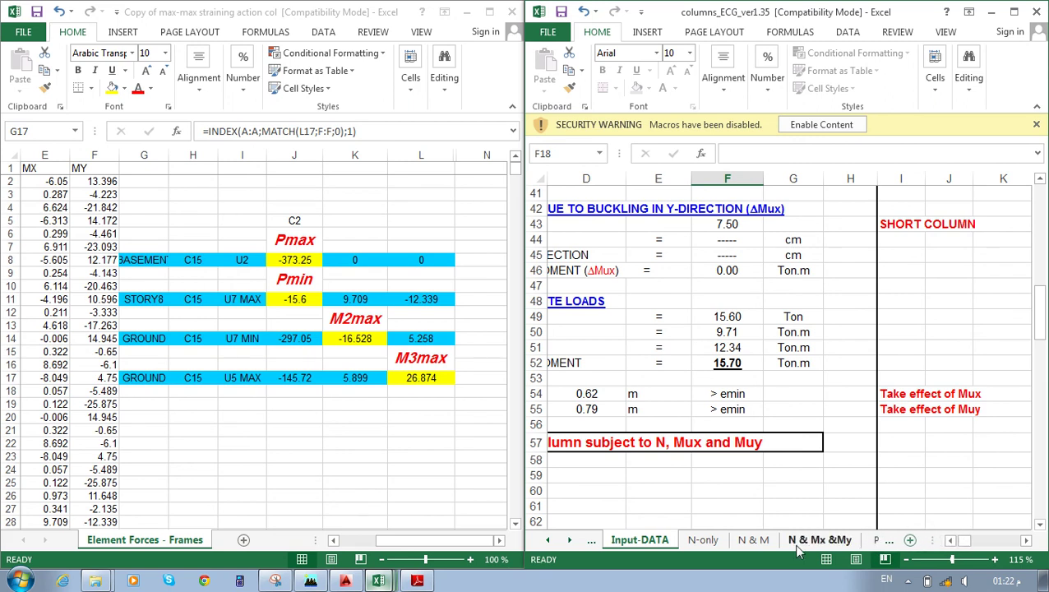
click(829, 546)
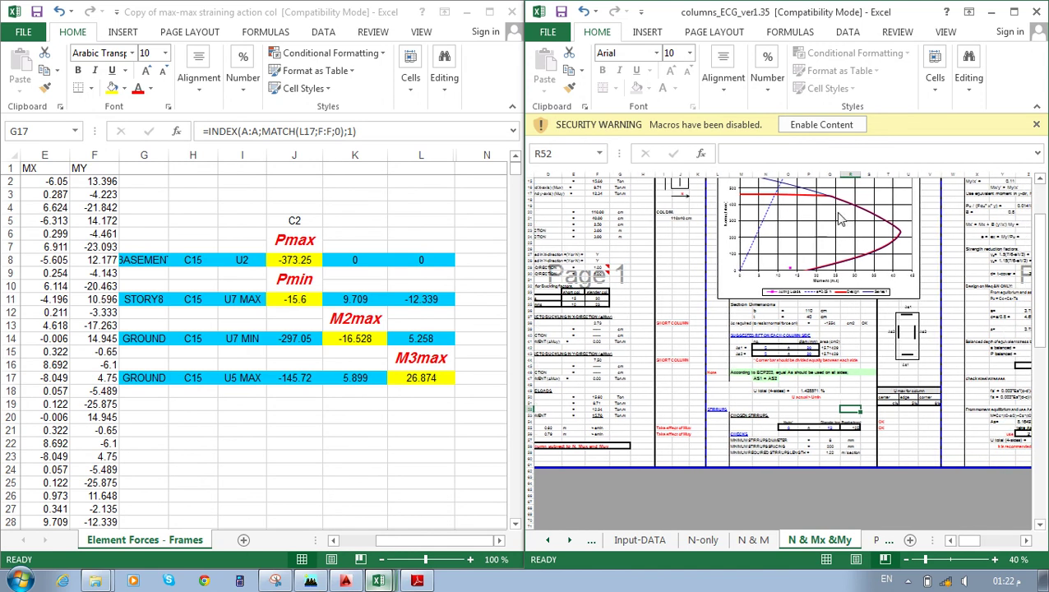
ctrl+scroll(828, 235, up, 2)
ctrl+scroll(851, 370, up, 2)
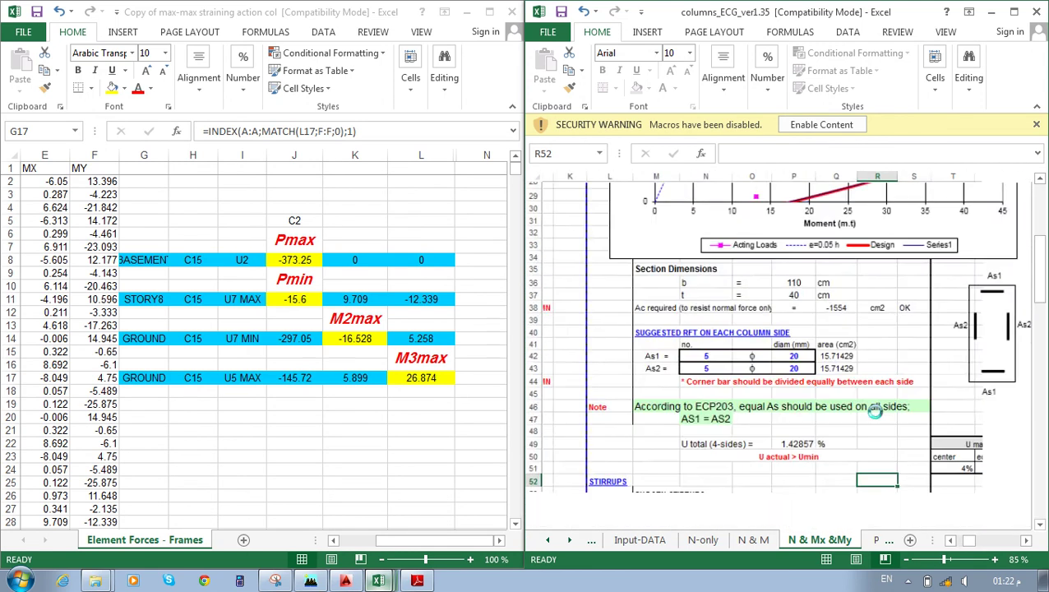
scroll(851, 370, right, 2)
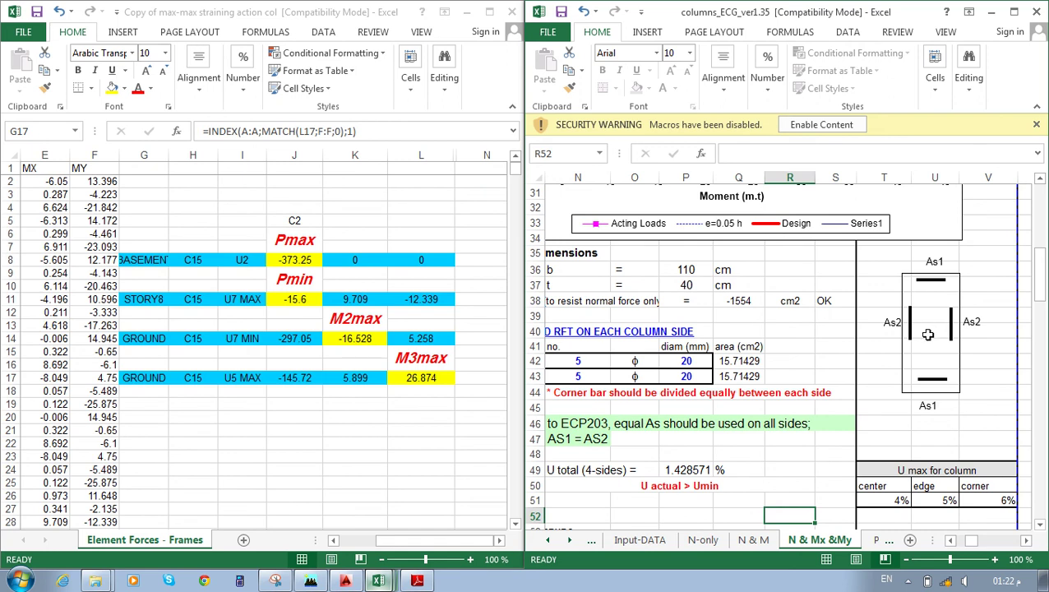
click(588, 362)
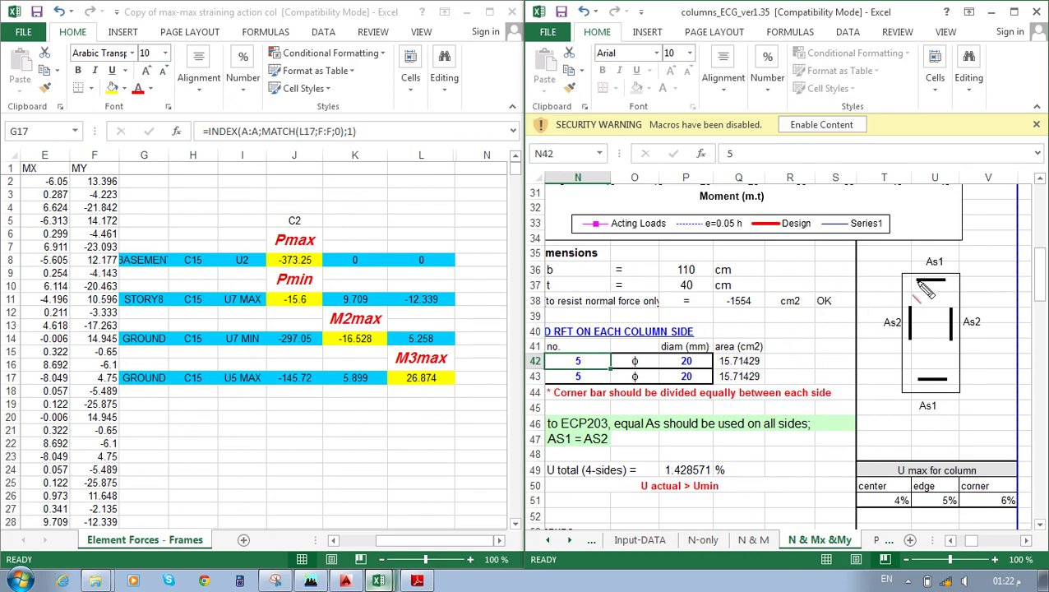
drag(812, 251, 1010, 301)
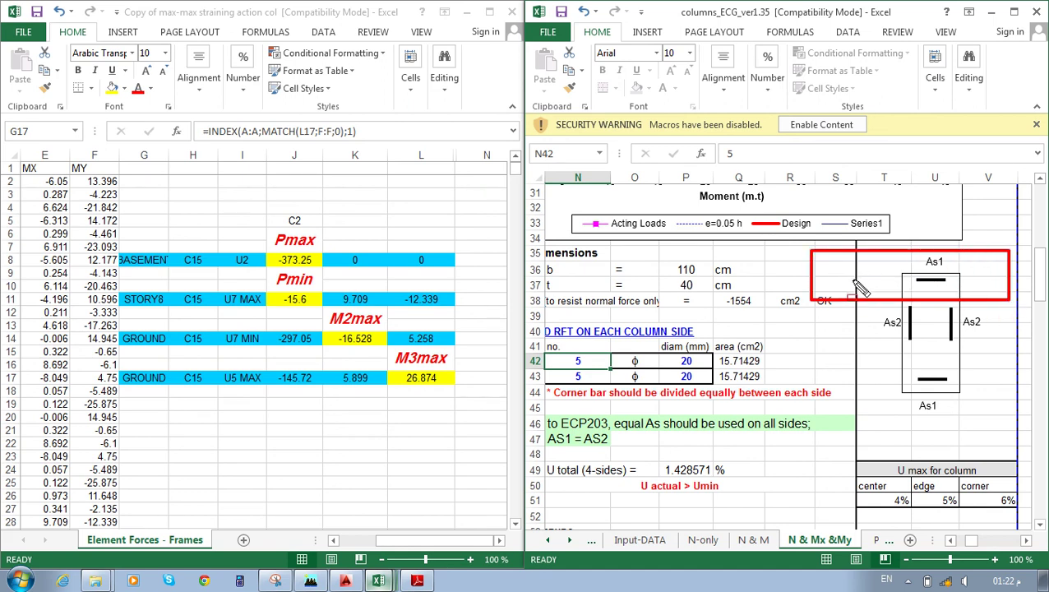
click(822, 259)
click(996, 259)
click(998, 275)
click(834, 259)
click(844, 259)
click(856, 259)
click(868, 259)
click(876, 259)
click(891, 260)
click(904, 260)
click(917, 259)
click(933, 260)
click(945, 259)
click(962, 260)
click(975, 261)
click(987, 260)
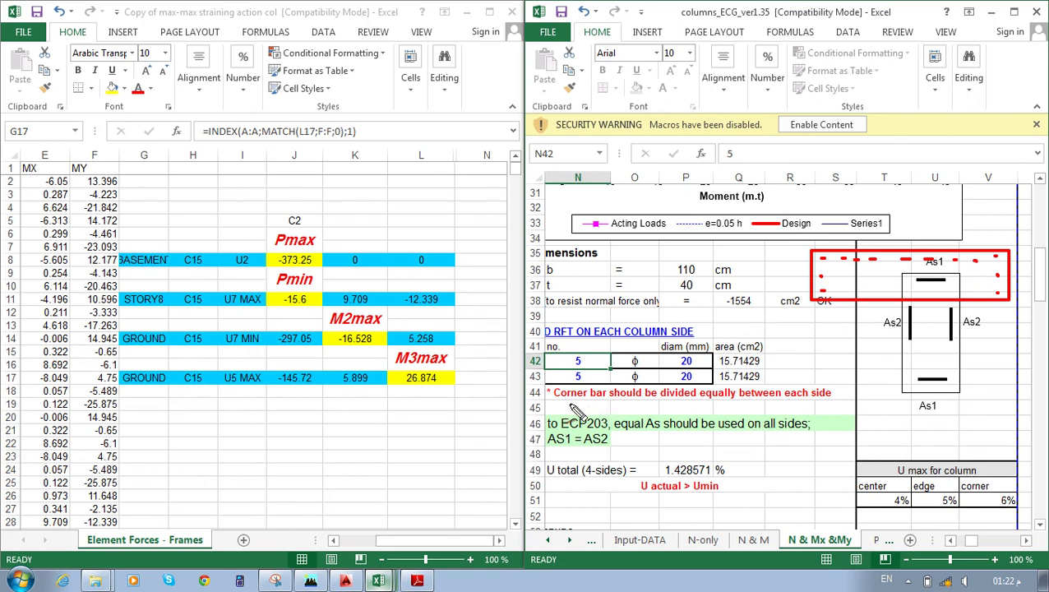
drag(553, 401, 829, 396)
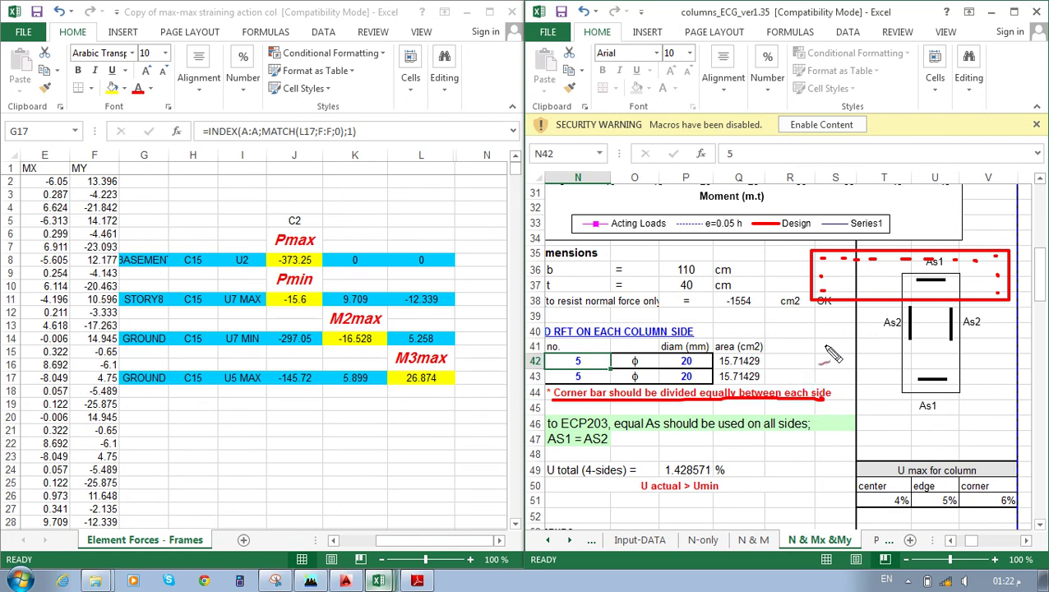
drag(921, 285, 933, 281)
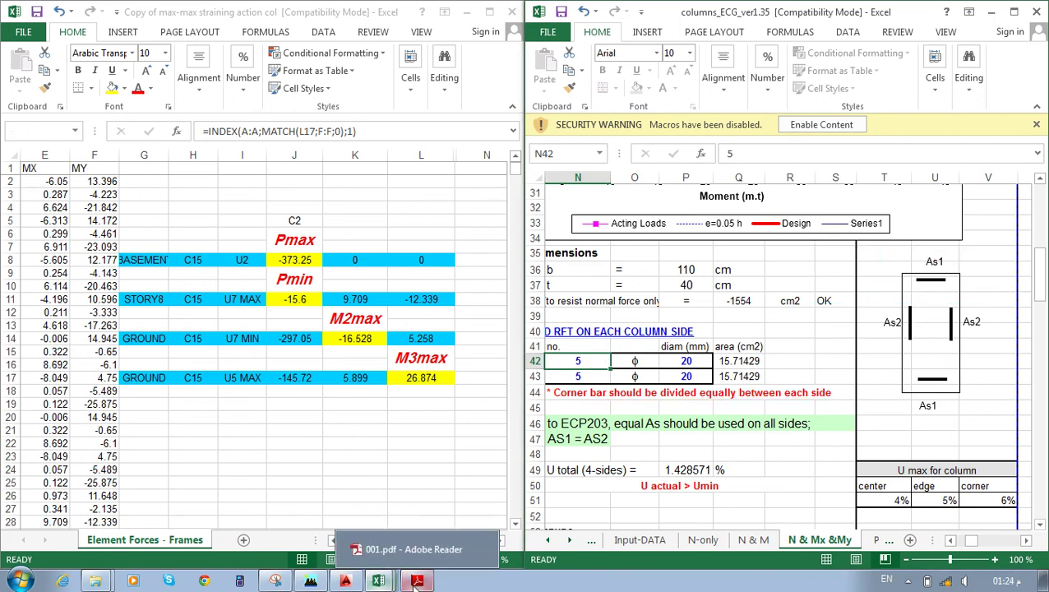
Set the suggested reinforcement to 2 bars for As1 and 8 bars for As2, both 16 mm, and check the interaction diagram.
text(2)
key(Return)
double_click(592, 381)
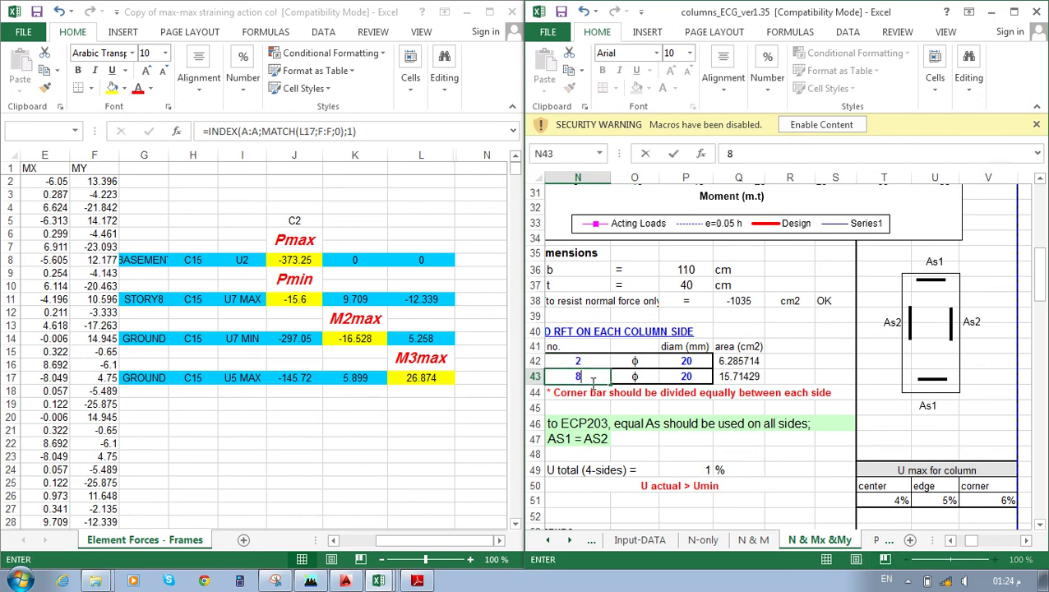
key(BackSpace)
text(8)
key(Return)
click(684, 362)
text(16)
key(Return)
text(16)
key(Return)
scroll(679, 372, up, 4)
scroll(679, 372, up, 1)
mouse_move(676, 397)
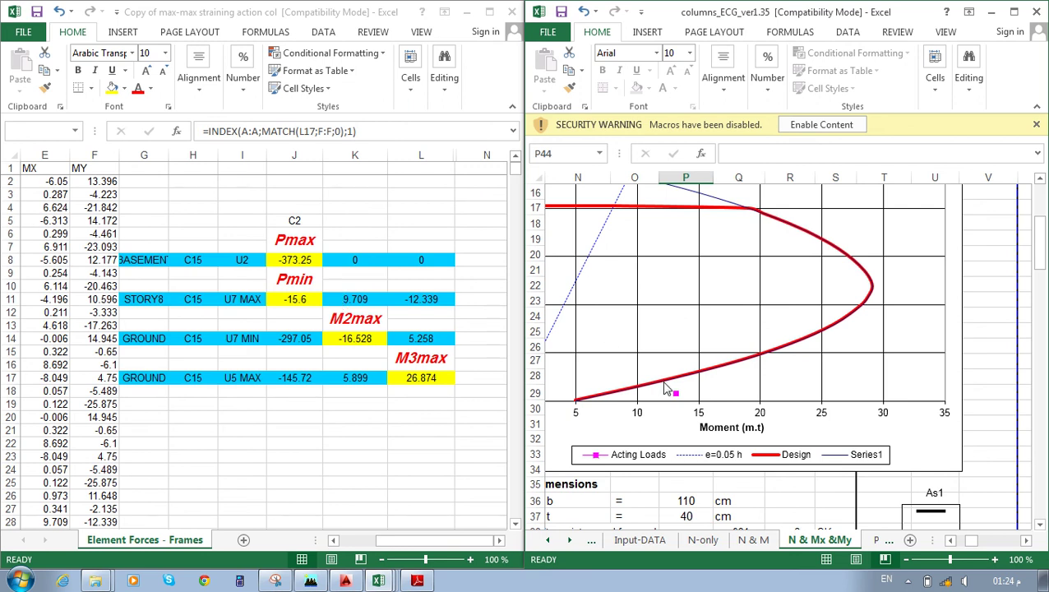
key(alt+Tab)
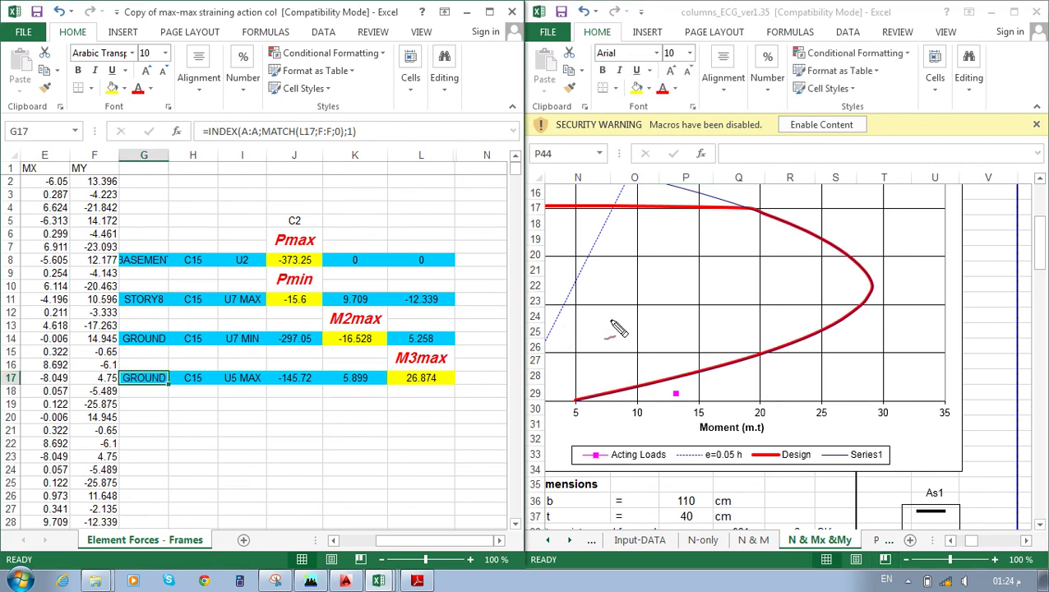
mouse_move(651, 274)
mouse_down()
mouse_move(870, 373)
mouse_move(920, 374)
mouse_move(915, 346)
mouse_up()
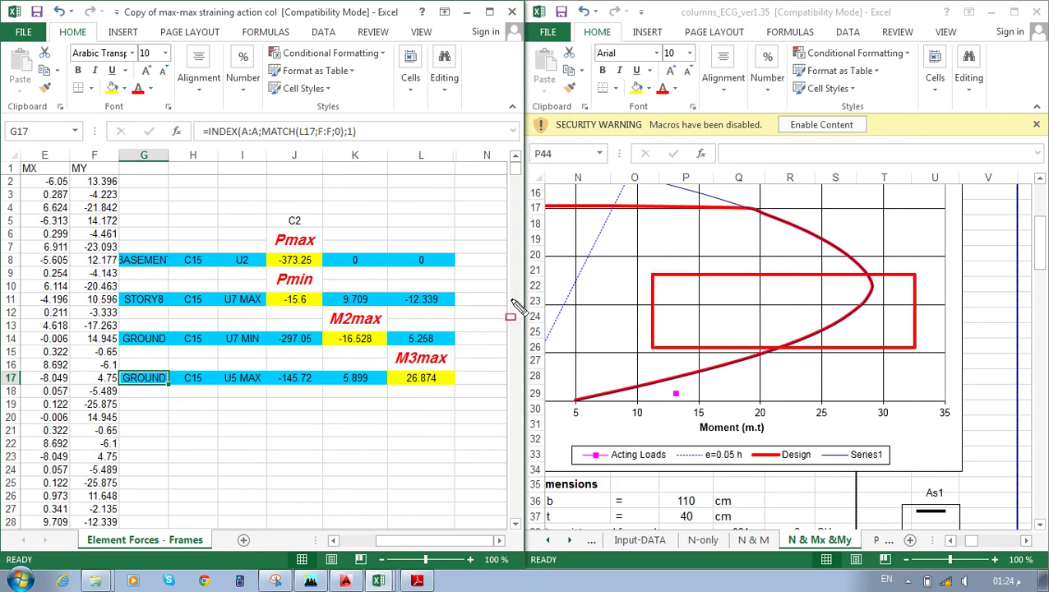
drag(774, 238, 788, 372)
drag(786, 496, 791, 378)
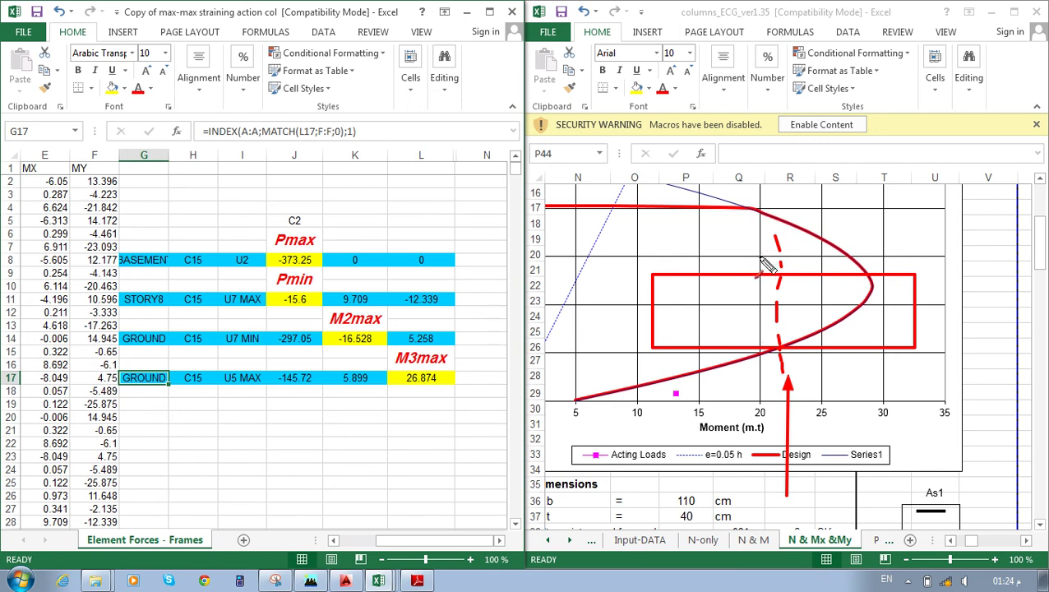
drag(772, 249, 784, 249)
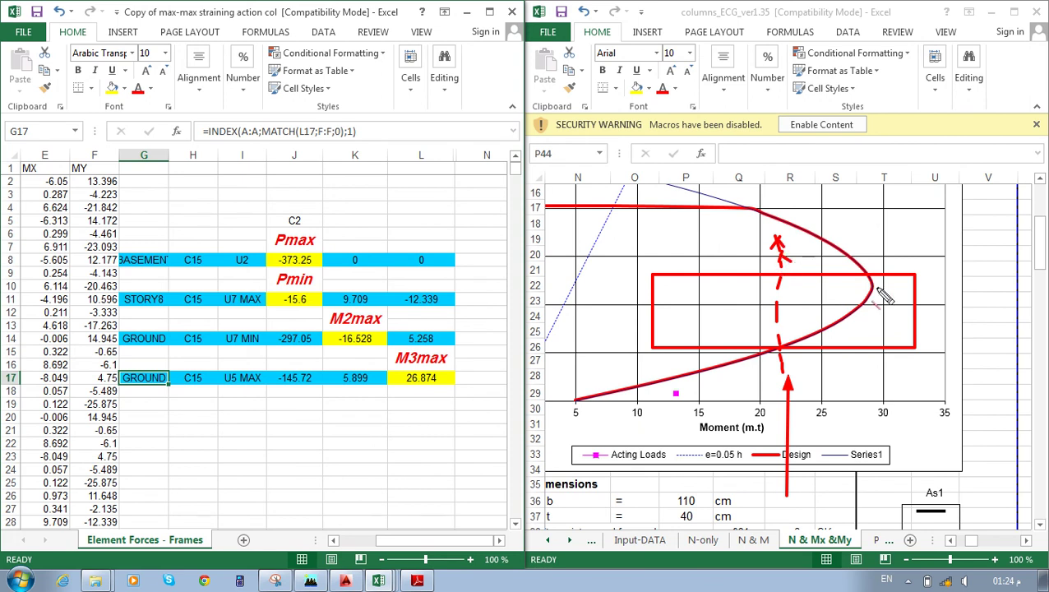
drag(892, 285, 684, 285)
drag(697, 339, 896, 340)
key(ctrl+1)
key(Escape)
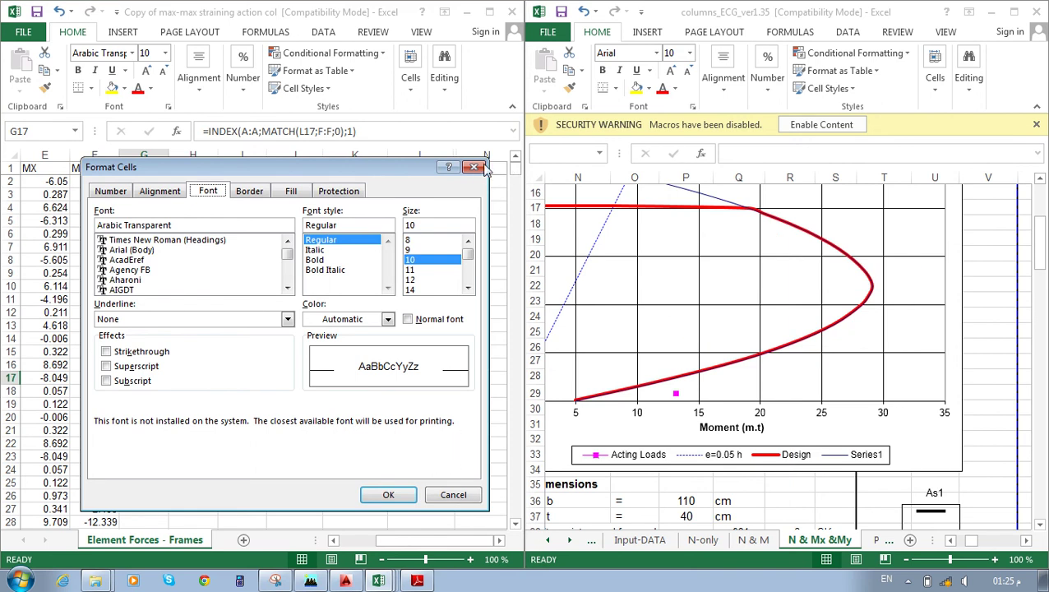
key(Escape)
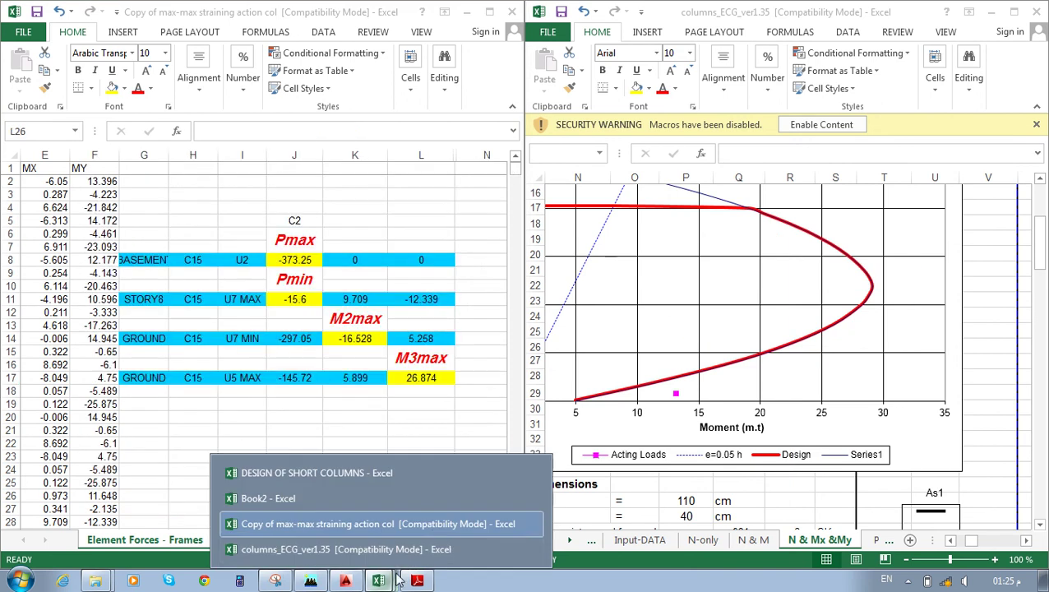
Try 9 bars for As2 and check the acting load point against the interaction diagram.
scroll(676, 410, down, 5)
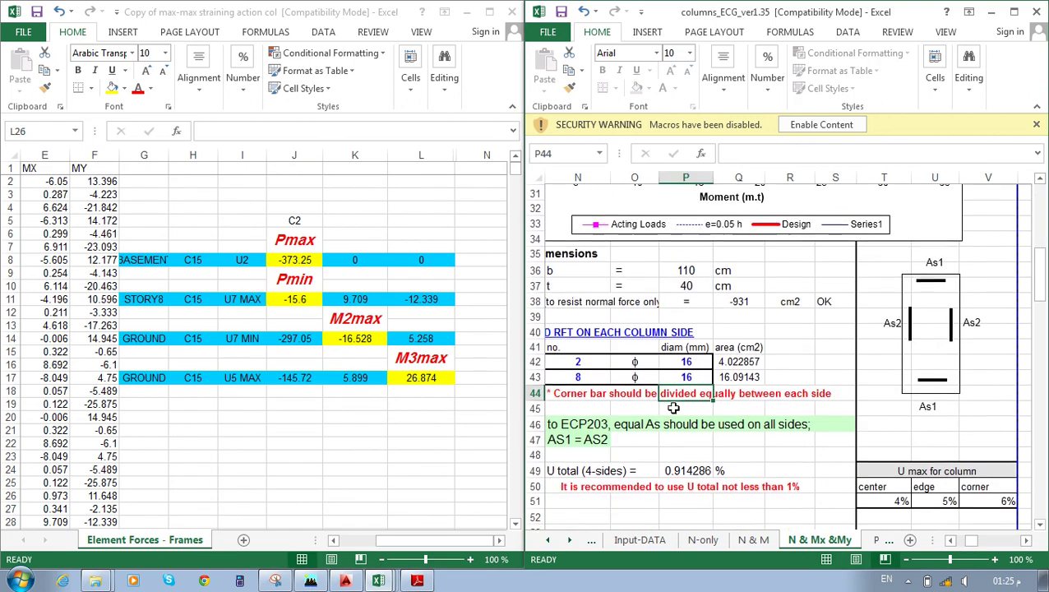
click(577, 376)
text(10)
key(Return)
scroll(682, 370, up, 5)
scroll(678, 402, down, 5)
Try 10 bars for As2, check the interaction diagram, and undo the last two As2 bar-count changes.
click(591, 378)
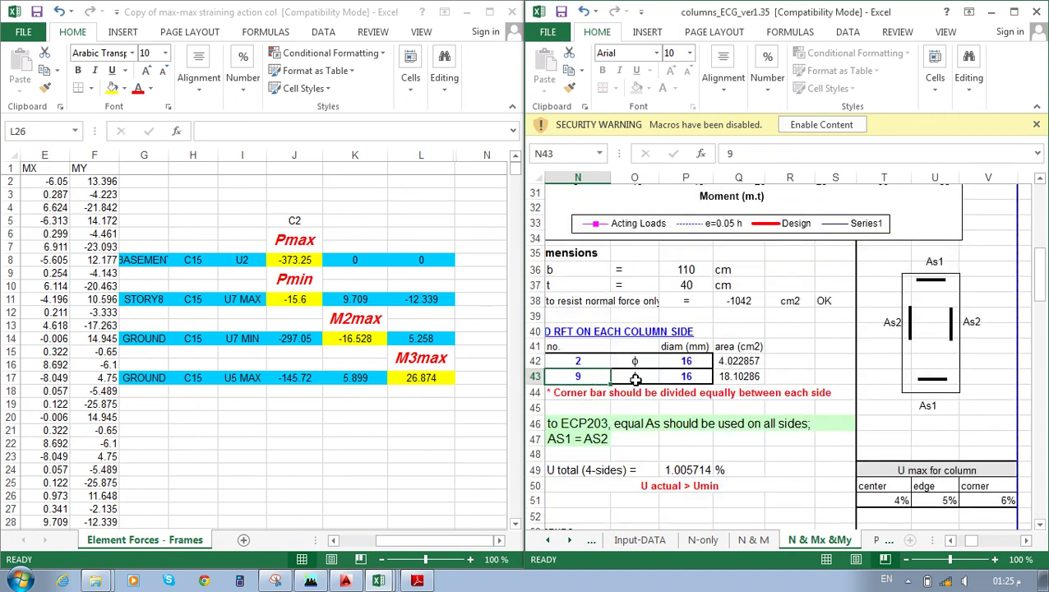
text(10)
key(Return)
scroll(666, 386, up, 3)
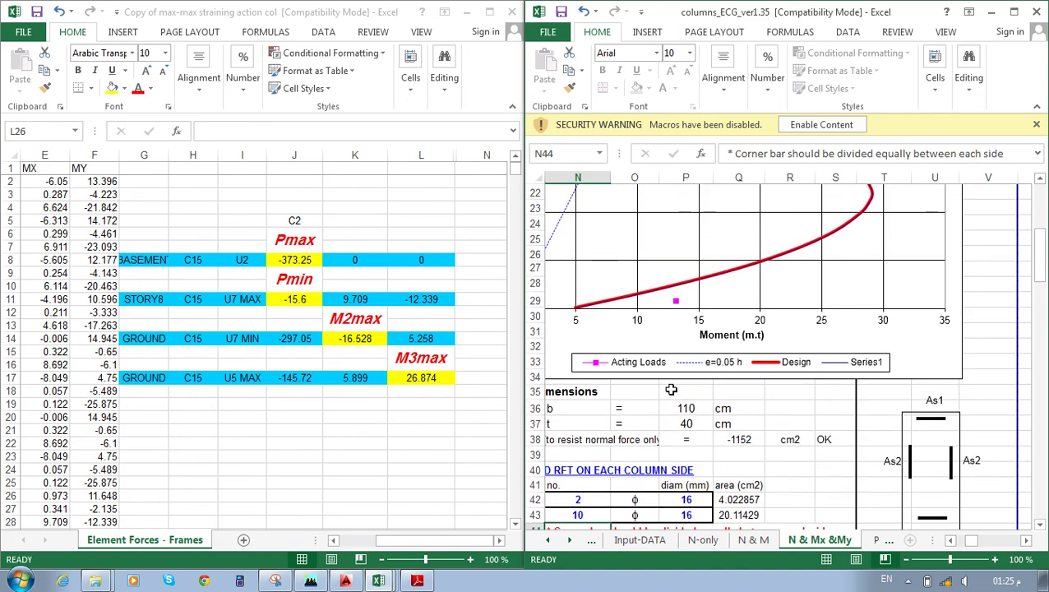
scroll(672, 388, down, 4)
key(ctrl+z)
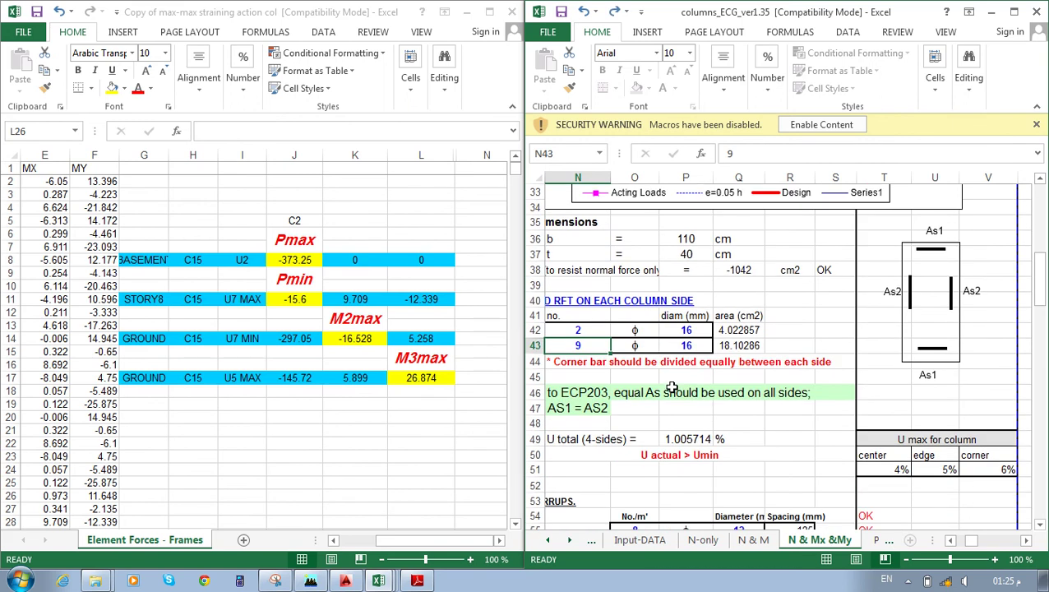
key(ctrl+z)
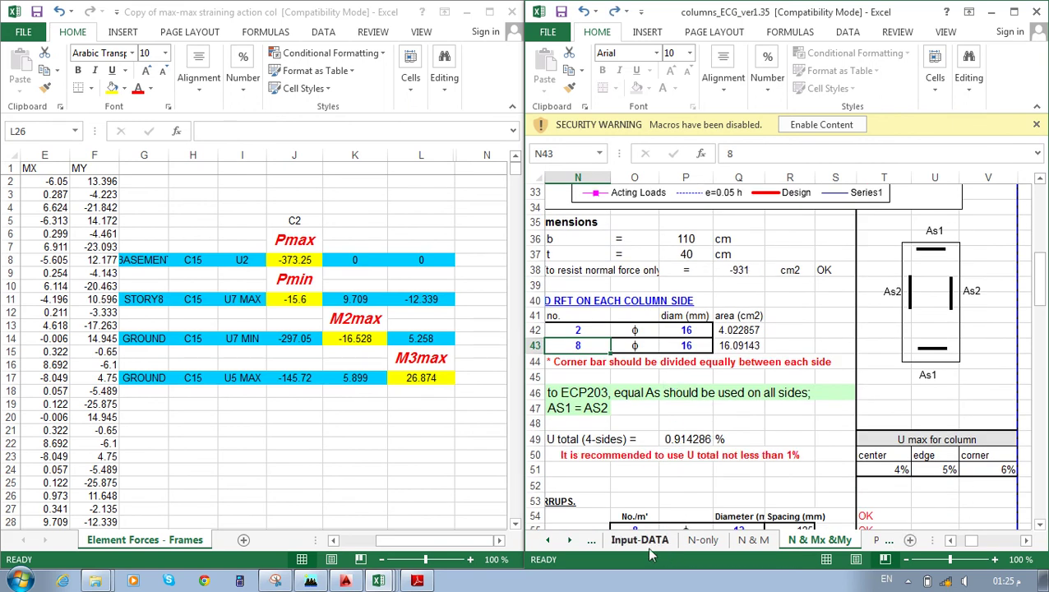
Review the loads and section dimensions on the Input-DATA sheet, selecting the section thickness t.
click(622, 549)
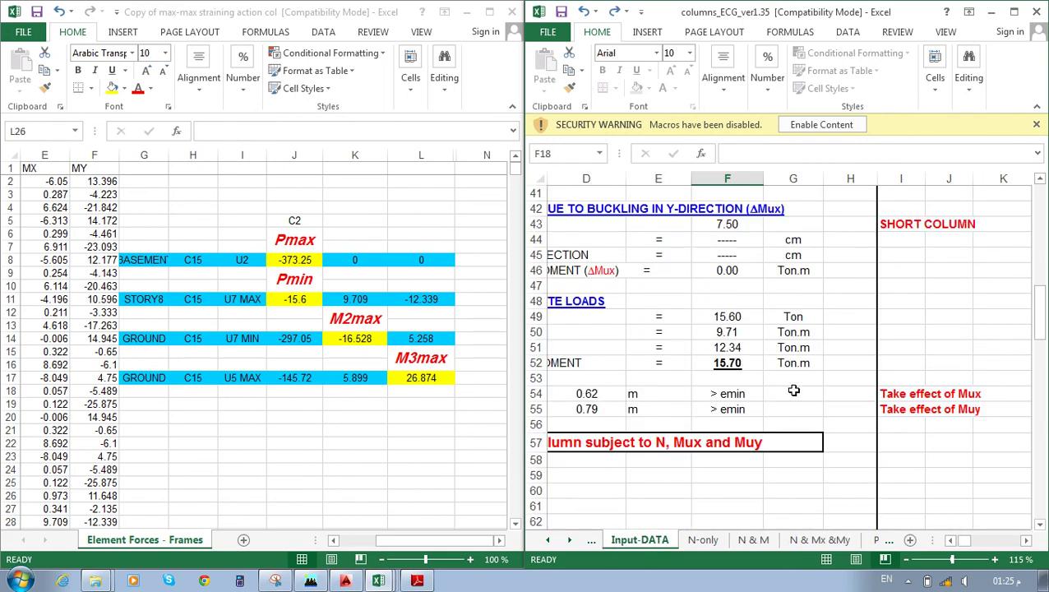
scroll(790, 379, up, 3)
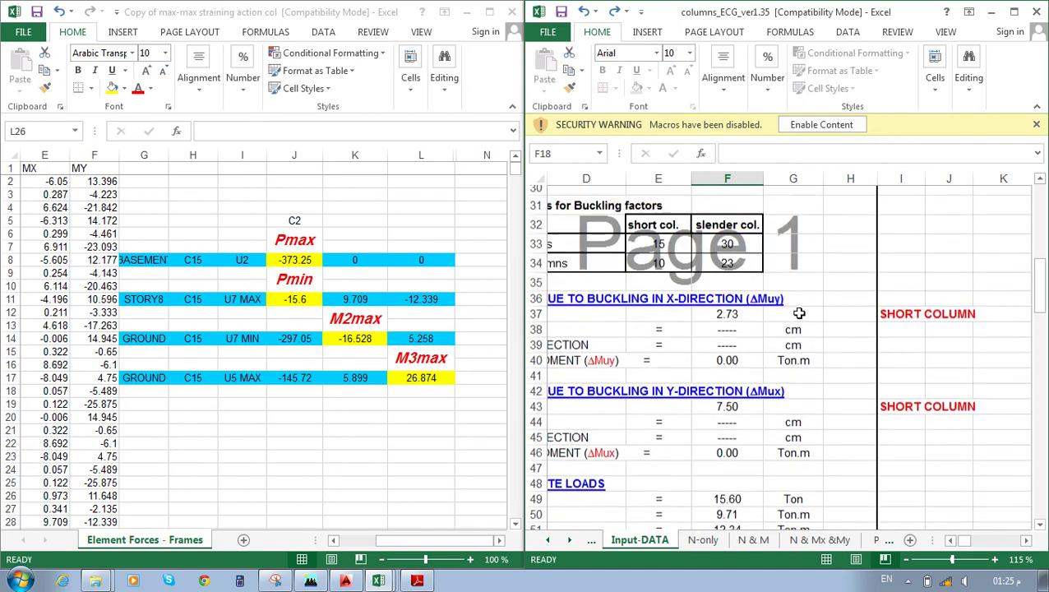
click(550, 541)
scroll(743, 433, up, 7)
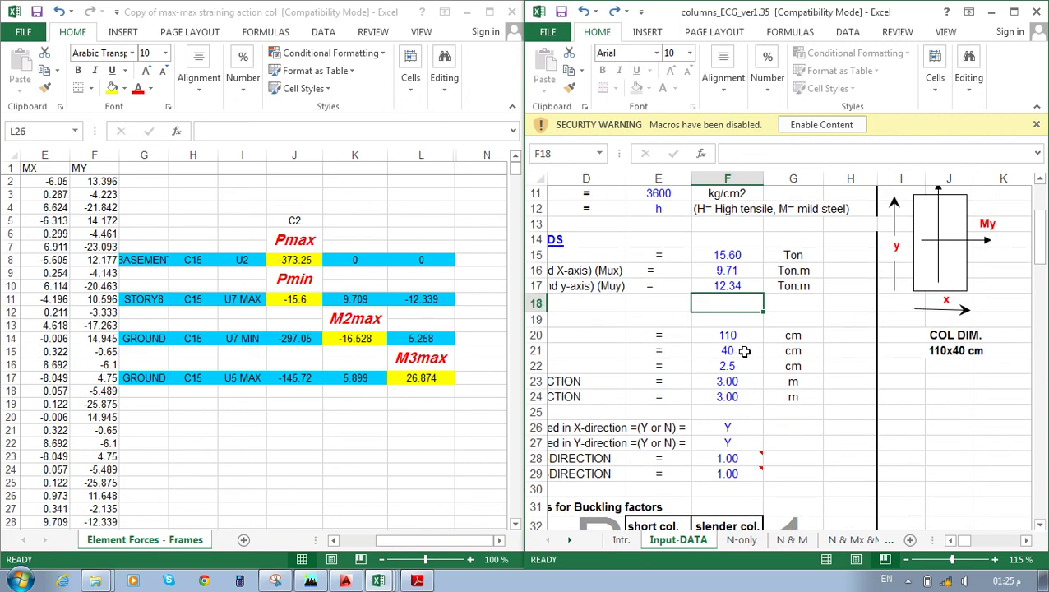
click(743, 351)
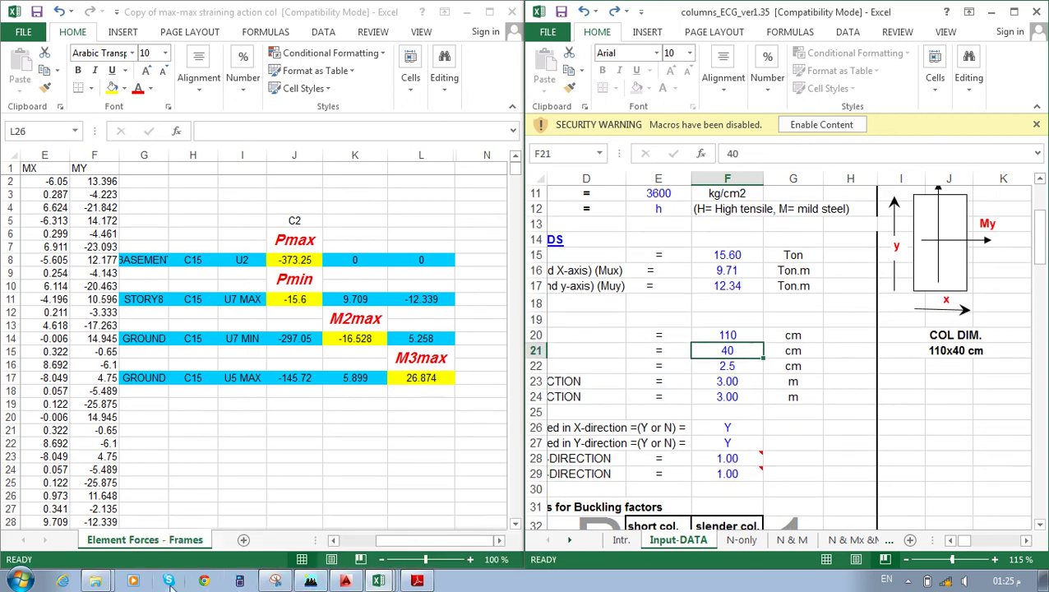
Open the fx-9860 emulator calculator in RUN-MAT mode and return to the columns_ECG_ver1.35 workbook.
click(240, 580)
click(362, 303)
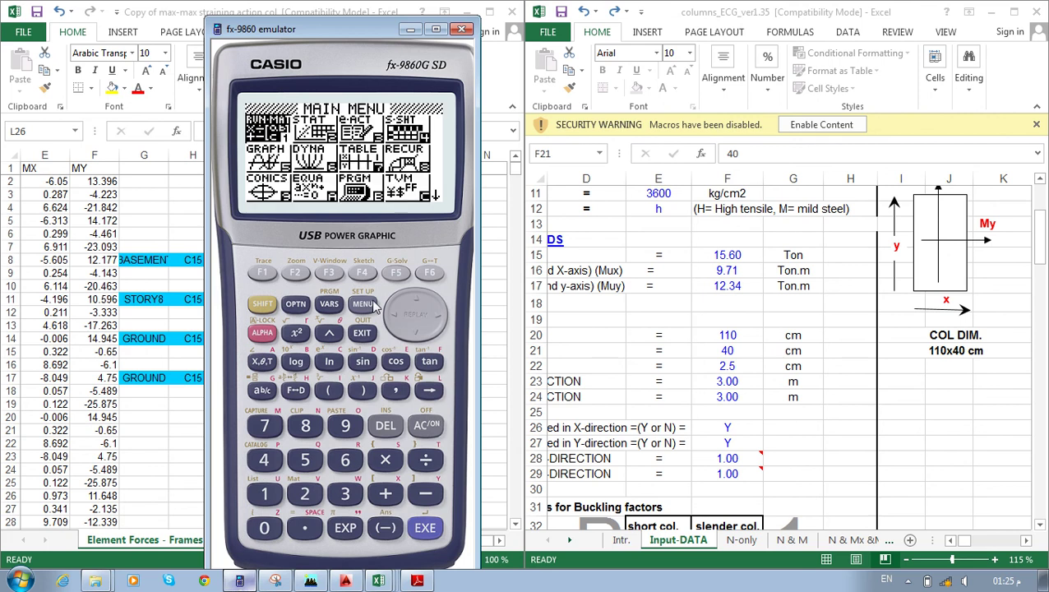
key(Return)
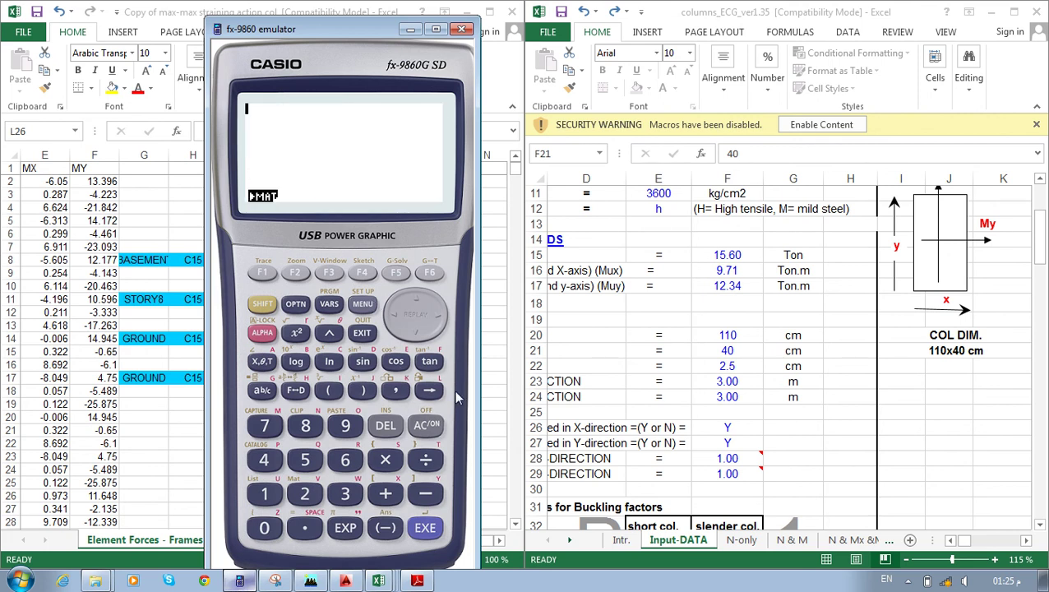
key(alt+Tab)
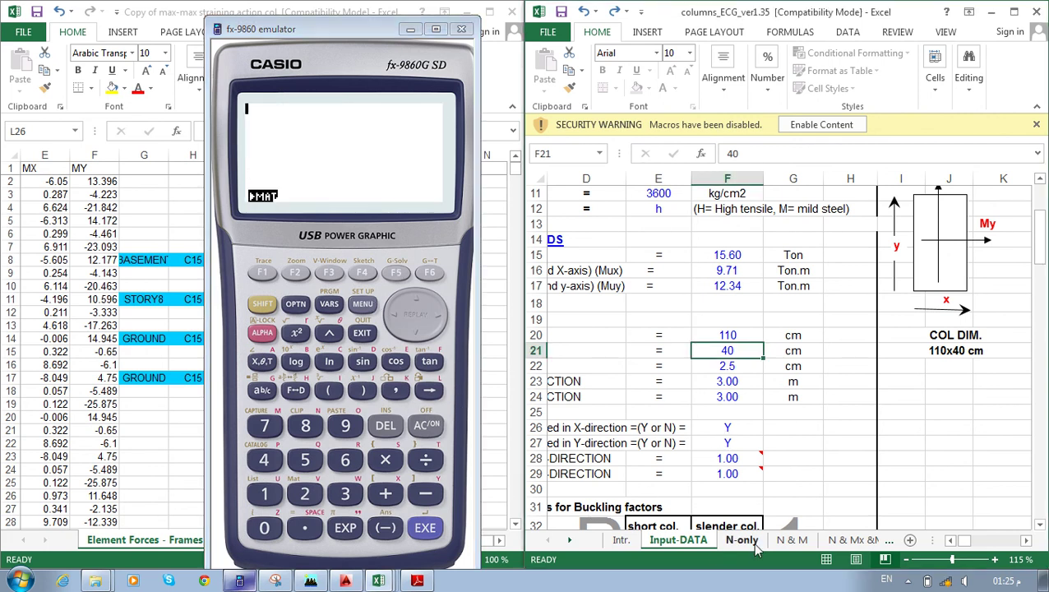
On the N & Mx &My sheet, set As1 to 8 bars and As2 to 2 bars and check the interaction diagram.
click(872, 541)
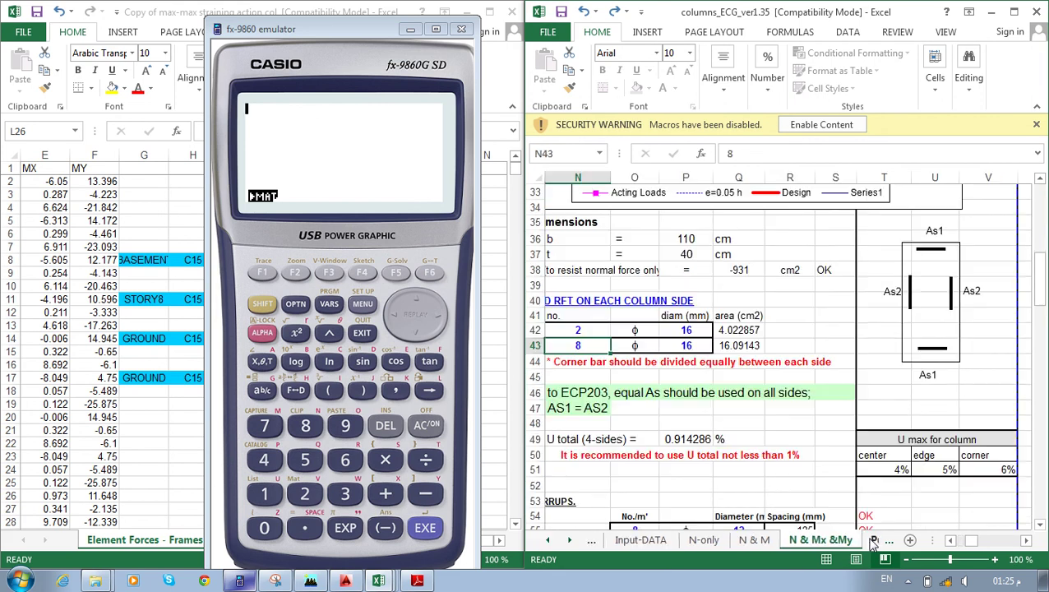
scroll(797, 356, left, 1)
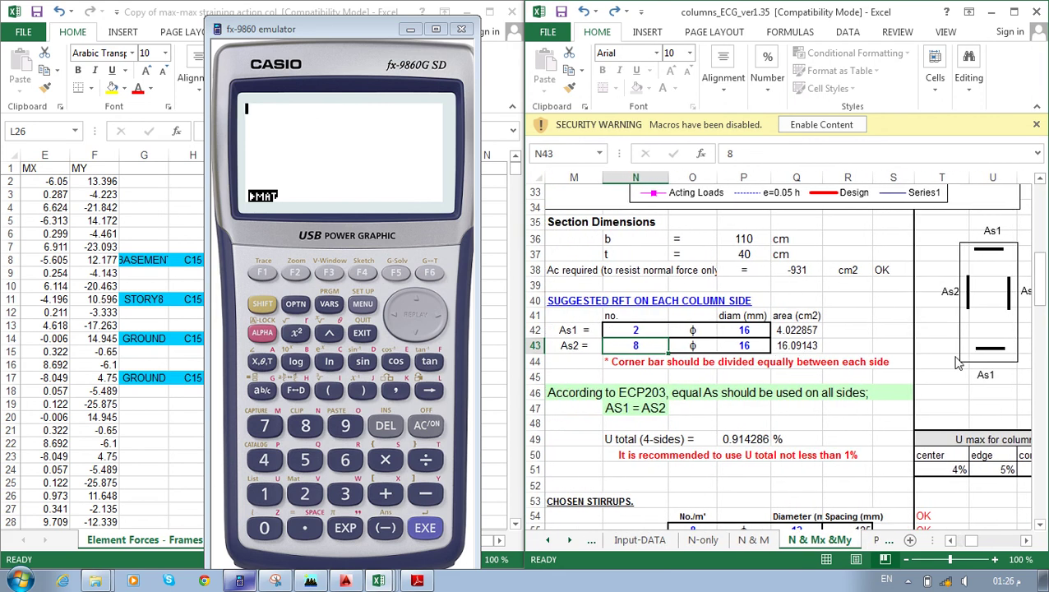
click(632, 331)
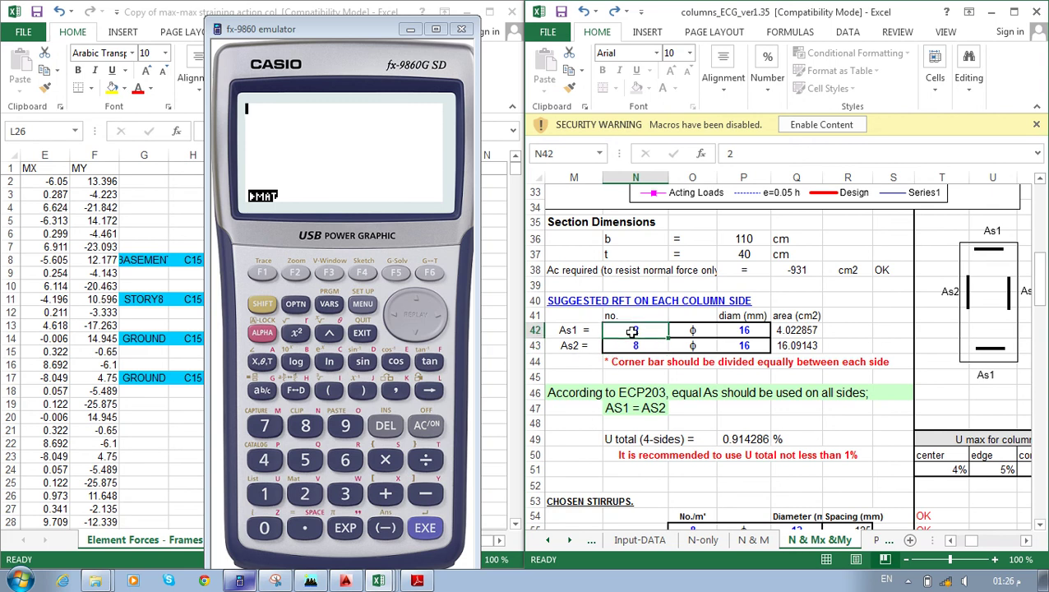
text(8)
key(Return)
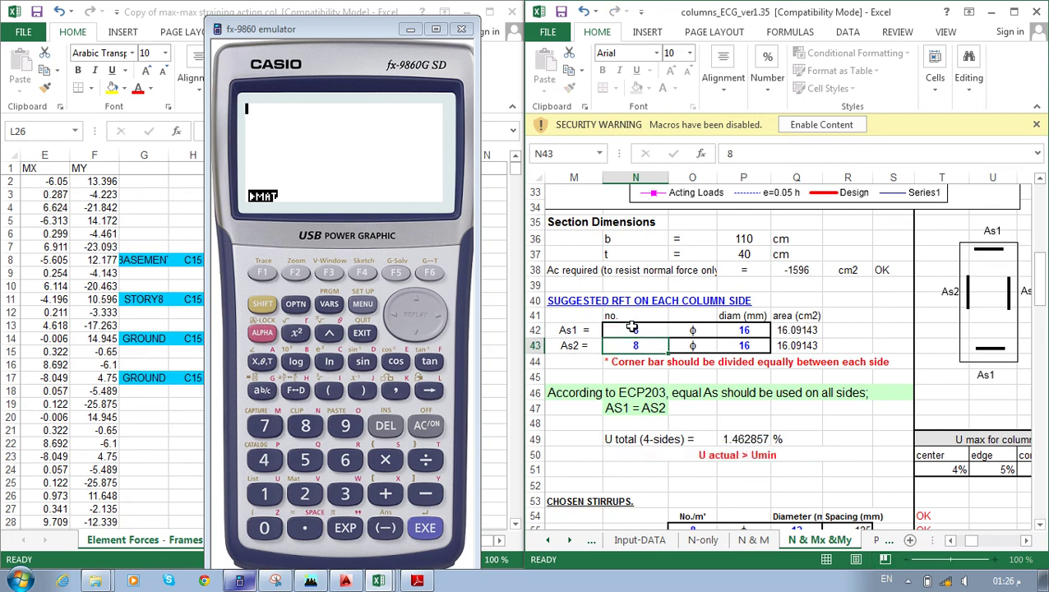
text(2)
key(Return)
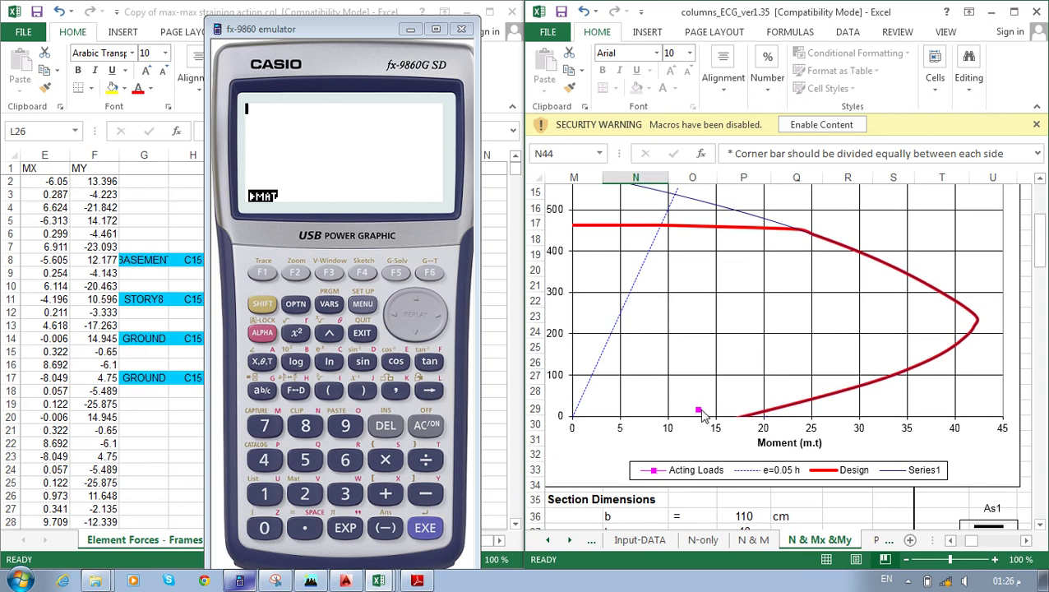
Print the N & Mx &My sheet to a PDF named C15-2.pdf with doPDF, then close the PDF.
click(555, 121)
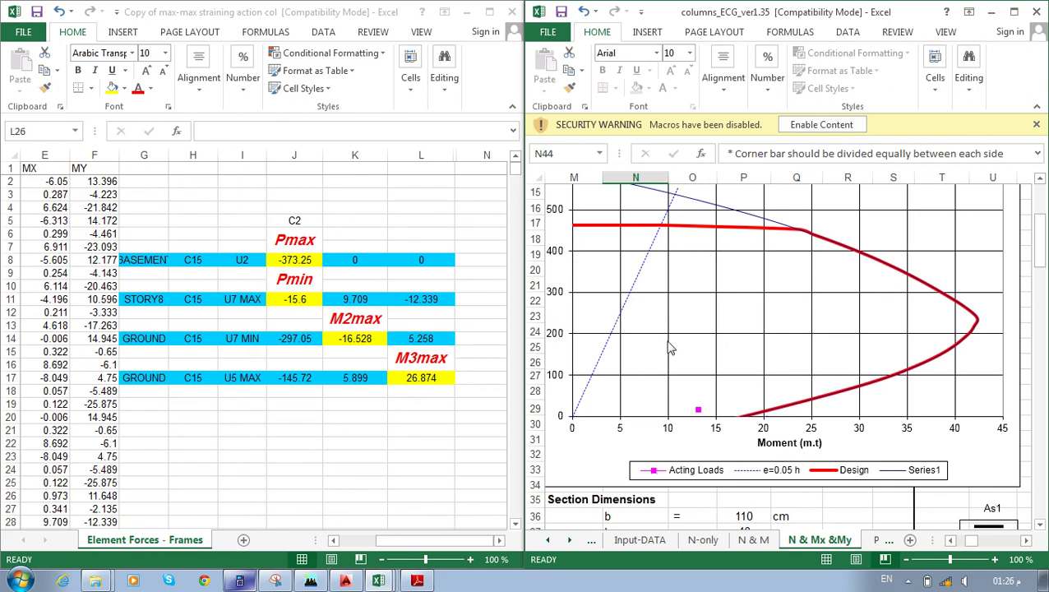
key(ctrl+p)
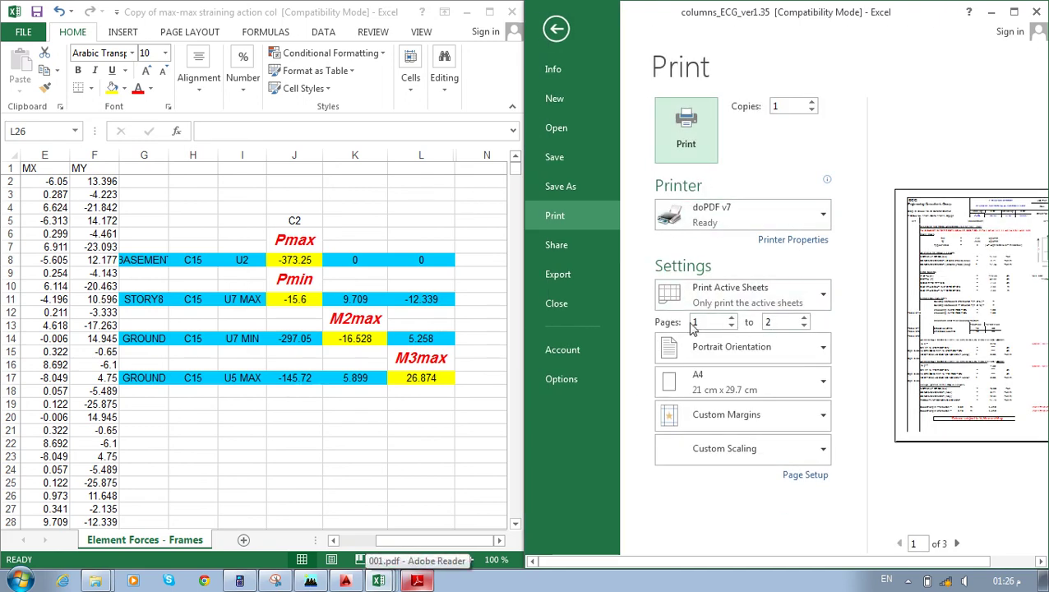
click(694, 138)
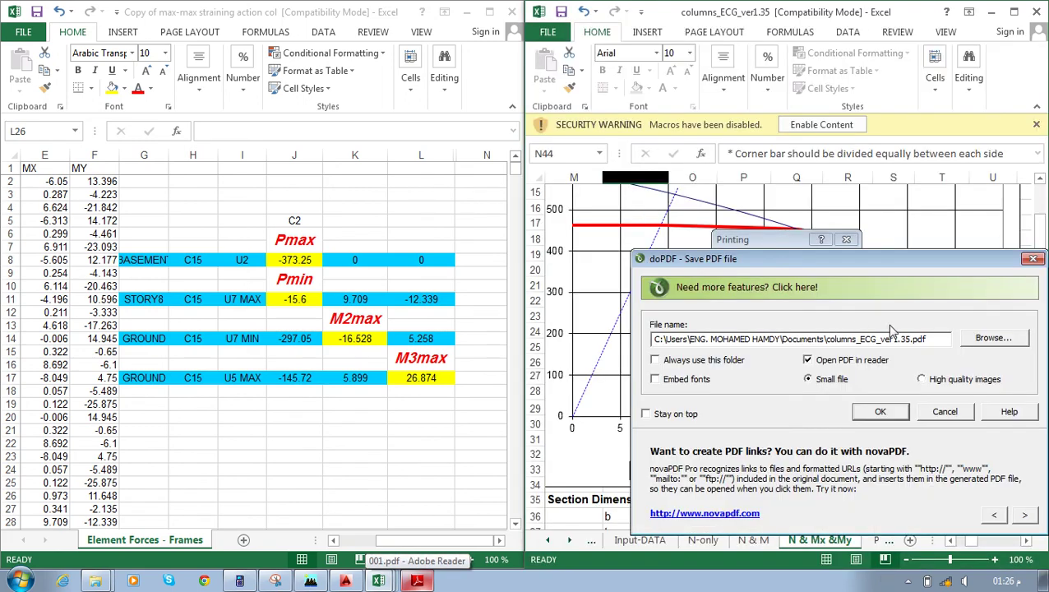
drag(910, 341, 824, 344)
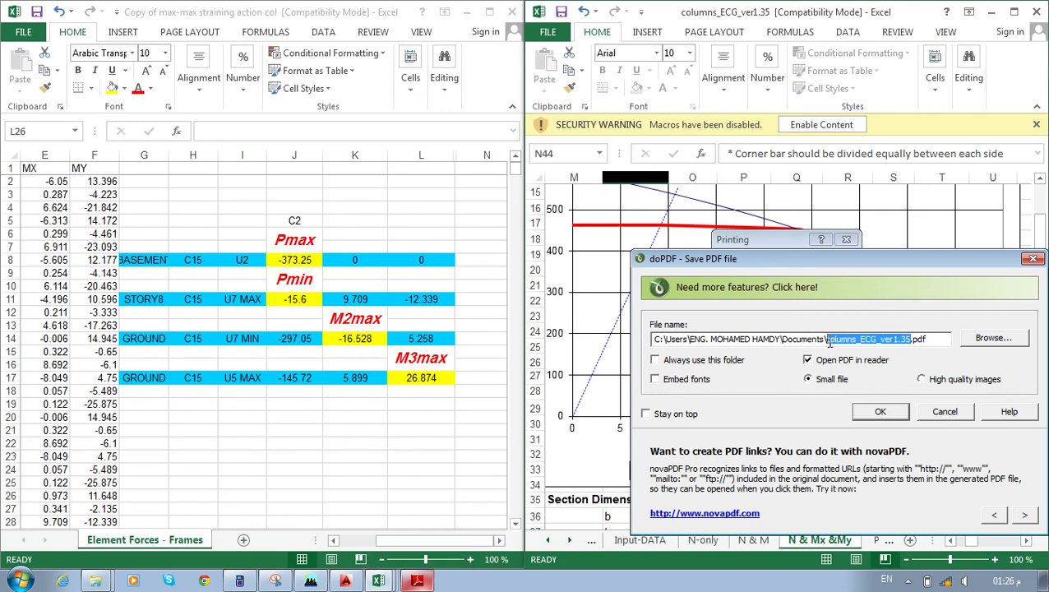
text(C)
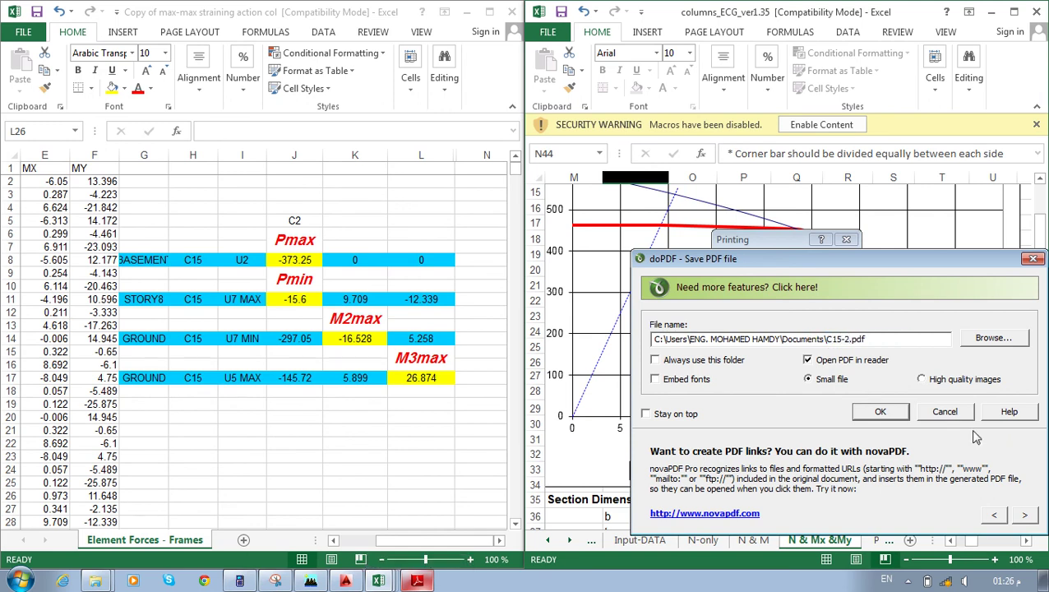
click(882, 413)
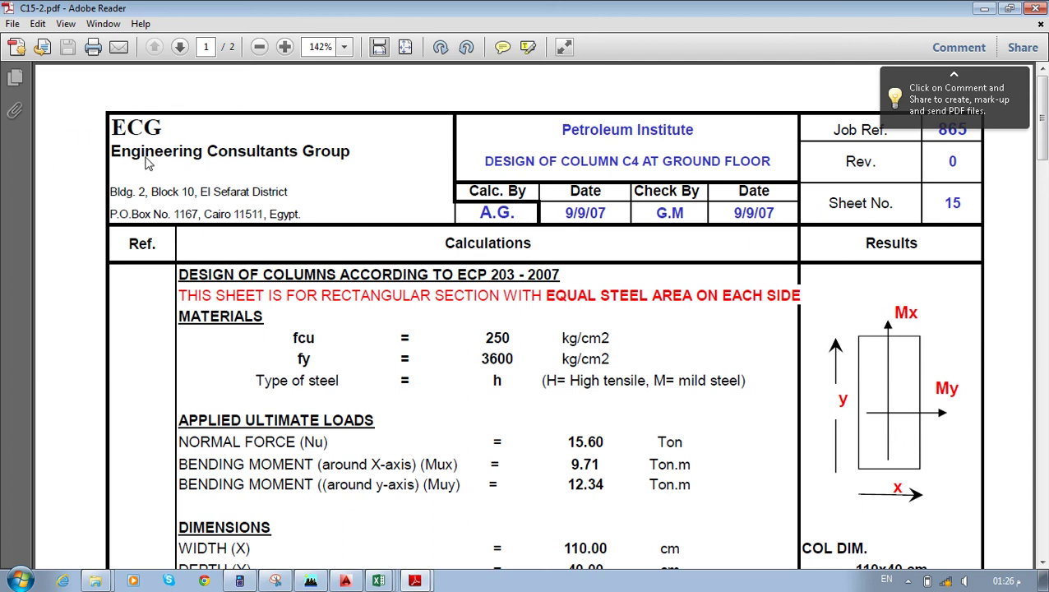
click(1033, 10)
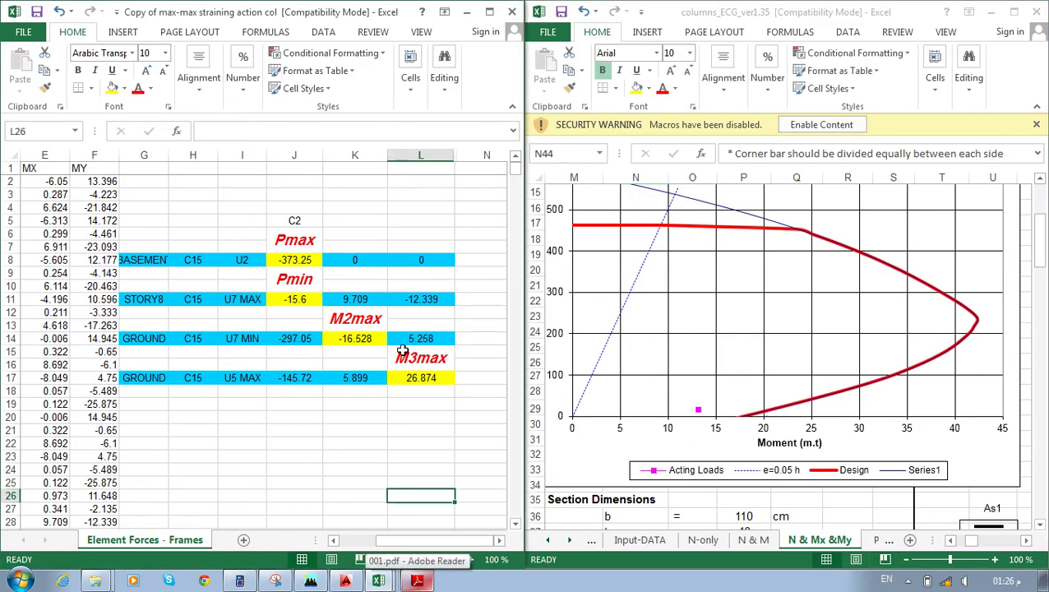
On the Input-DATA sheet, enter the M2max case loads: normal force 297.05 Ton, Mux 16.528 Ton.m and Muy 5.258 Ton.m.
click(637, 543)
click(641, 546)
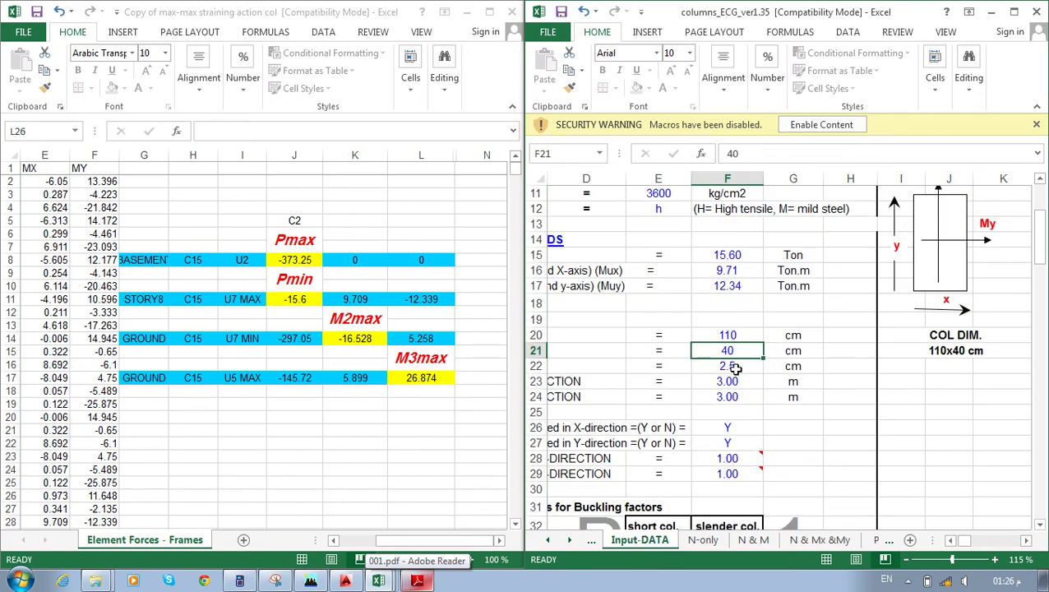
click(732, 257)
text(297.05)
key(Return)
text(16.52)
key(BackSpace)
text(3)
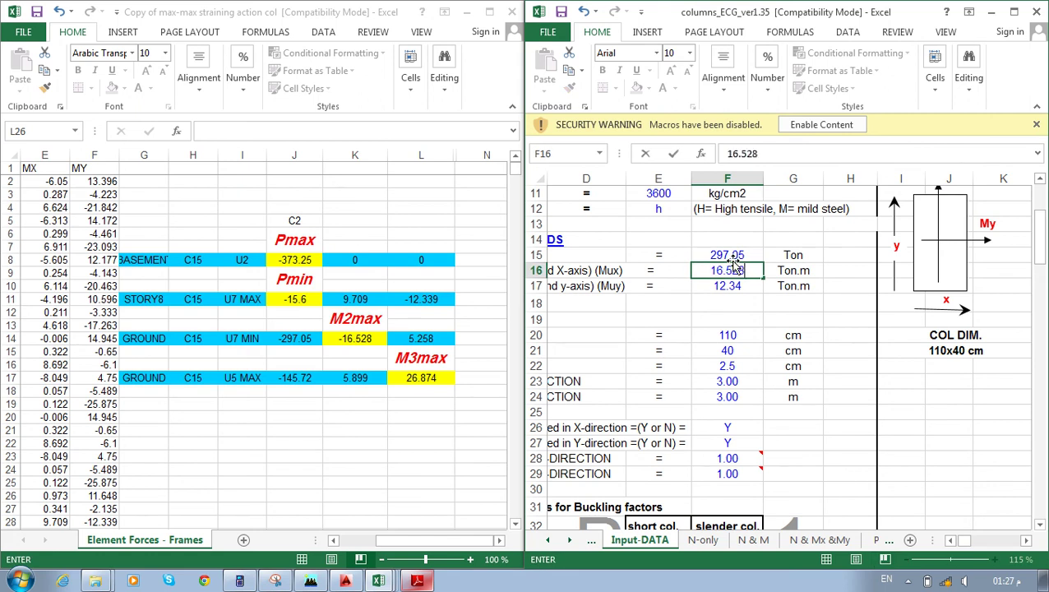
key(Return)
text(5)
text(.258)
key(Return)
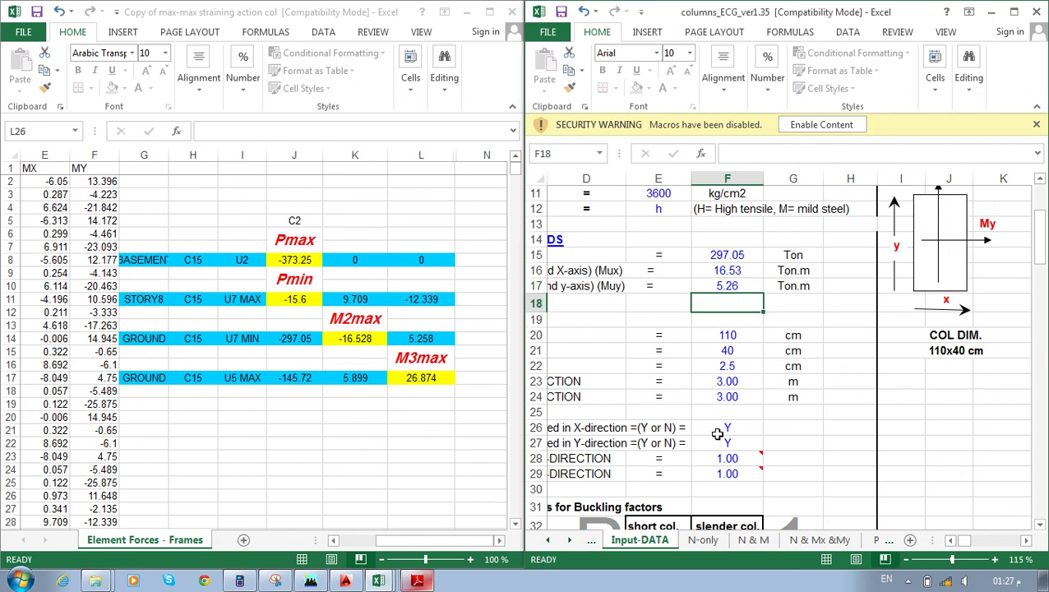
Check which moments govern the column on the Input-DATA sheet and examine the interaction diagram on the N & M sheet.
scroll(717, 403, down, 10)
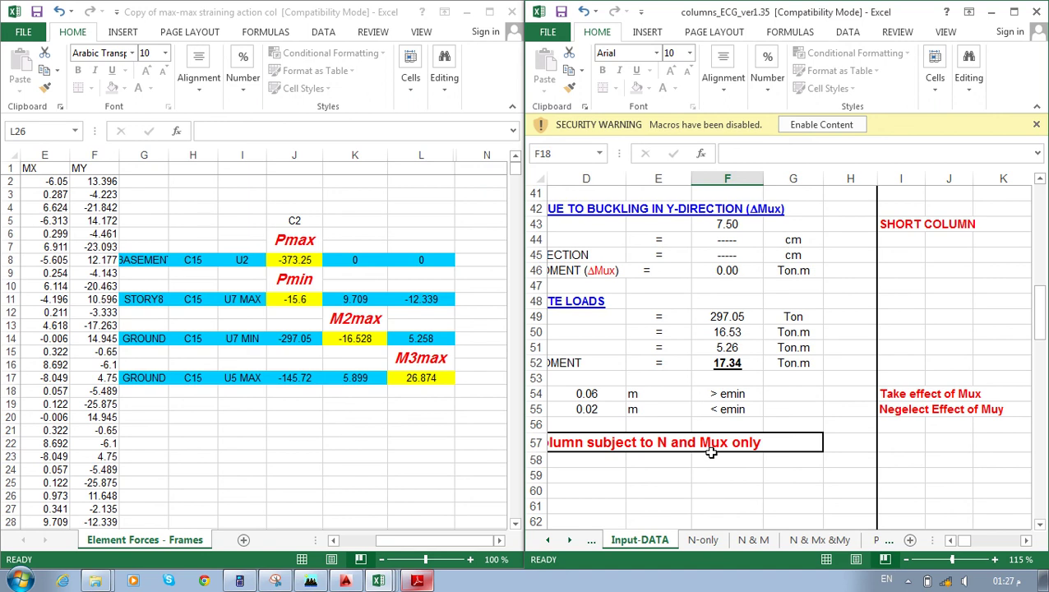
click(751, 540)
scroll(841, 422, right, 3)
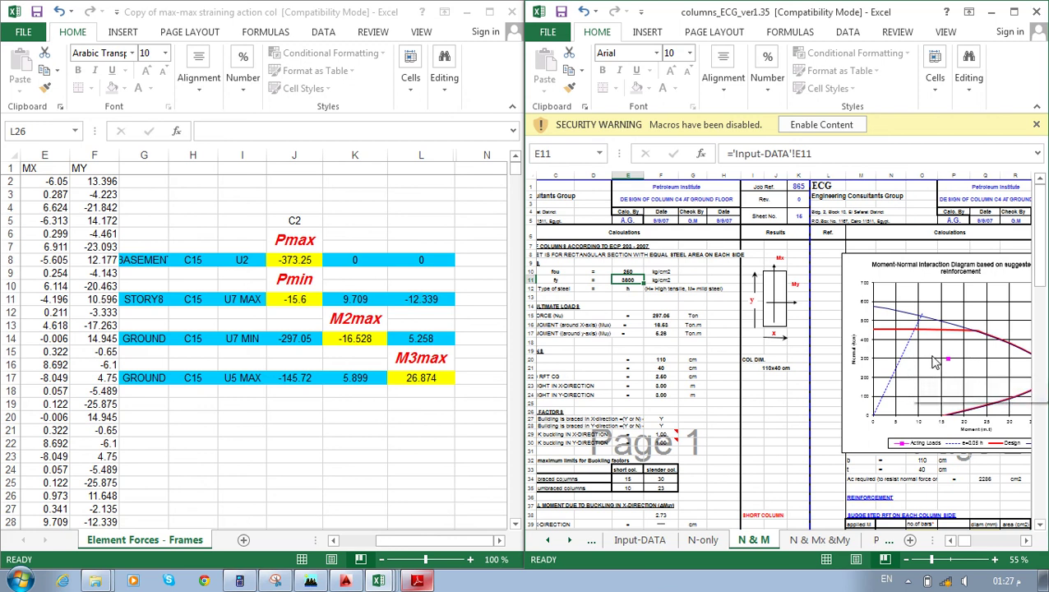
Print the N & M sheet to a PDF named C15-3.pdf with doPDF and return to the Excel workbook.
key(ctrl+p)
key(Return)
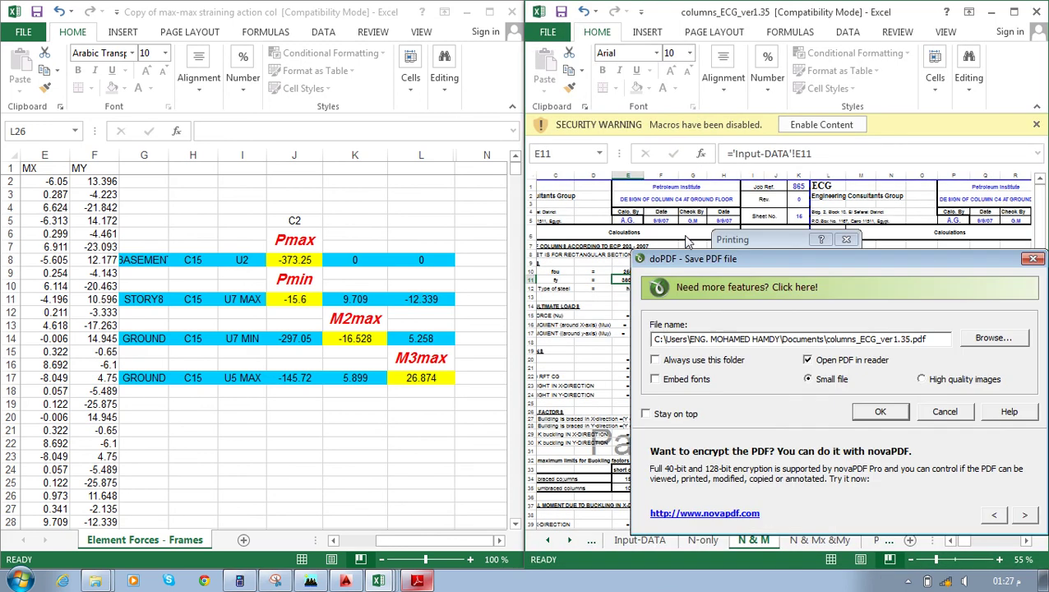
drag(908, 340, 831, 339)
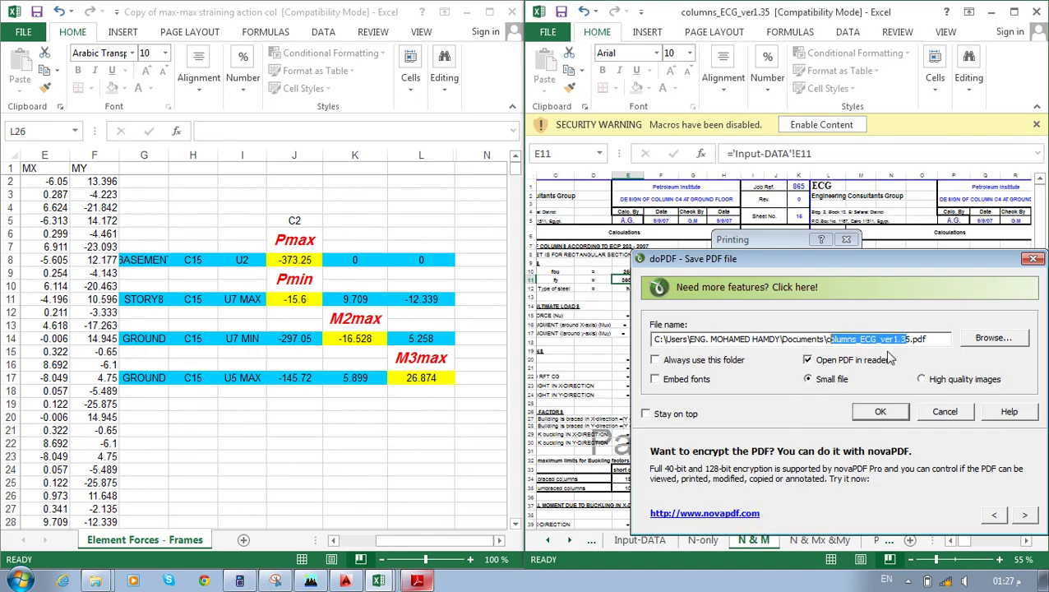
drag(911, 340, 827, 345)
text(C)
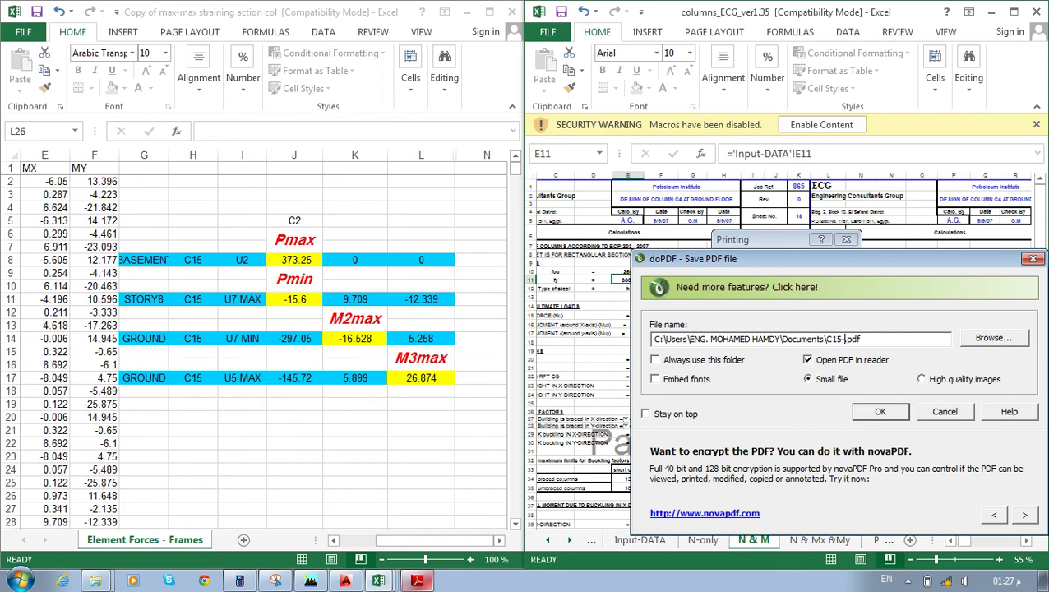
click(878, 412)
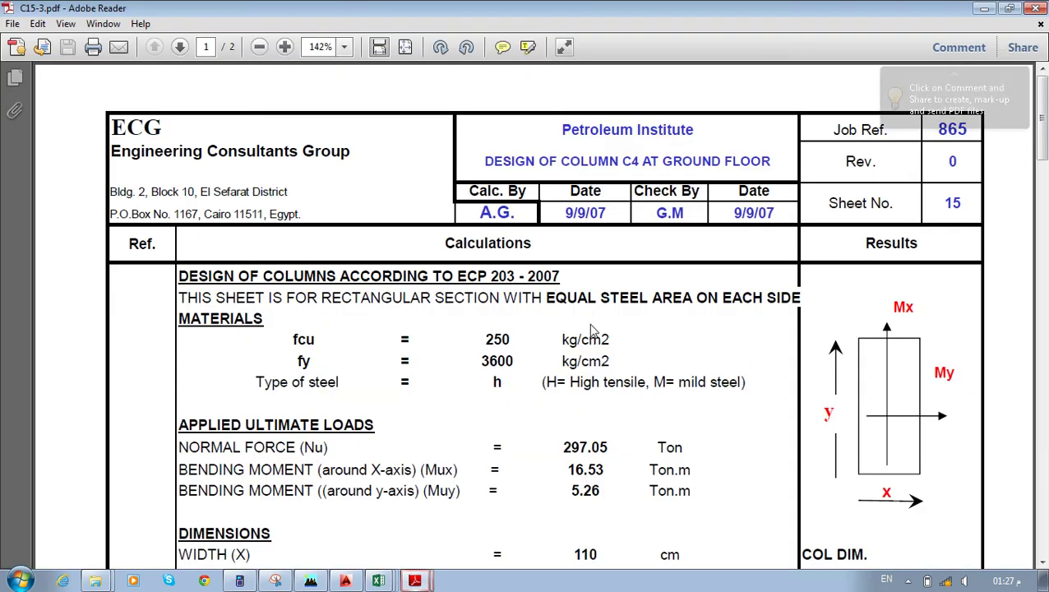
click(378, 581)
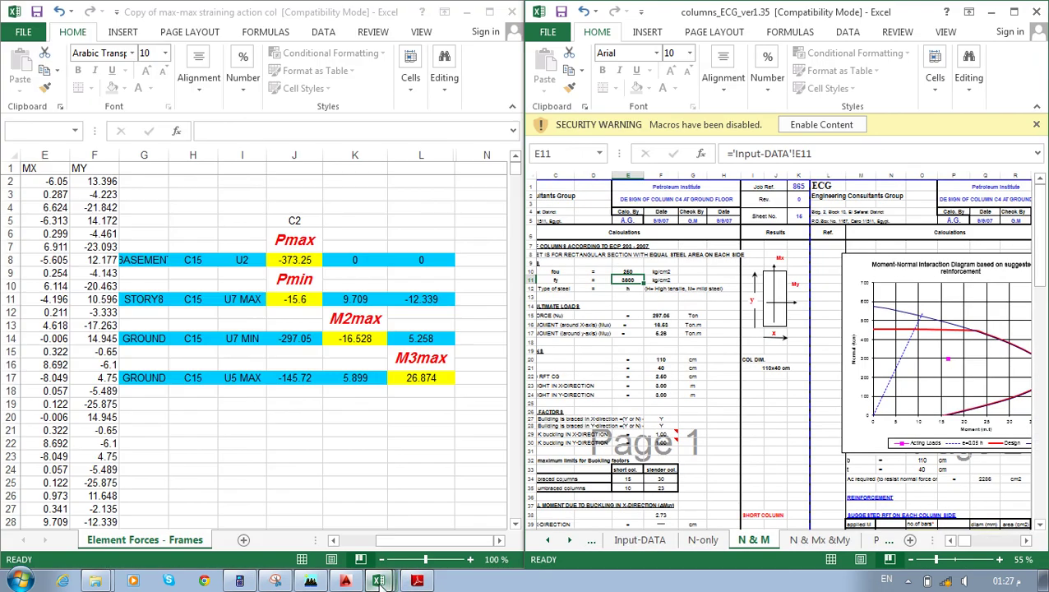
On the Input-DATA sheet, enter the M3max case loads: normal force 145.72 Ton, Mux 5.899 Ton.m and Muy 26.874 Ton.m.
click(646, 540)
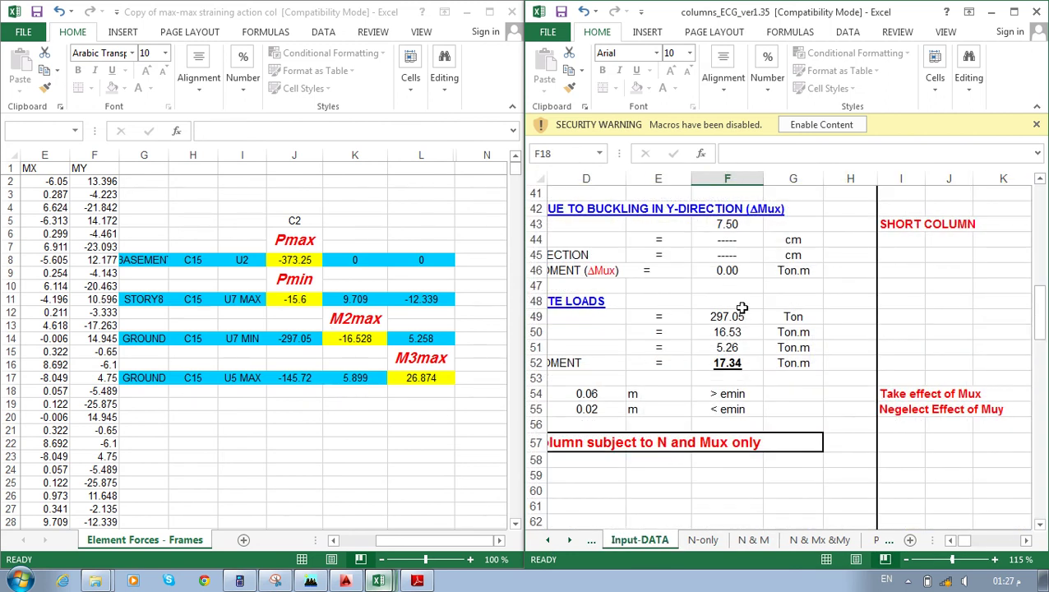
scroll(744, 308, up, 5)
scroll(744, 308, up, 4)
click(725, 194)
click(740, 207)
text(145)
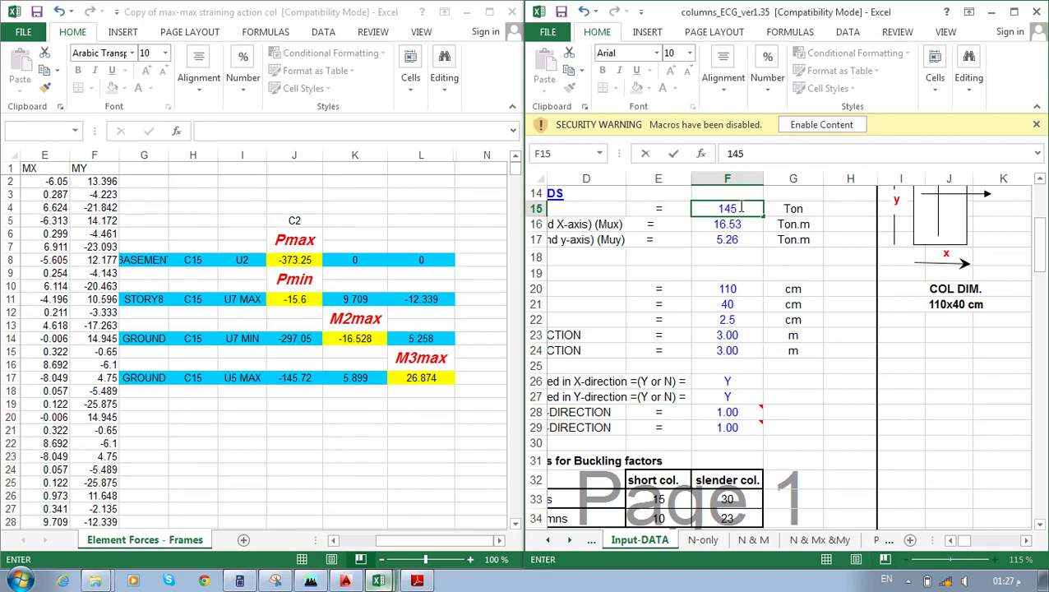
text(.72)
key(Return)
text(5.899)
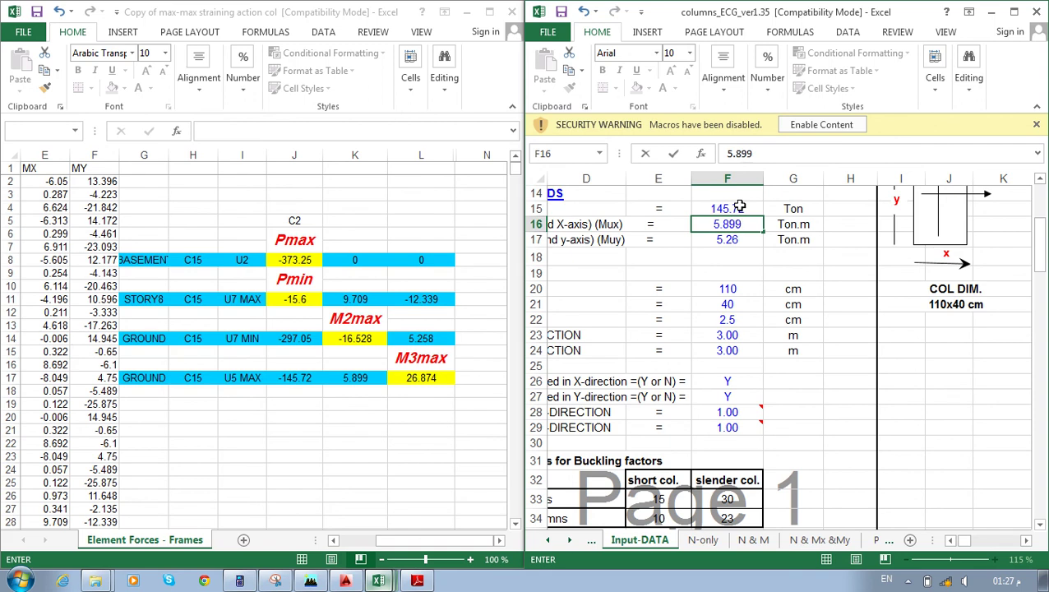
key(Return)
key(F2)
text(26.874)
key(Return)
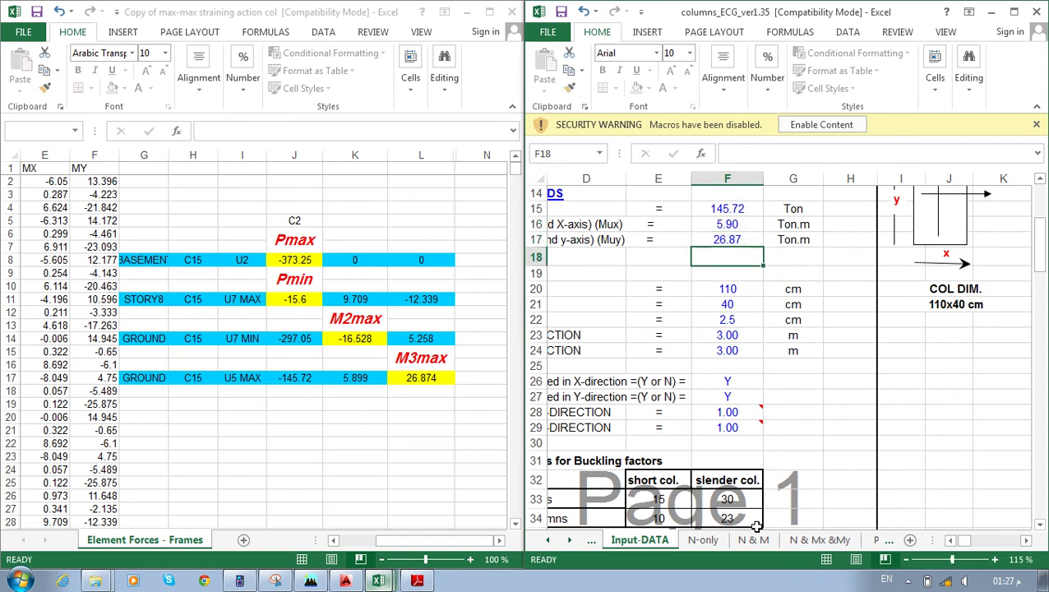
Check the governing moments on the Input-DATA sheet and the acting load point on the N & Mx &My interaction diagram.
scroll(679, 379, down, 11)
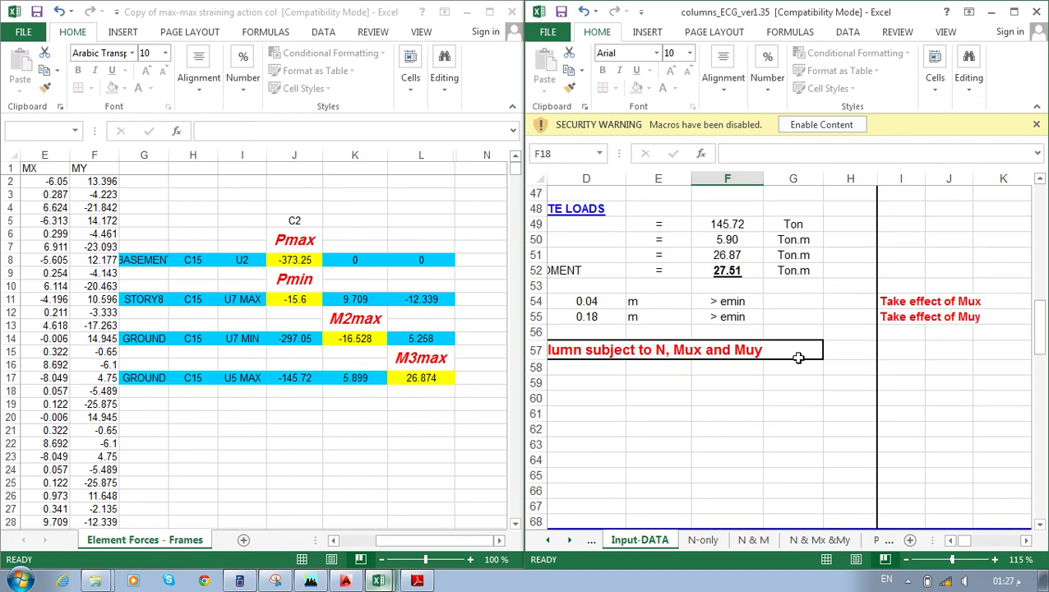
click(819, 539)
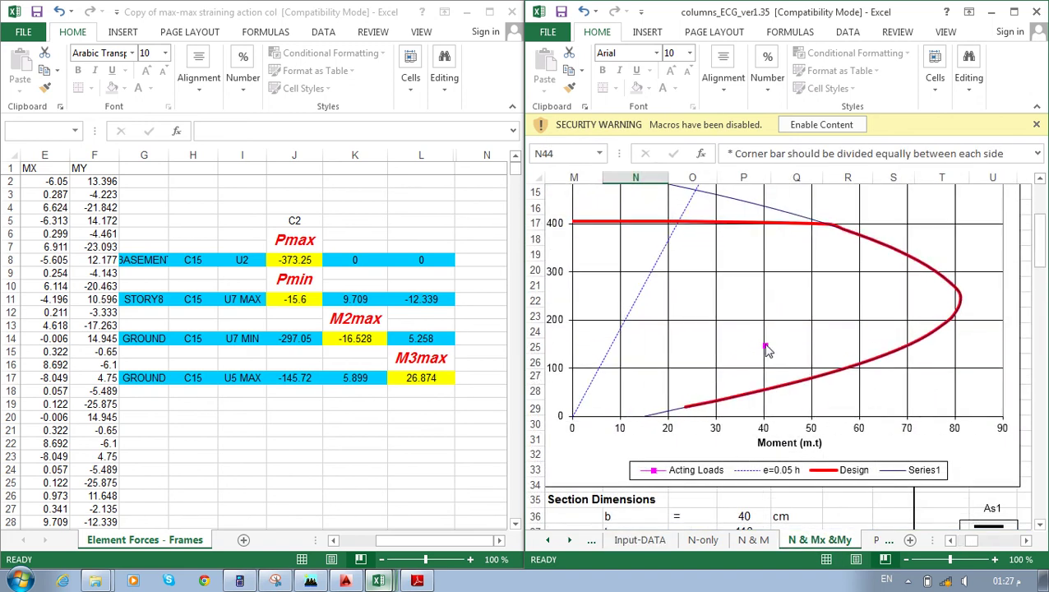
mouse_move(768, 351)
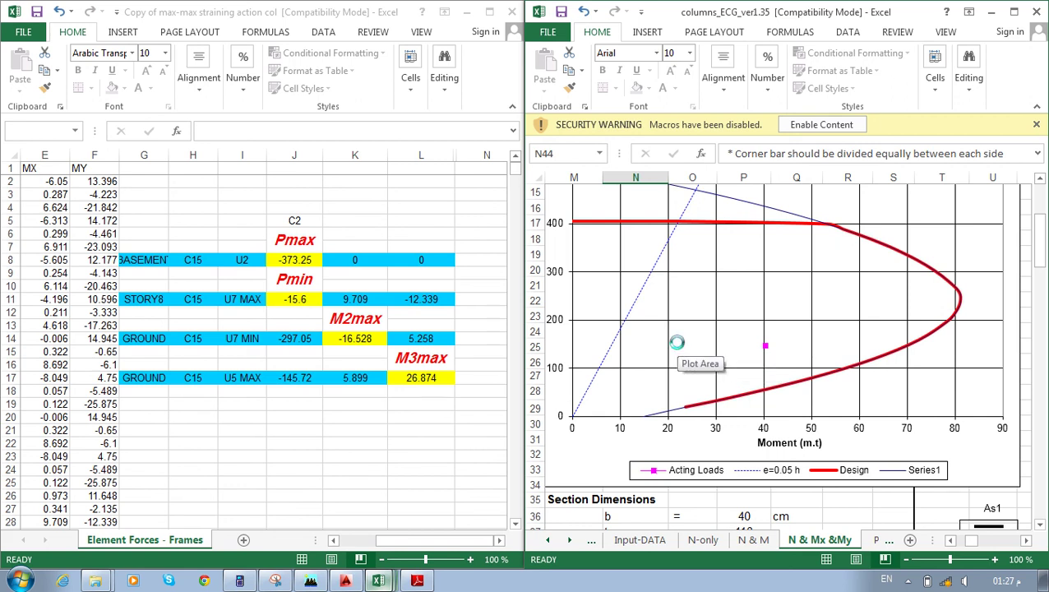
Print the N & Mx &My sheet to a PDF named C15-4.pdf with doPDF and close the PDF.
key(ctrl+p)
click(688, 124)
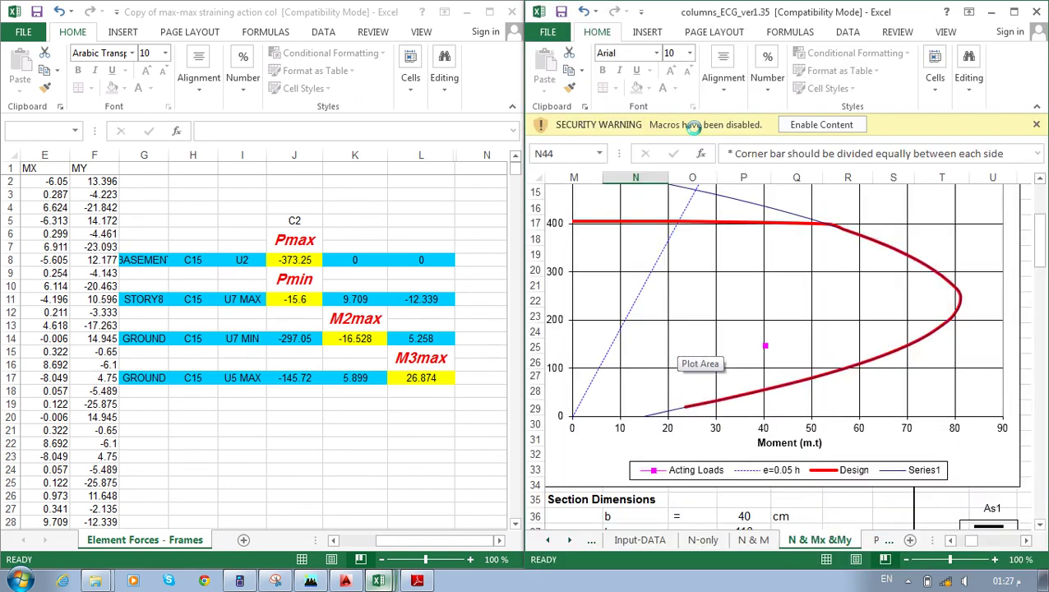
drag(910, 343, 830, 343)
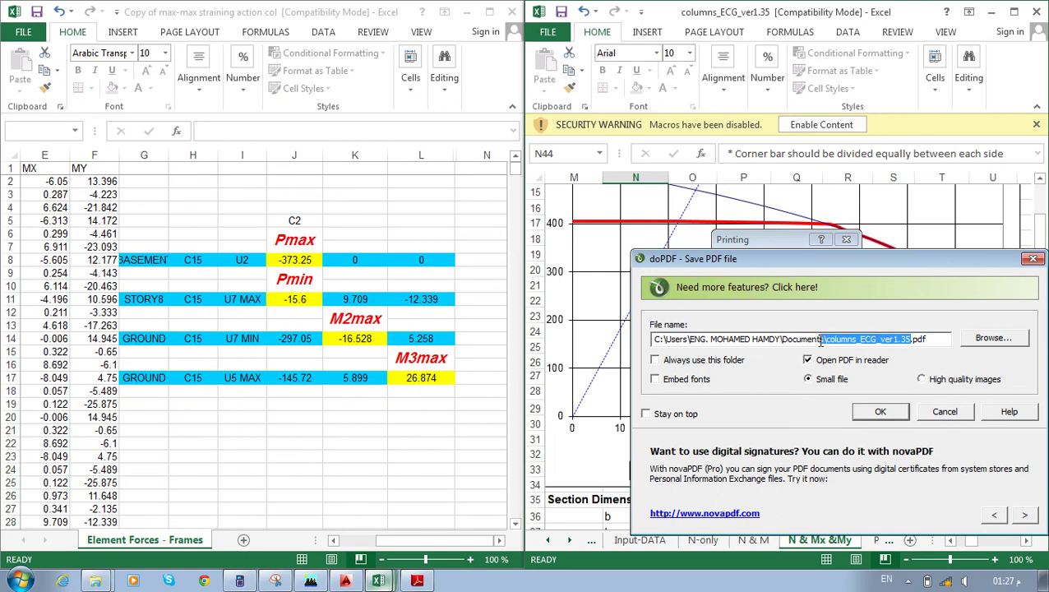
text(C15-4)
click(880, 411)
click(991, 12)
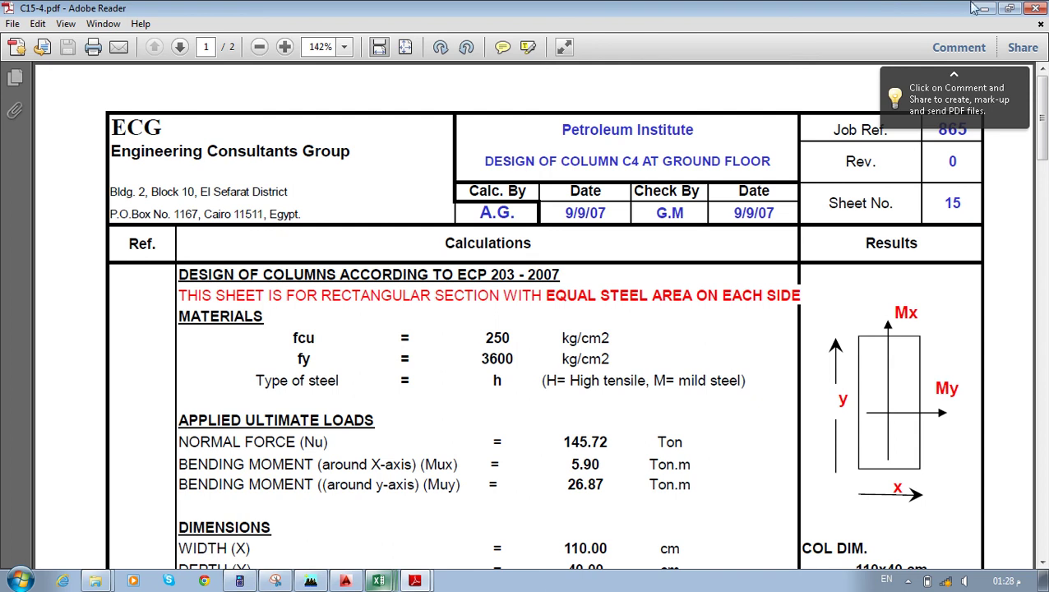
click(1038, 7)
right_click(352, 168)
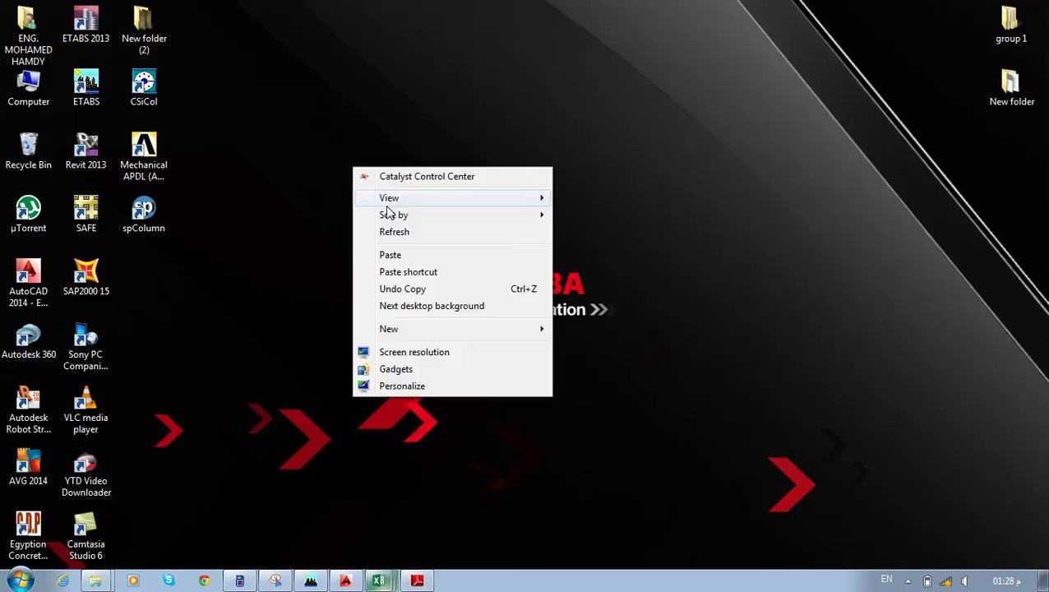
click(402, 233)
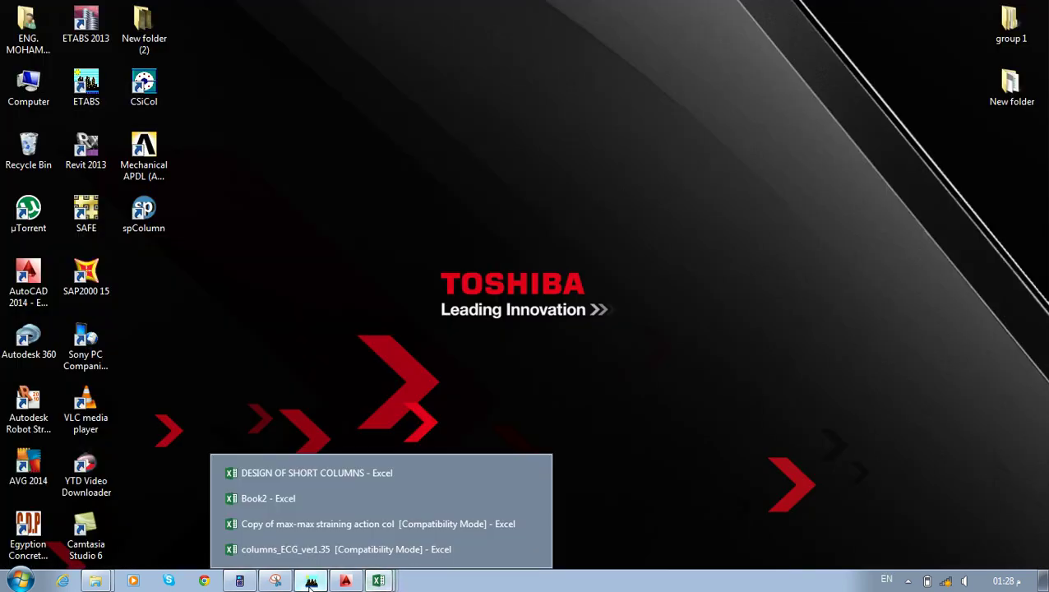
Switch to the ETABS model and select all frames with the section C4-30X110.
click(311, 580)
double_click(480, 23)
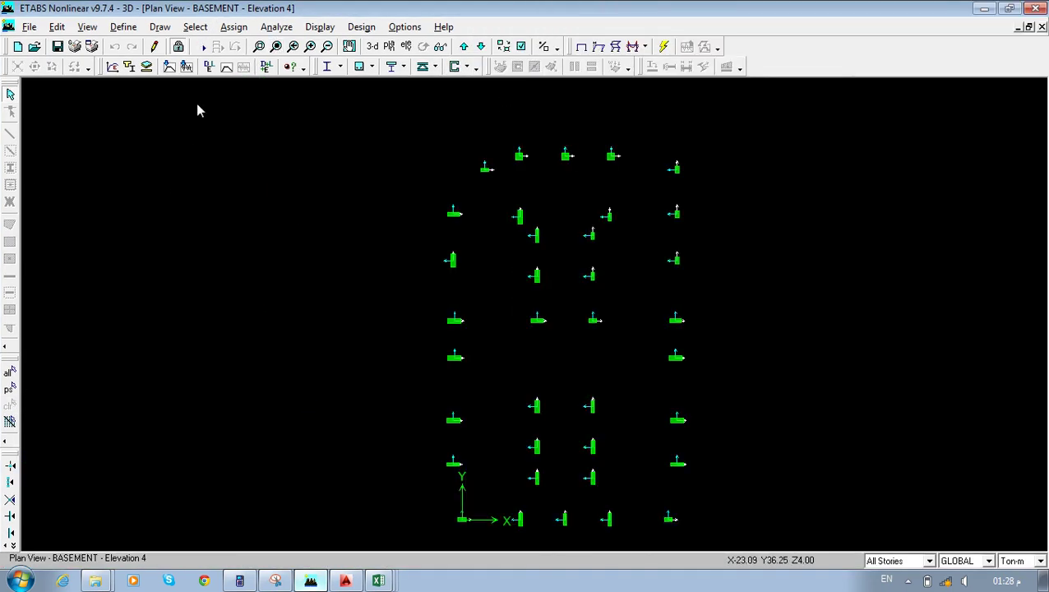
click(196, 27)
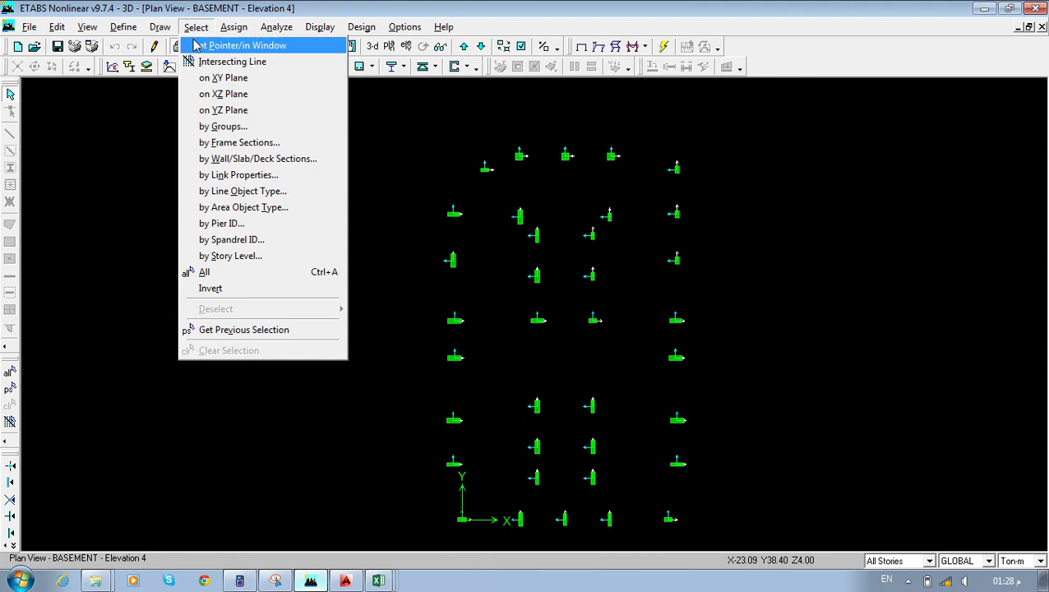
click(230, 144)
drag(552, 270, 552, 346)
click(475, 321)
key(c)
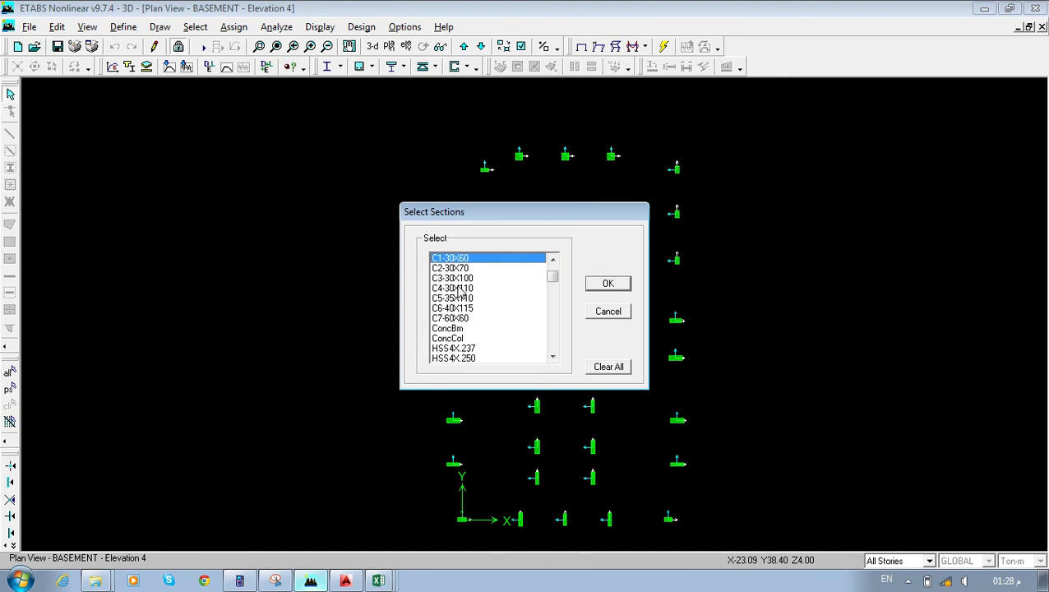
click(459, 288)
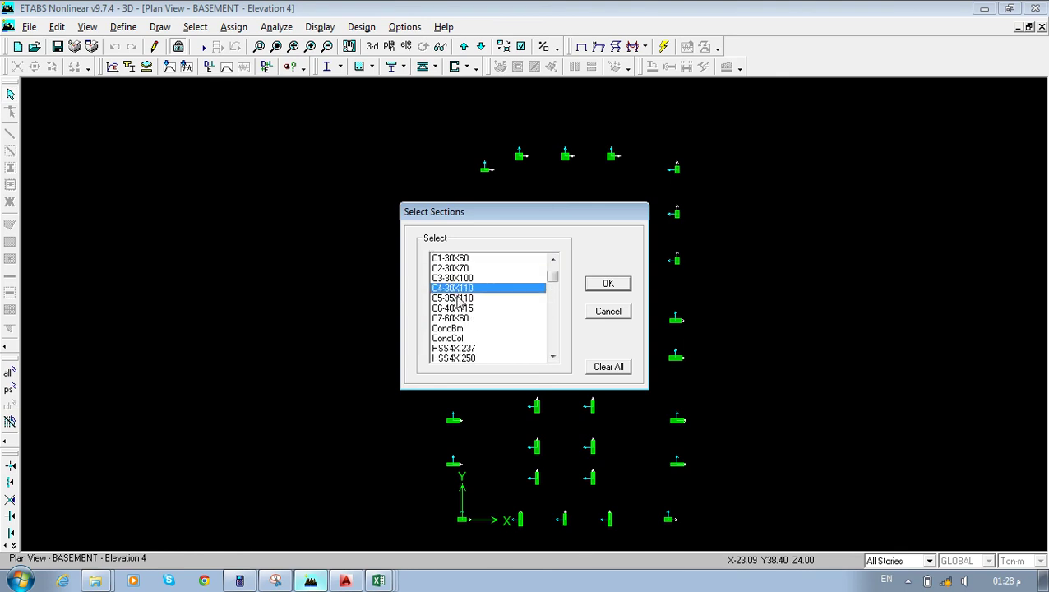
click(610, 285)
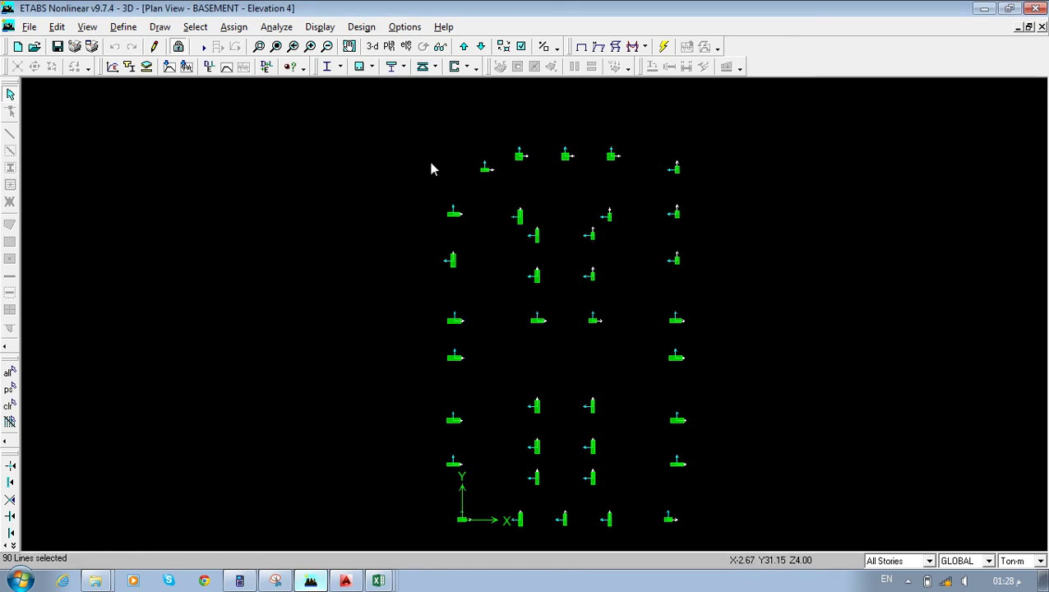
click(318, 26)
click(367, 229)
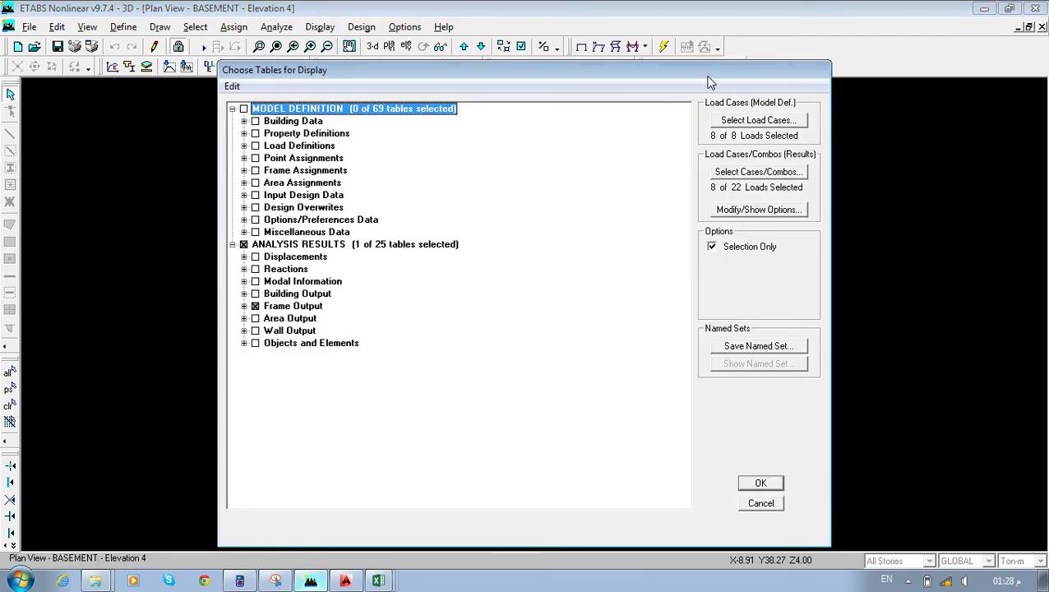
drag(703, 74, 449, 66)
click(506, 495)
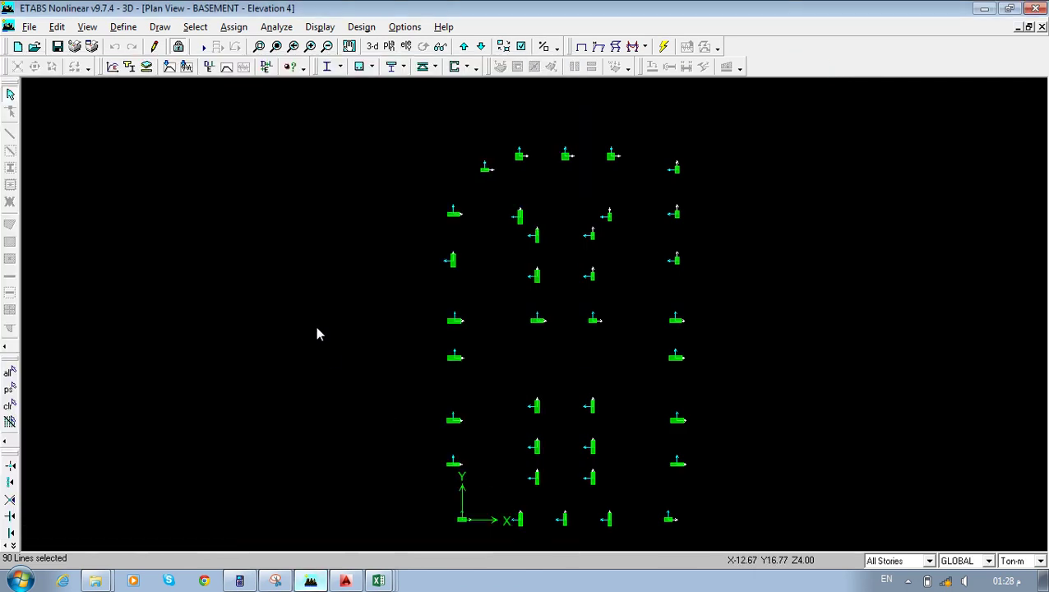
Show only the selected C4-30X110 columns in the plan view and window-select the three columns oriented along X.
right_click(307, 155)
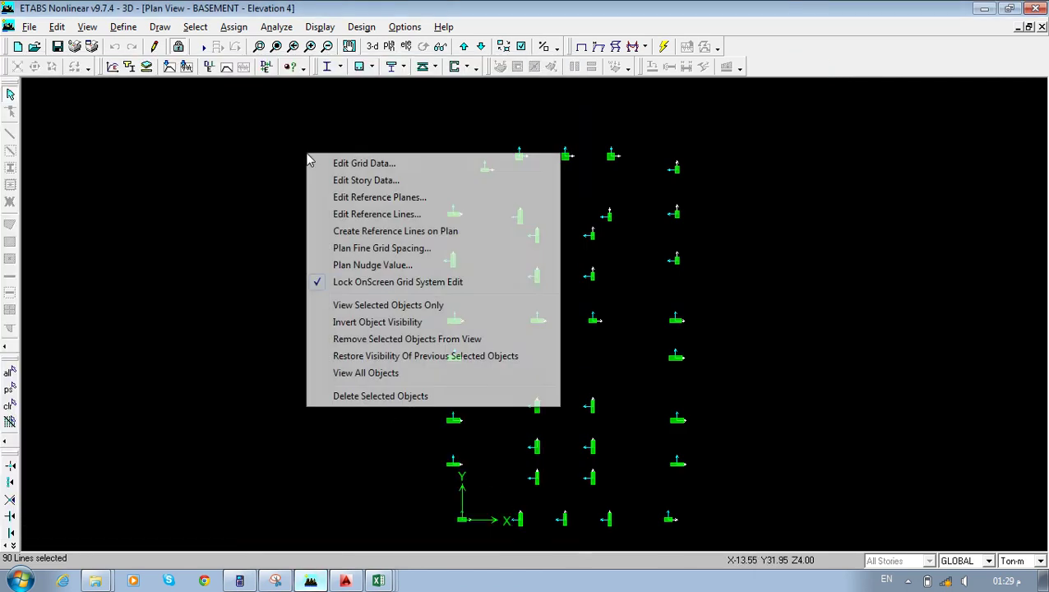
click(363, 305)
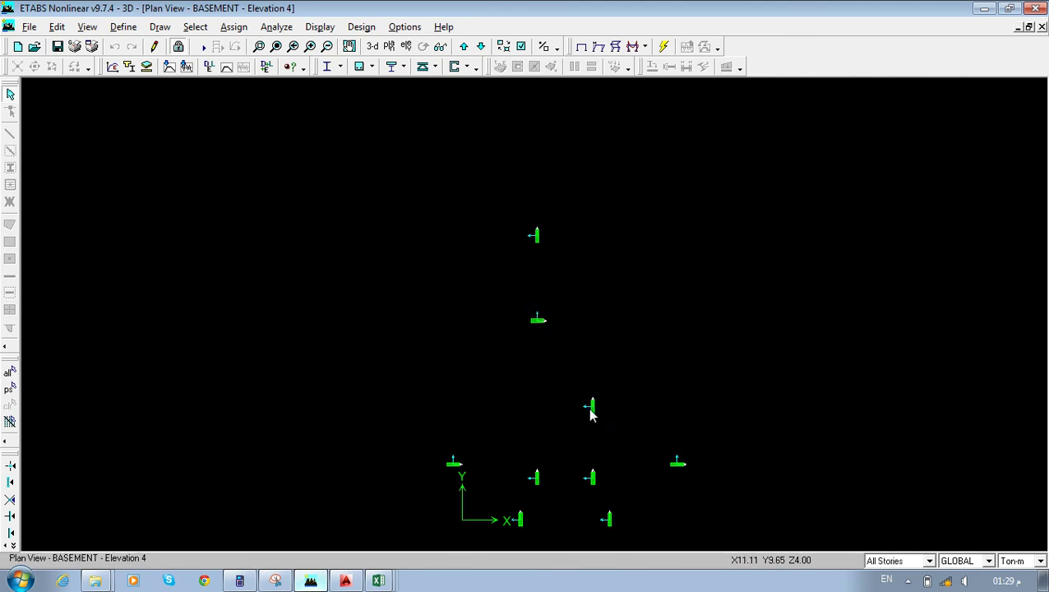
drag(389, 445, 467, 475)
drag(655, 438, 712, 492)
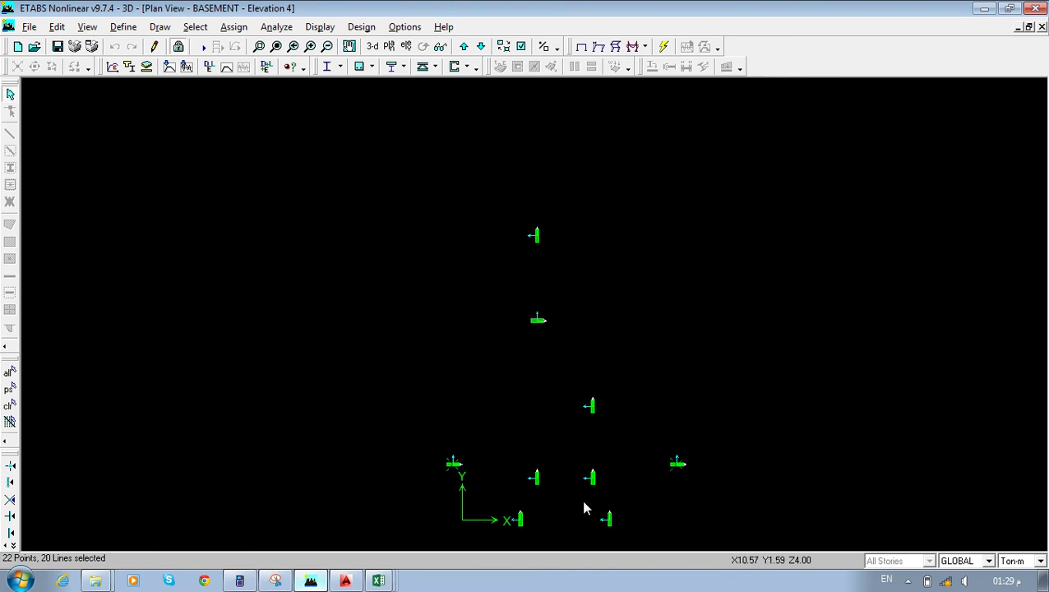
drag(460, 278, 624, 360)
Display the Column Forces table for the selected columns only and copy the entire table.
click(320, 26)
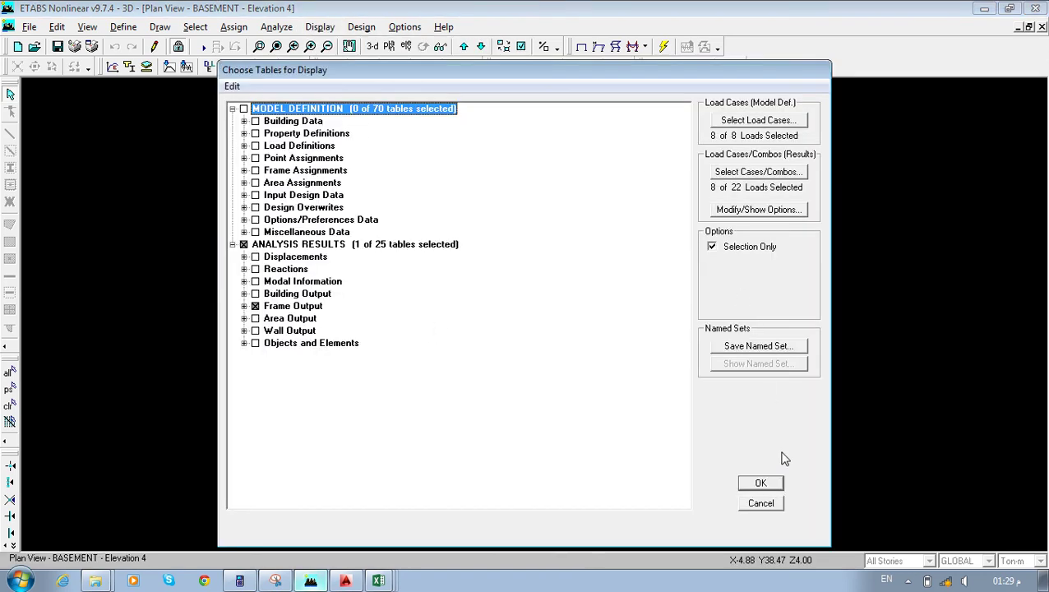
click(764, 484)
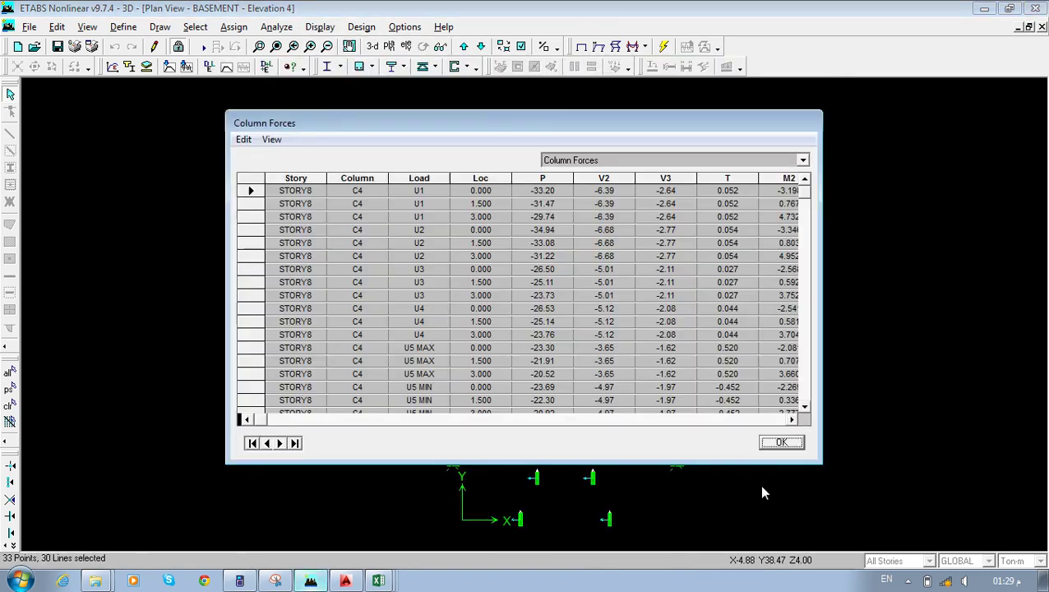
click(243, 139)
click(261, 165)
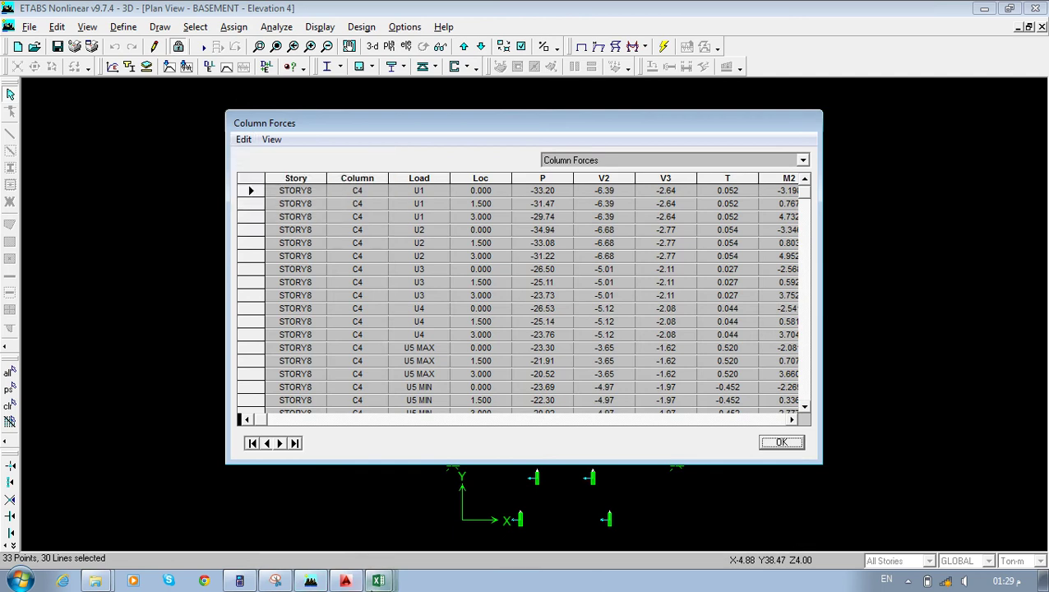
Switch to the Book2 workbook in Excel and paste the column forces table into Sheet1 starting at A1.
click(378, 580)
click(302, 499)
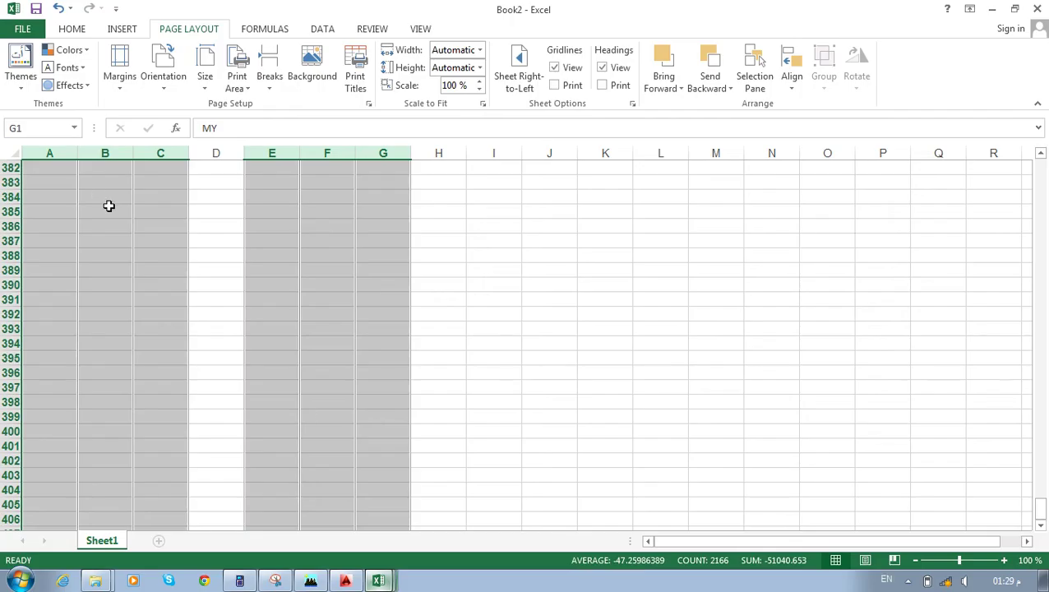
key(ctrl+v)
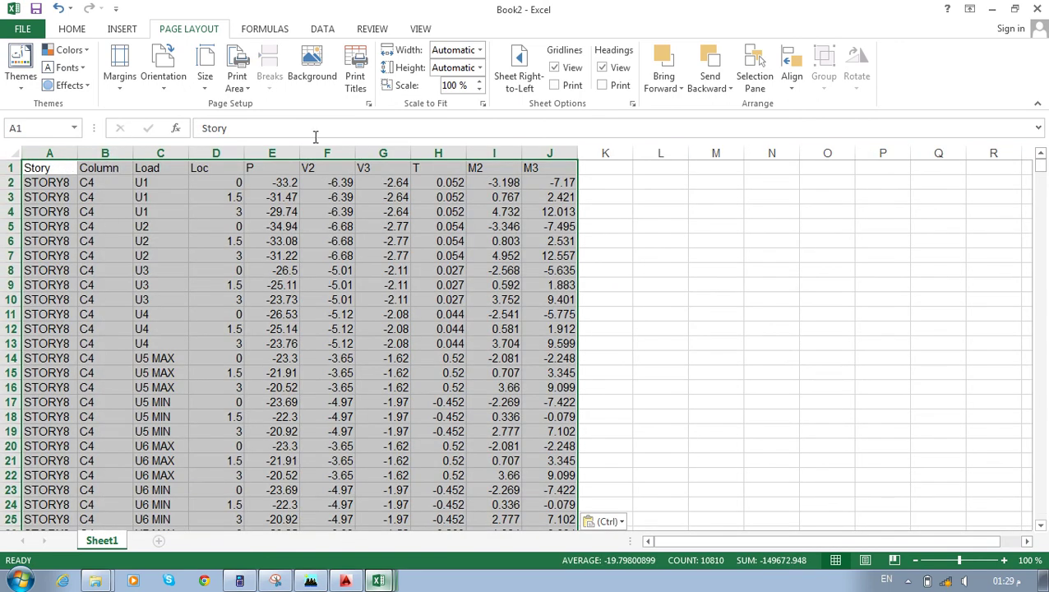
Add filters to the header row of the pasted table and check which columns the Column filter lists.
click(71, 29)
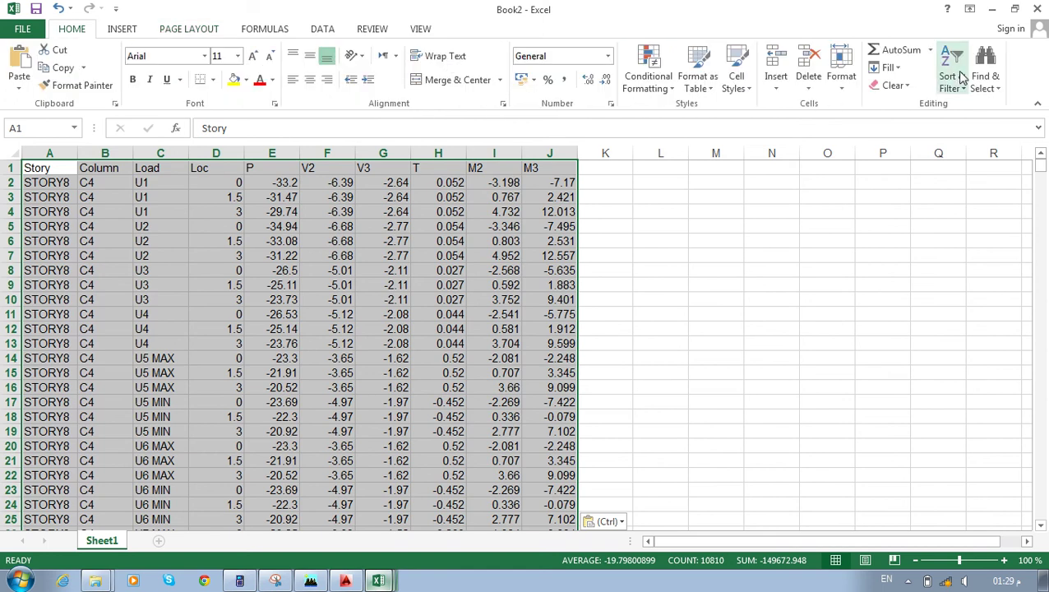
click(952, 78)
click(973, 161)
click(125, 168)
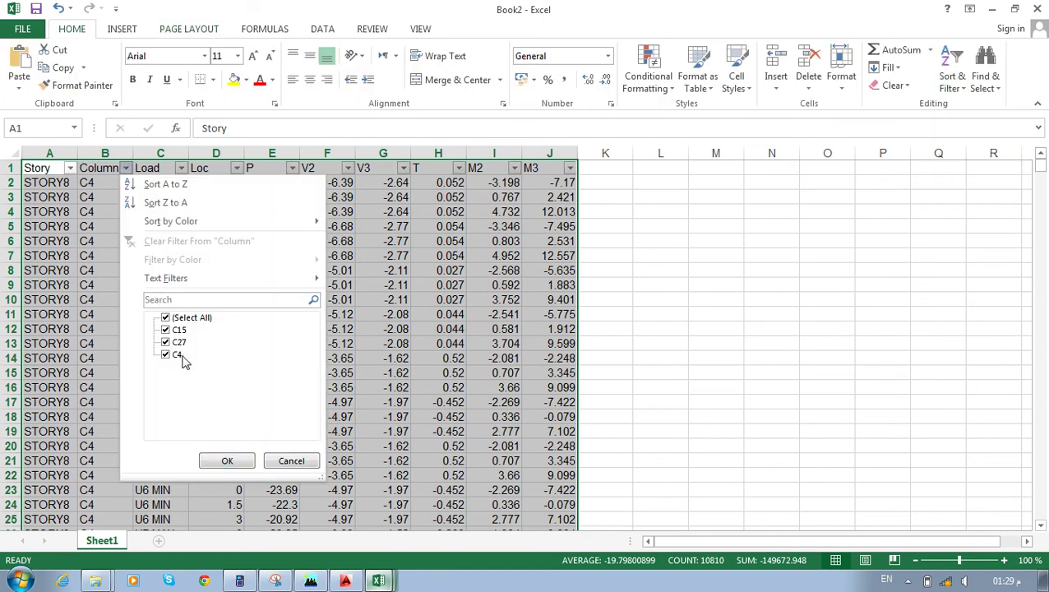
click(723, 175)
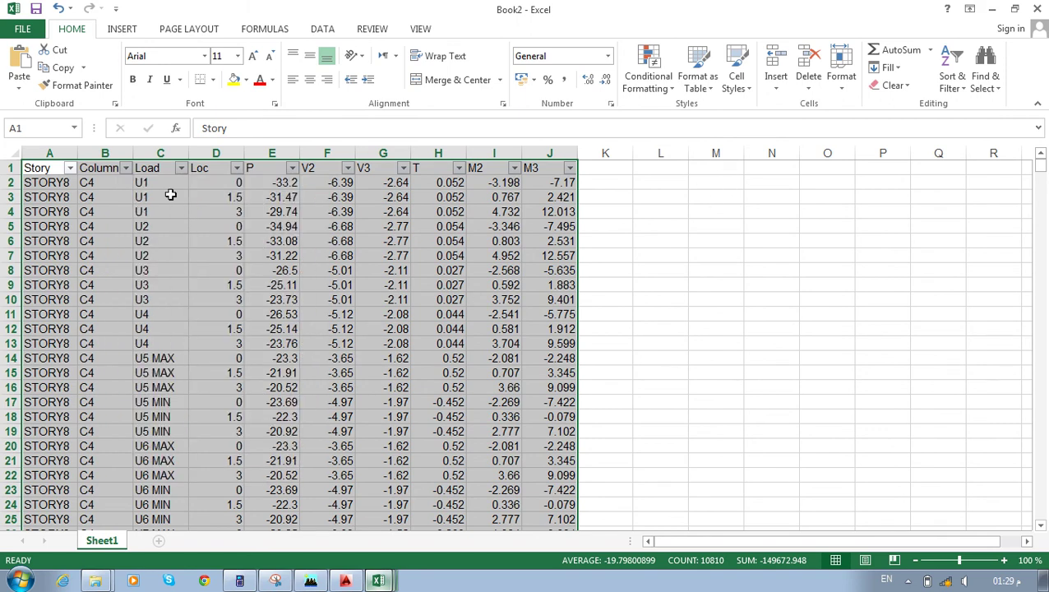
Copy the Story, Column, Load, P, M2 and M3 columns of the force table together.
click(48, 153)
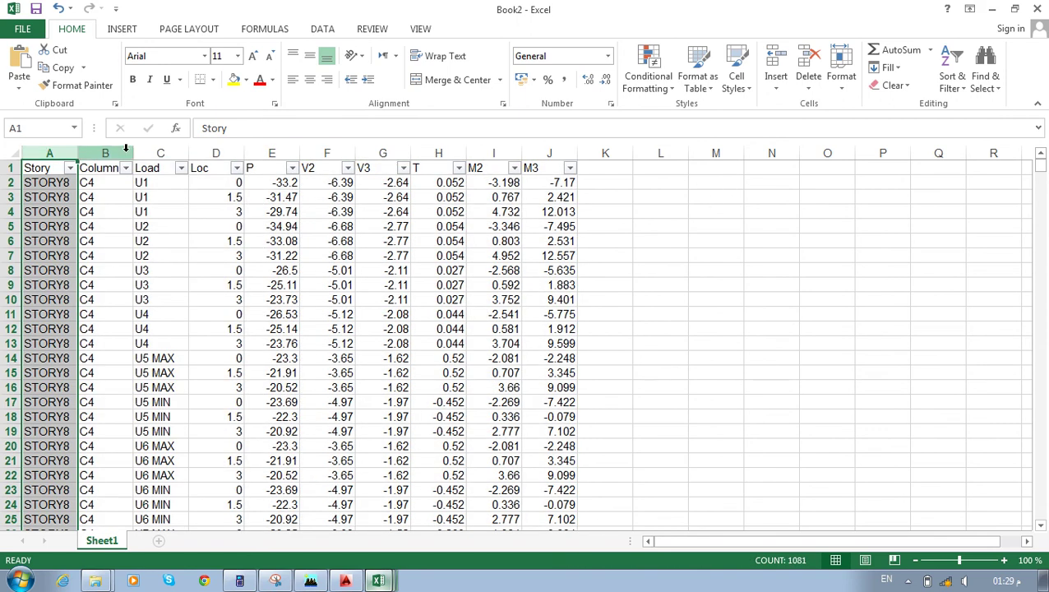
ctrl+click(126, 149)
ctrl+click(161, 151)
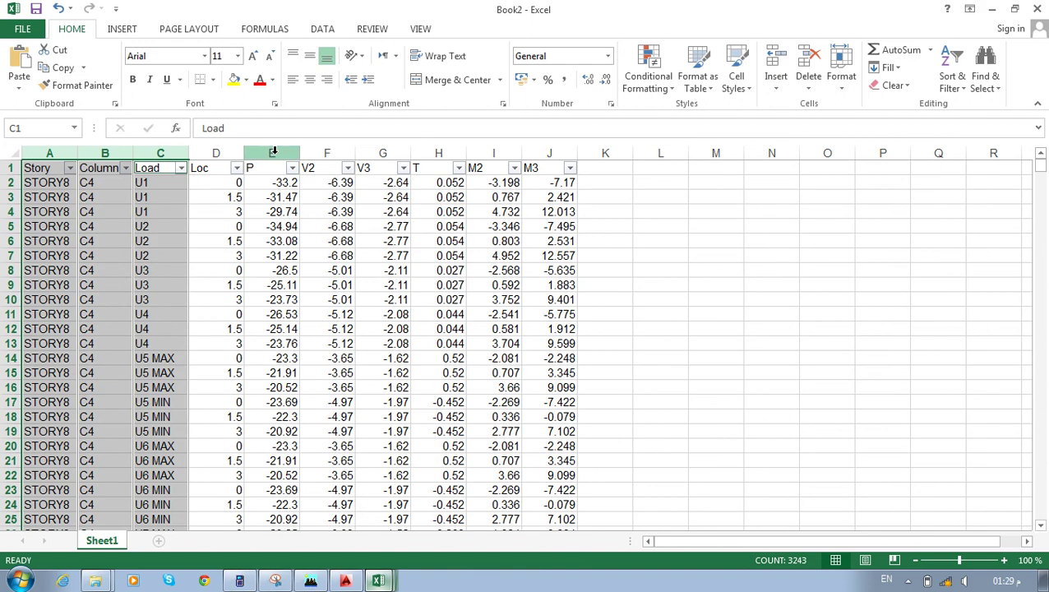
ctrl+click(273, 151)
ctrl+click(494, 152)
ctrl+click(546, 153)
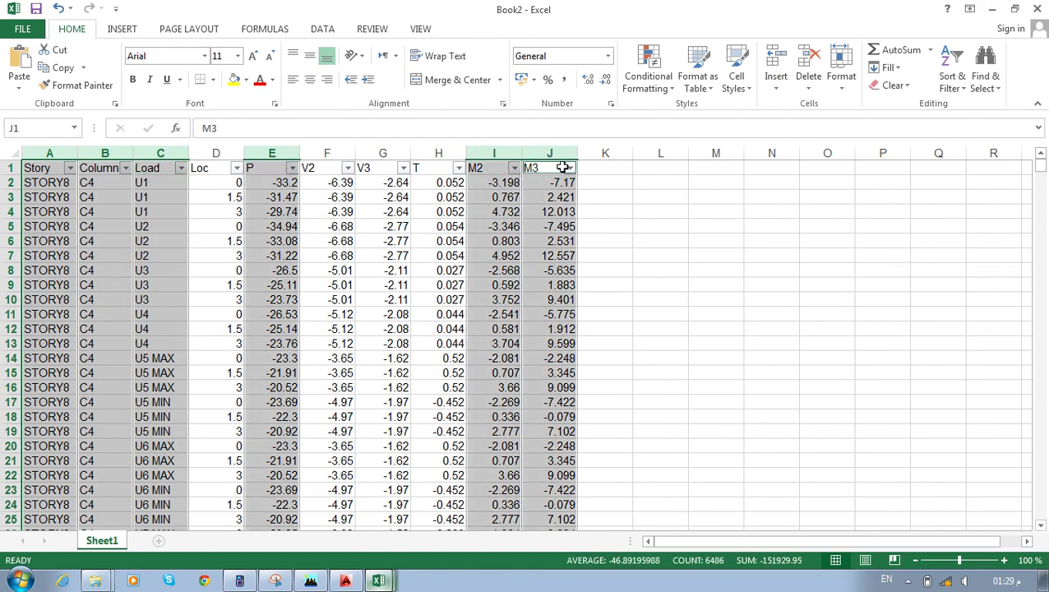
key(ctrl+c)
Switch to the 'Copy of max-max straining action col' workbook and paste the copied force data over columns A to F.
click(378, 581)
click(370, 527)
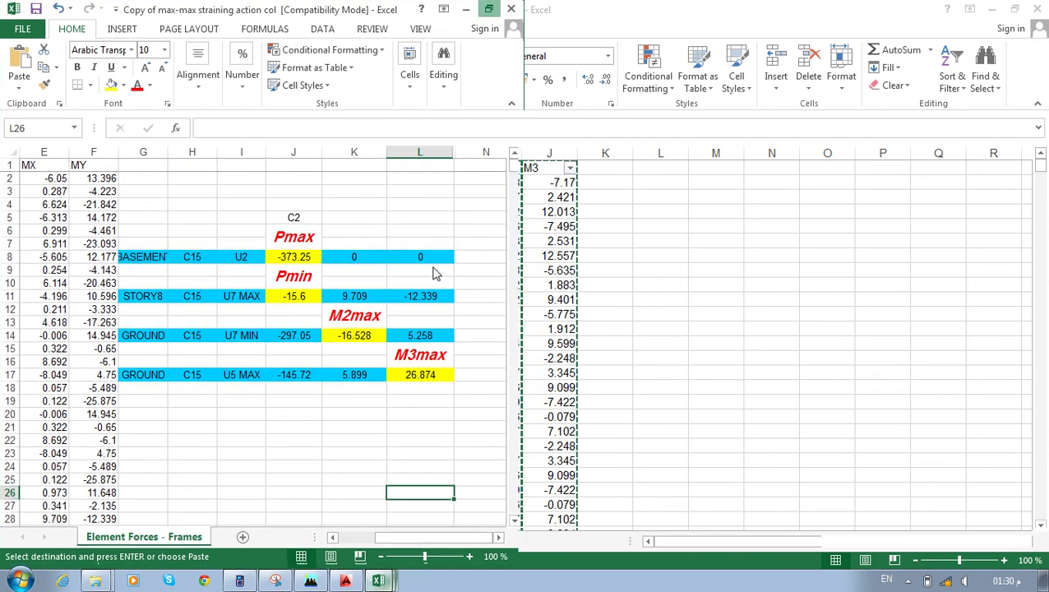
drag(44, 152, 291, 148)
key(ctrl+v)
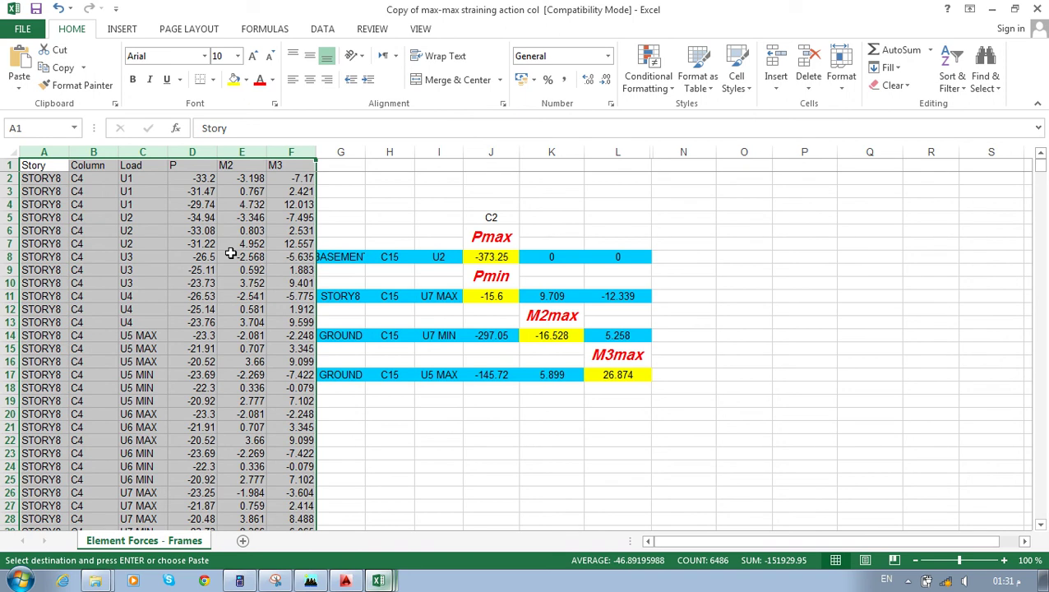
click(906, 580)
click(919, 517)
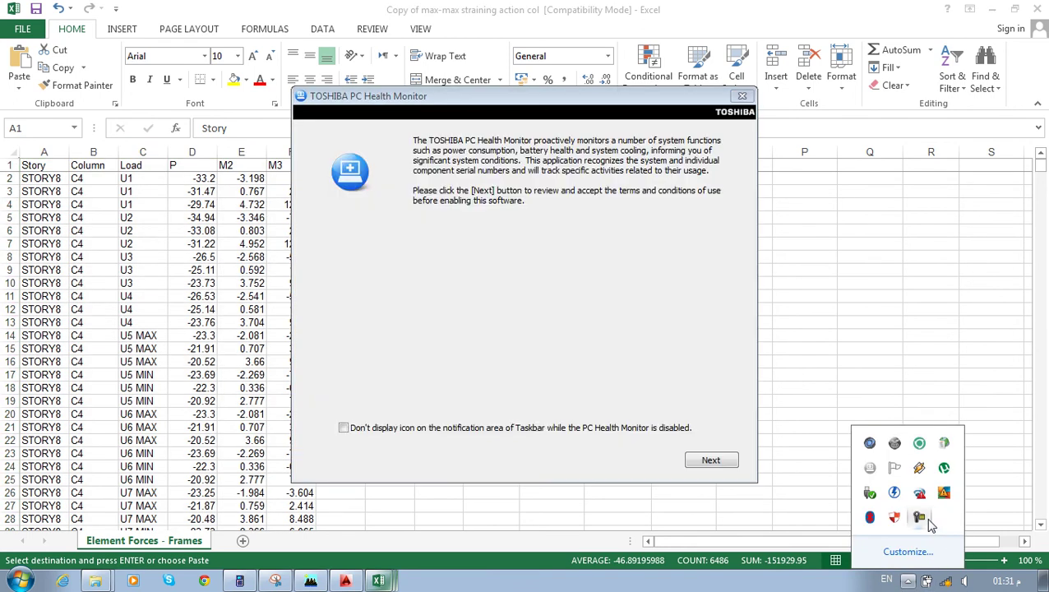